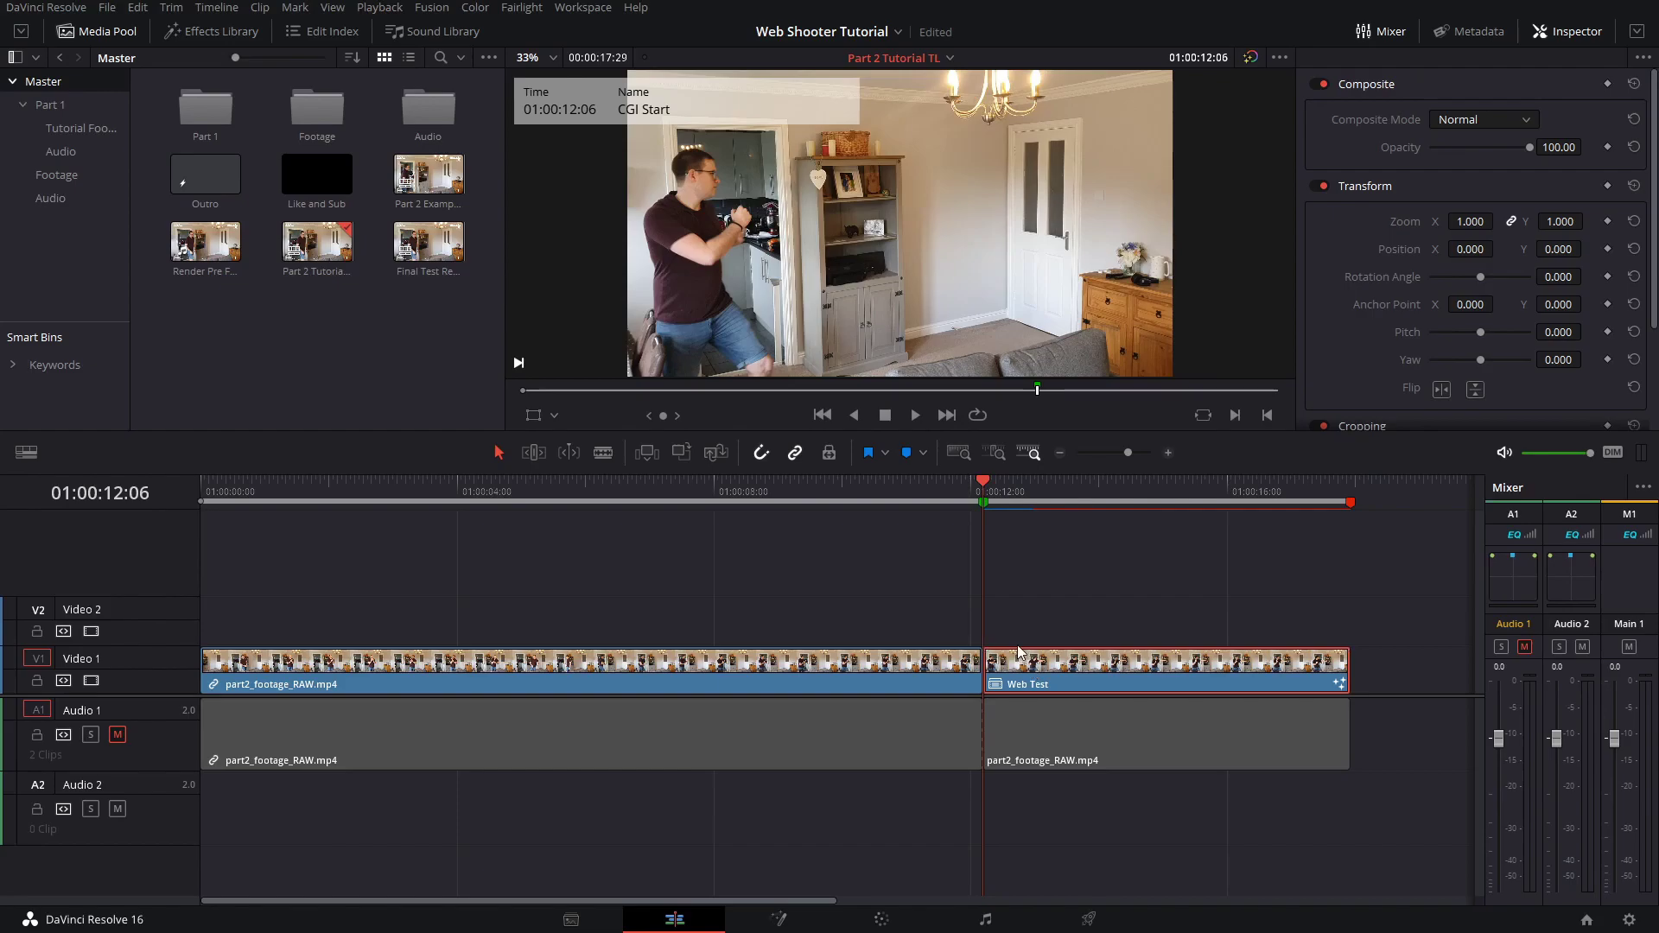
click(1076, 490)
key(ctrl+b)
click(1128, 676)
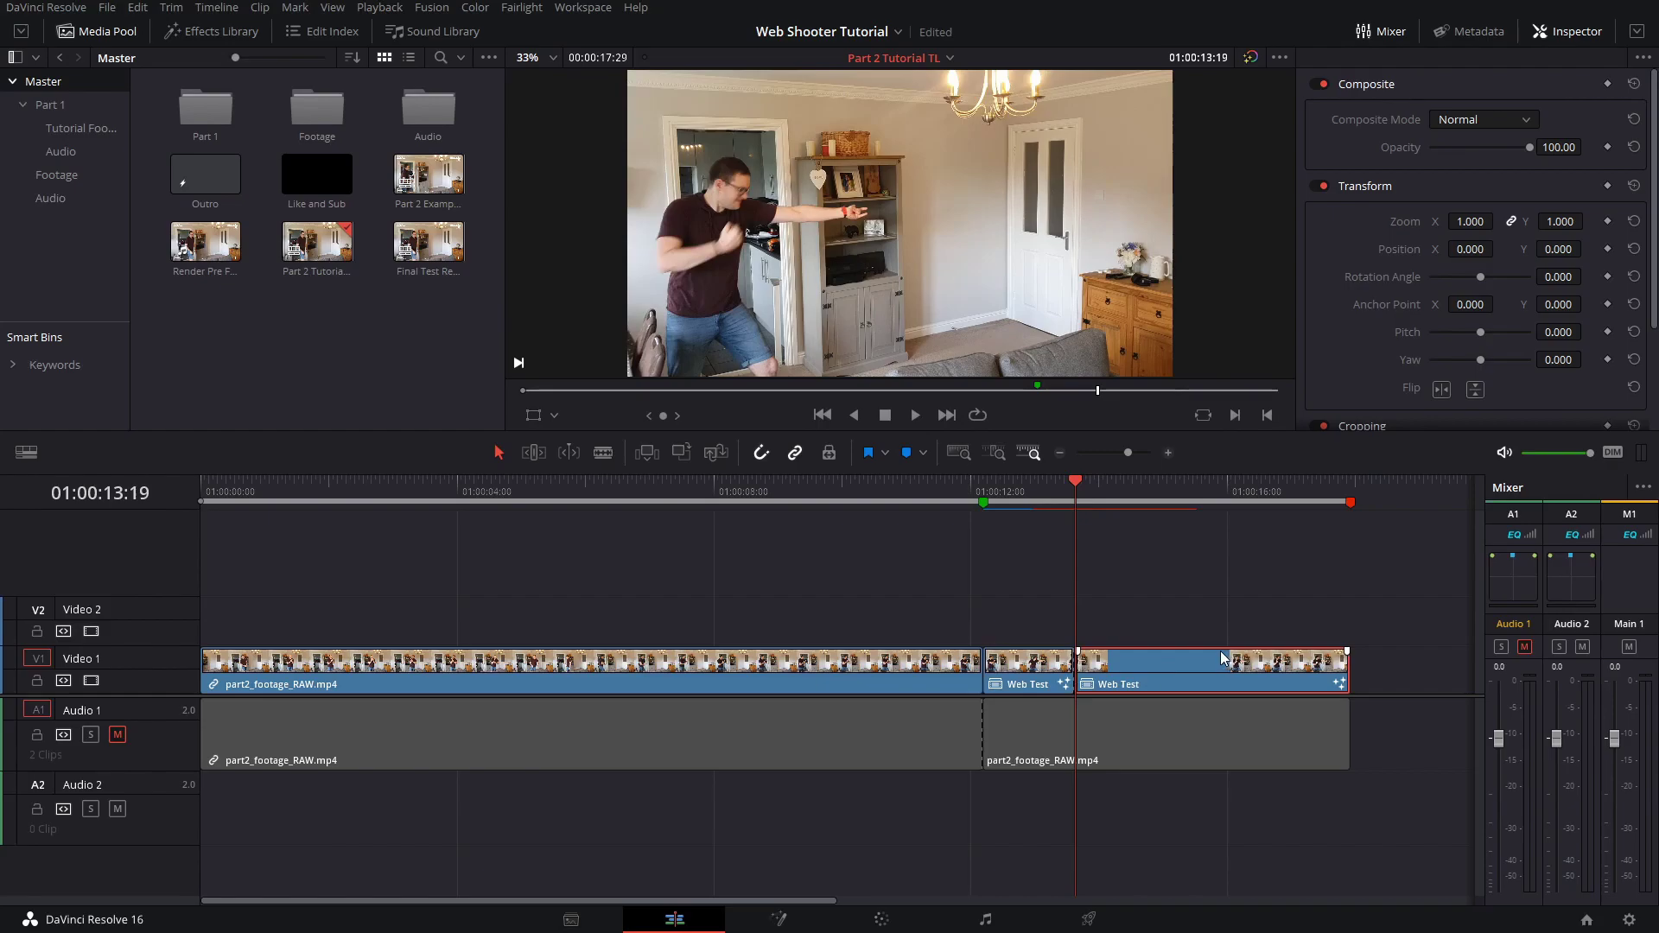
key(ctrl+z)
On the Deliver page, set the render range's in point to the CGI Start marker and check the range through to CGI End
click(990, 499)
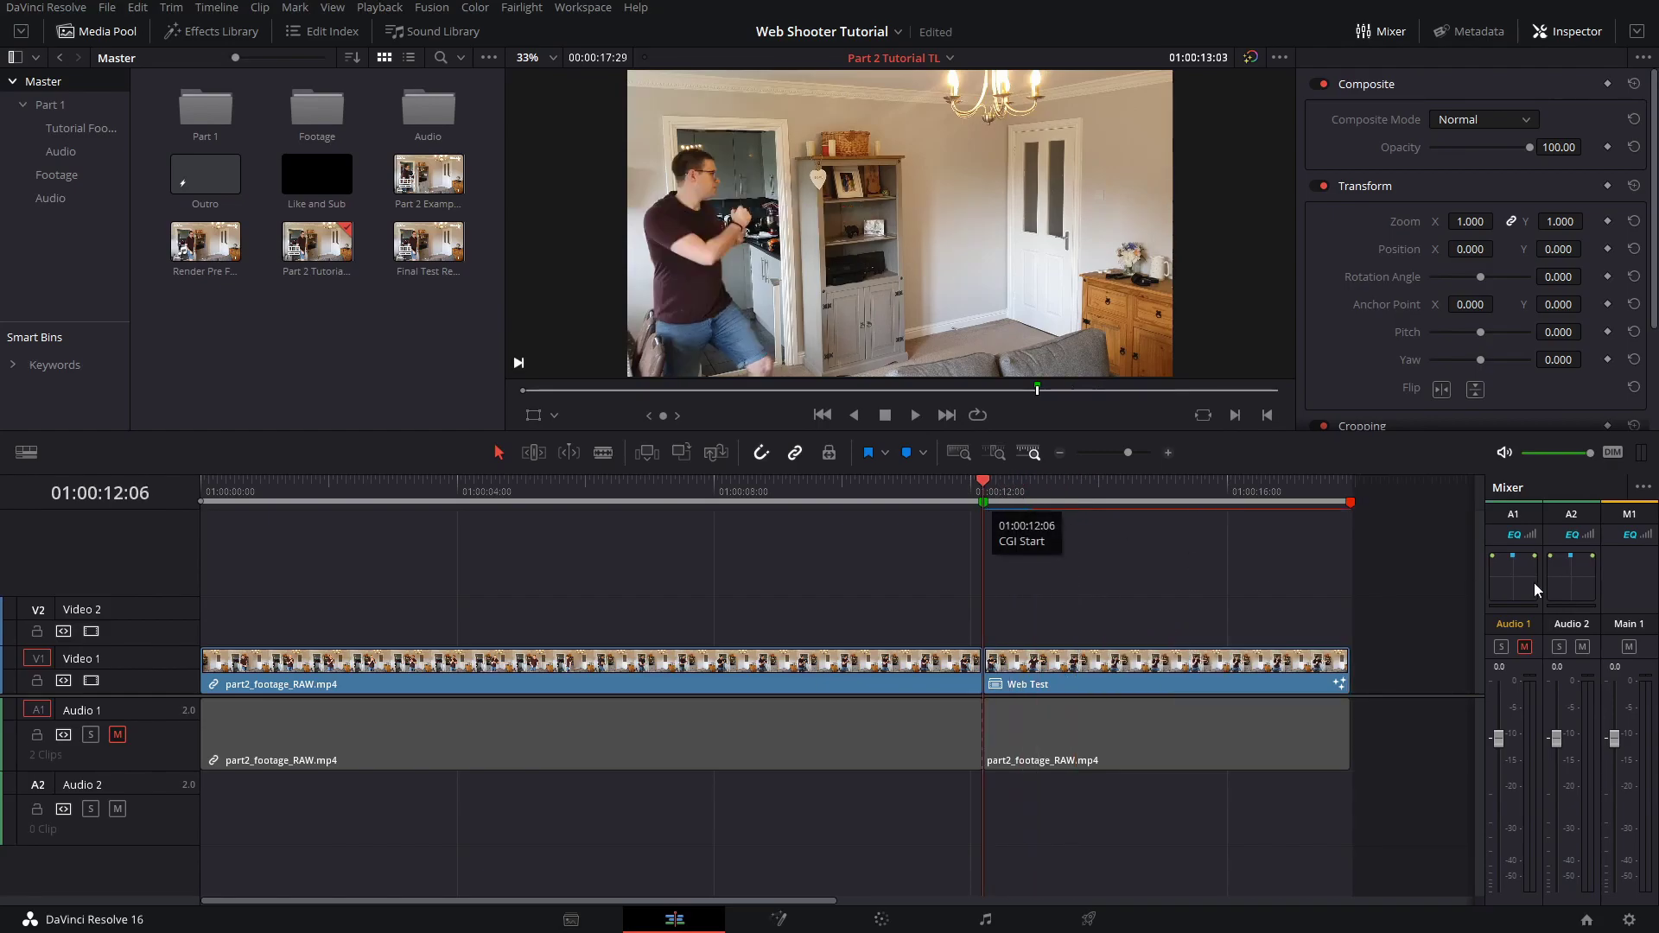
click(1087, 919)
mouse_move(1057, 662)
mouse_down()
mouse_move(1127, 653)
mouse_move(1059, 655)
mouse_up()
click(1454, 816)
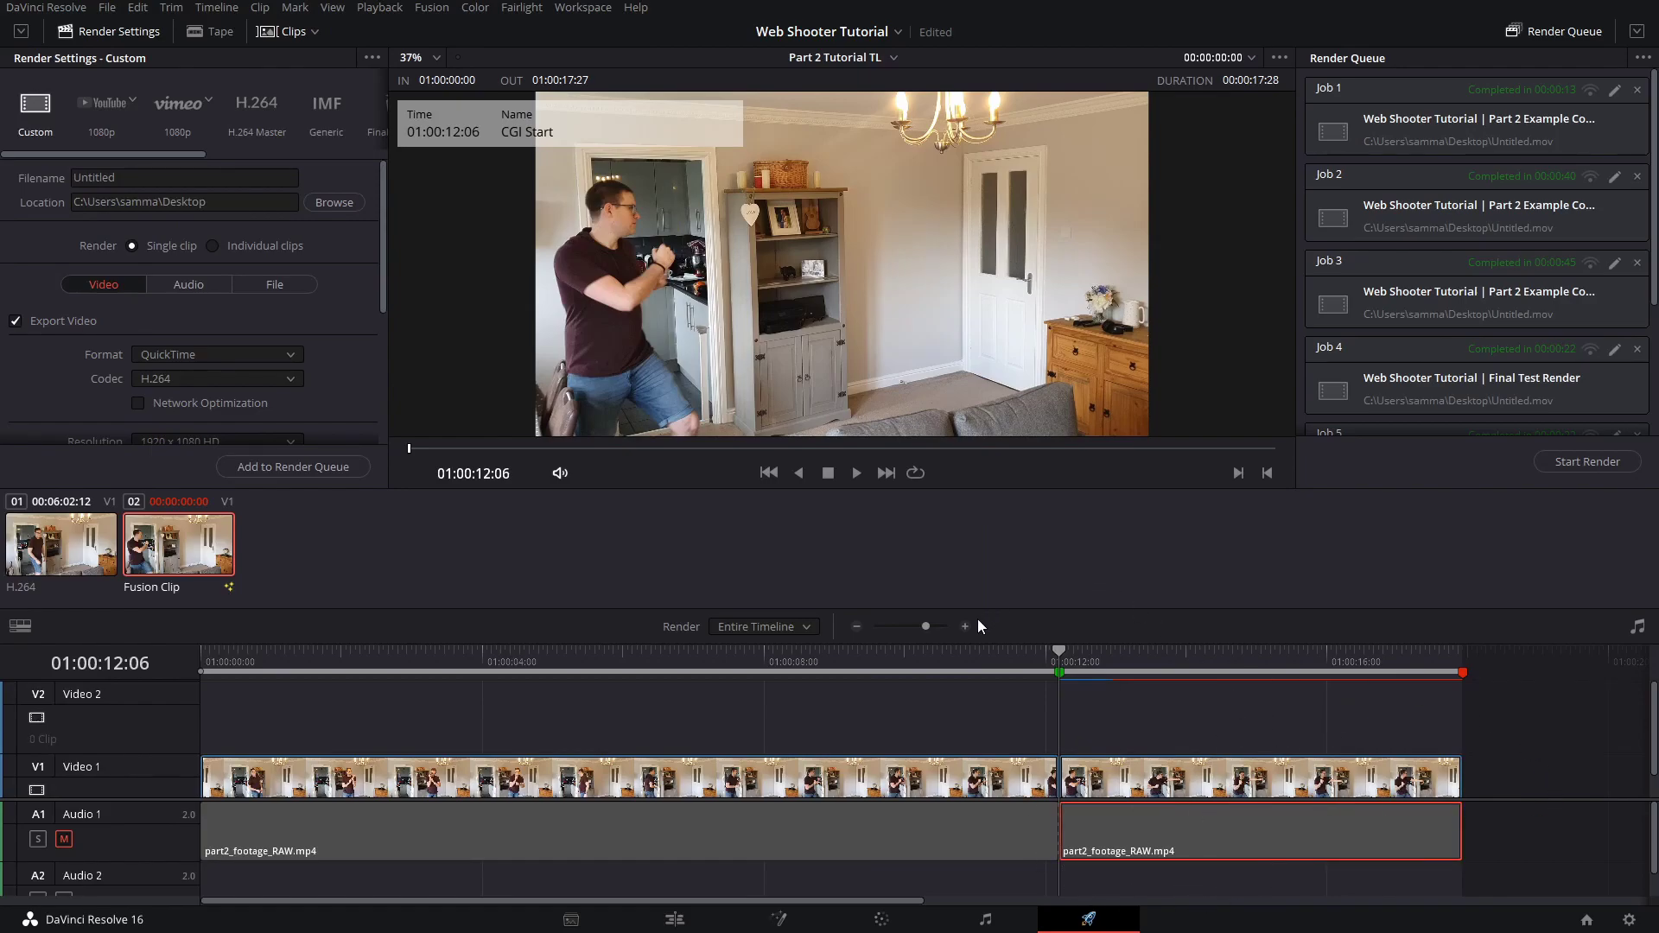
key(i)
drag(1054, 650, 1467, 684)
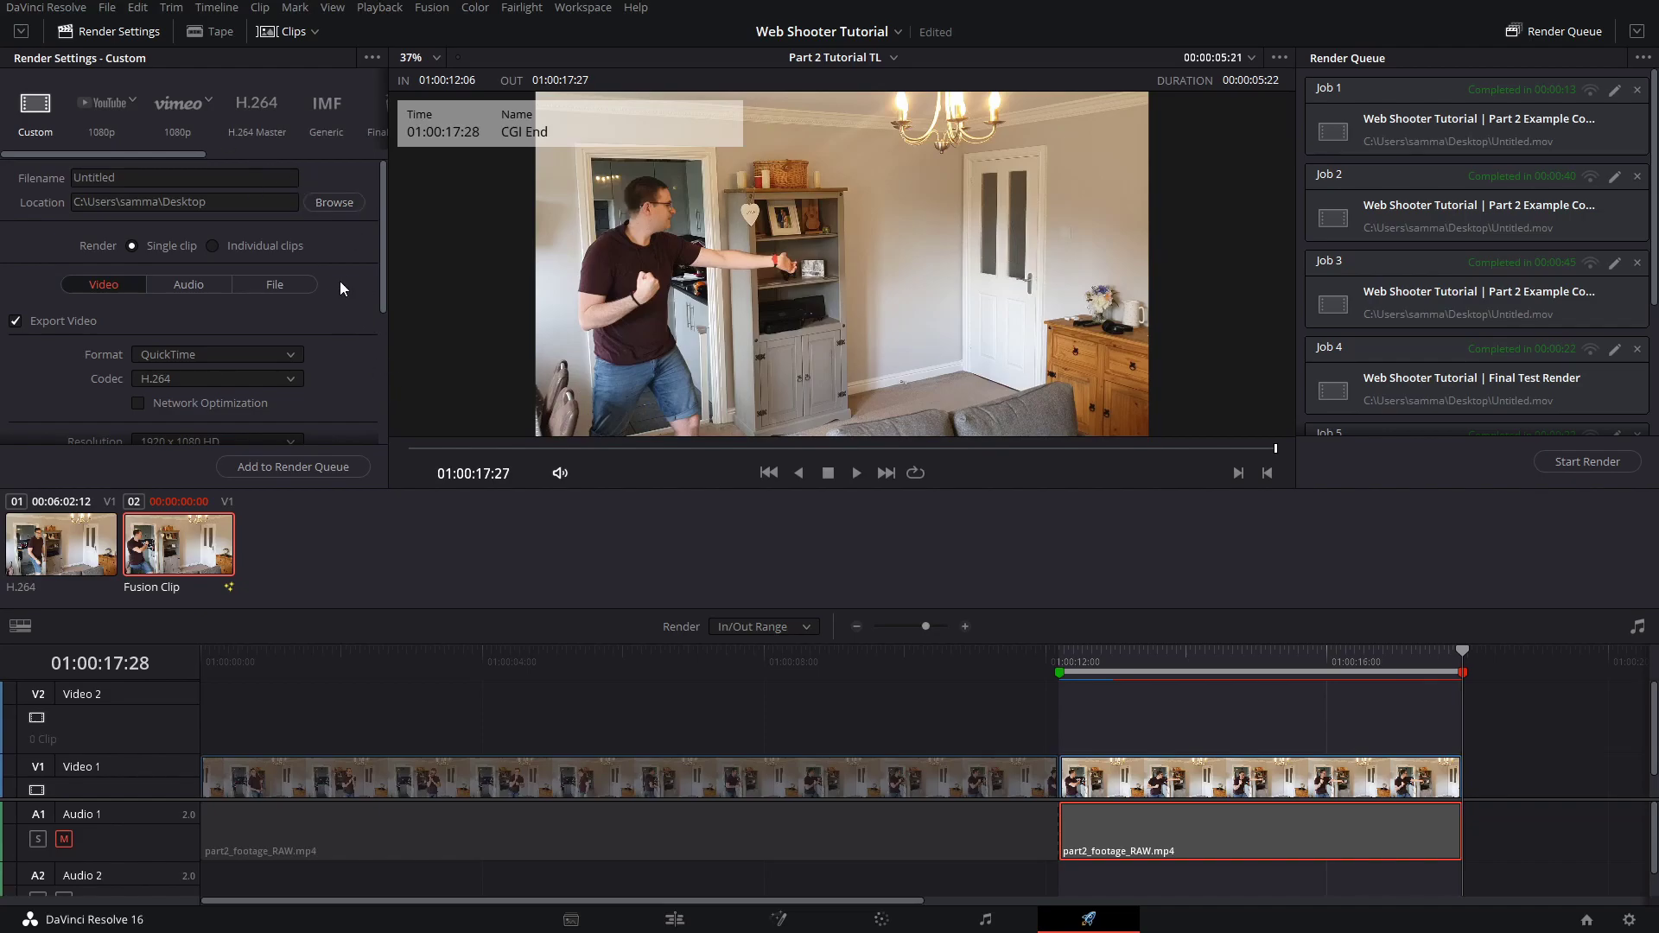
Set the render location to a new desktop folder named Images, with Img as the filename
click(332, 204)
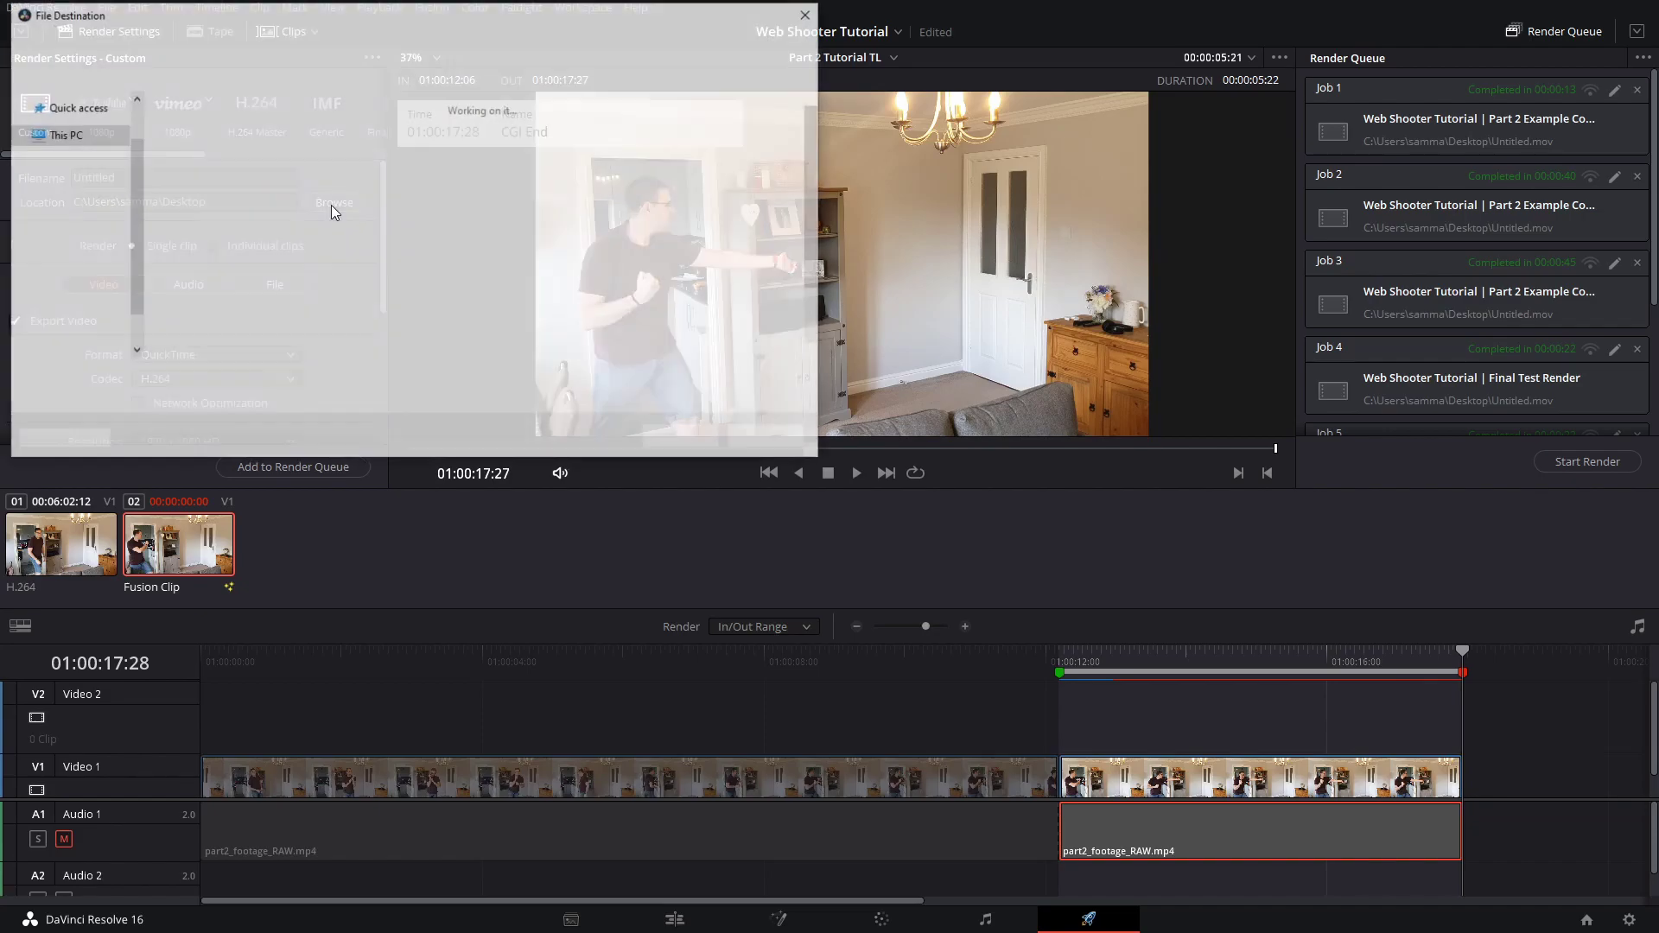
scroll(60, 144, up, 2)
click(72, 136)
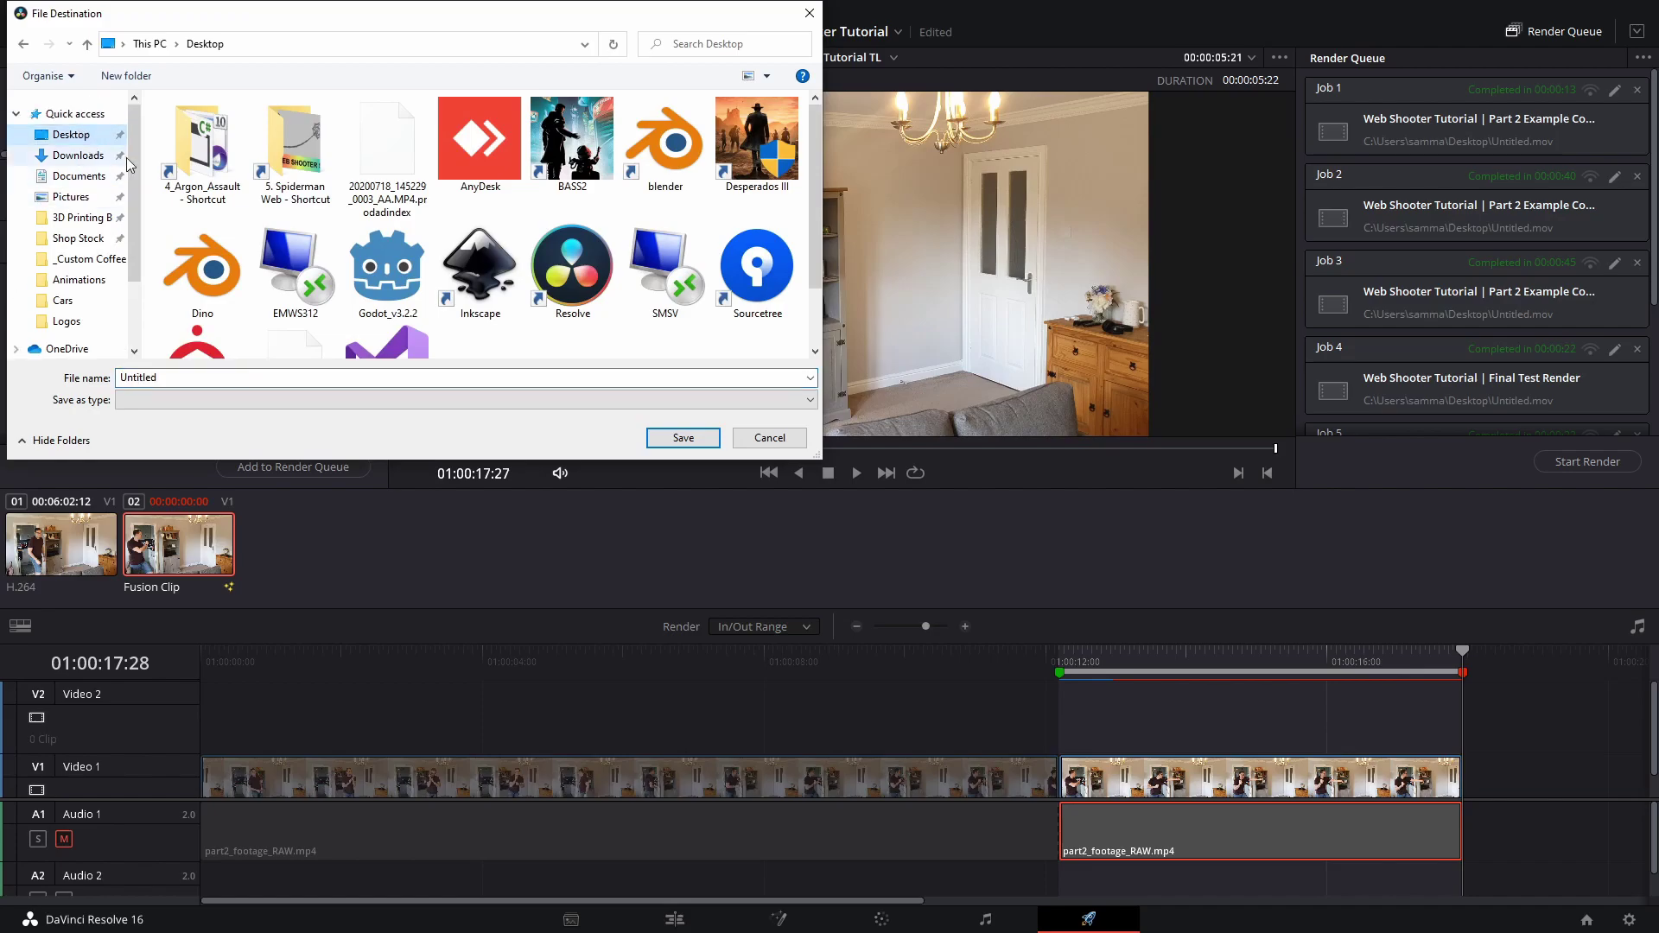
click(126, 75)
text(I)
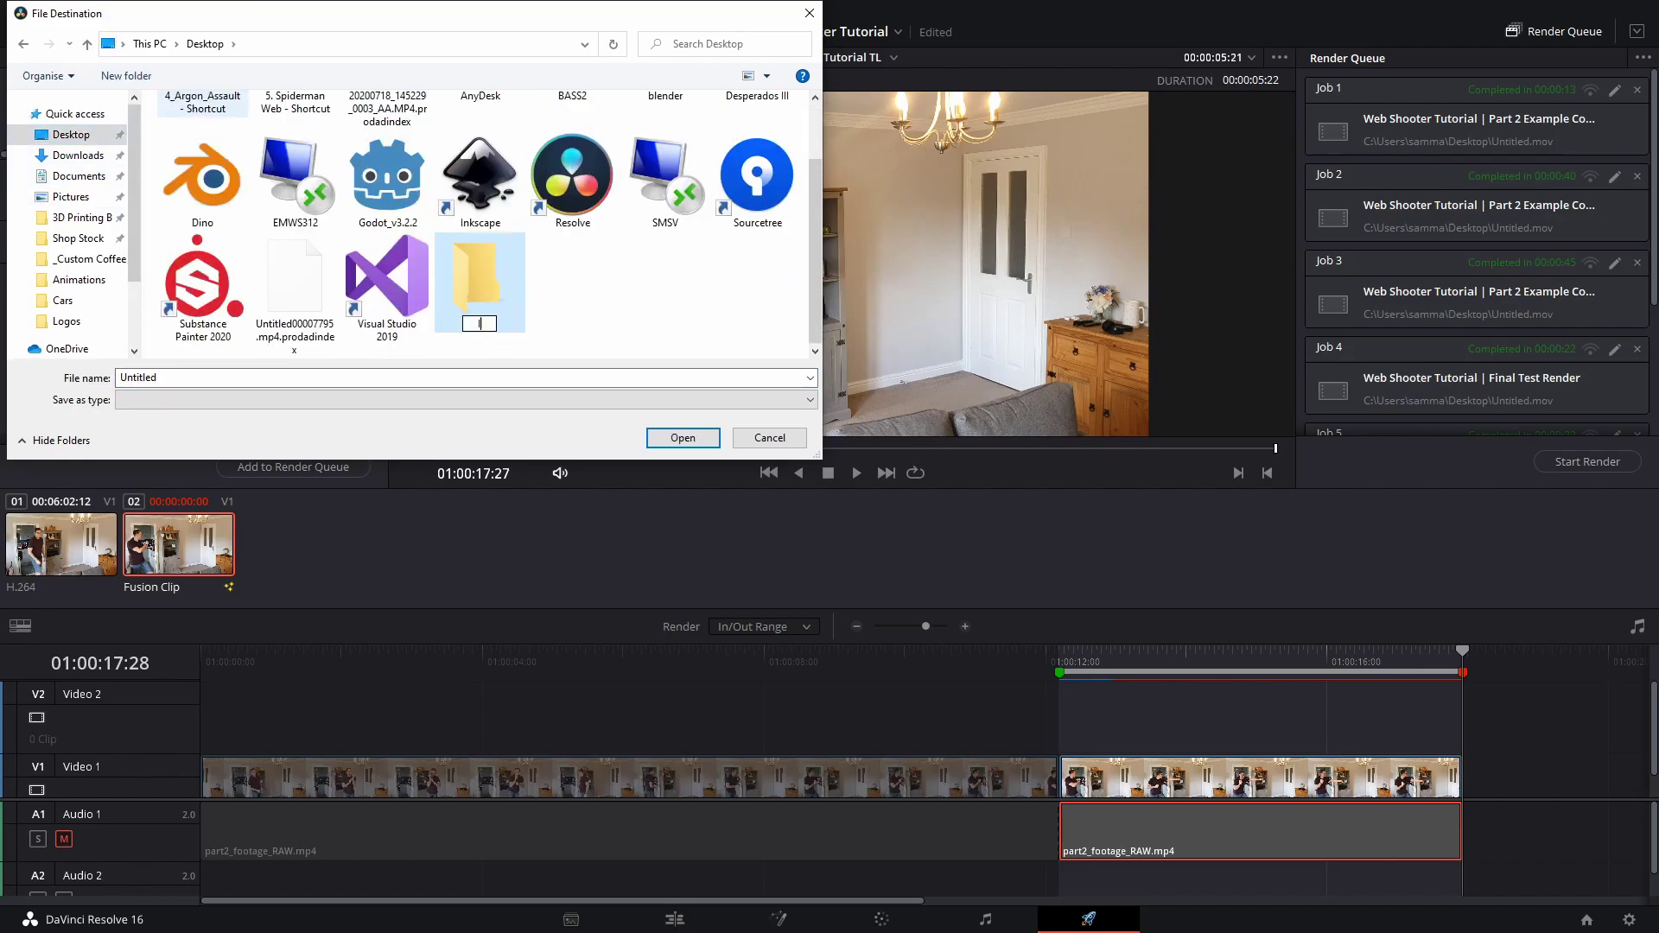
text(mages)
key(Return)
key(Return)
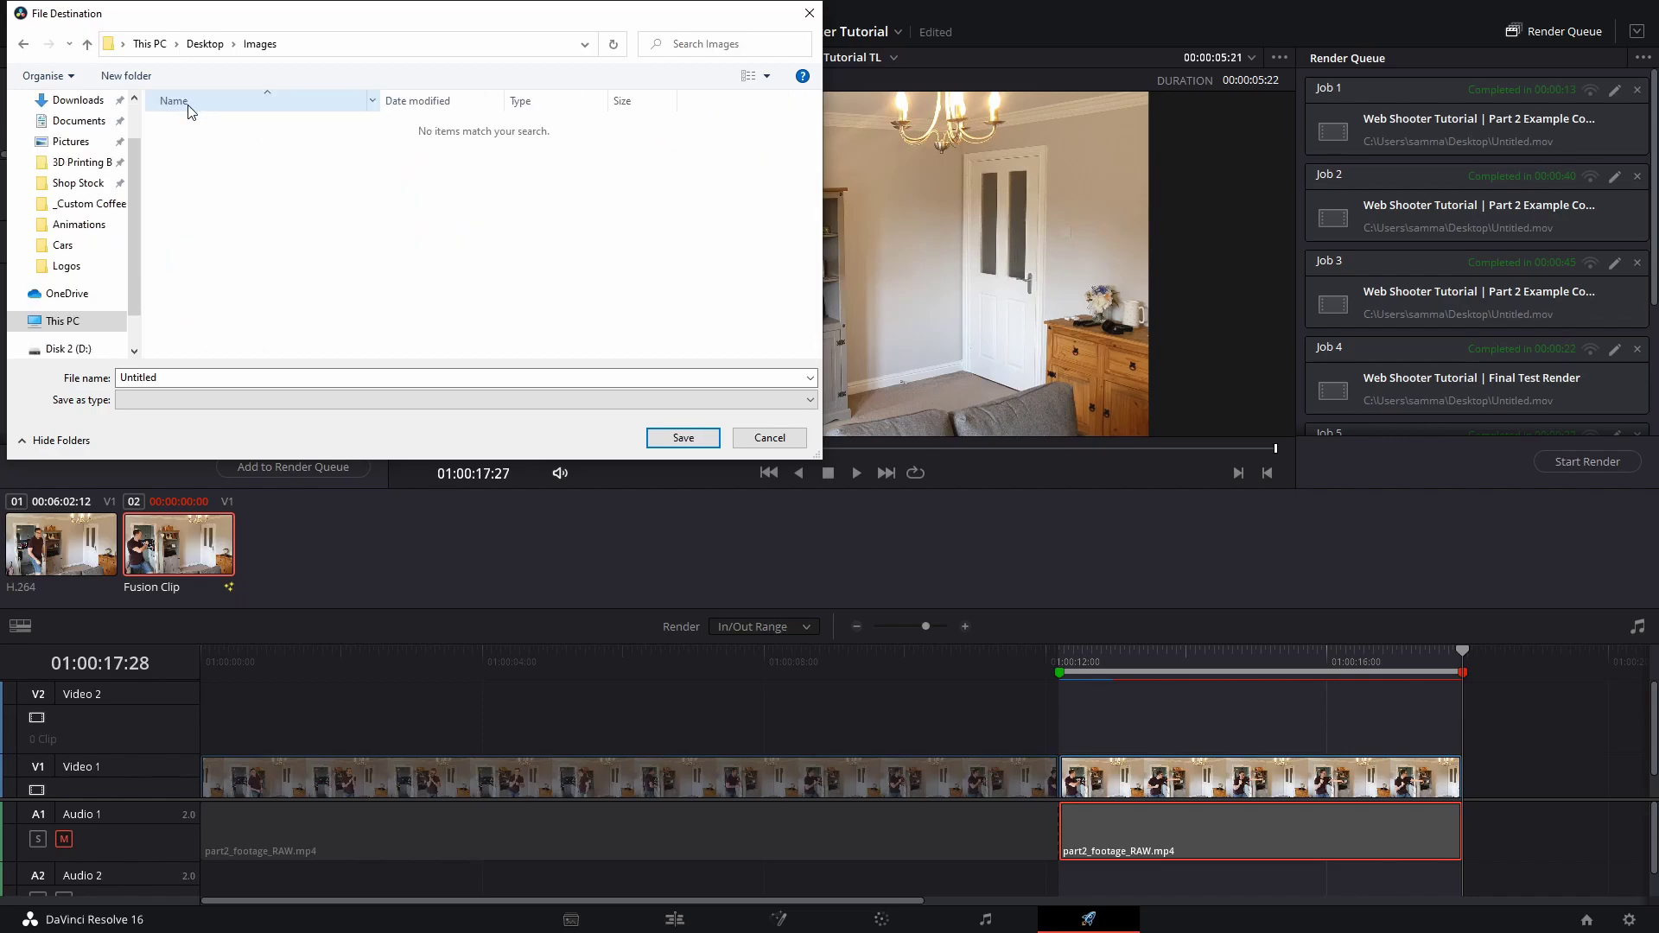
double_click(642, 376)
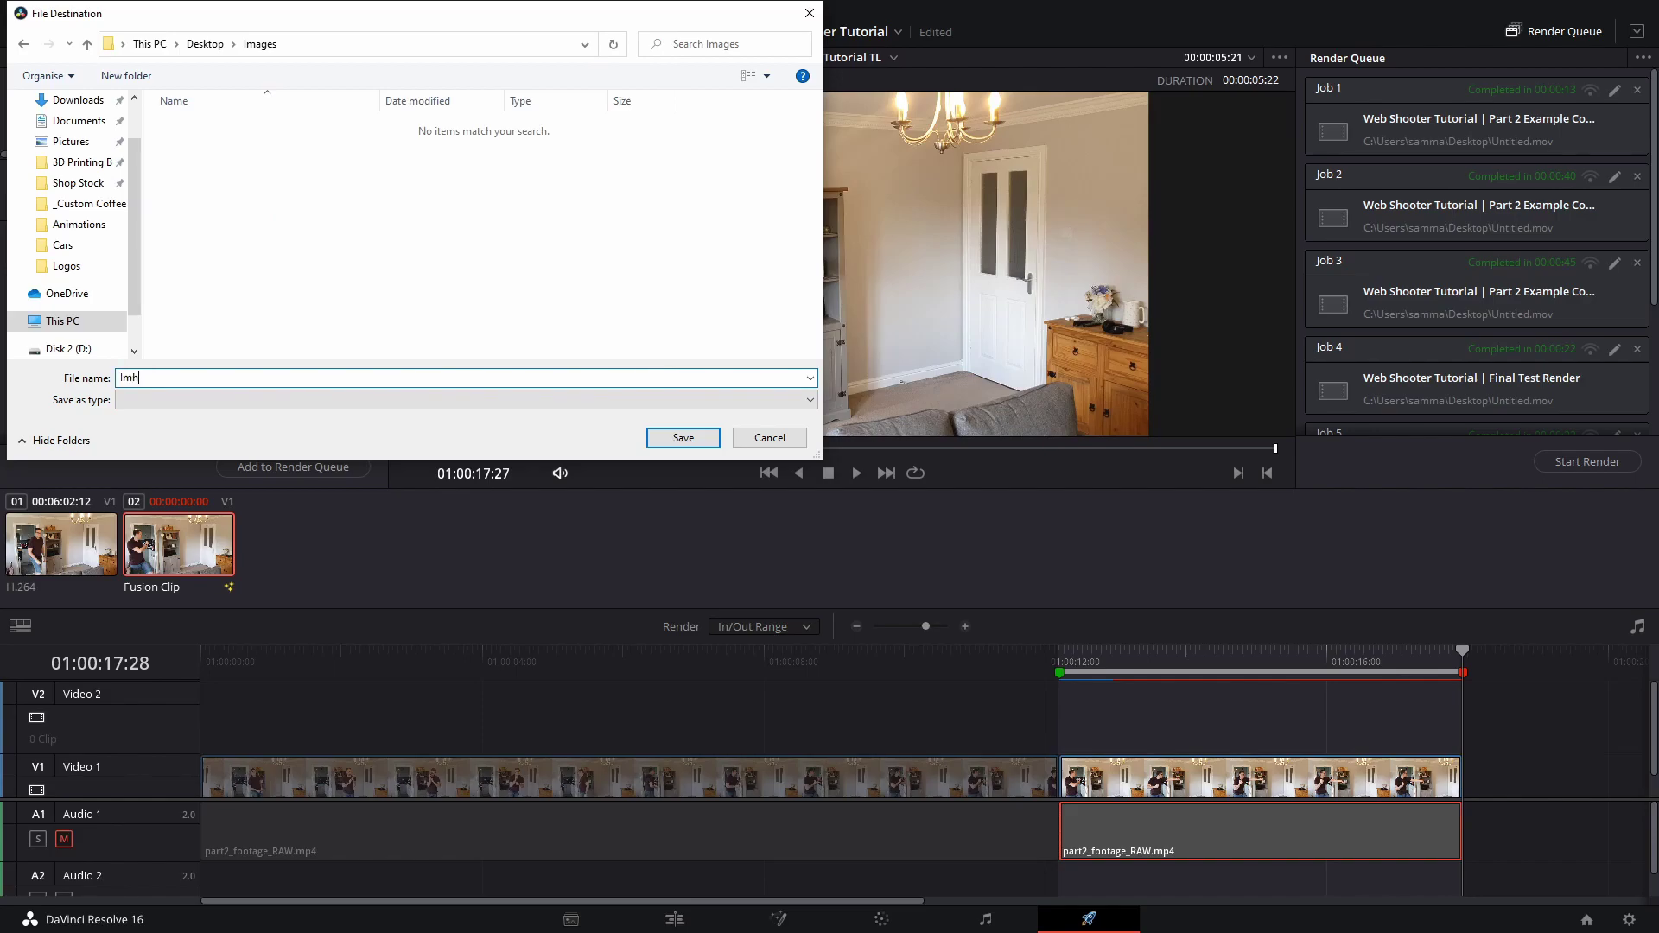
key(Return)
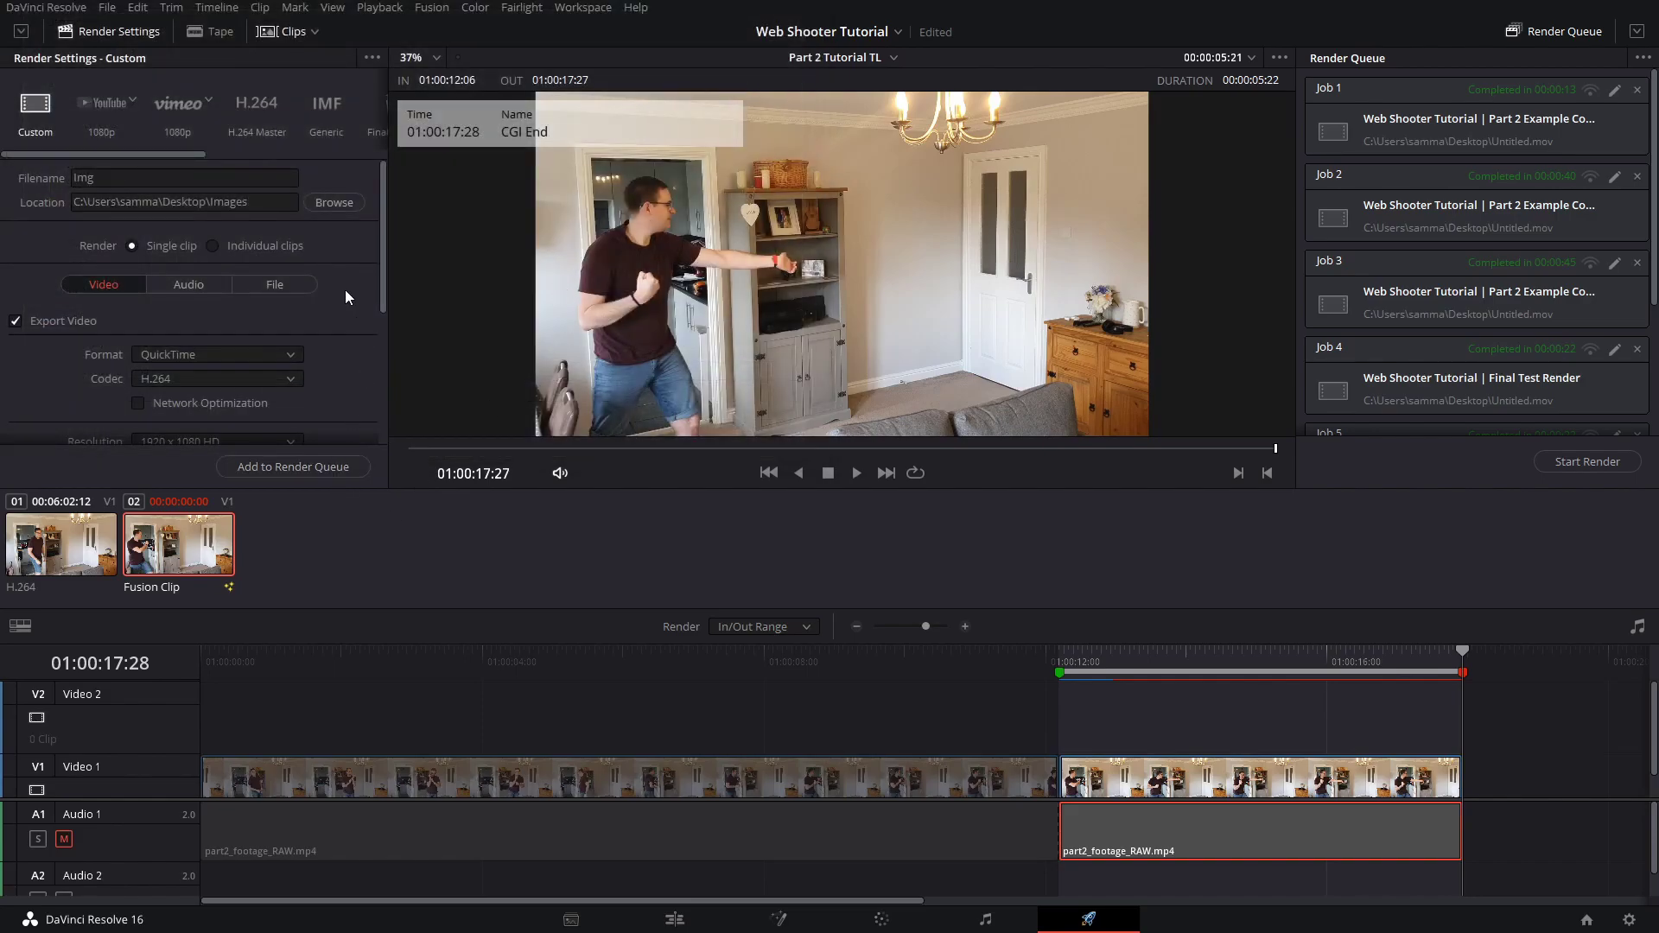
Change the render format to TIFF so the range exports as an image sequence
click(207, 349)
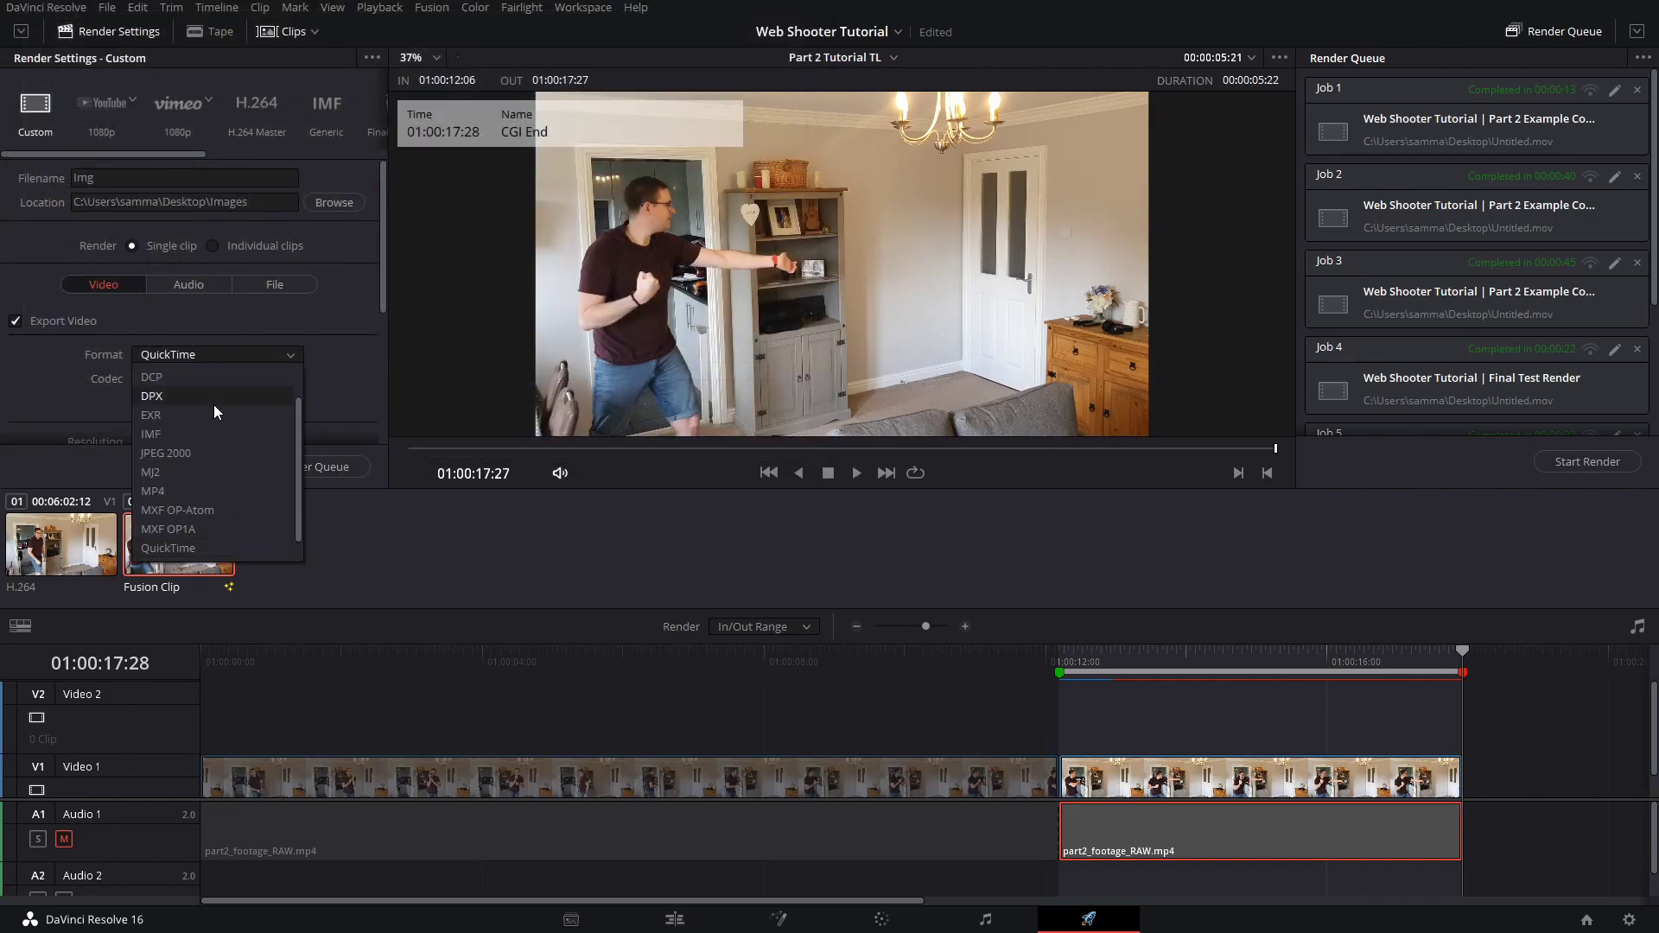
scroll(230, 443, down, 1)
click(152, 548)
scroll(310, 373, down, 2)
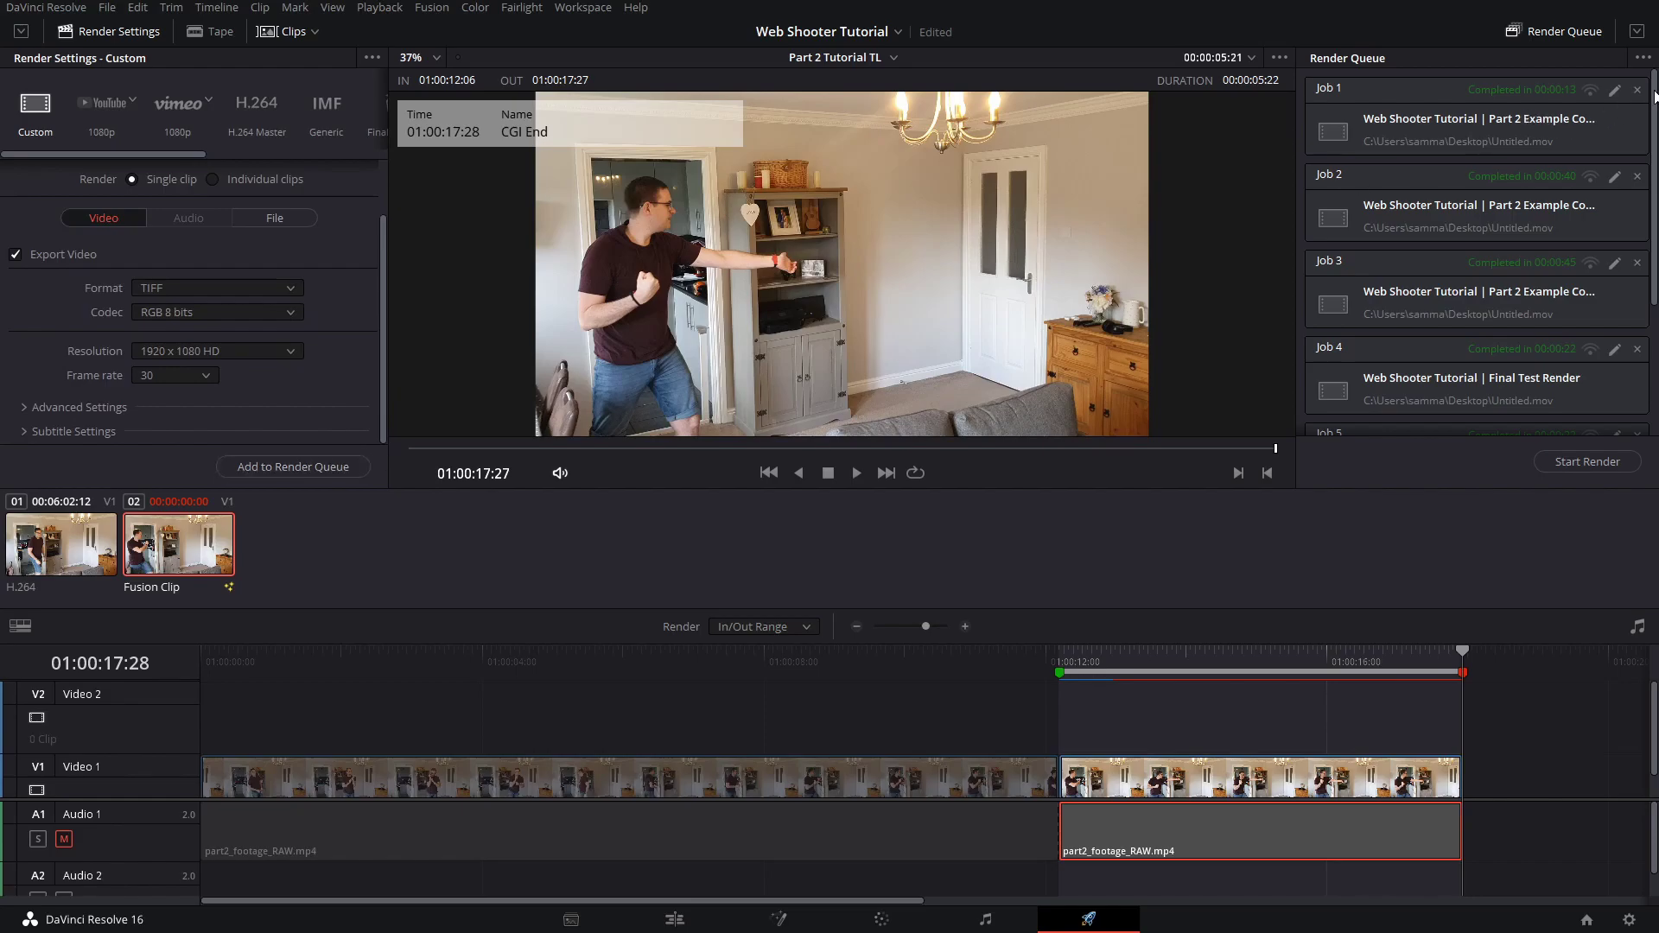
Replace all old jobs in the render queue with the current TIFF job and render it
click(1644, 59)
click(1605, 140)
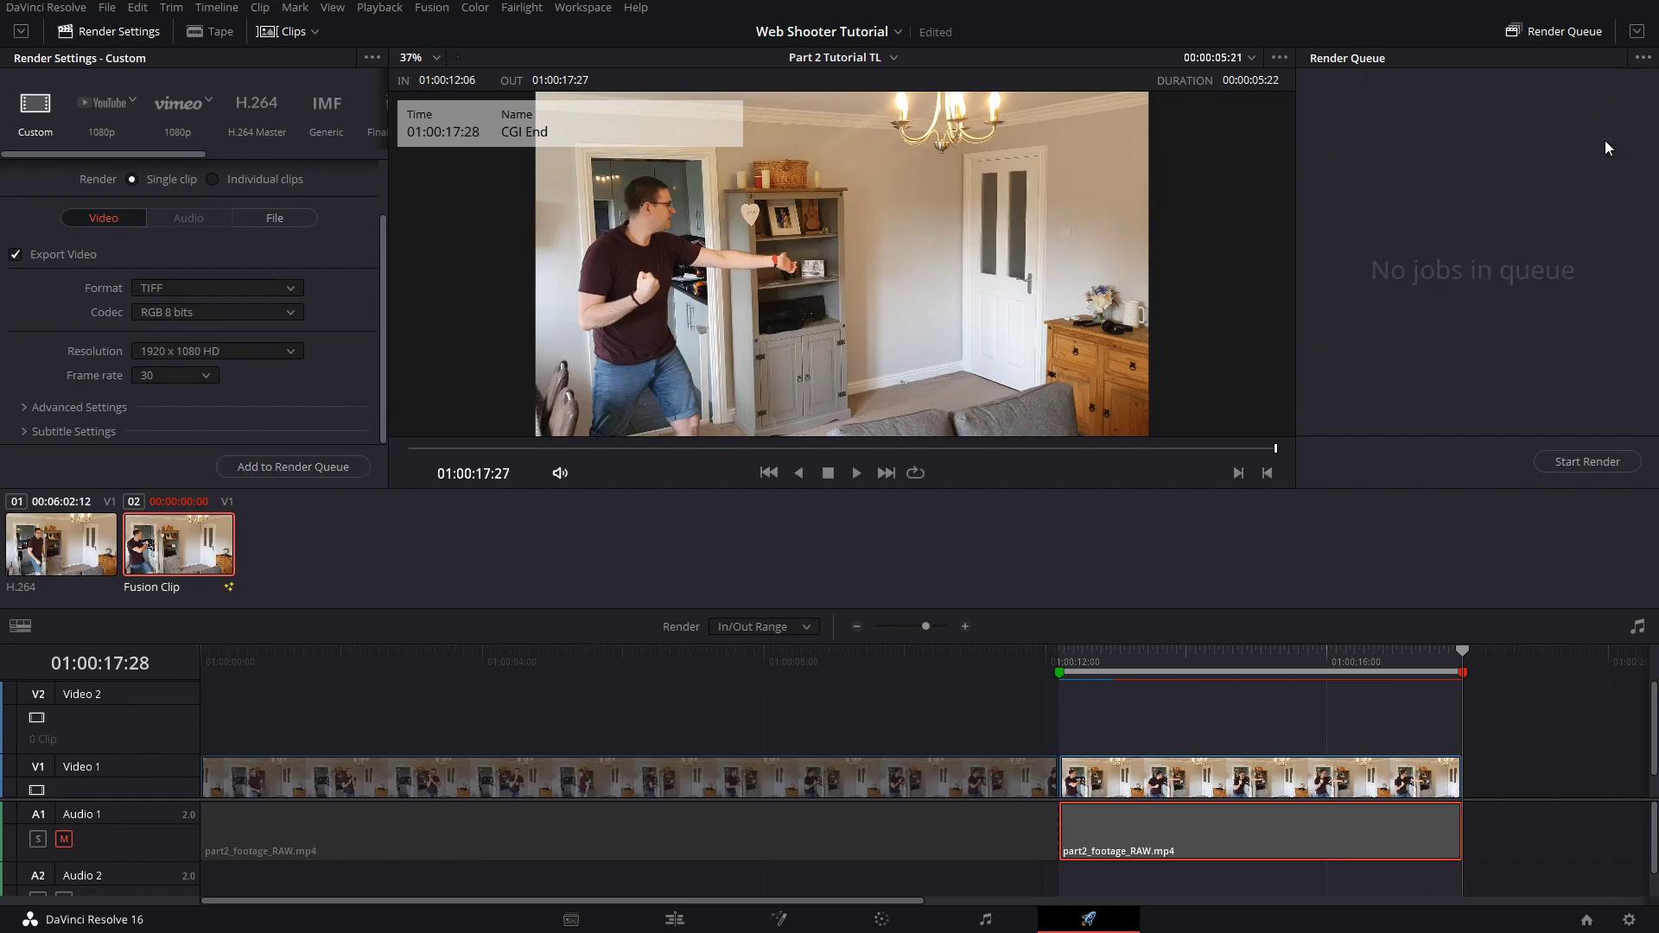
click(309, 467)
click(1588, 462)
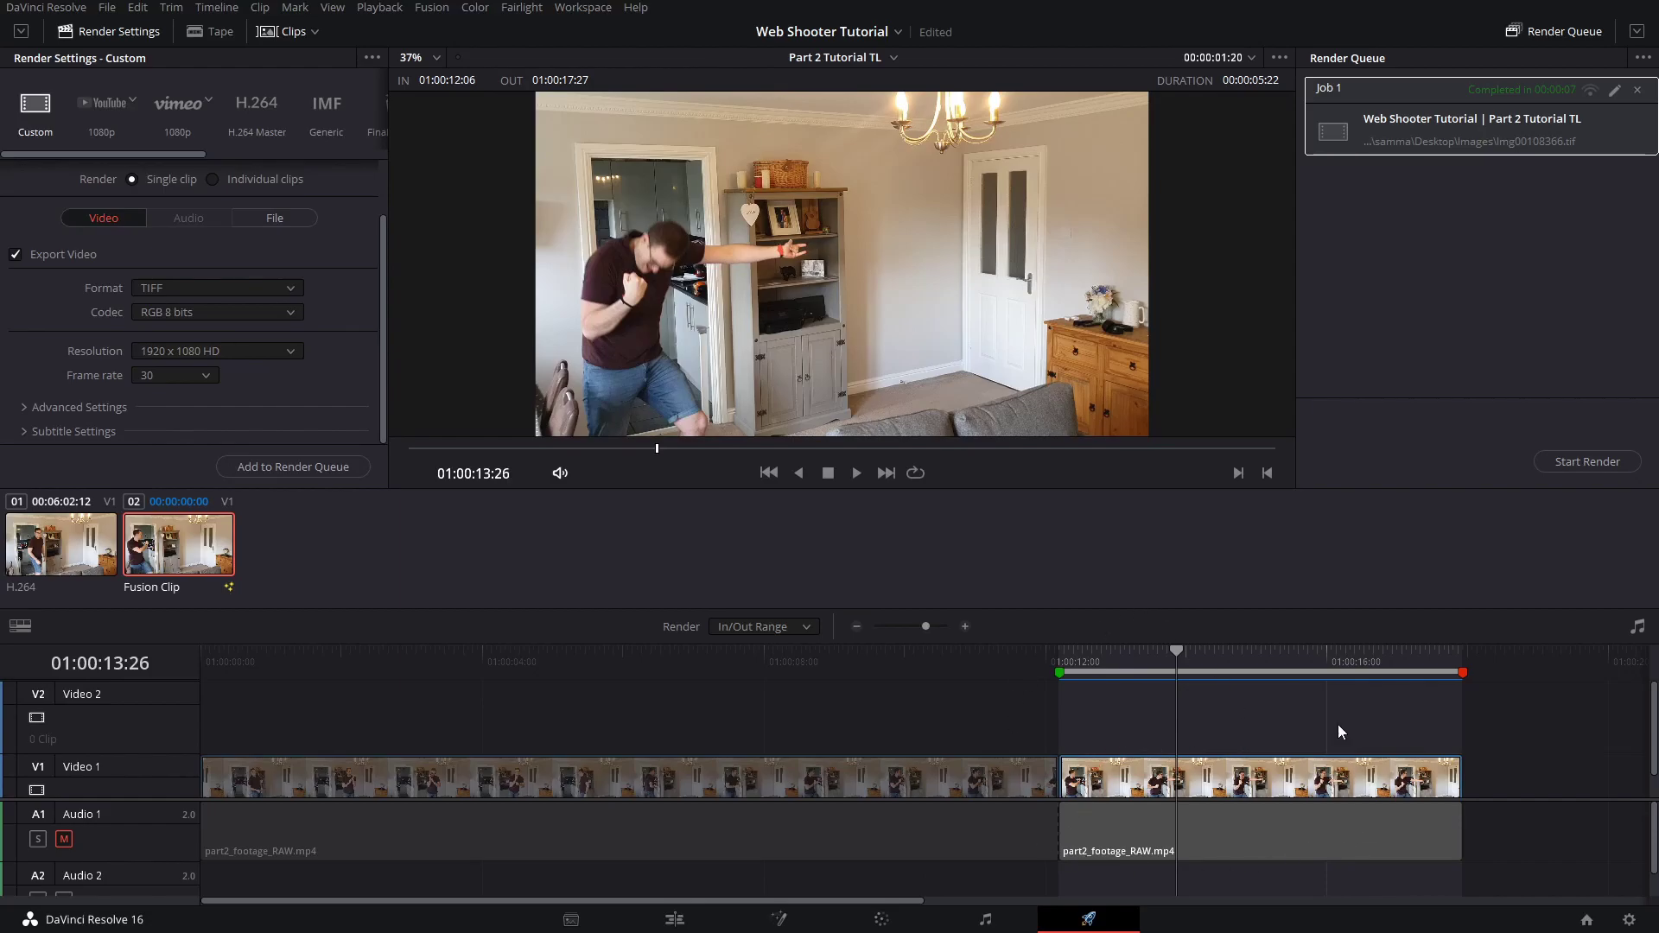
Return to the Edit page, review the Web Test clip and its Fusion clip option, and open the clip in Fusion
click(689, 921)
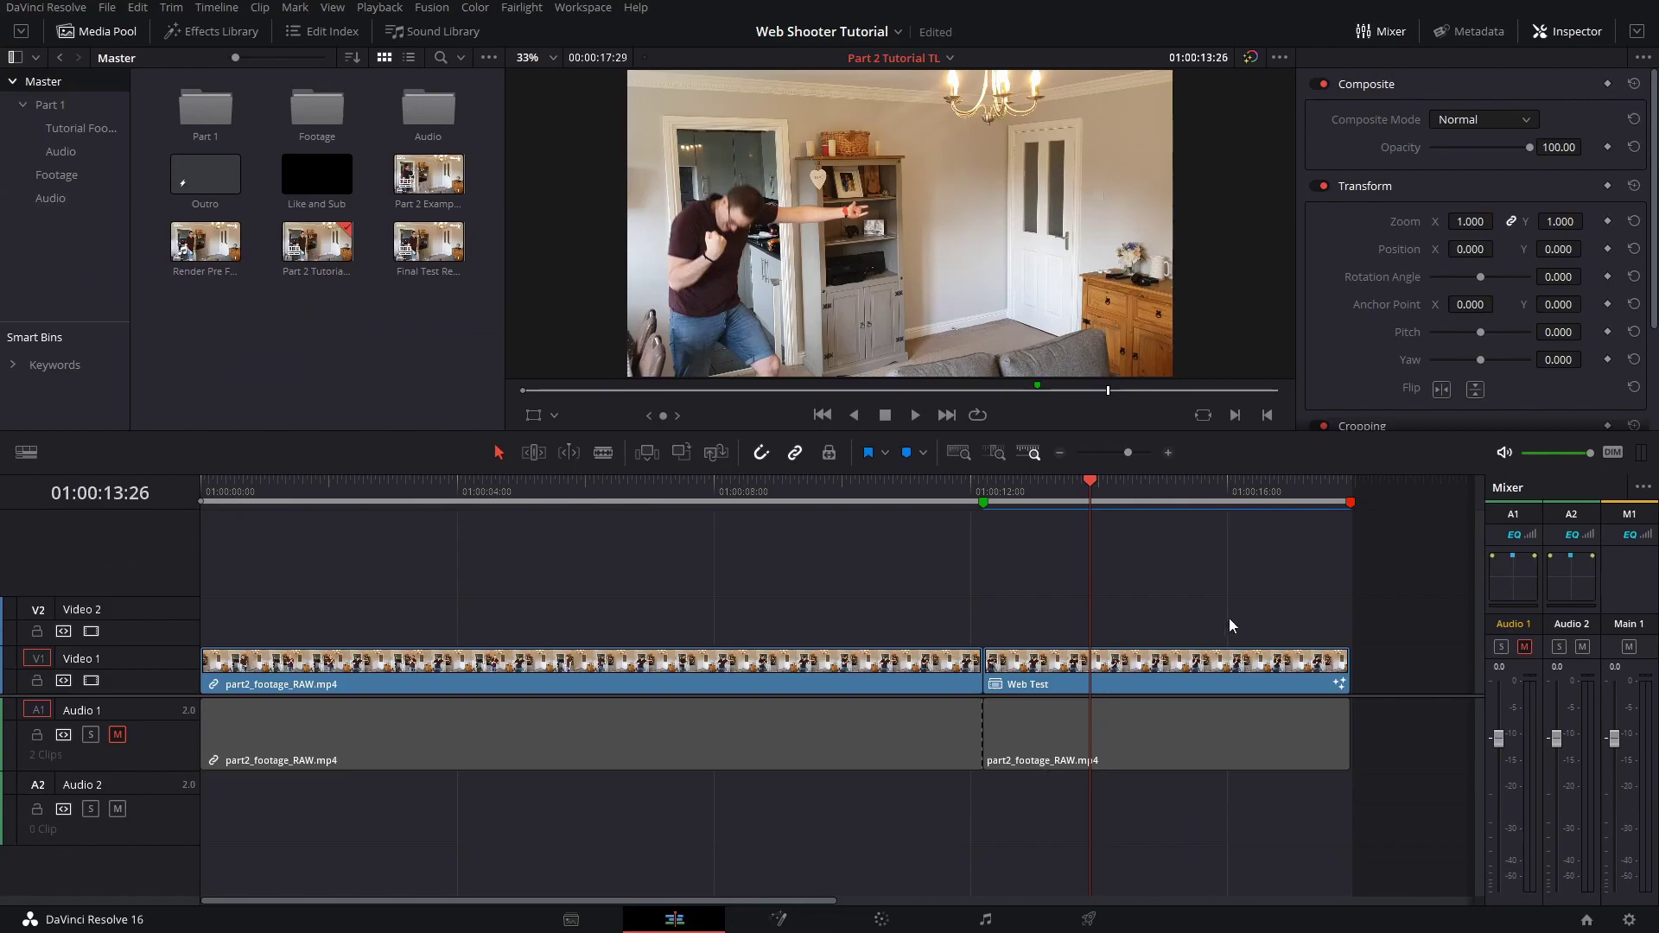
drag(1106, 504, 1056, 489)
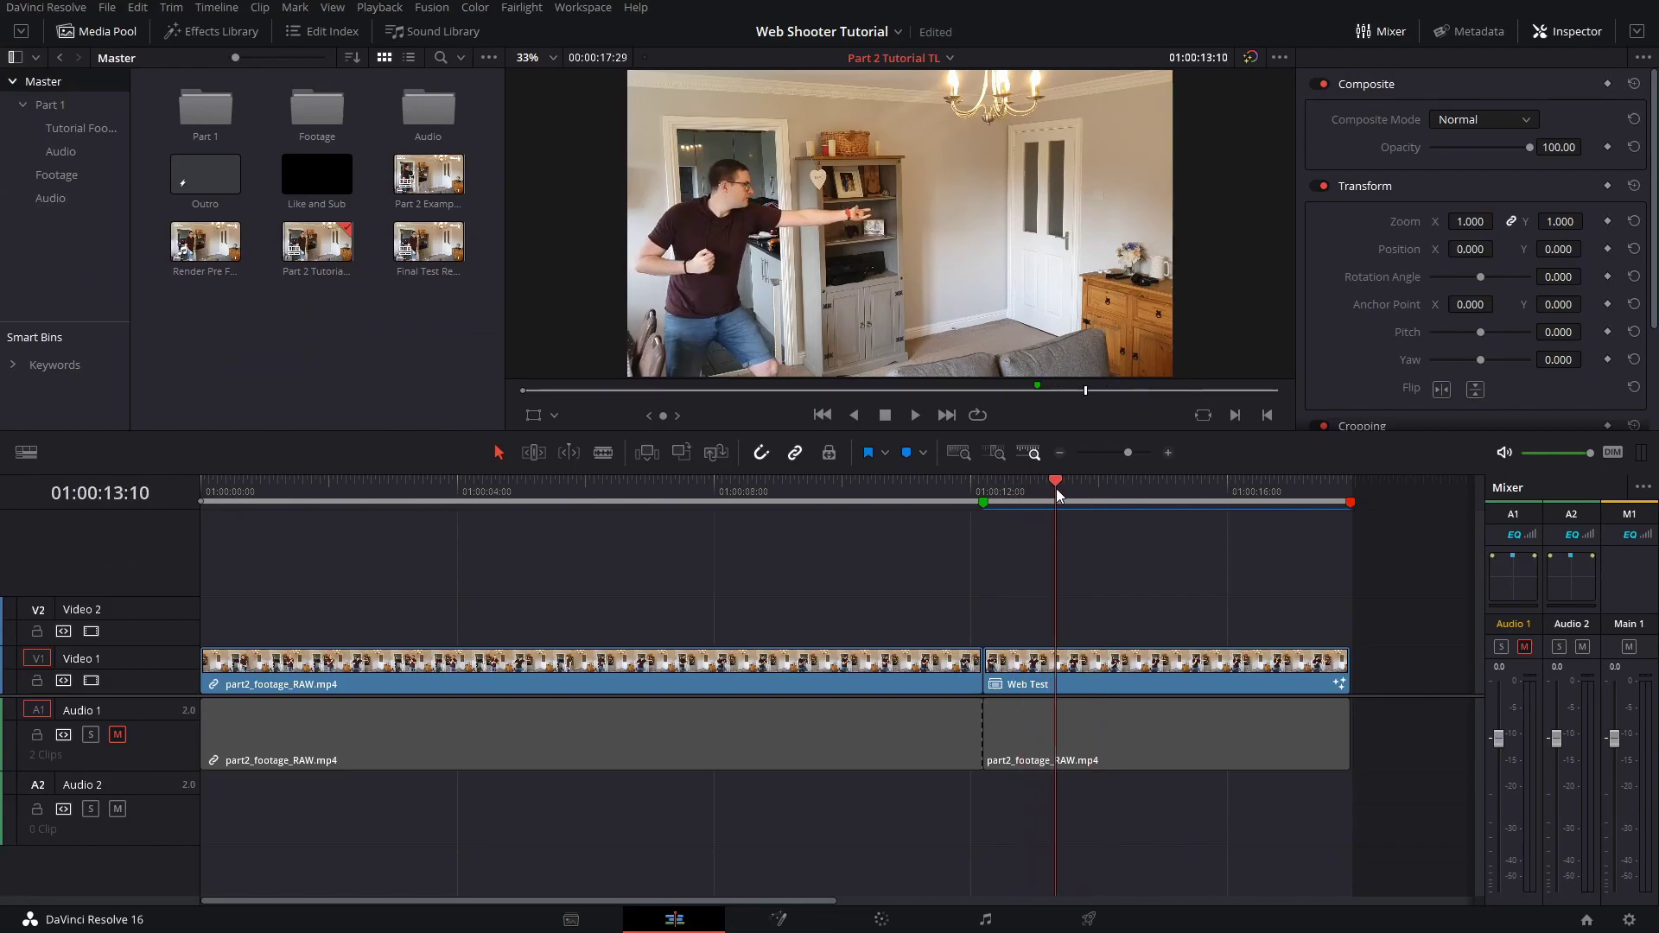
right_click(1146, 662)
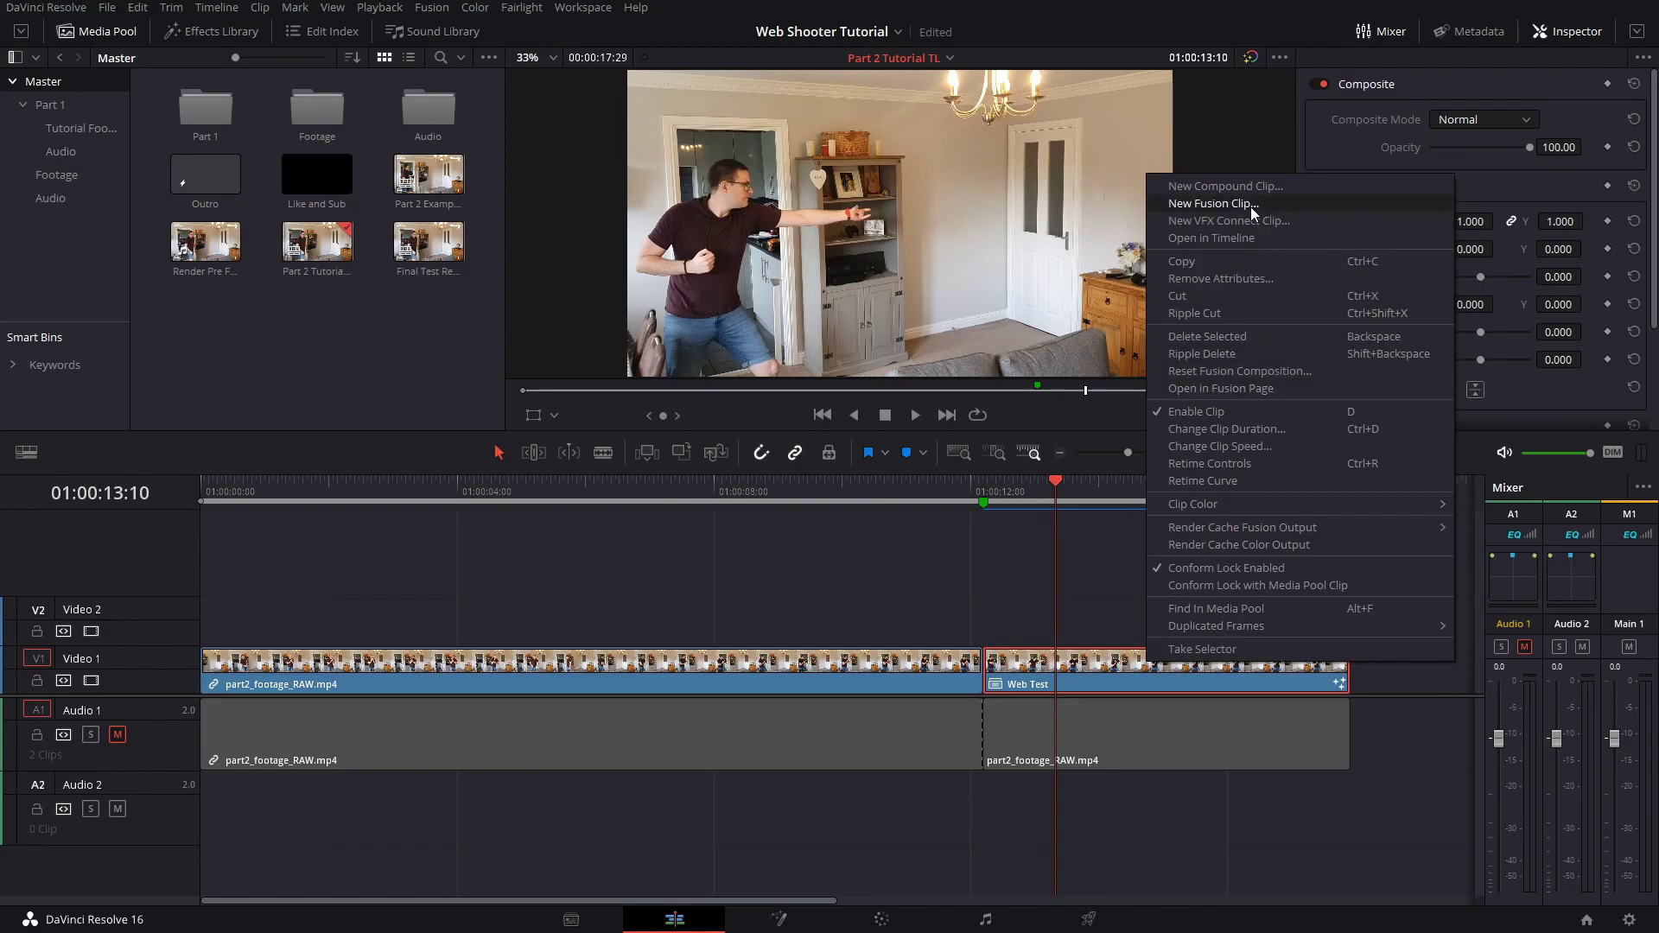
click(1090, 604)
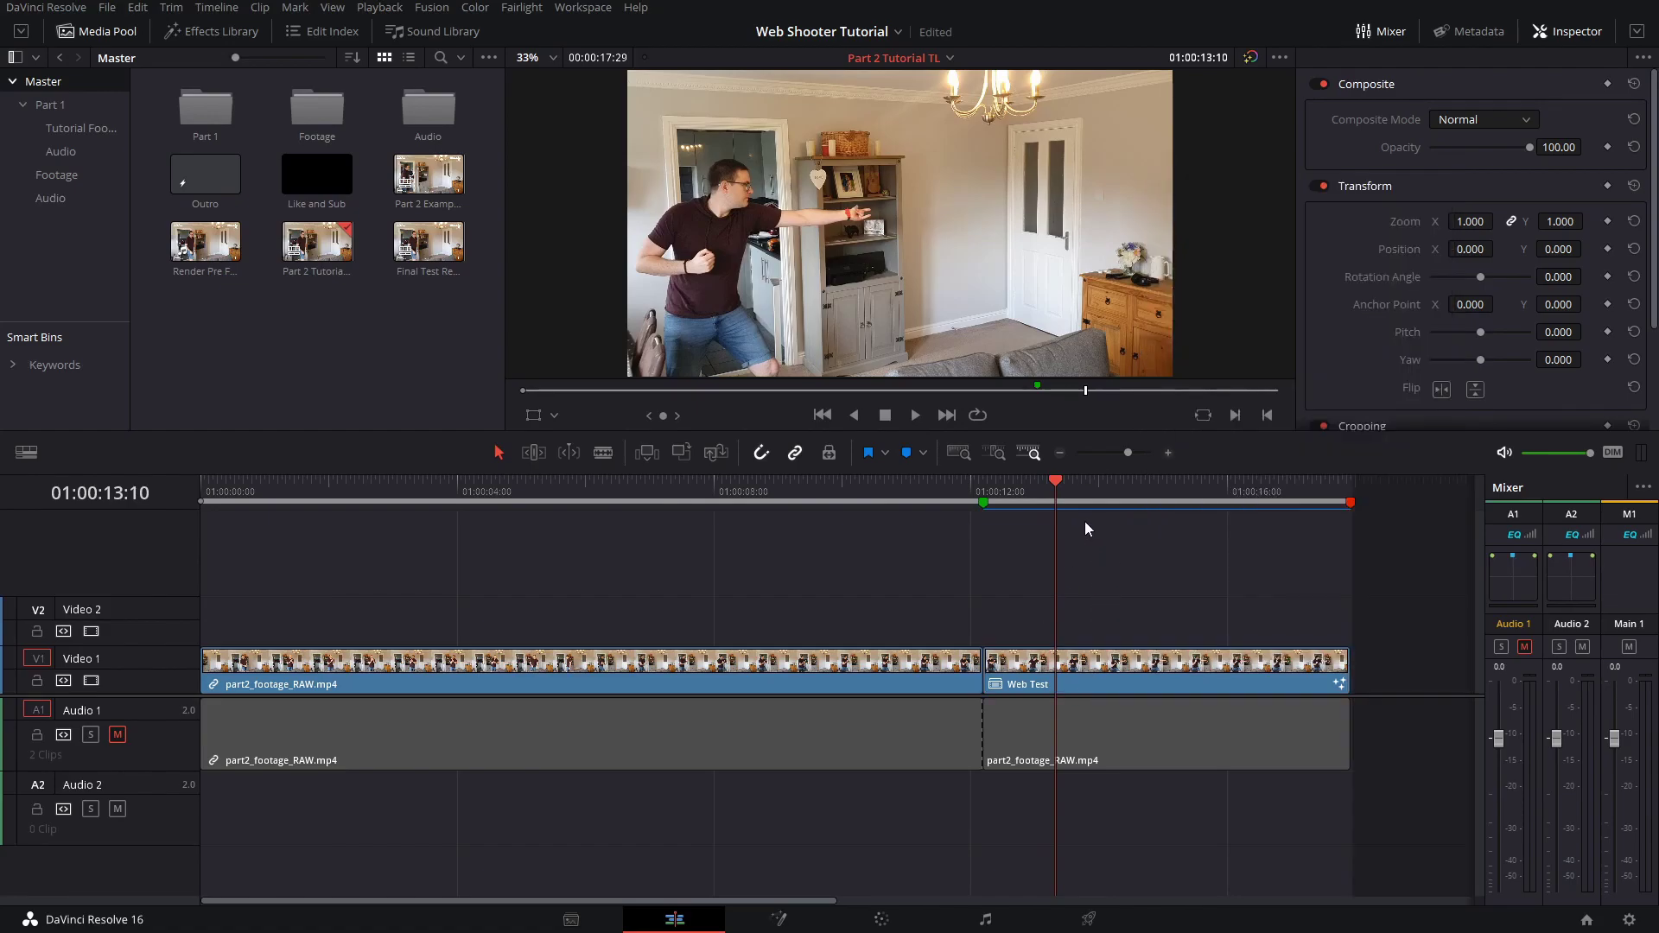
click(1206, 689)
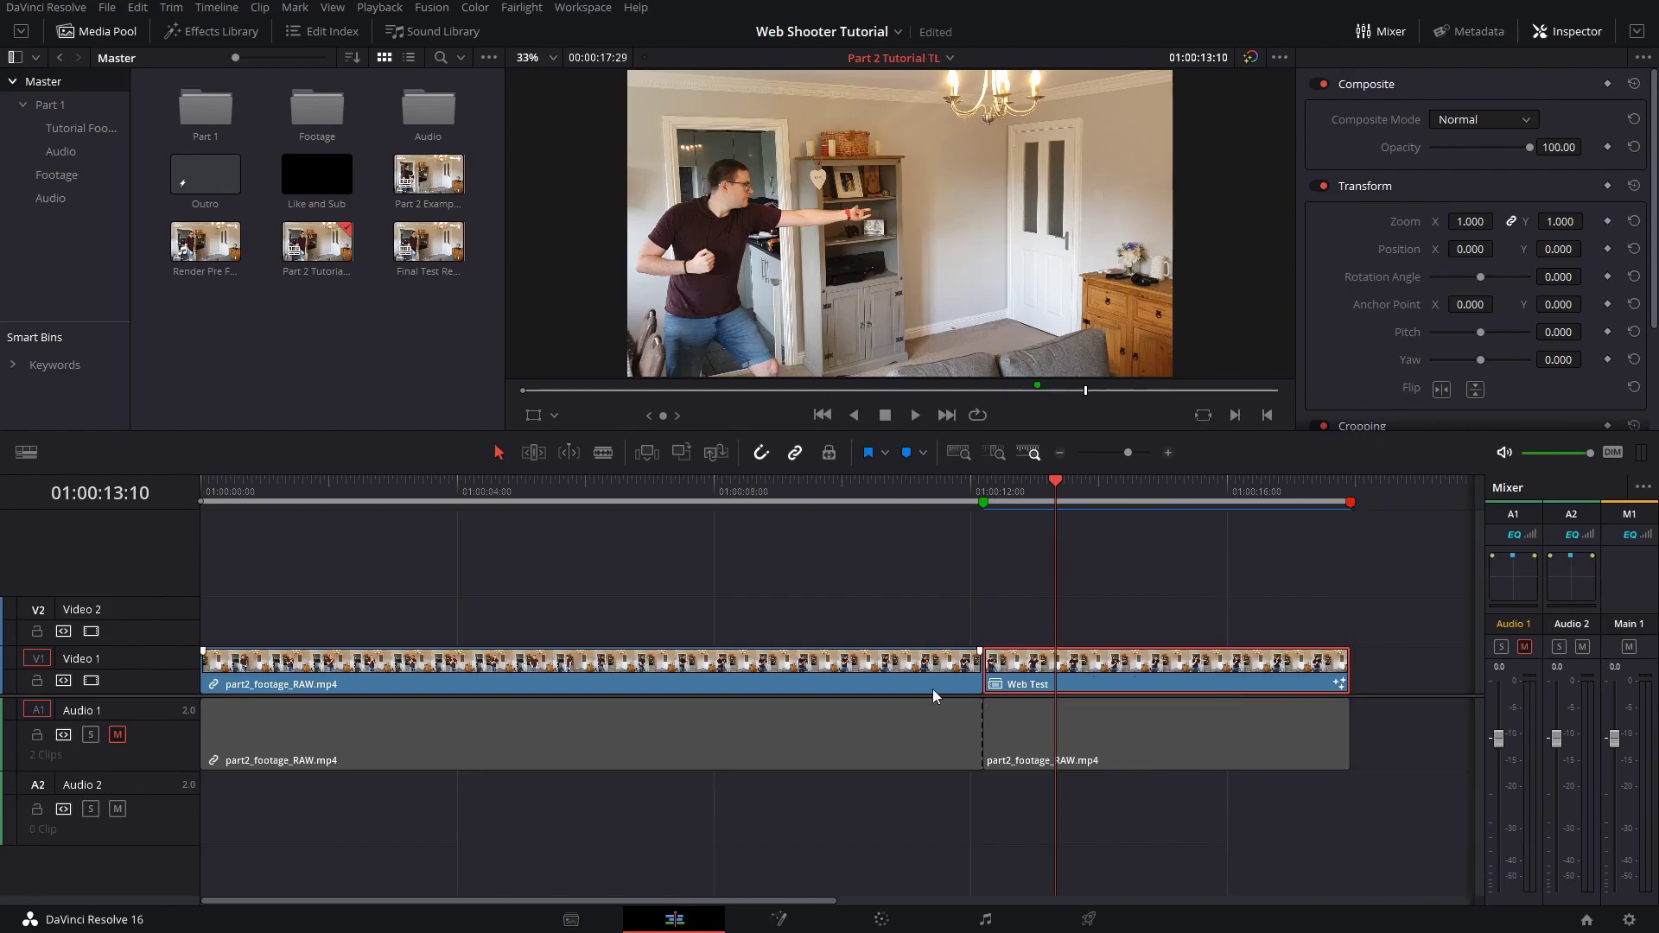
click(777, 919)
drag(1195, 618, 489, 789)
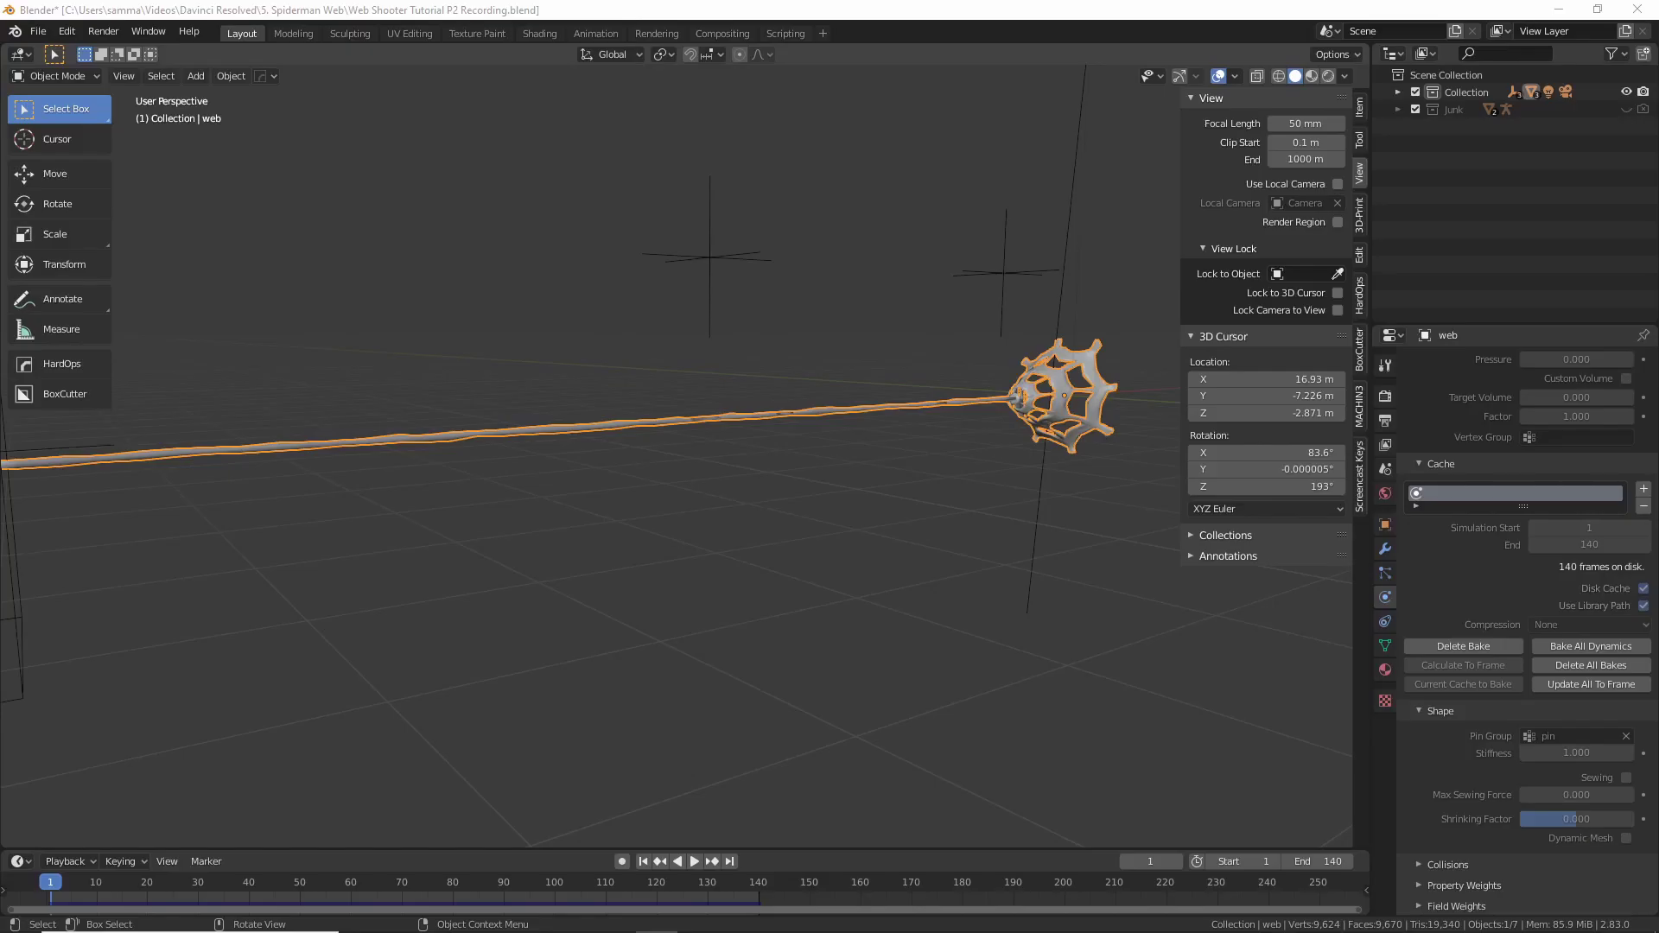
In Blender, preview the web animation and add a VFX Motion Tracking workspace
middle_drag(546, 615, 779, 558)
key(space)
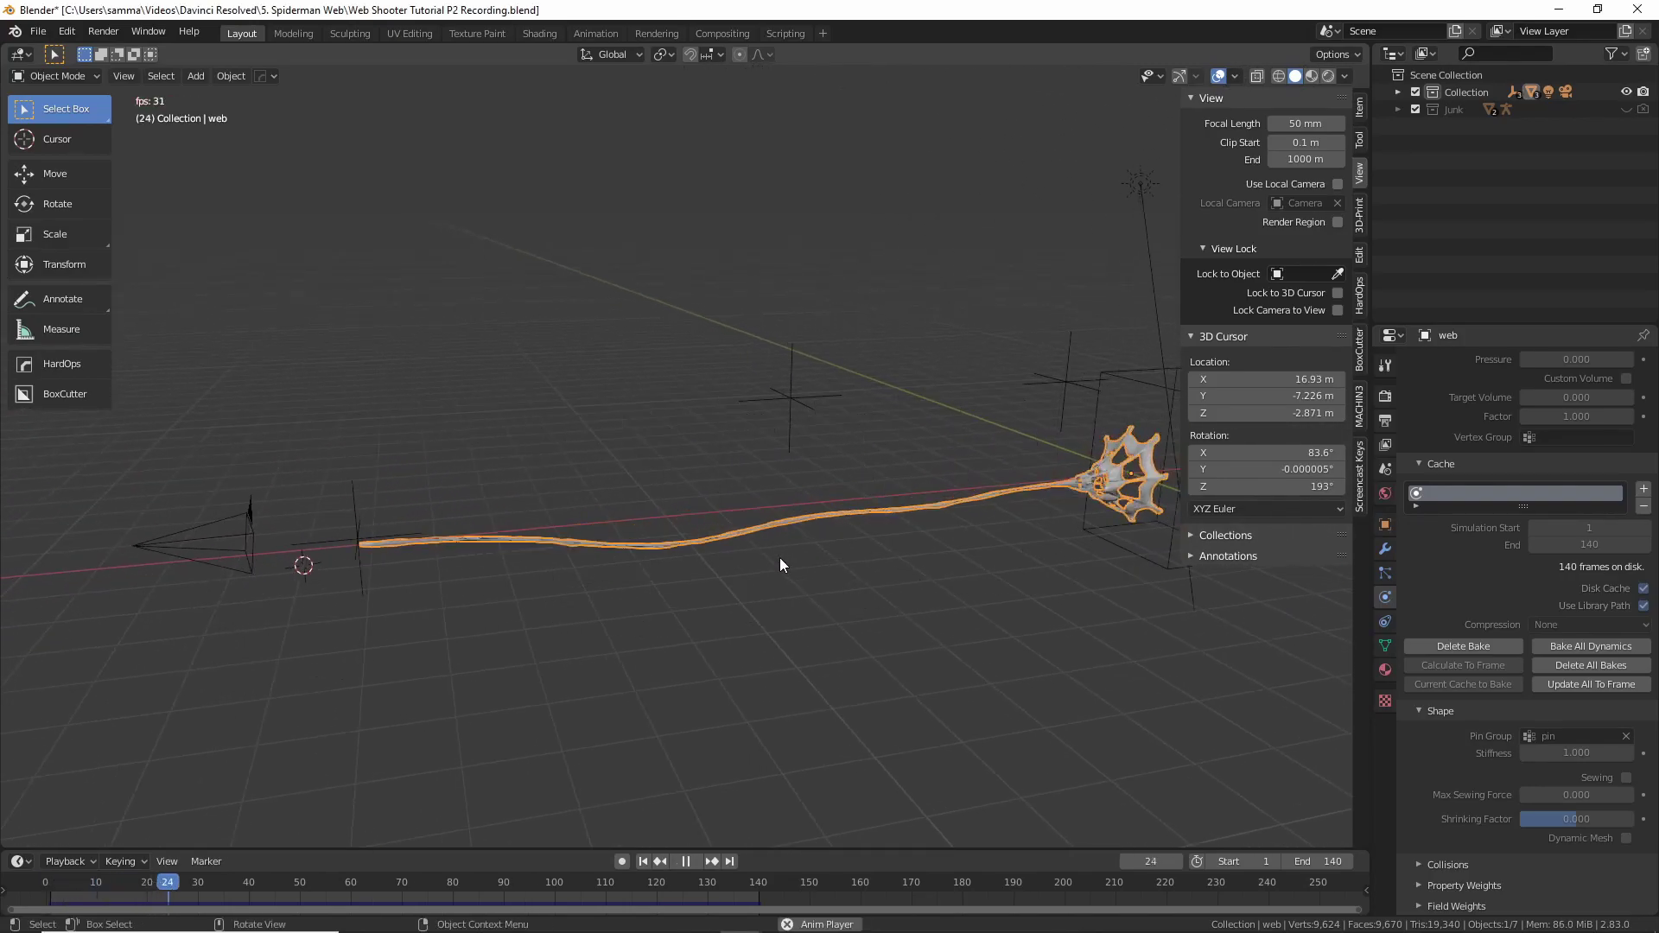
click(818, 33)
mouse_move(812, 110)
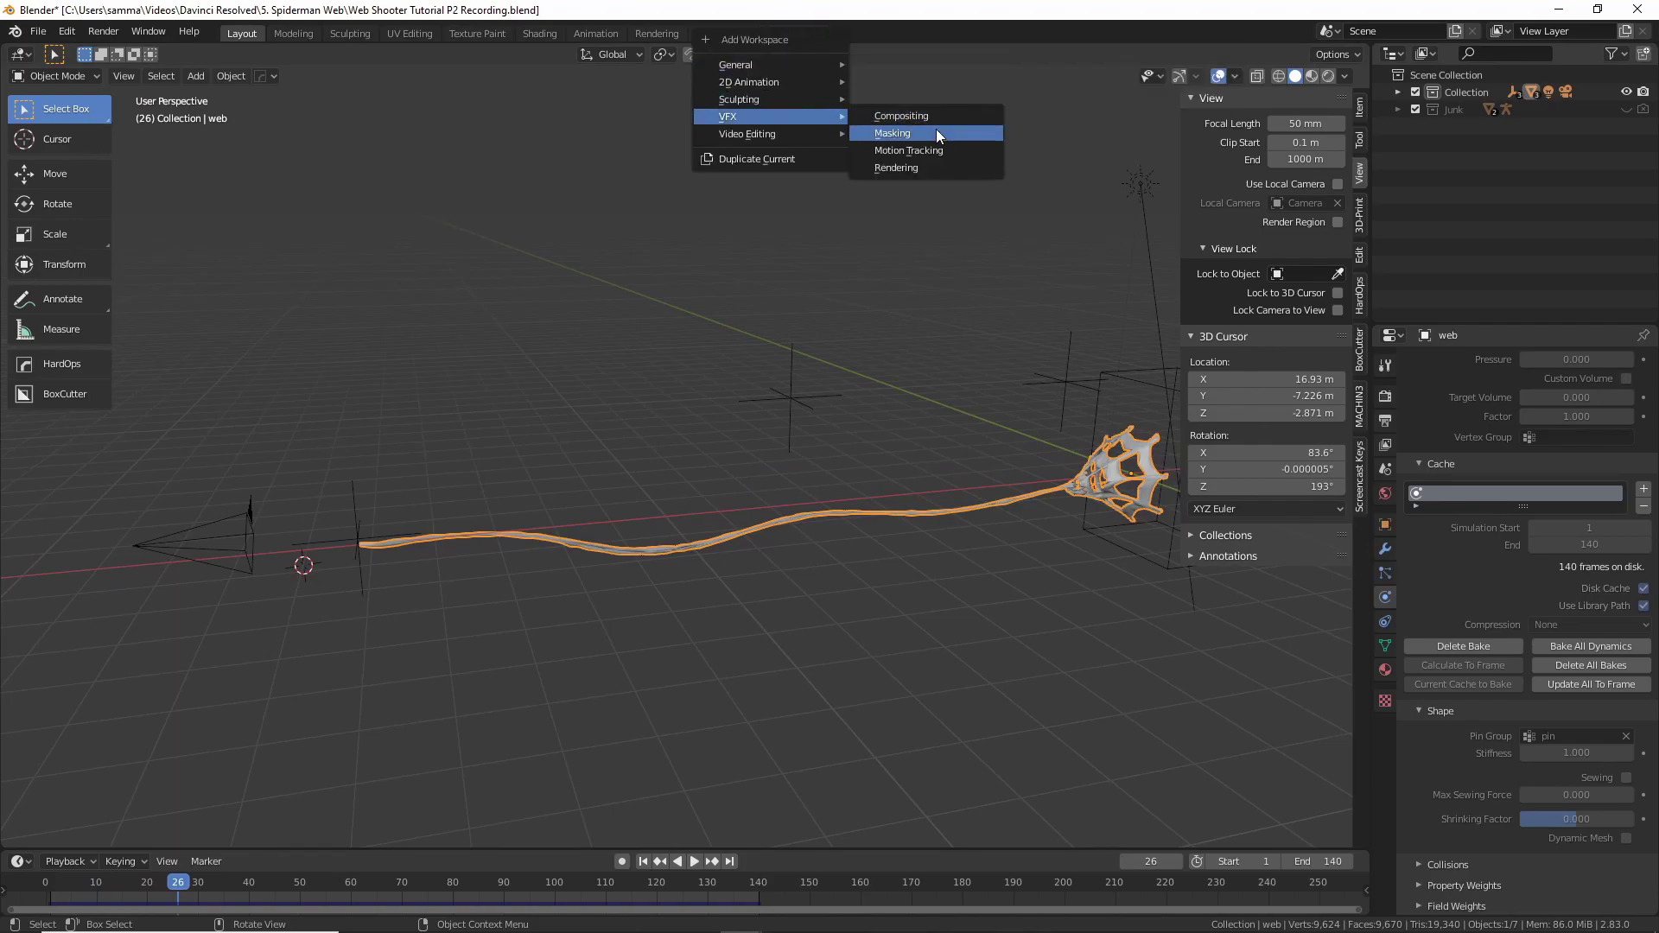
click(925, 152)
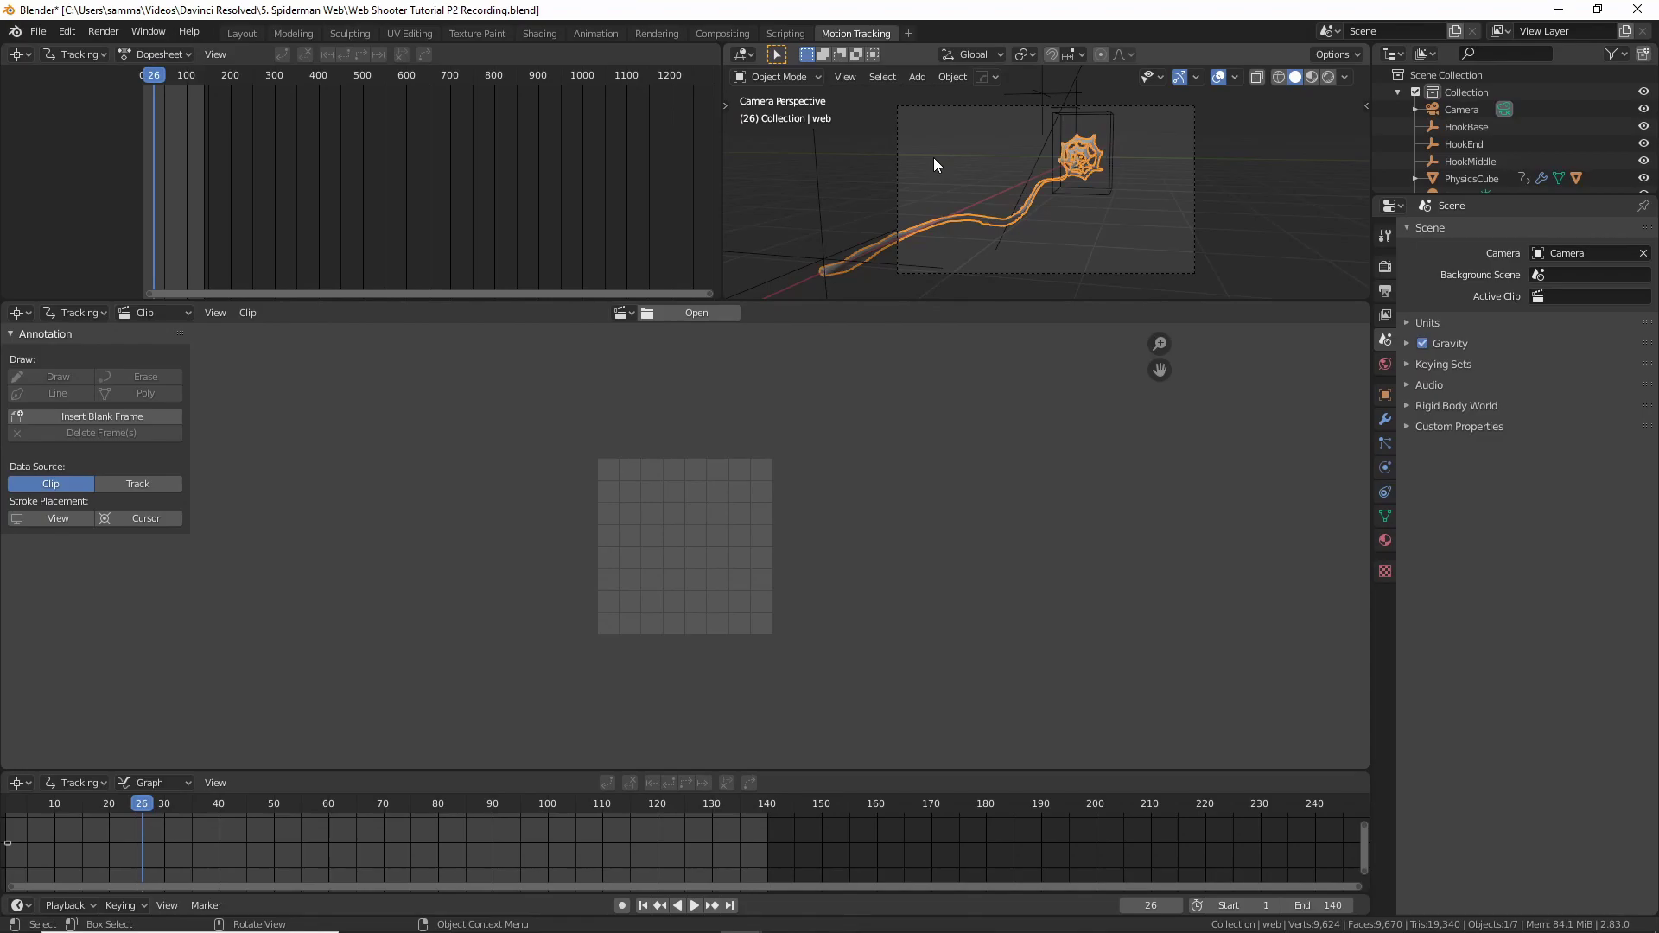
Load all the TIFF frames from the desktop Images folder as the motion tracking clip
click(691, 316)
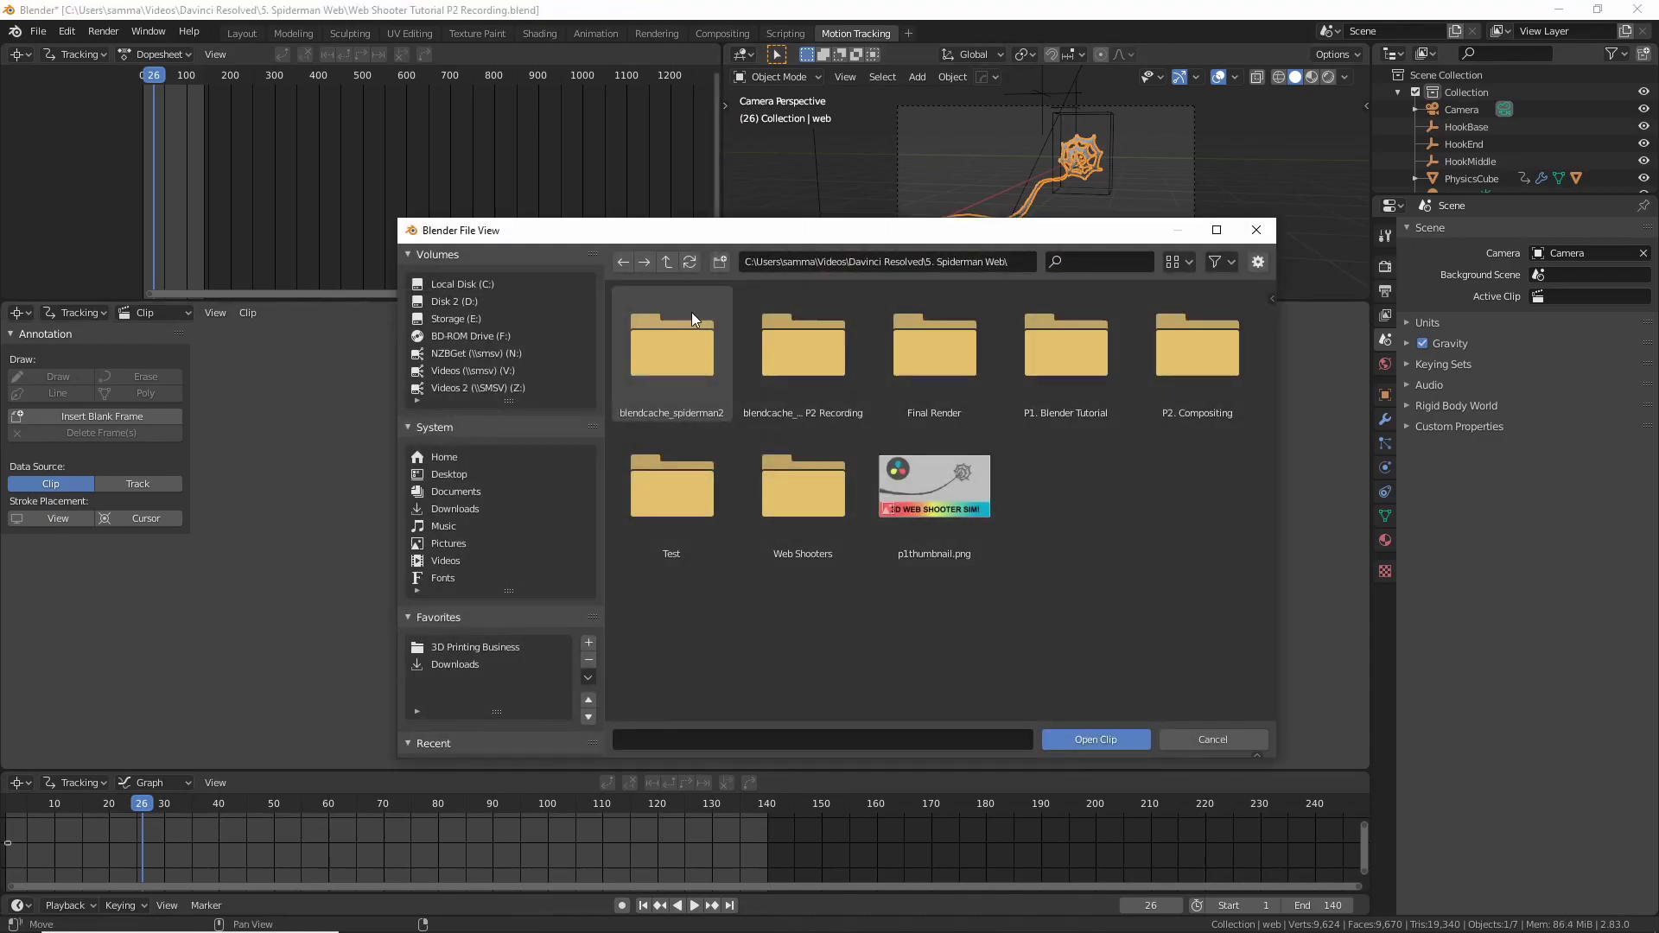
click(448, 475)
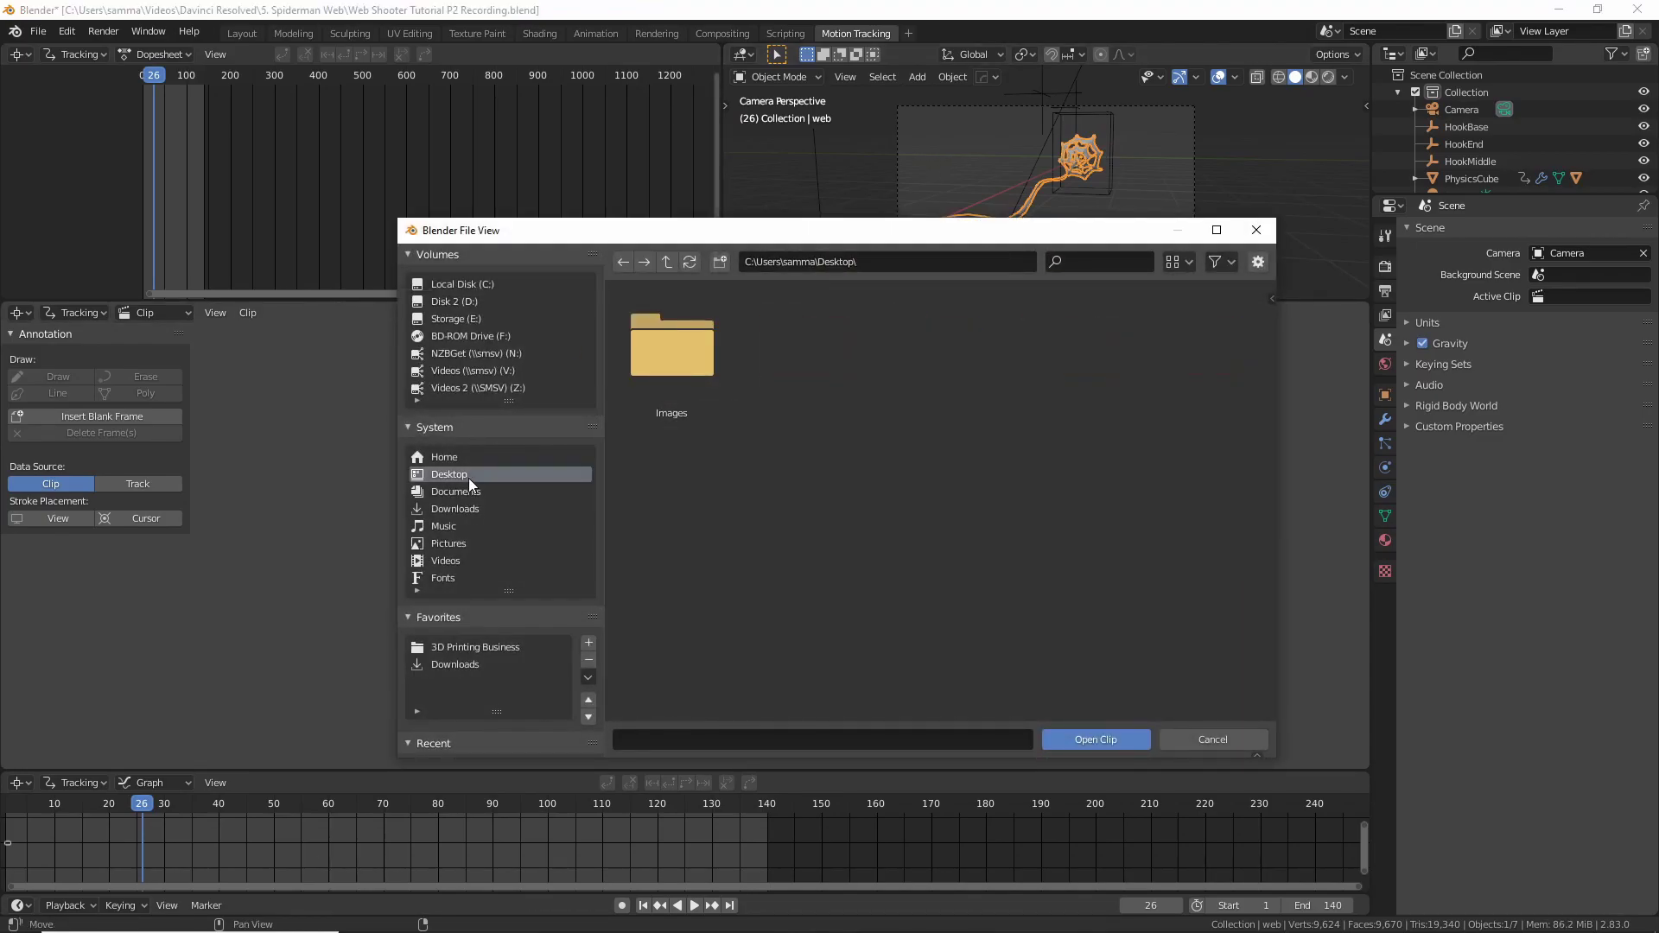
double_click(691, 346)
click(665, 344)
scroll(933, 519, down, 8)
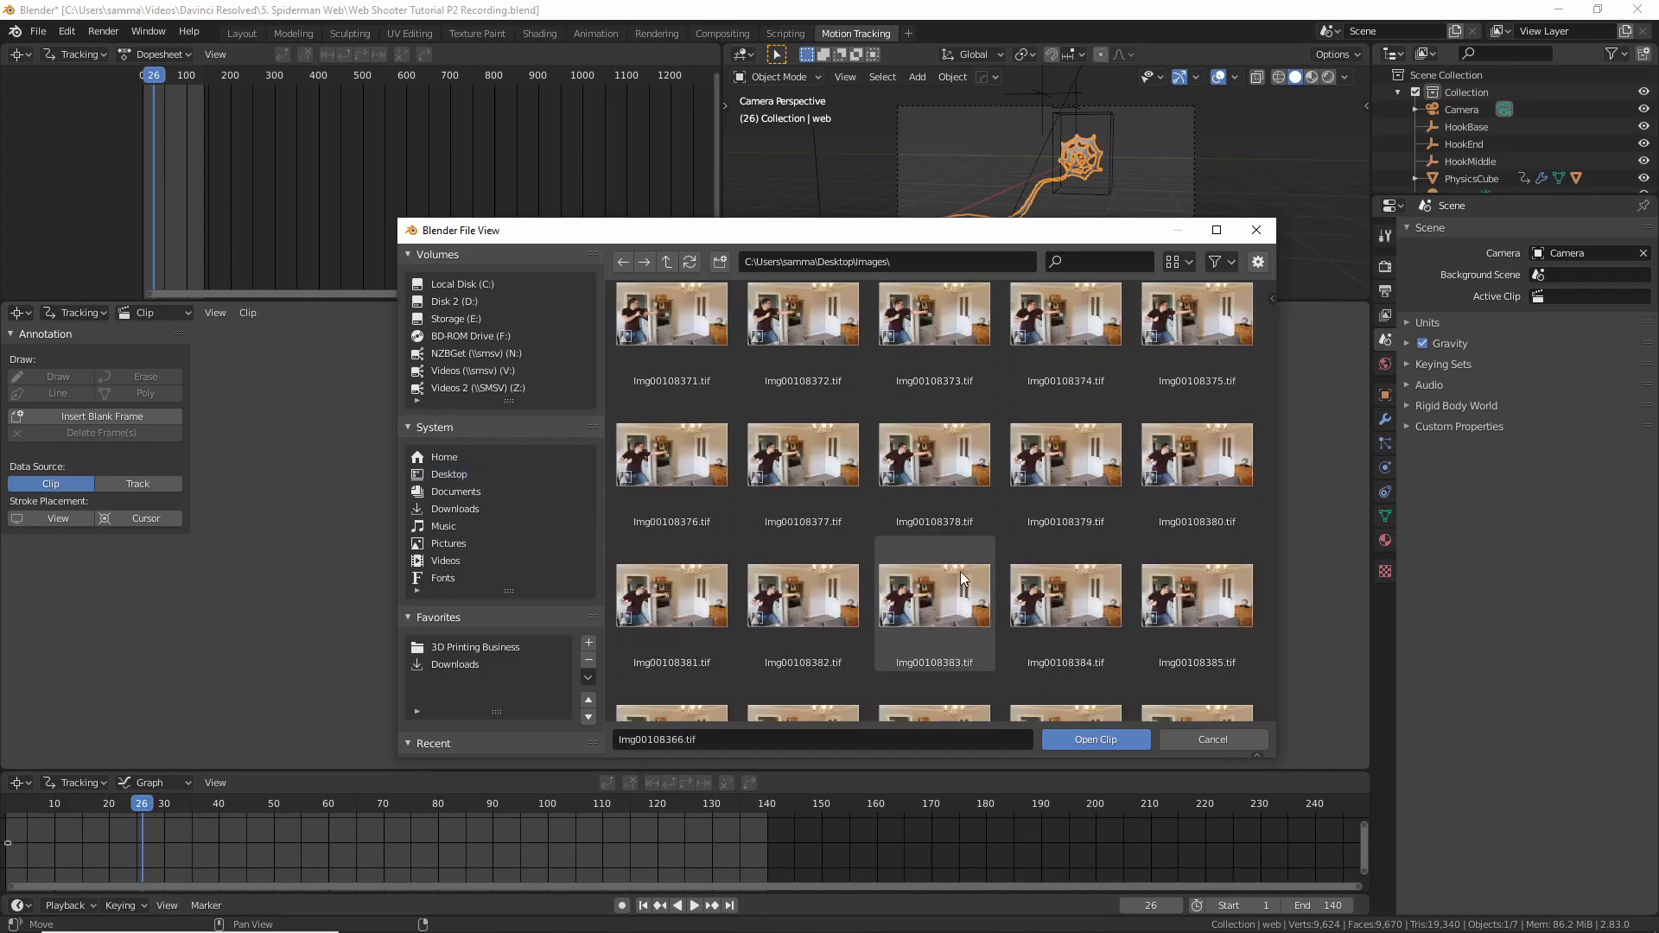
scroll(963, 578, up, 8)
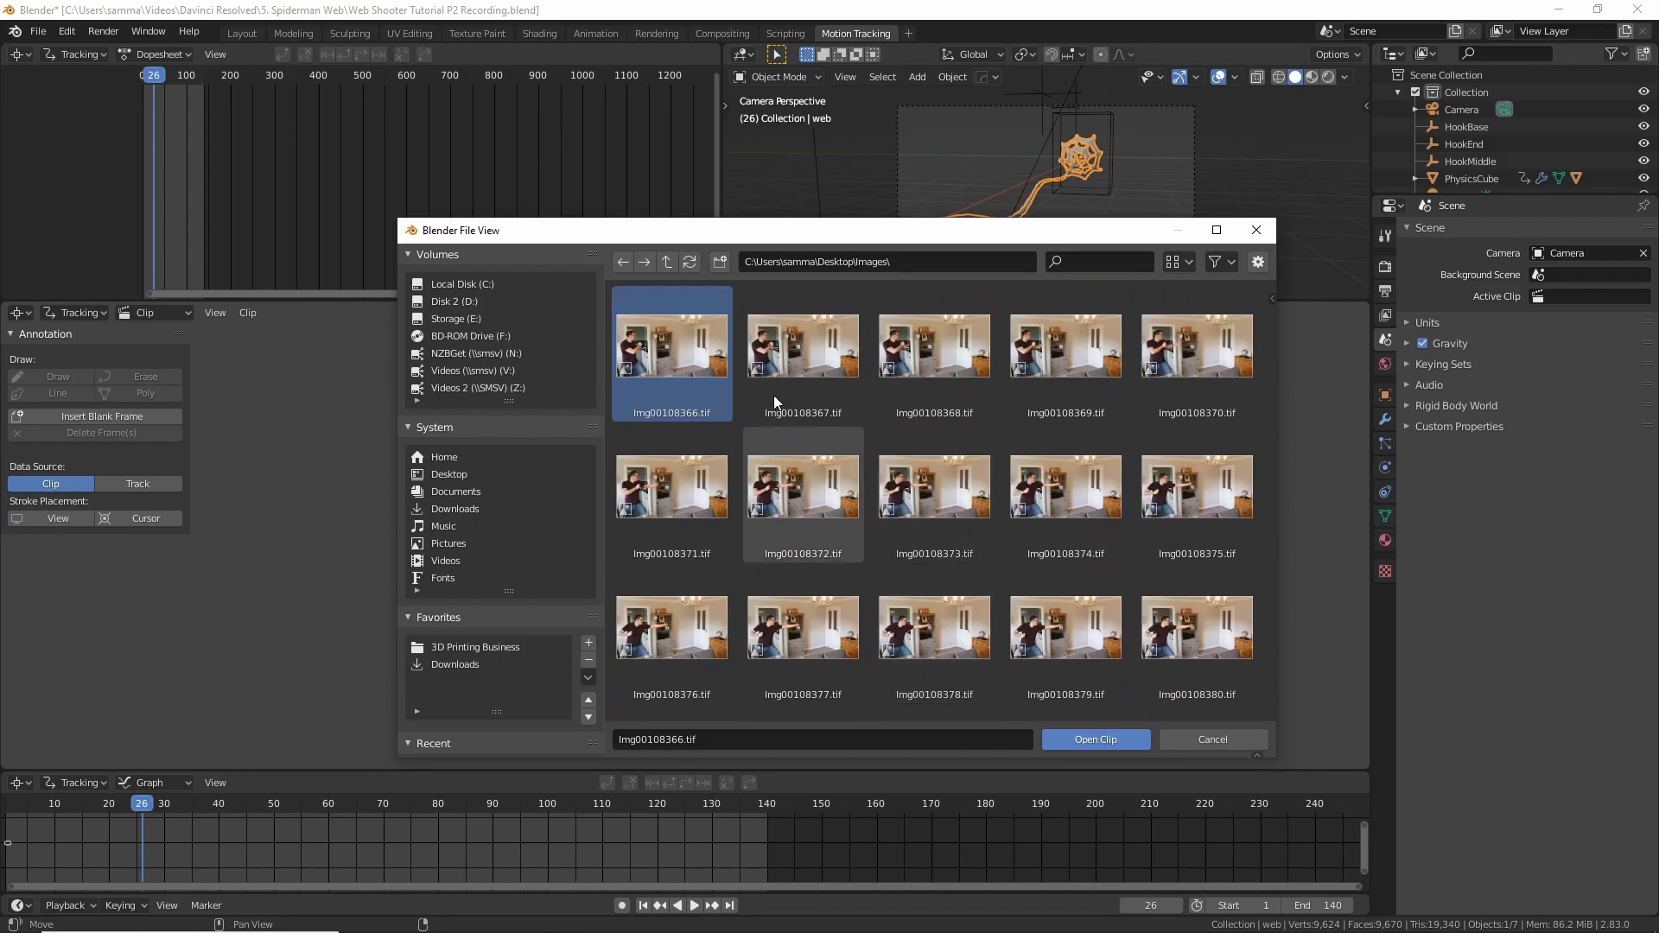
key(a)
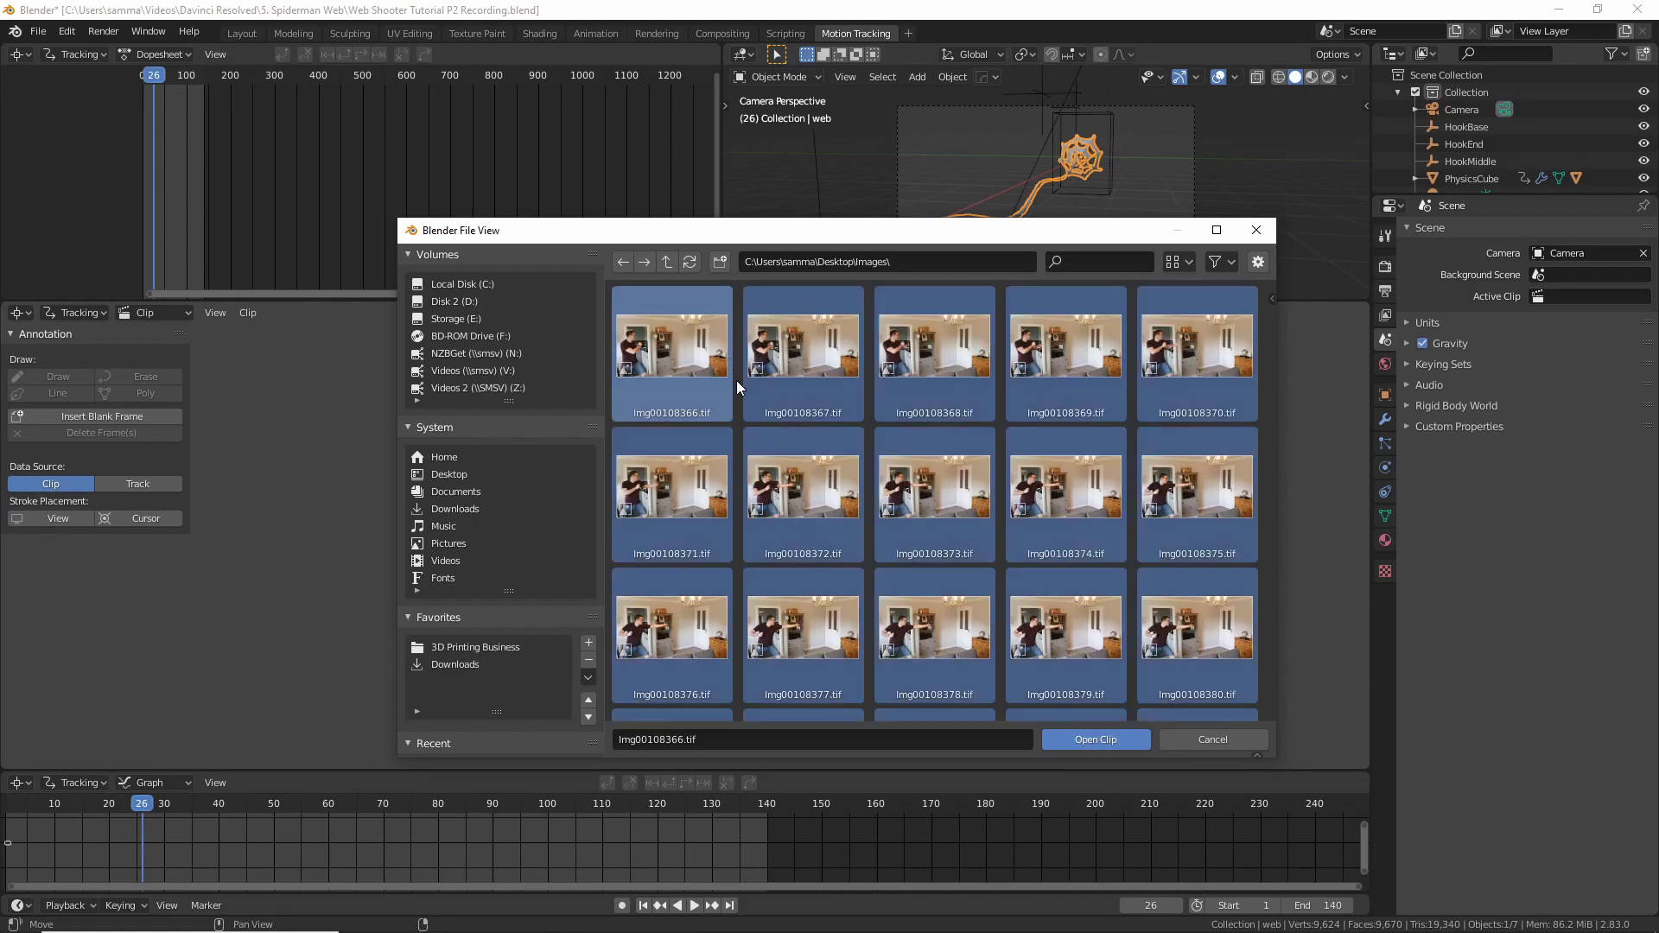
scroll(933, 484, down, 2)
scroll(936, 489, up, 2)
click(1107, 739)
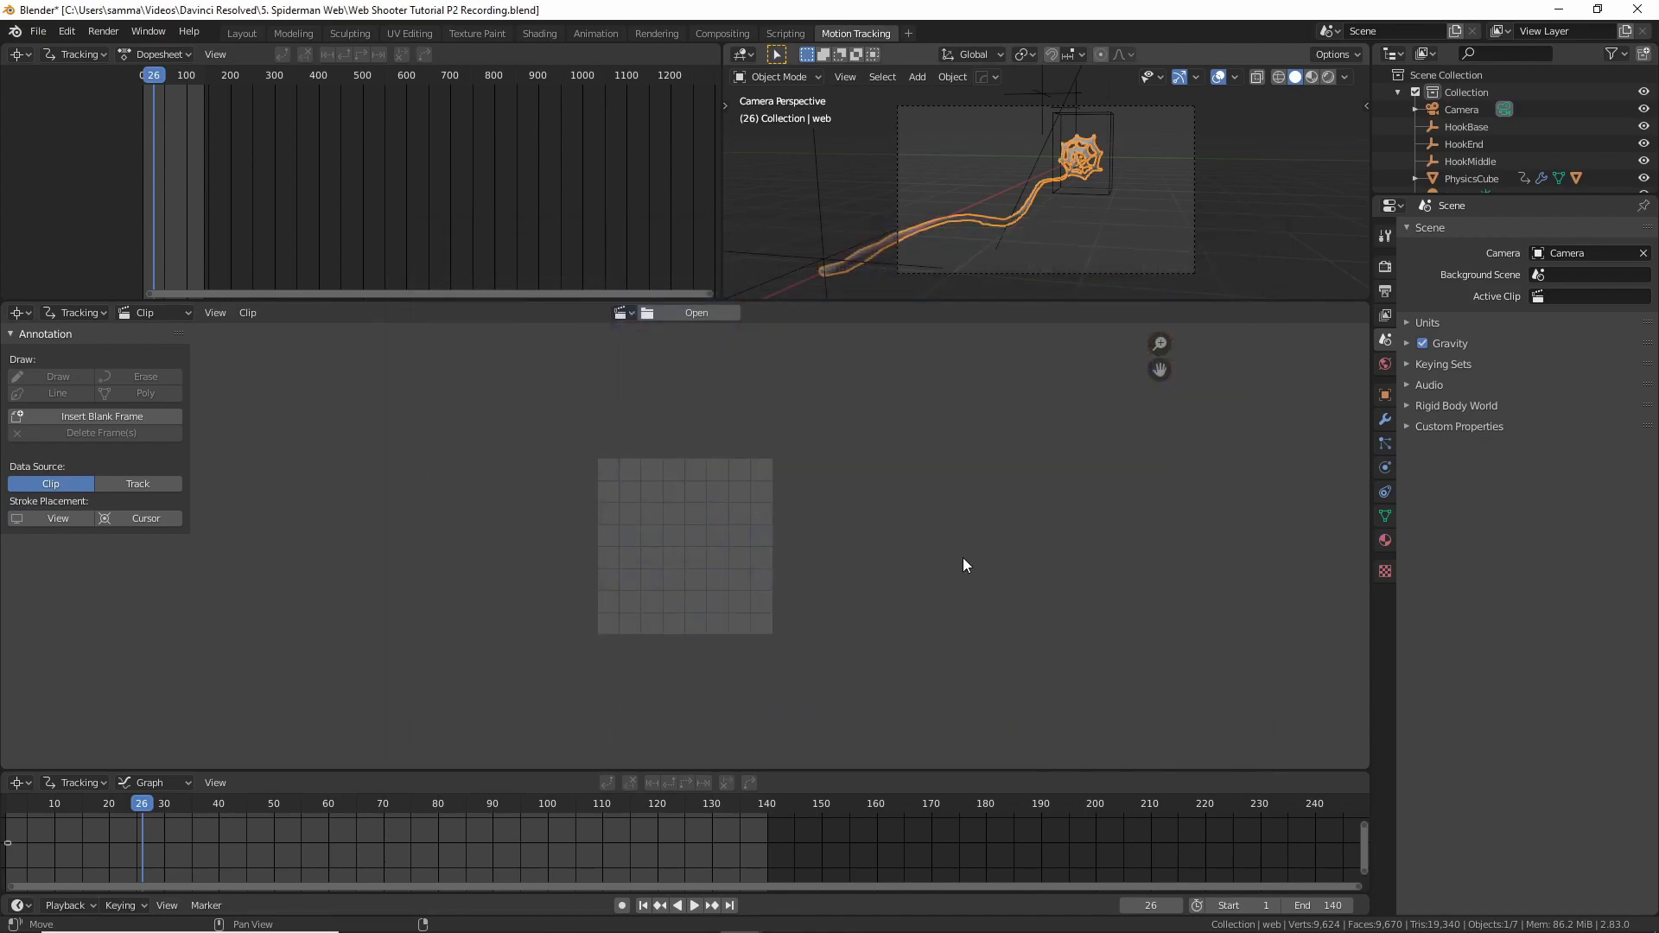
scroll(744, 474, down, 6)
scroll(736, 480, up, 3)
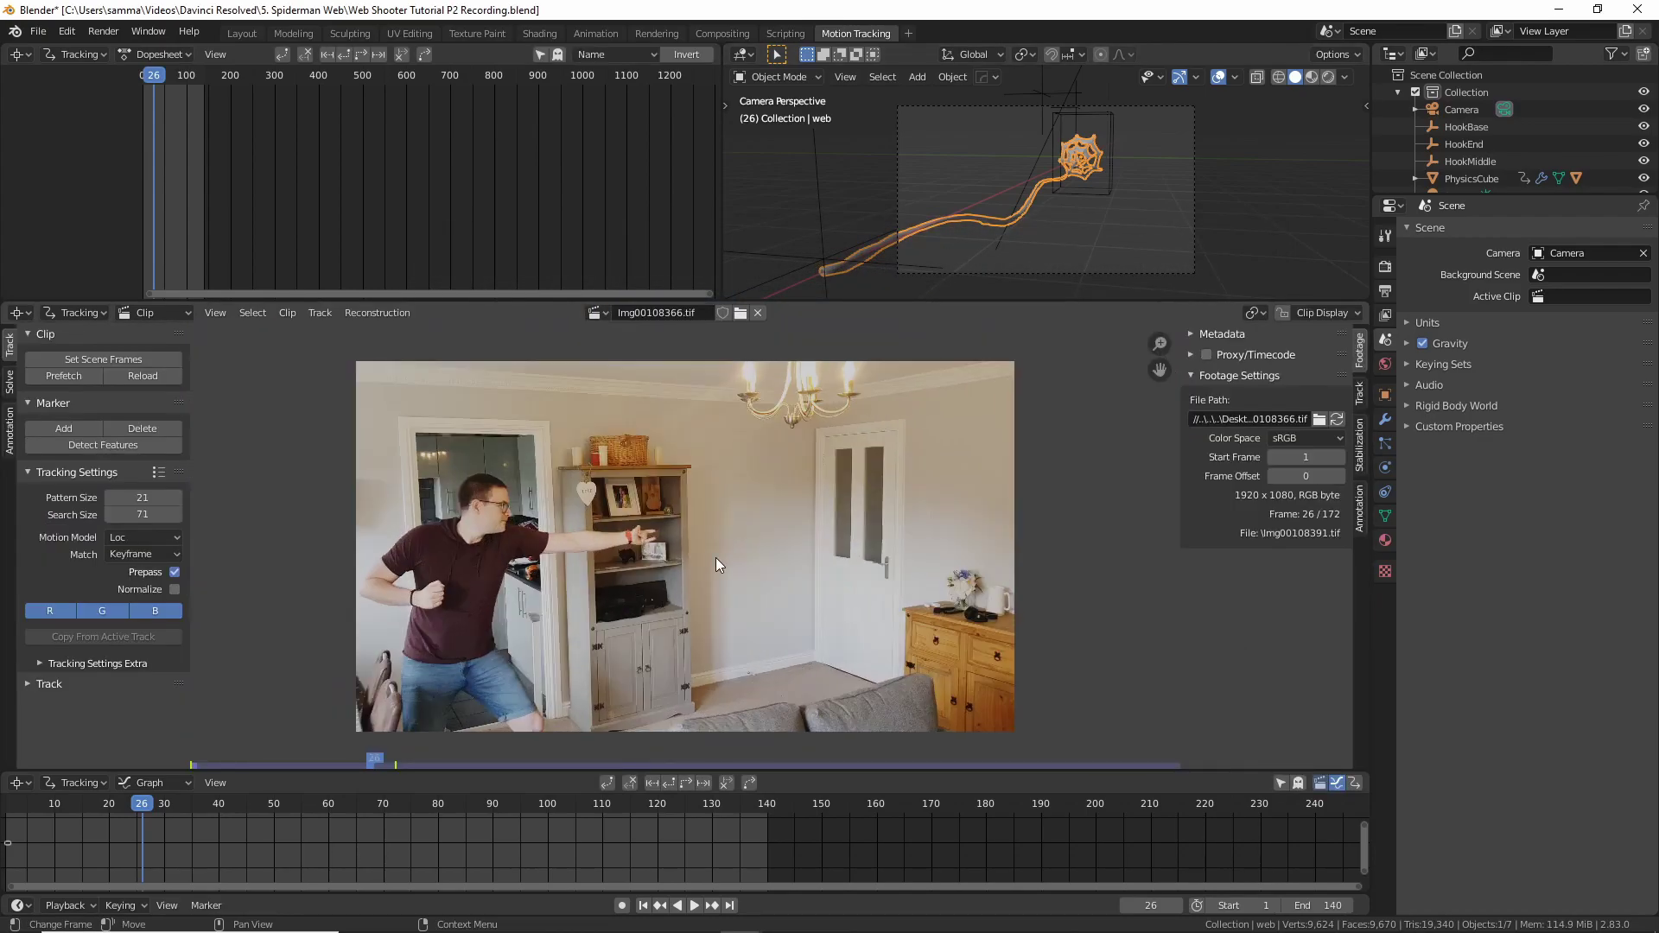
middle_drag(713, 558, 734, 539)
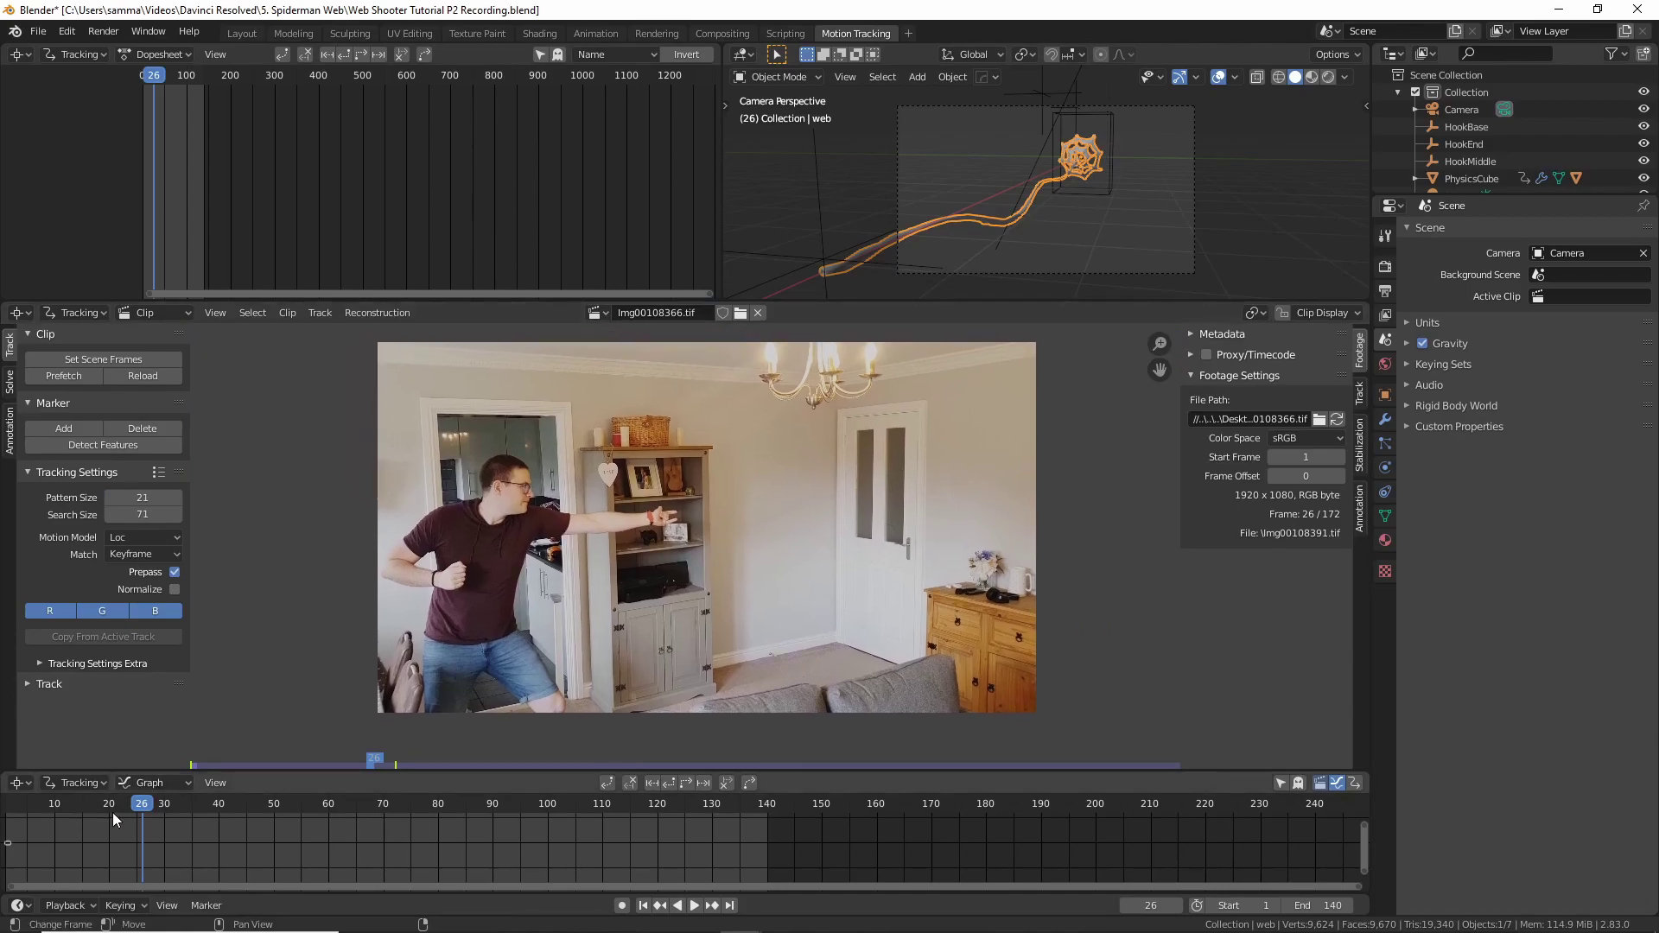
Prefetch the clip's frames, play the footage back and return to frame 18
drag(142, 807, 71, 804)
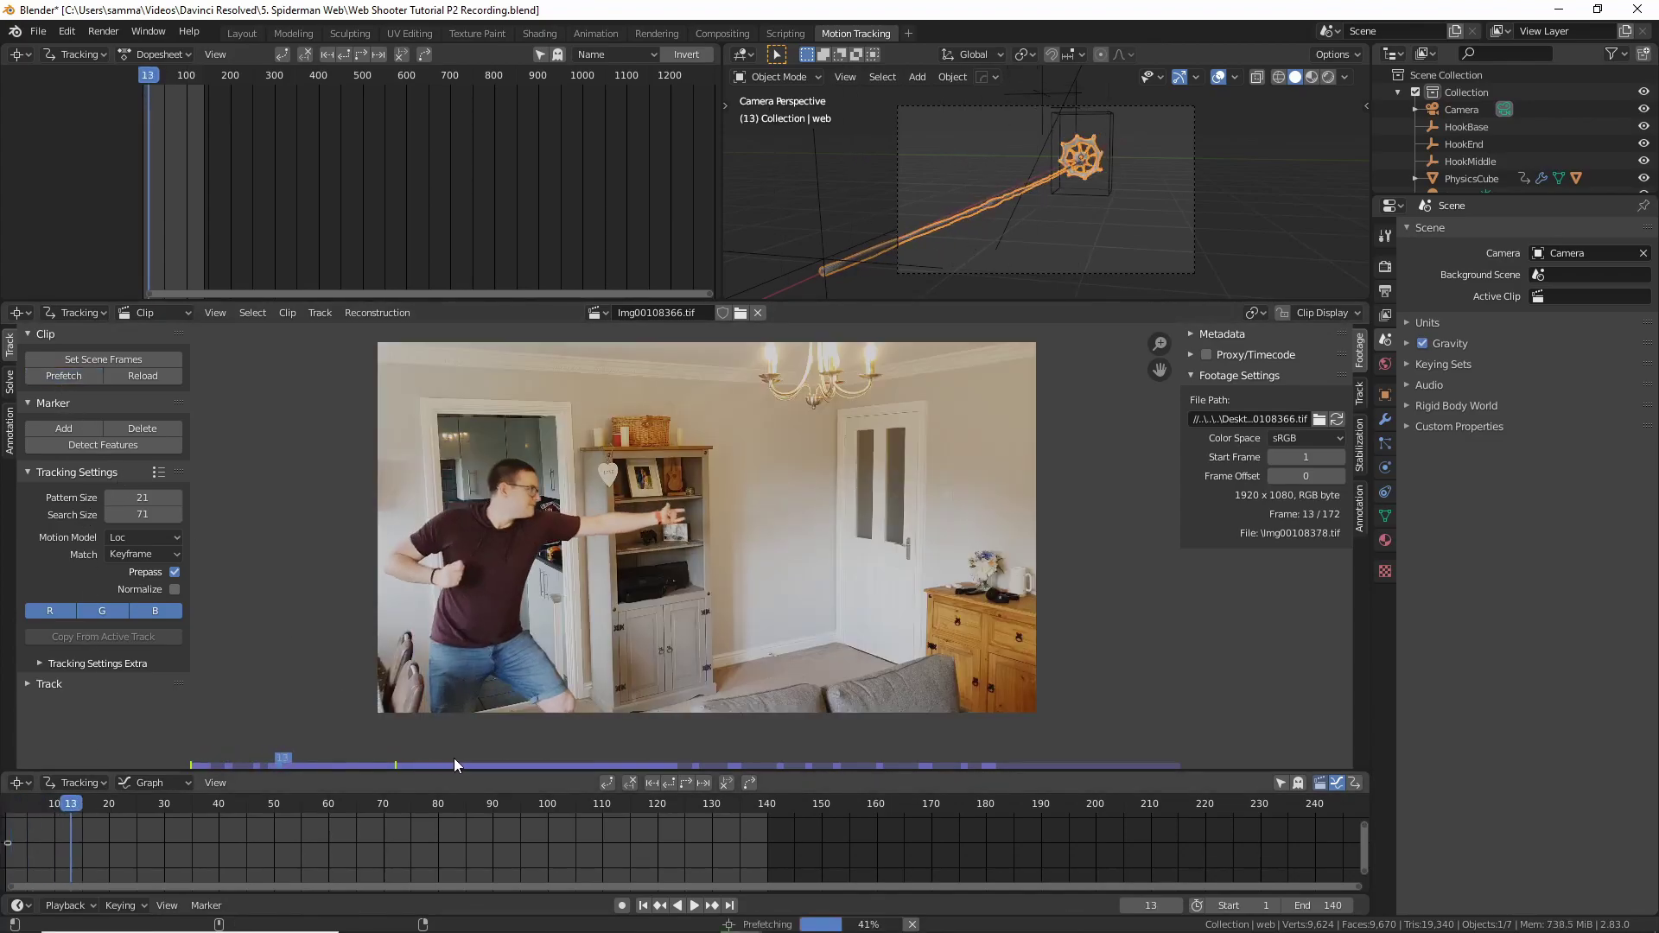
key(space)
drag(298, 803, 100, 817)
Go to frame 21 and add a tracking marker on the red wristband
scroll(593, 533, up, 4)
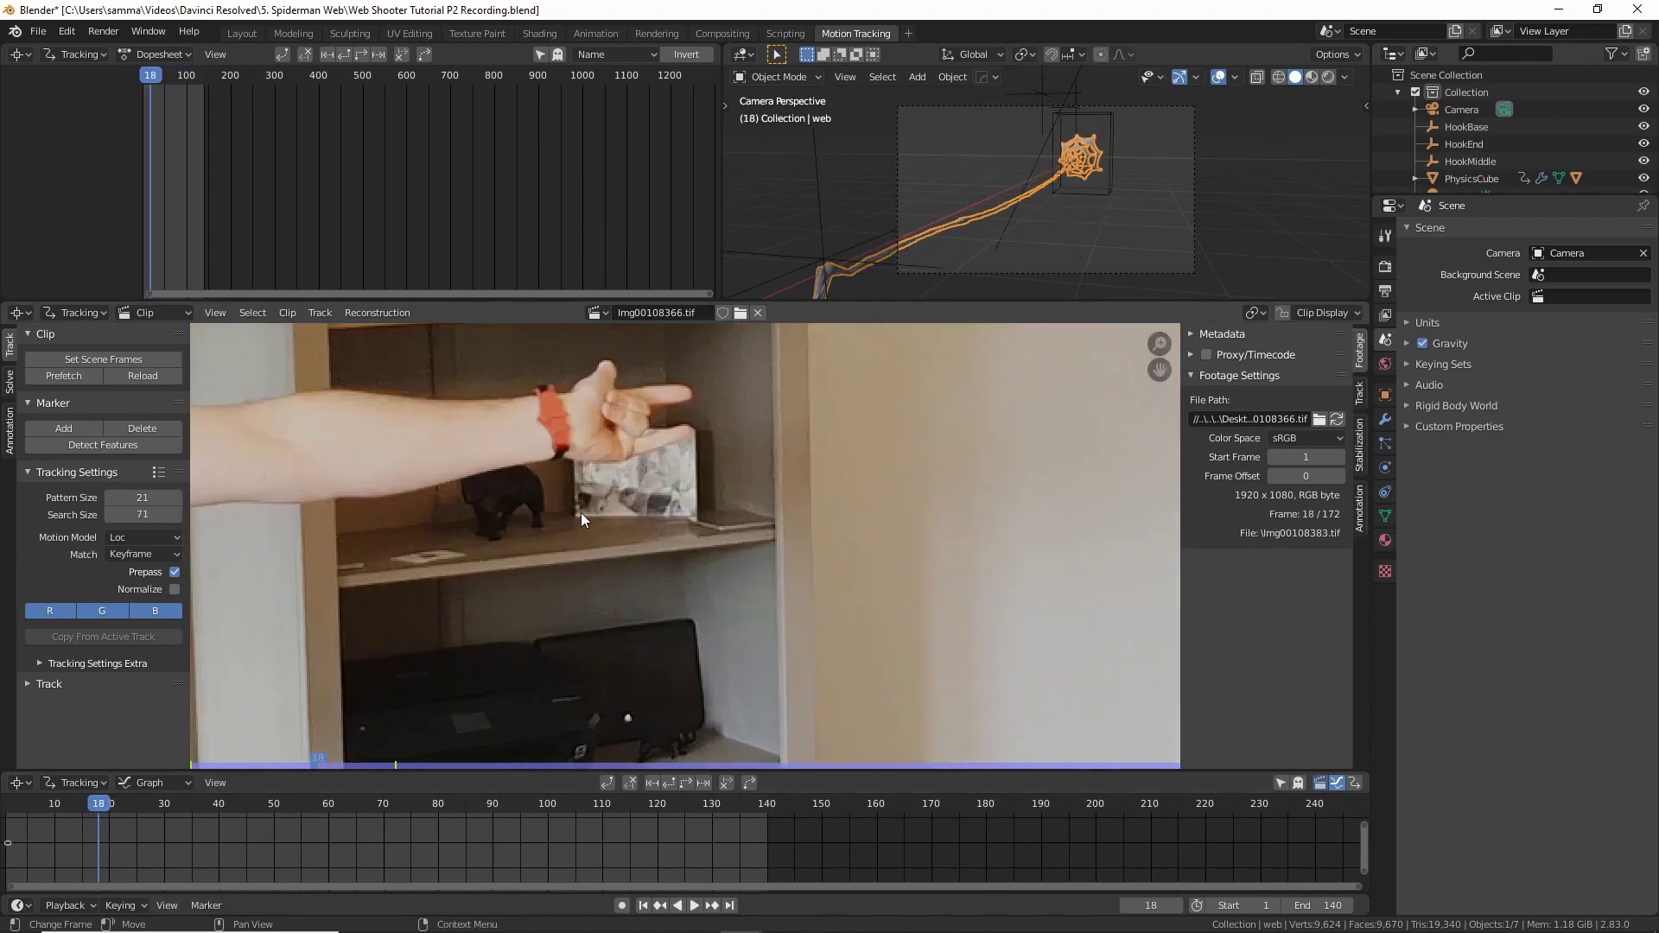
scroll(640, 553, down, 1)
scroll(666, 537, up, 2)
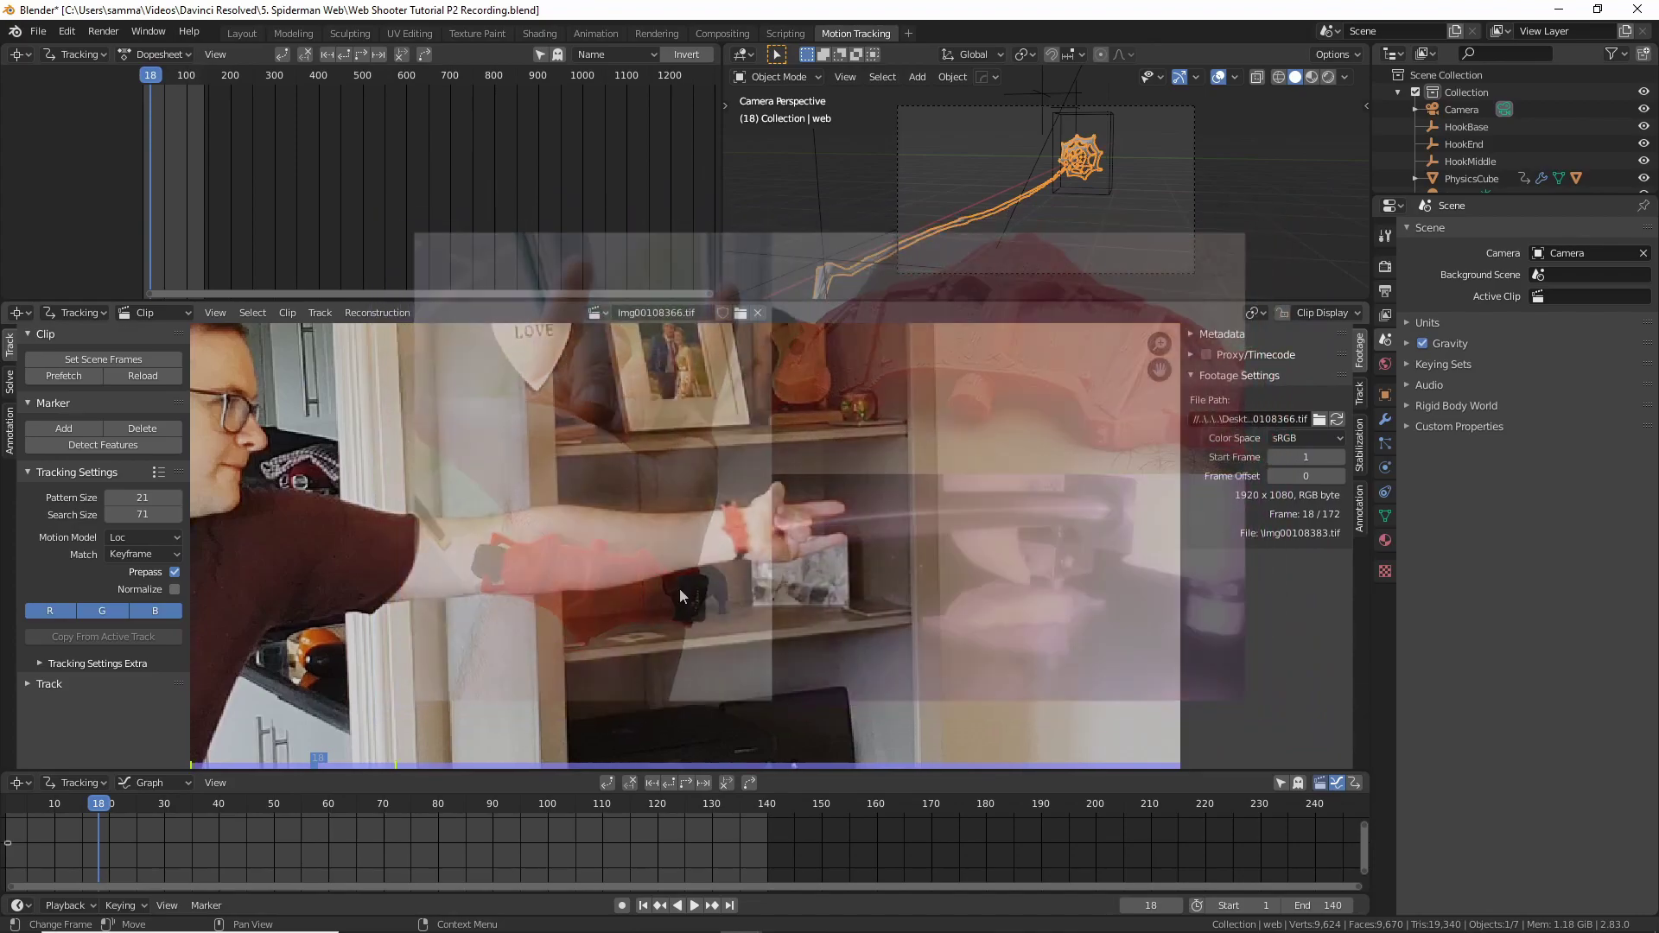
mouse_move(99, 804)
mouse_down()
mouse_move(21, 815)
mouse_move(114, 827)
mouse_up()
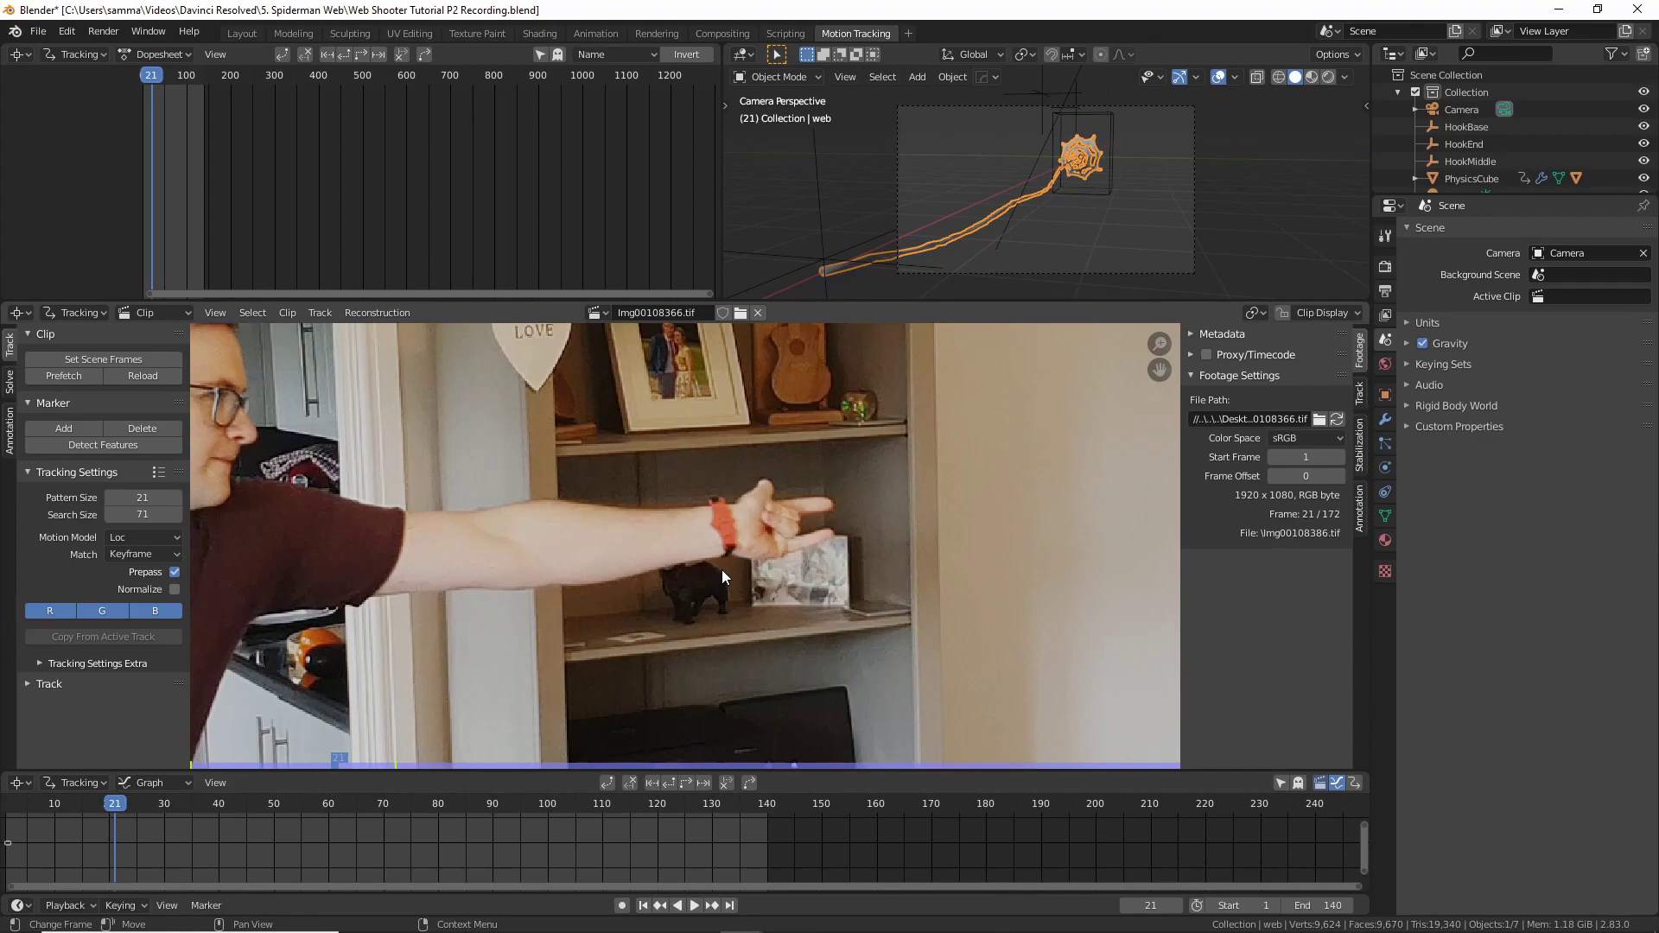
ctrl+click(722, 521)
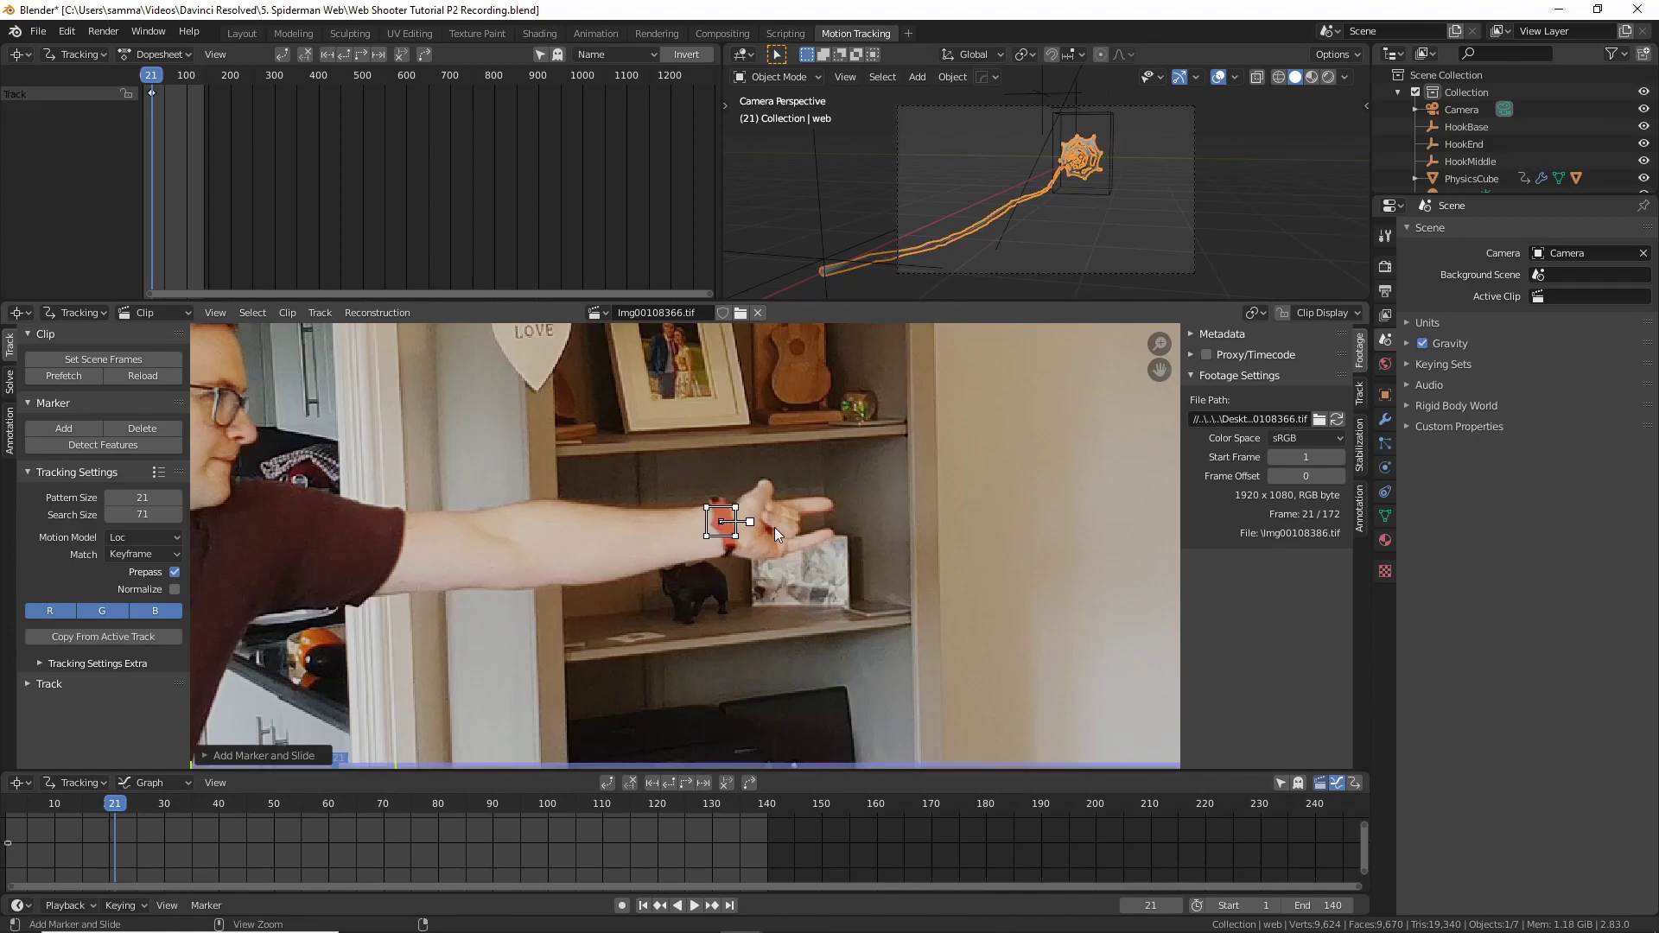
Enlarge the tracking marker so its pattern area covers the wristband
scroll(773, 539, up, 5)
middle_drag(786, 545, 677, 662)
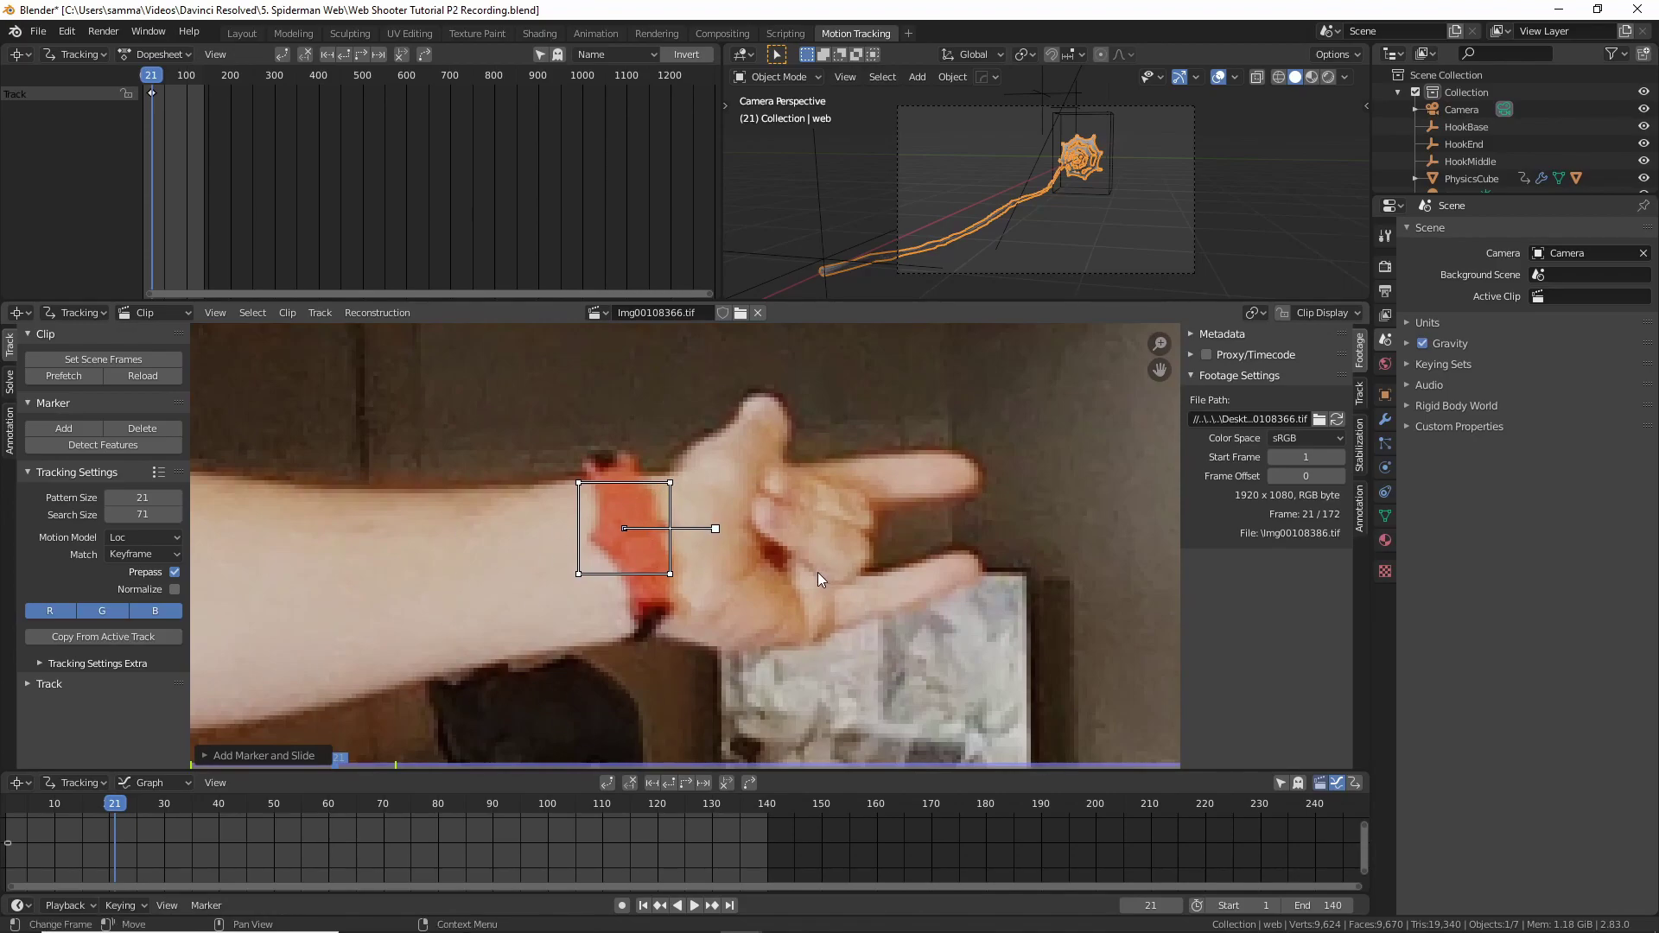
scroll(786, 569, down, 1)
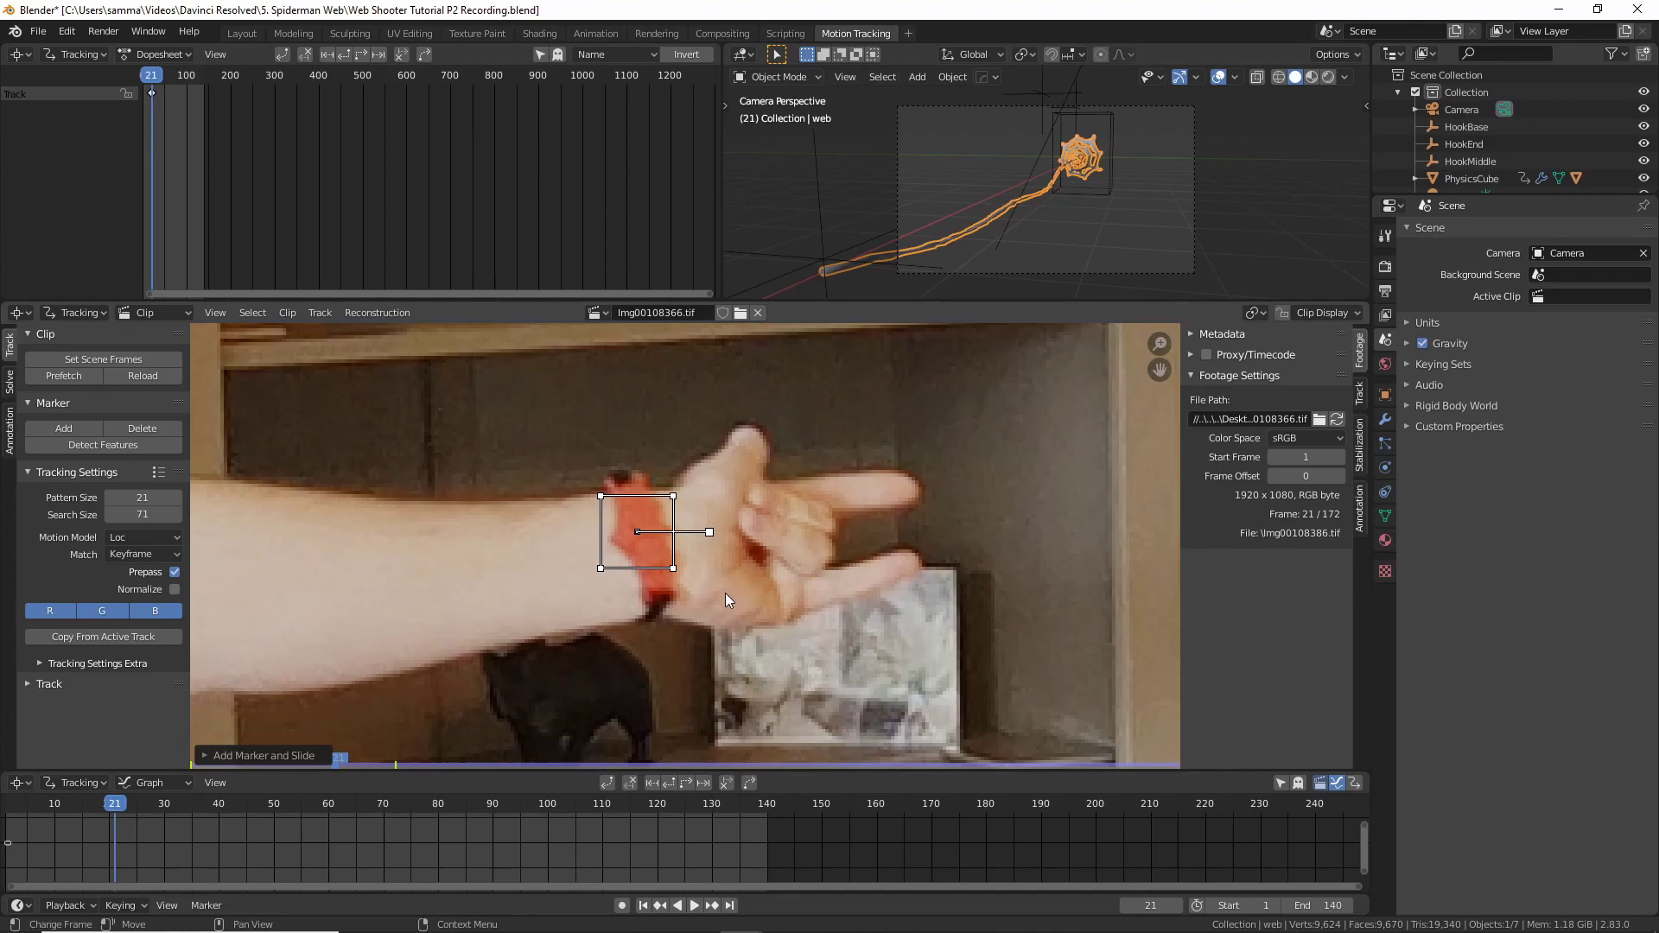
middle_drag(714, 593, 641, 611)
scroll(642, 610, down, 2)
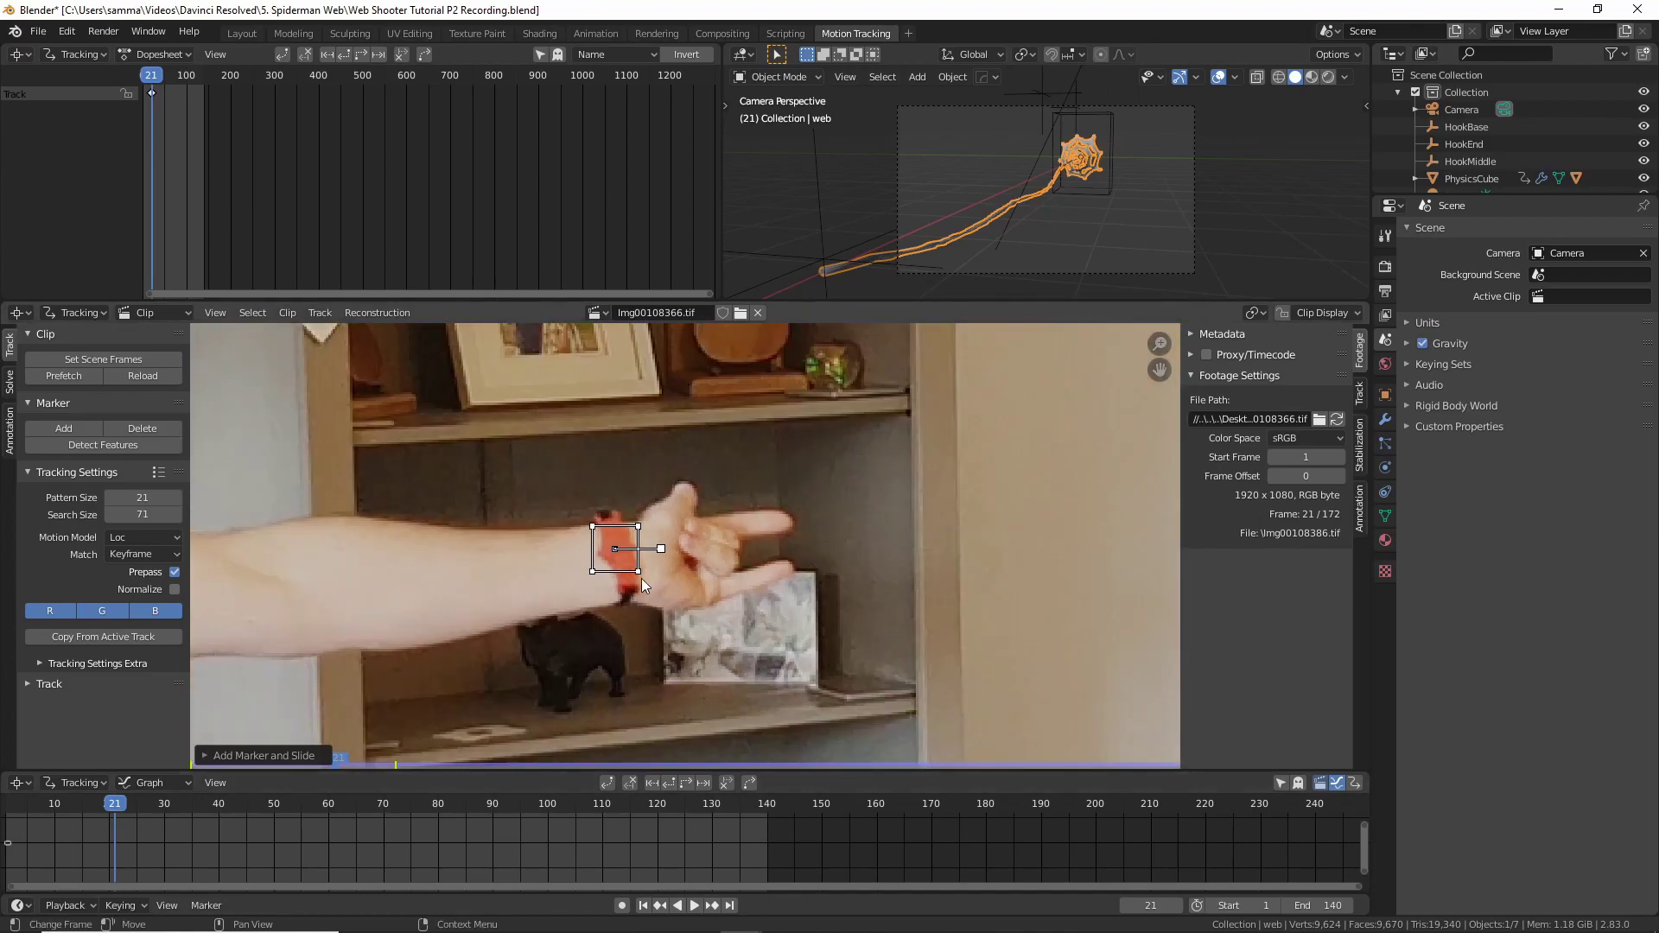
key(s)
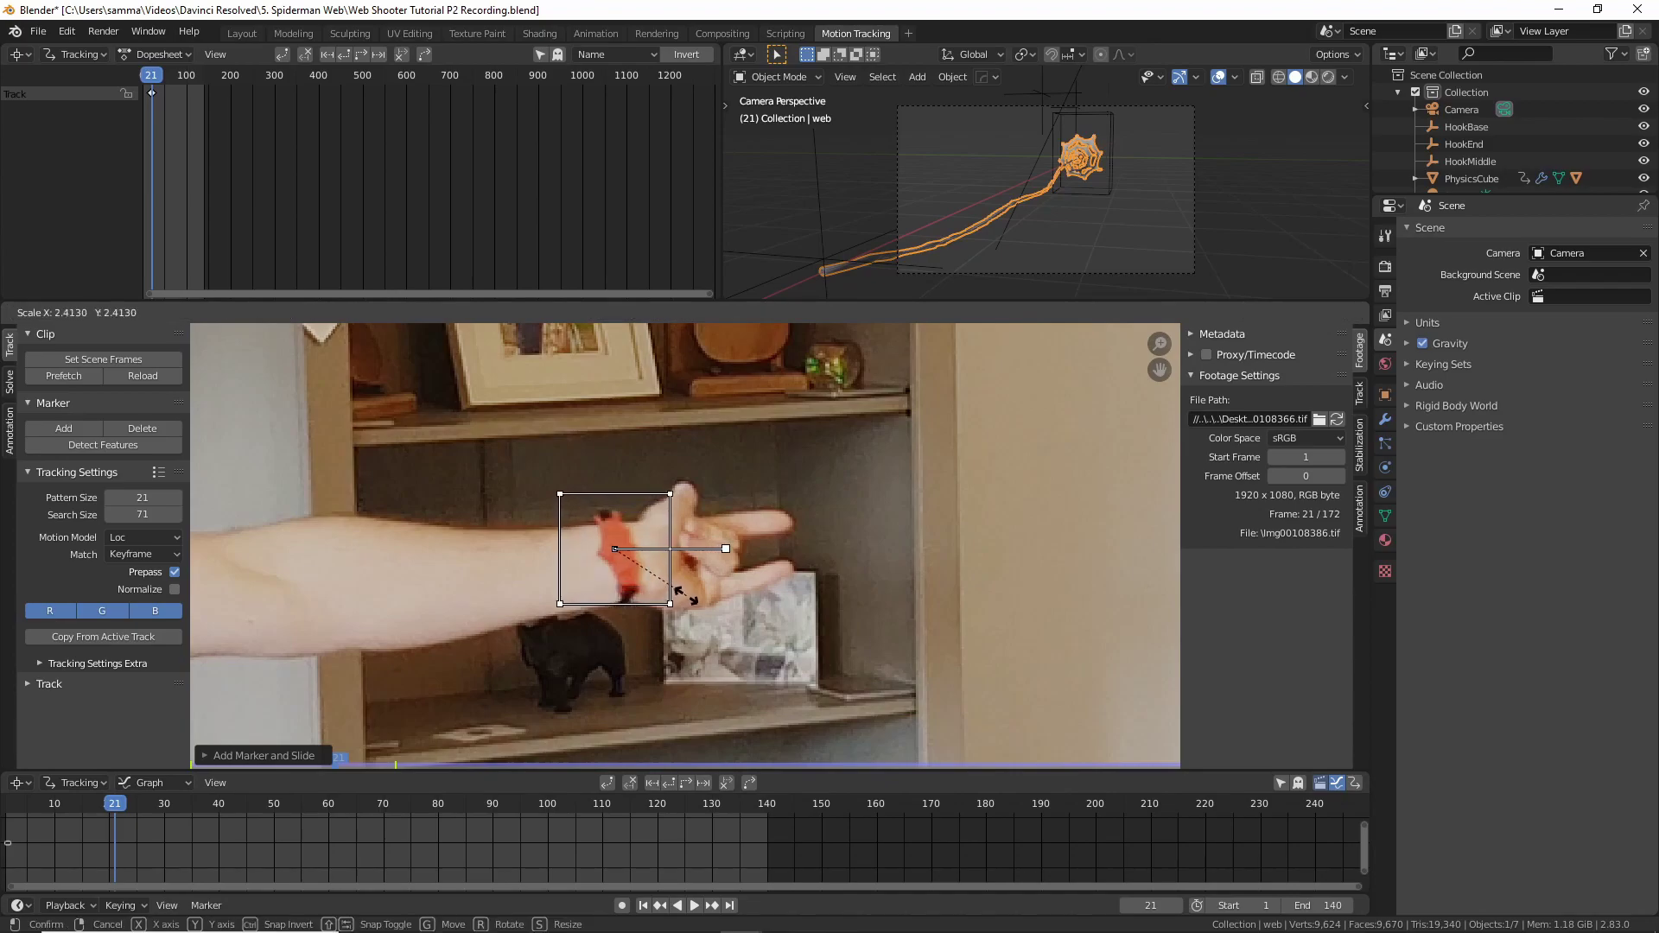
click(680, 592)
Turn on the Screencast Keys display for the 3D viewport and hide its settings again
key(n)
key(n)
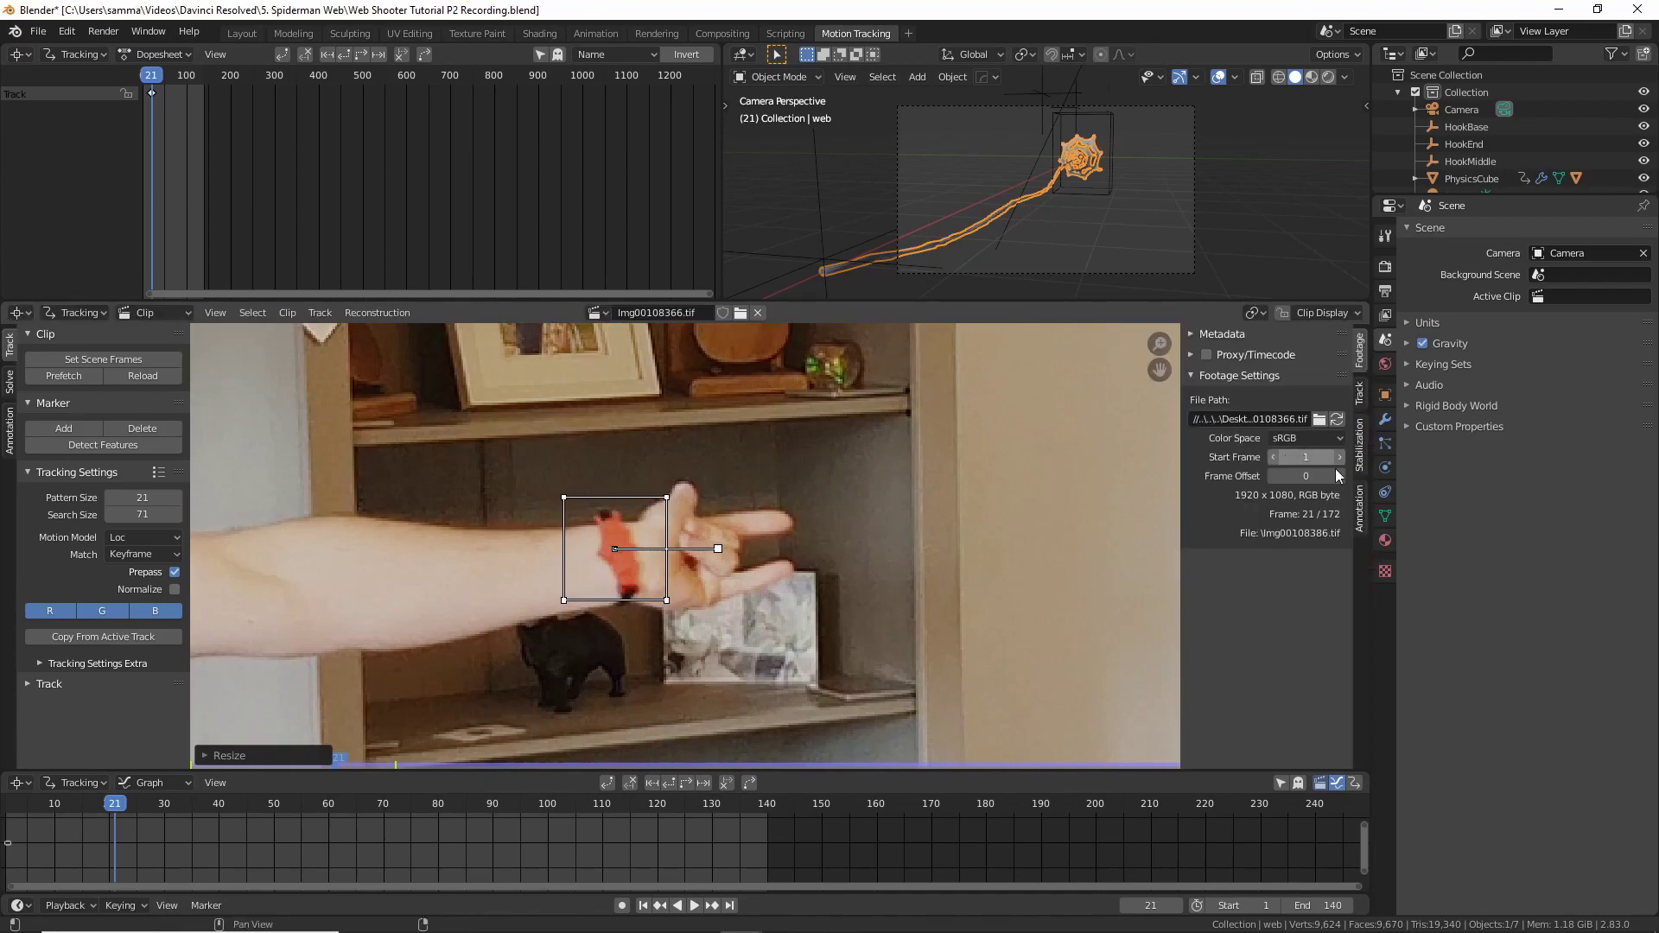
key(n)
click(1361, 283)
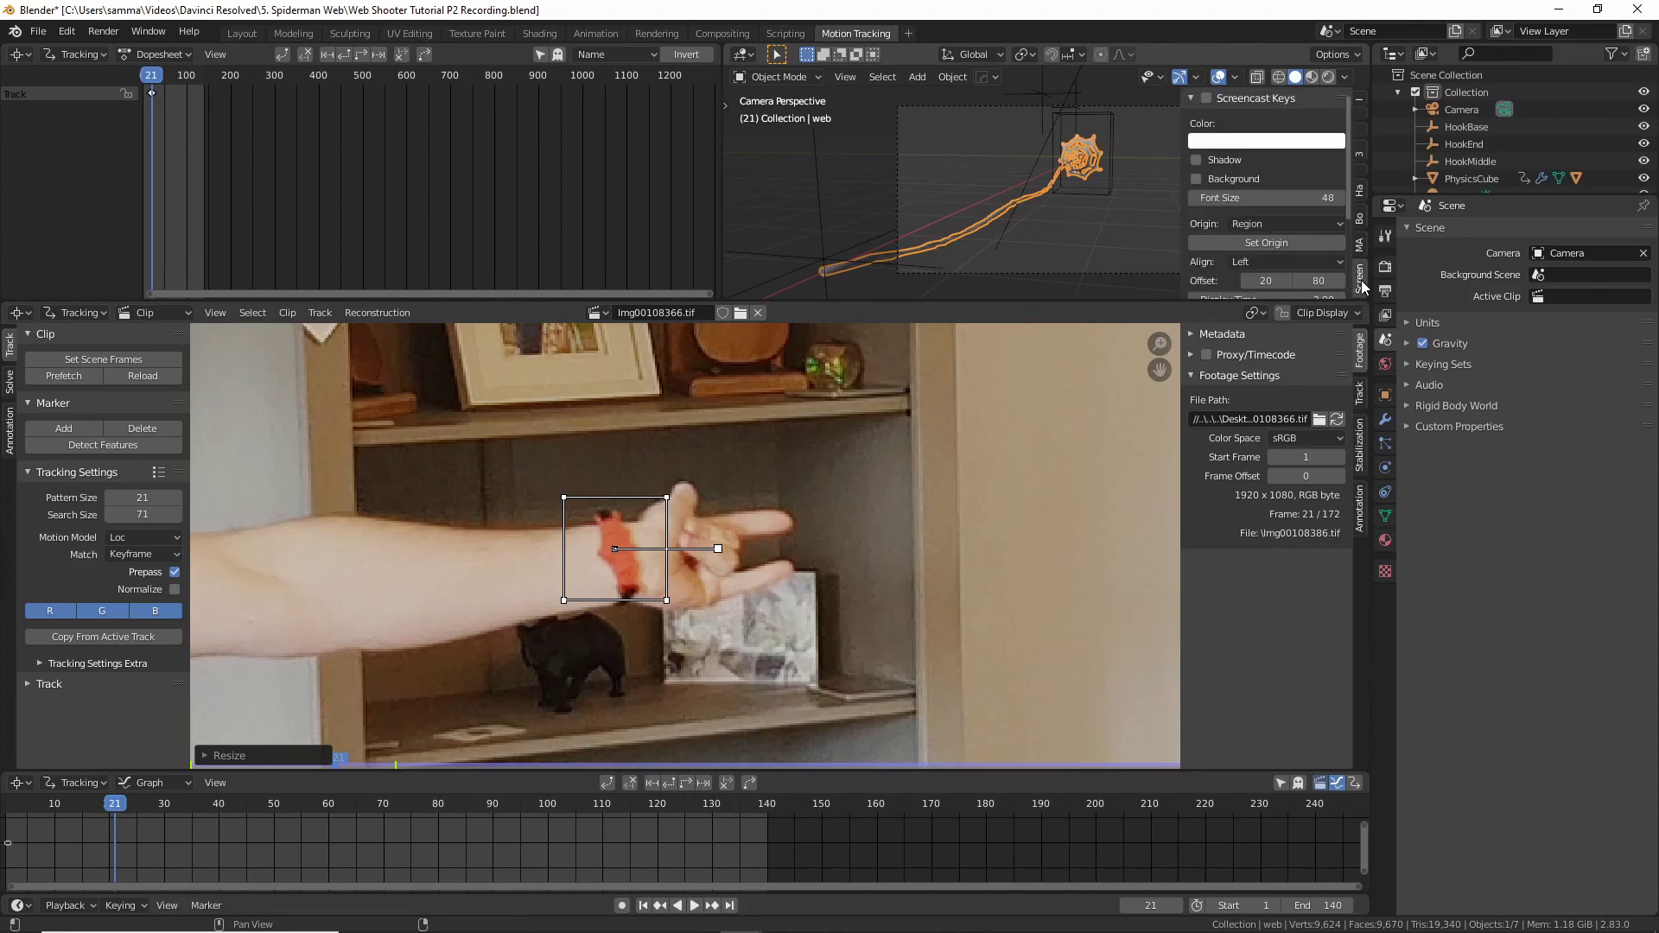
key(n)
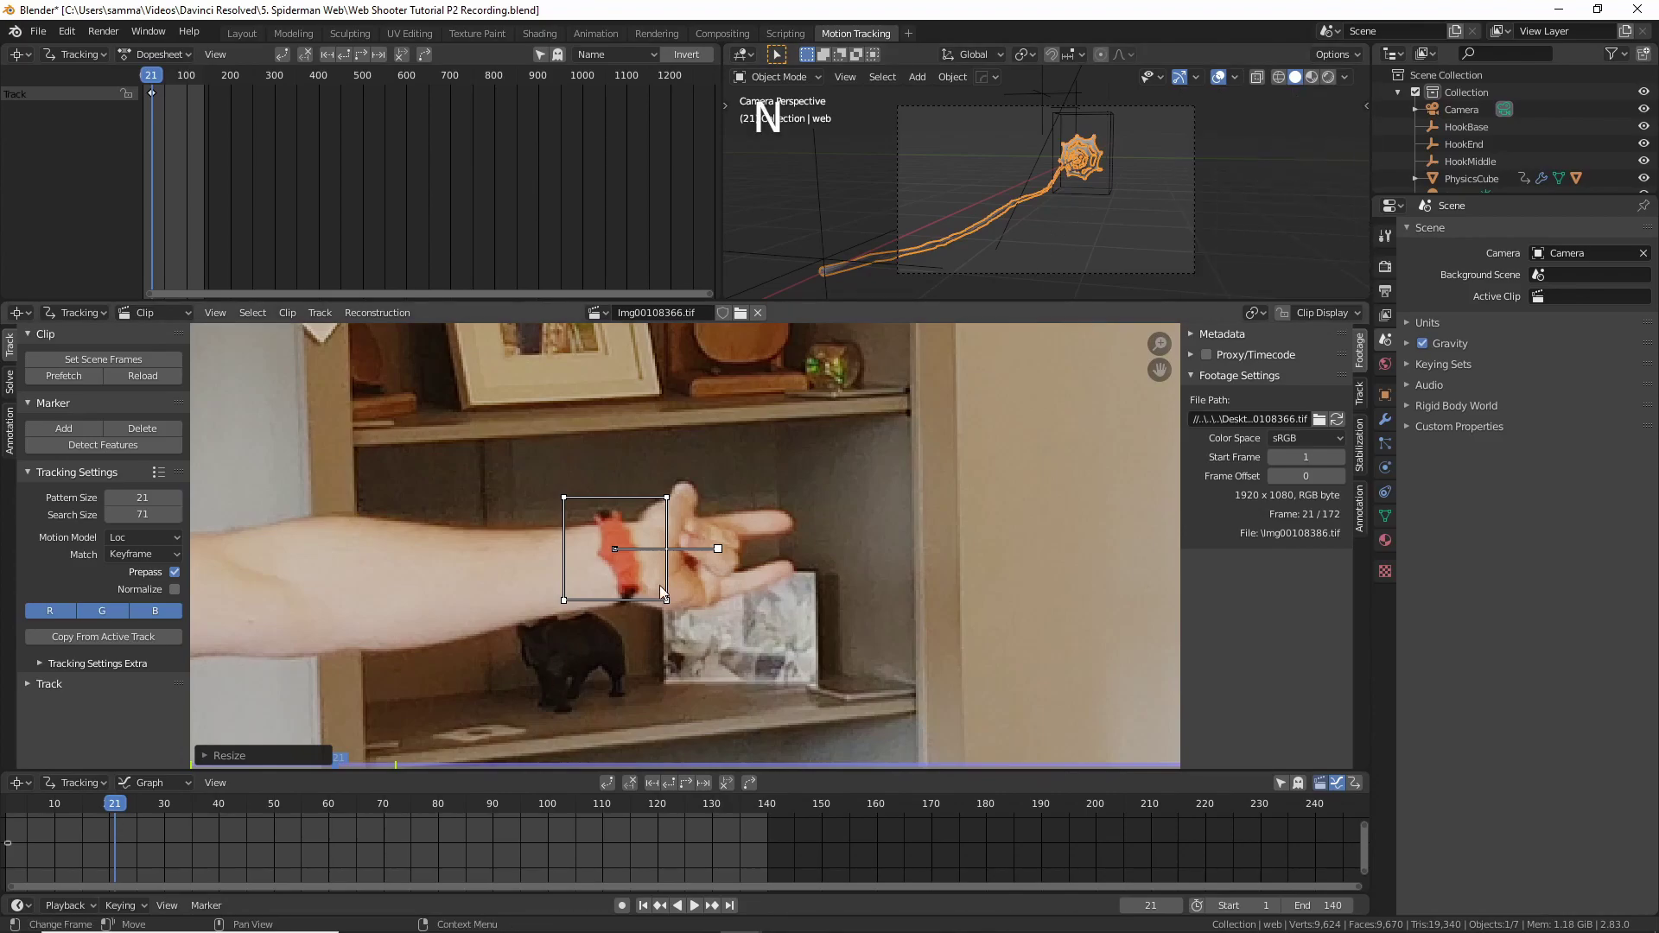
Shrink the wristband marker slightly and shift it a little toward the hand
key(s)
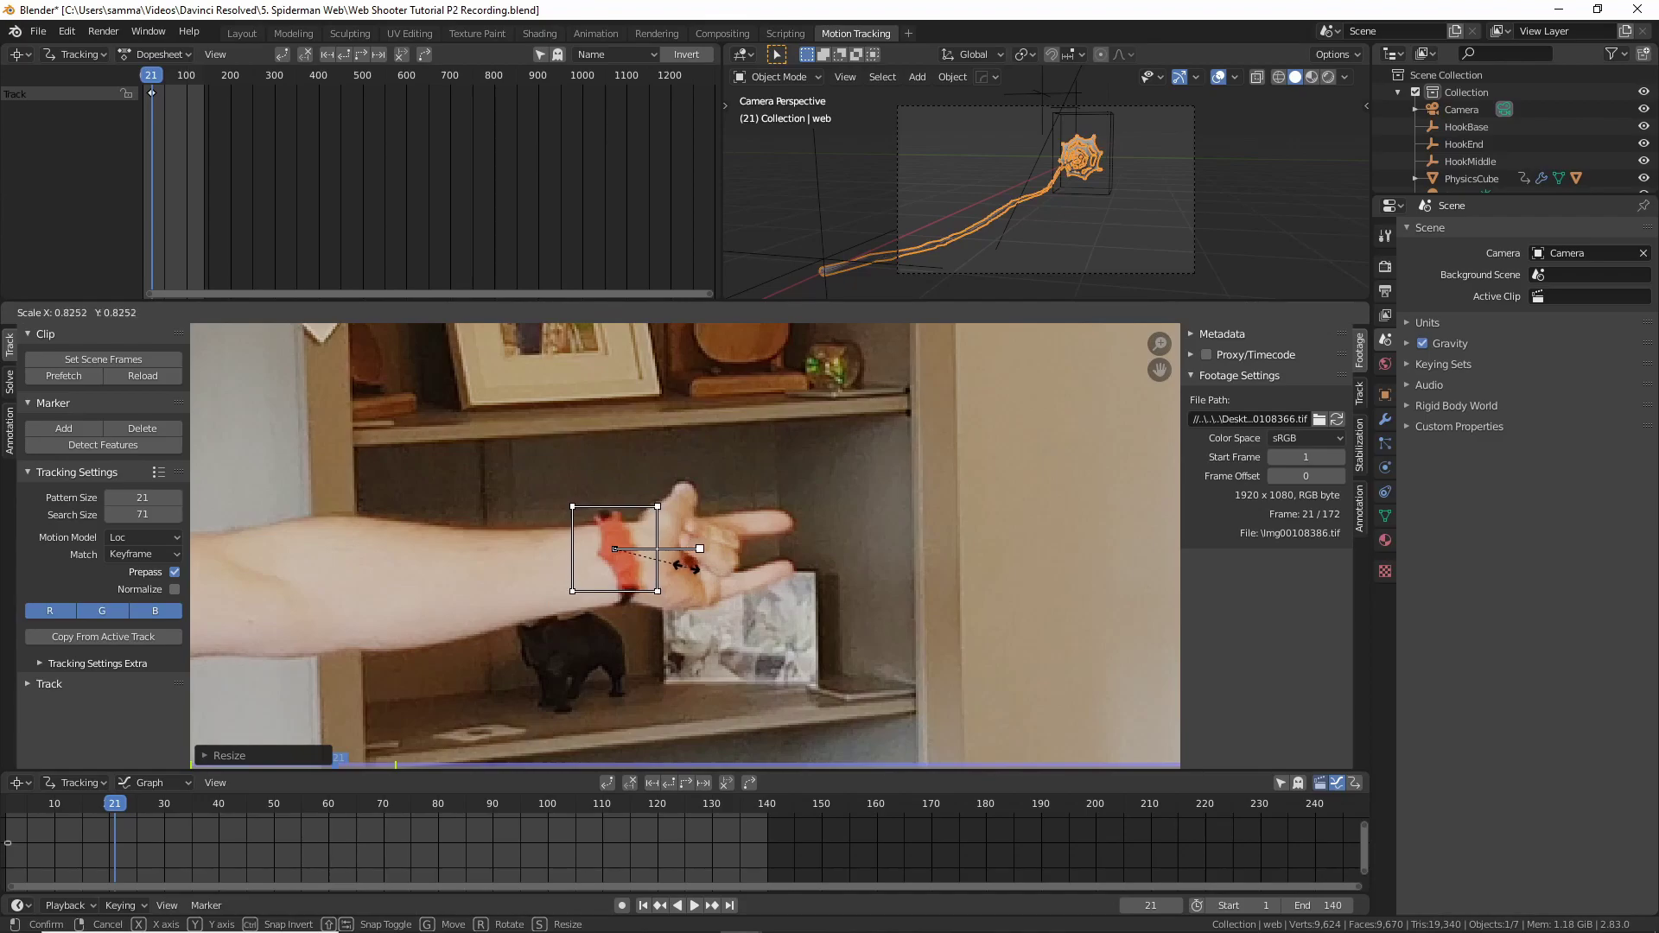
click(678, 563)
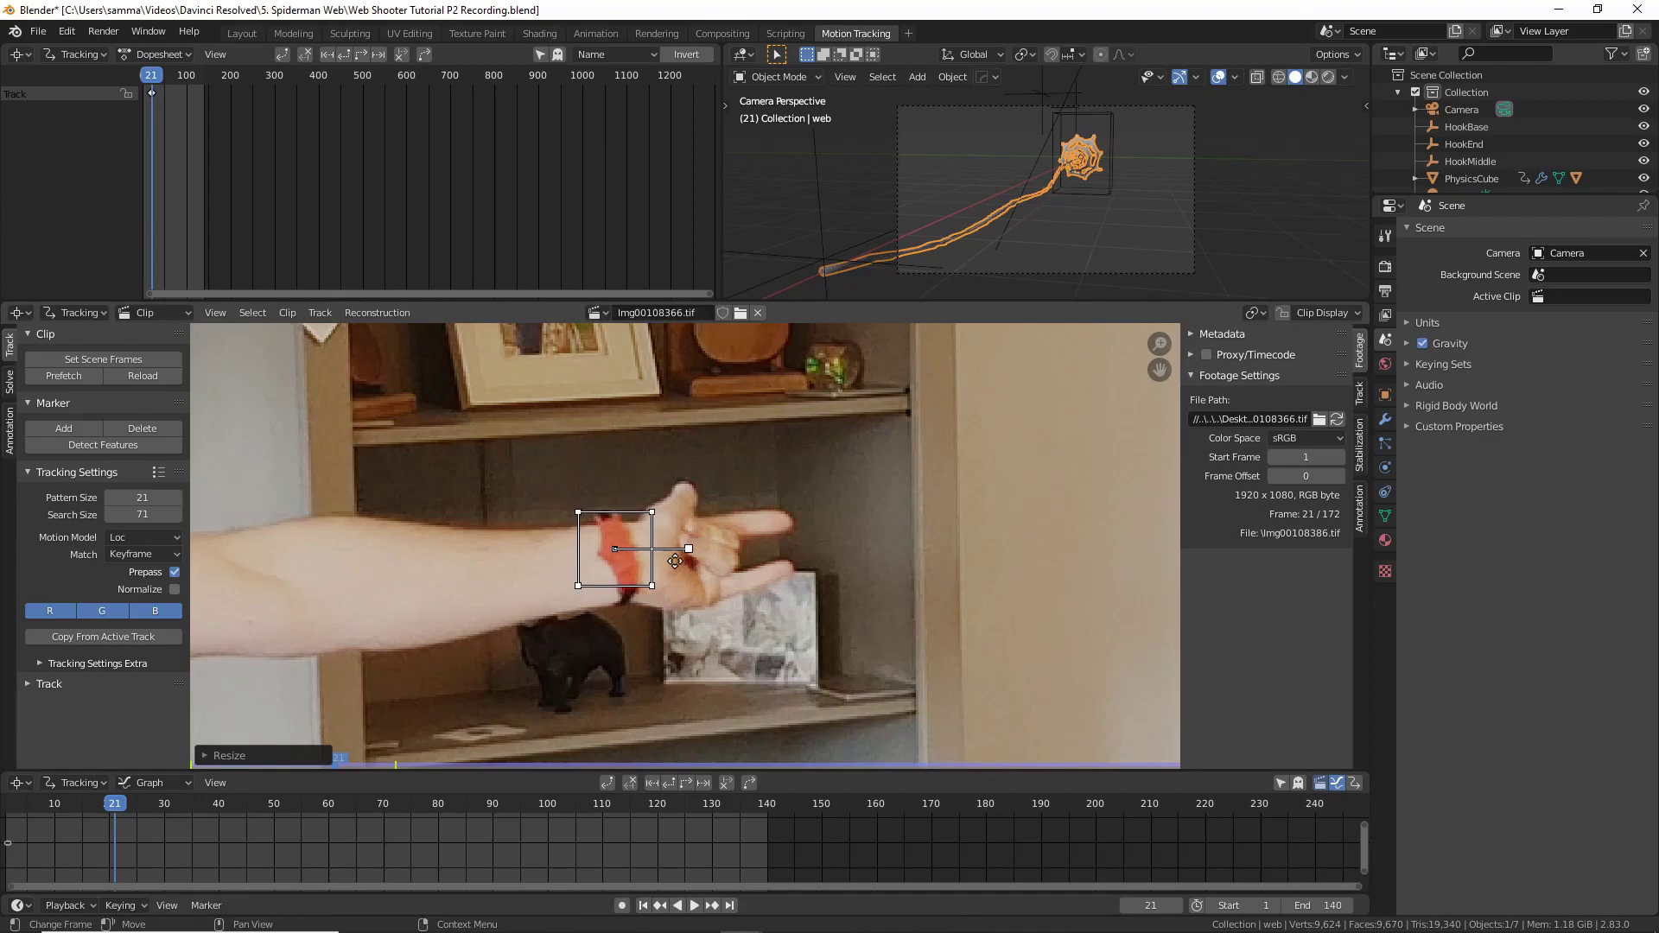
key(g)
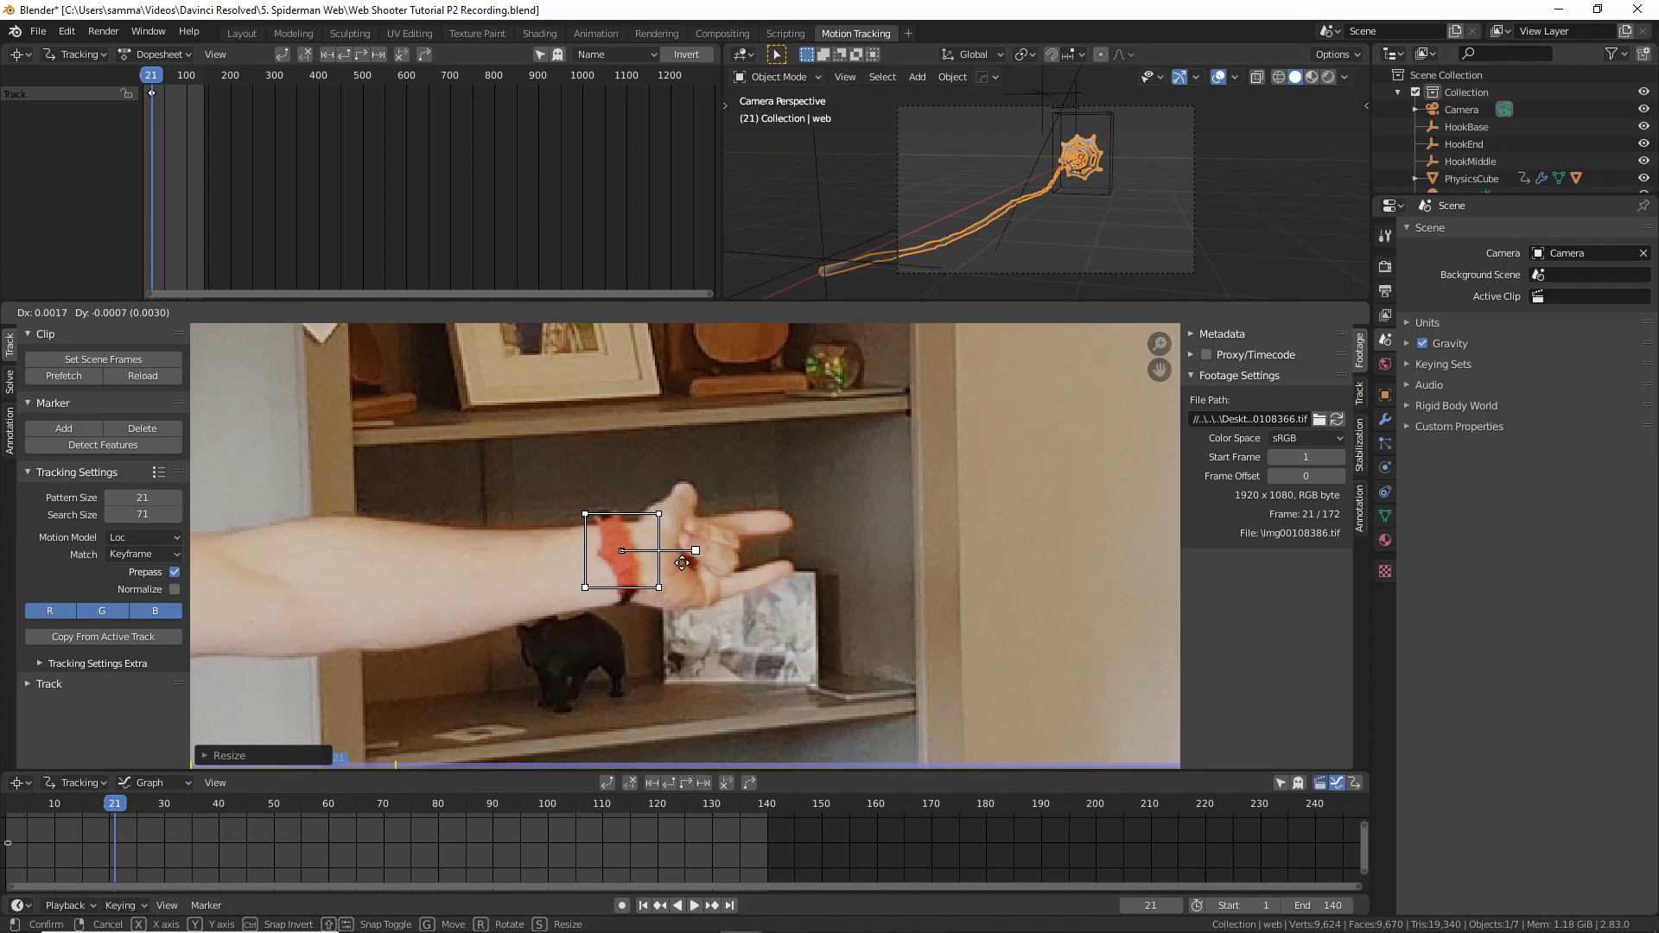
click(683, 563)
Track the wristband marker forward from frame 21 and return to frame 23
scroll(688, 551, down, 3)
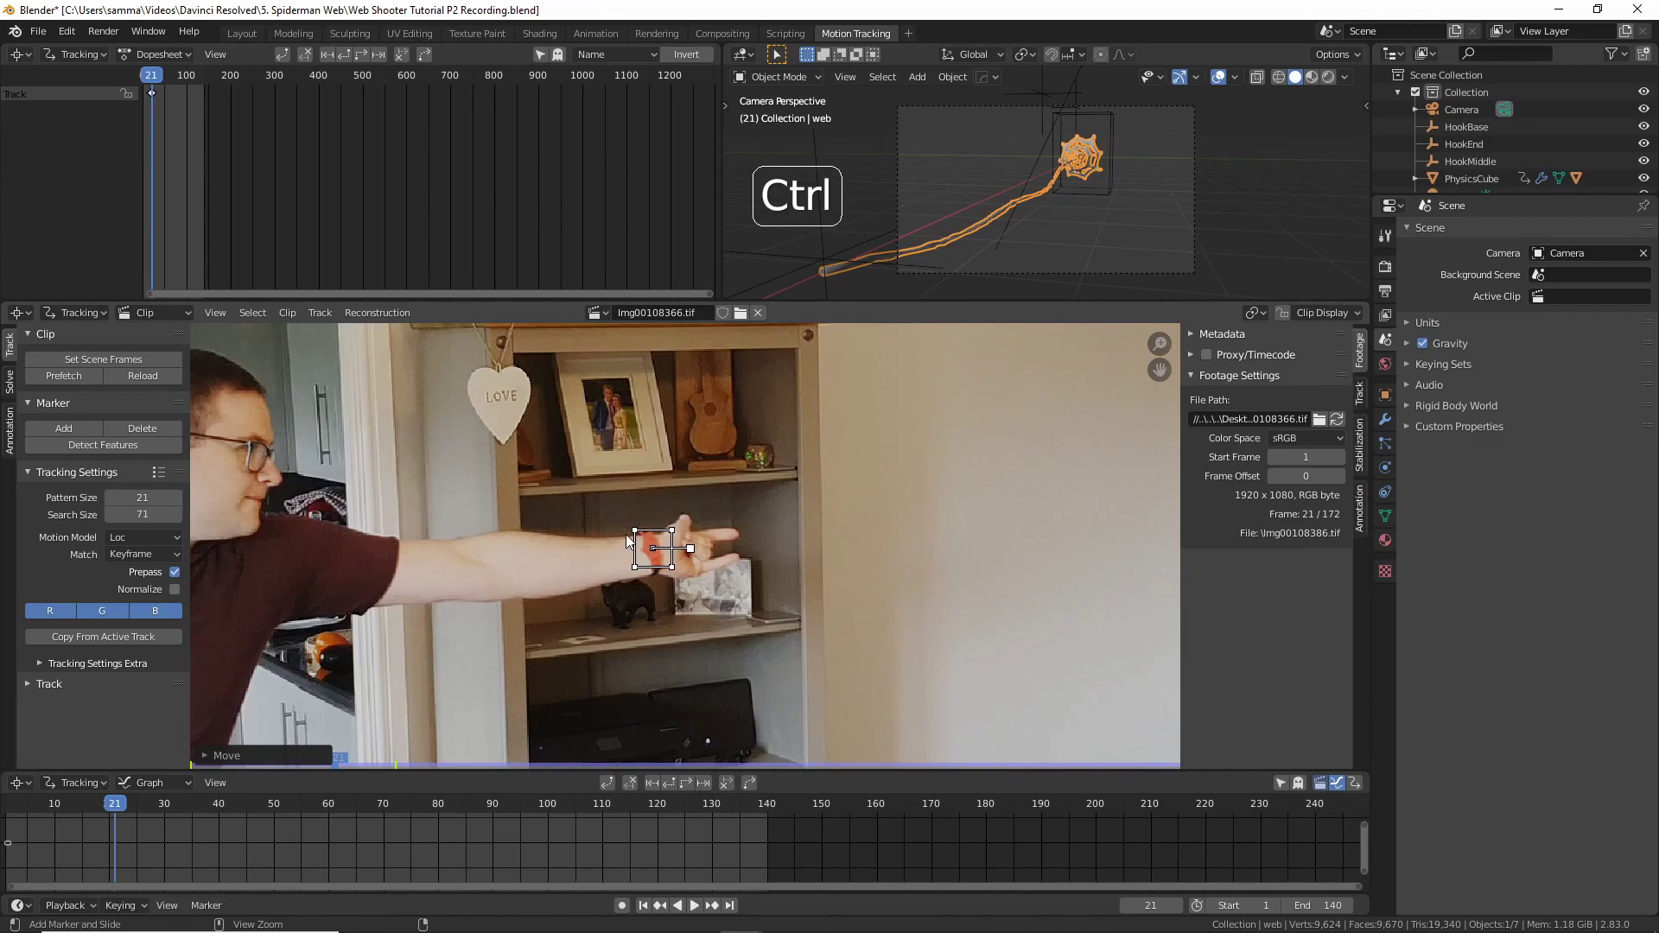
key(ctrl+t)
scroll(636, 556, down, 1)
shift+middle_drag(636, 557, 805, 576)
scroll(869, 595, up, 3)
drag(767, 808, 128, 837)
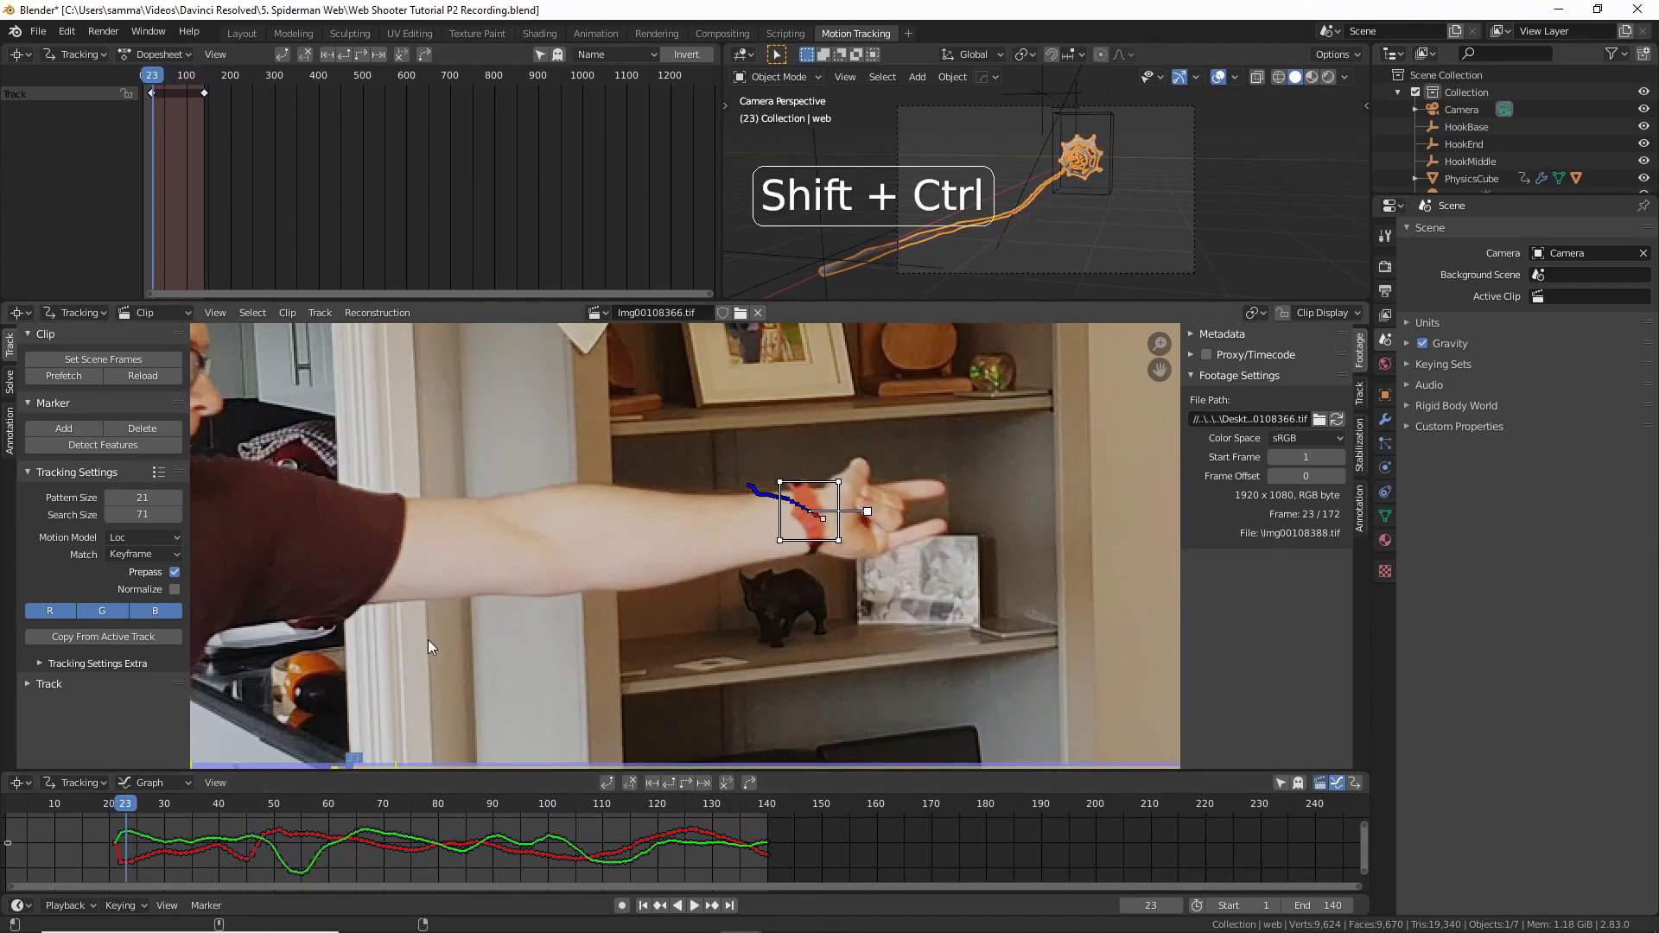
Try to track the marker backward from frame 23 and compare its position at frames 20 and 21
key(shift+ctrl+t)
click(95, 808)
mouse_move(93, 807)
mouse_down()
mouse_move(56, 807)
mouse_move(119, 809)
mouse_up()
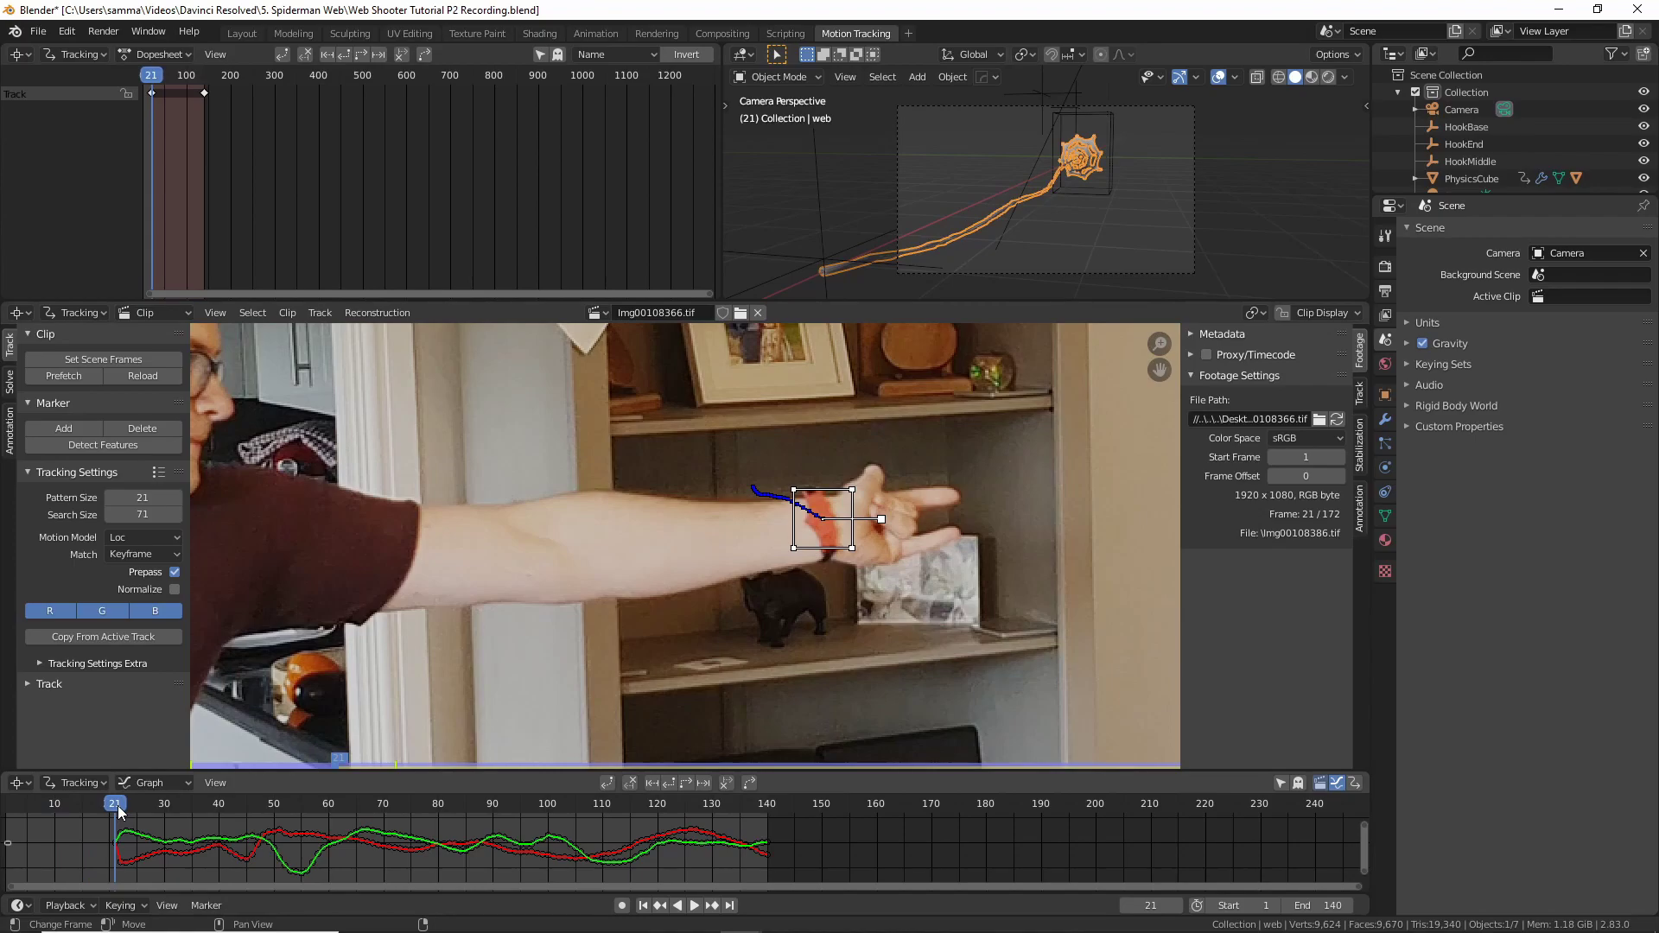
key(Left)
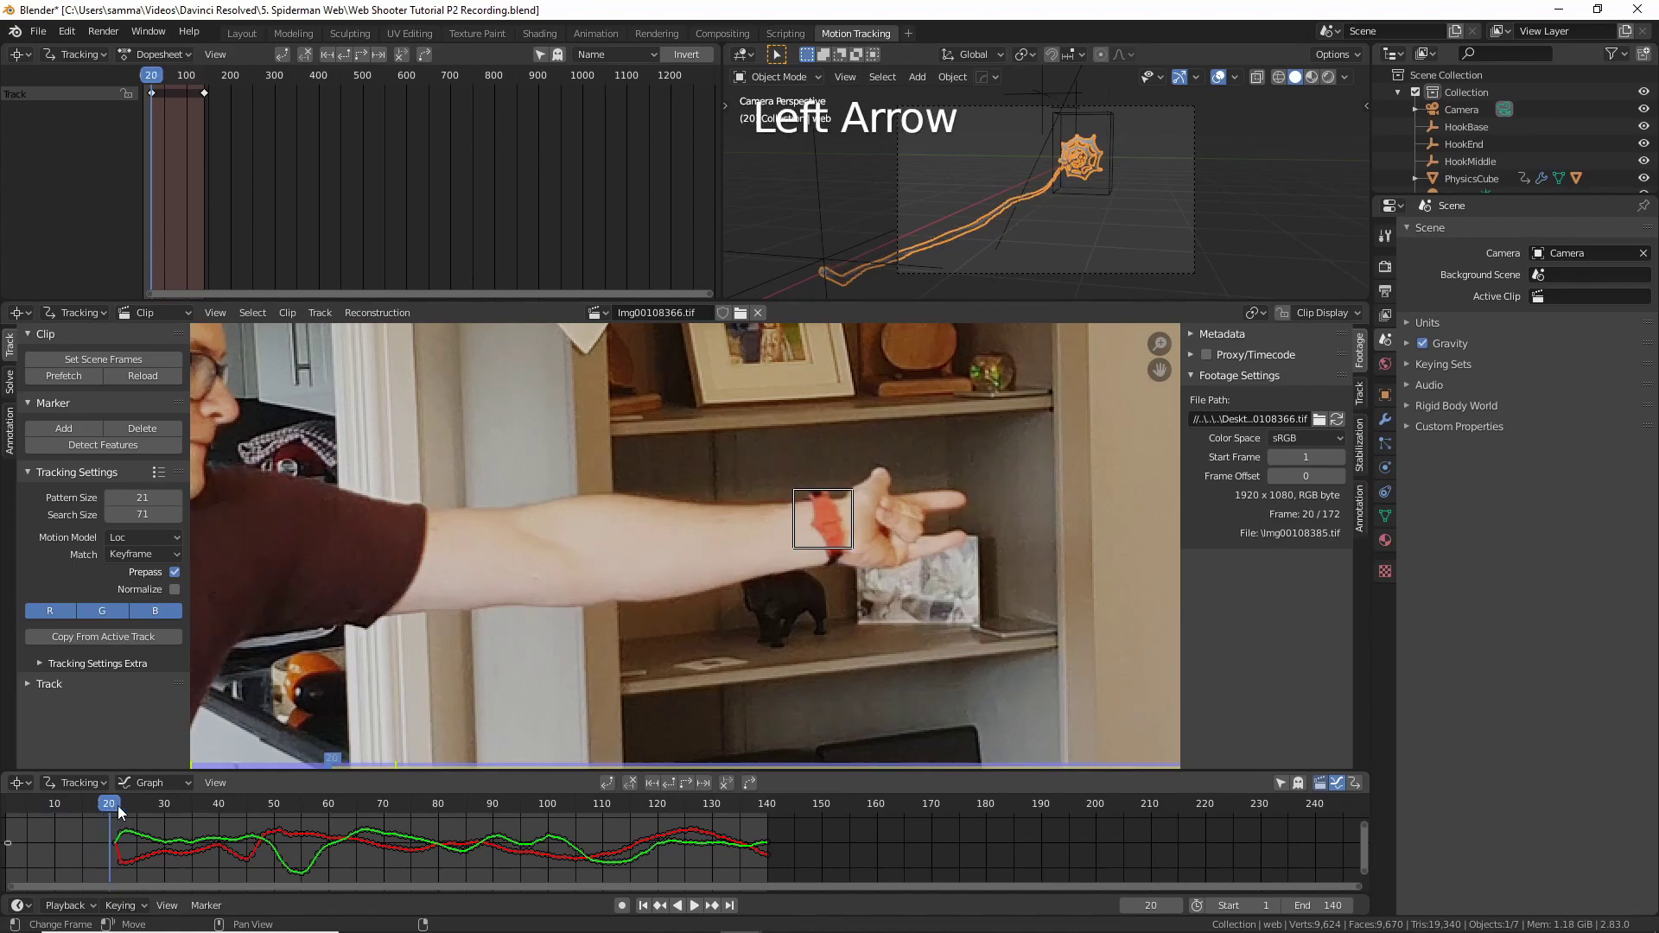
key(Right)
Realign the marker with the wristband at frame 20 and track it backward
scroll(1015, 563, up, 2)
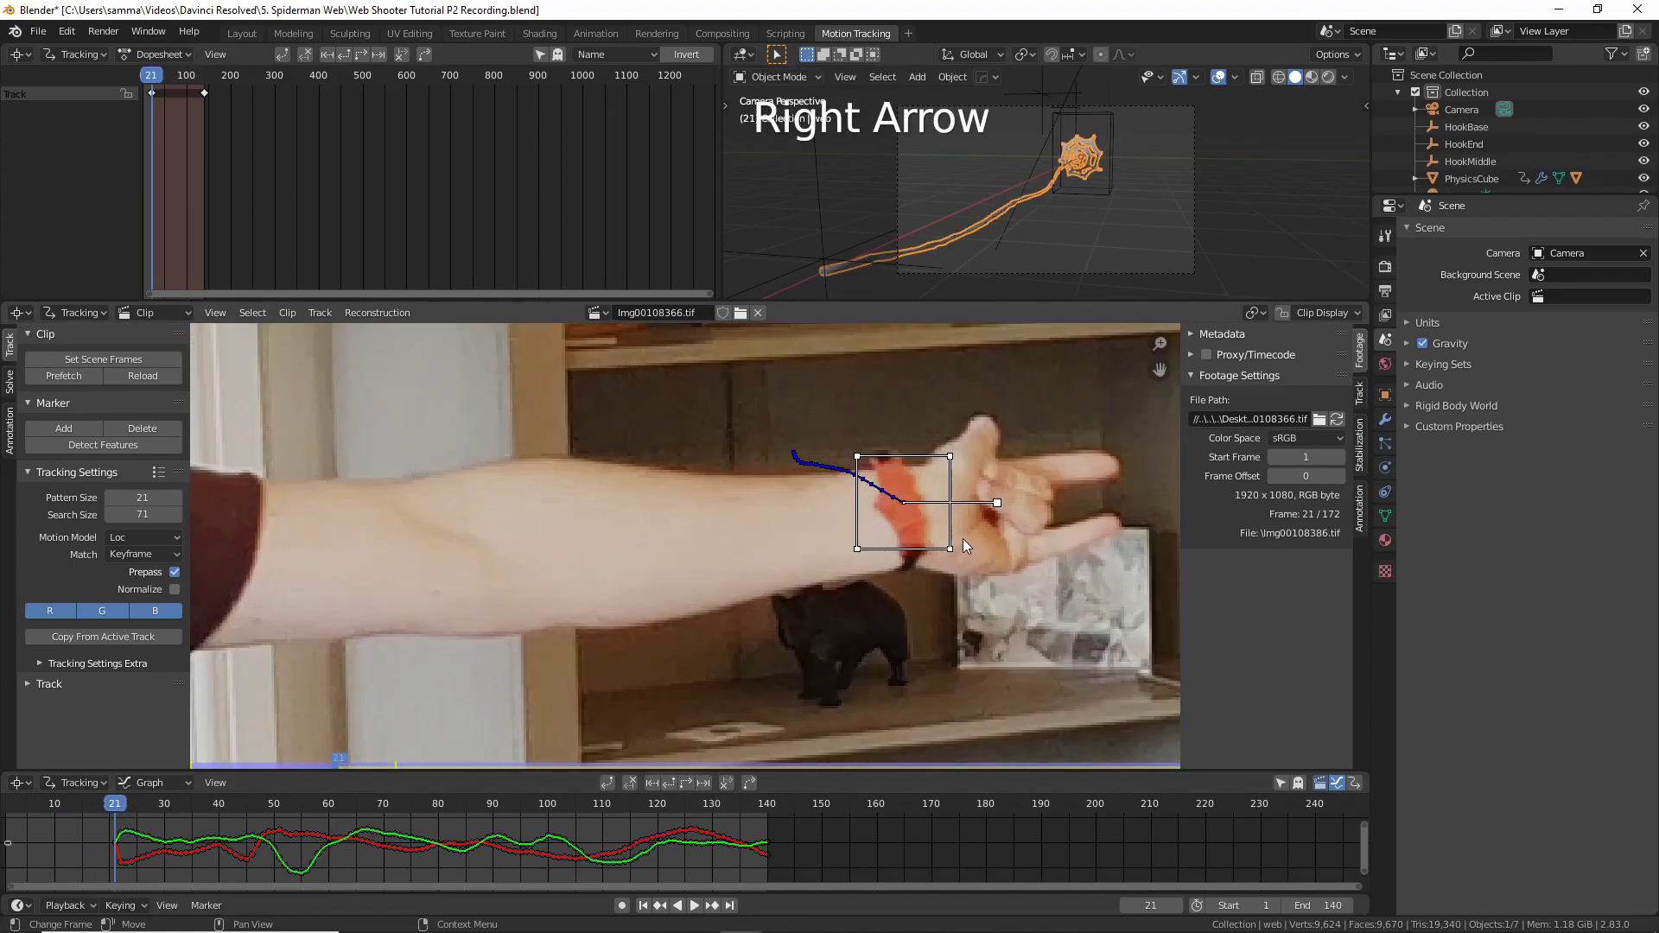
key(Left)
middle_drag(1024, 523, 995, 518)
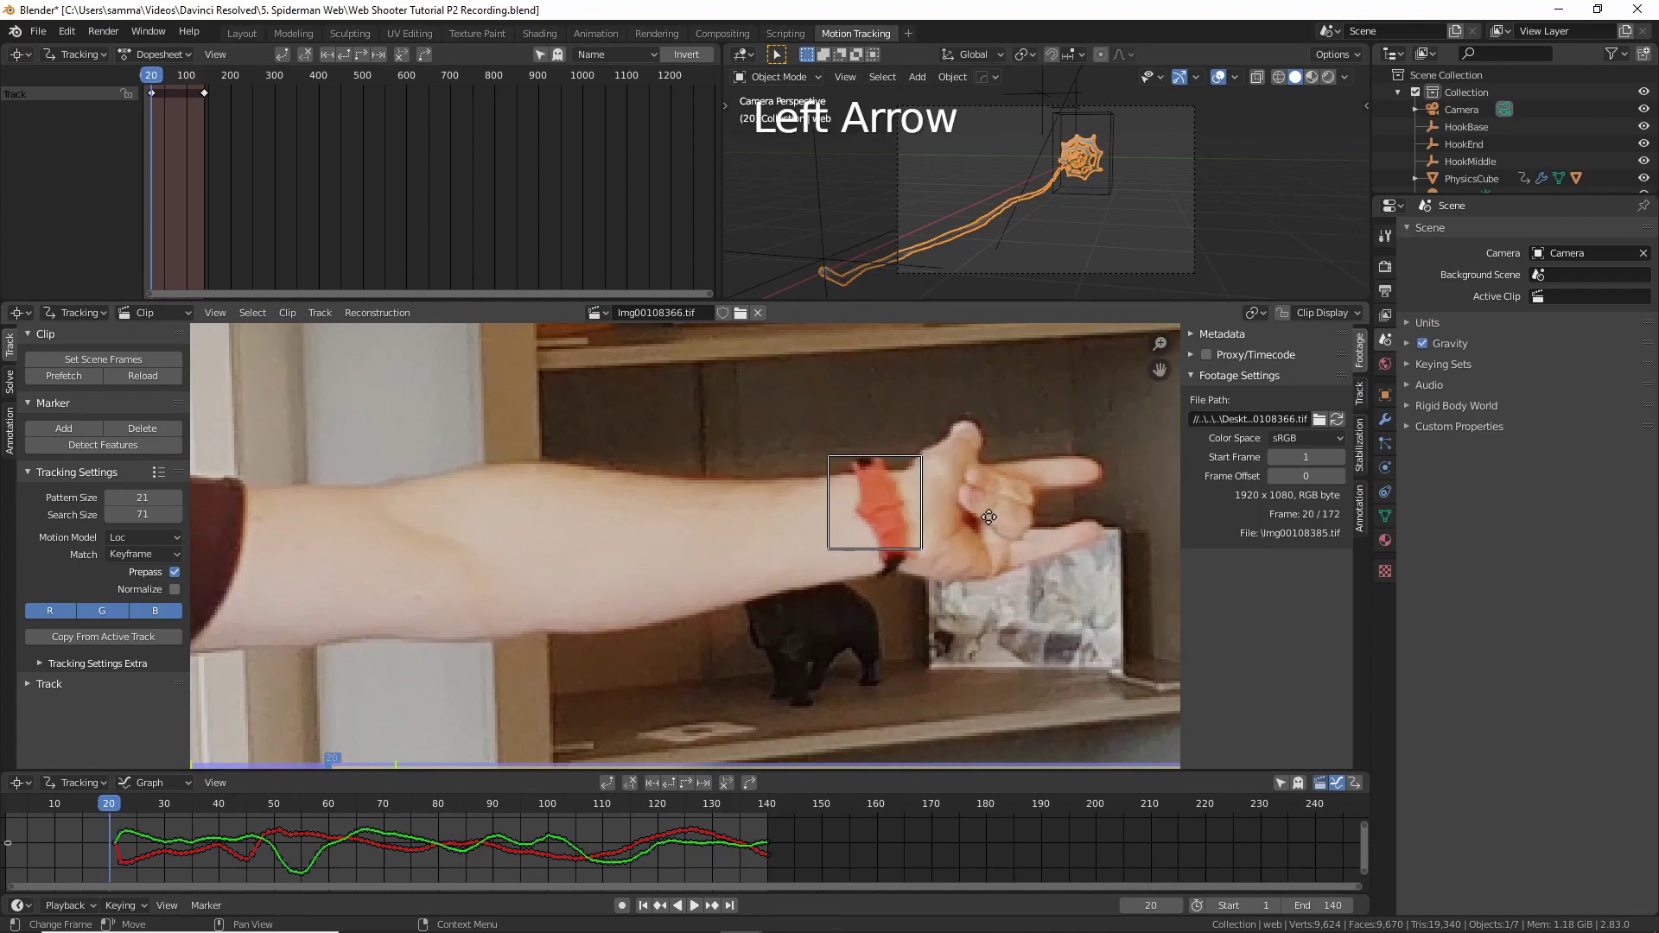
scroll(994, 518, up, 1)
key(g)
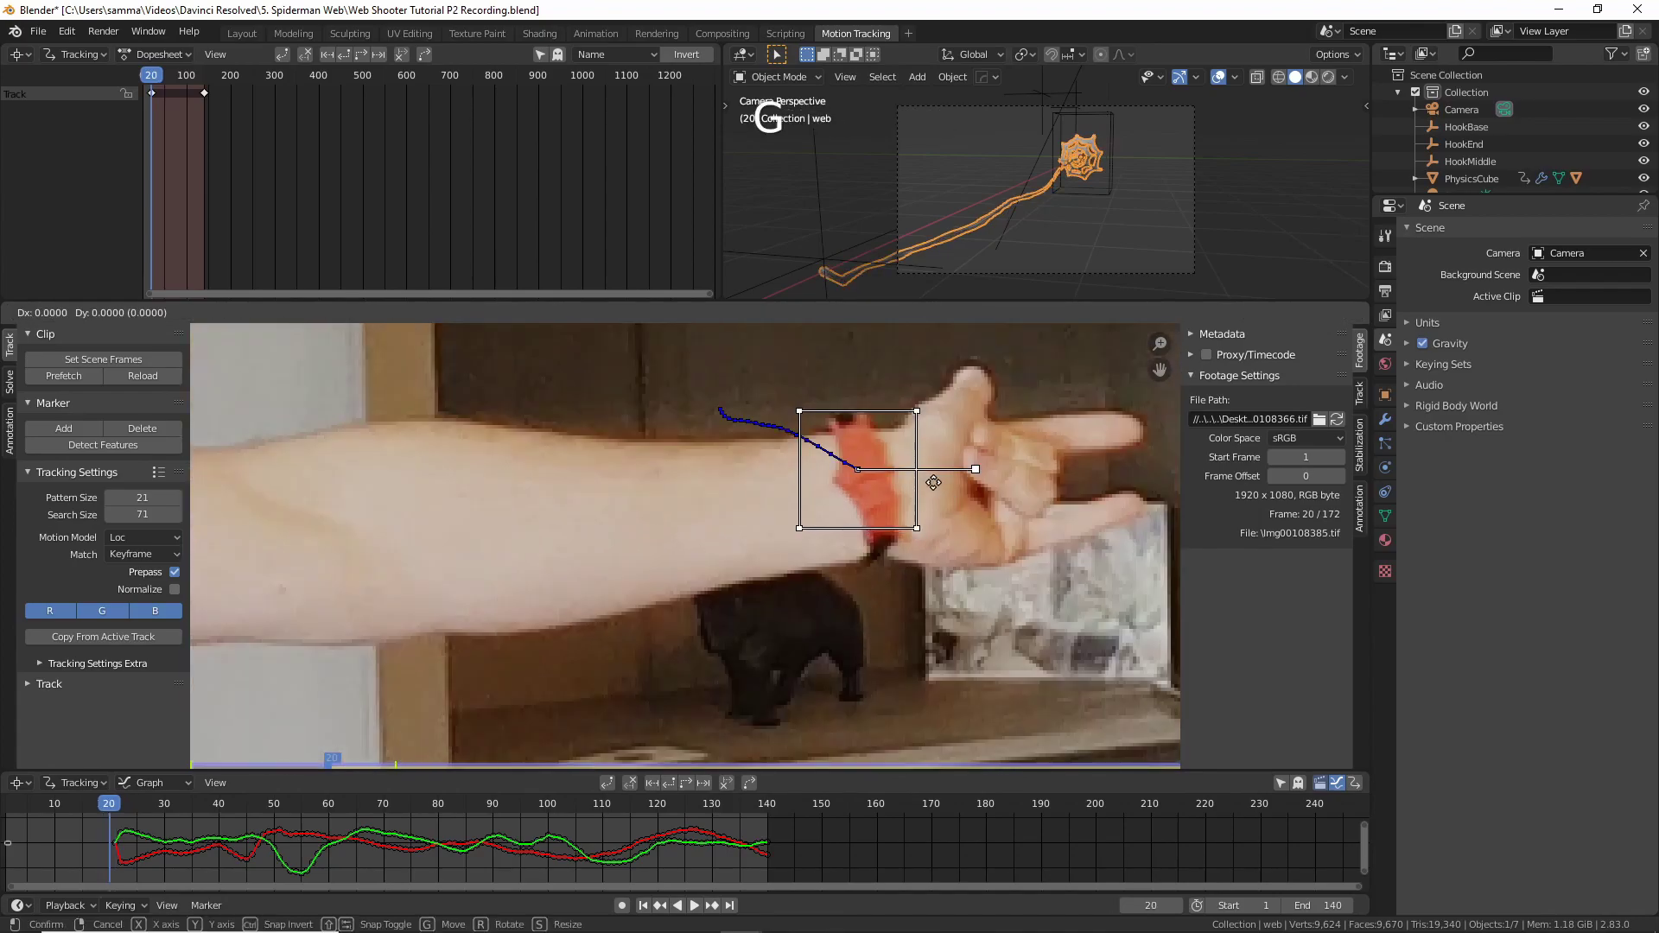
click(941, 489)
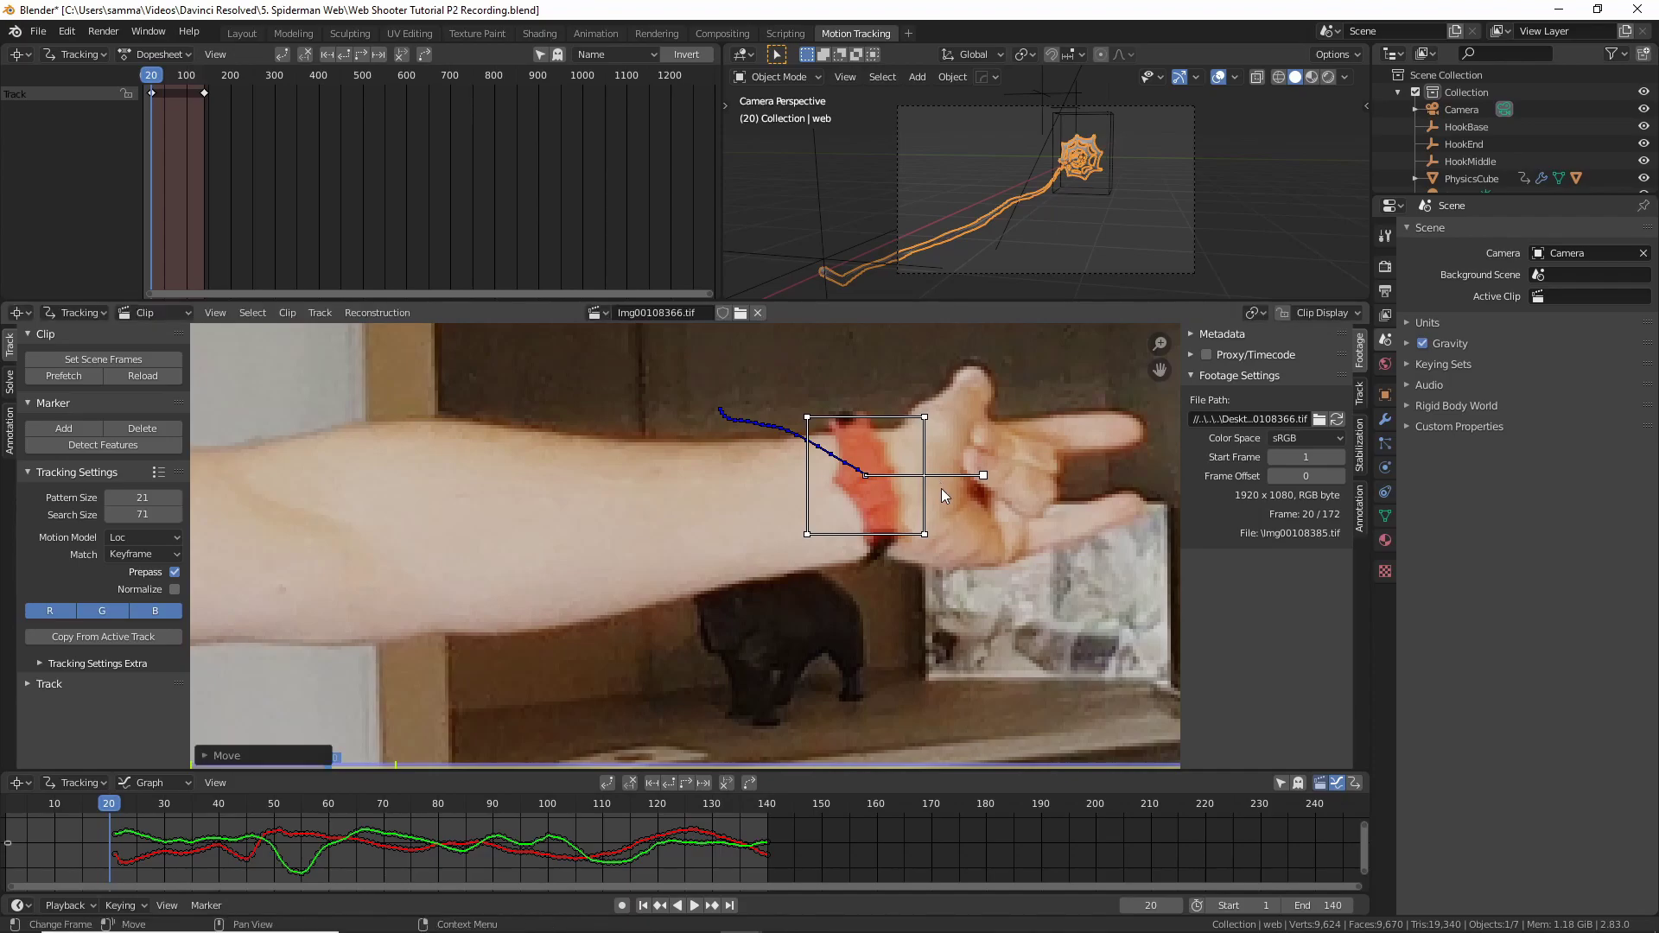
key(shift+ctrl+t)
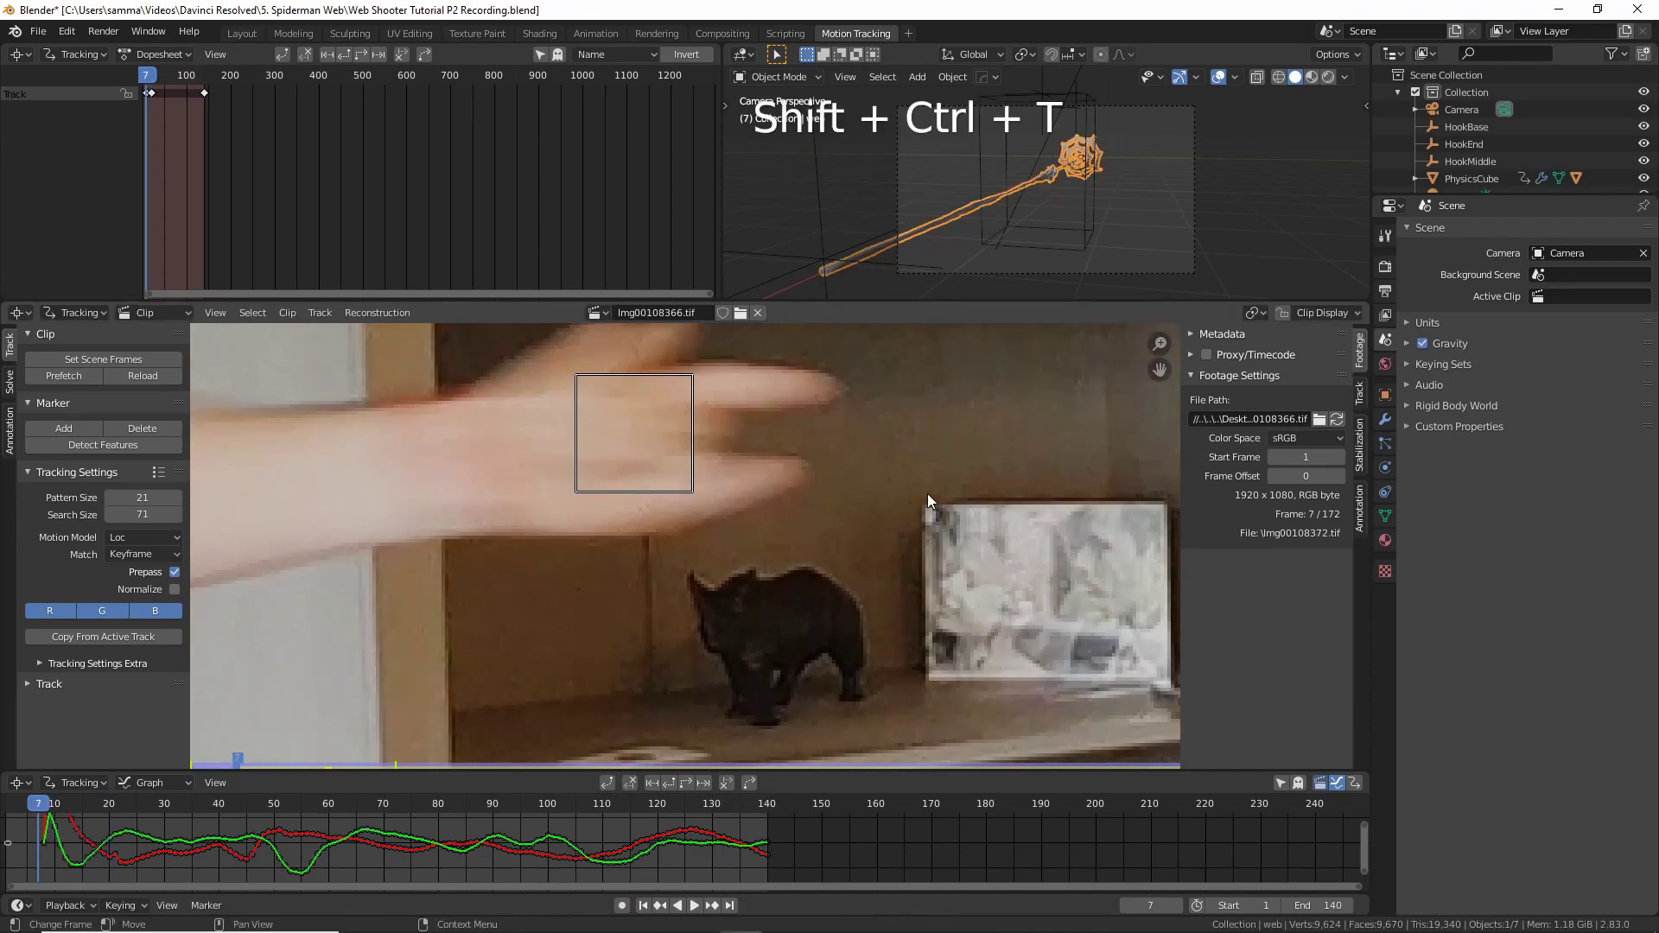
Scrub to frame 49 to review the track and set the footage as the camera background
scroll(367, 610, down, 2)
mouse_move(38, 804)
mouse_down()
mouse_move(156, 830)
mouse_move(707, 863)
mouse_move(268, 851)
mouse_up()
scroll(276, 591, down, 3)
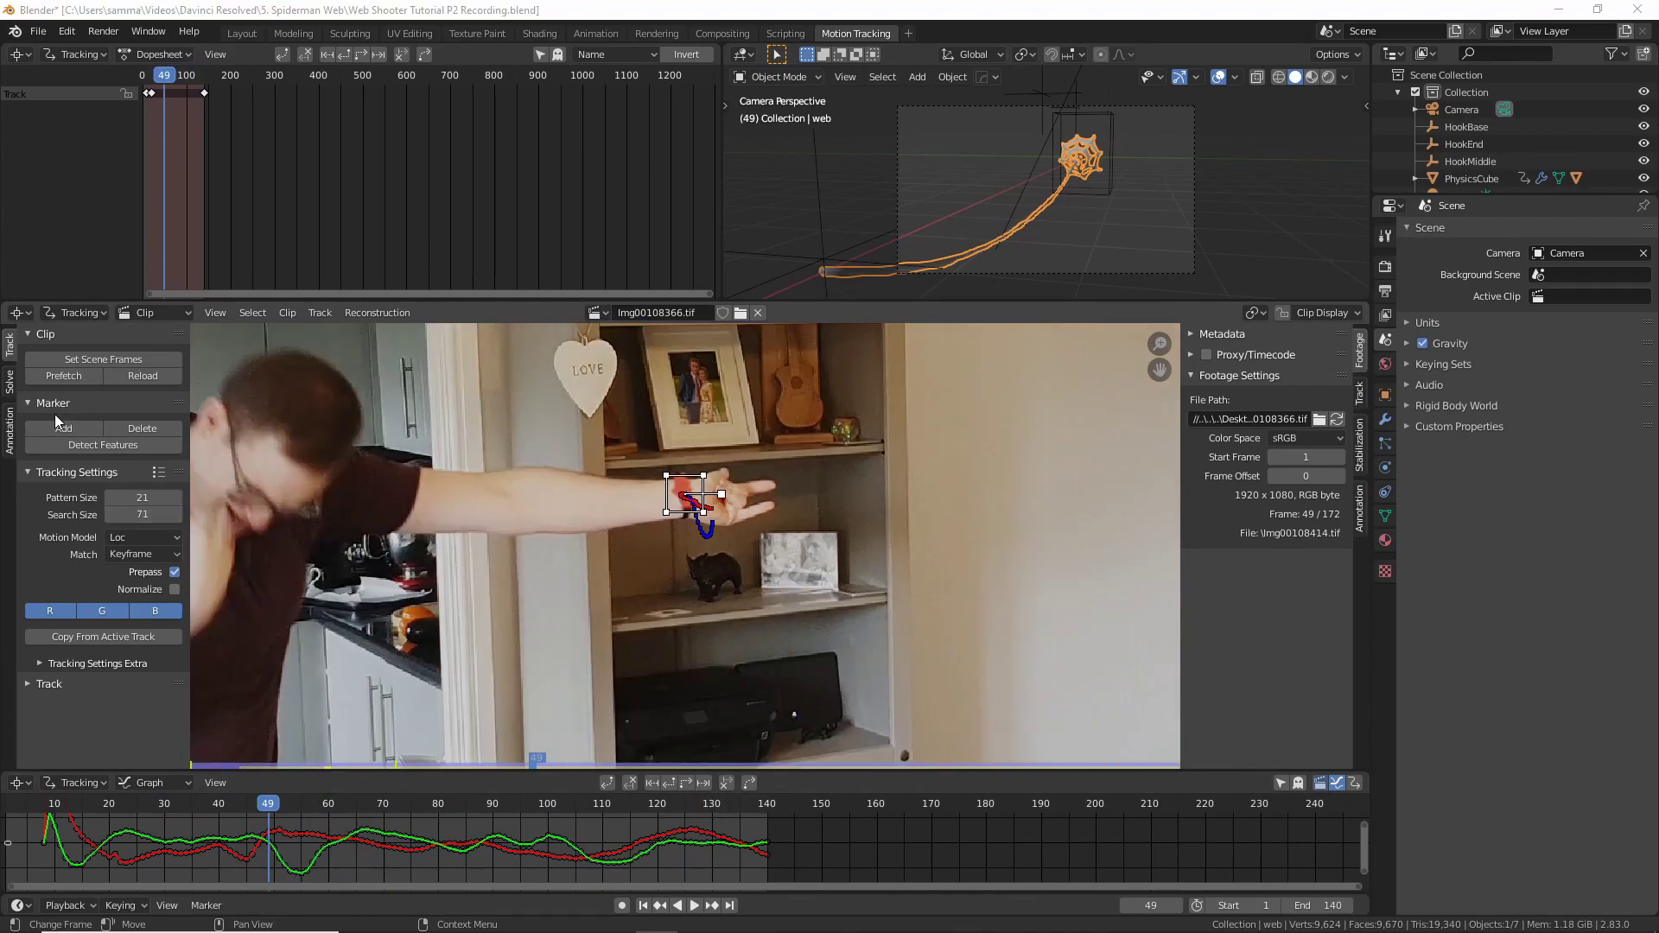
click(9, 383)
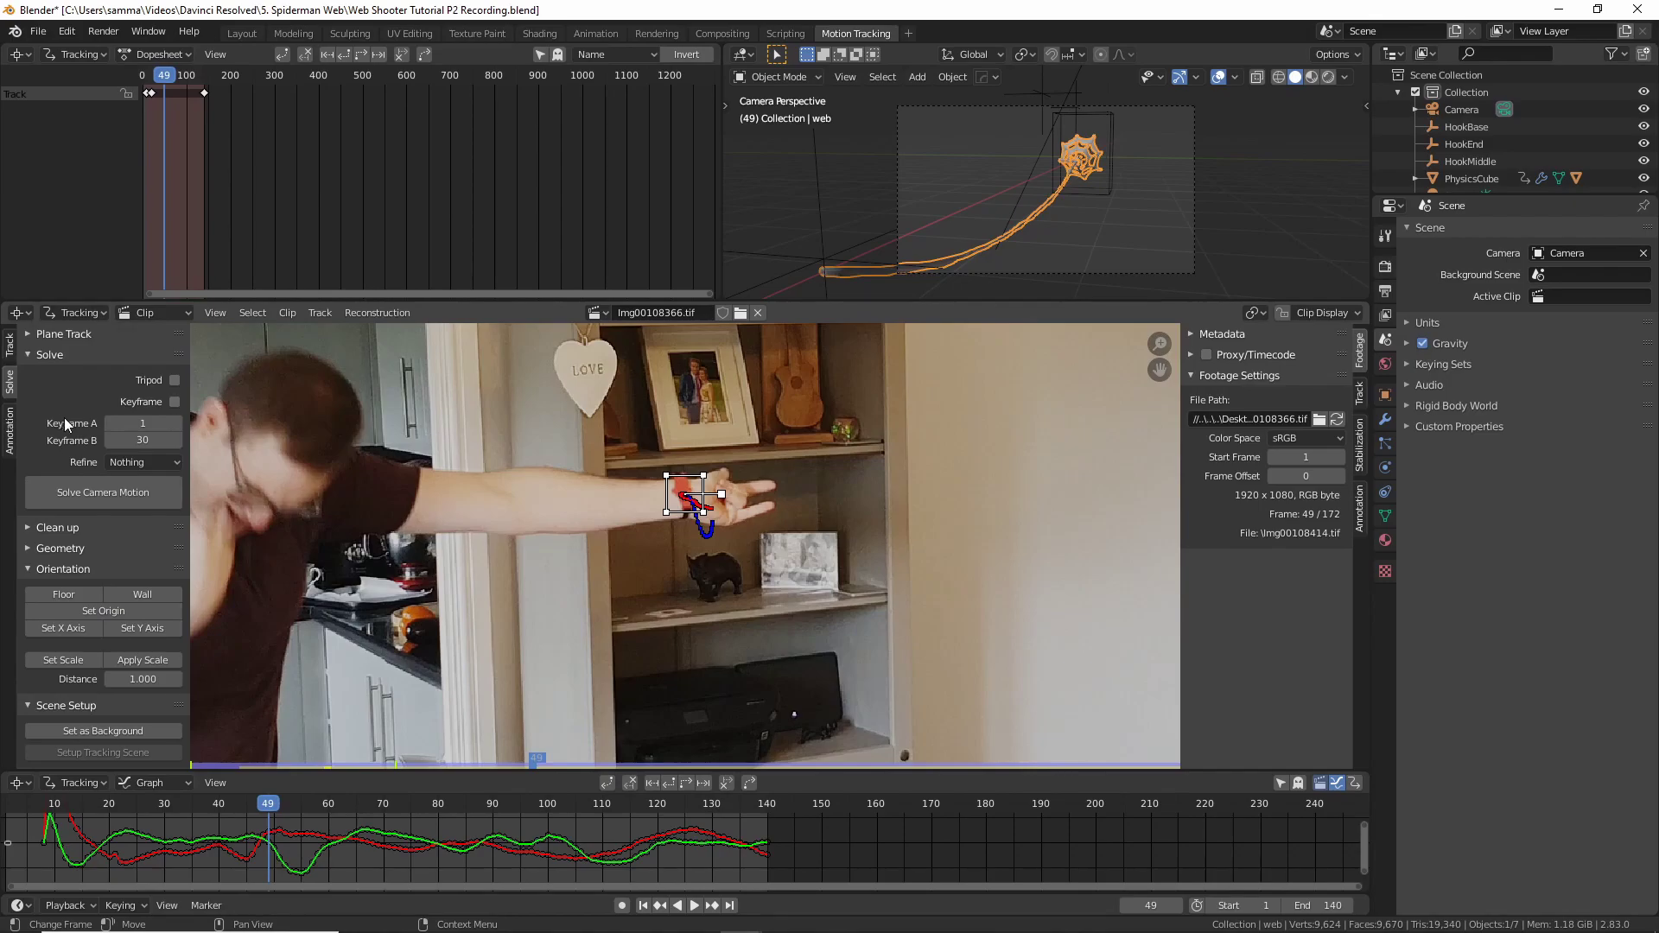
click(112, 733)
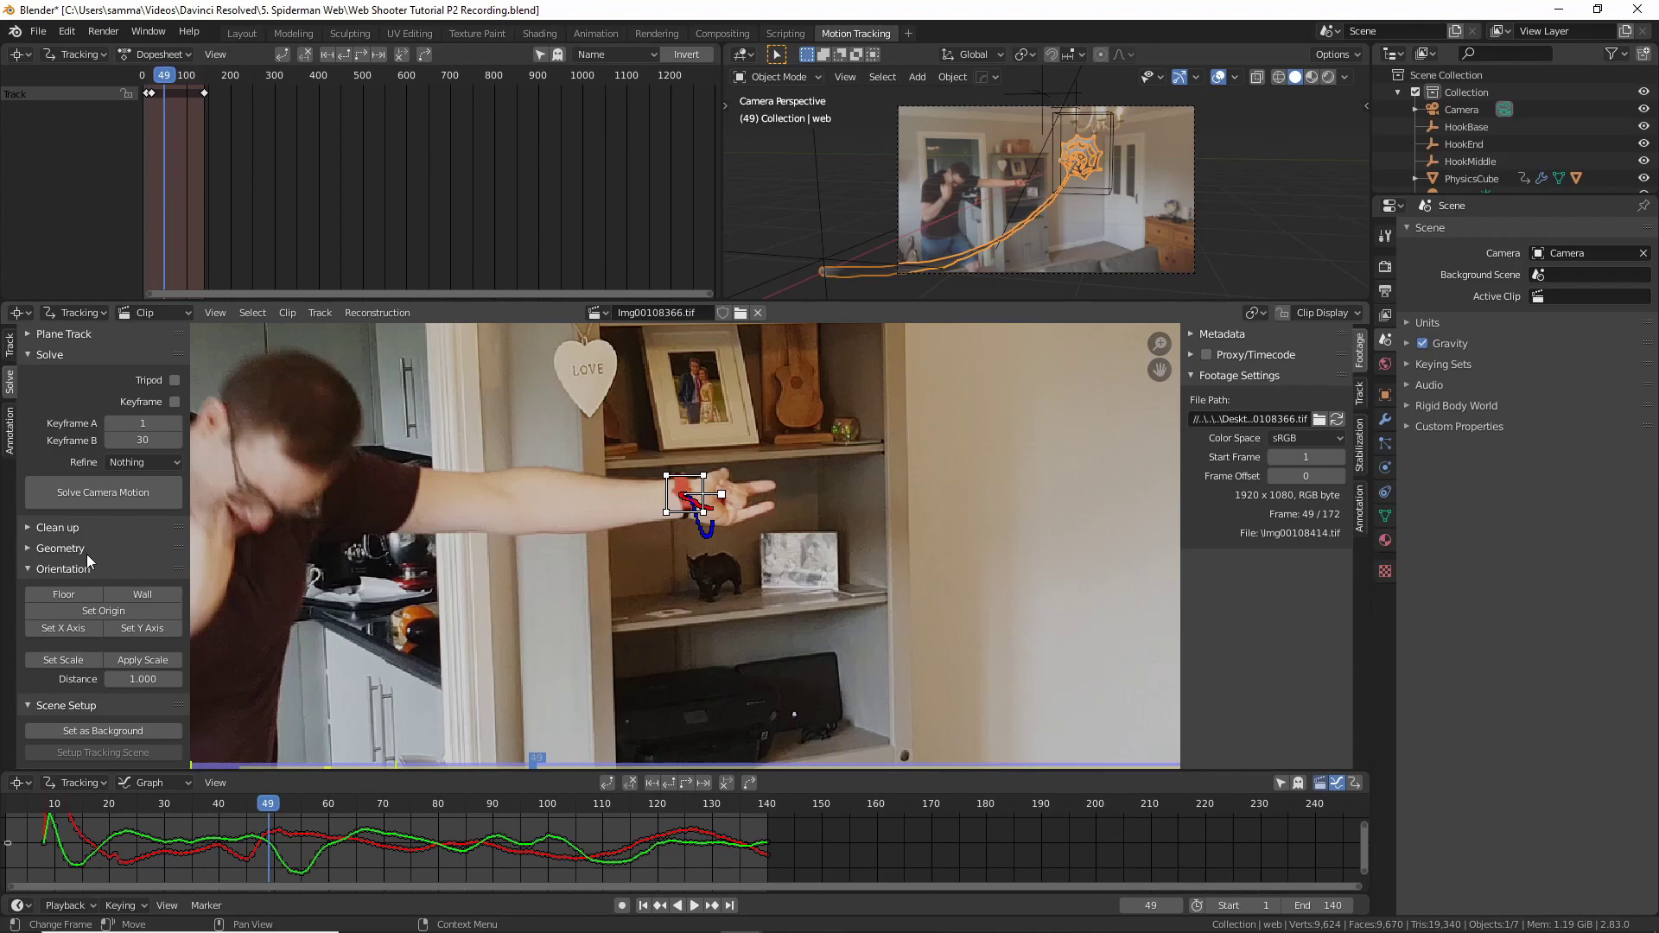
Link an empty to the wristband track and scrub to frame 116 to check how it follows the hand
click(29, 549)
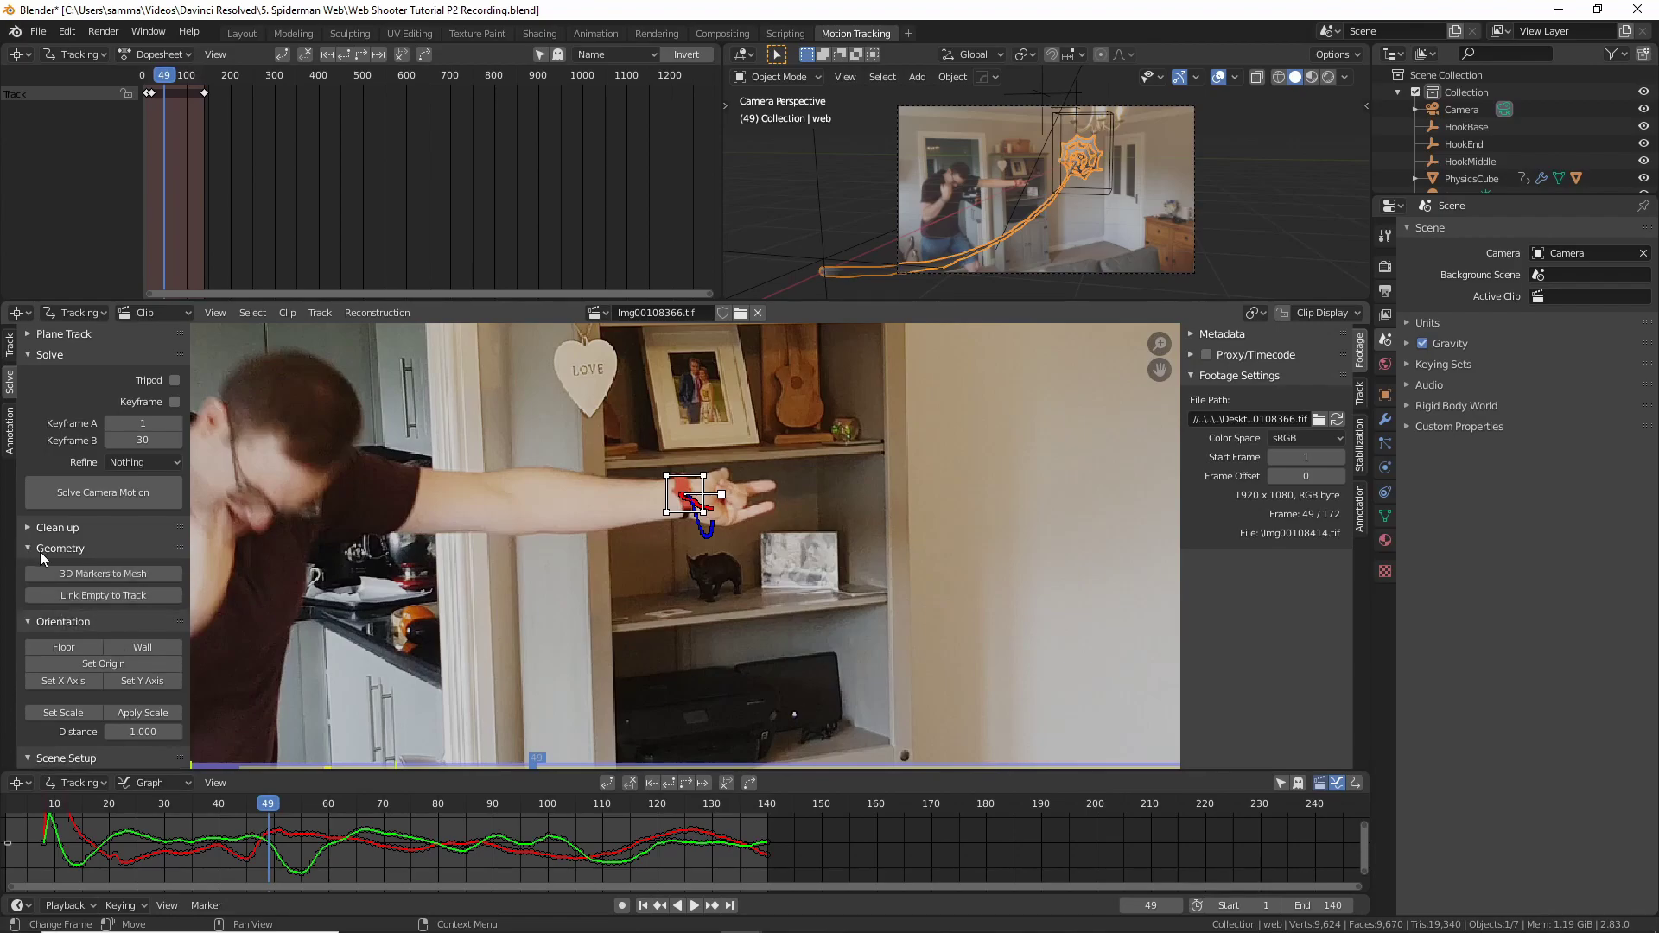
click(136, 596)
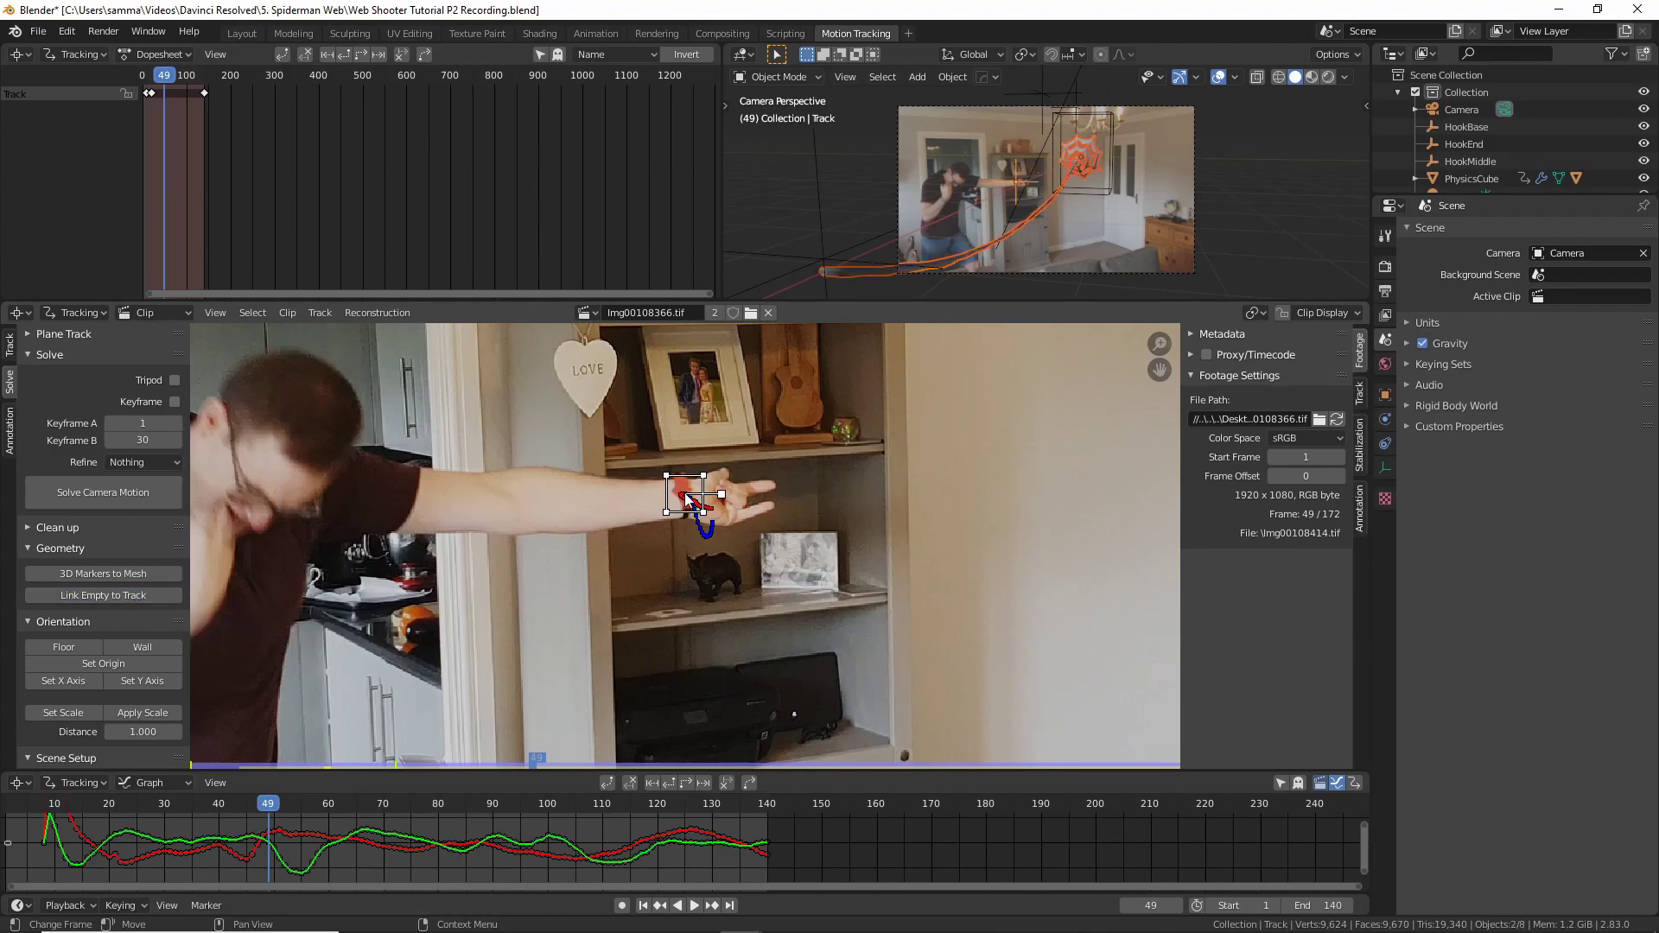
scroll(687, 509, up, 3)
shift+middle_drag(1020, 214, 1056, 144)
scroll(987, 254, up, 3)
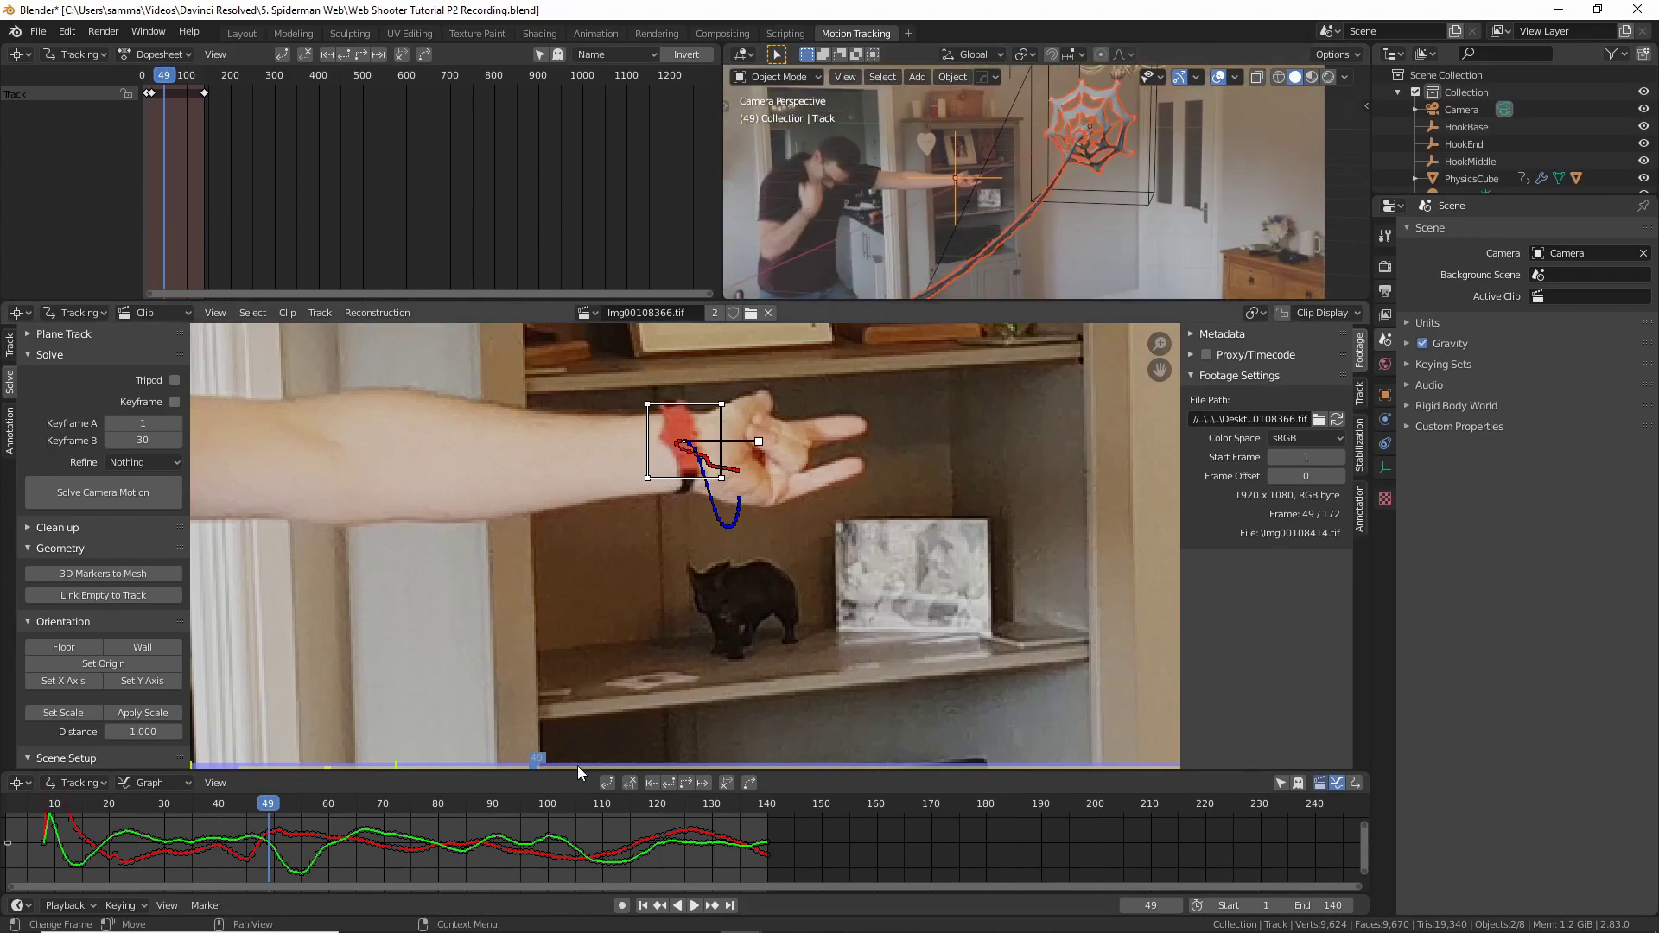
drag(263, 802, 635, 804)
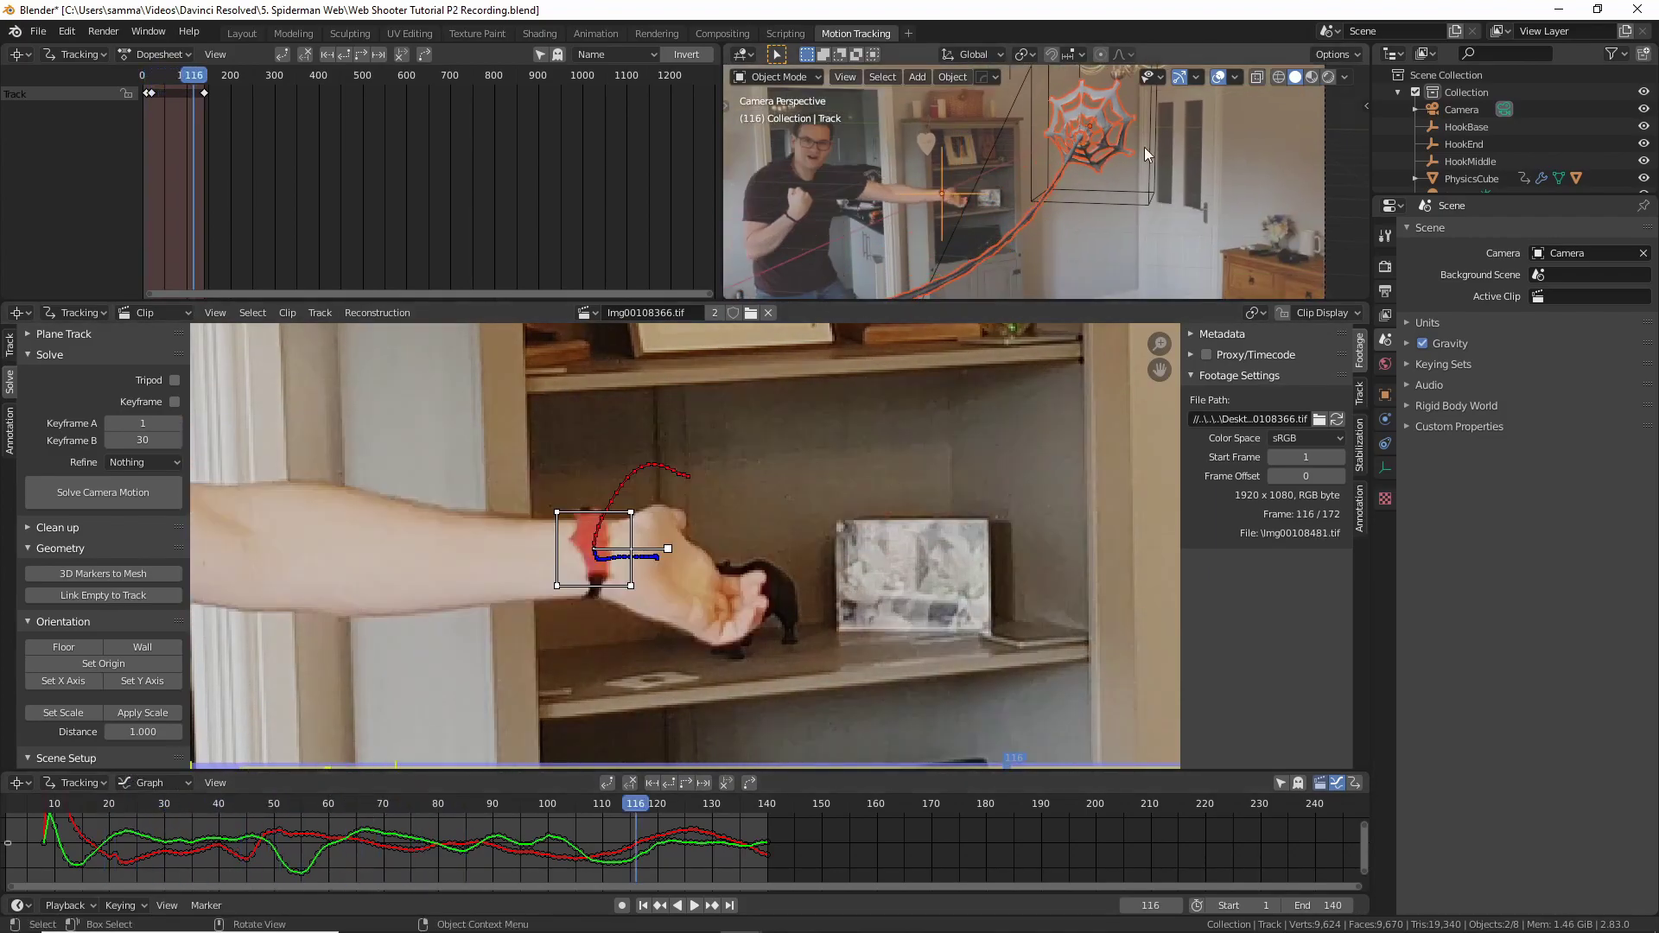
Switch to the Layout workspace, inspect the linked empty in 3D and return to the camera view
click(242, 32)
scroll(893, 525, down, 3)
mouse_move(897, 536)
middle_down()
mouse_move(1008, 517)
mouse_move(796, 522)
mouse_move(882, 574)
mouse_move(894, 531)
middle_up()
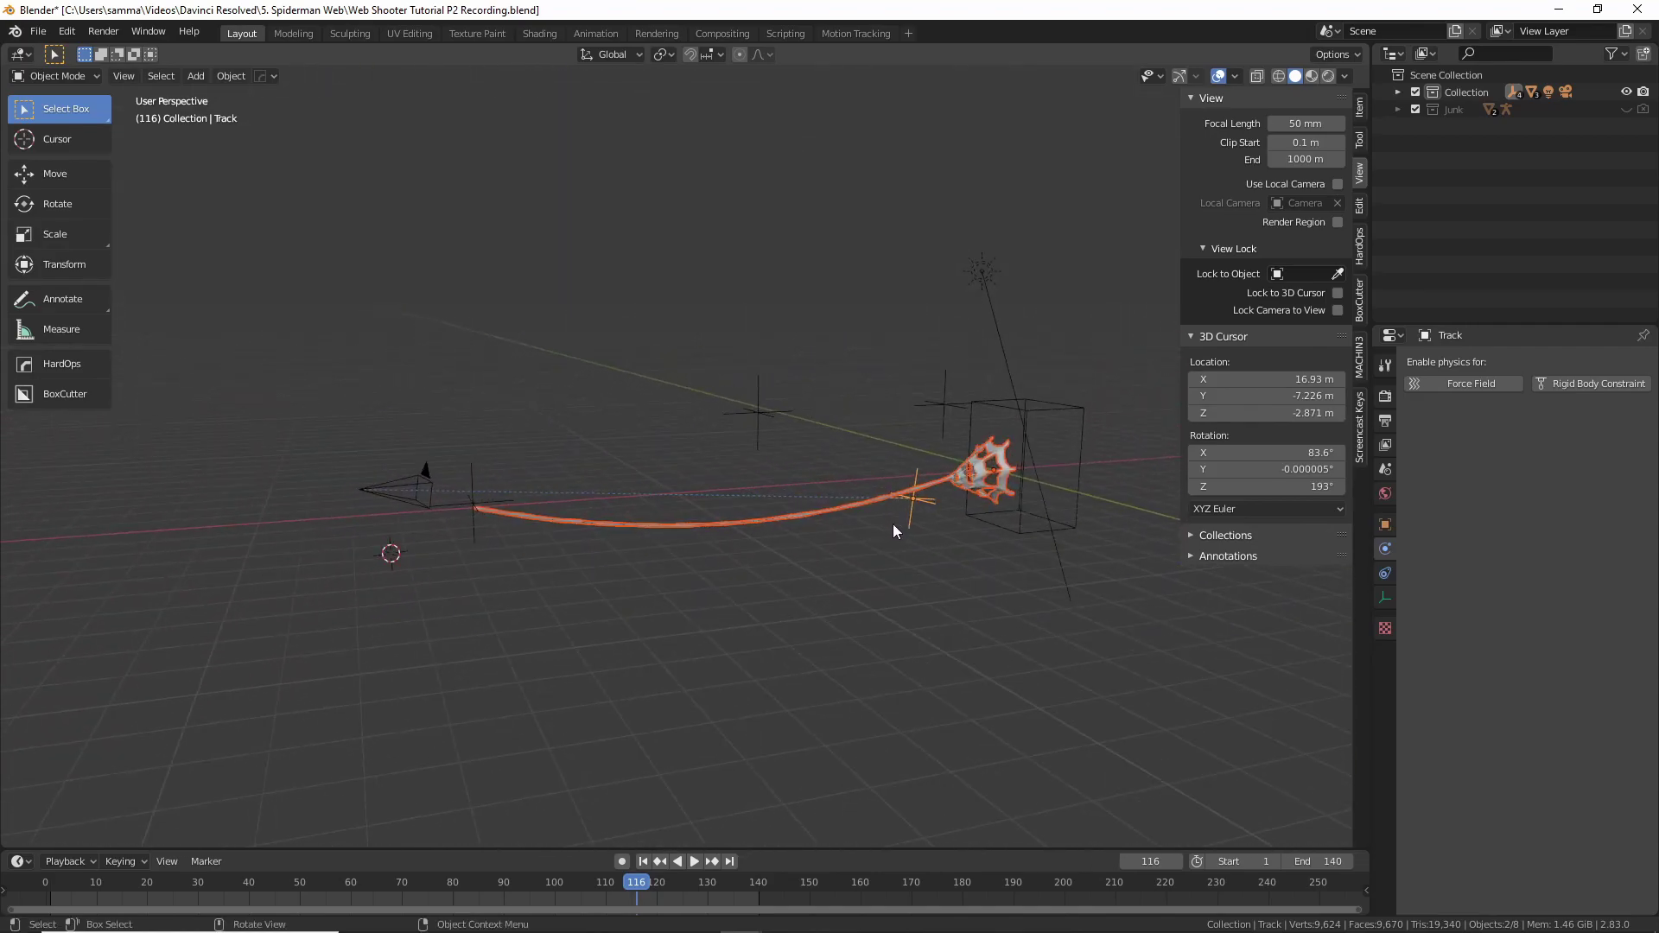
key(KP_0)
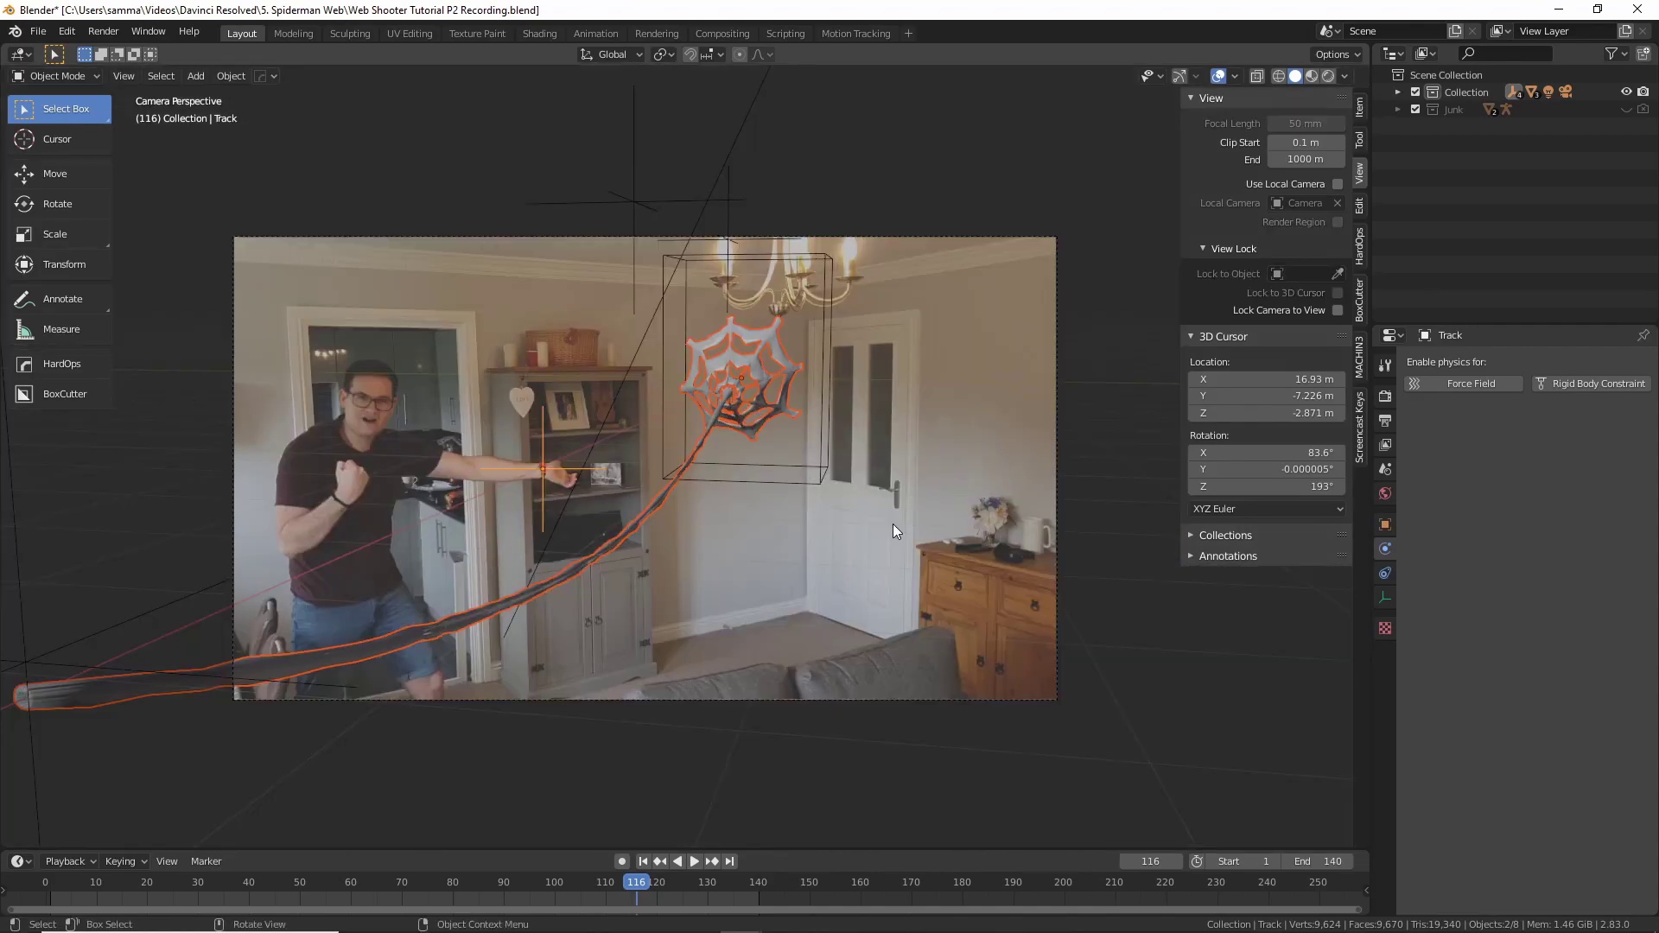
Examine the linked empty's transform values and its place in the scene, ending in the camera view
click(1360, 428)
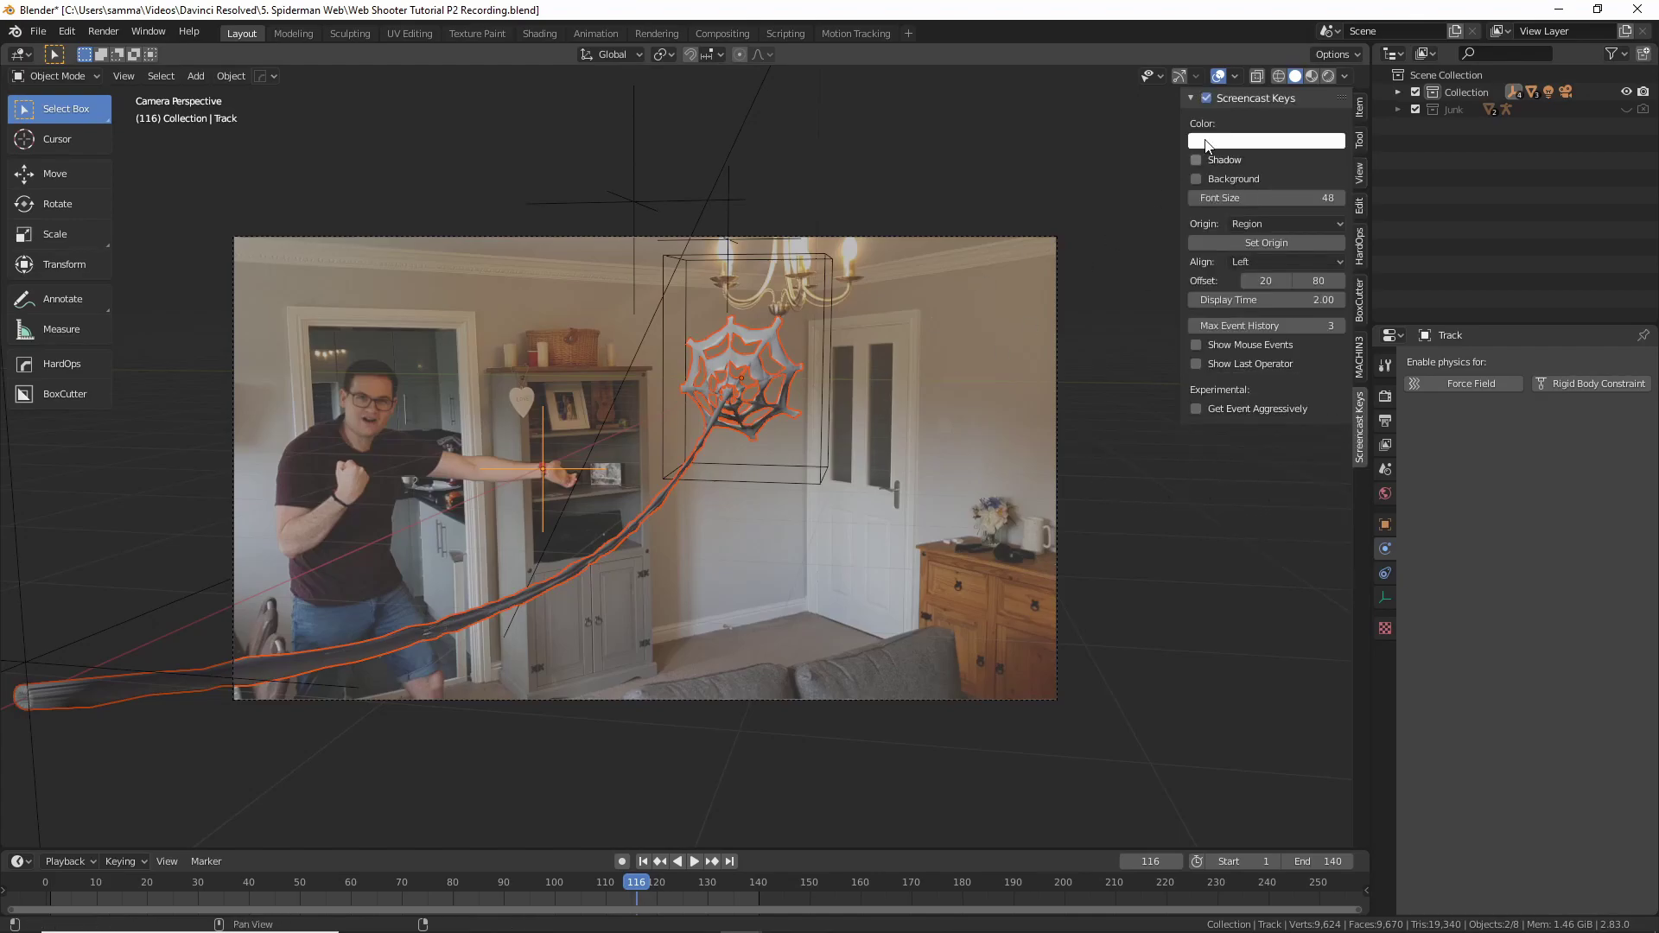
click(1360, 107)
middle_drag(815, 513, 781, 512)
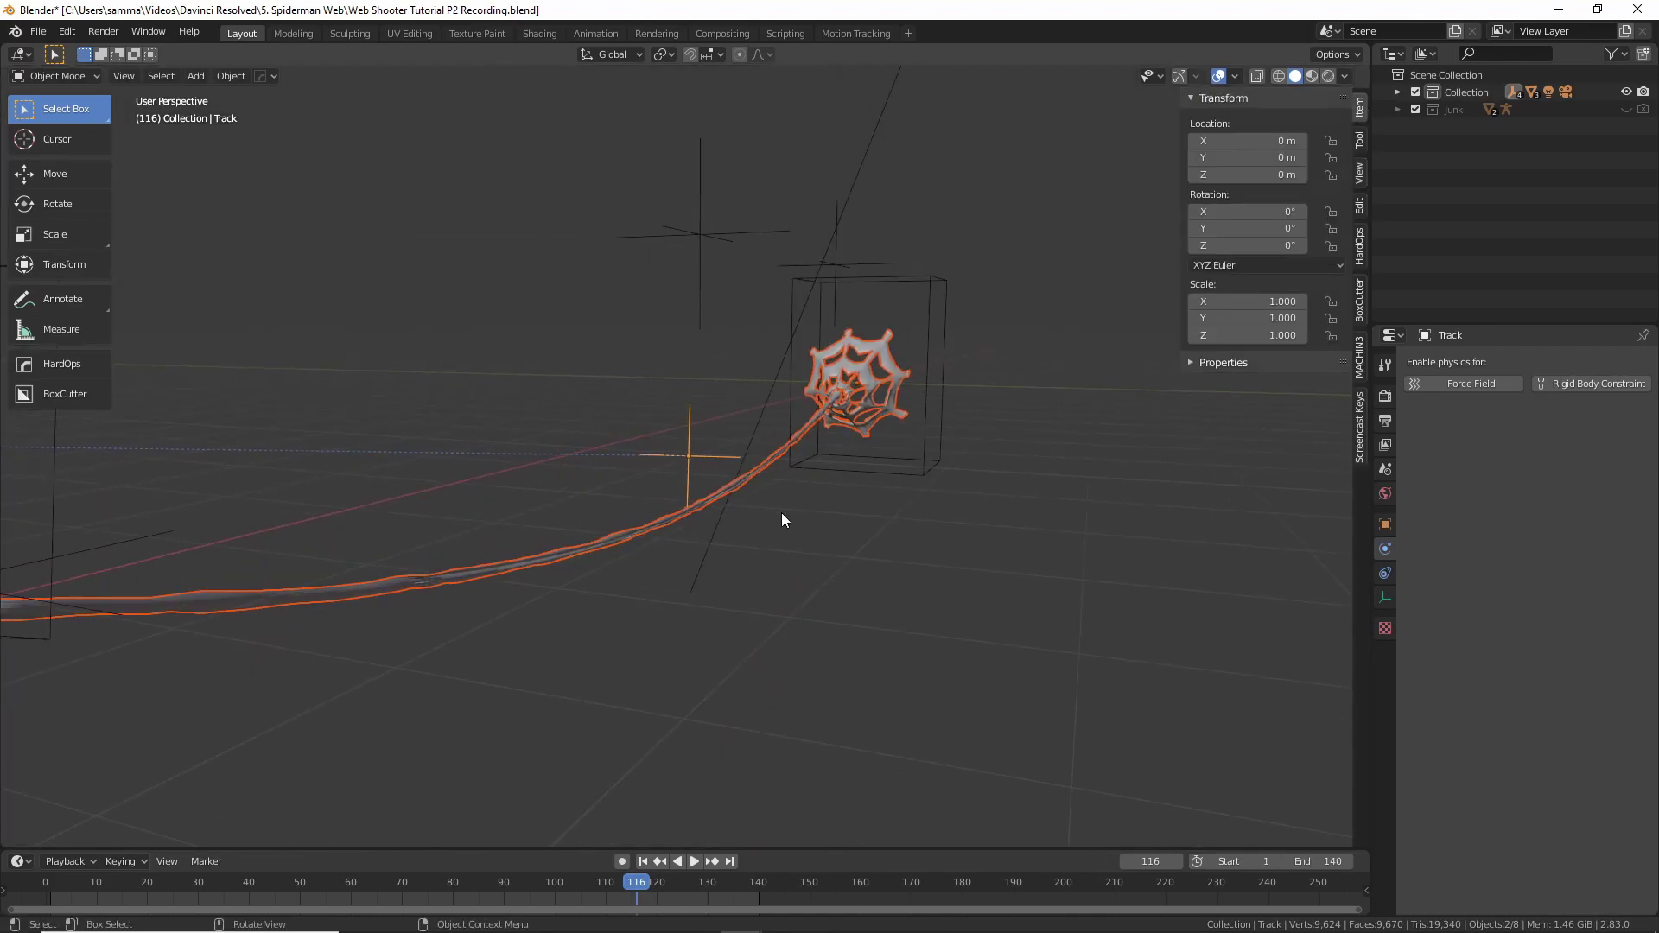
key(KP_0)
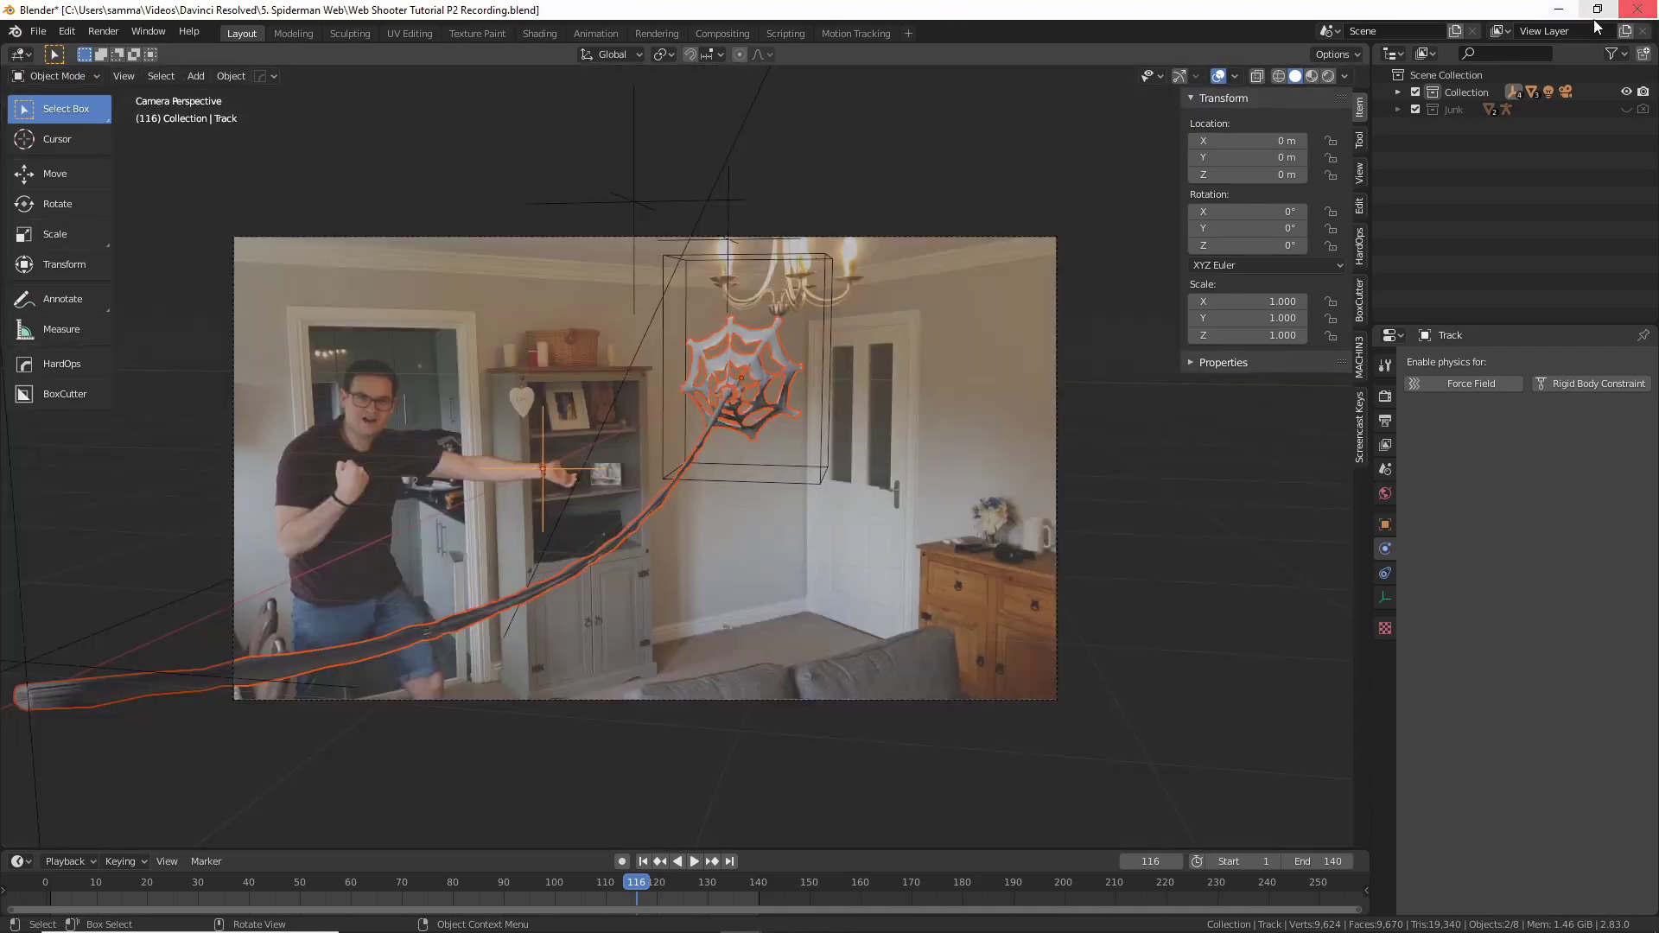
Deselect everything, lock the camera to the view and reposition it so the web stretches from the wrist to the far wall
key(alt+a)
click(1359, 140)
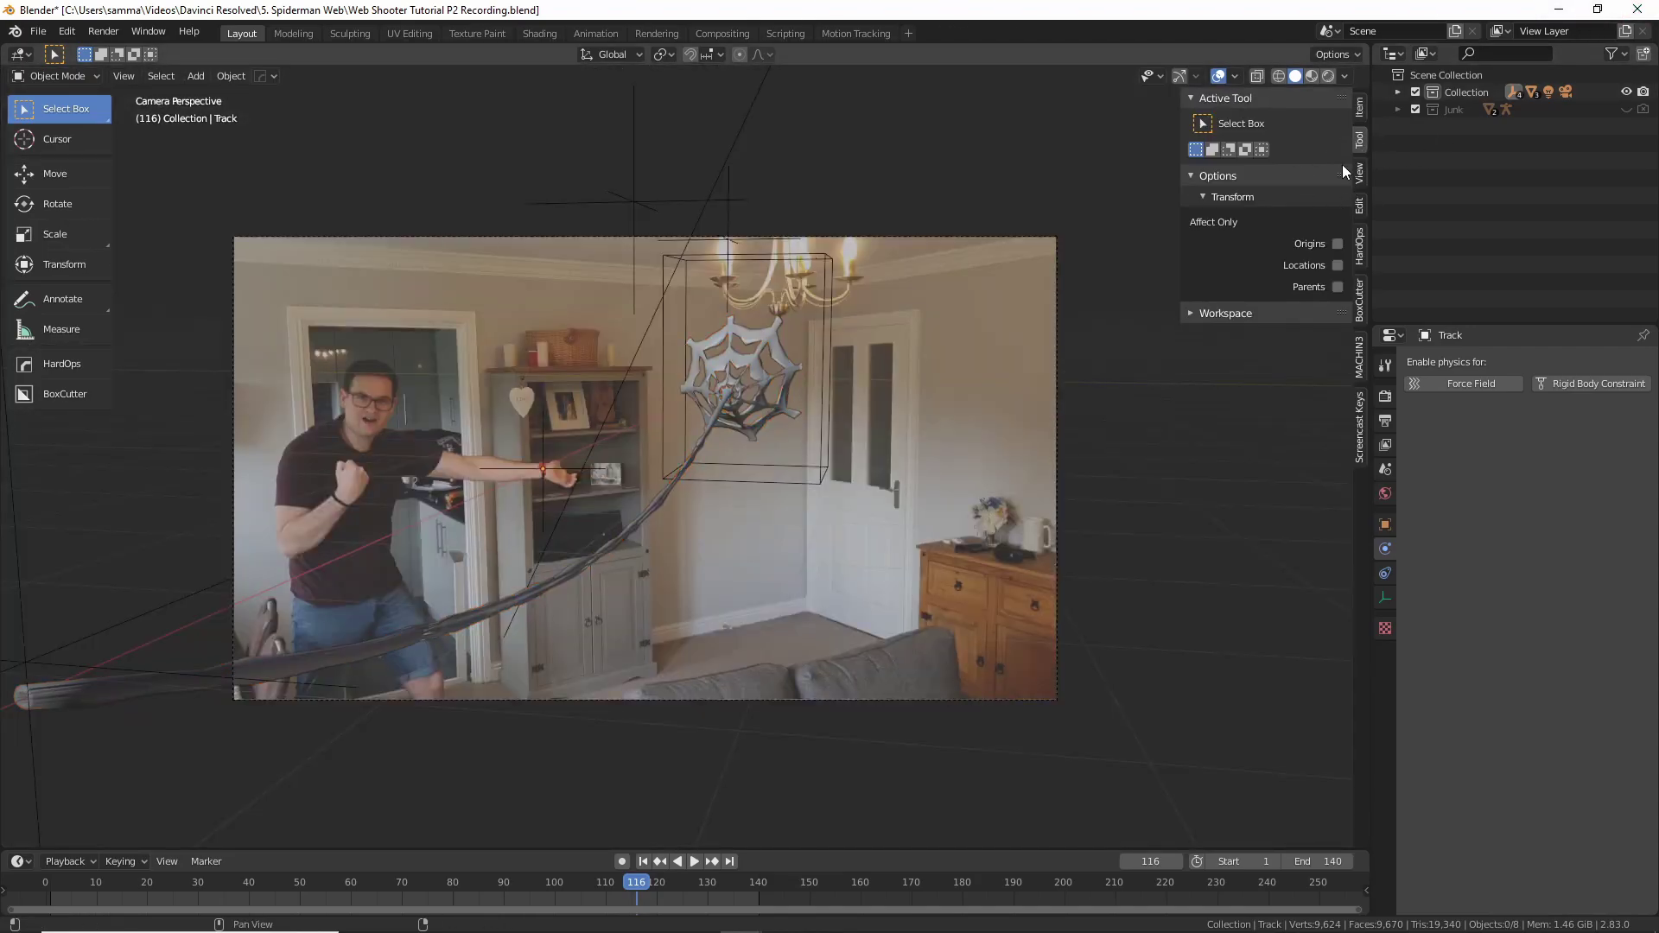
click(1359, 175)
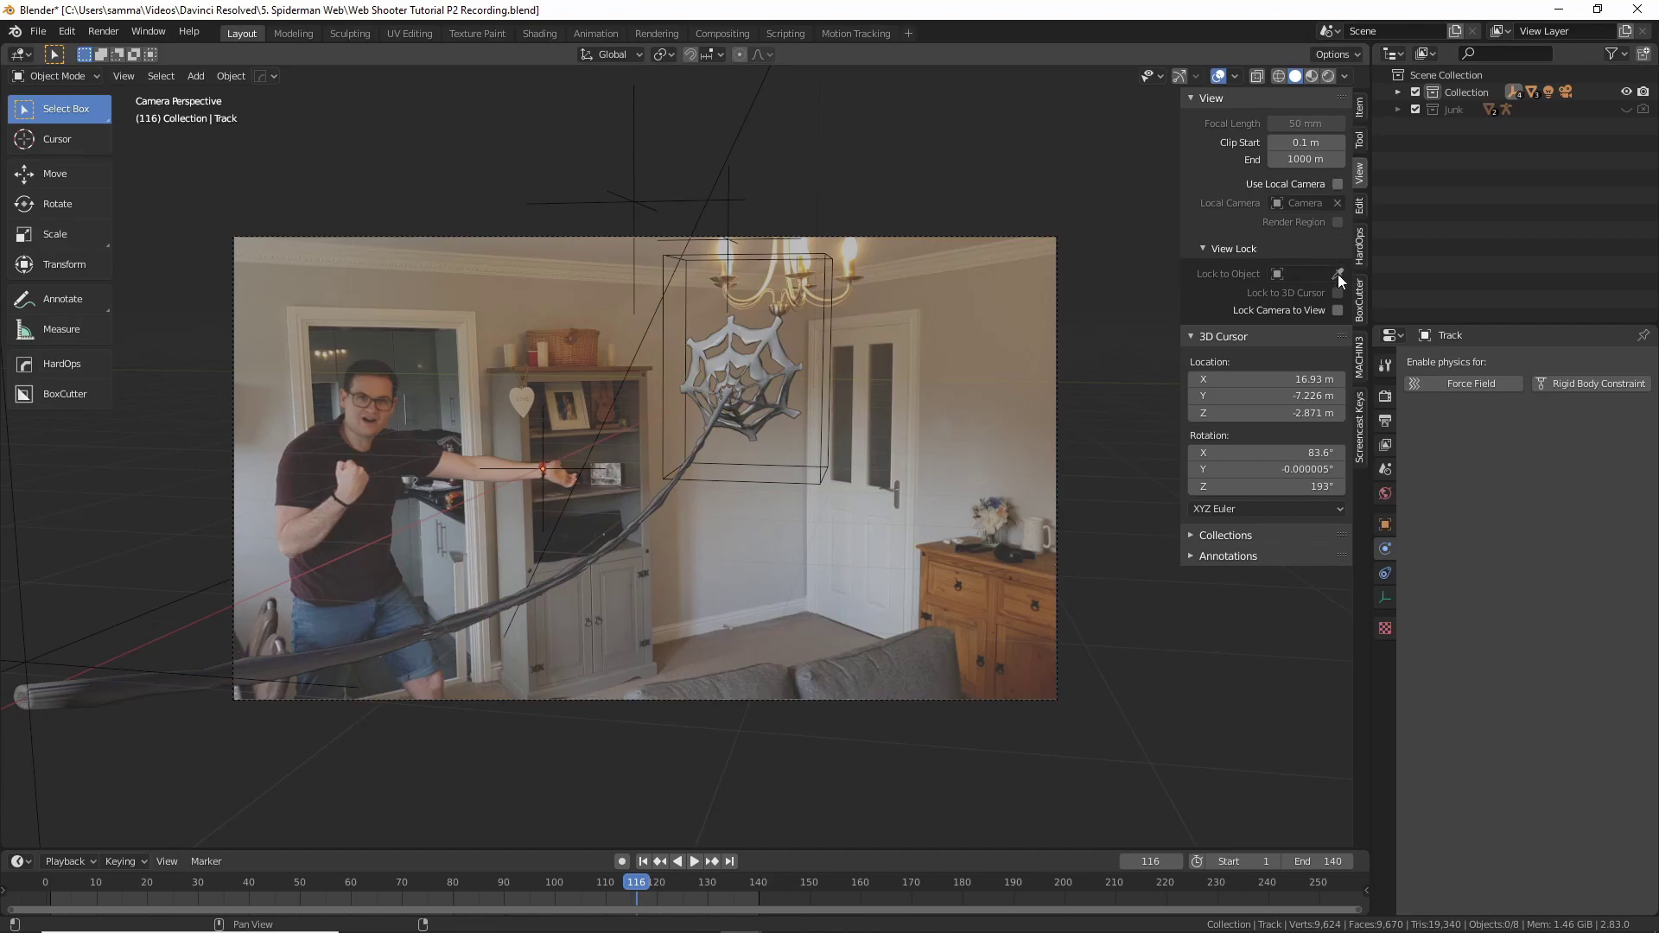
click(1338, 310)
middle_drag(931, 367, 852, 448)
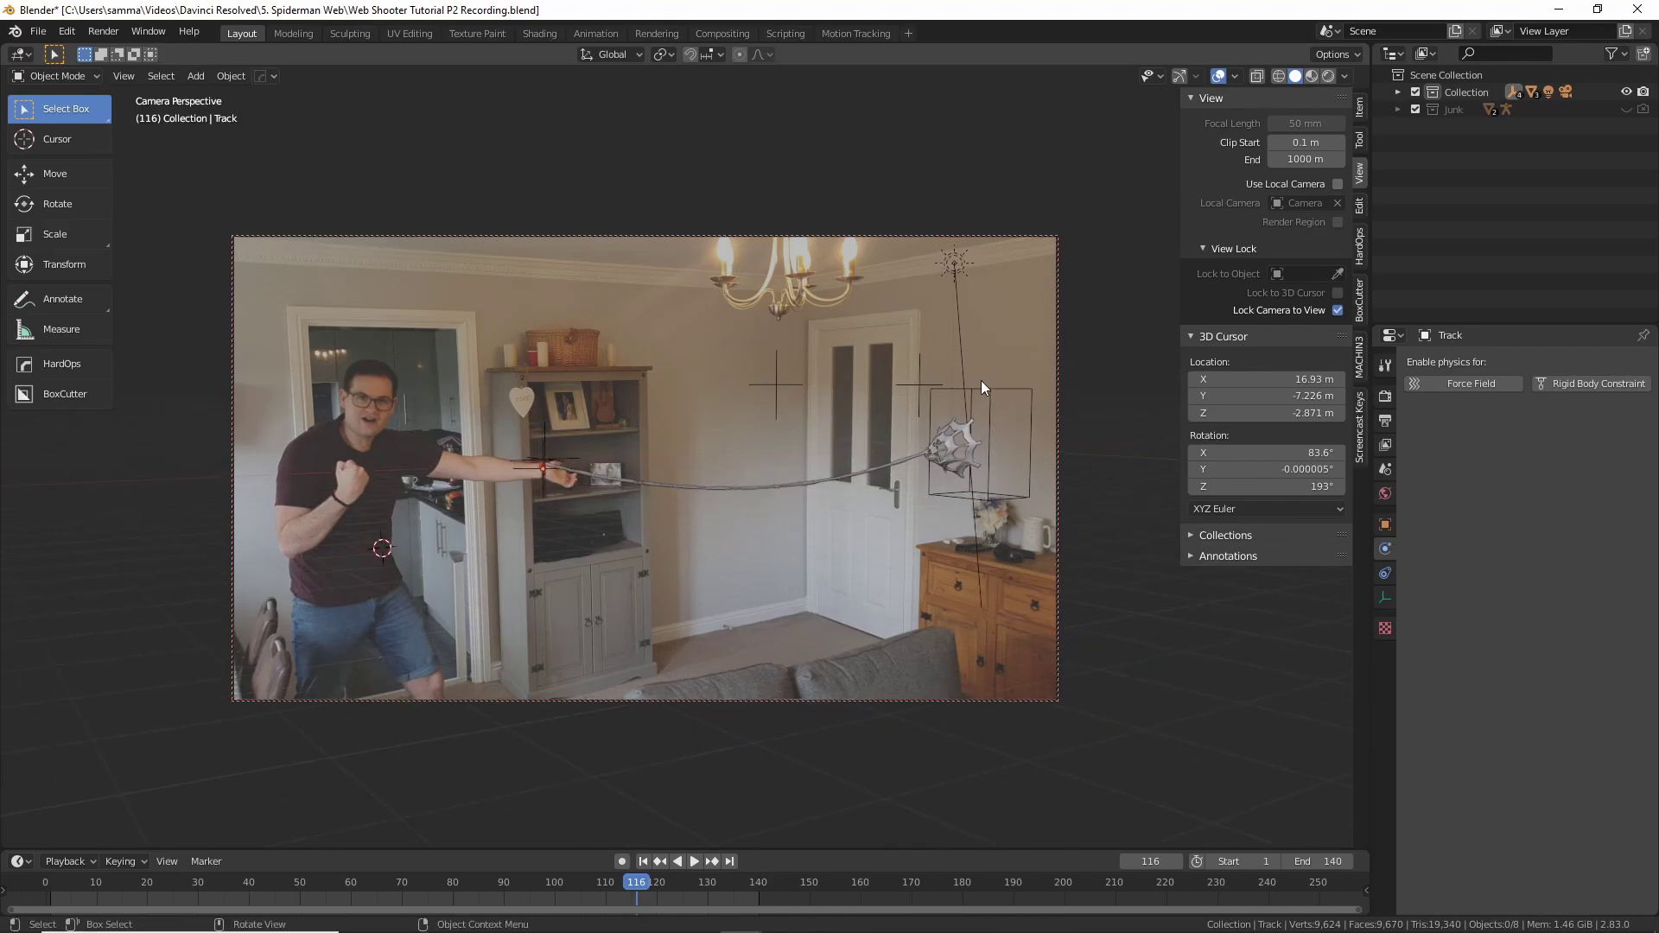
middle_drag(963, 421, 836, 471)
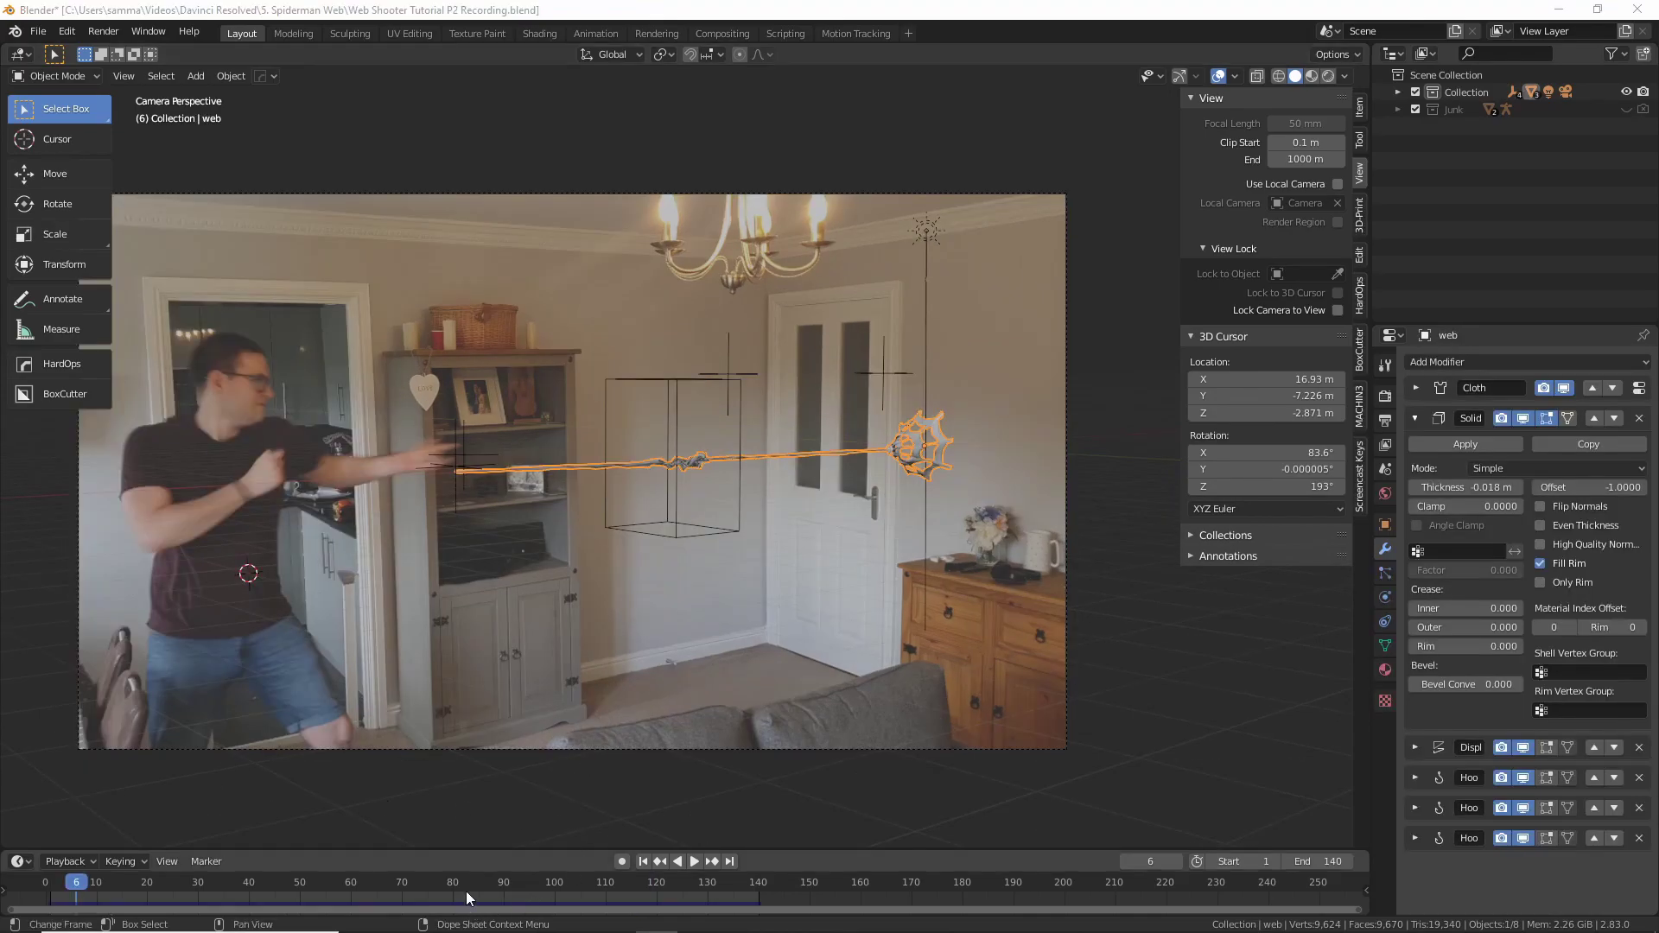
Play and scrub between frames 4 and 8 to examine how the collision cube travels along the web, ending with the web selected
key(space)
drag(94, 887, 66, 918)
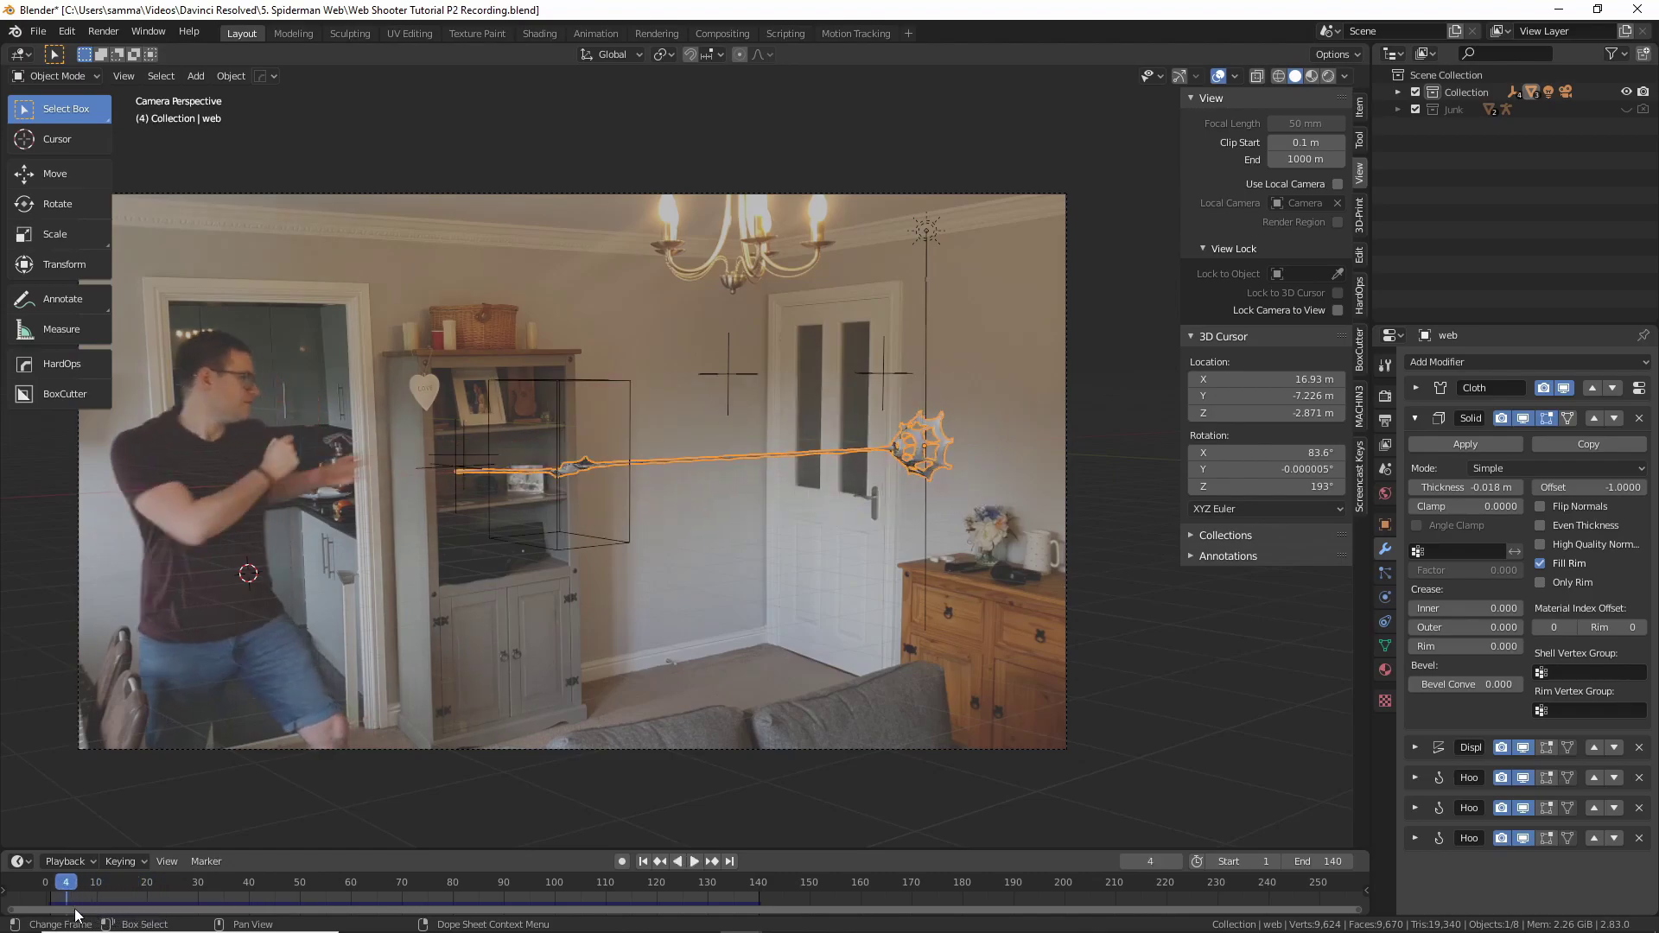
click(554, 541)
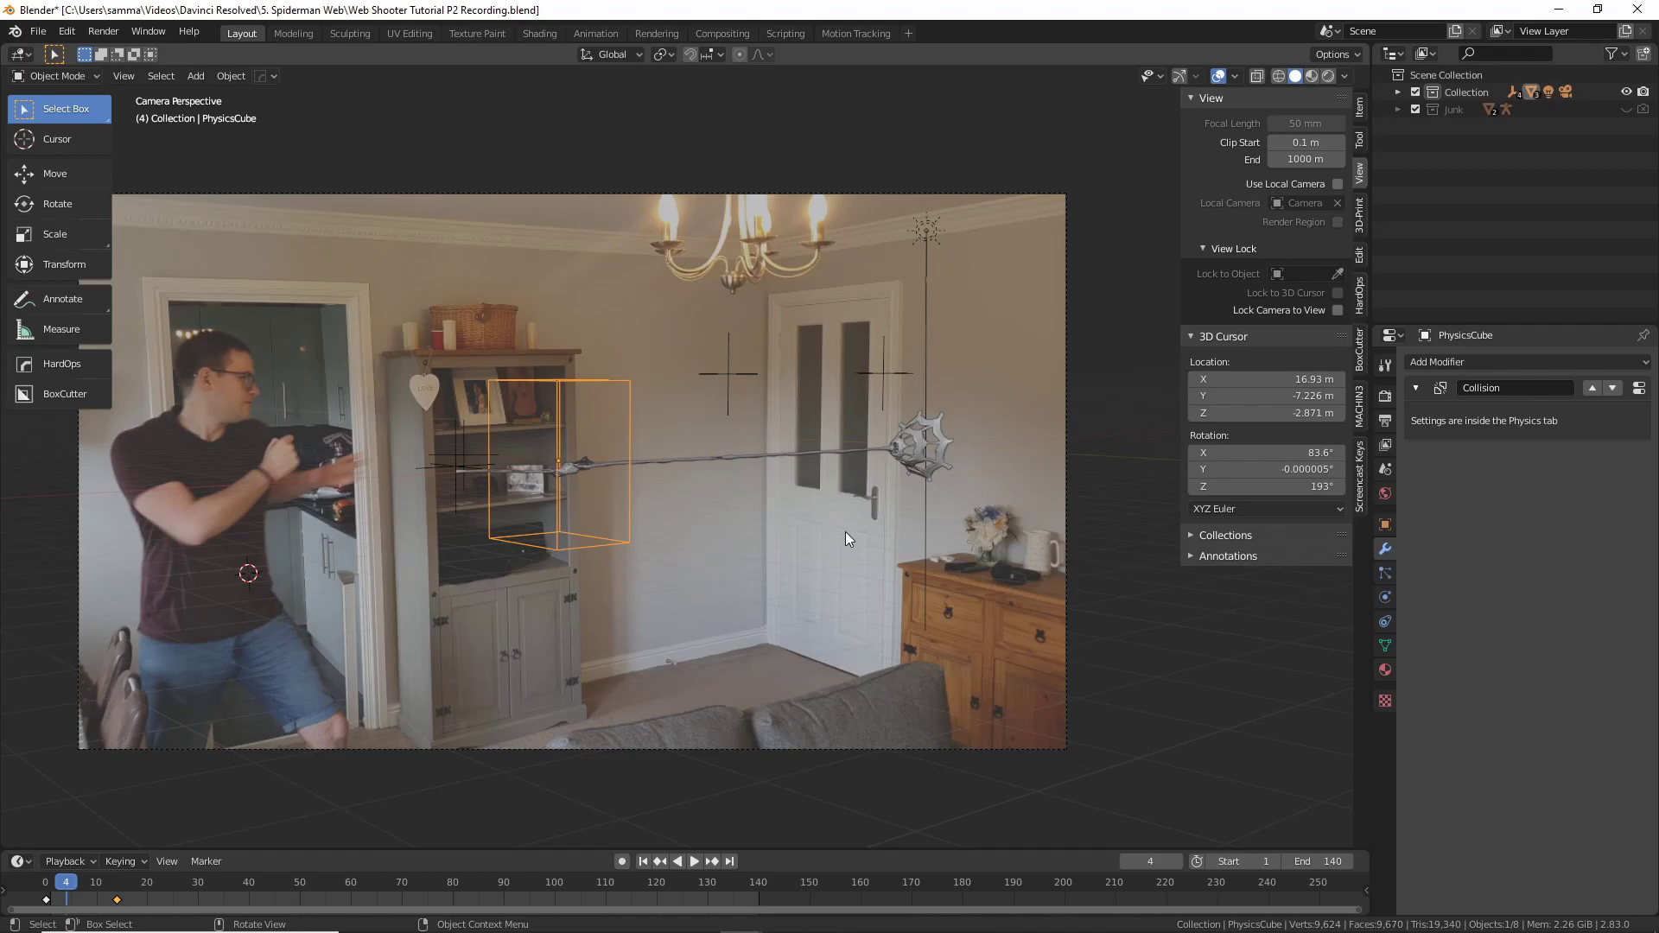
scroll(621, 513, up, 4)
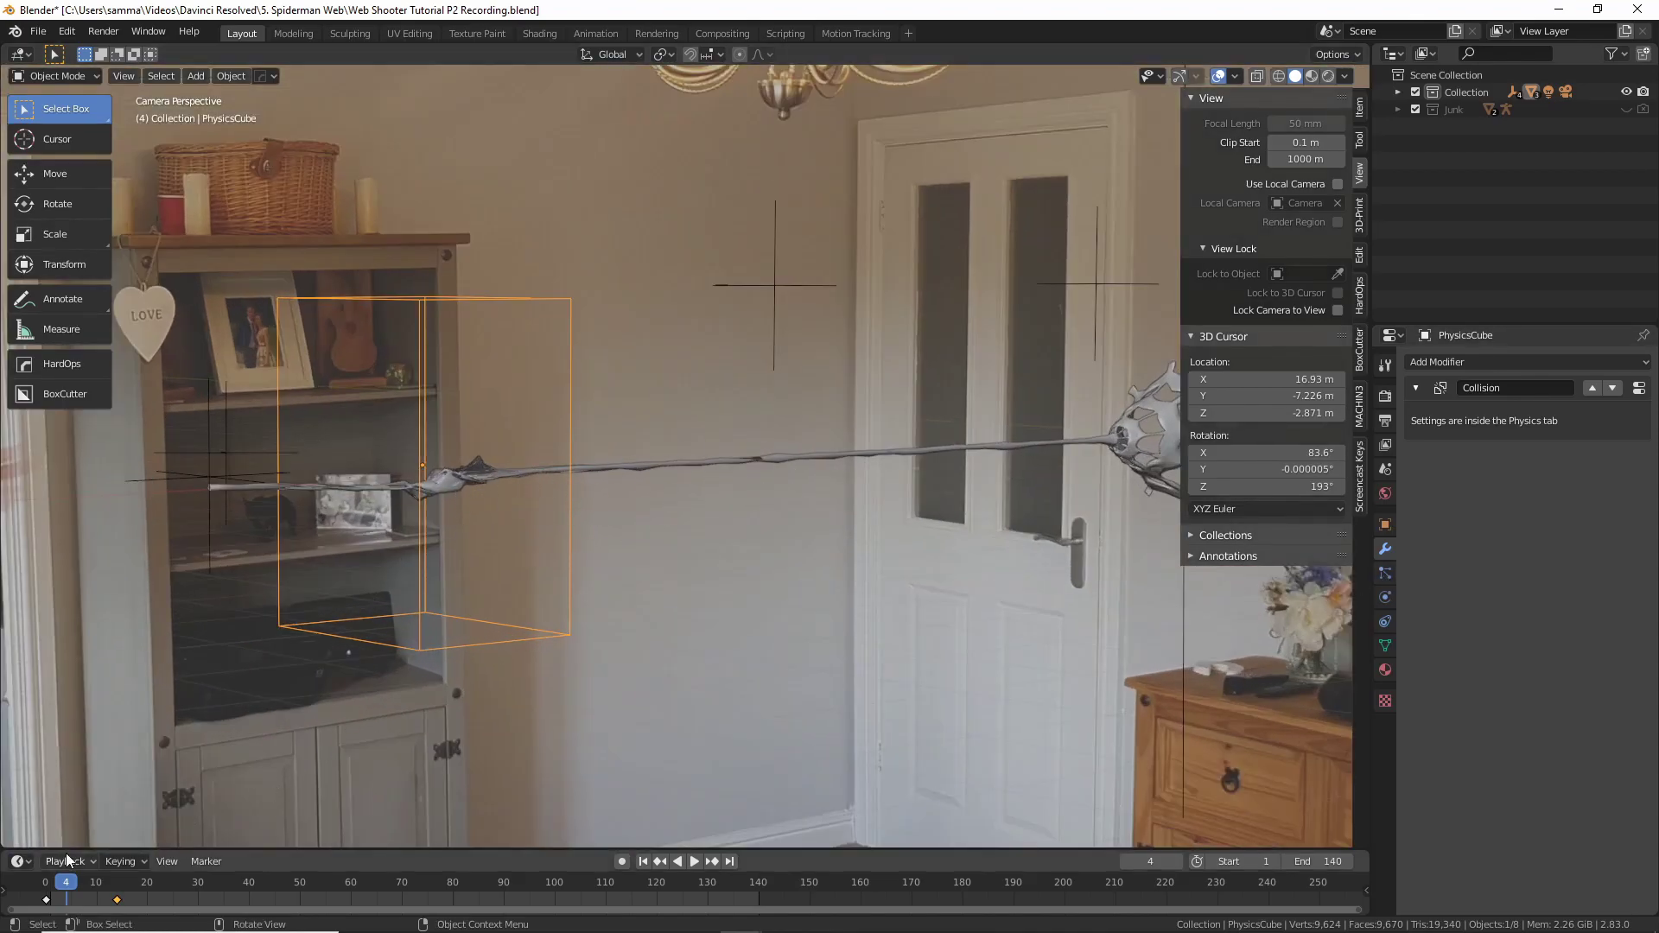
mouse_move(65, 885)
mouse_down()
mouse_move(115, 887)
mouse_move(46, 885)
mouse_move(86, 866)
mouse_up()
scroll(864, 382, down, 2)
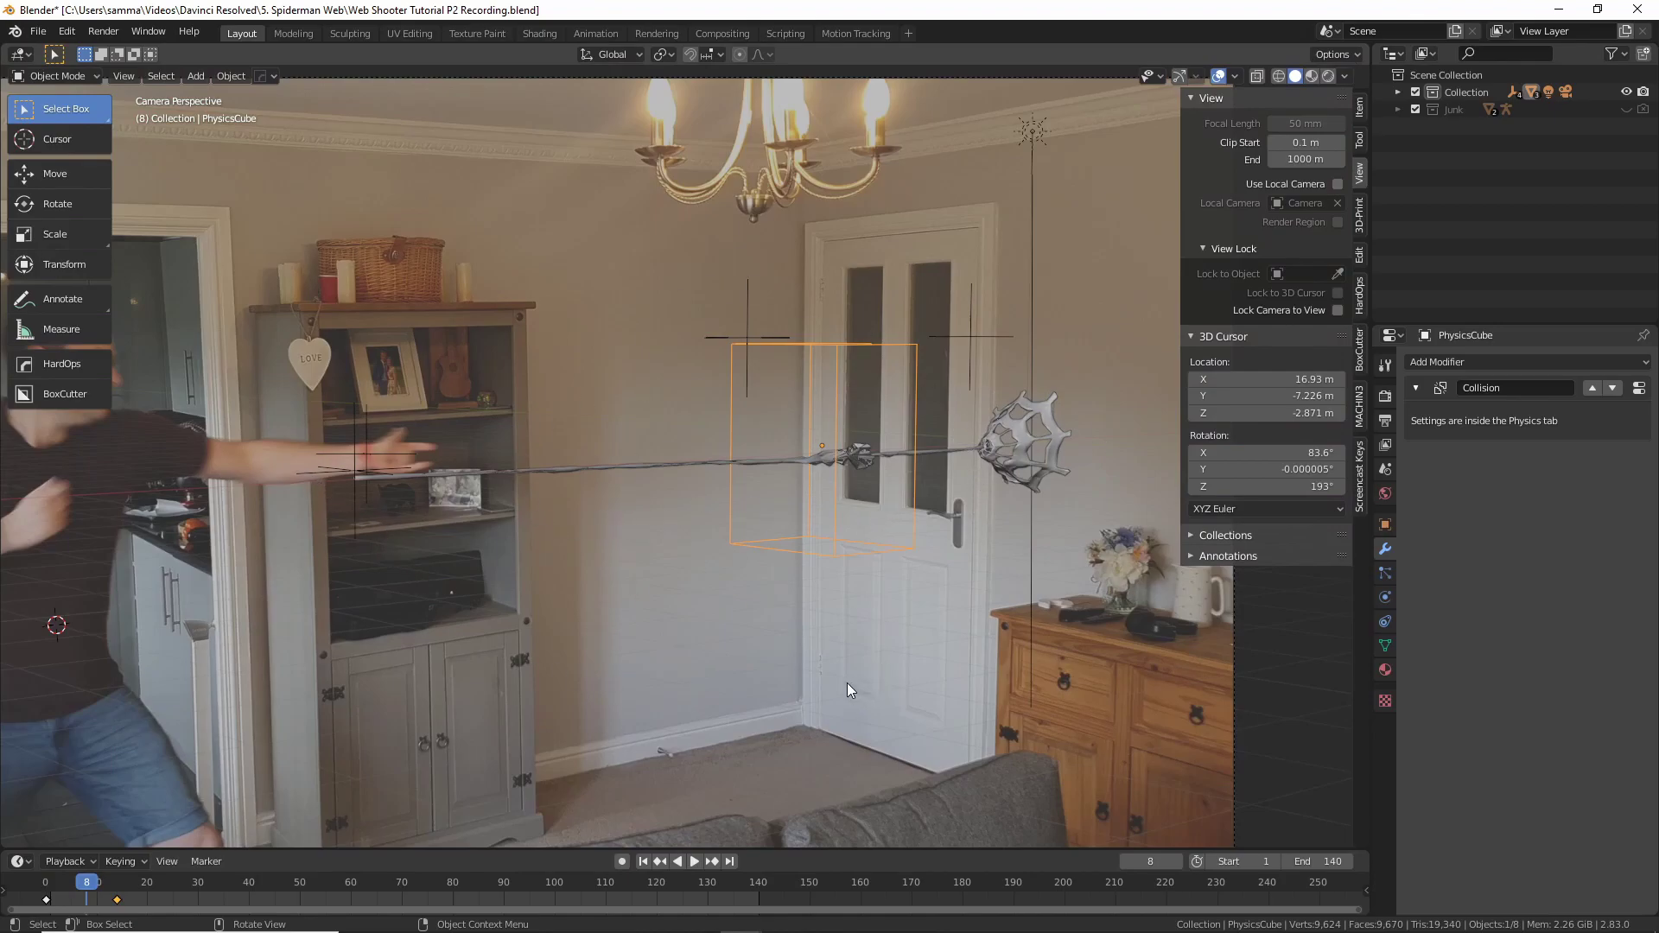
click(1024, 451)
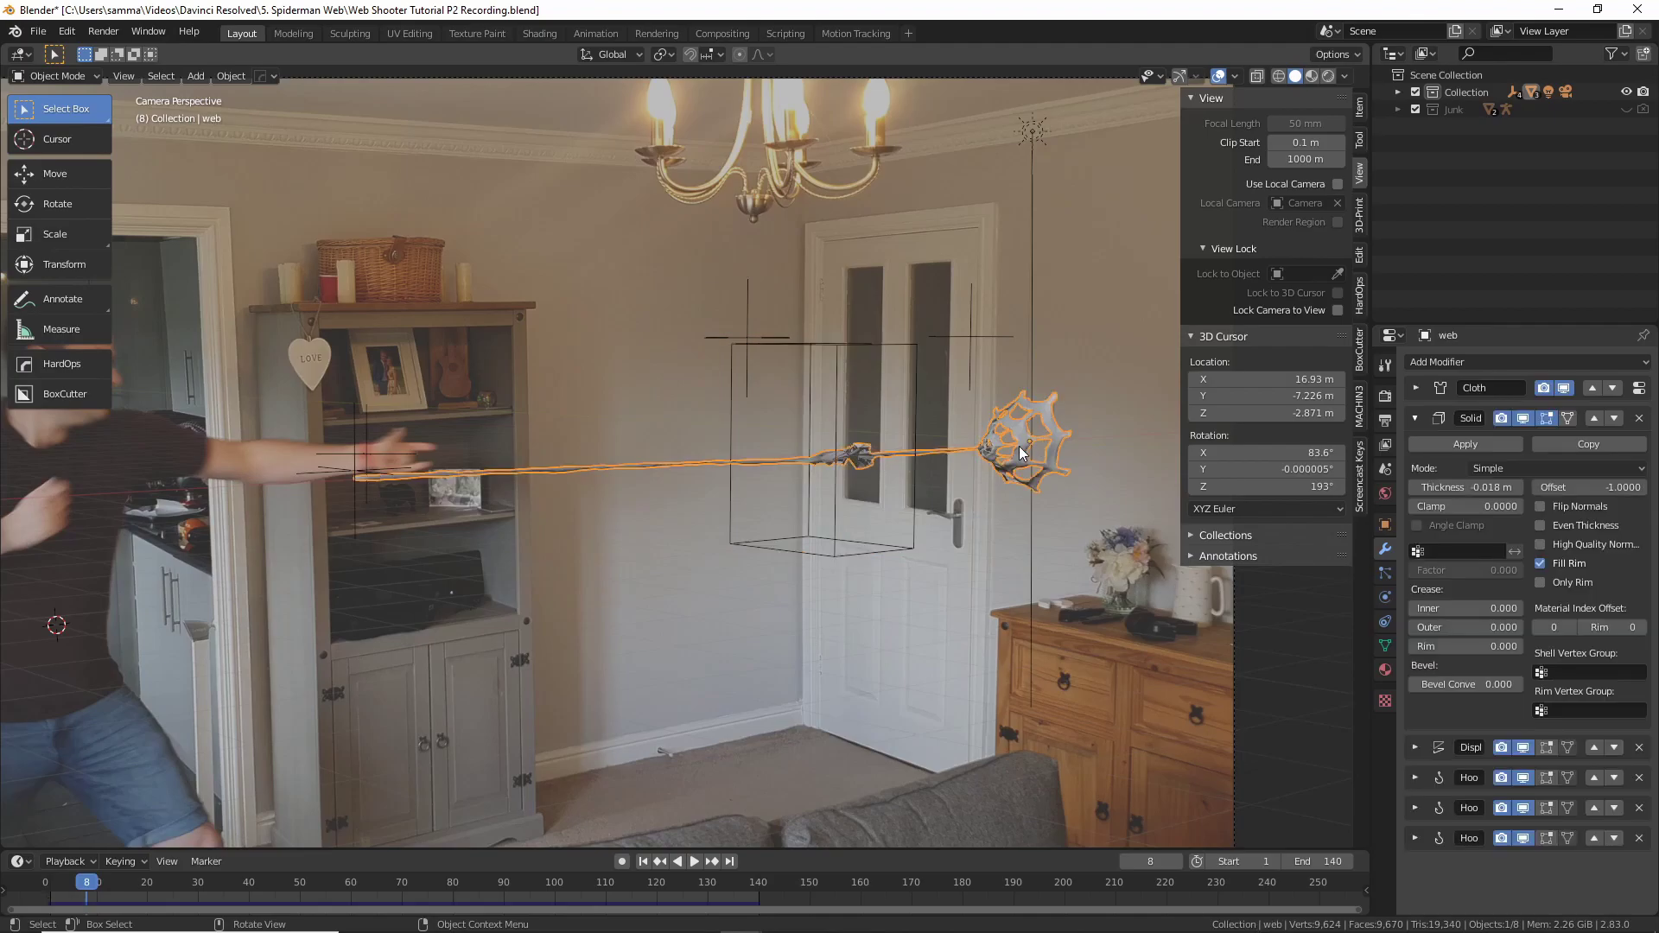
scroll(921, 434, down, 1)
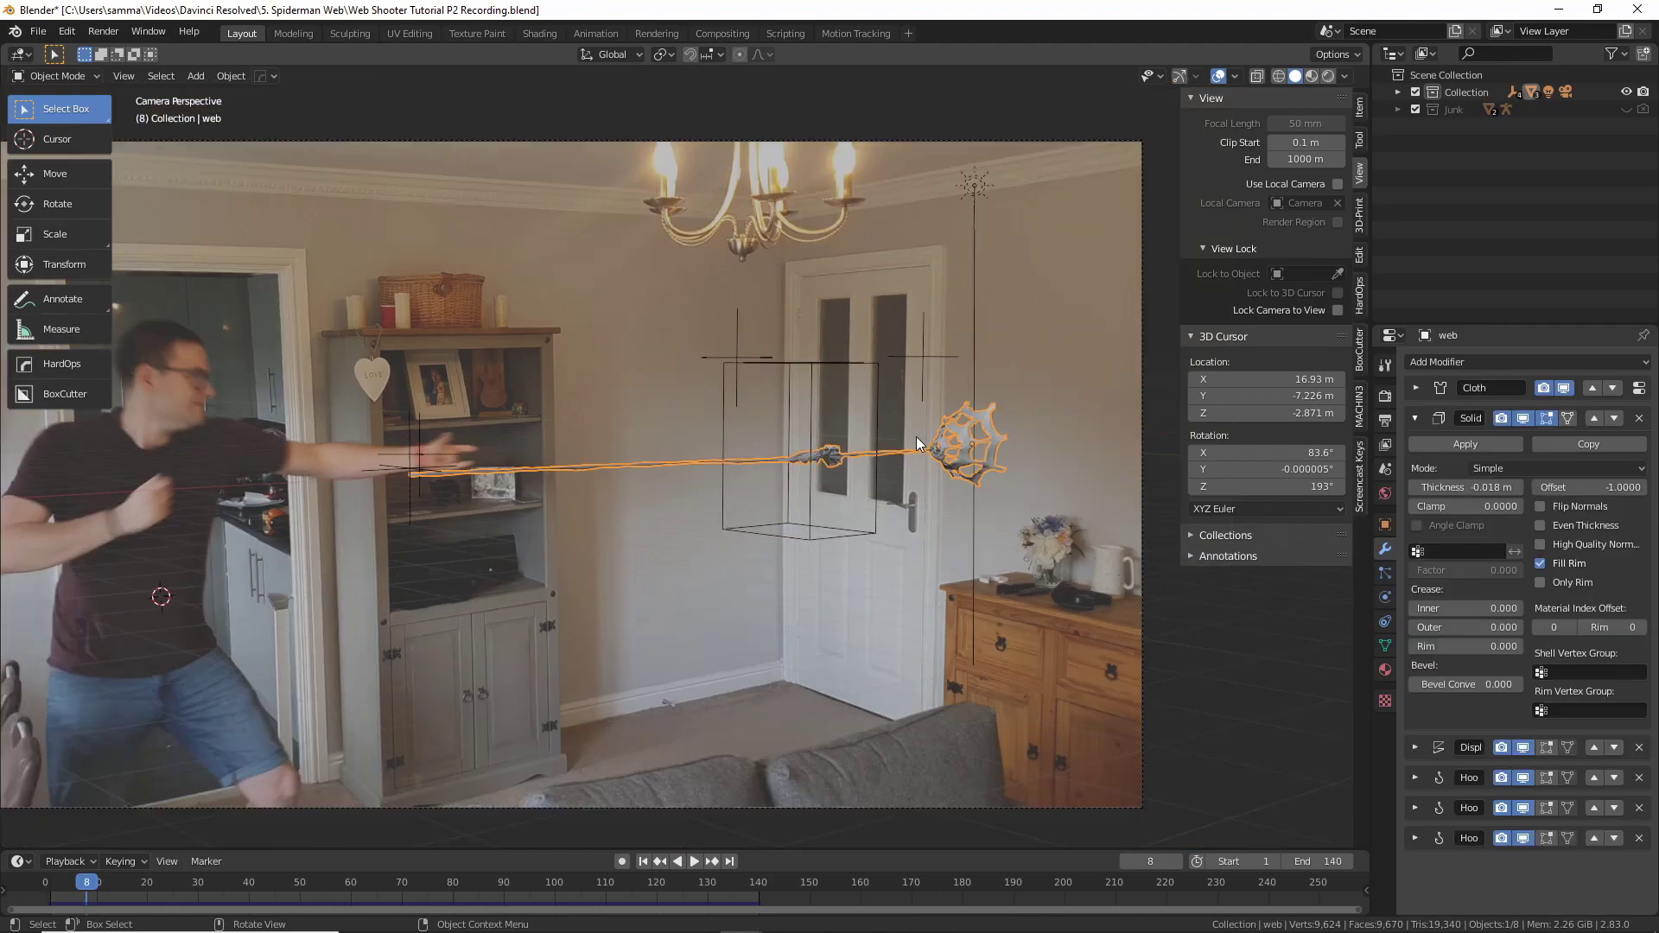
Search the add-on preferences for "mdd" and check that the NewTek MDD format add-on is enabled
click(66, 31)
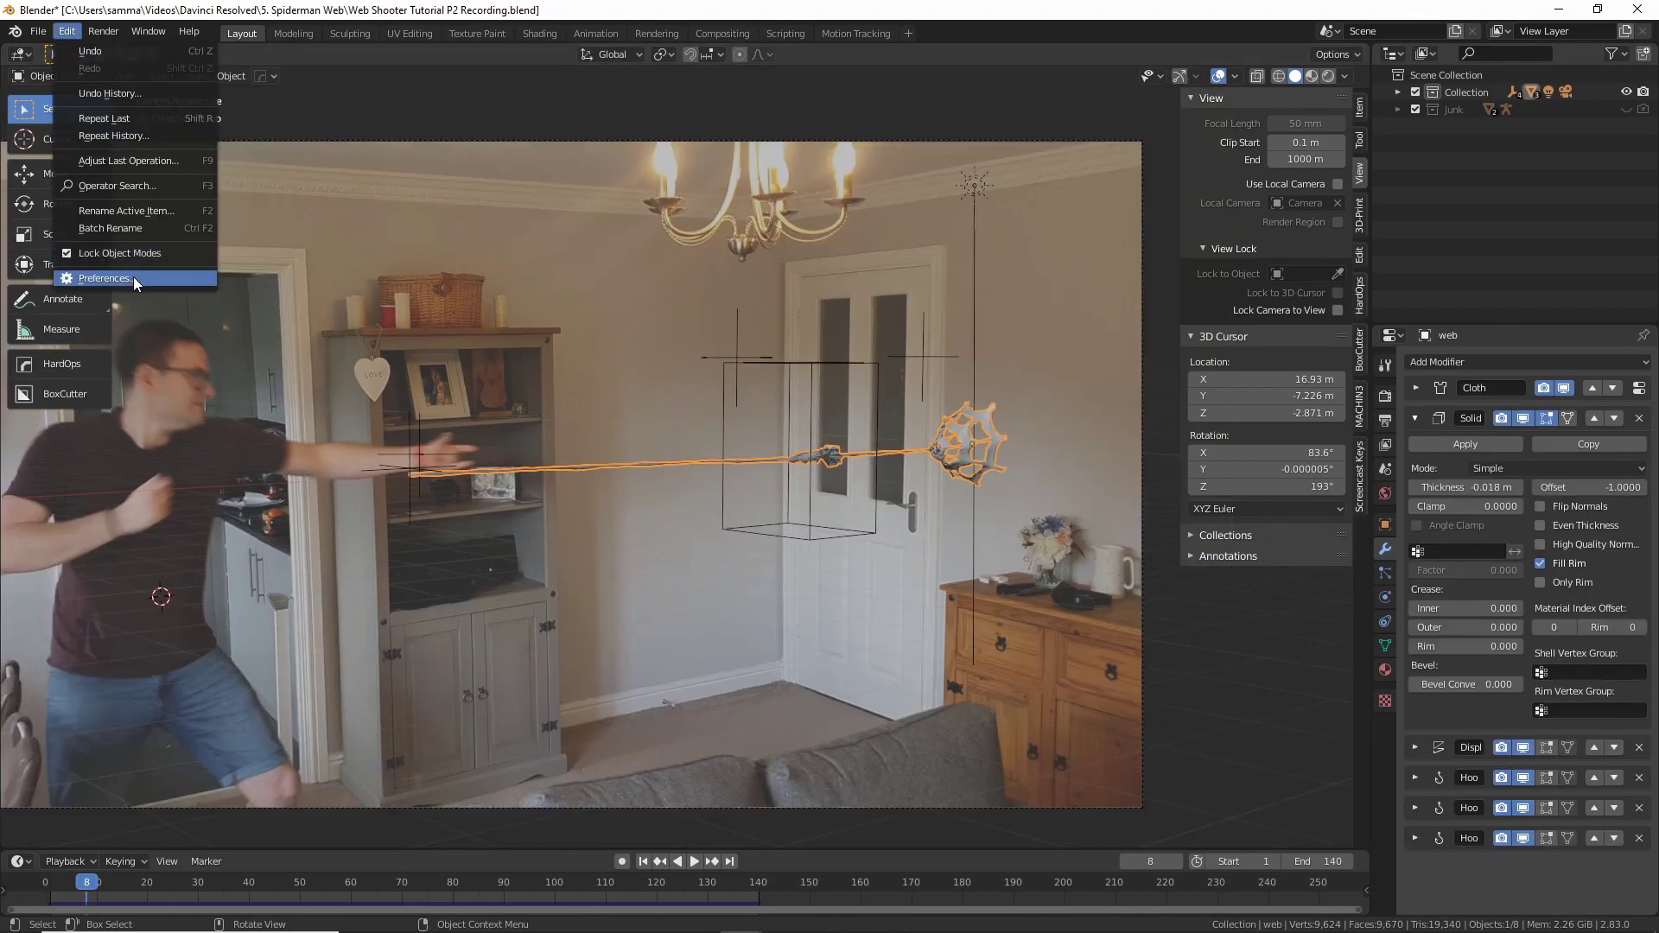
click(95, 281)
click(511, 117)
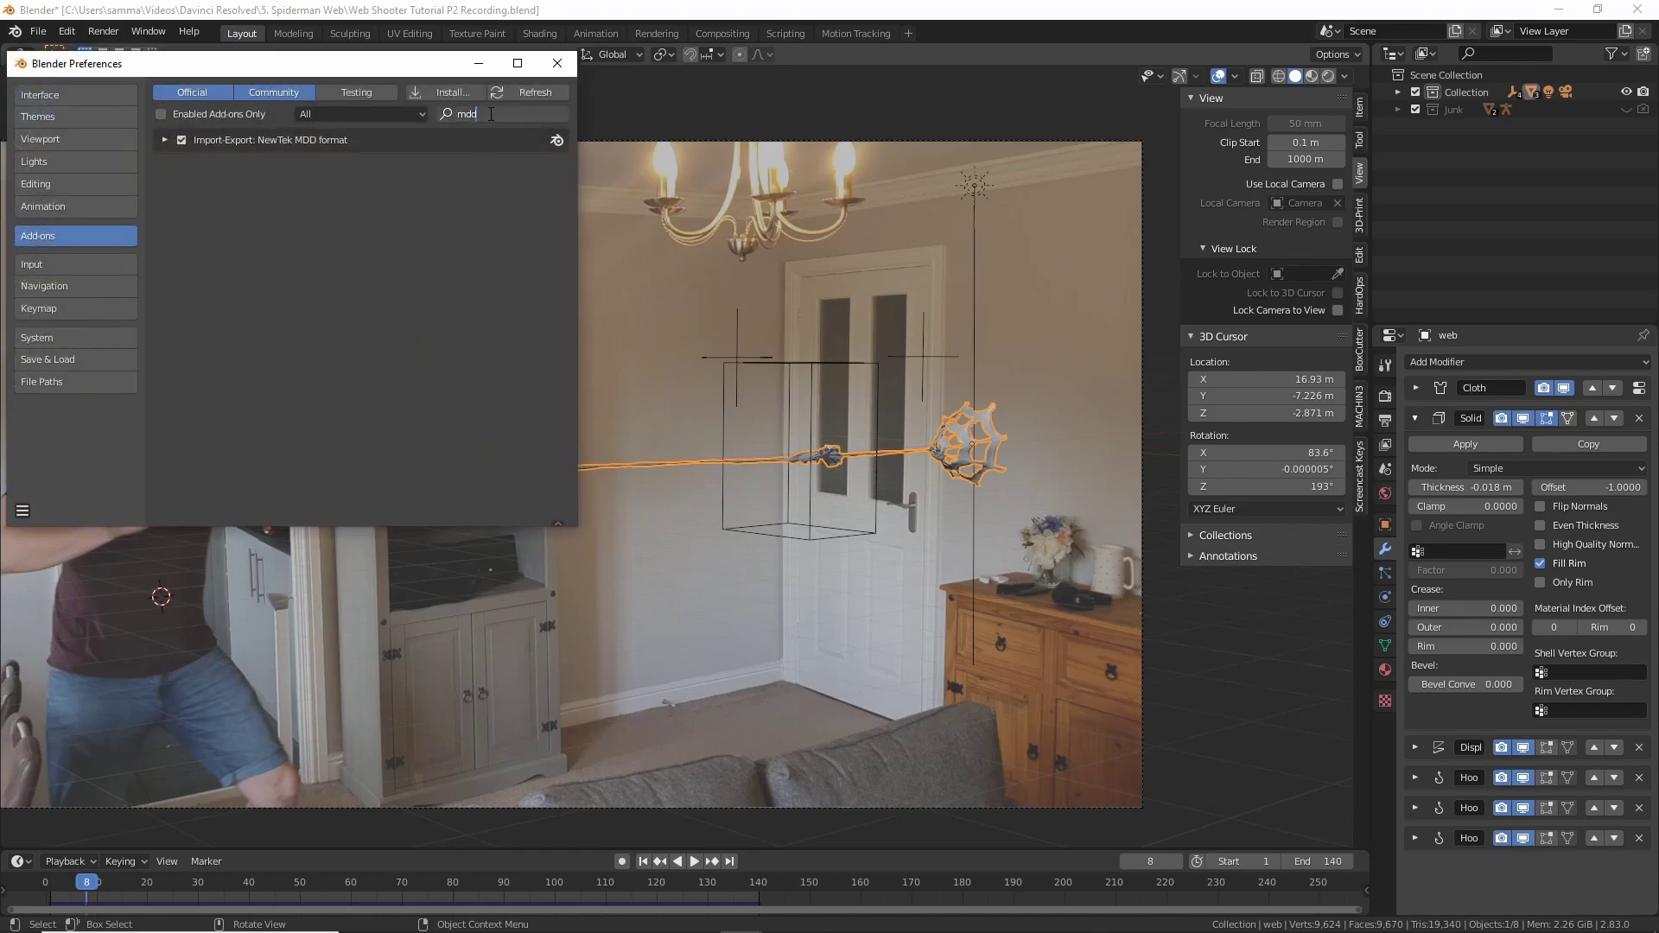
key(Return)
click(165, 140)
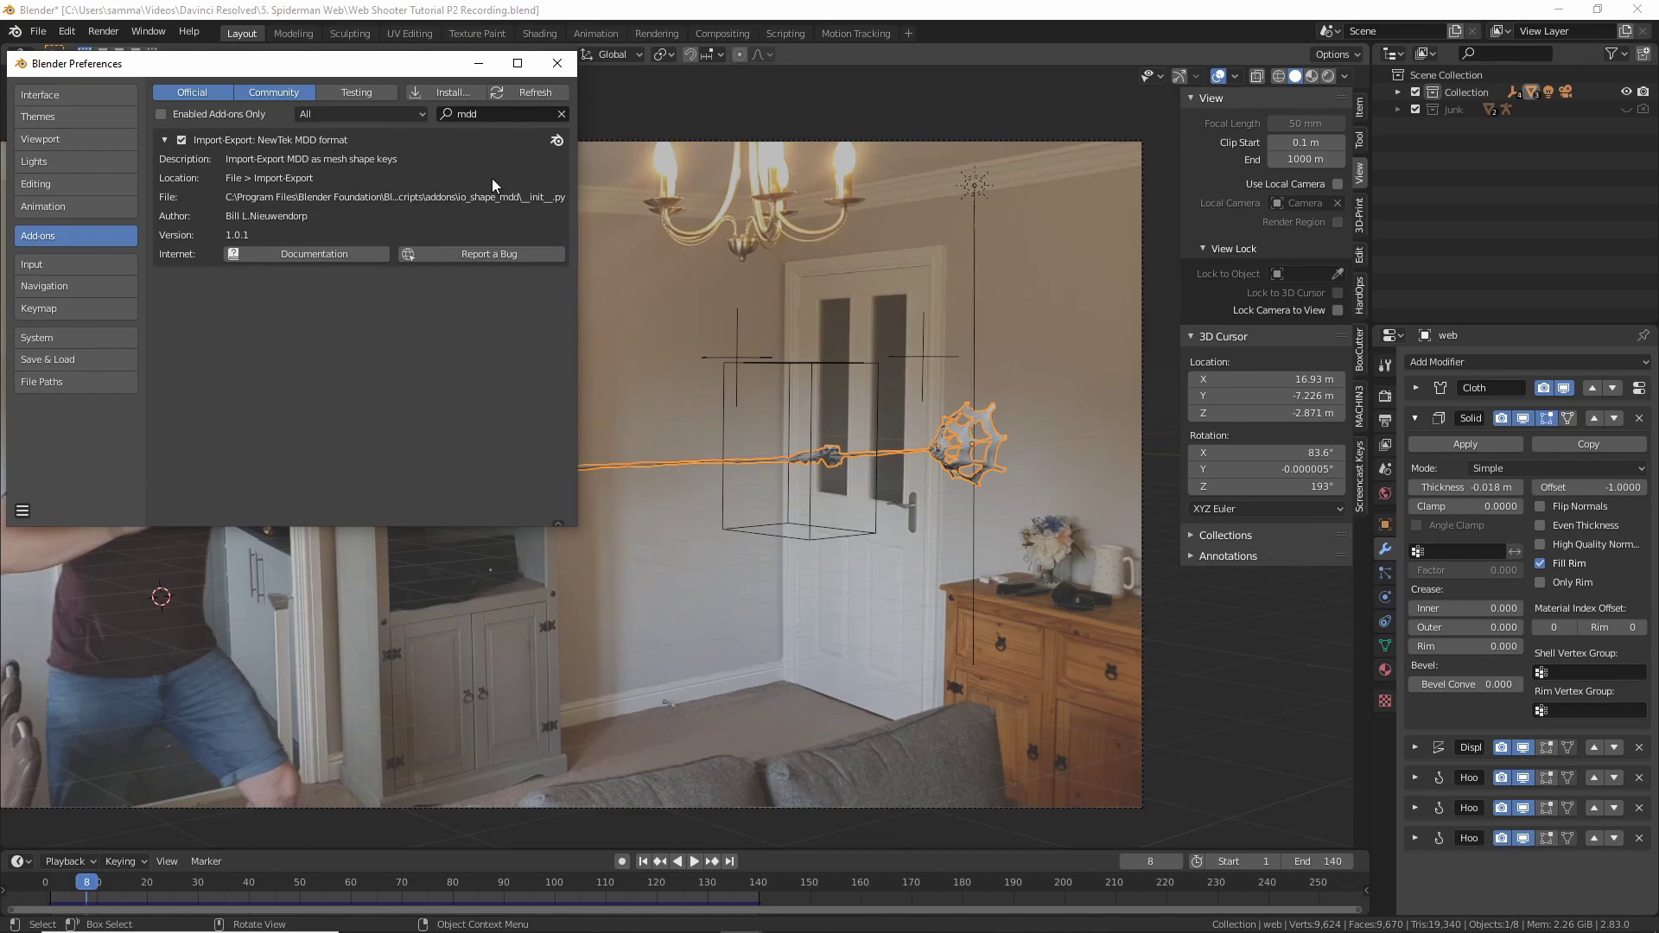
click(556, 63)
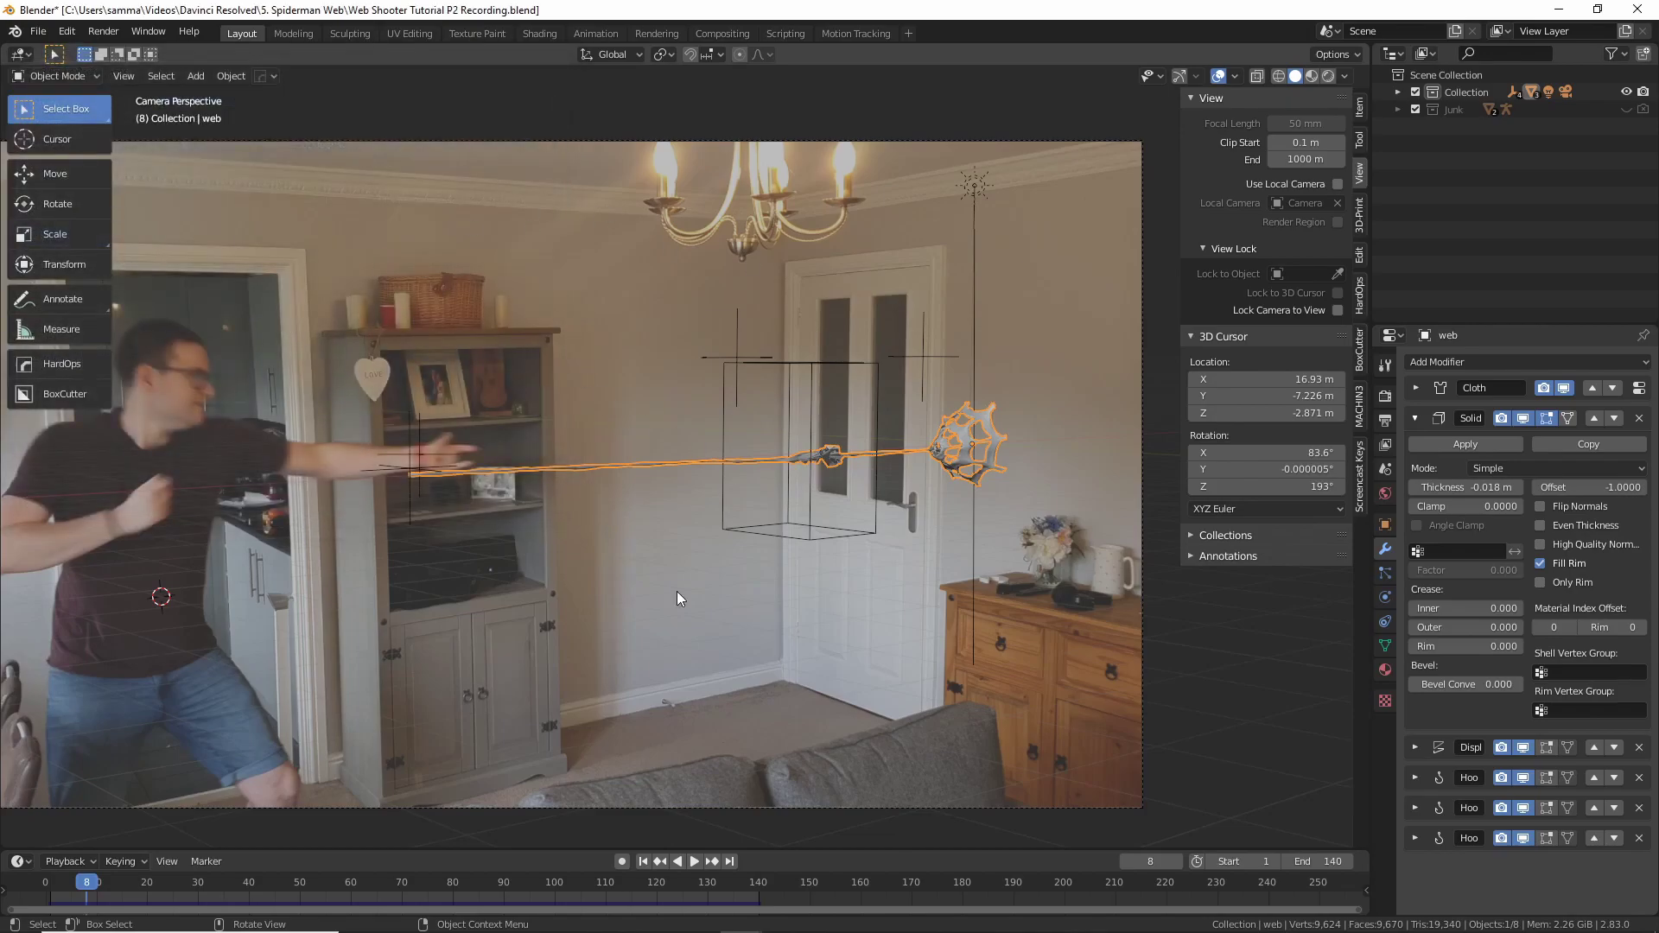
Export the selected web as a Lightwave Point Cache named Web Shooter Tutorial P2 Recording.mdd on the Desktop, covering frames 1 to 140
click(809, 562)
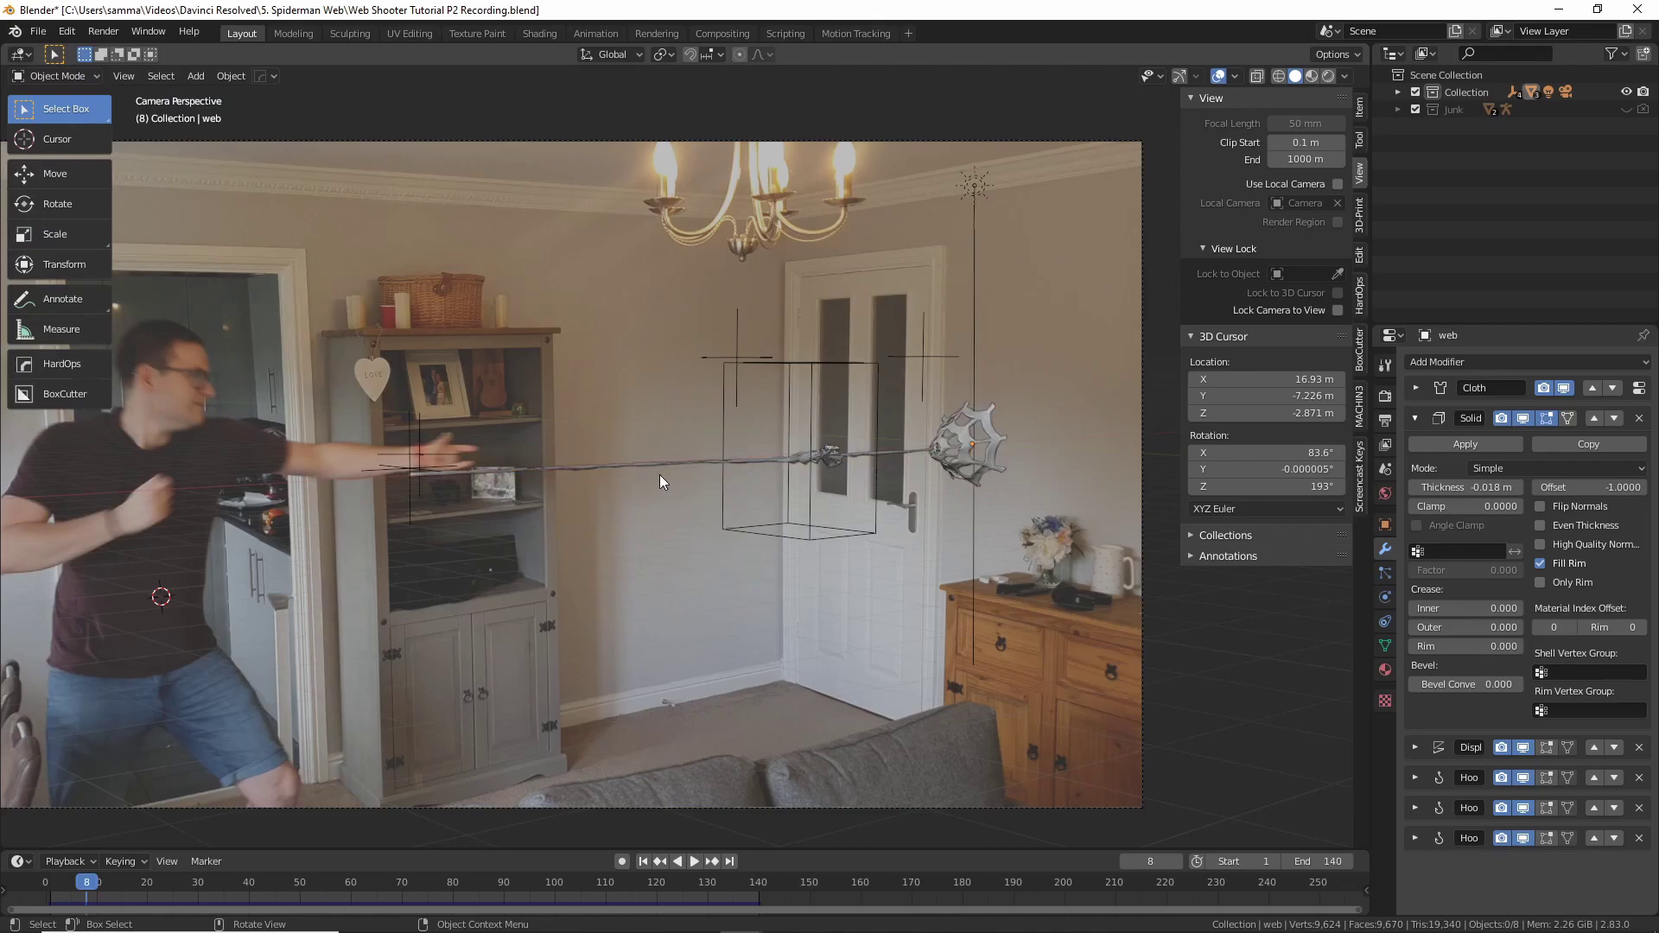
click(640, 465)
scroll(695, 470, up, 3)
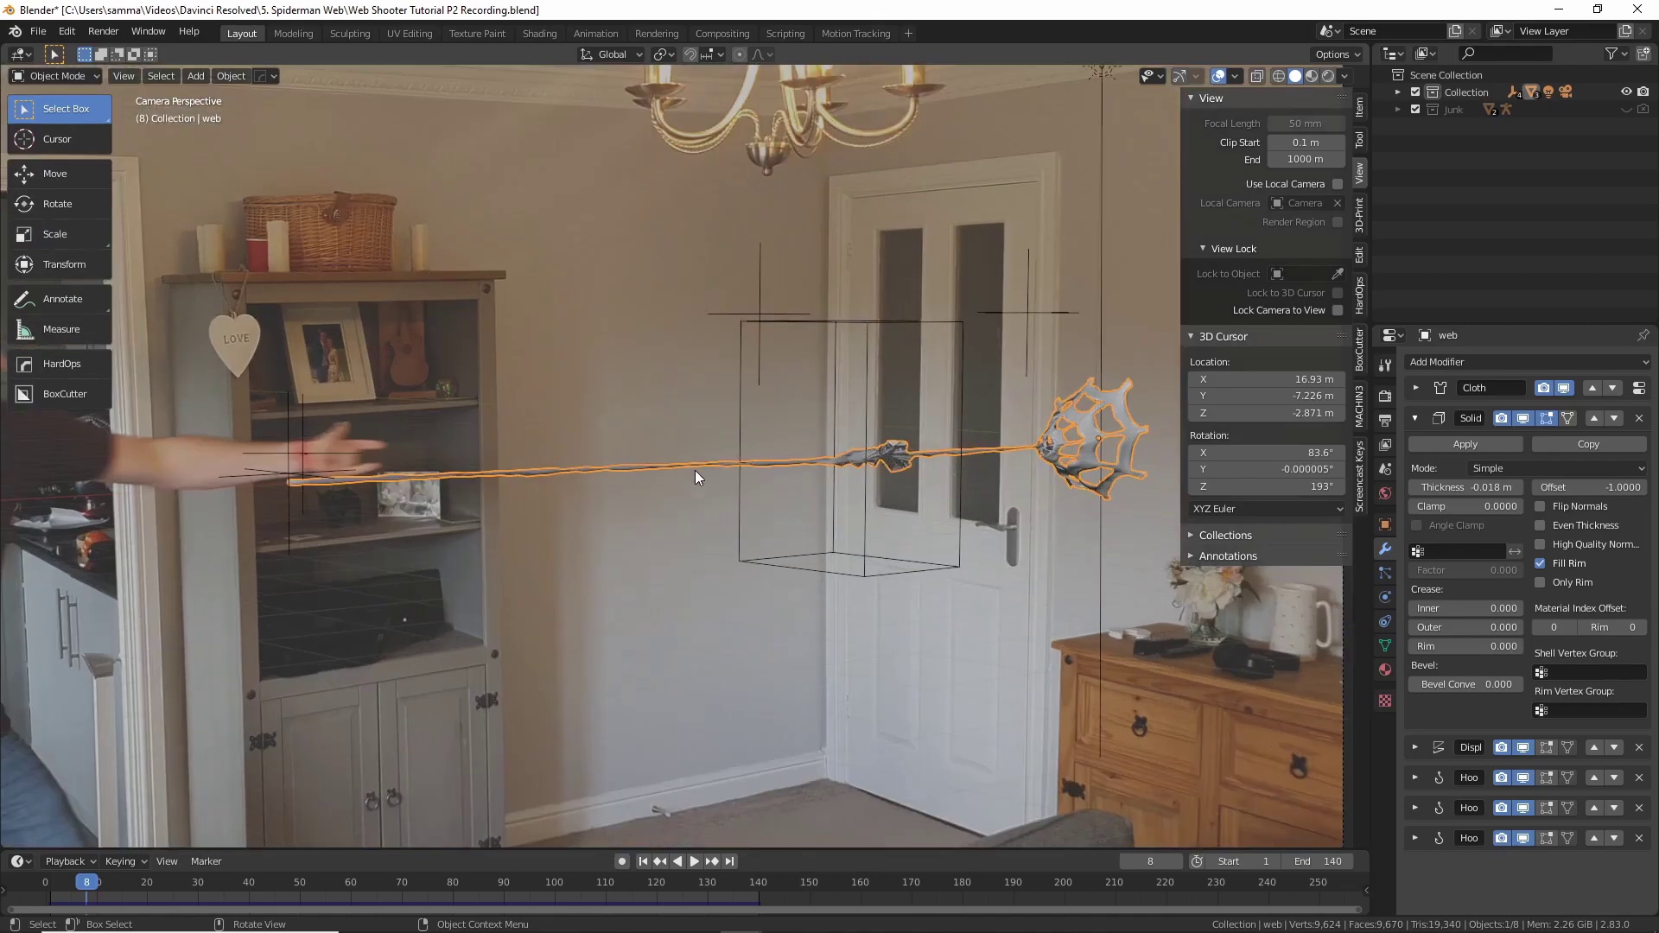
click(38, 31)
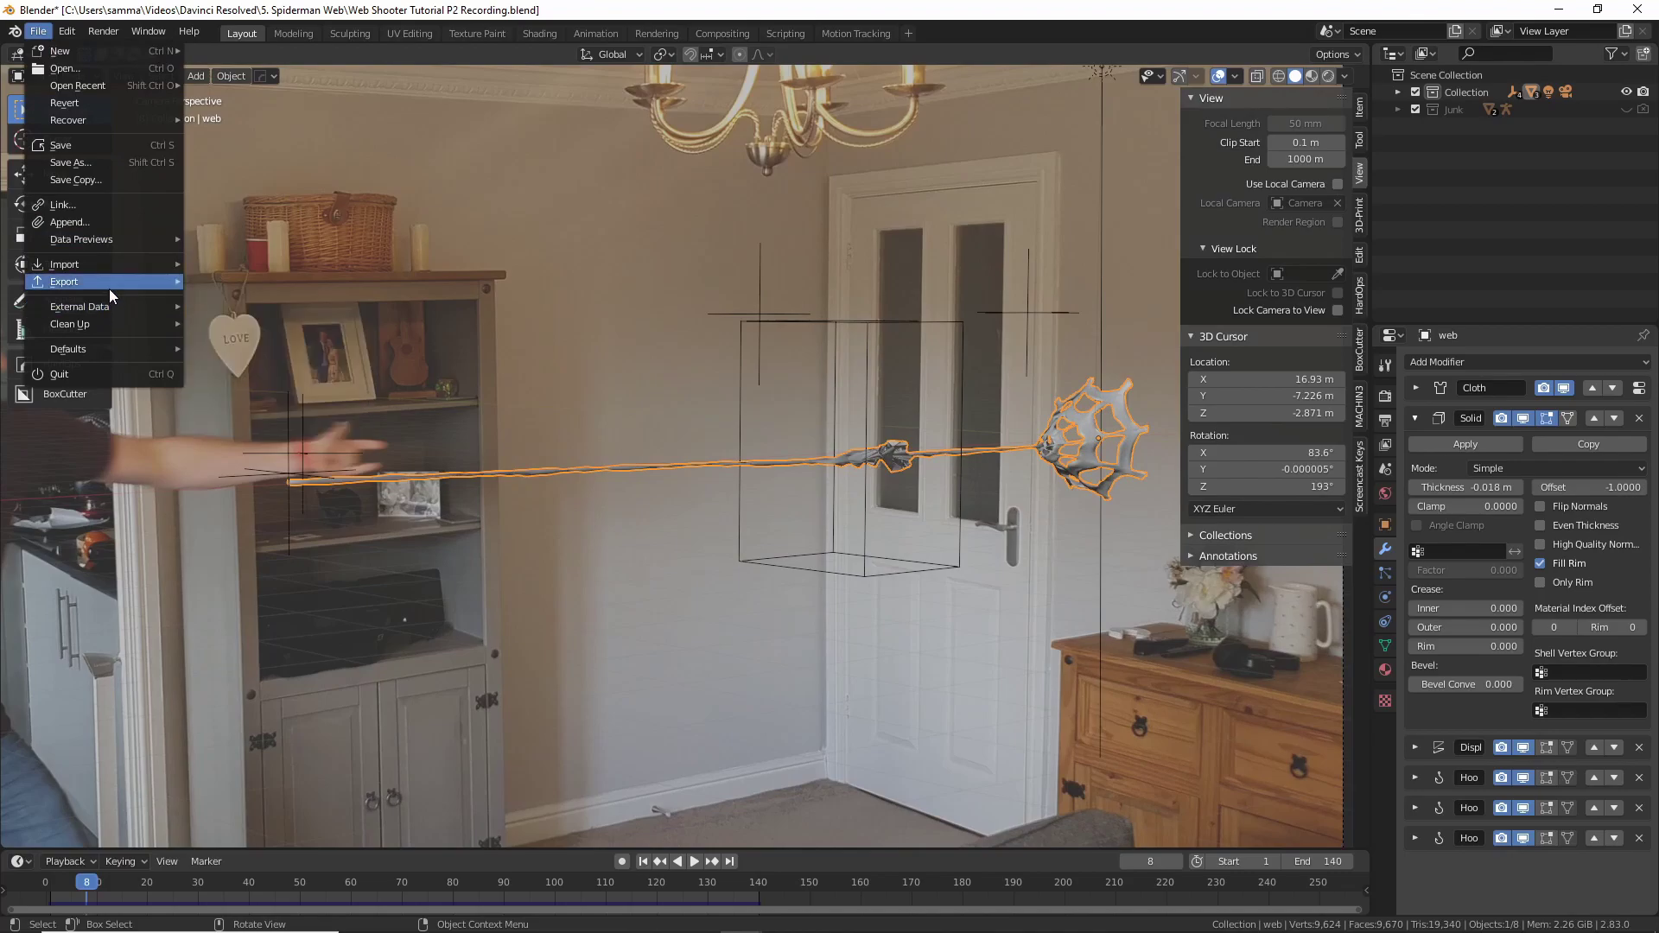
mouse_move(109, 283)
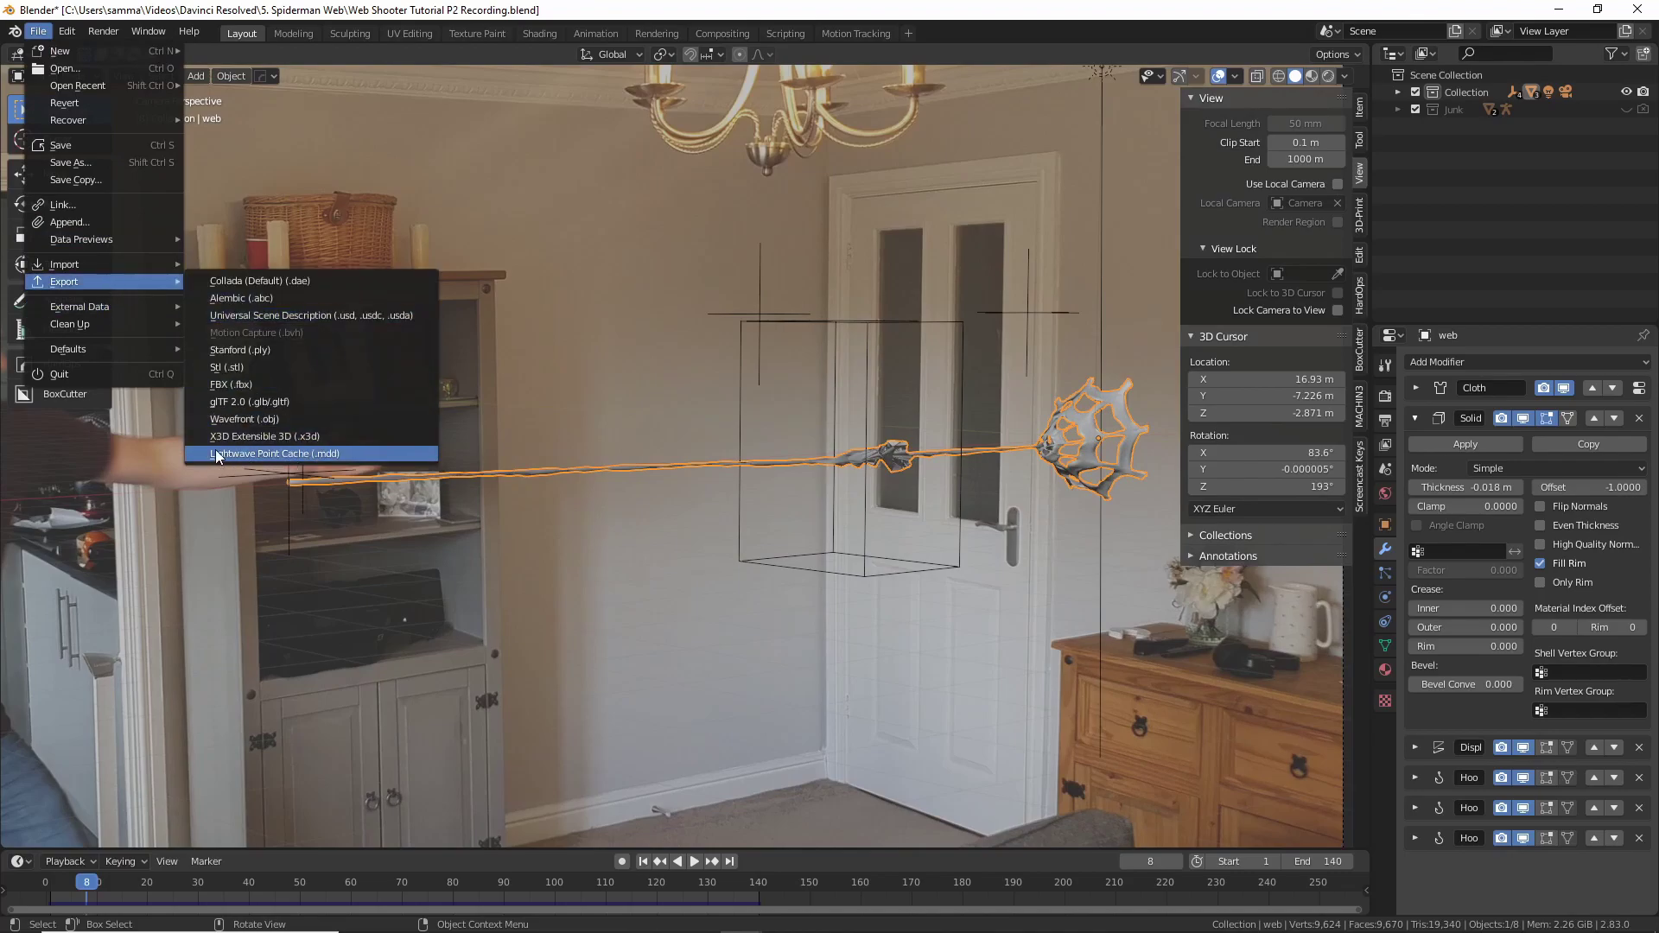
click(324, 452)
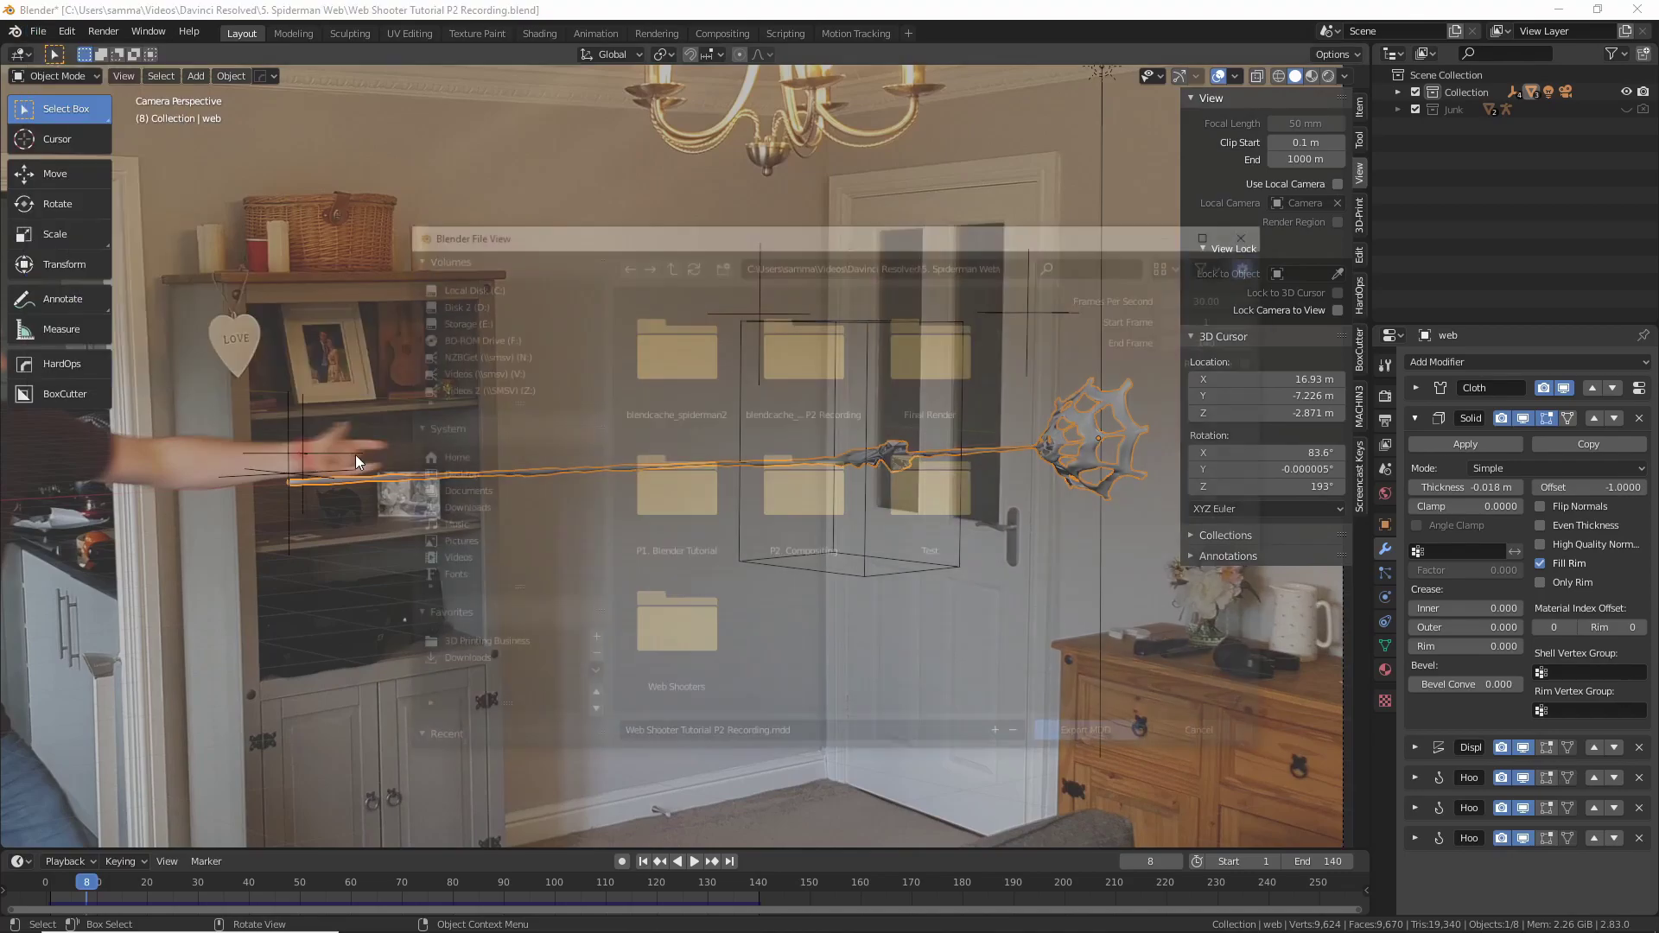
click(444, 475)
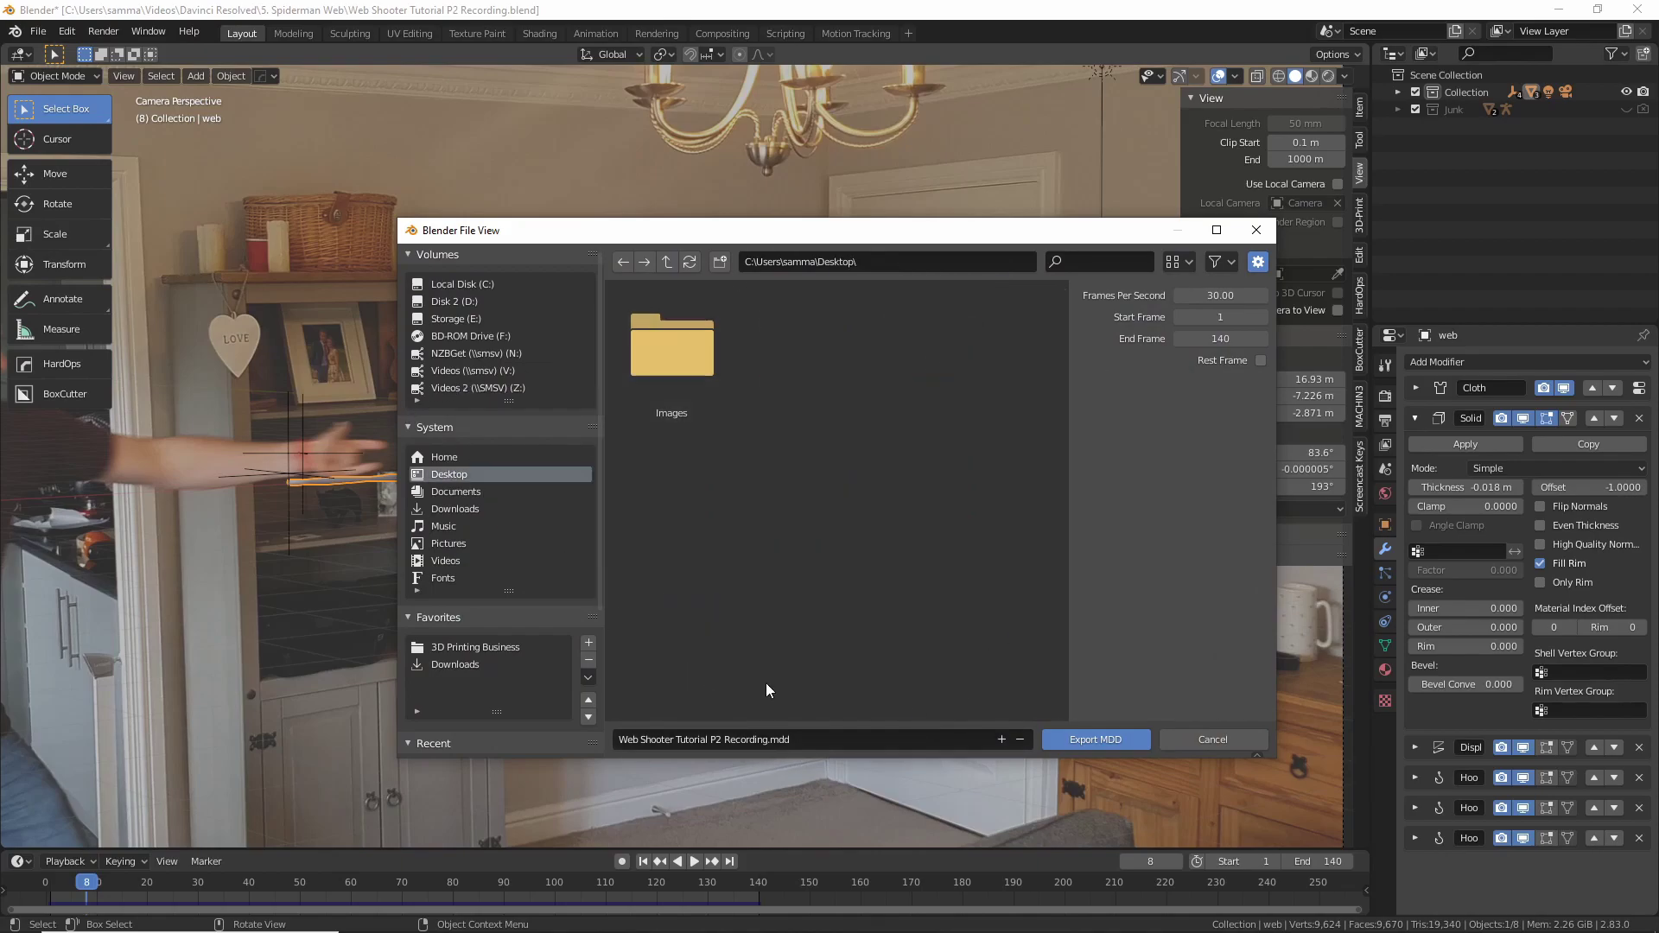
click(1113, 737)
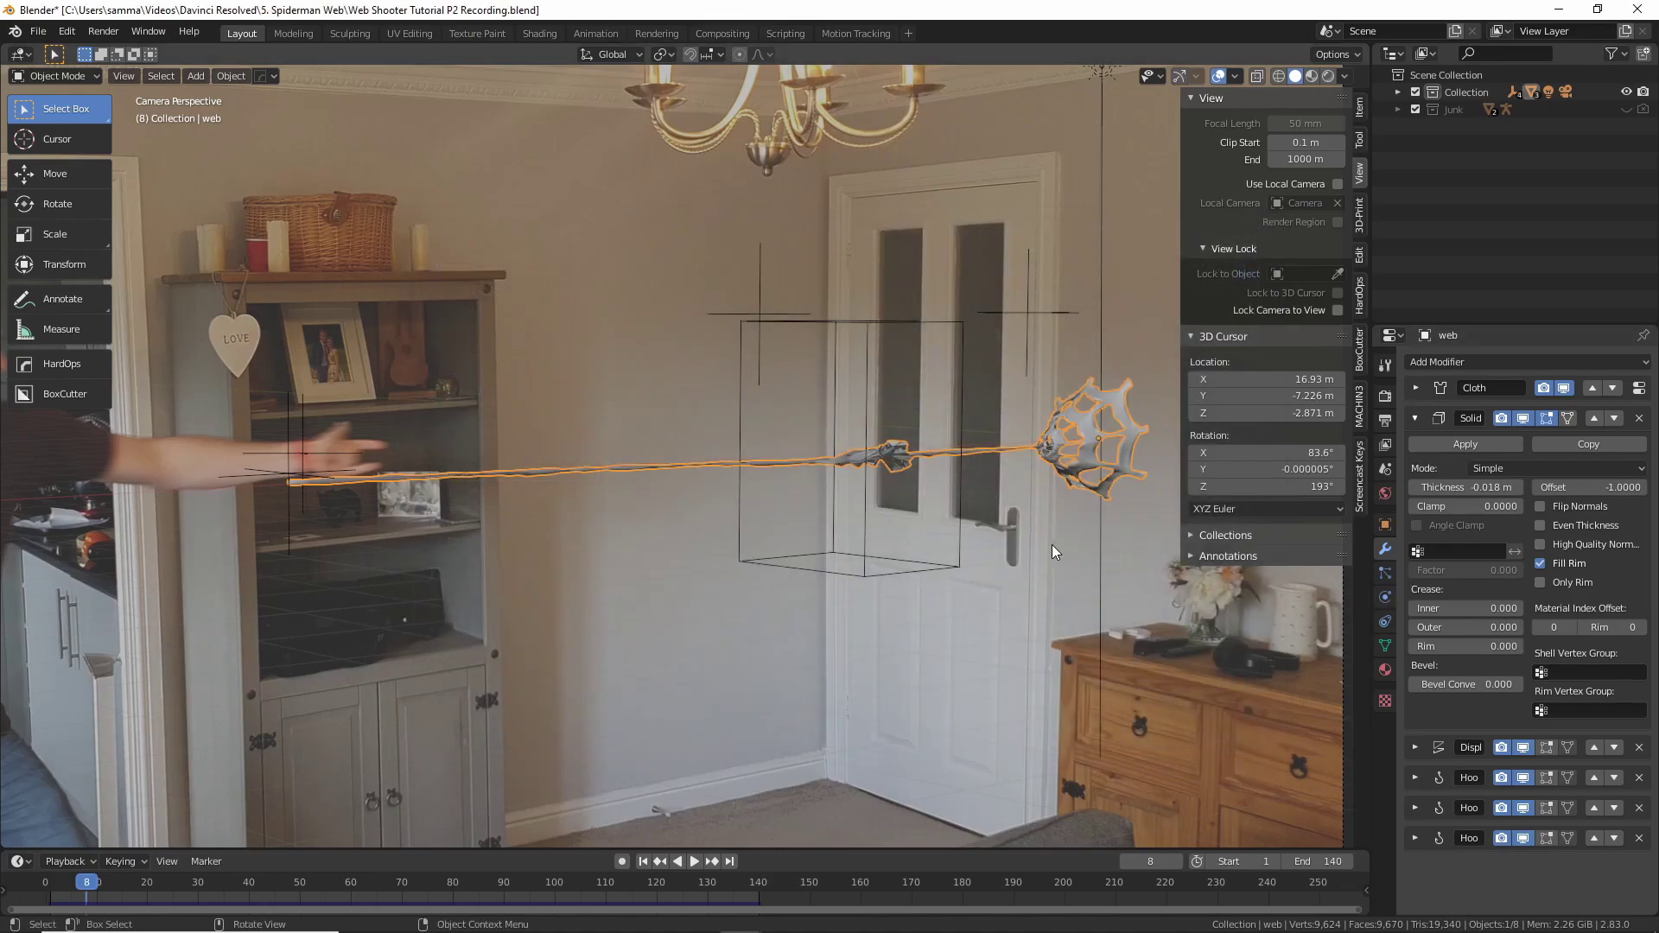
Remove the Cloth physics from the web, play the animation to check it and return to frame 2
click(1389, 613)
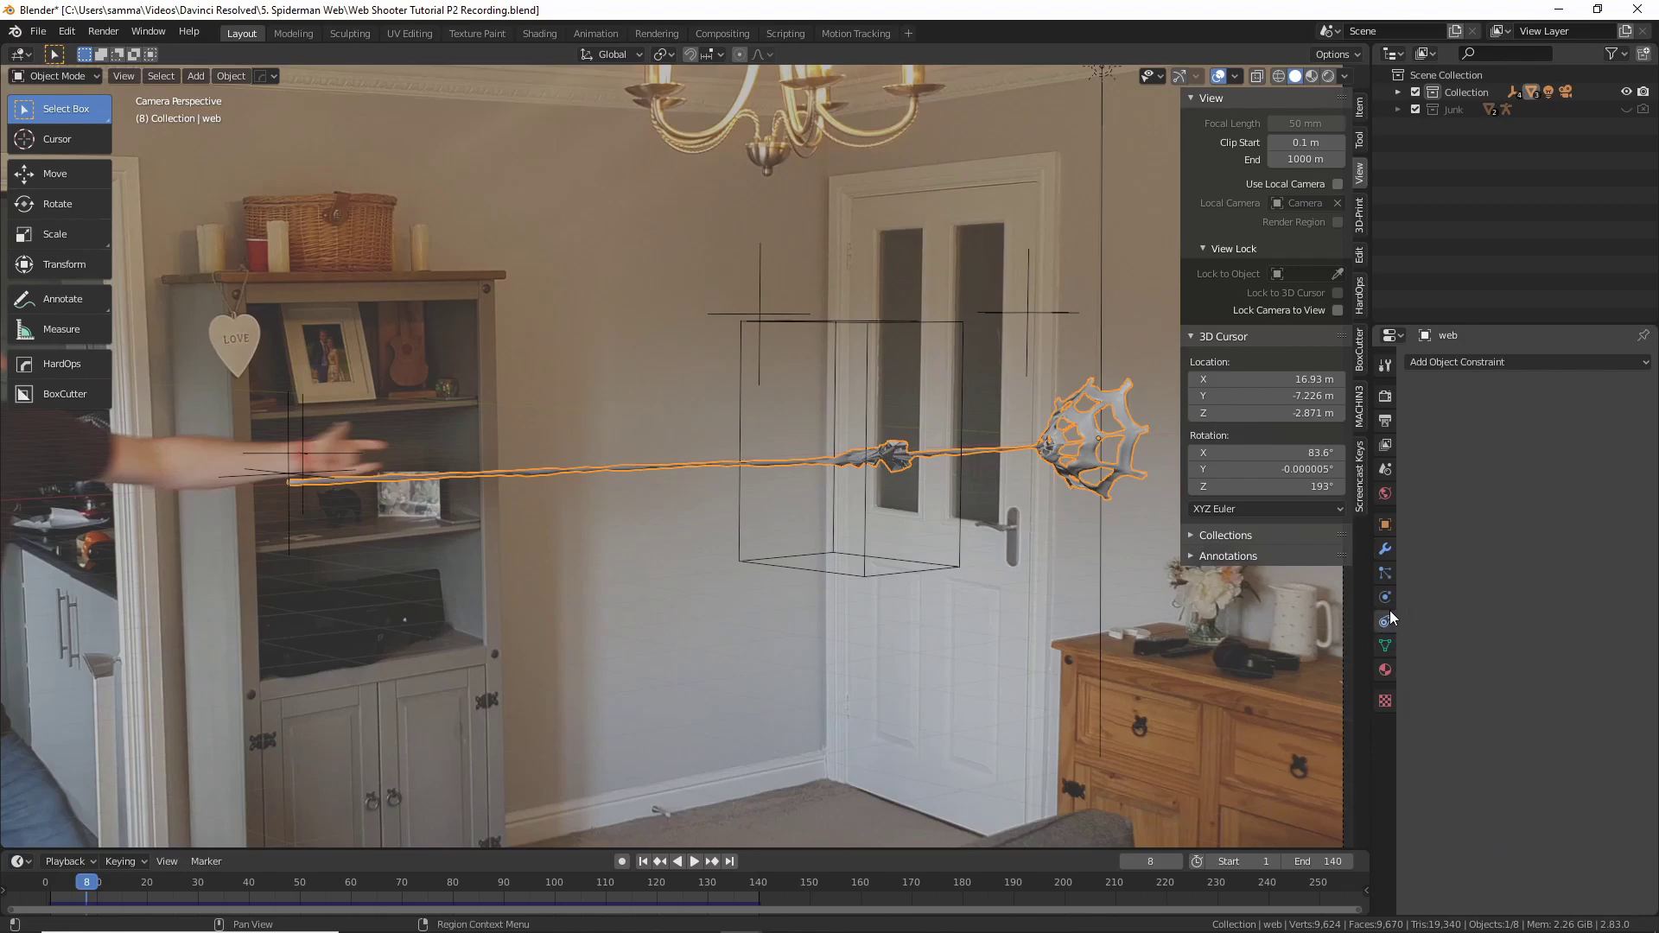
click(1387, 596)
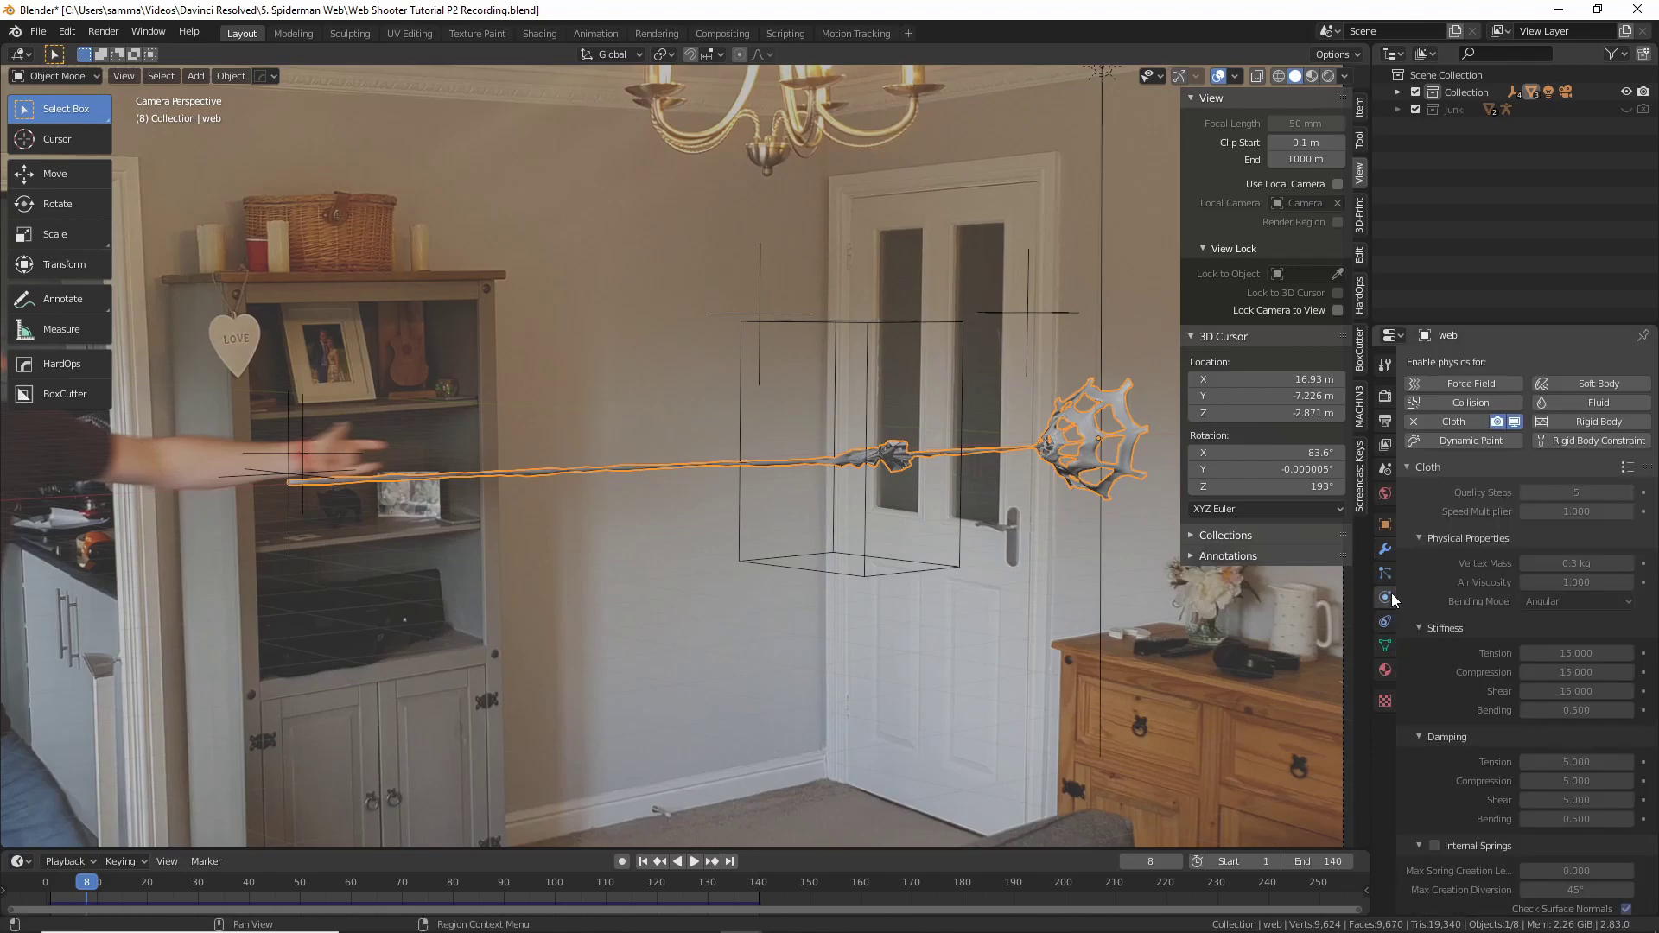
click(1458, 428)
key(space)
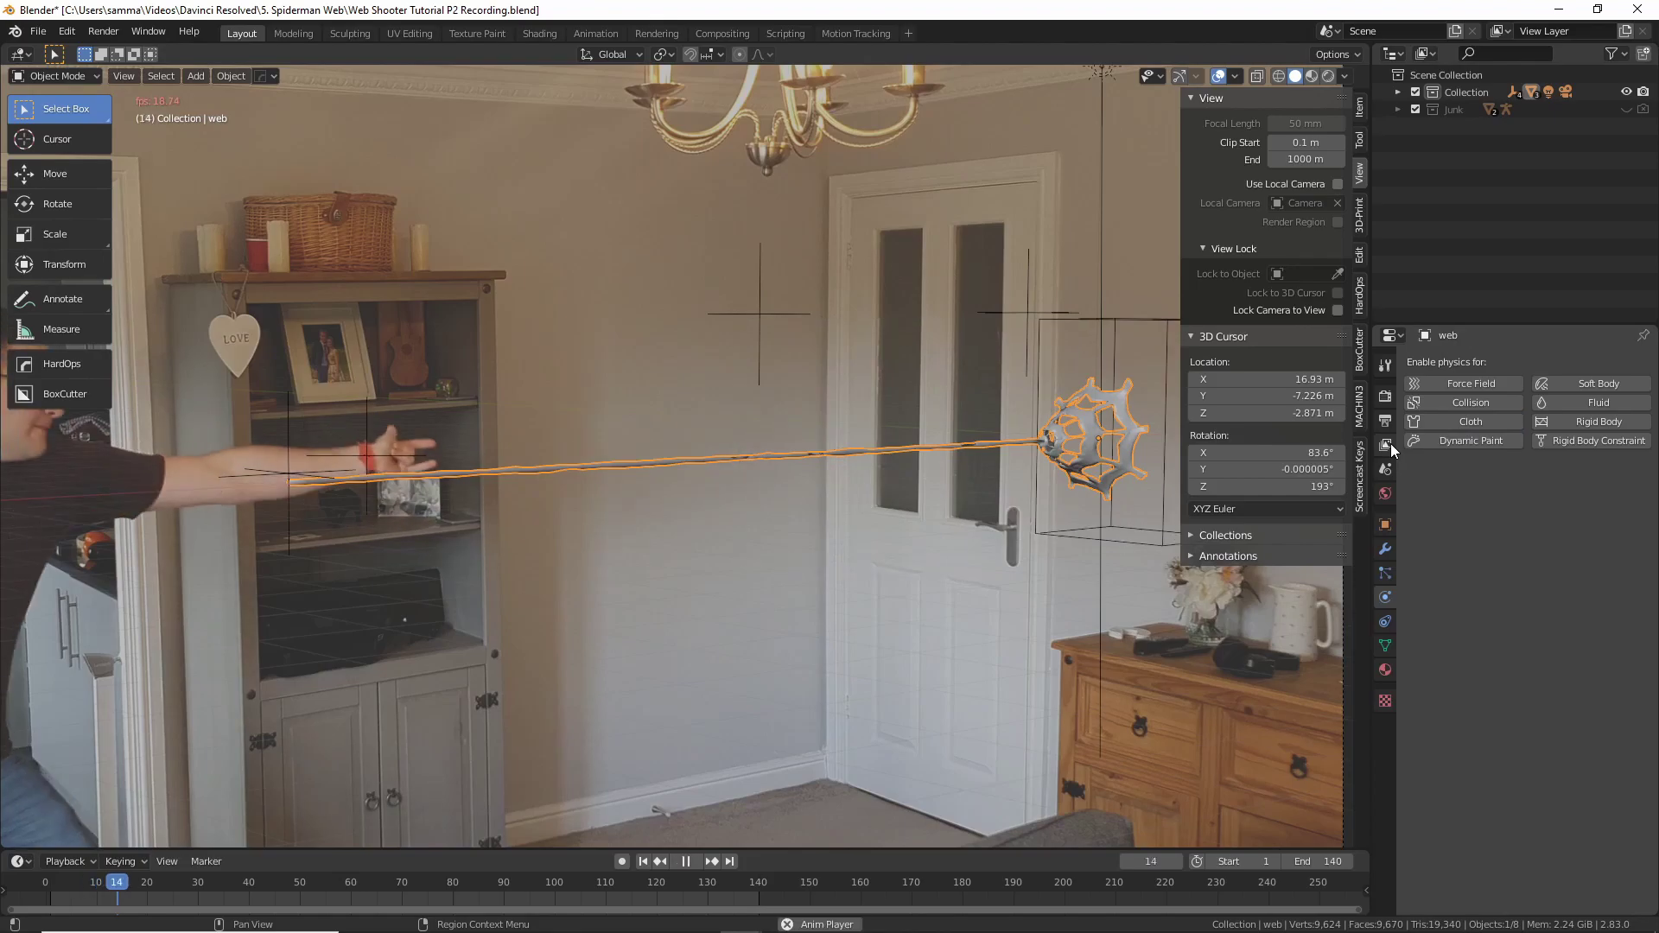
key(space)
drag(266, 887, 55, 877)
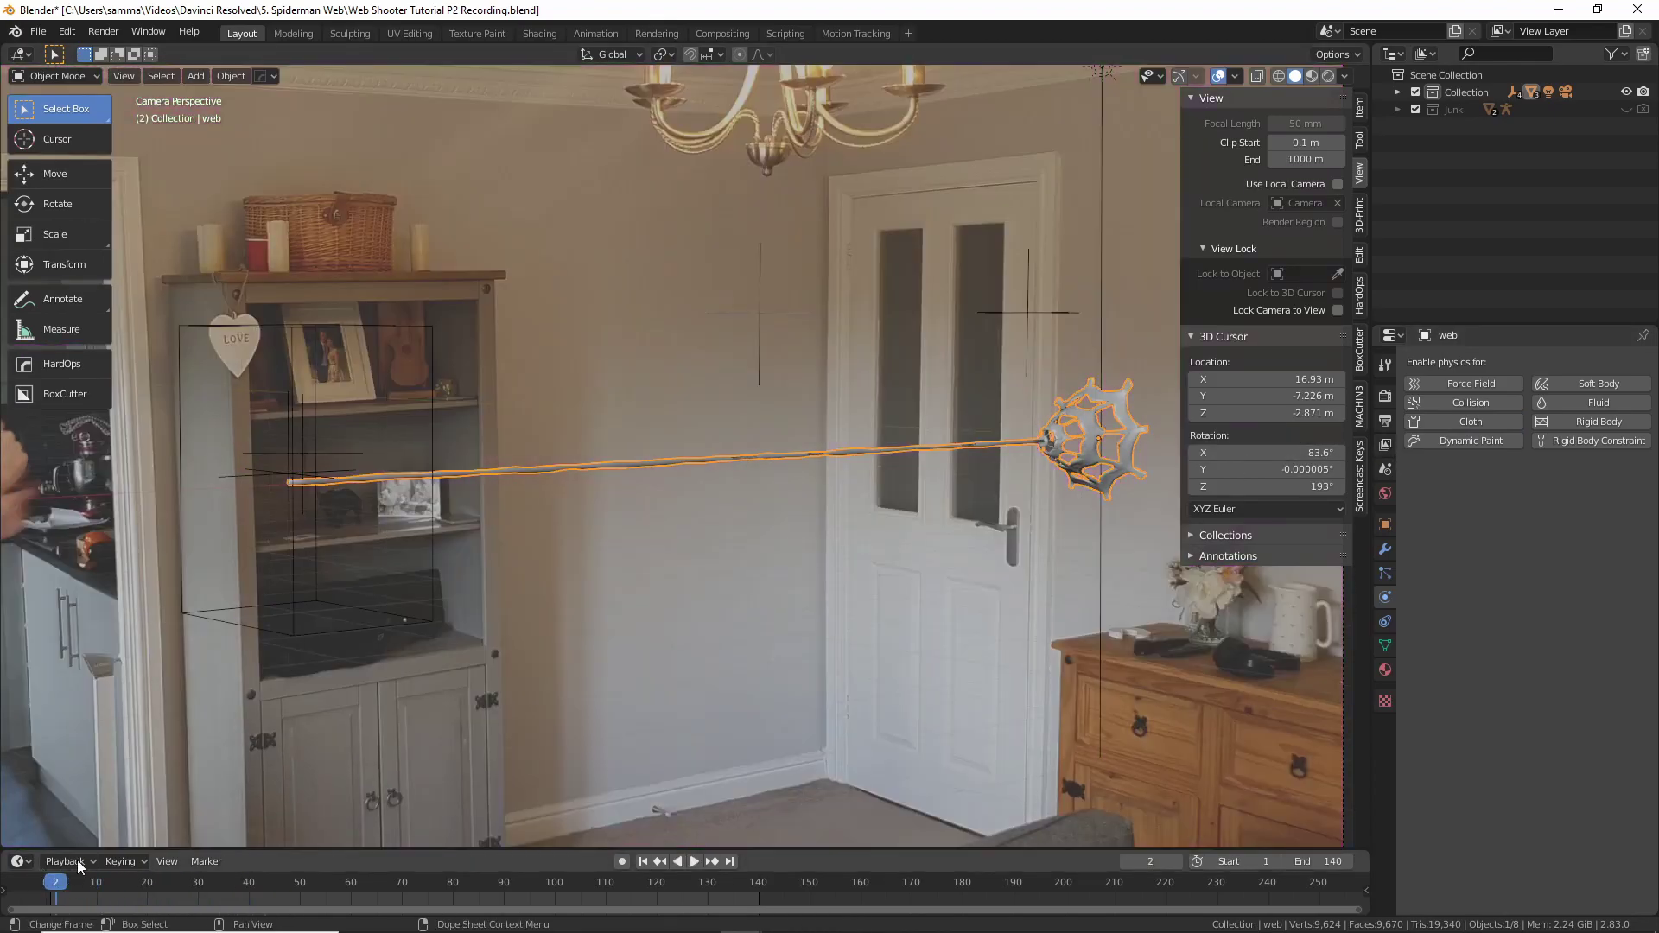
Add a Mesh Cache modifier to the web
click(1385, 548)
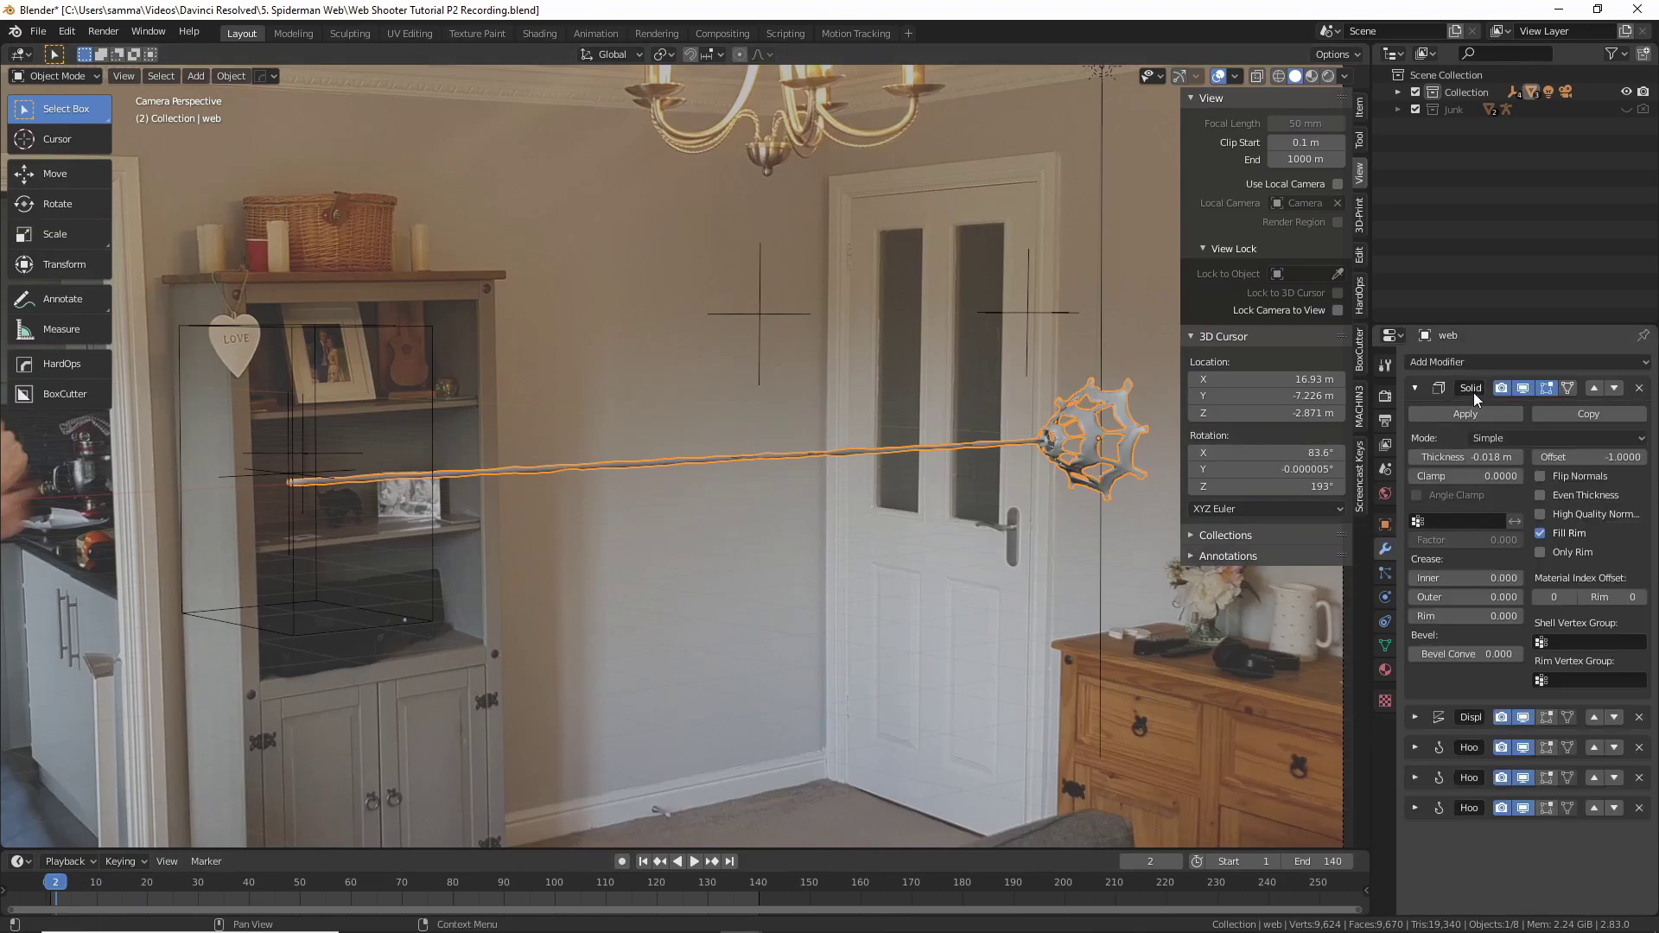
click(1481, 363)
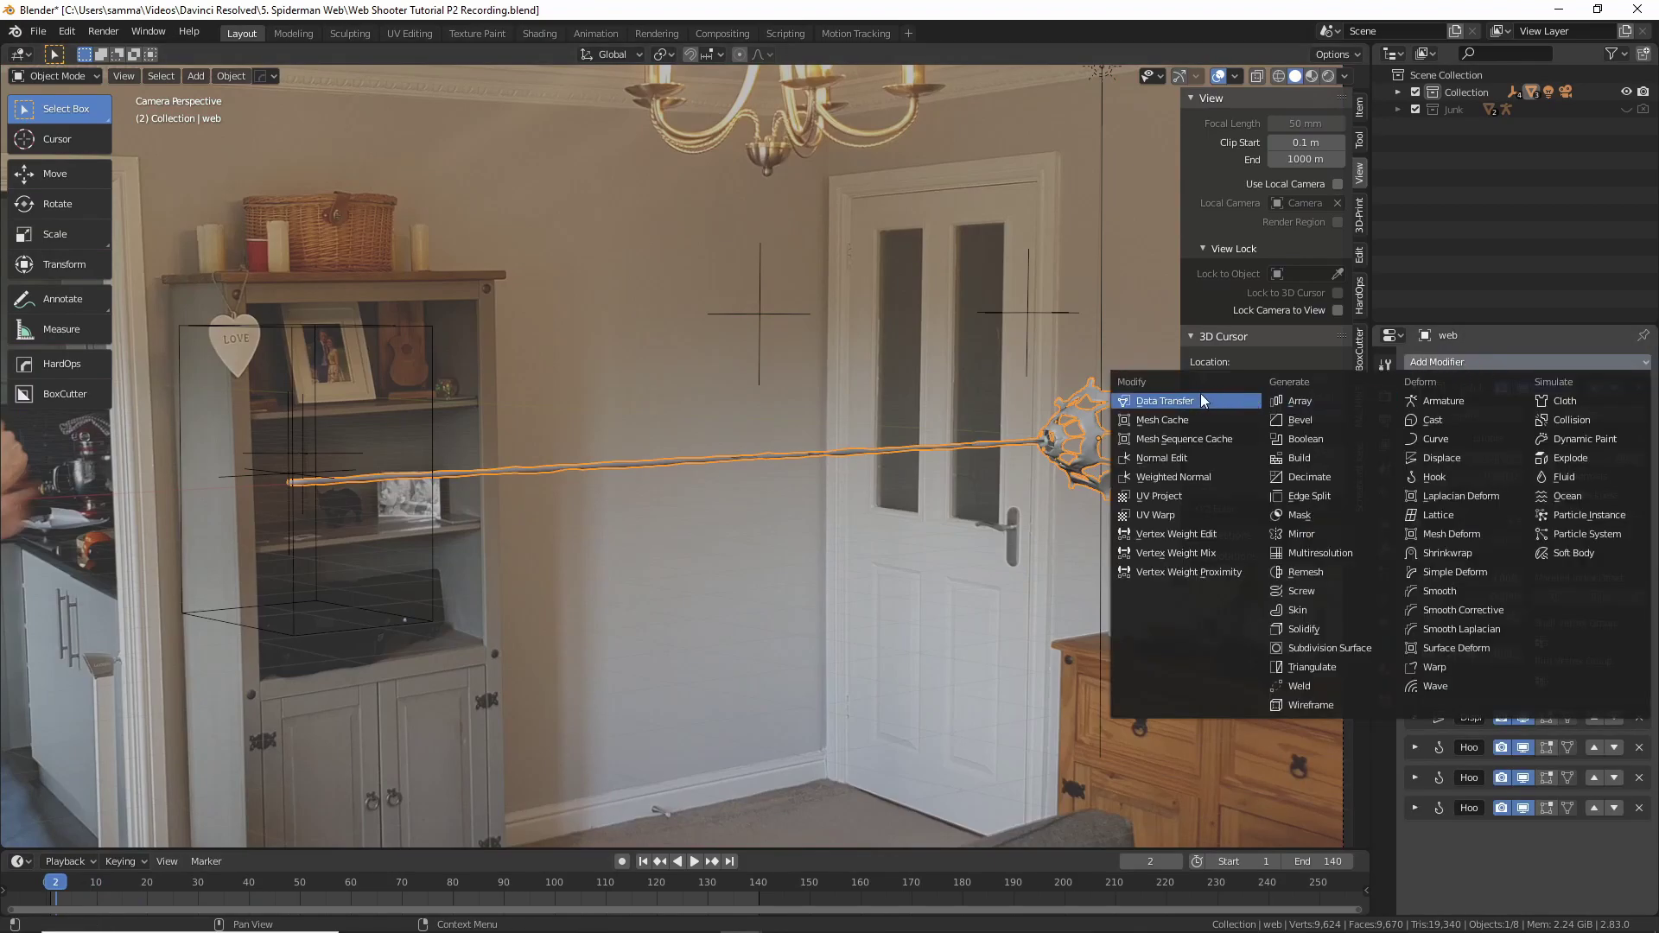
click(1207, 422)
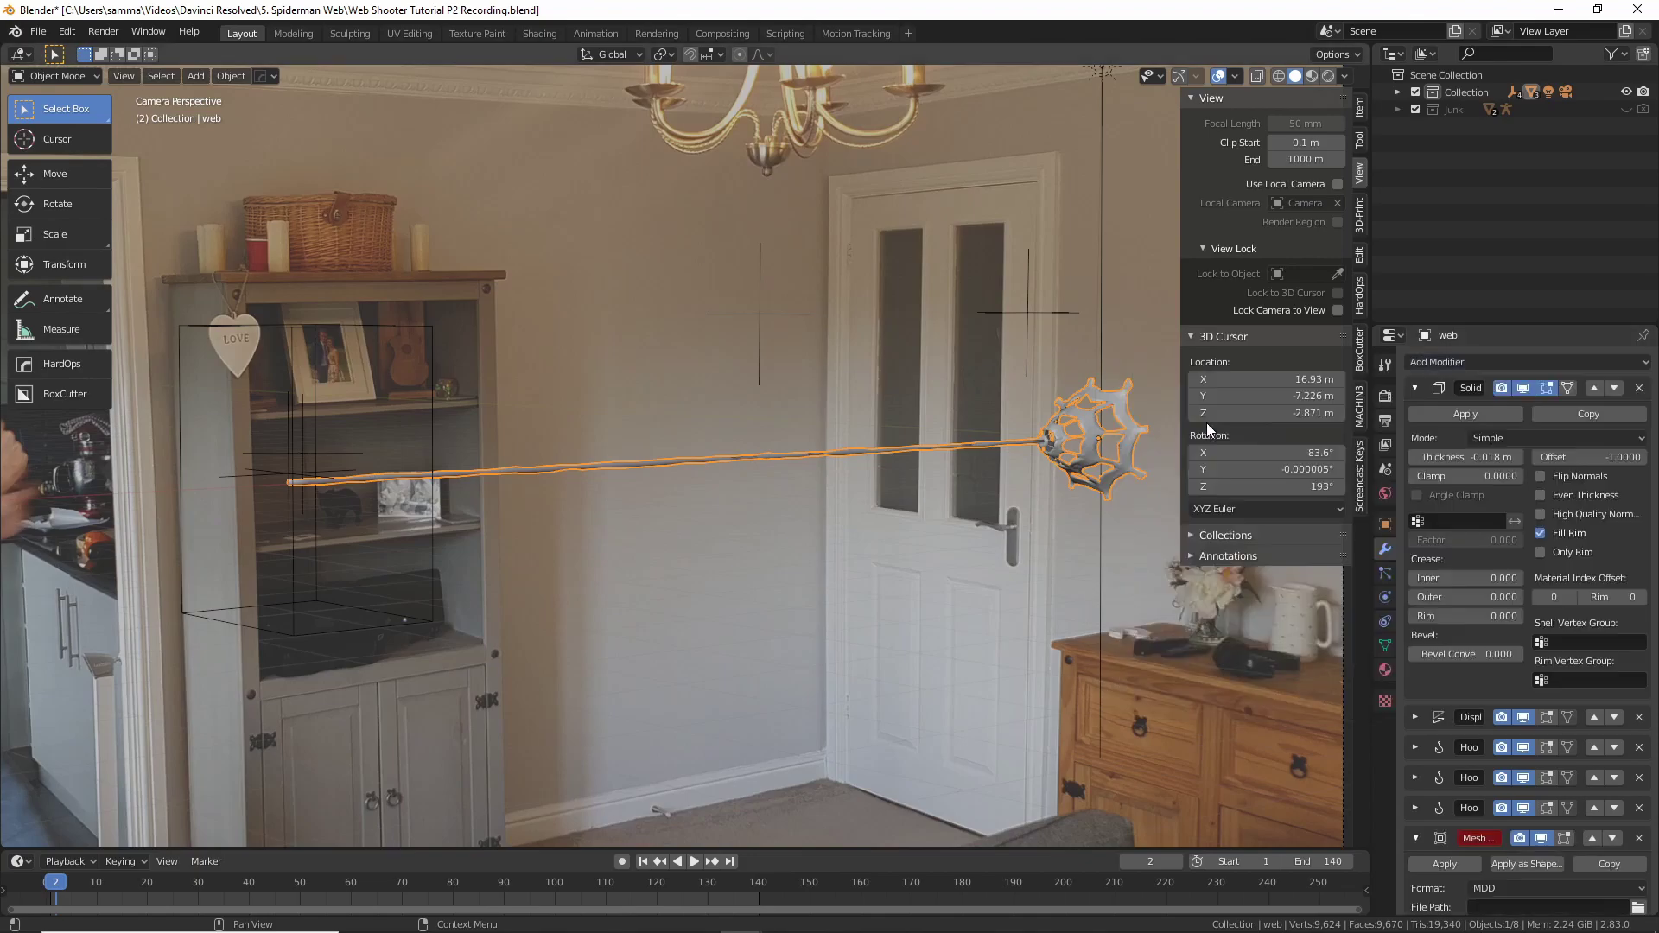
Load the exported Web Shooter Tutorial P2 Recording.mdd from the Desktop as the Mesh Cache modifier's file
scroll(1498, 616, down, 5)
scroll(1519, 663, down, 2)
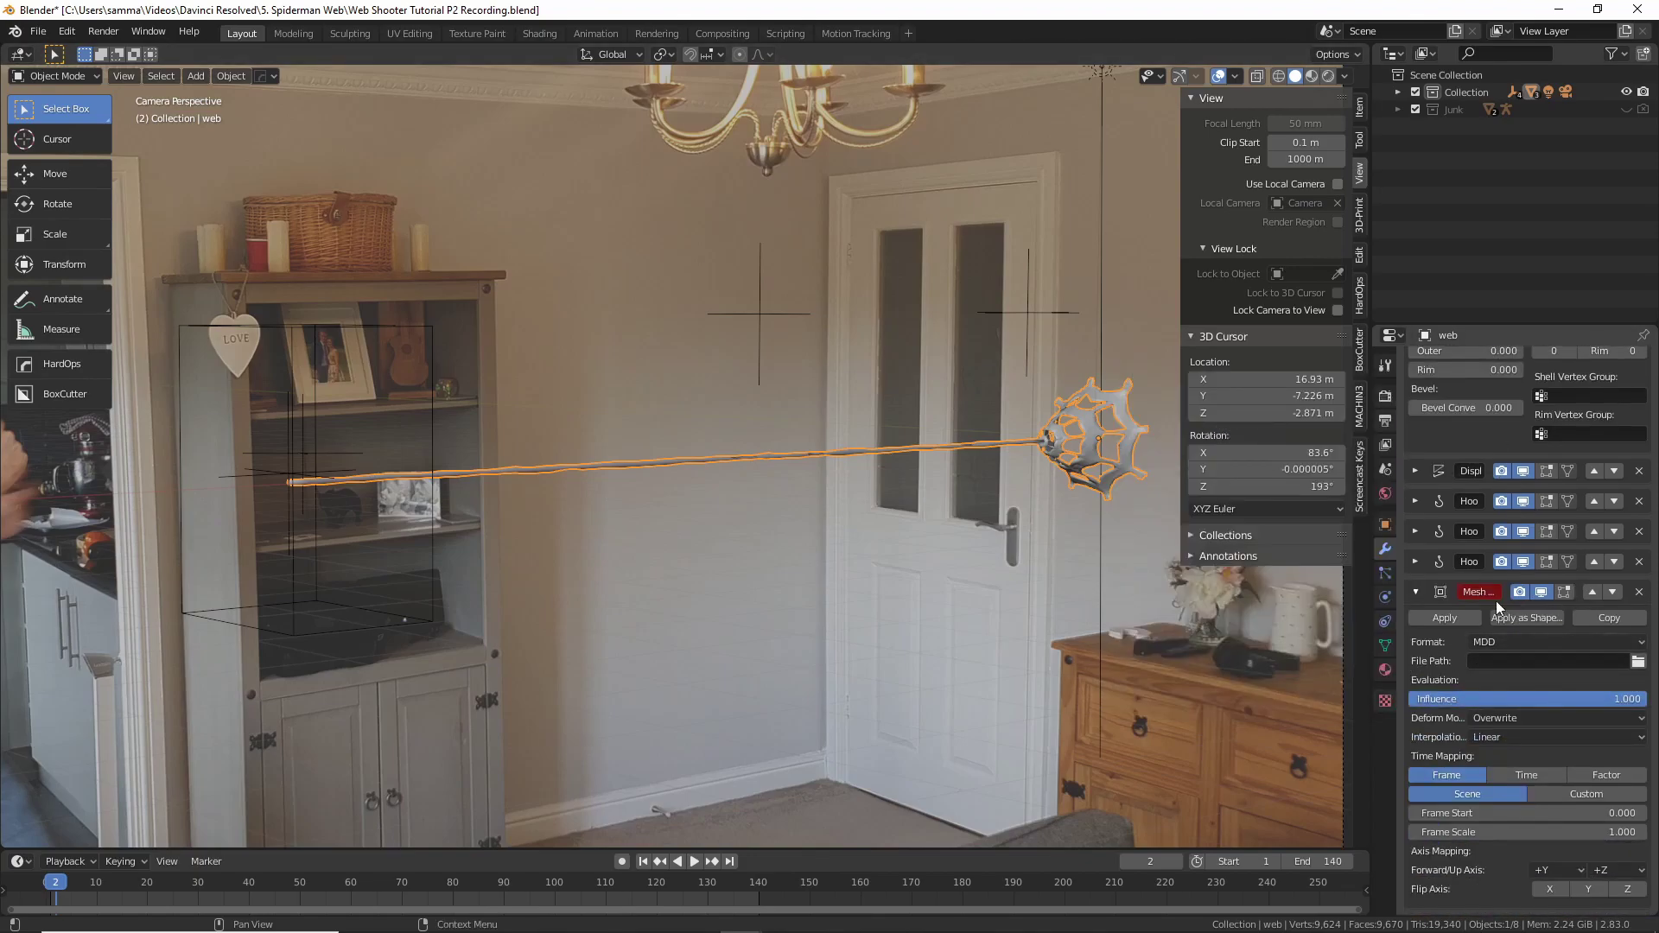
click(1637, 661)
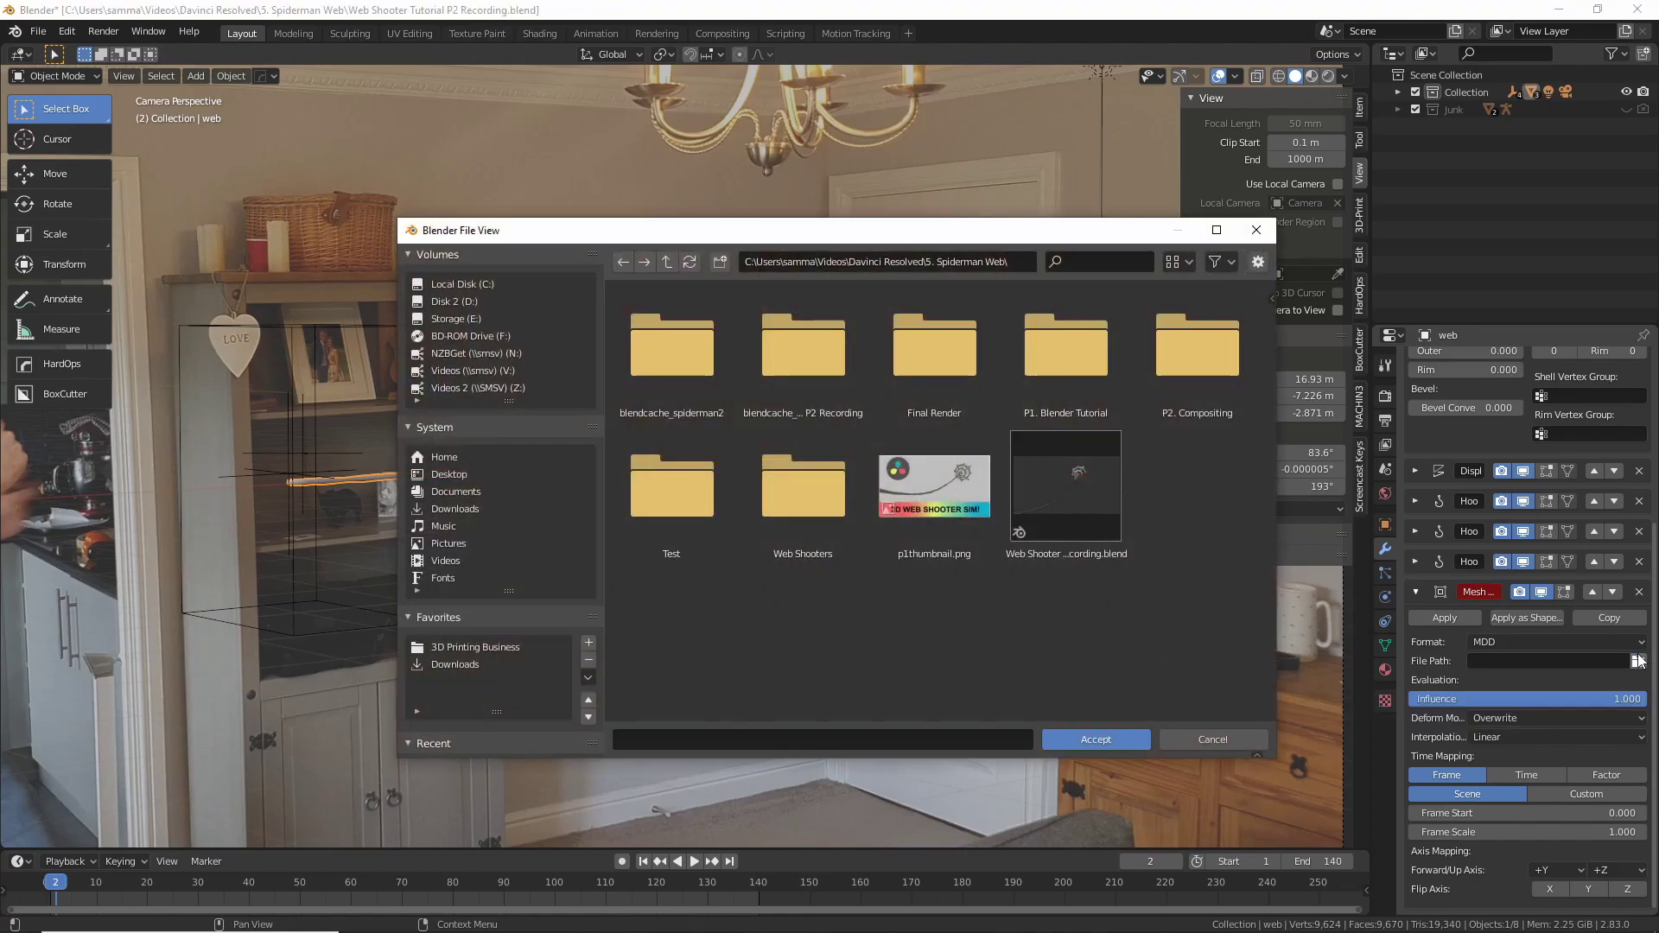
click(486, 473)
scroll(1143, 553, down, 2)
scroll(1142, 553, down, 1)
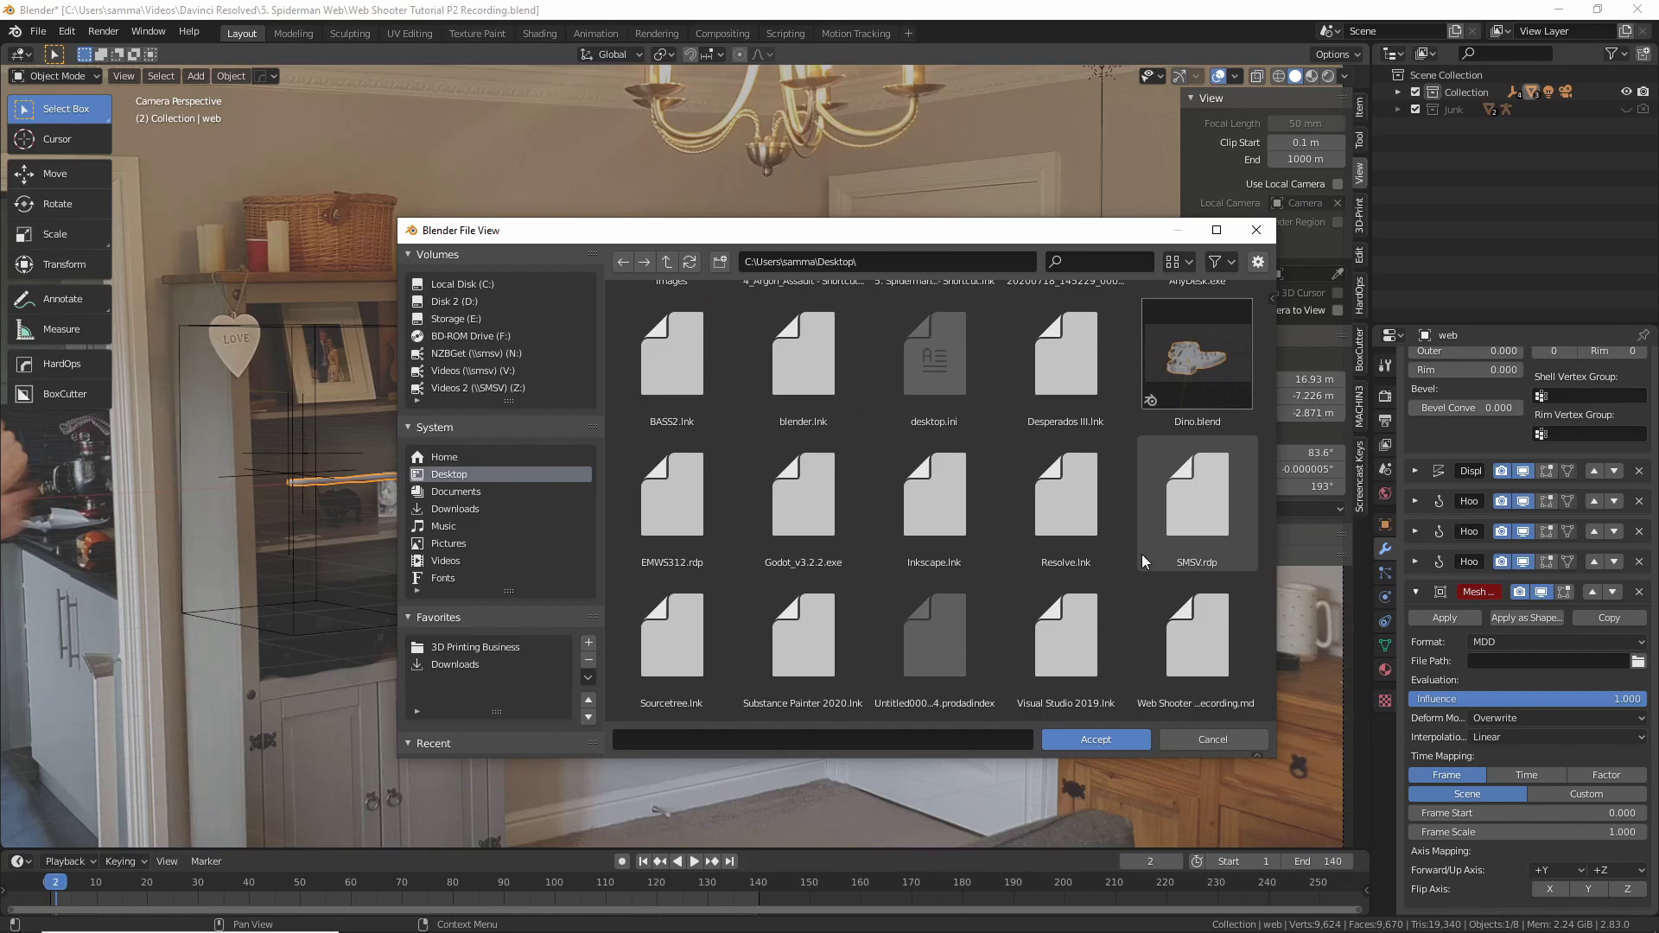
click(1170, 665)
click(1097, 741)
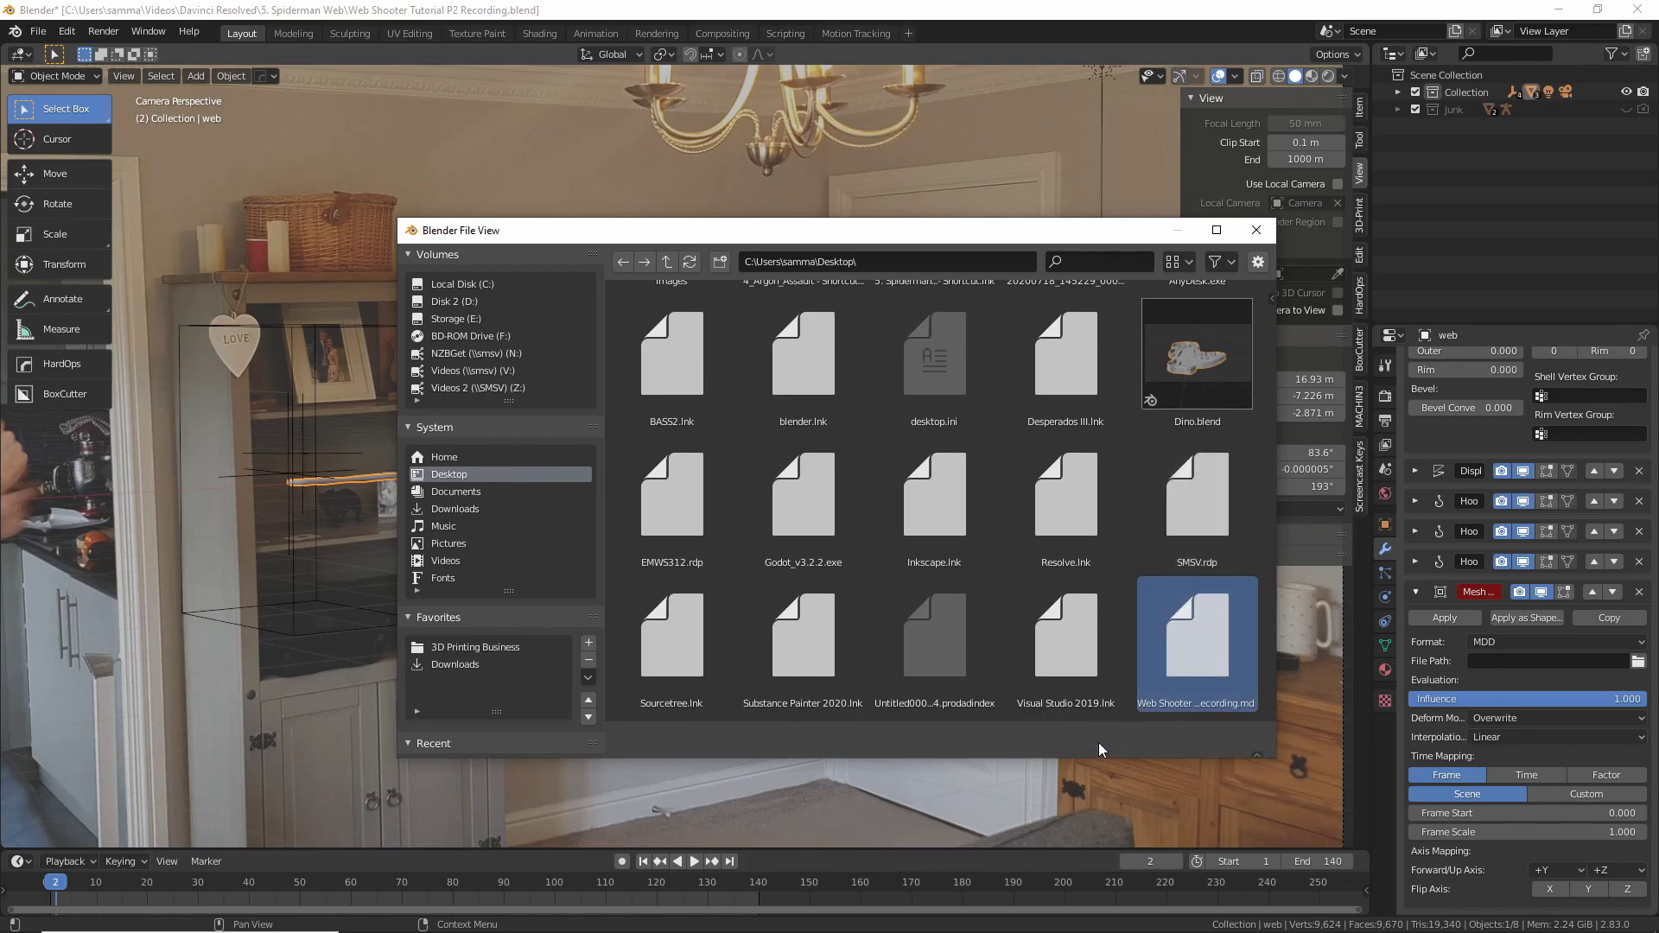
Play the cached web animation from the start and stop at frame 6 to check its motion and orientation
scroll(1096, 734, down, 3)
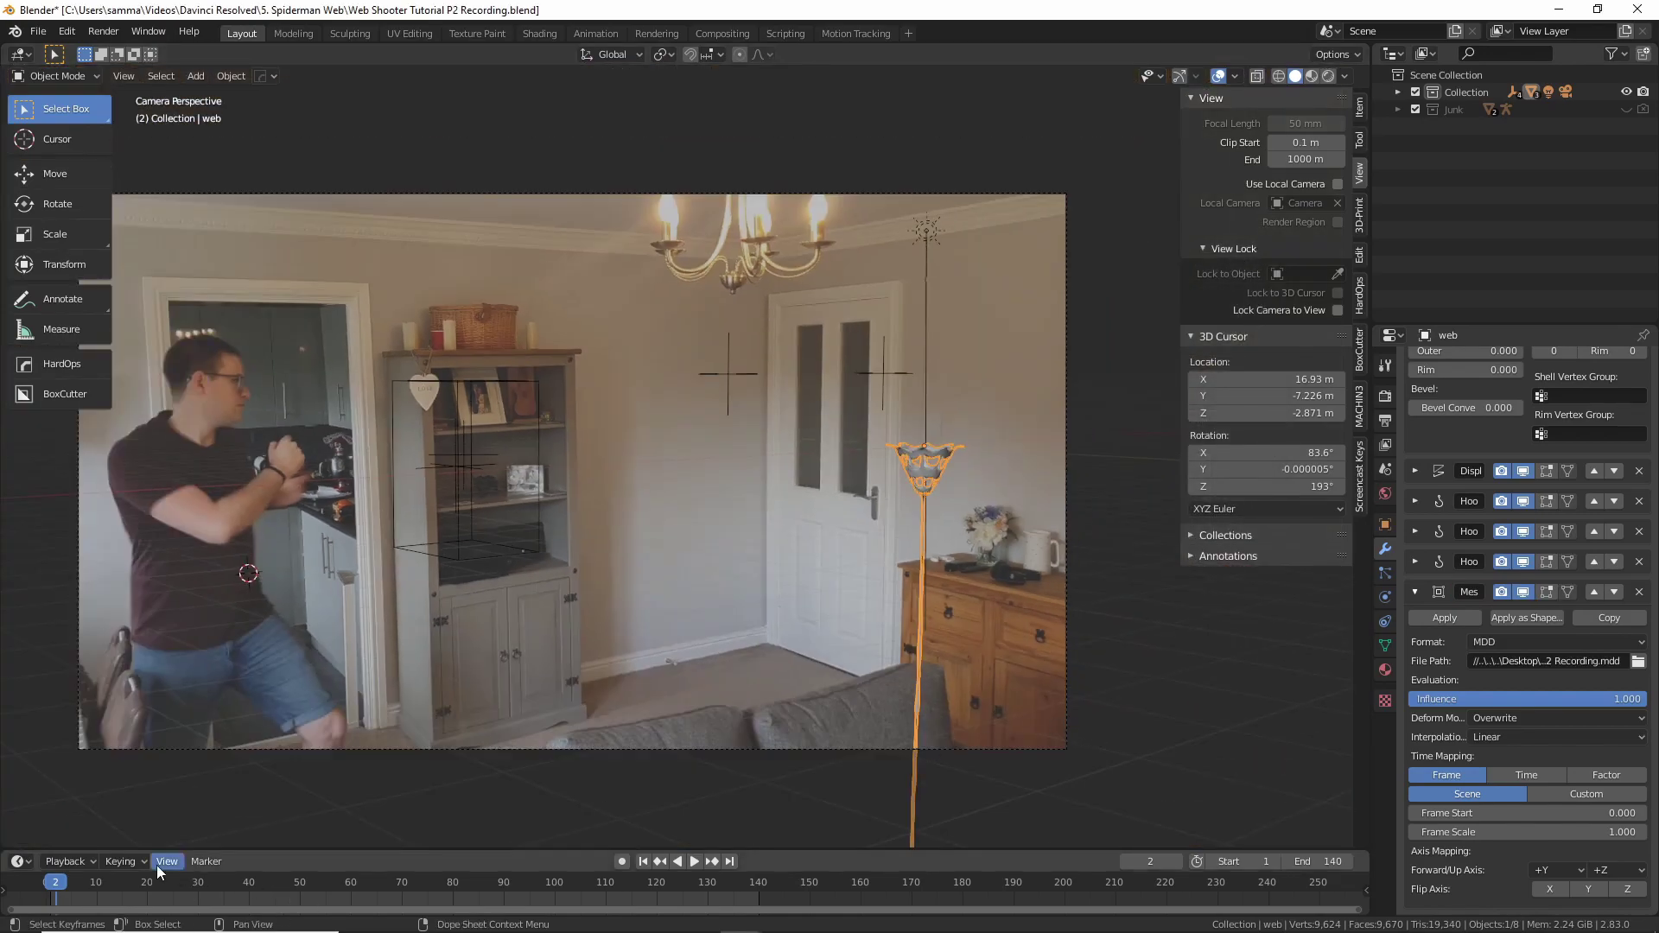
mouse_move(53, 876)
mouse_down()
mouse_move(132, 890)
mouse_move(46, 897)
mouse_up()
key(space)
key(space)
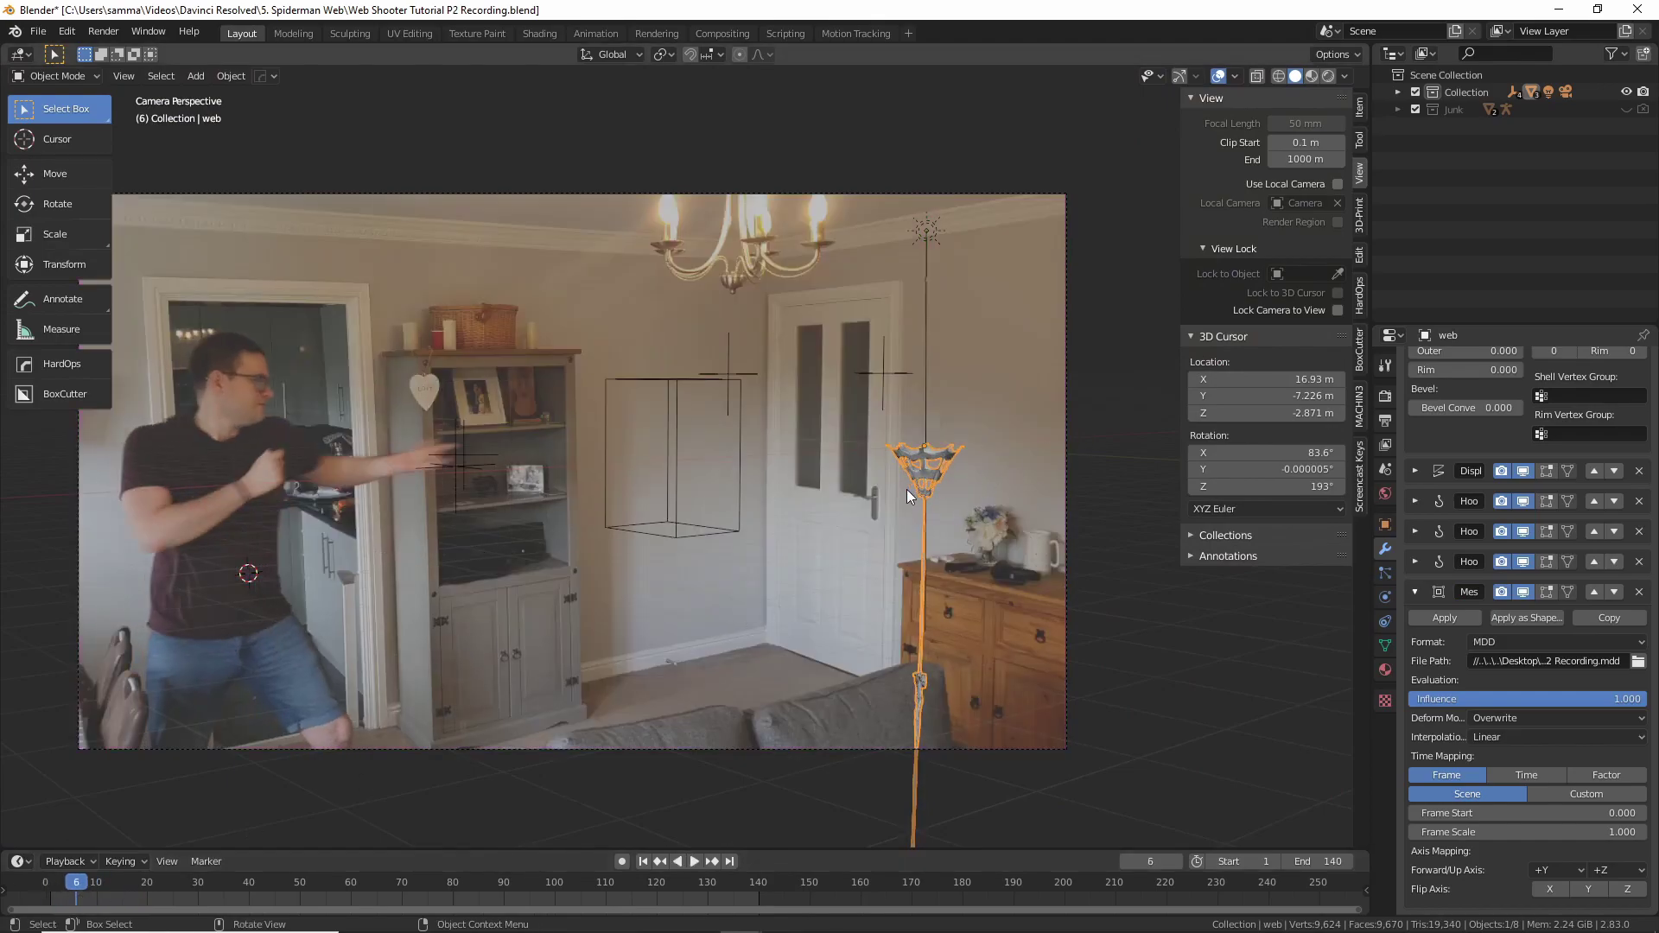
Rotate the web -90° around the global Y axis
key(r)
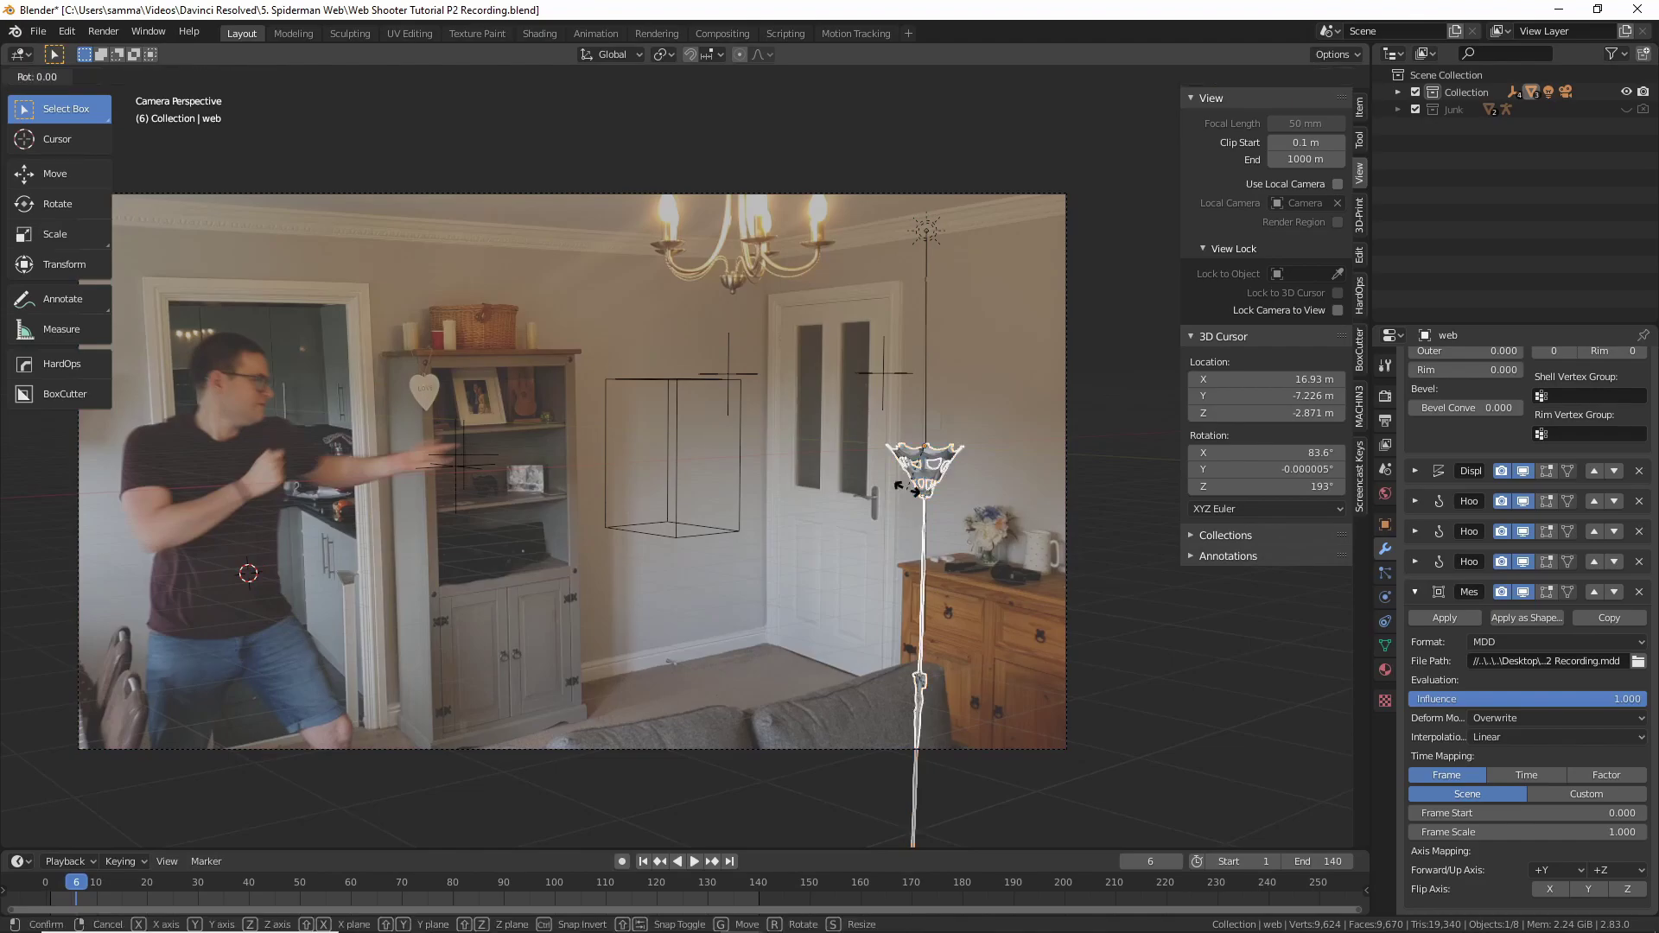
text(y90-)
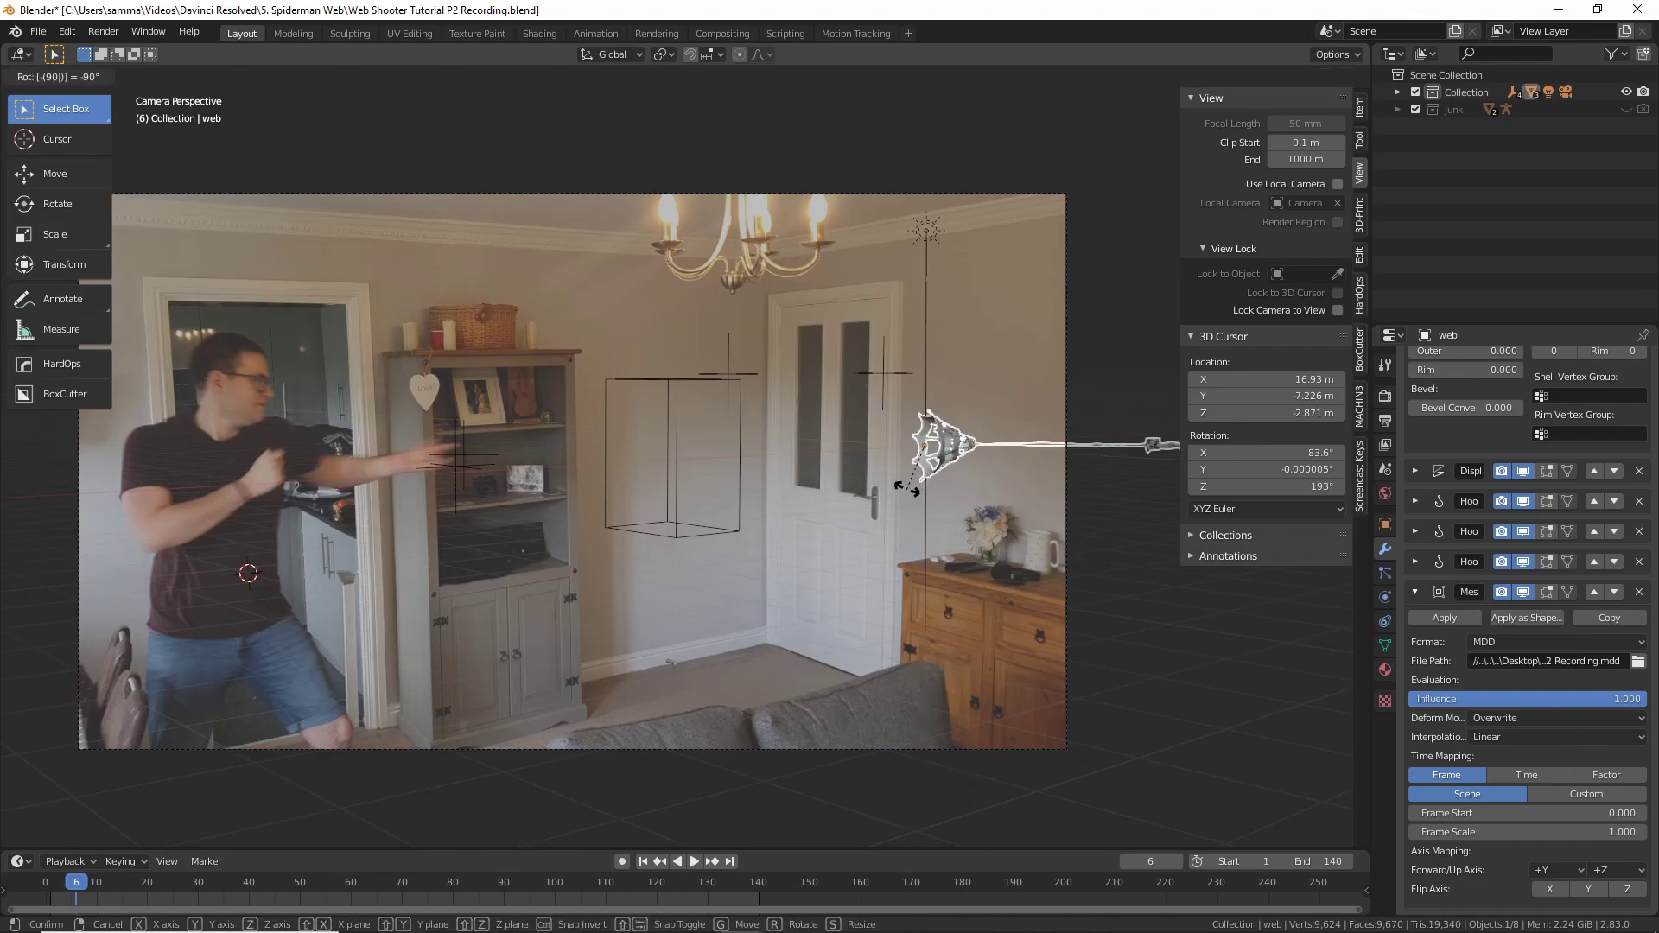
key(Return)
Play the animation repeatedly from the first frames to check the rotated web's cached motion against the footage
key(space)
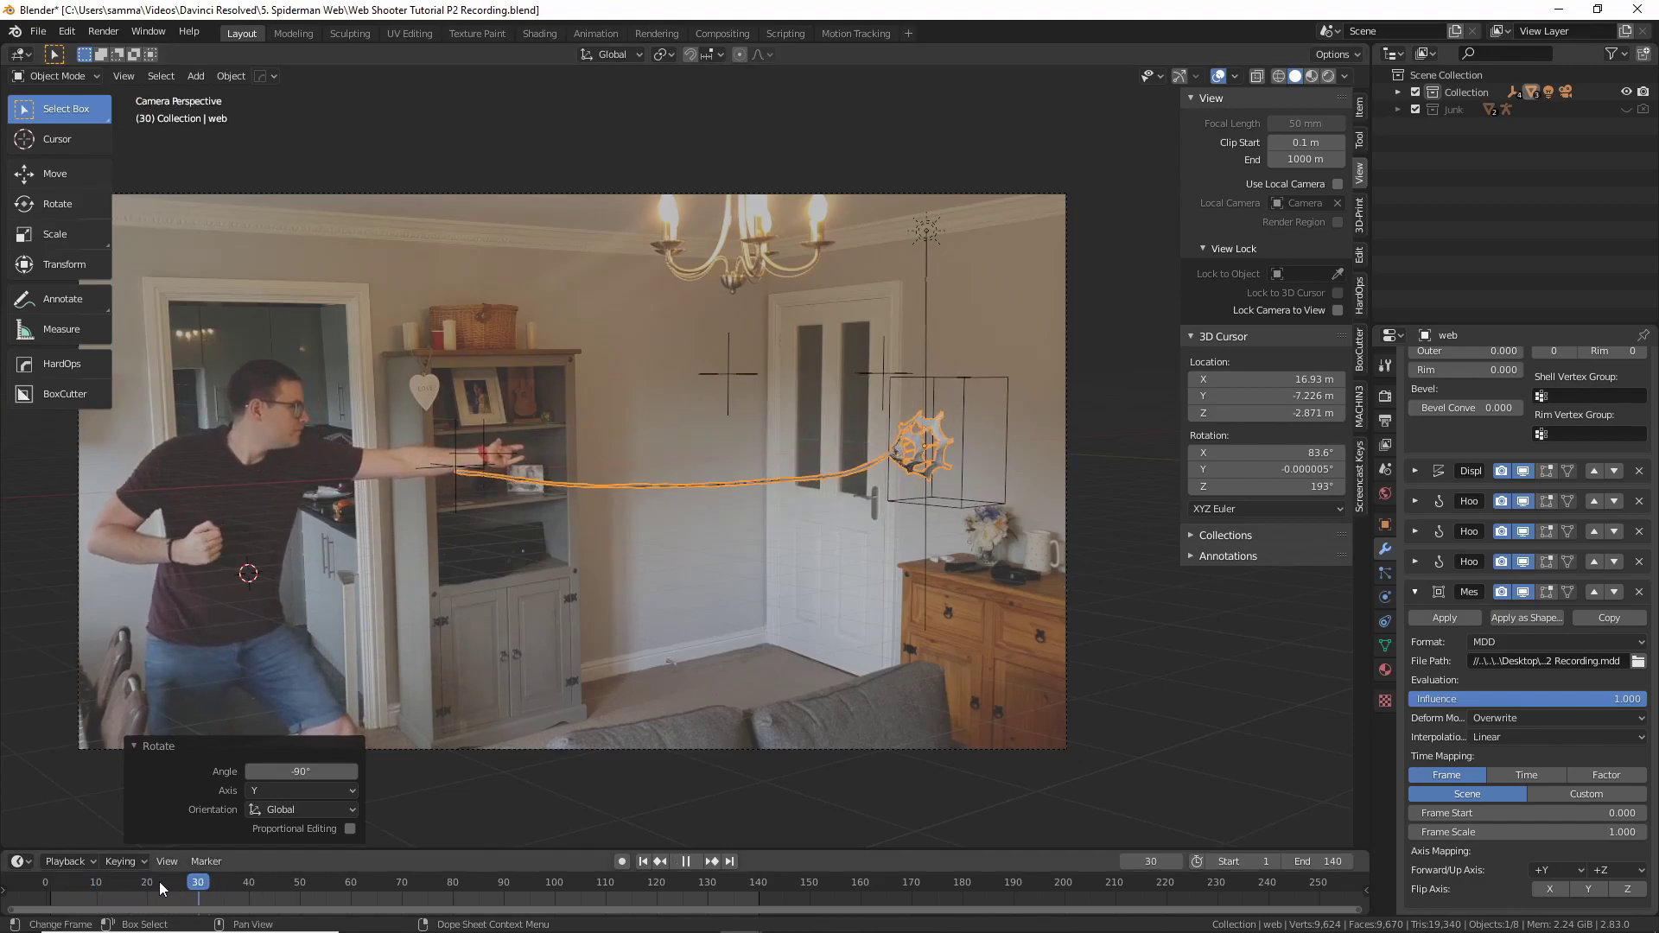
click(57, 890)
key(space)
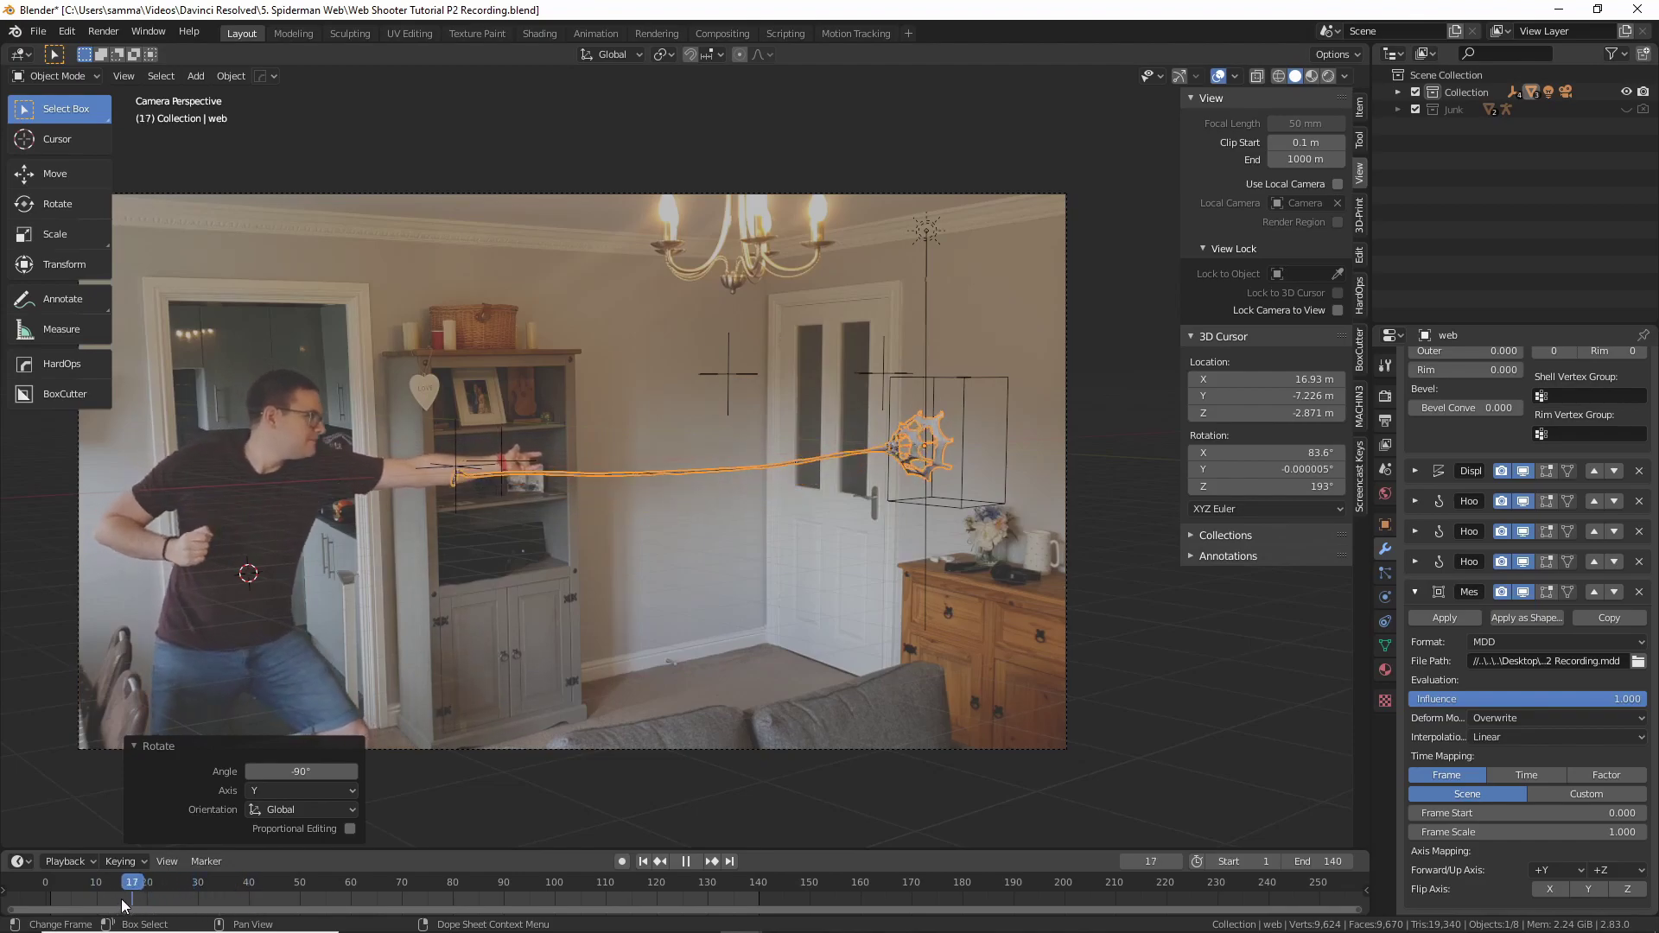
click(57, 900)
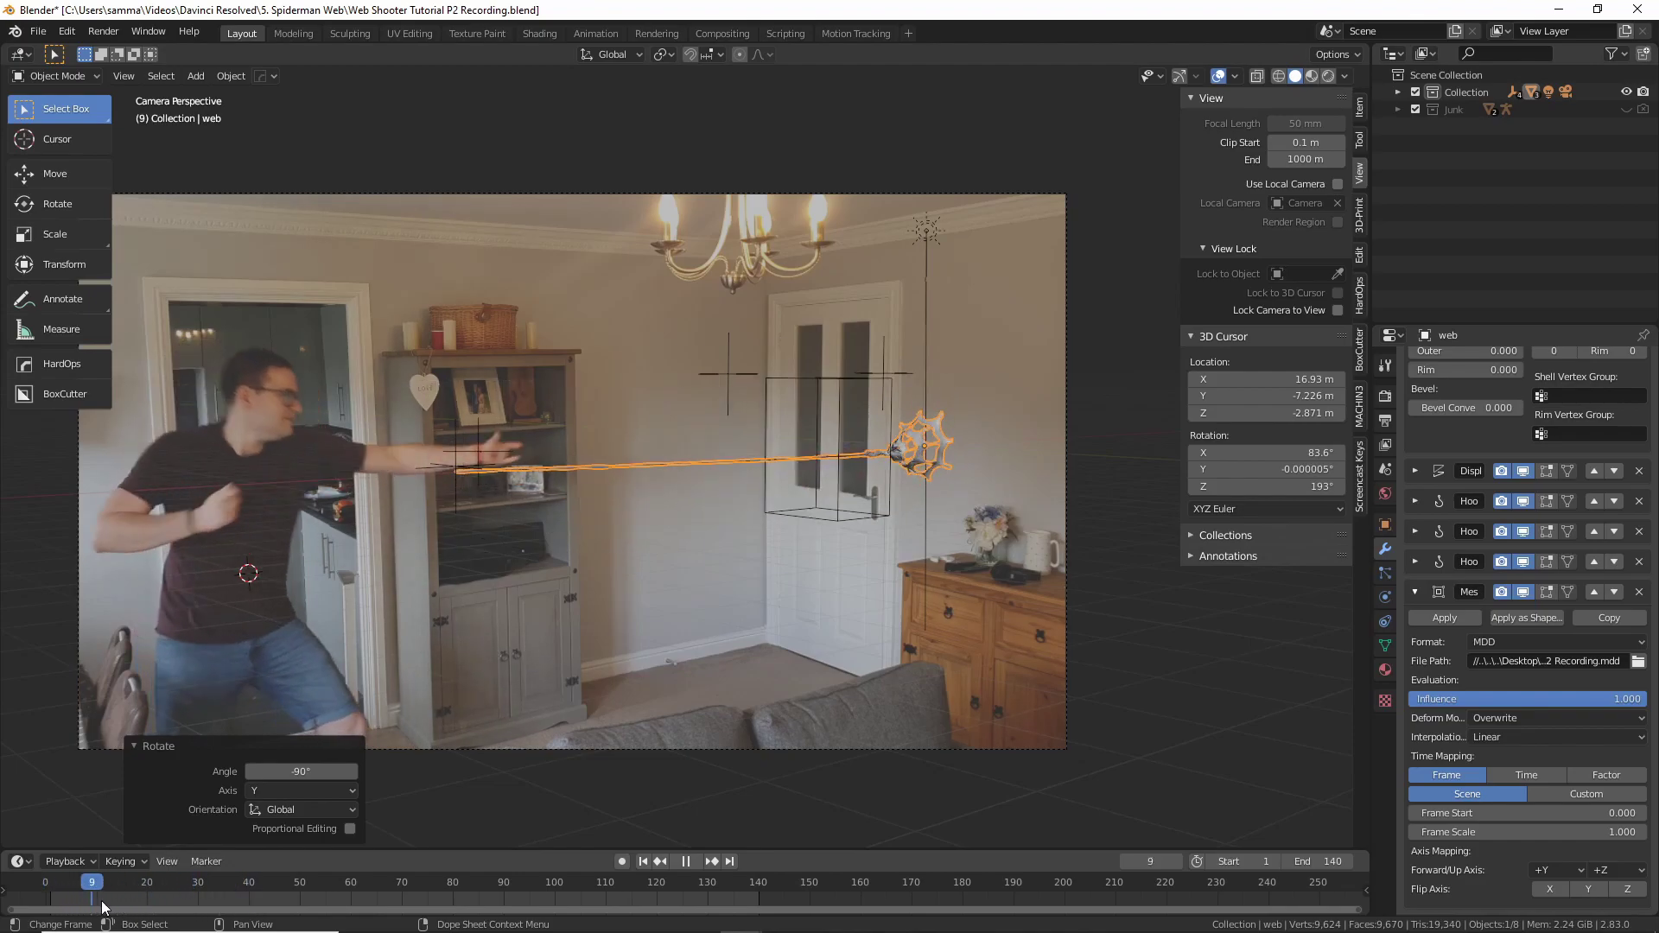
key(space)
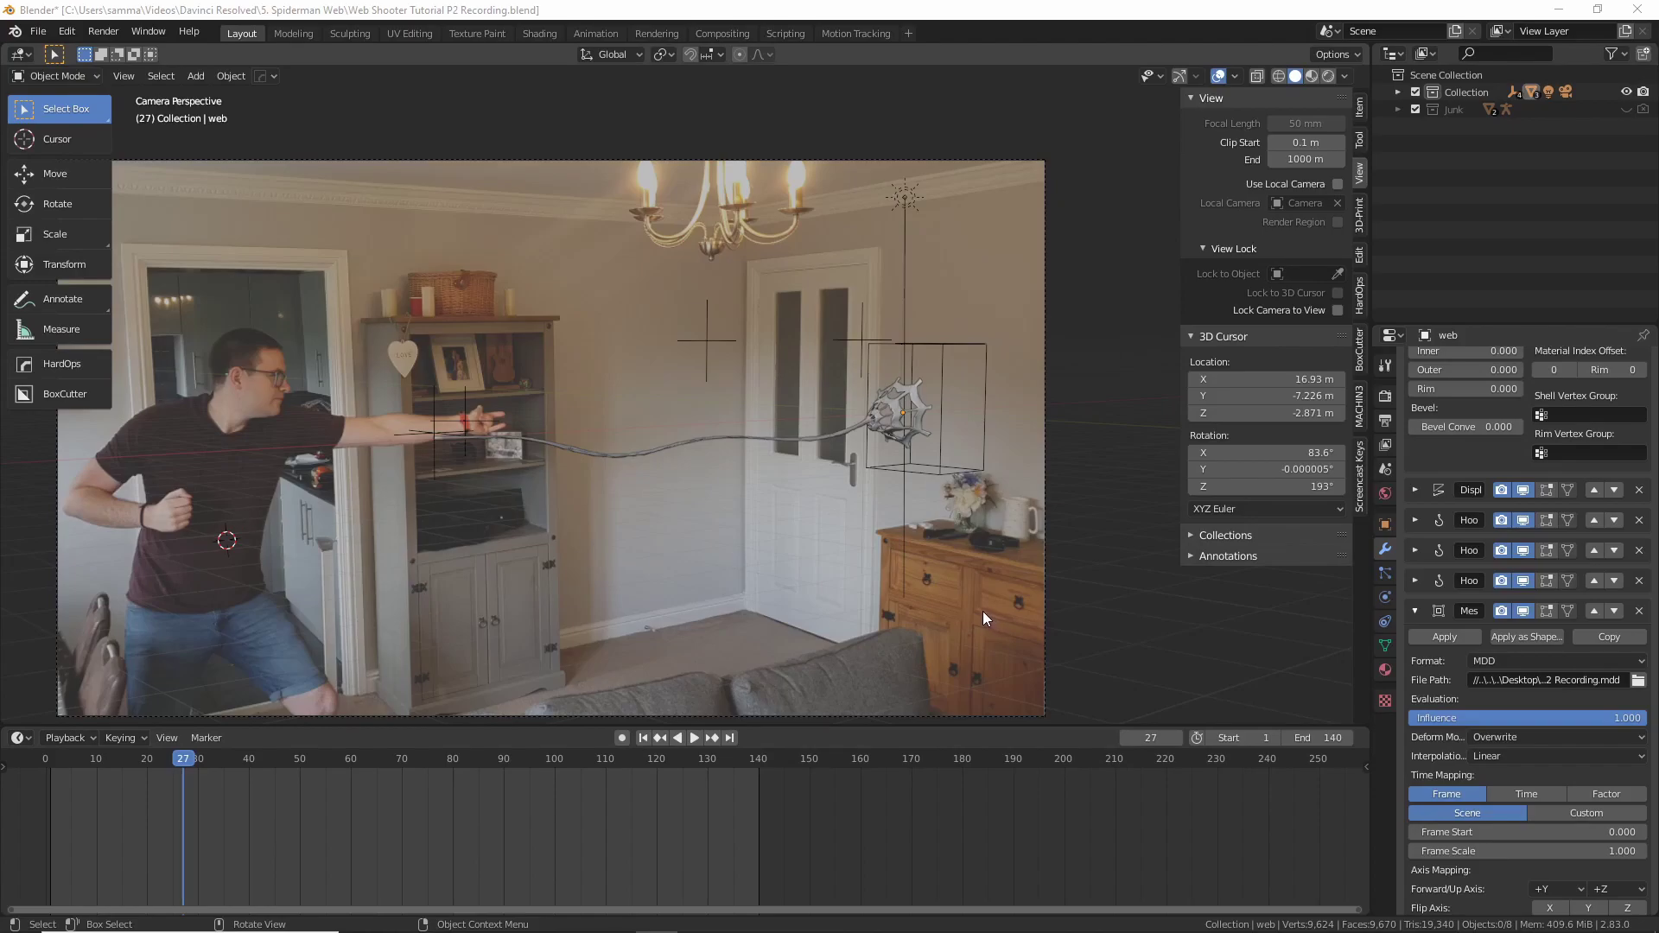
Switch the Mesh Cache modifier's time mapping to Custom and go to frame 14 of the footage
click(1587, 814)
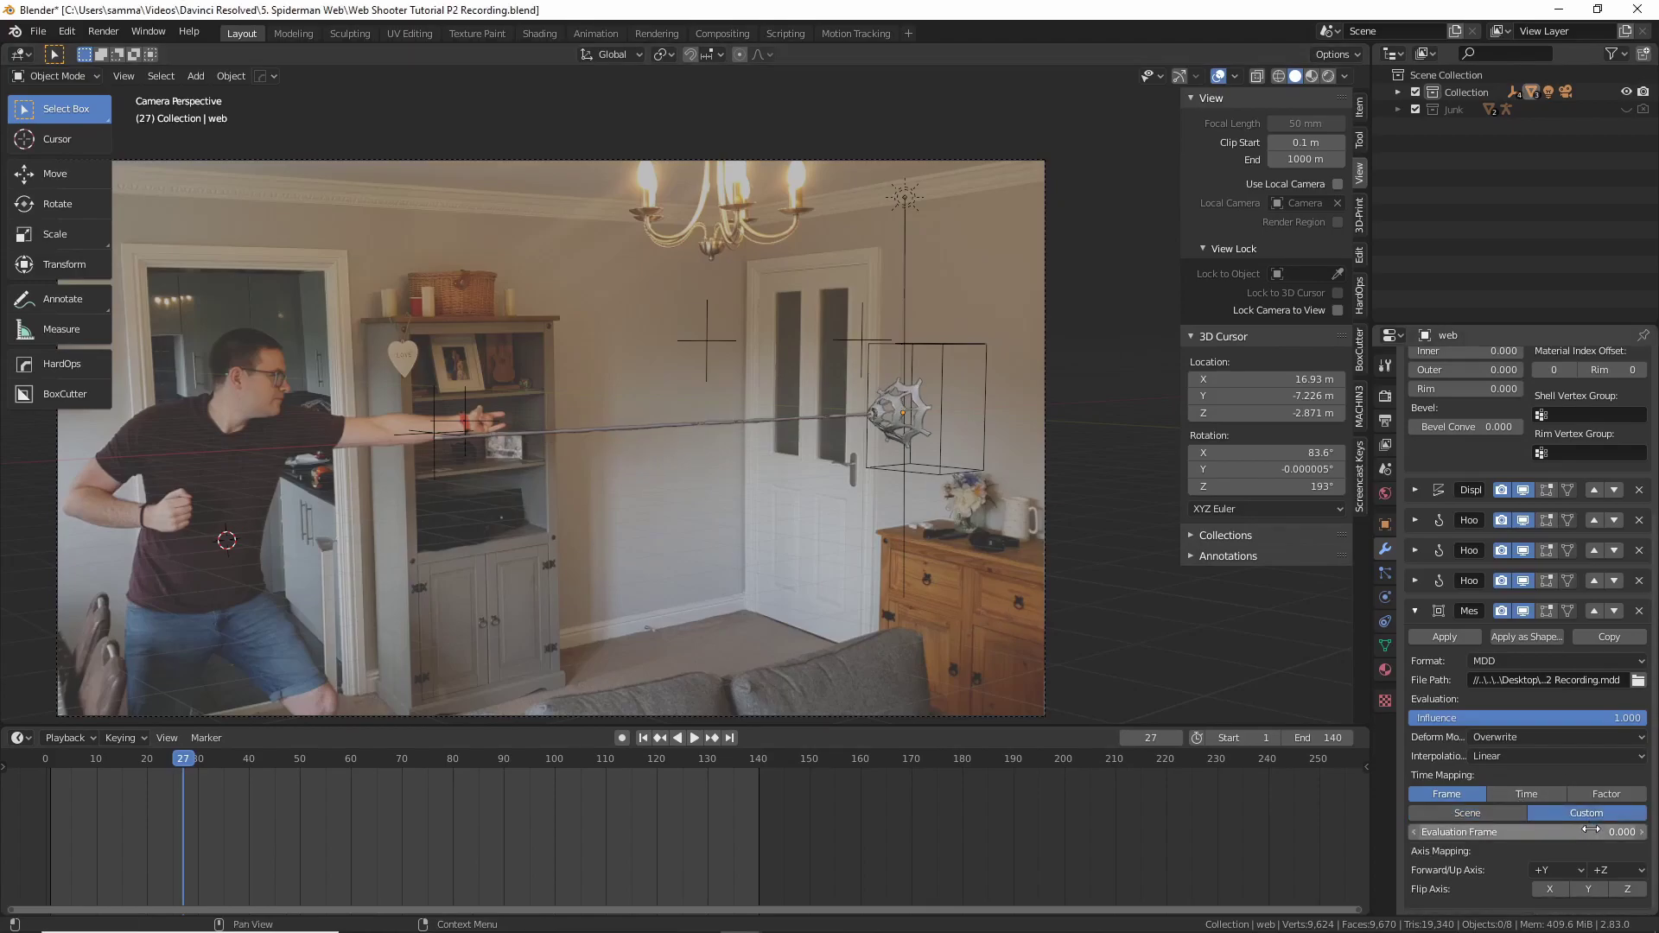
drag(180, 760, 147, 778)
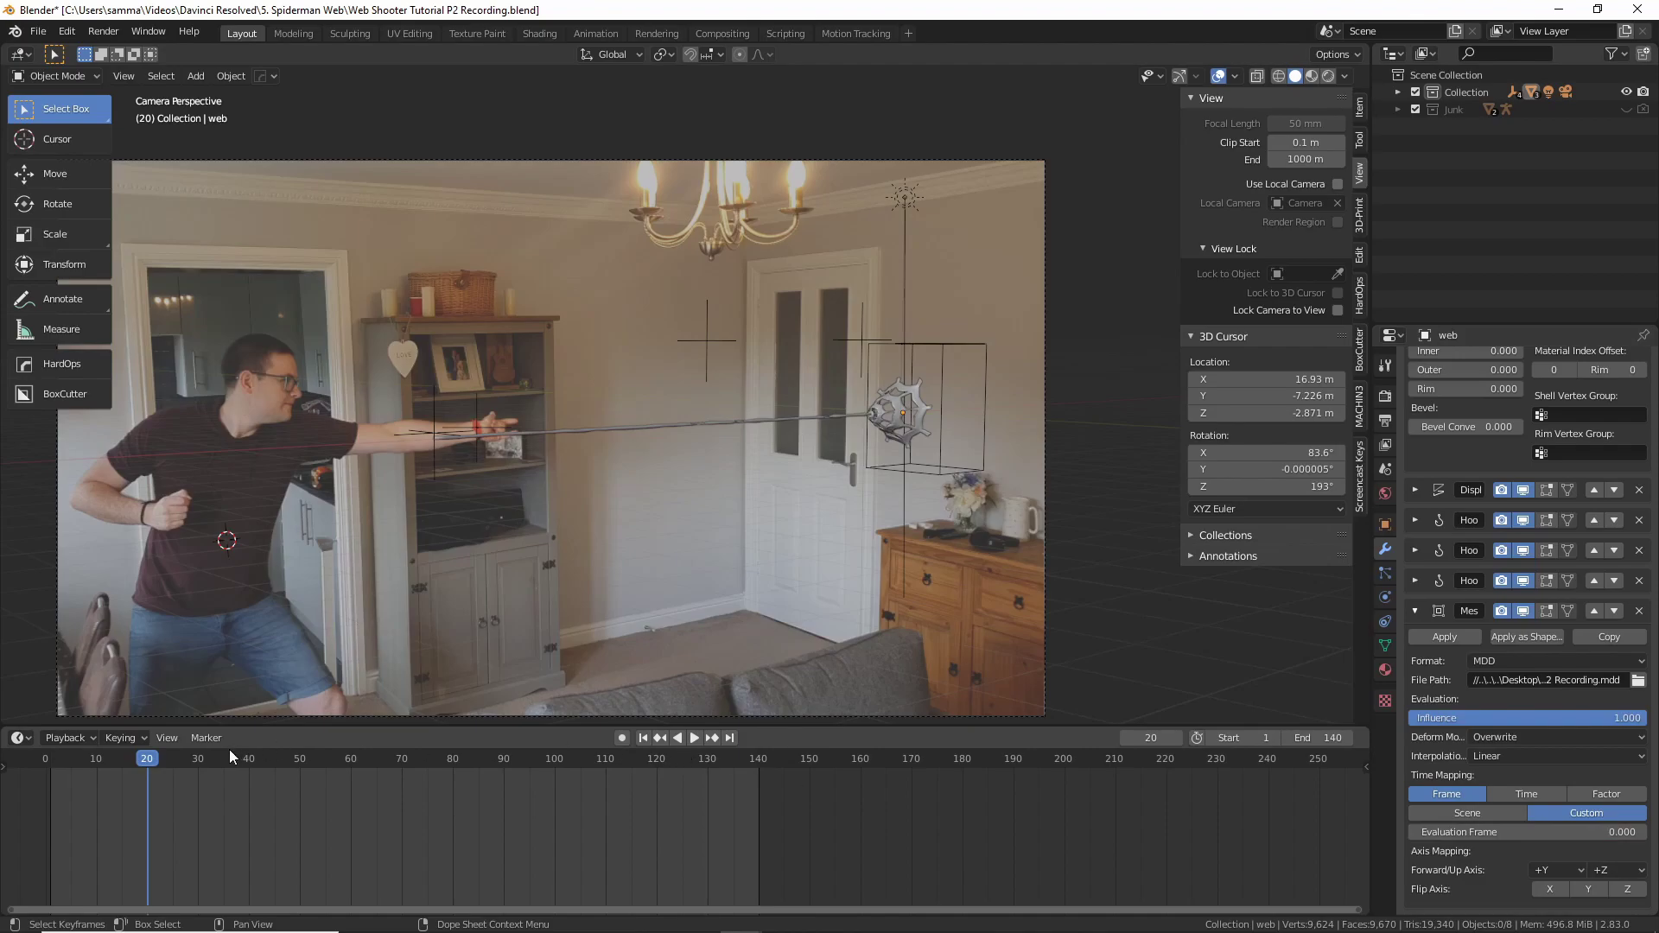
drag(142, 760, 101, 762)
key(space)
scroll(459, 438, up, 2)
shift+middle_drag(459, 439, 615, 438)
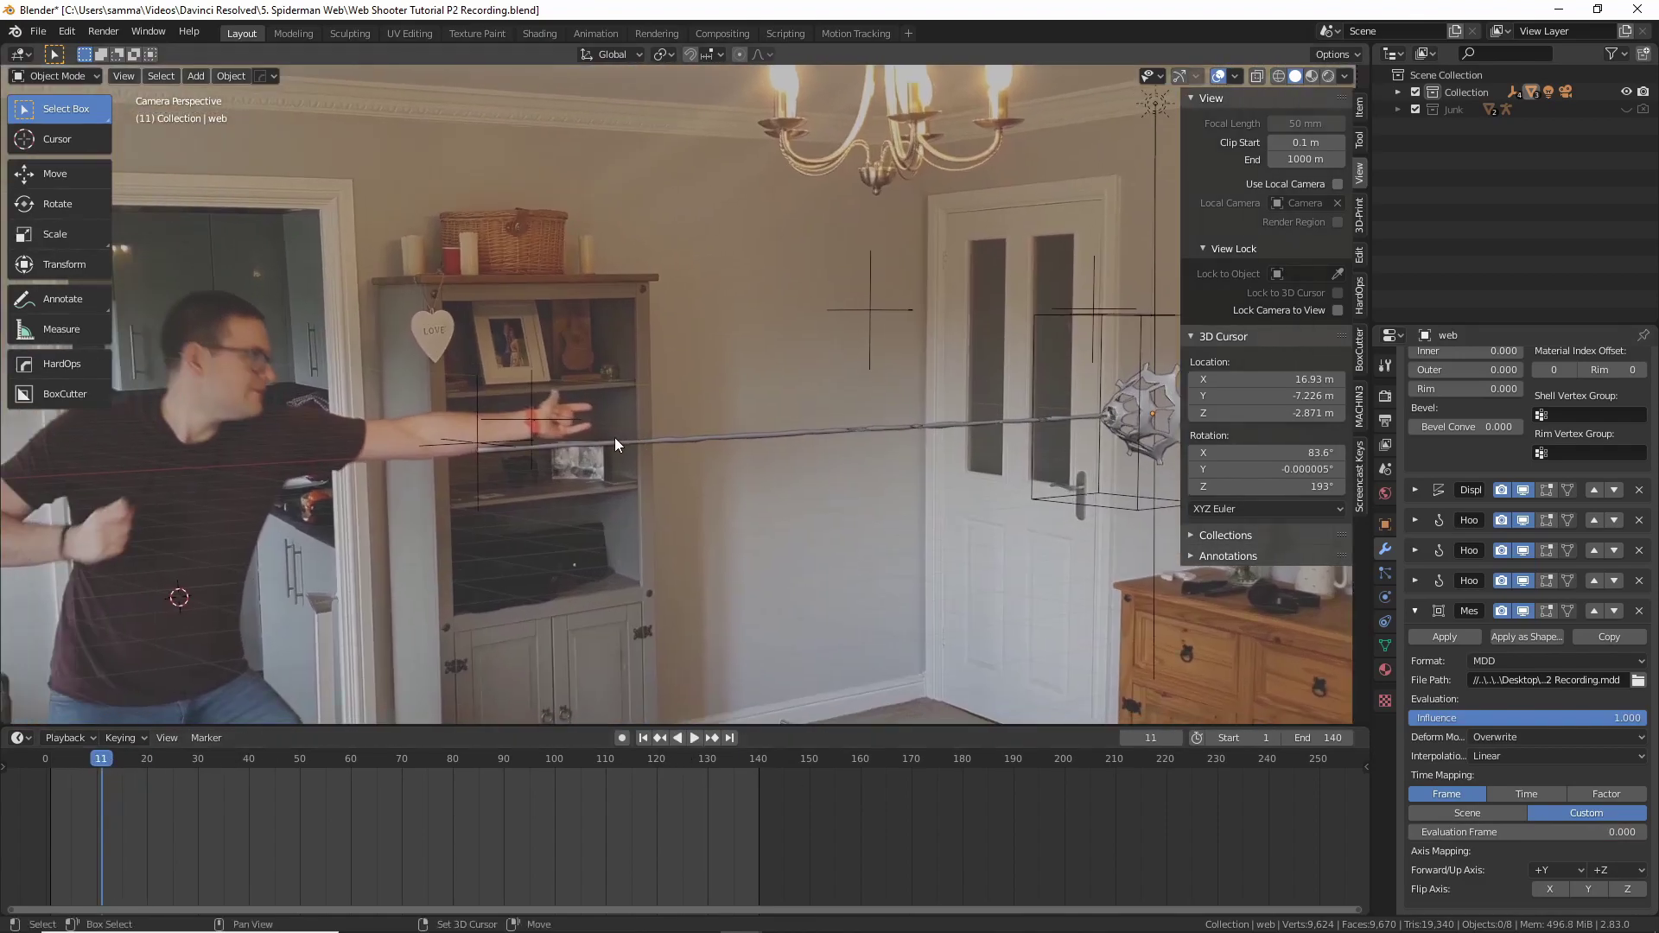
scroll(615, 438, up, 2)
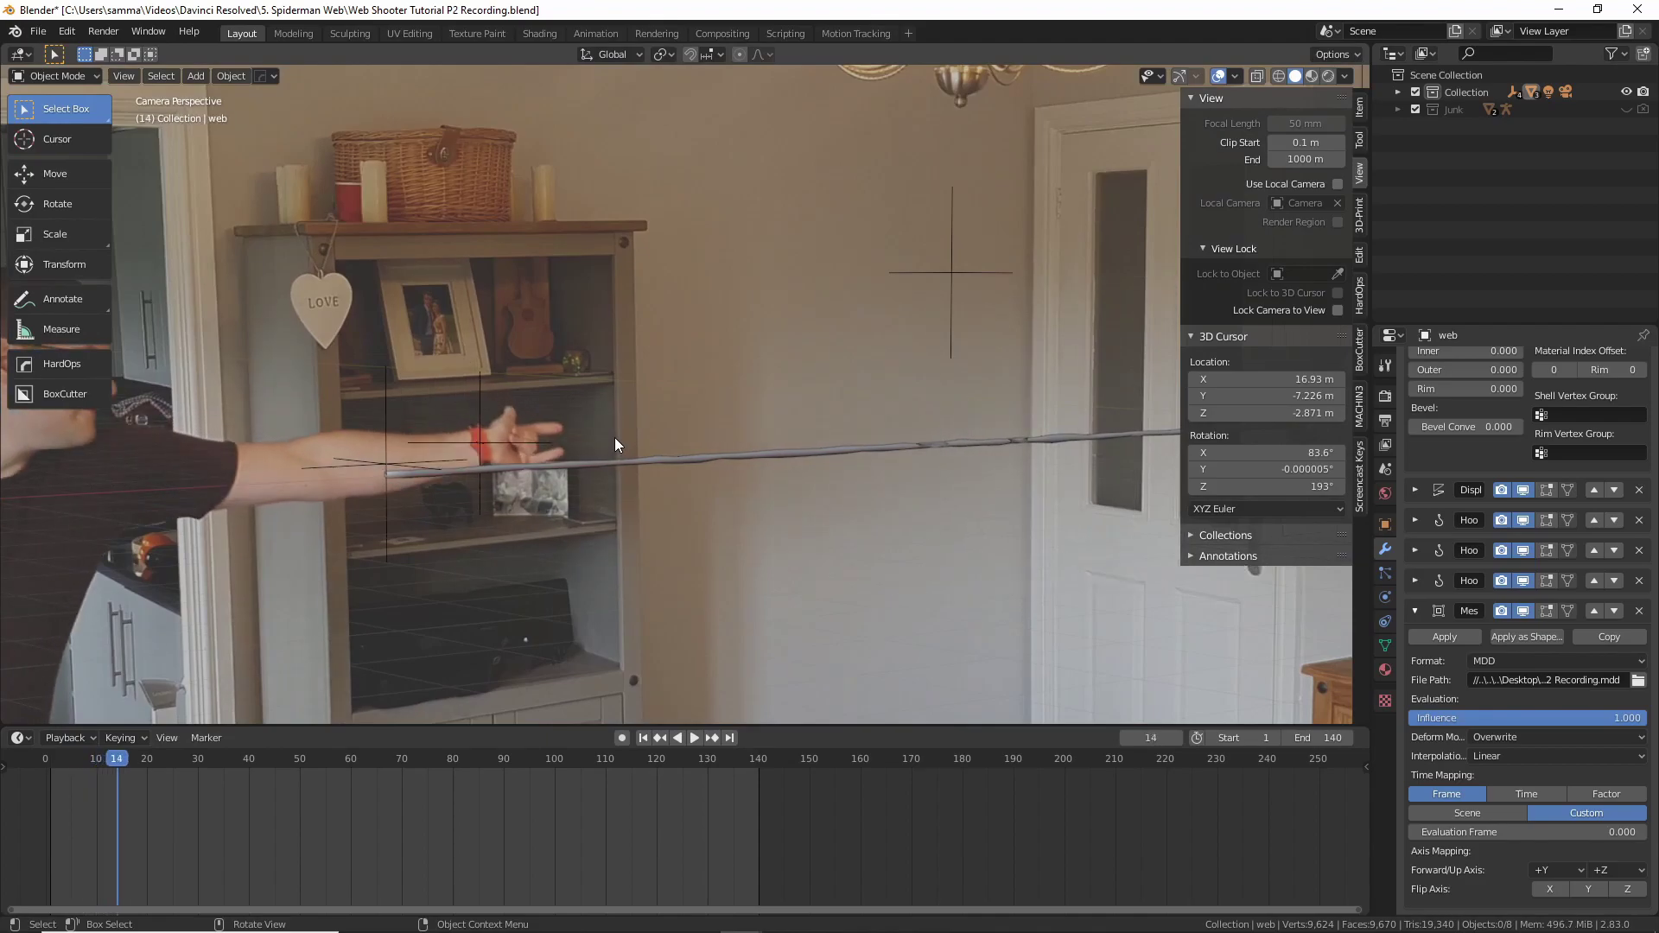
key(Right)
Set the Mesh Cache Evaluation Frame to 1 and keyframe it at frame 14
double_click(1480, 833)
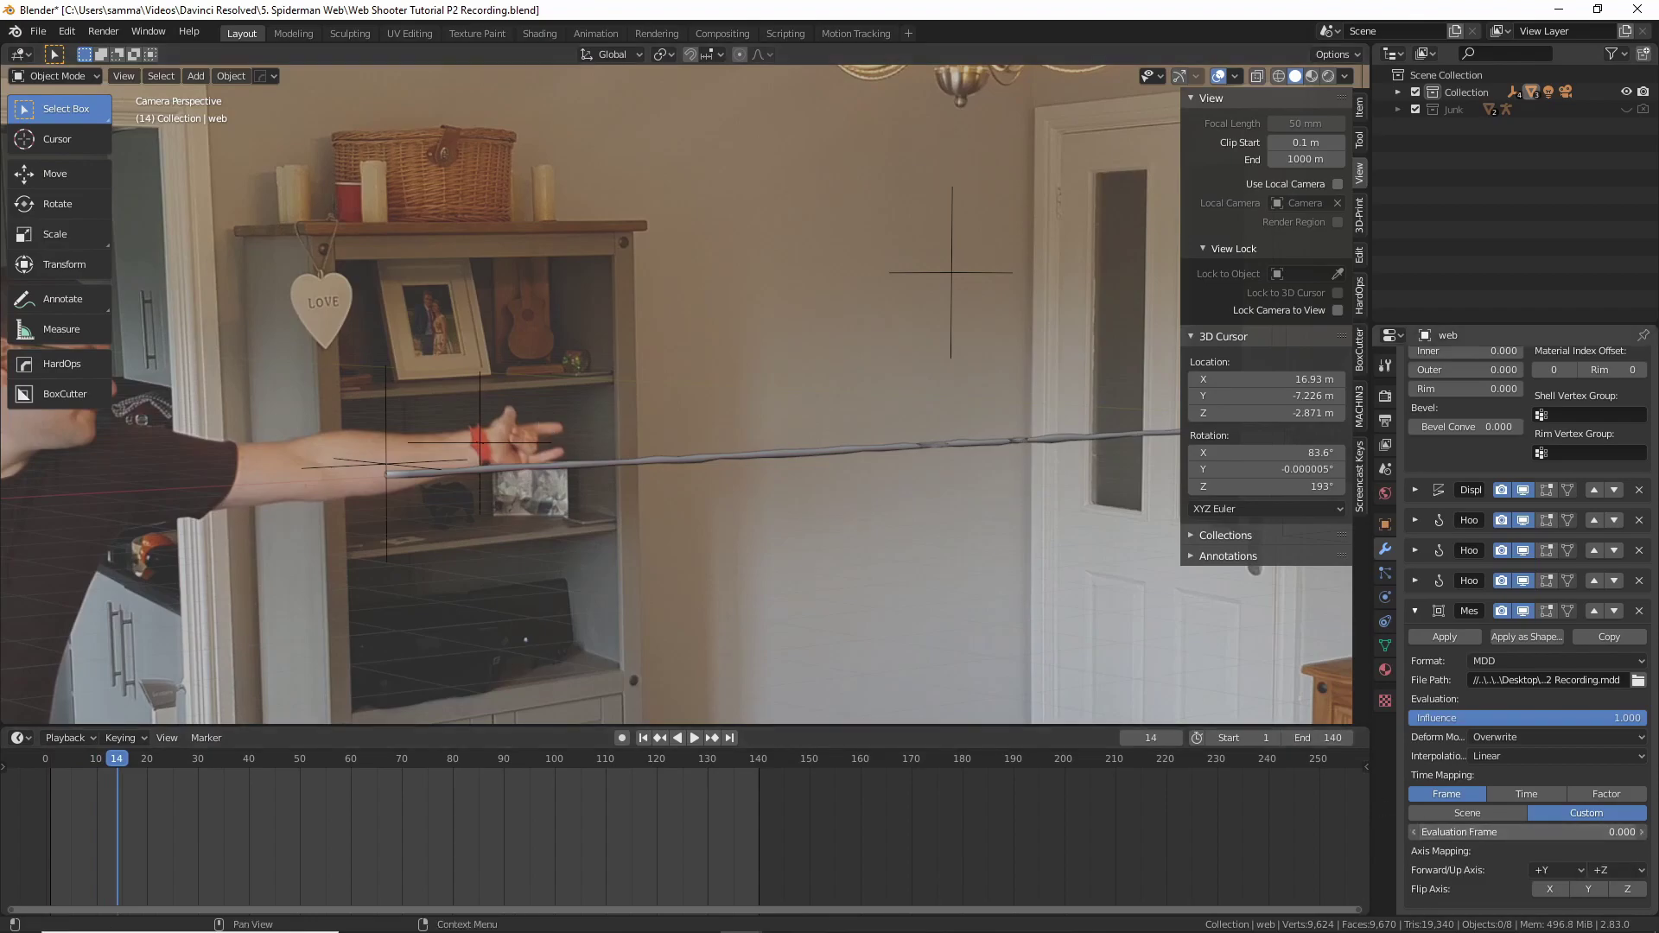
text(1)
key(Return)
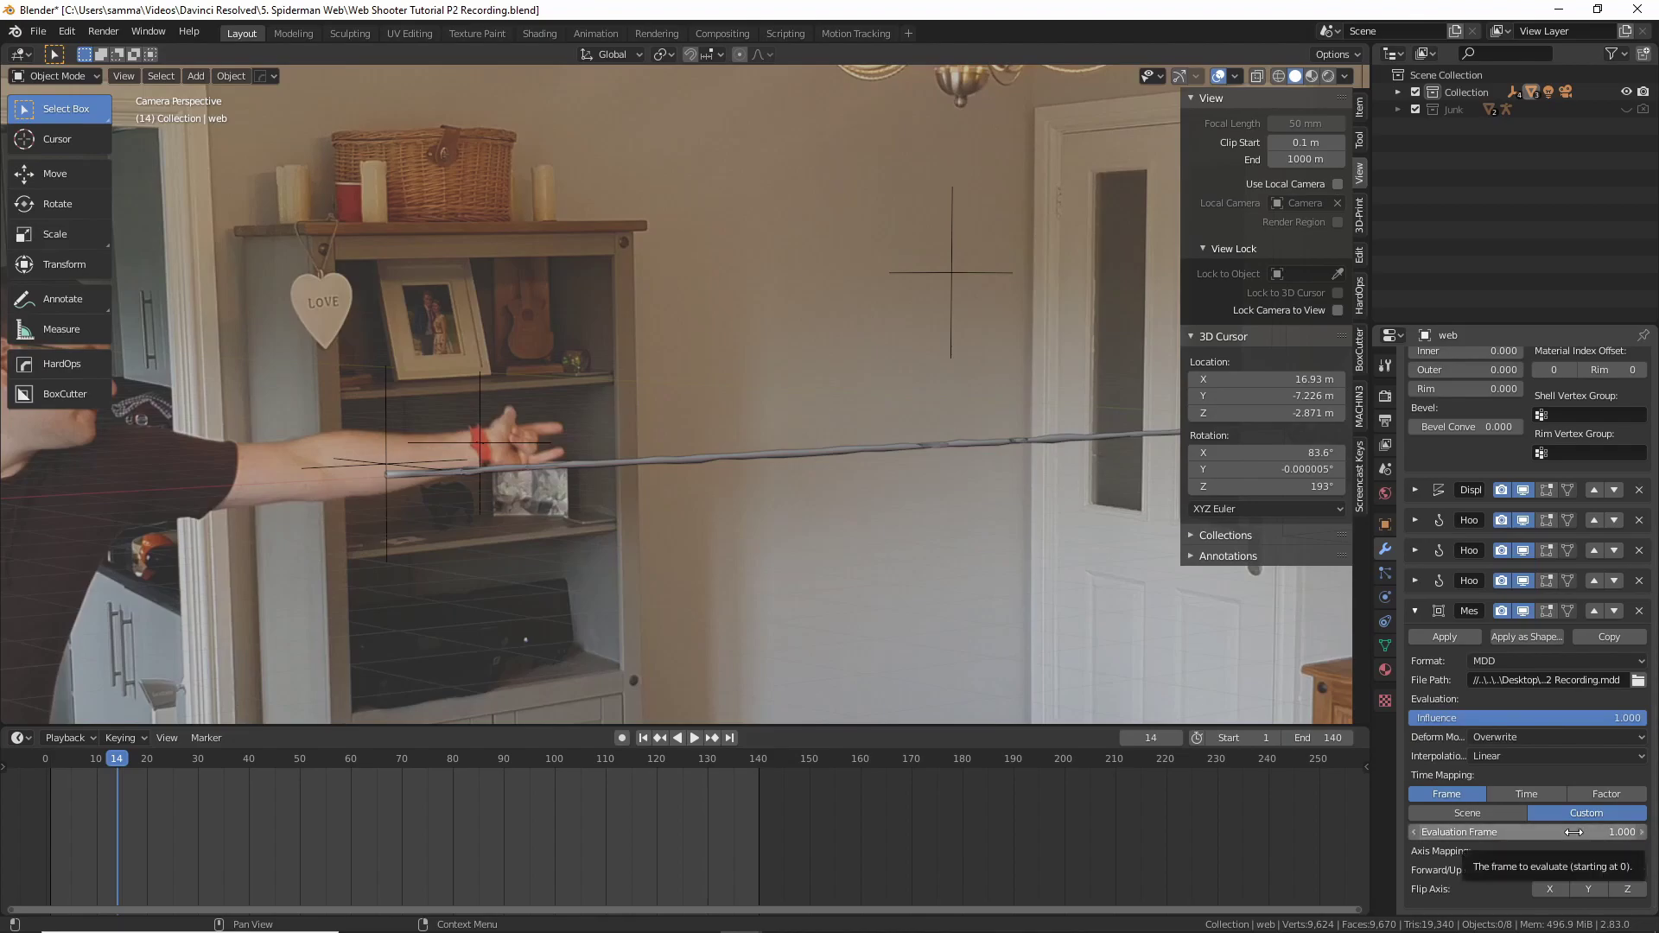
key(i)
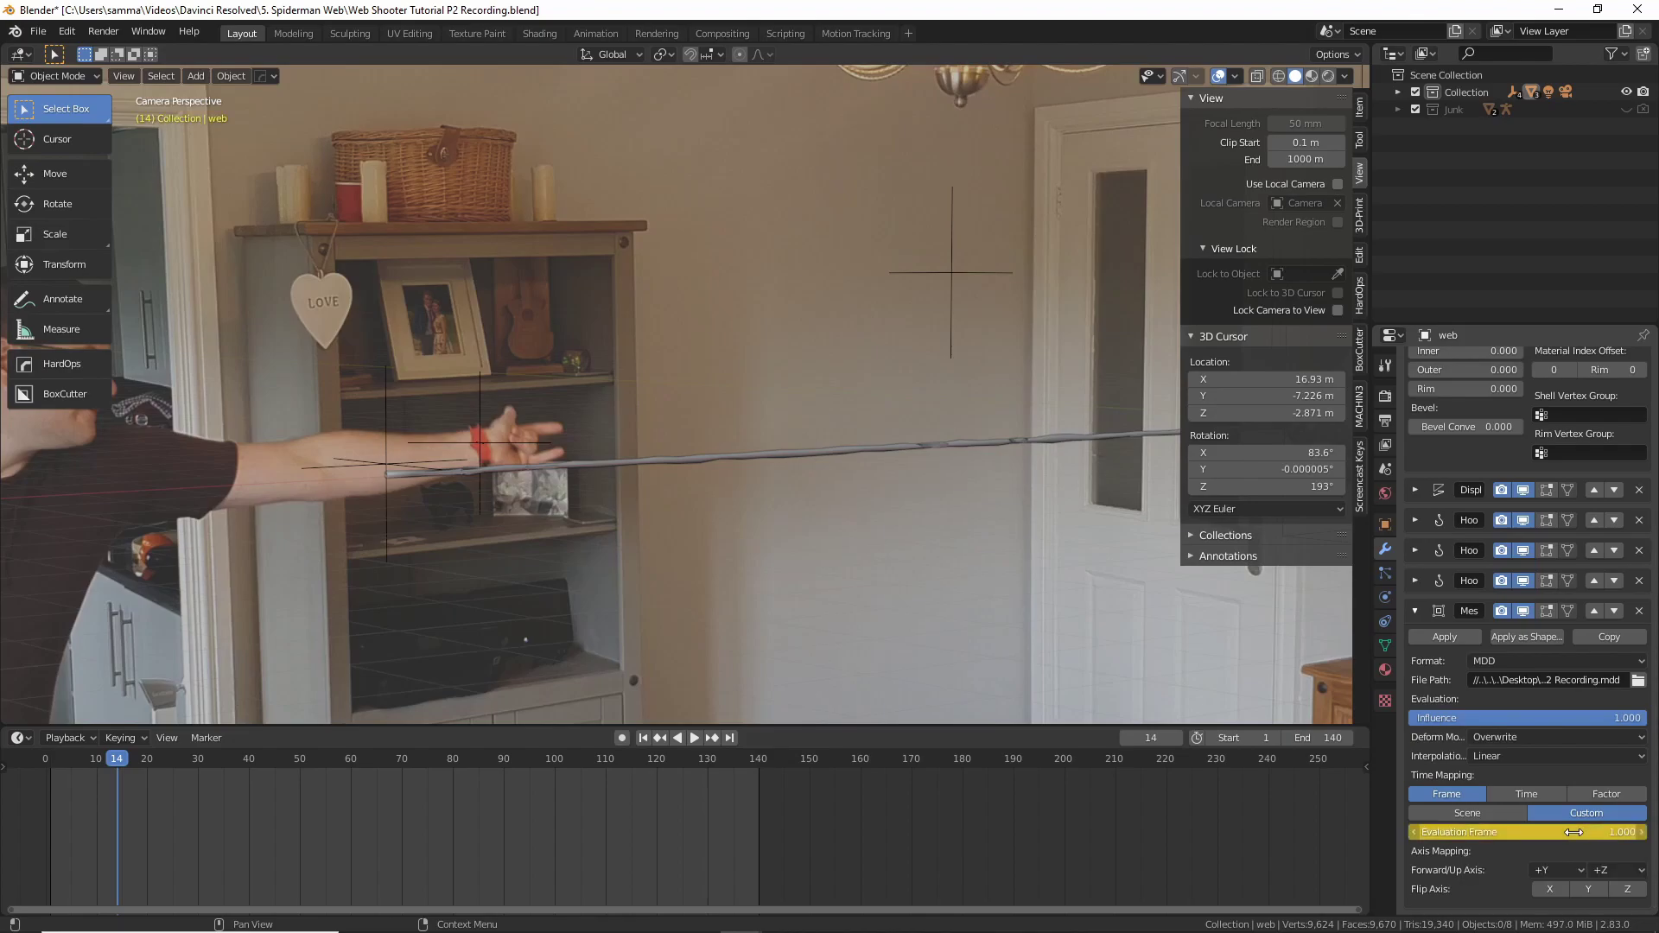
Change the timeline to the Dope Sheet's Action Editor and return the playhead to the keyframe at frame 14
click(21, 738)
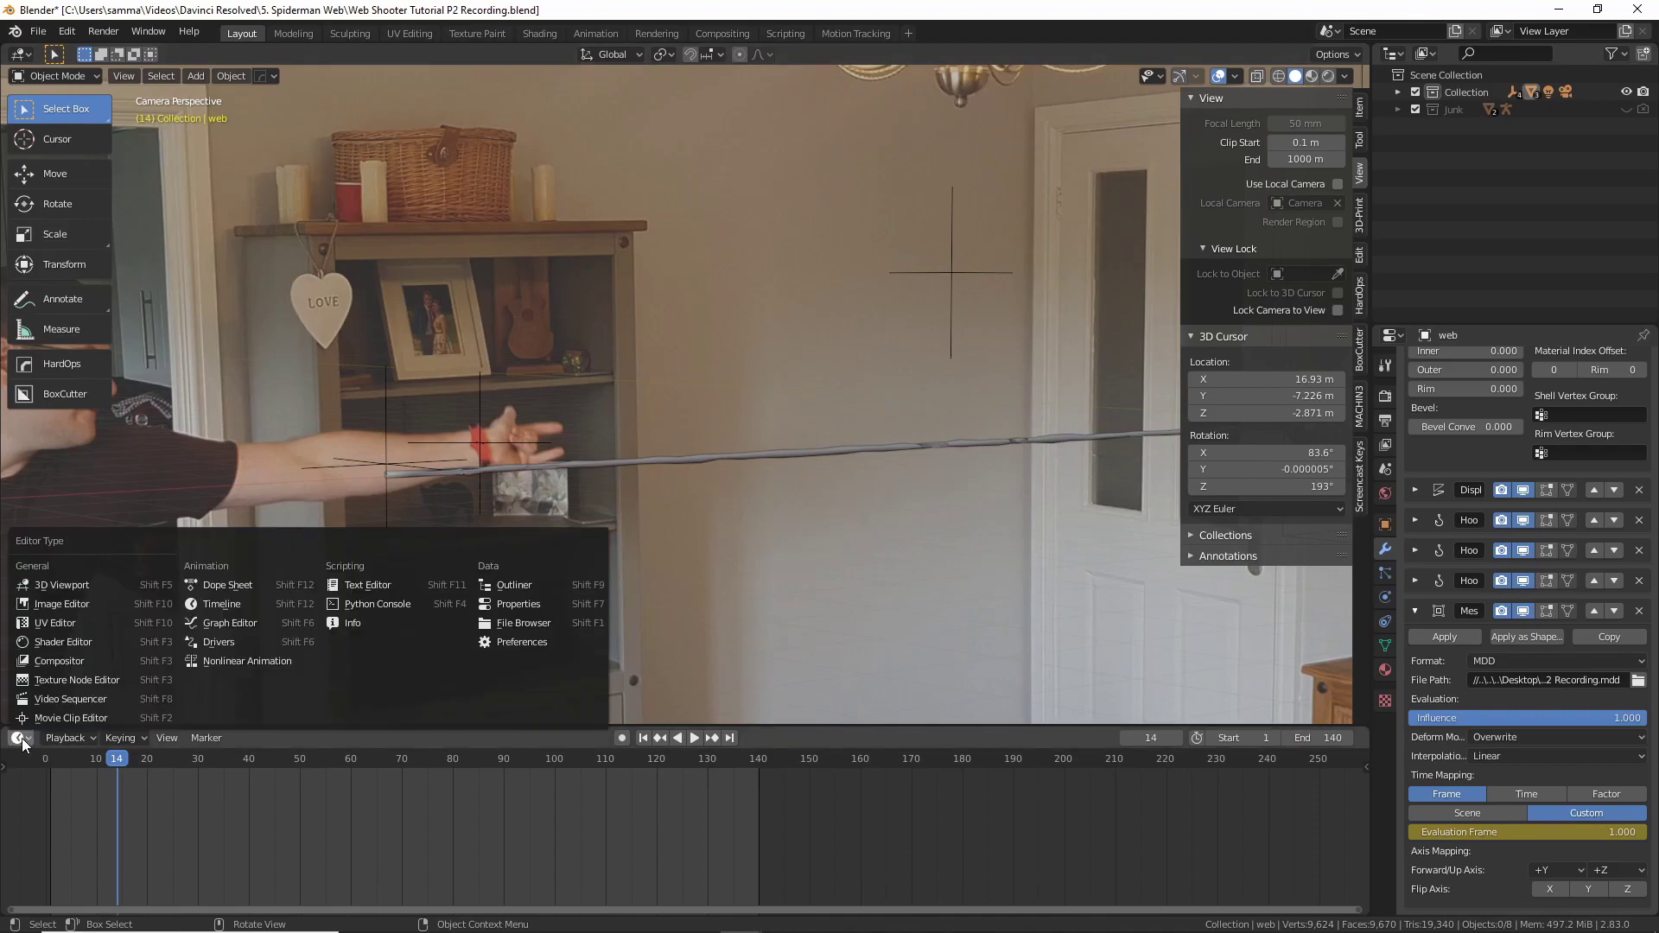
click(227, 585)
click(302, 758)
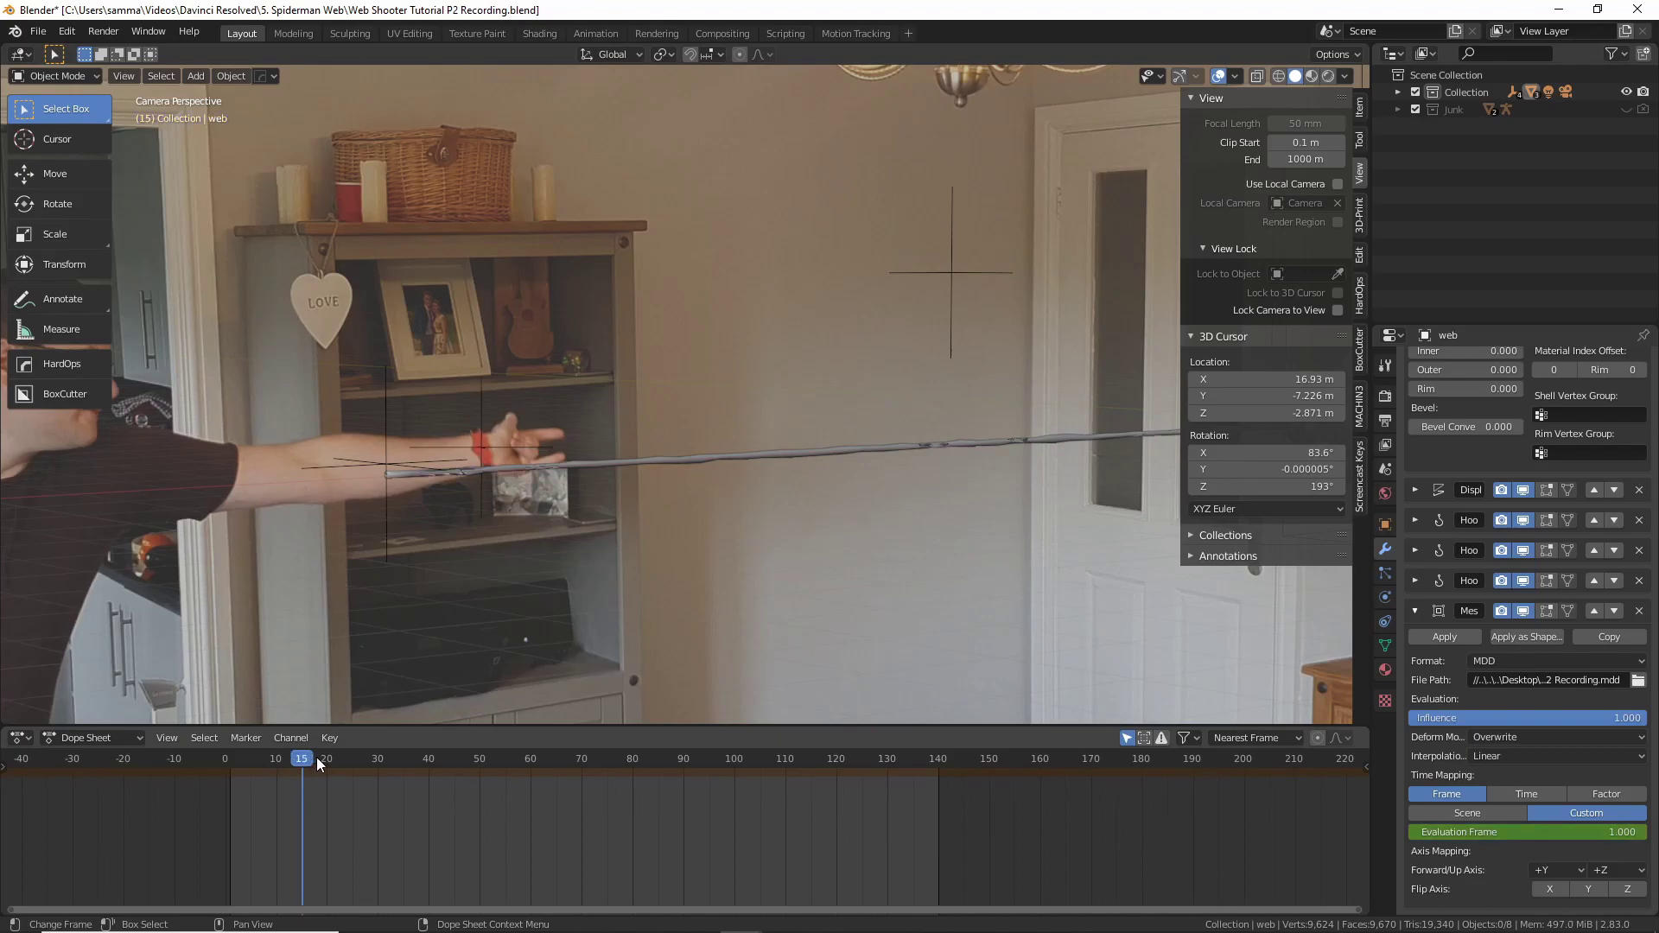
click(307, 759)
click(108, 736)
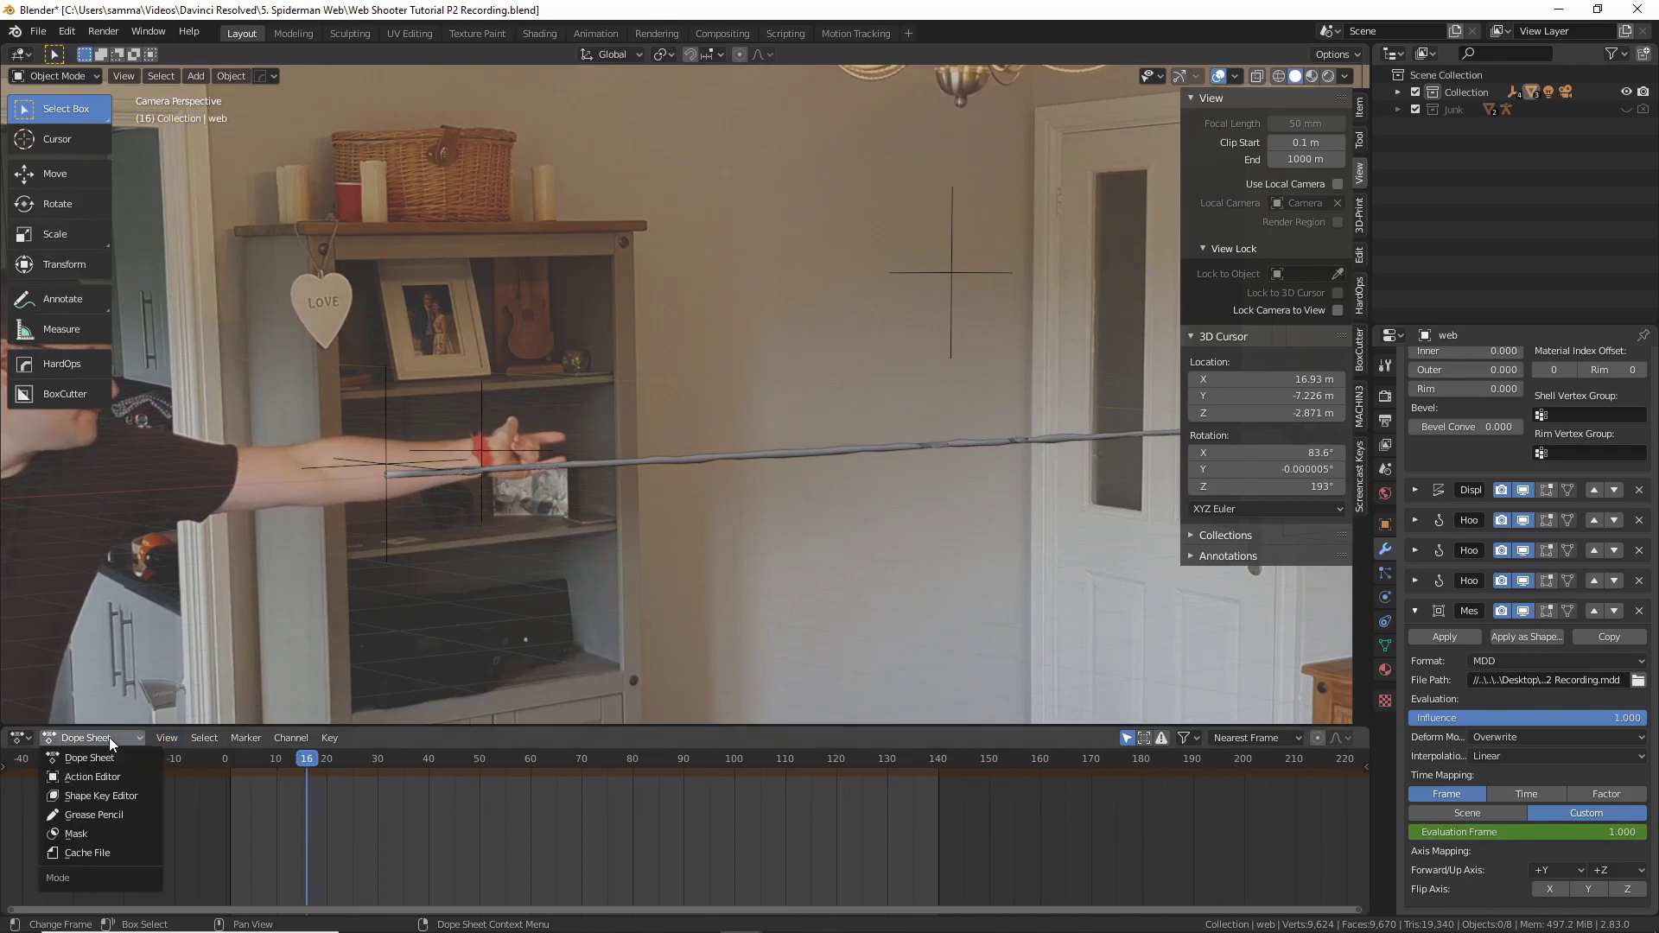
click(127, 776)
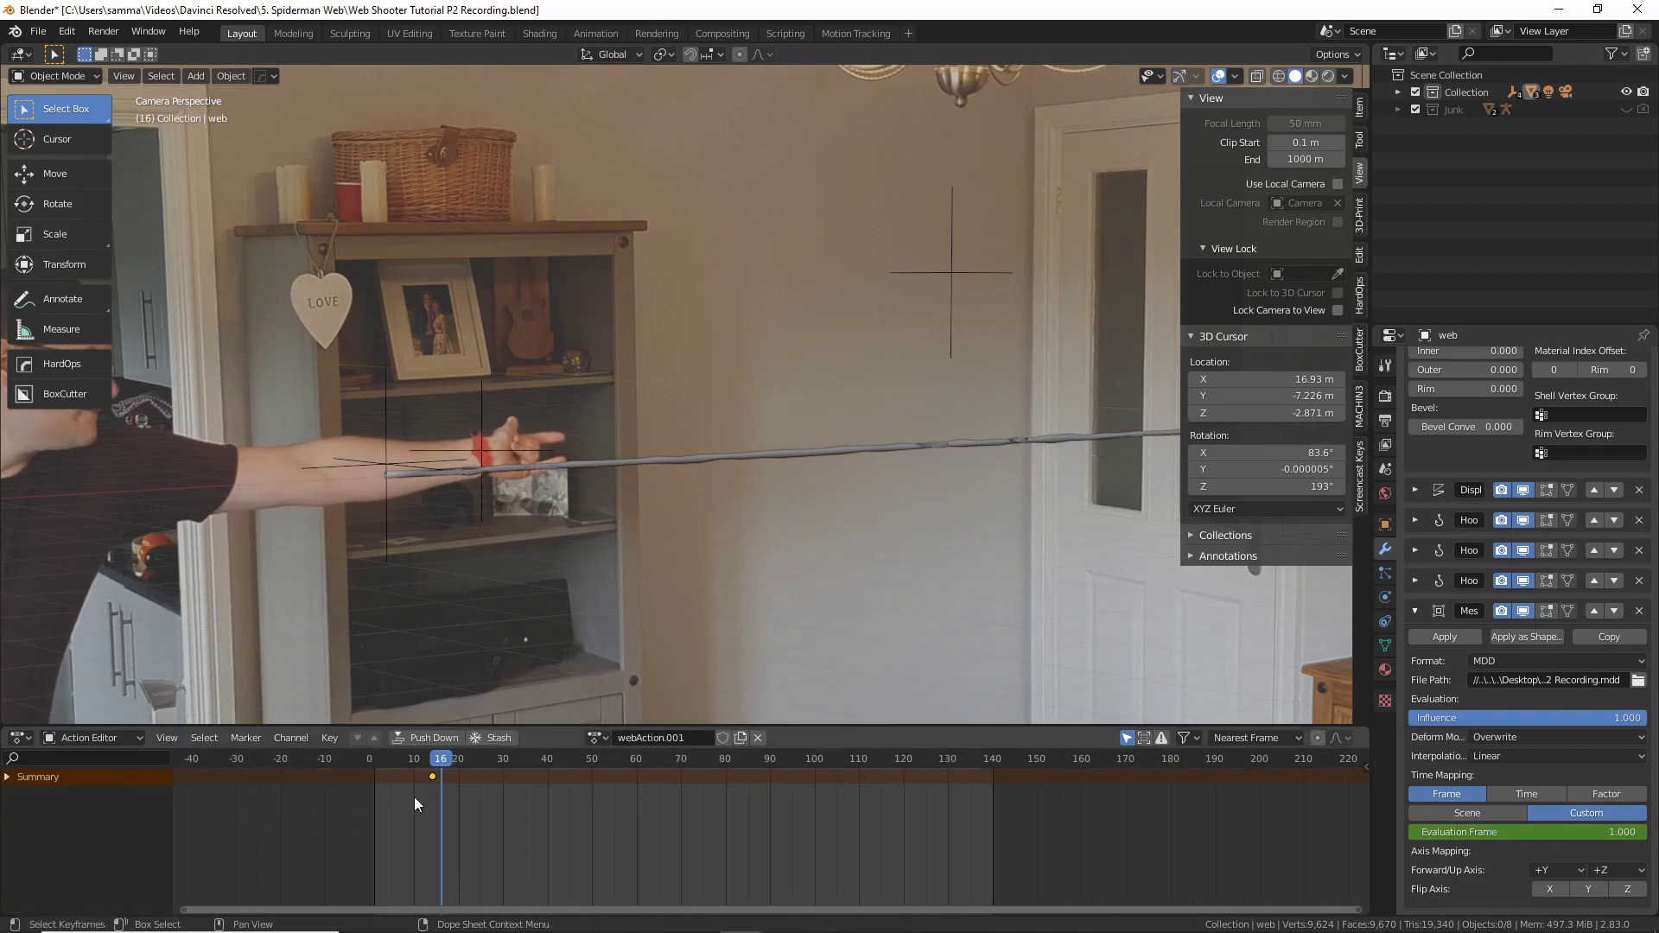
mouse_move(438, 766)
mouse_down()
mouse_move(418, 760)
mouse_move(431, 764)
mouse_up()
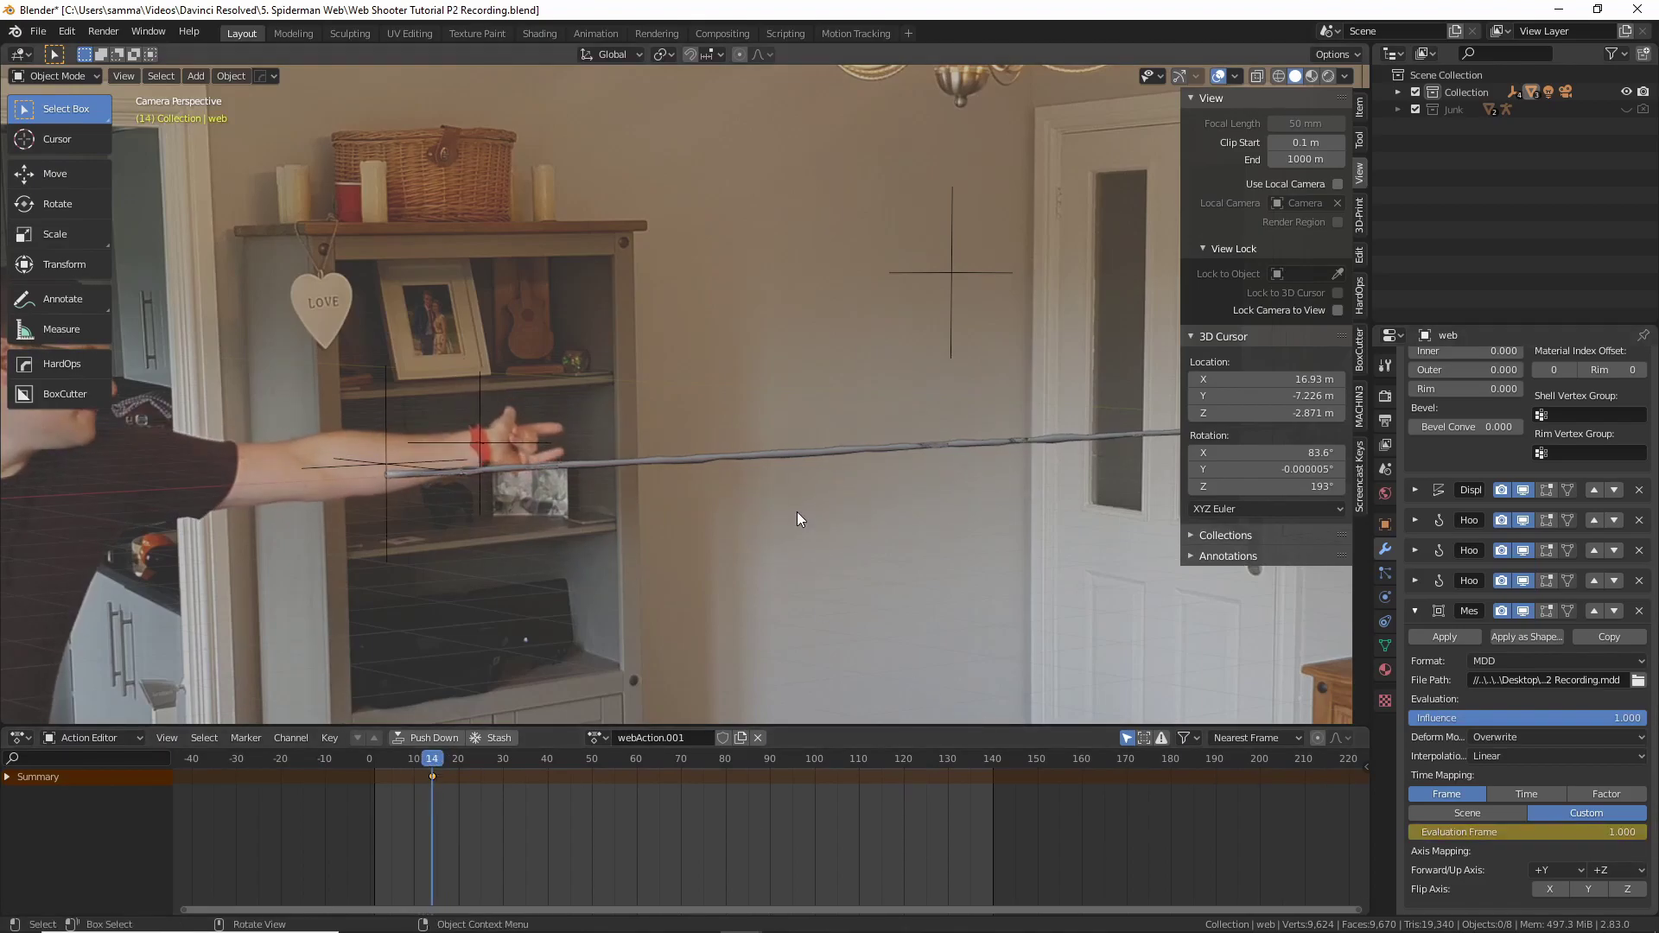
Step frame by frame past frame 14 and back to examine the hand's motion against the web
scroll(797, 512, down, 3)
shift+middle_drag(988, 447, 915, 459)
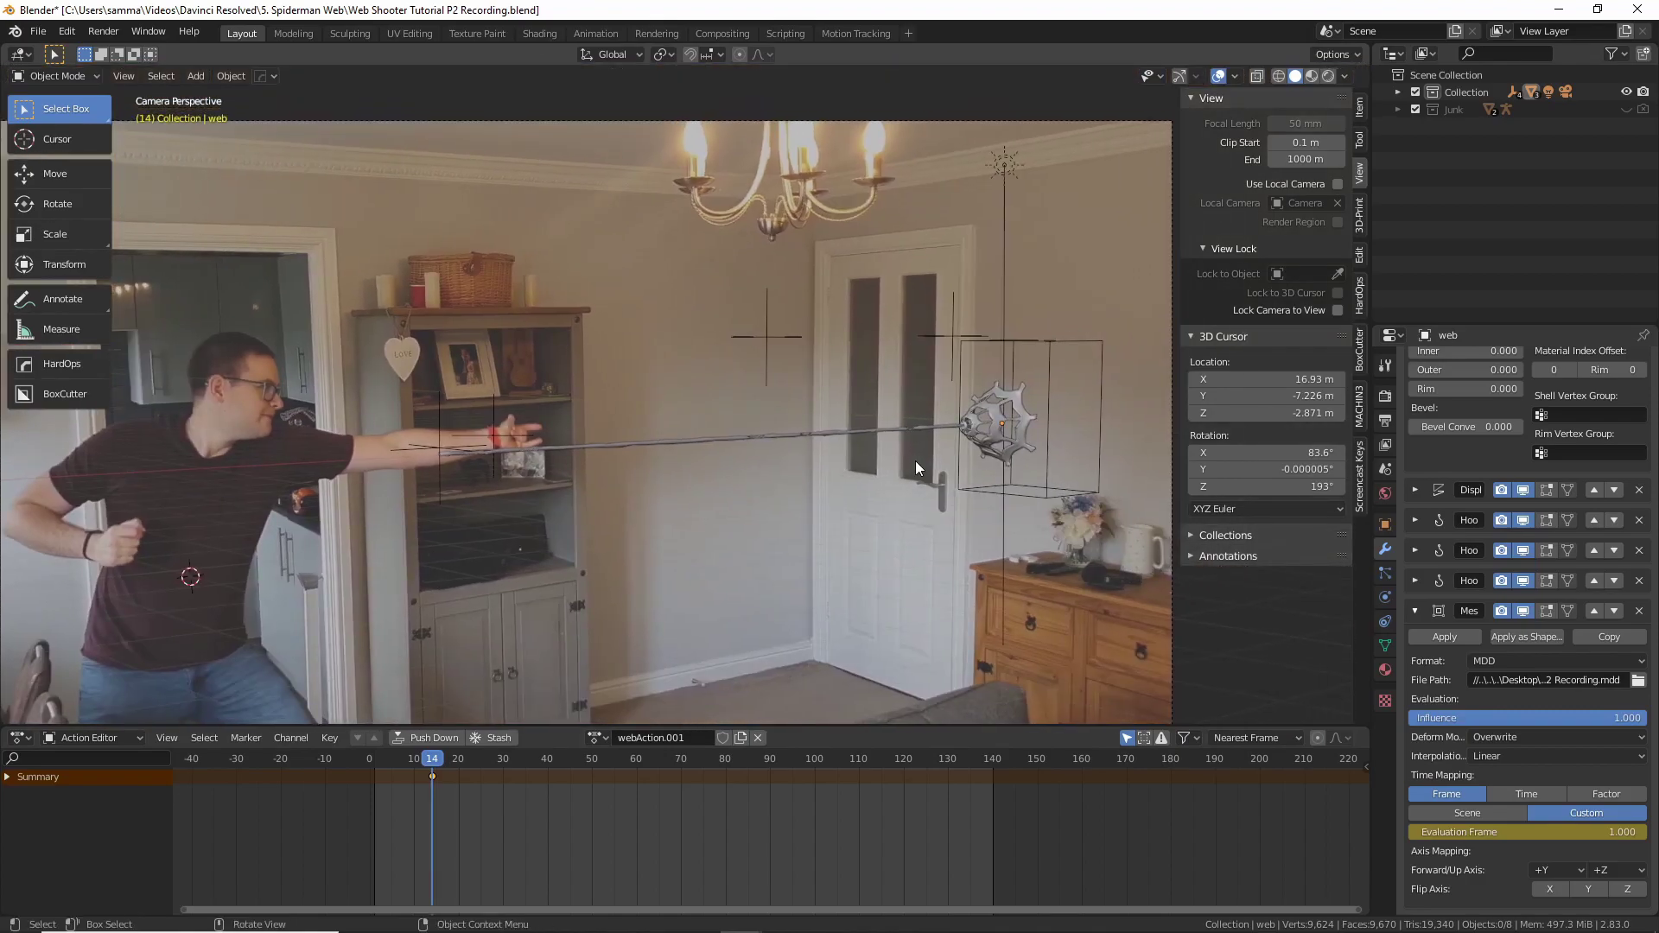
key(Right)
key(Right)
key(Right)
key(Right)
key(Right)
key(Right)
key(Right)
key(Right)
key(Right)
key(Right)
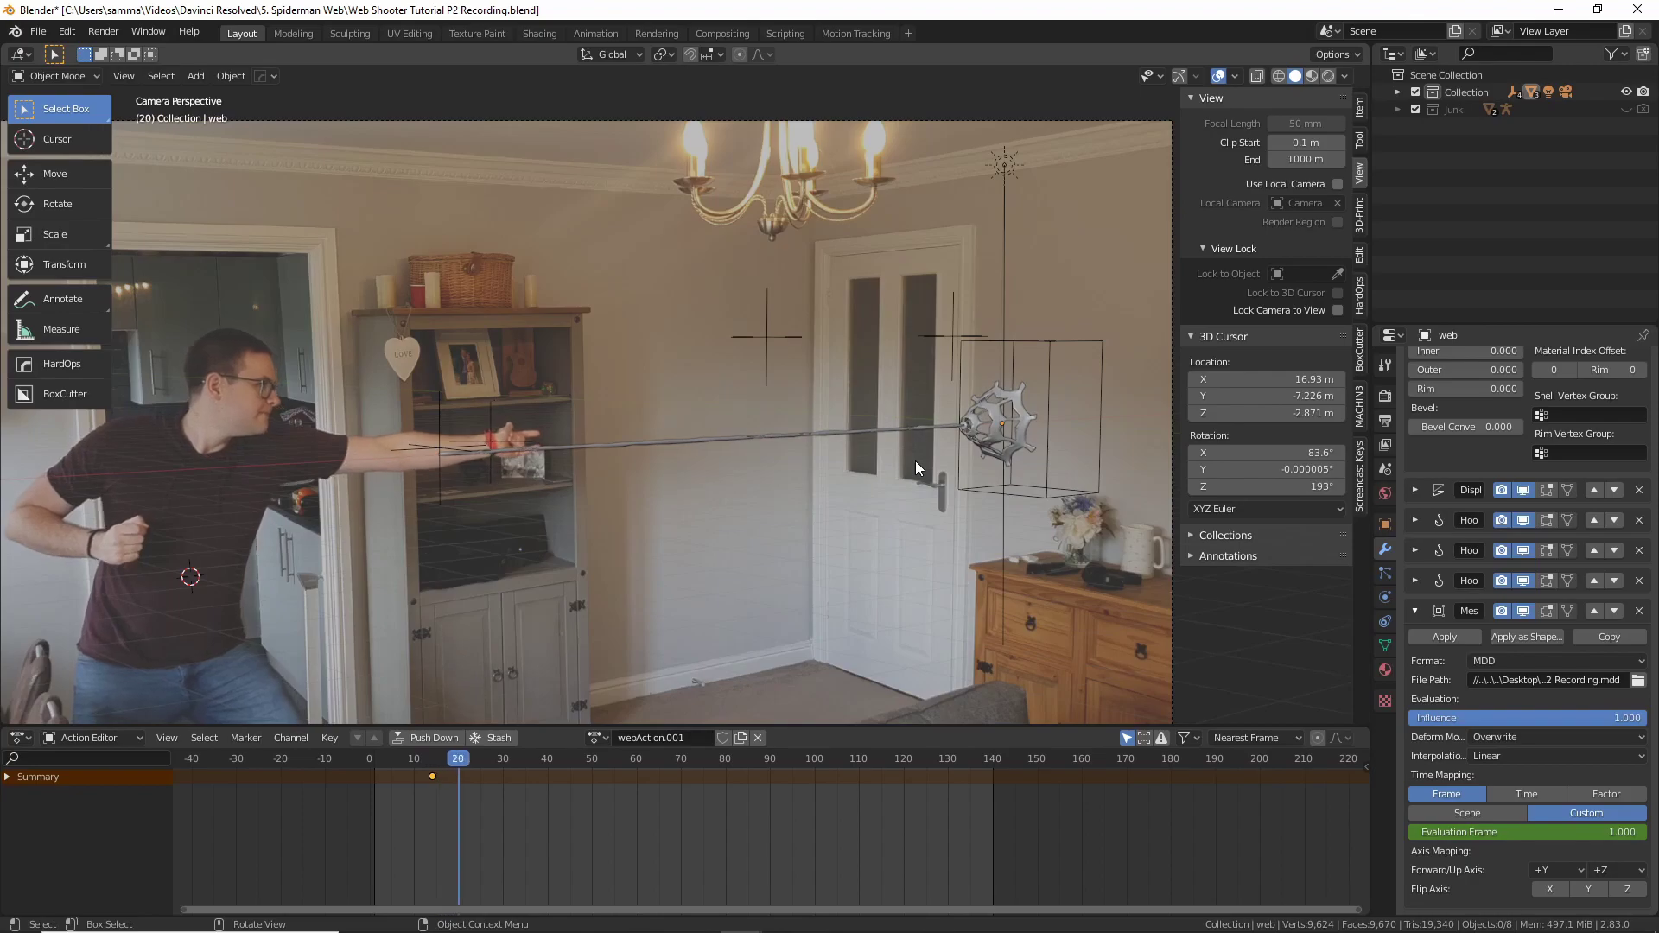
key(Left)
key(Left)
key(Left)
key(Left)
key(Left)
key(Left)
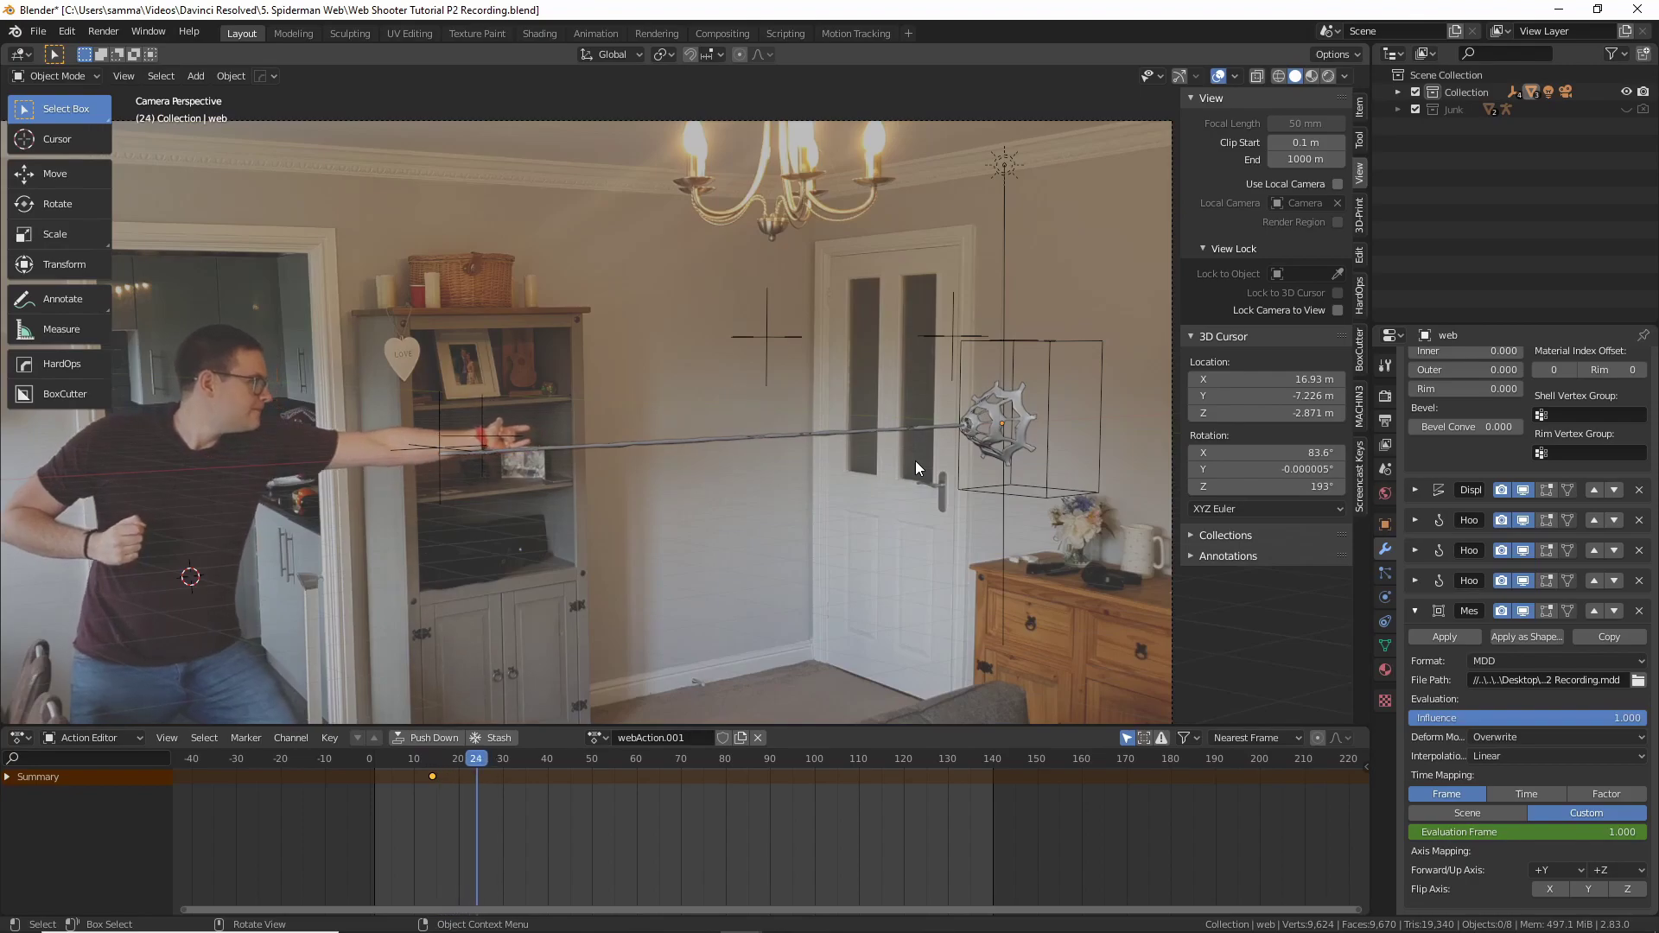
key(Left)
key(Left)
key(Left)
key(Left)
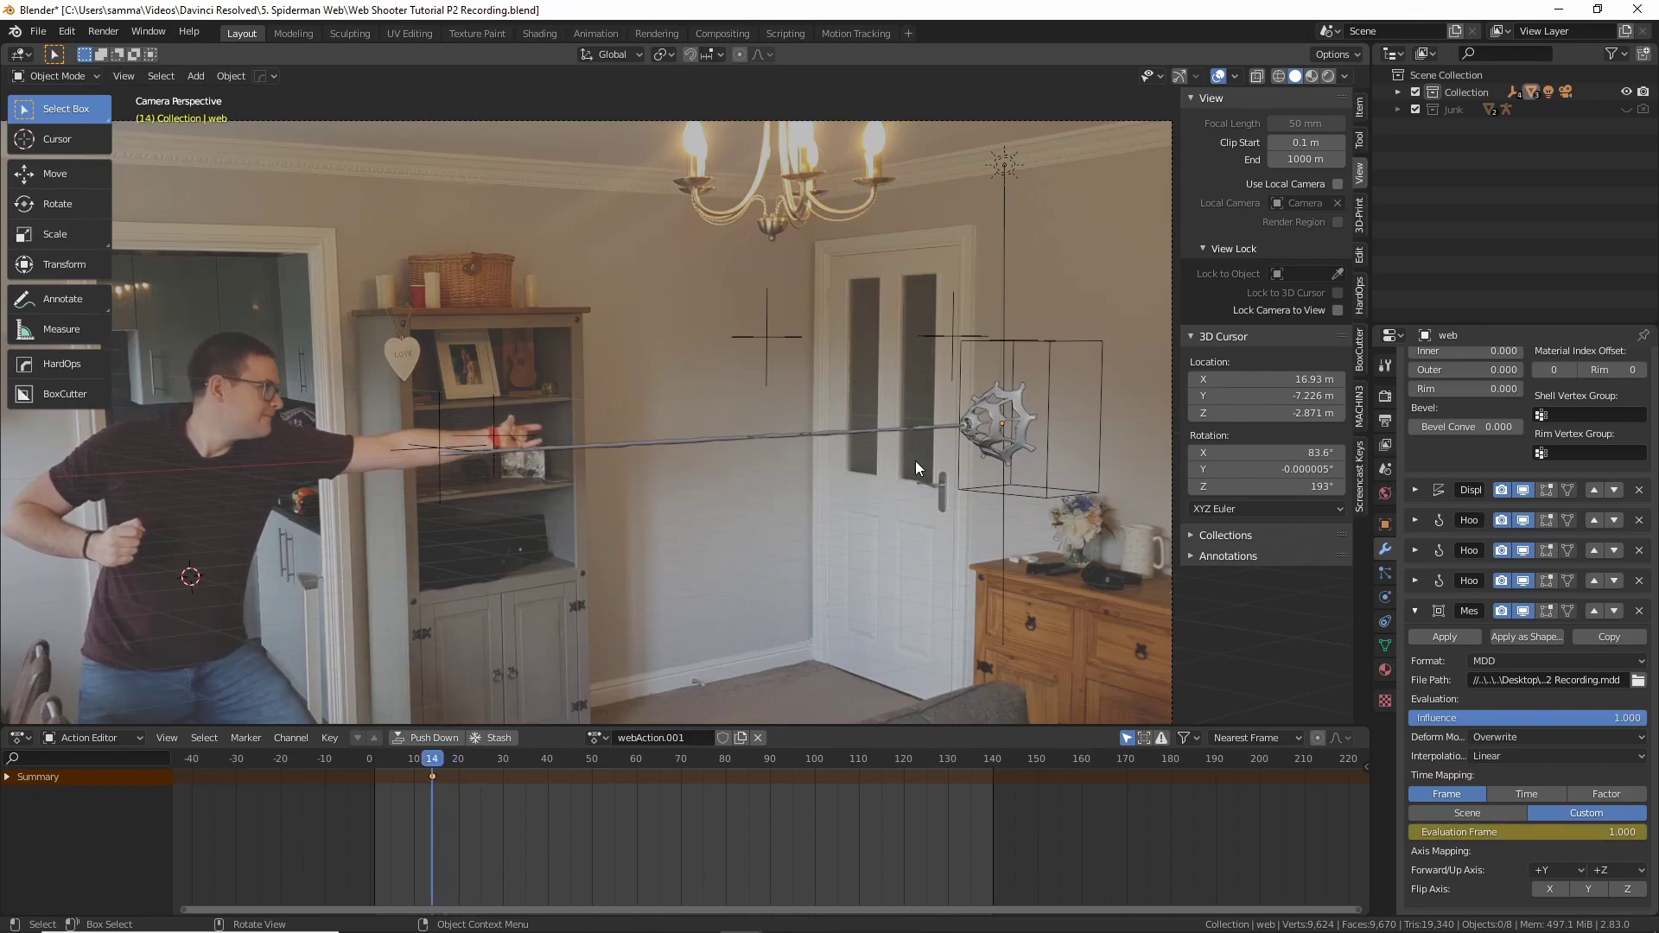
Advance to frame 26, set the Mesh Cache Evaluation Frame to 12 and keyframe it there
key(Right)
key(Right)
key(Right)
key(Right)
key(Right)
key(Right)
key(Right)
key(Right)
key(Right)
key(Right)
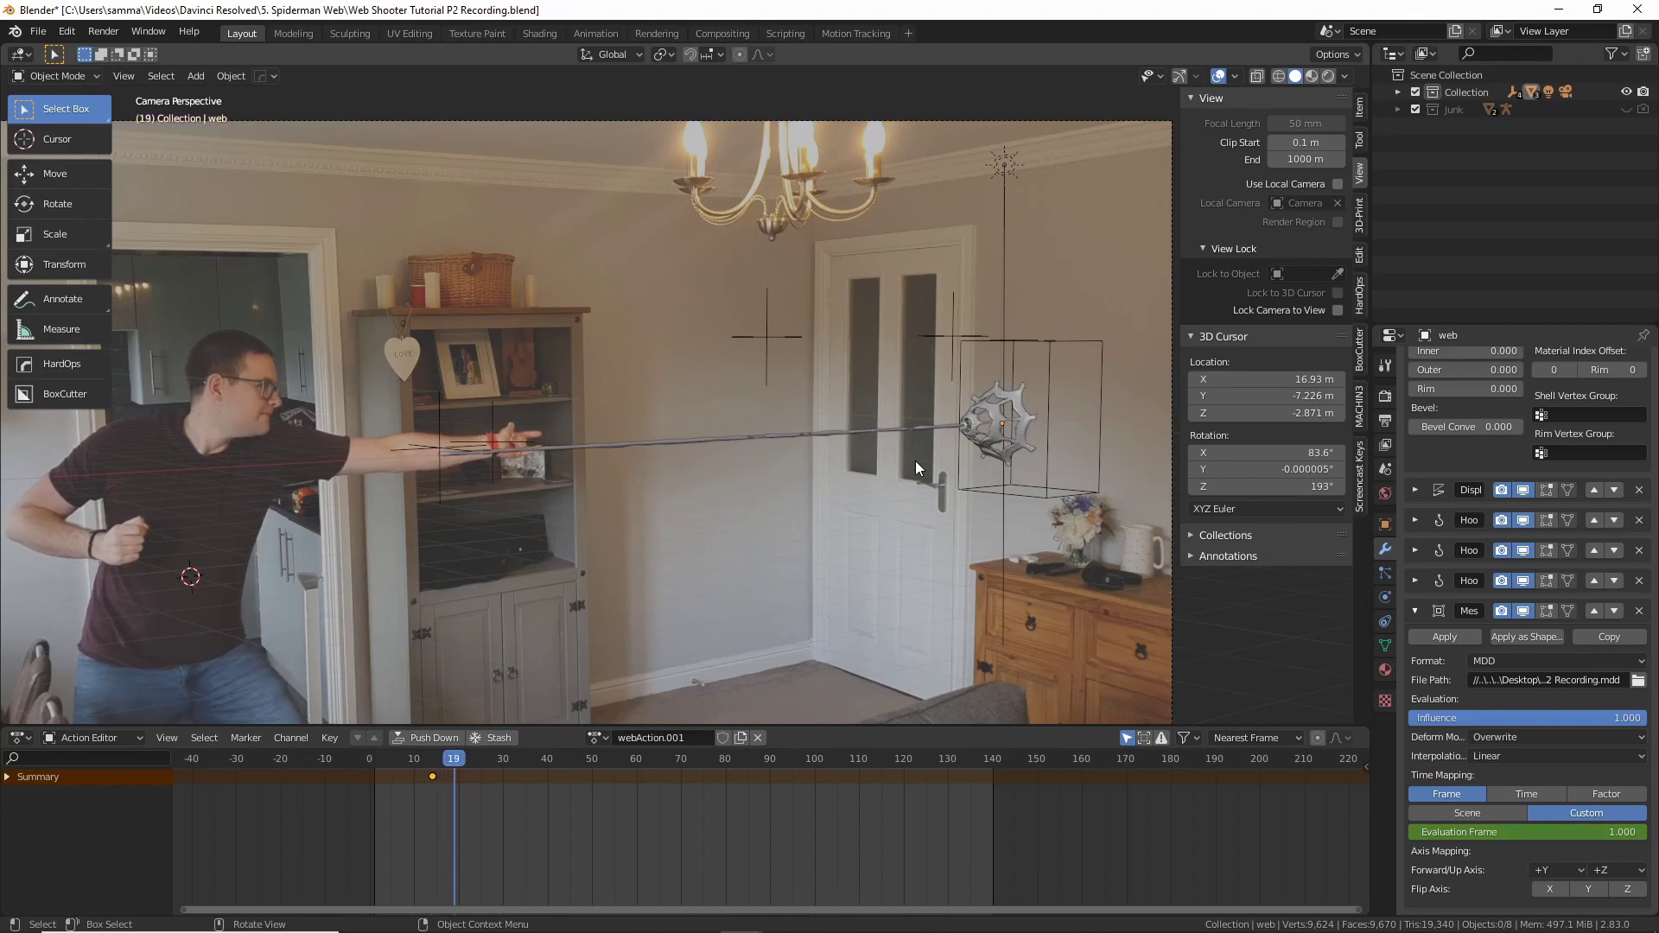
key(Right)
key(Right)
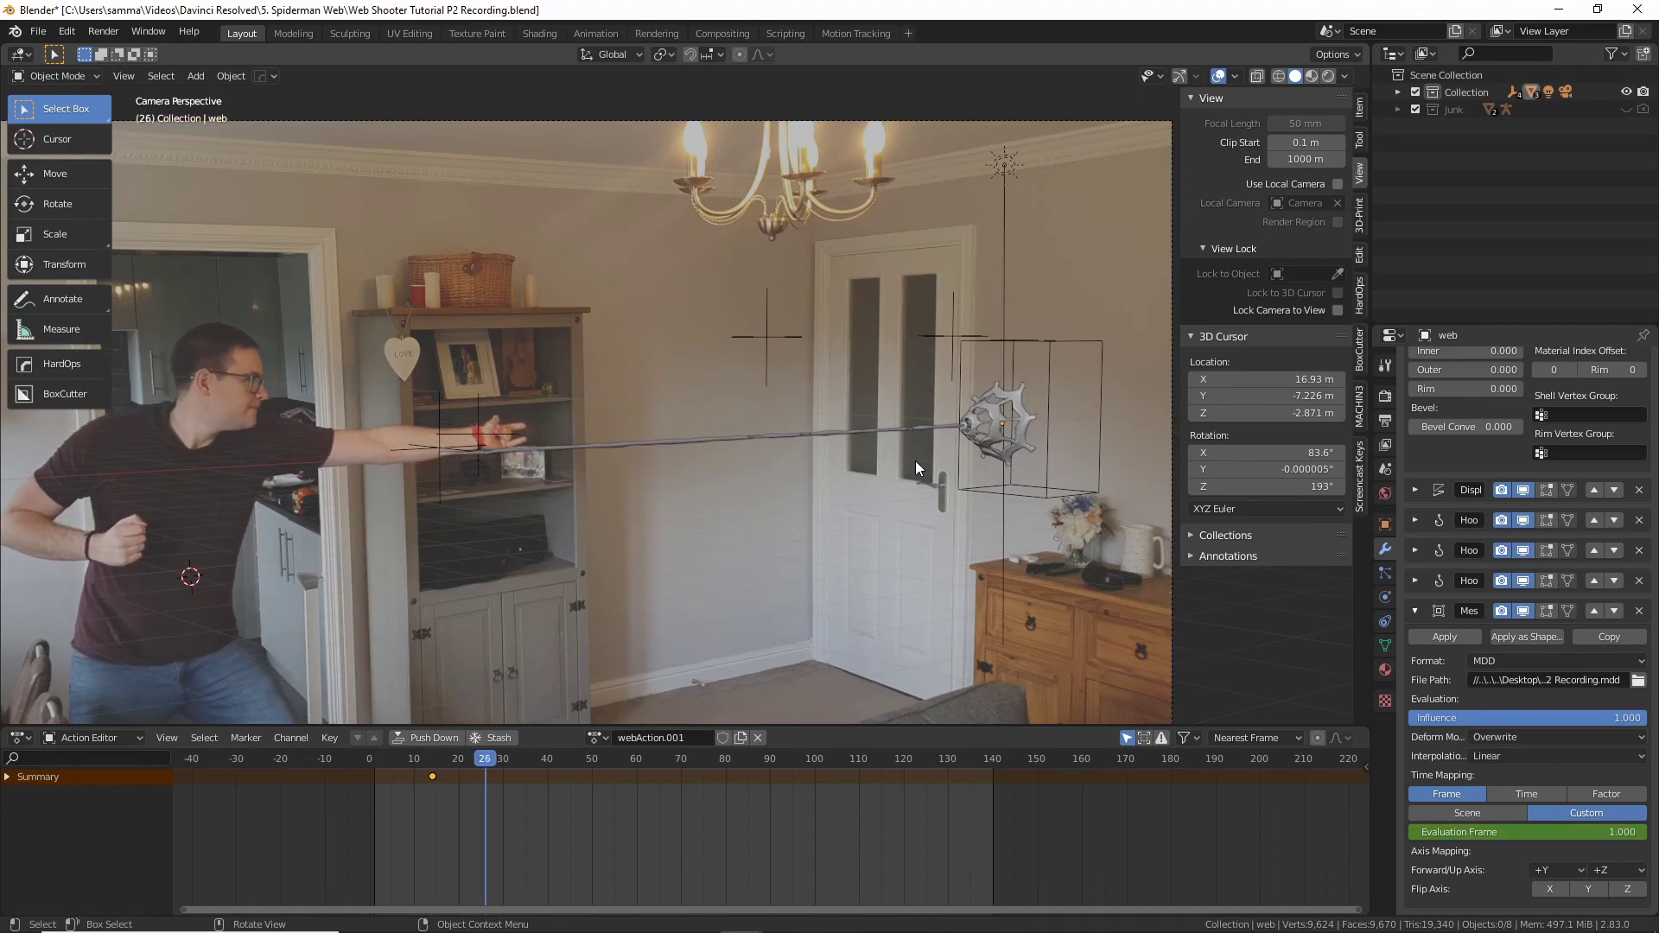
scroll(910, 458, up, 1)
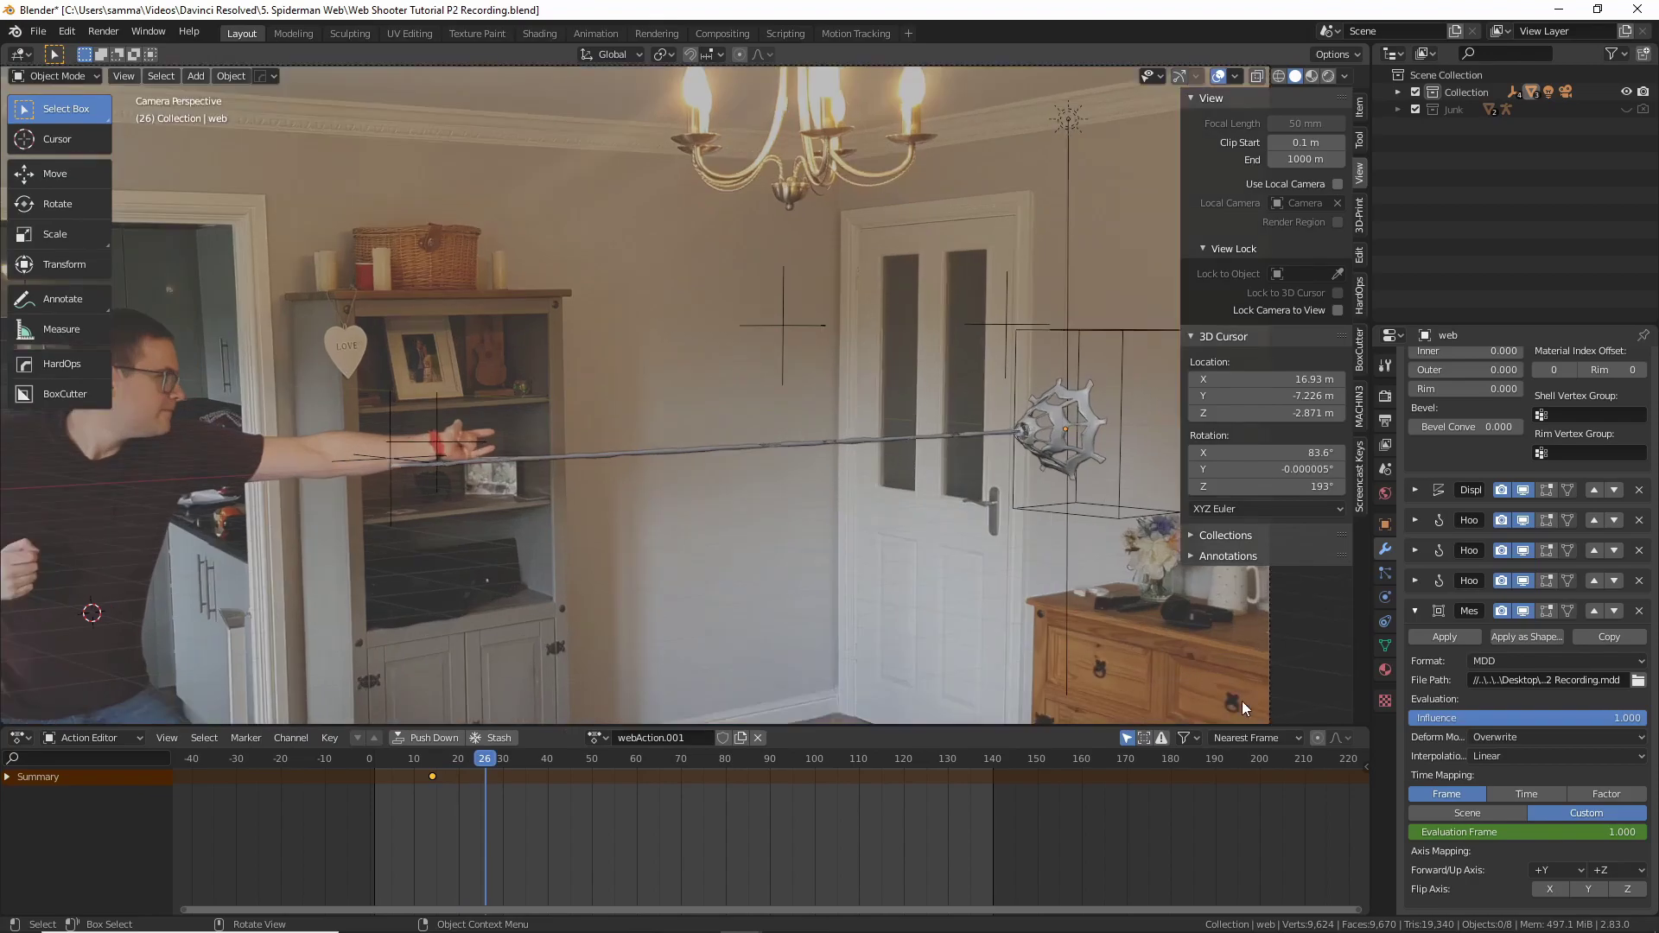
mouse_move(1521, 833)
mouse_down()
mouse_move(1642, 832)
mouse_move(1488, 831)
mouse_up()
click(1501, 831)
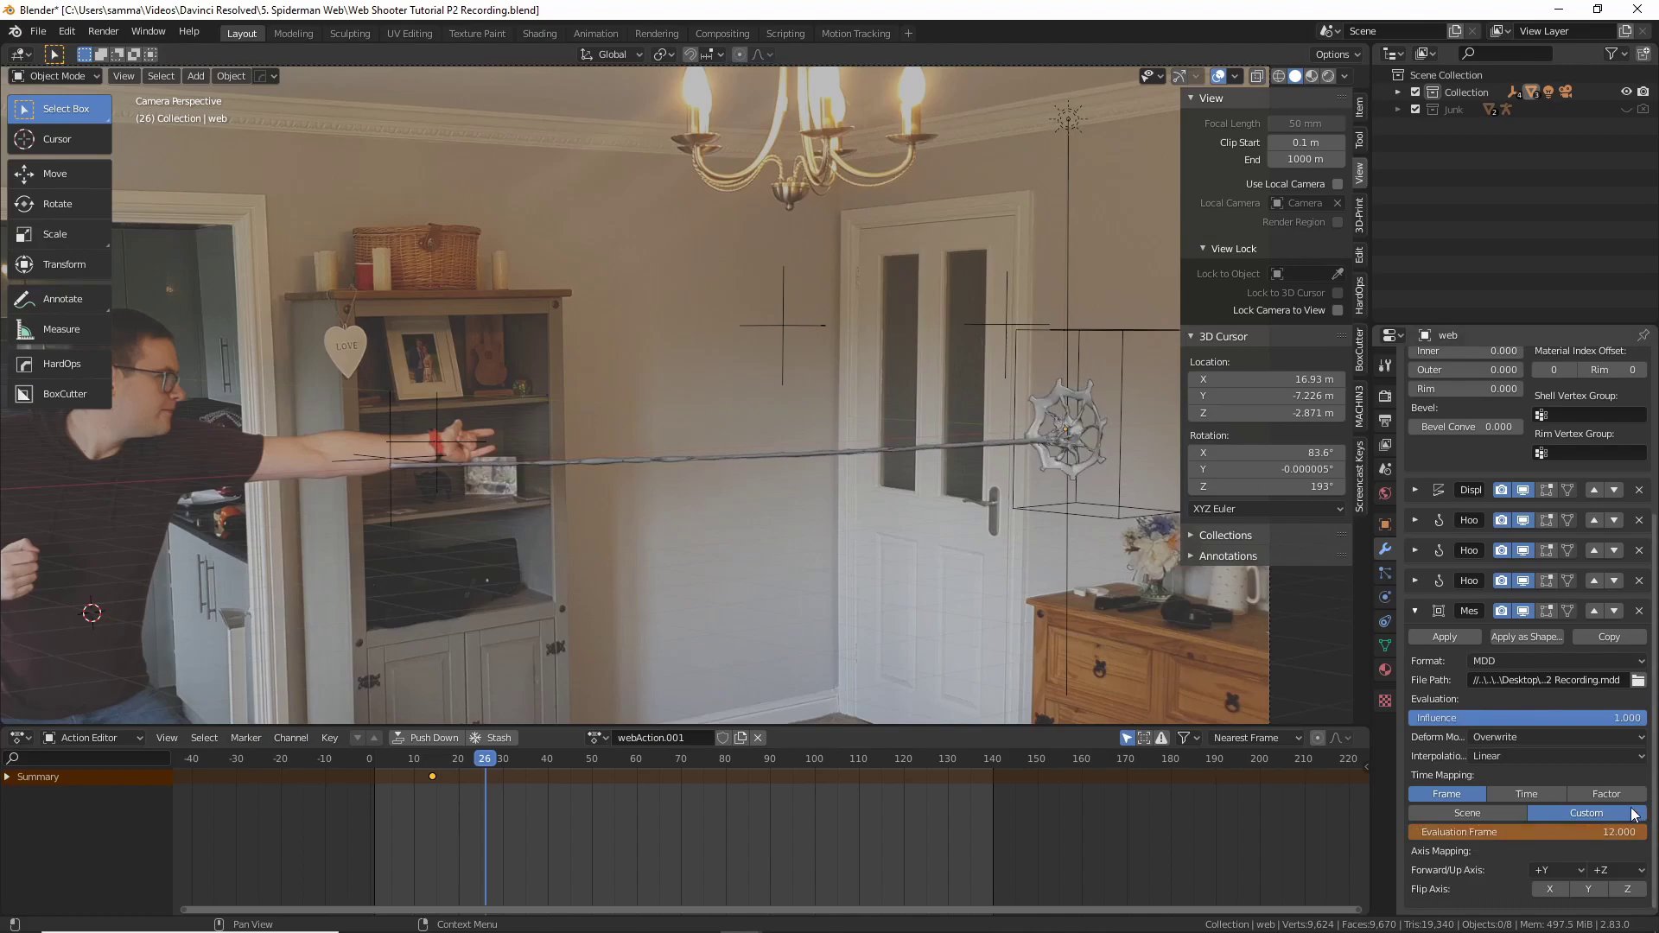
key(Return)
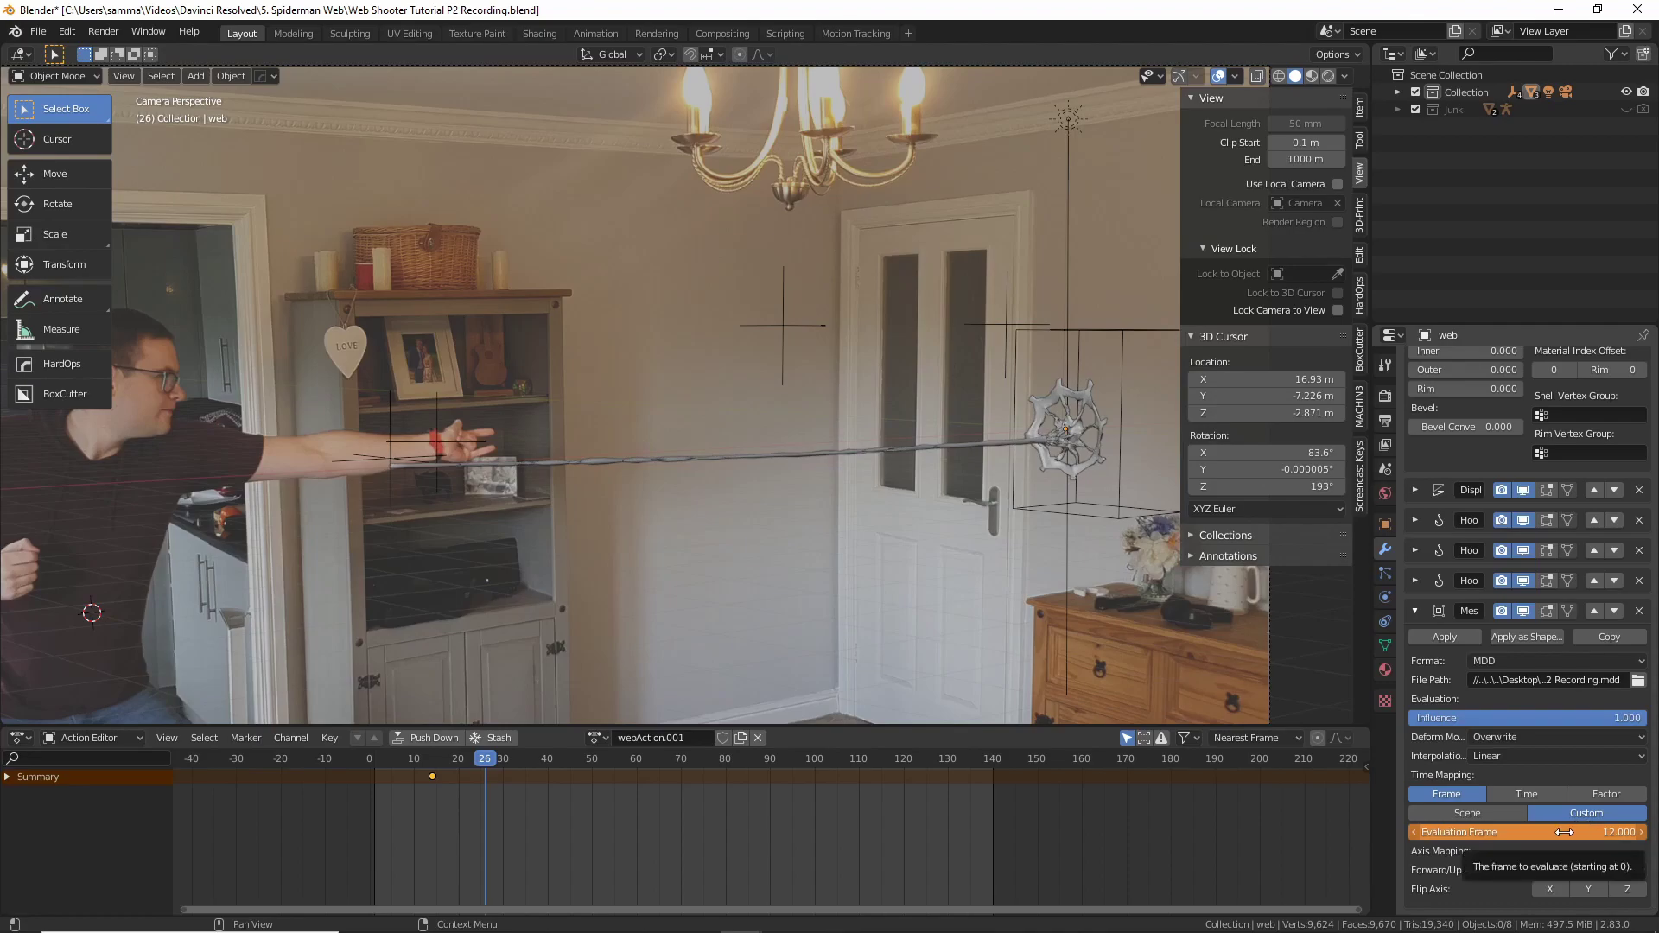
key(i)
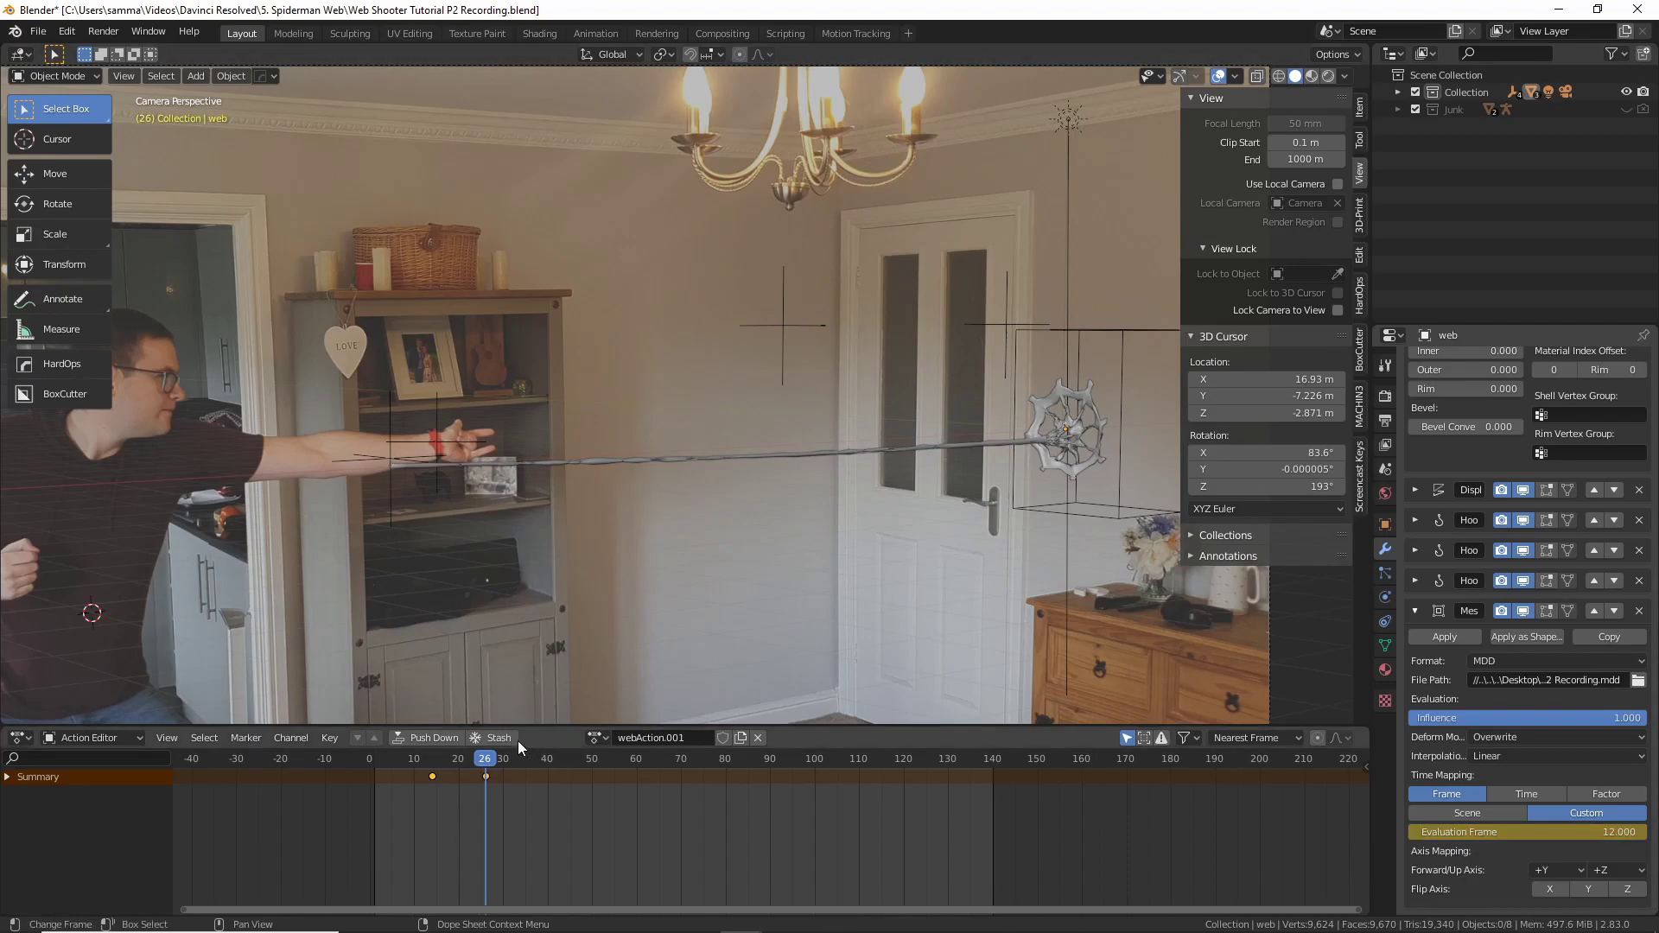
Play back the web animation around the two Evaluation Frame keyframes and return to frame 26
key(space)
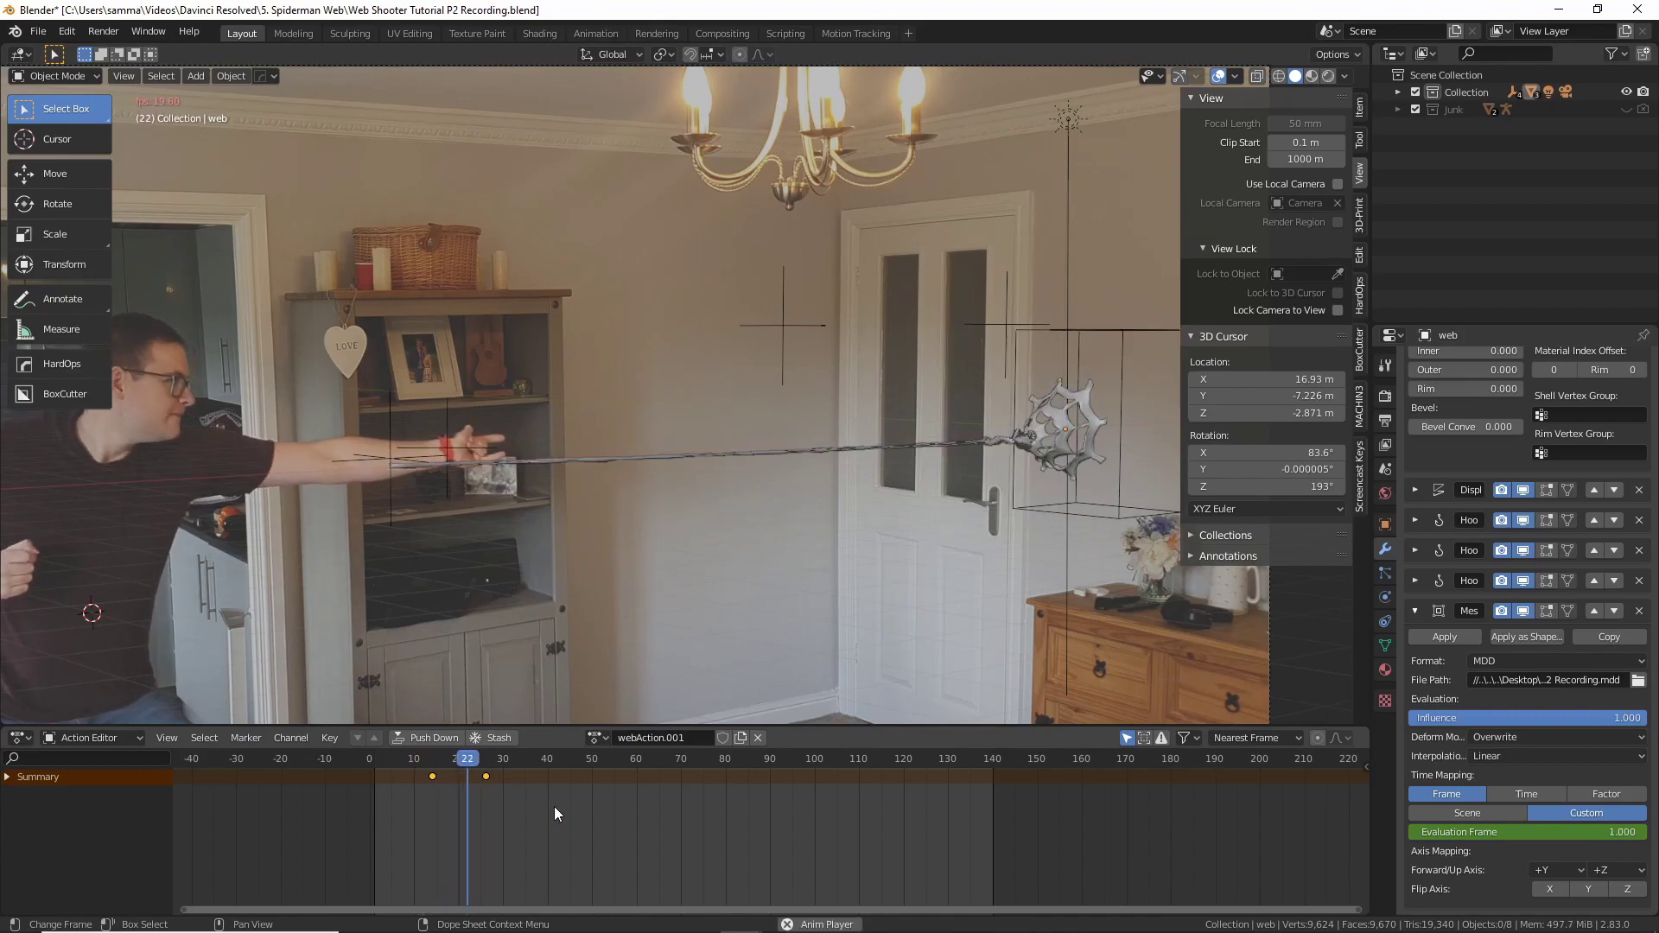
key(space)
mouse_move(502, 761)
mouse_down()
mouse_move(407, 758)
mouse_move(488, 769)
mouse_up()
key(space)
key(space)
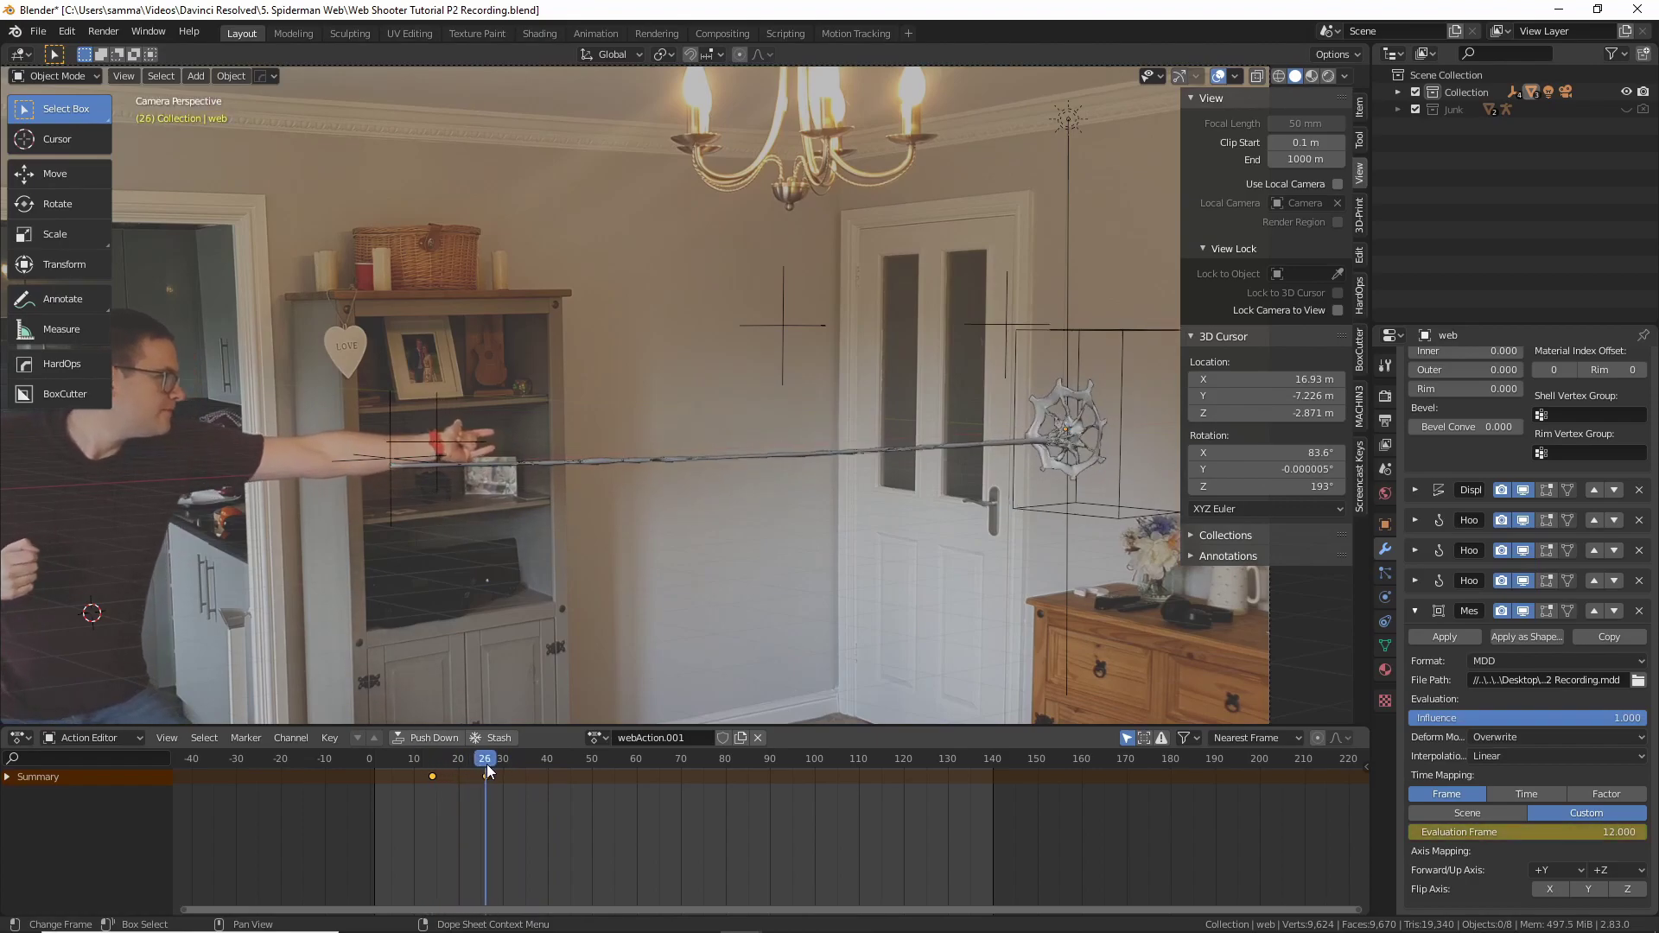
Go to frame 140, set the Mesh Cache Evaluation Frame to 140 and keyframe it
drag(499, 763, 993, 785)
click(1570, 832)
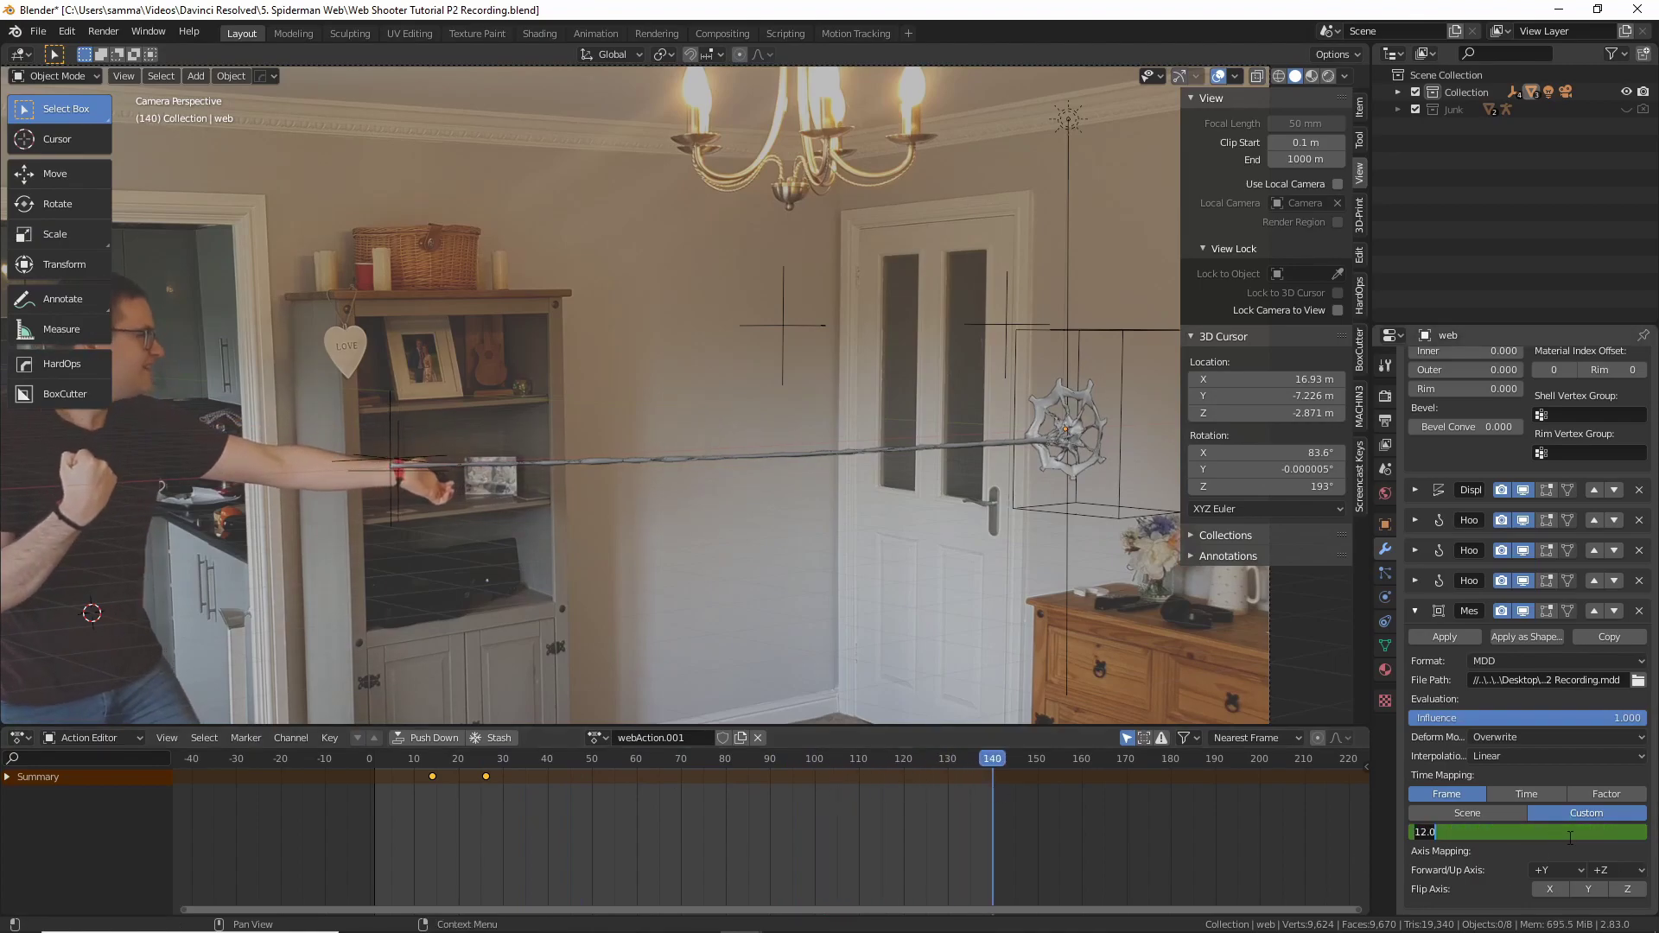
text(140)
key(Return)
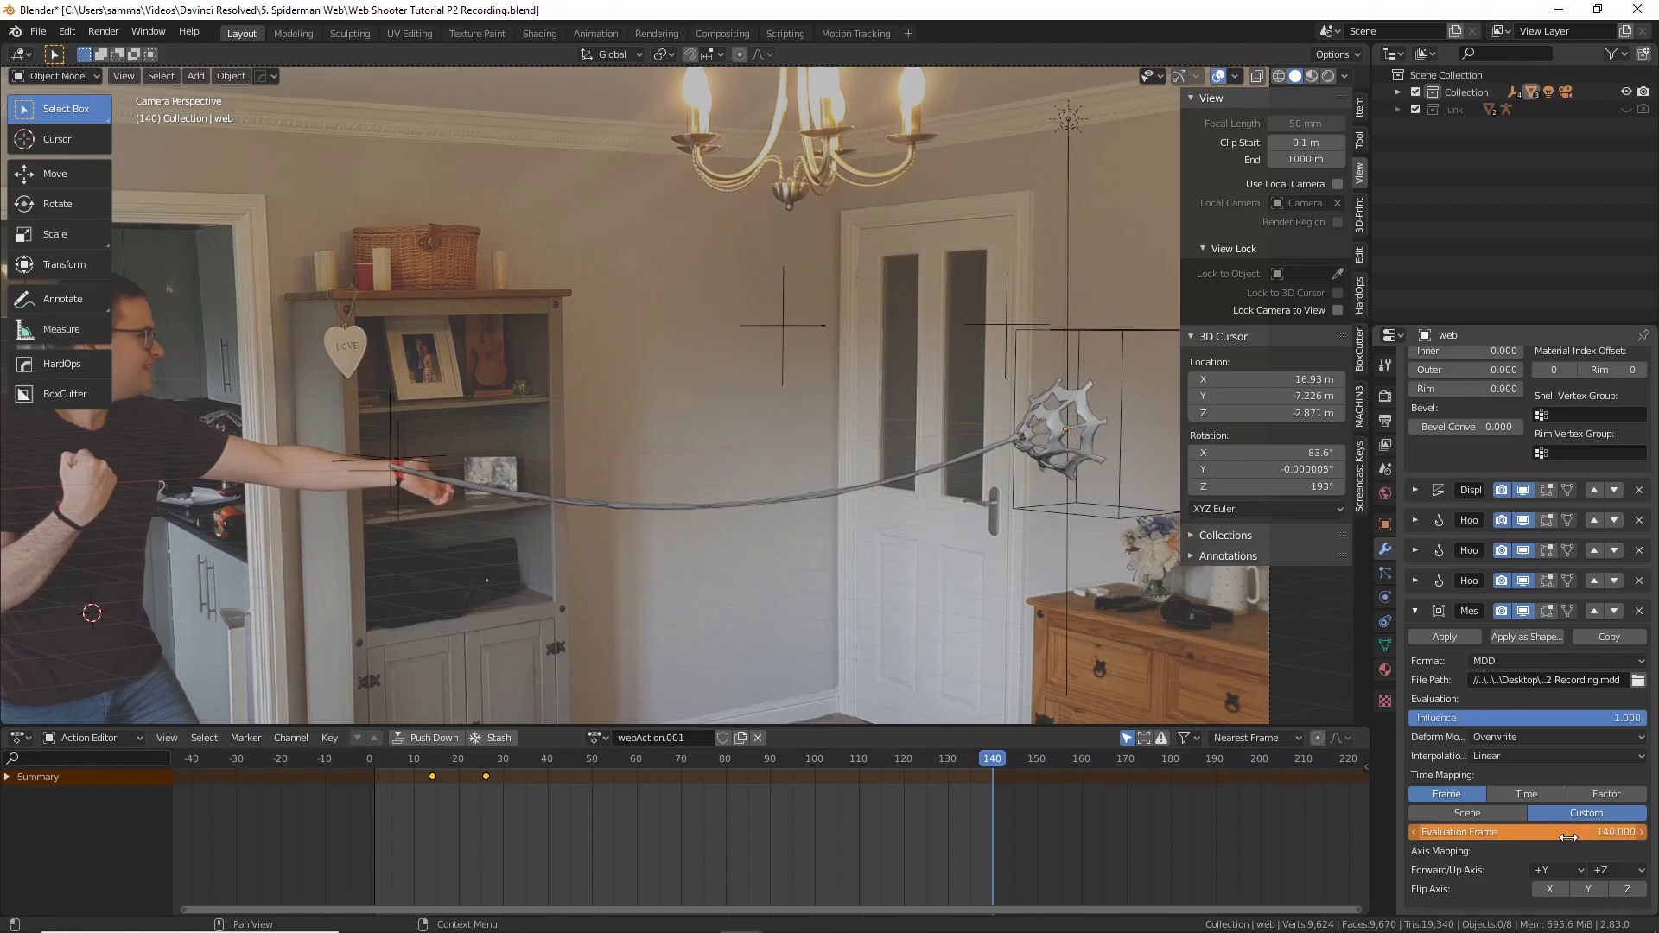
key(i)
Play the keyframed web animation and replay it from the early frames to check its timing
key(space)
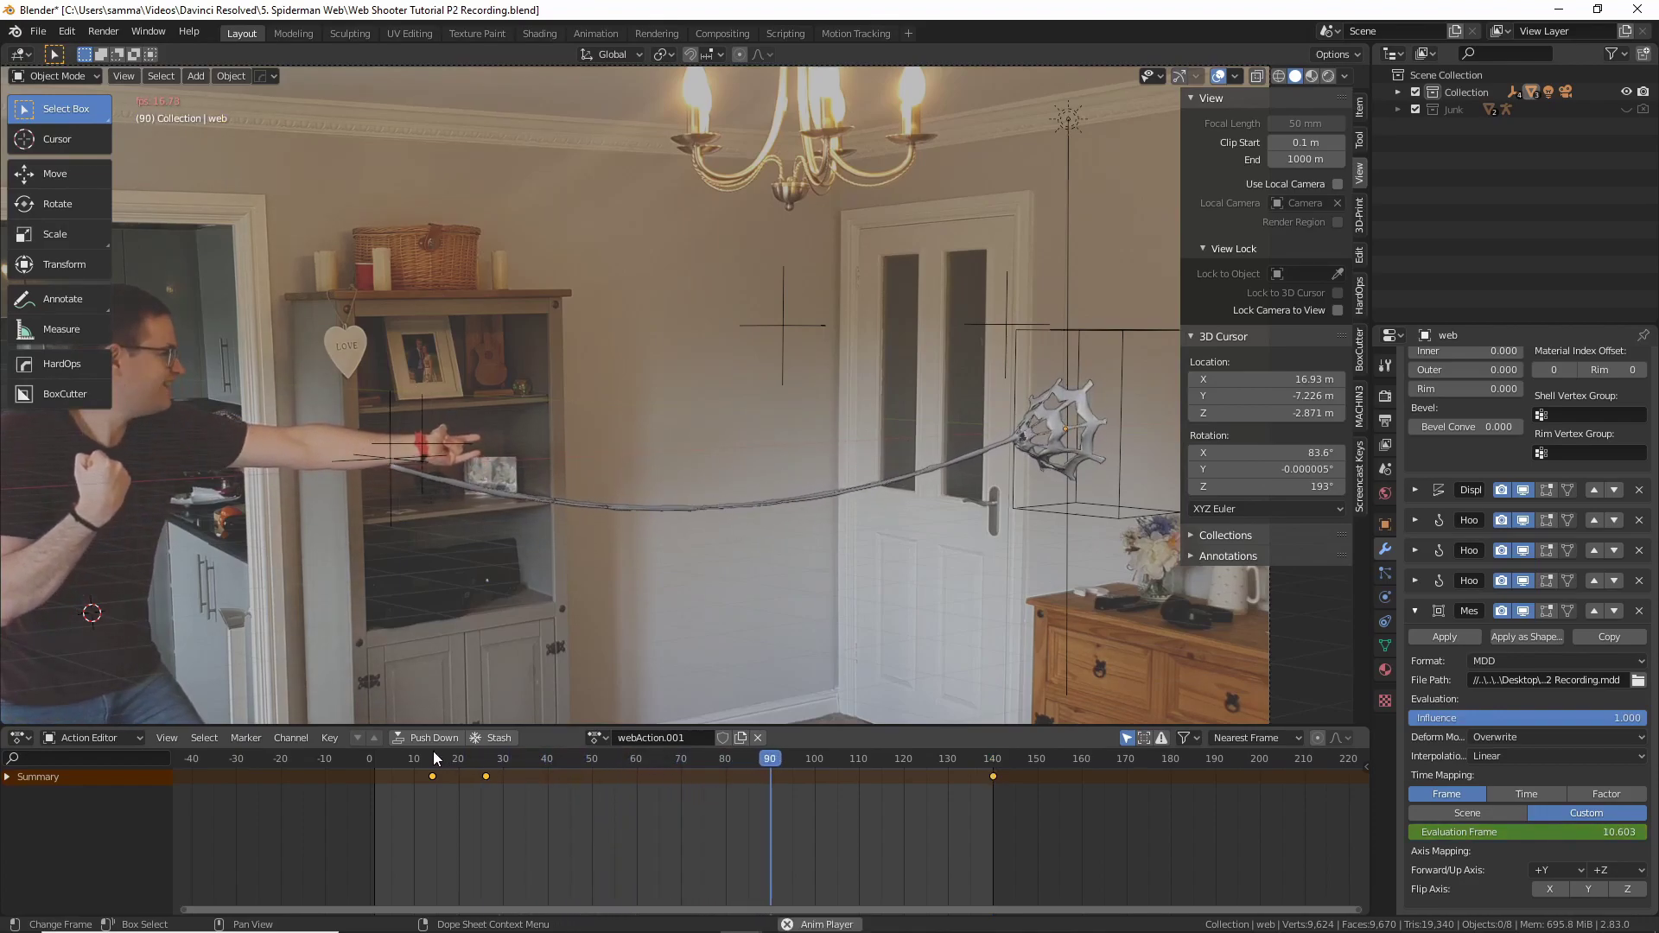
drag(369, 753, 386, 757)
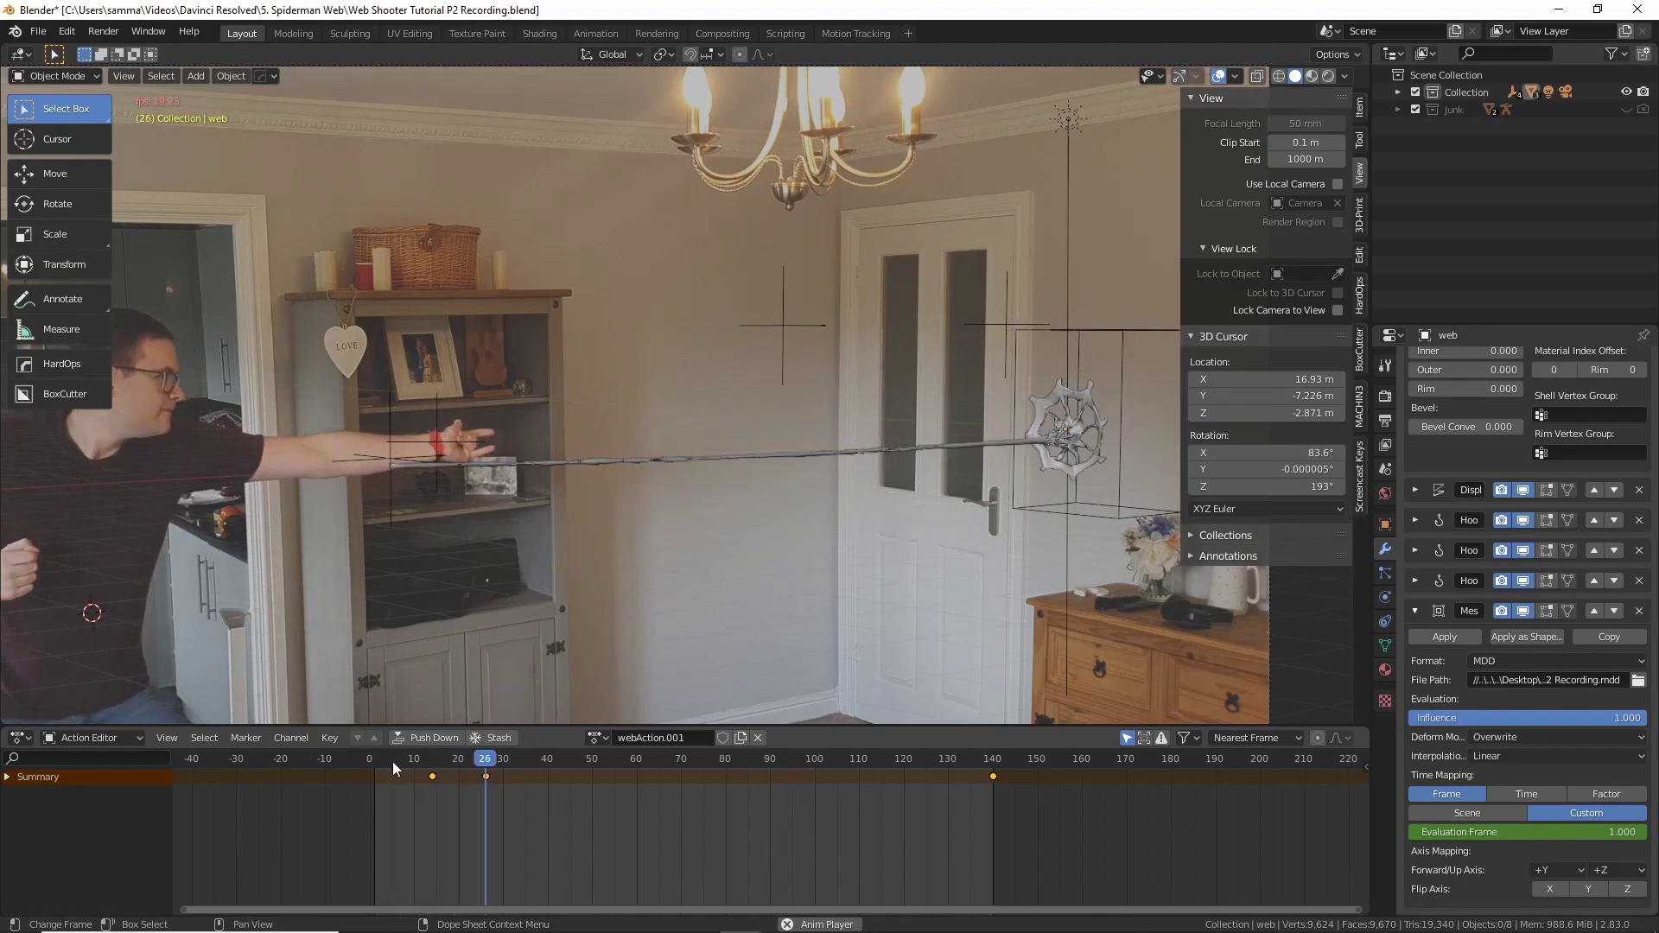
click(407, 769)
click(410, 764)
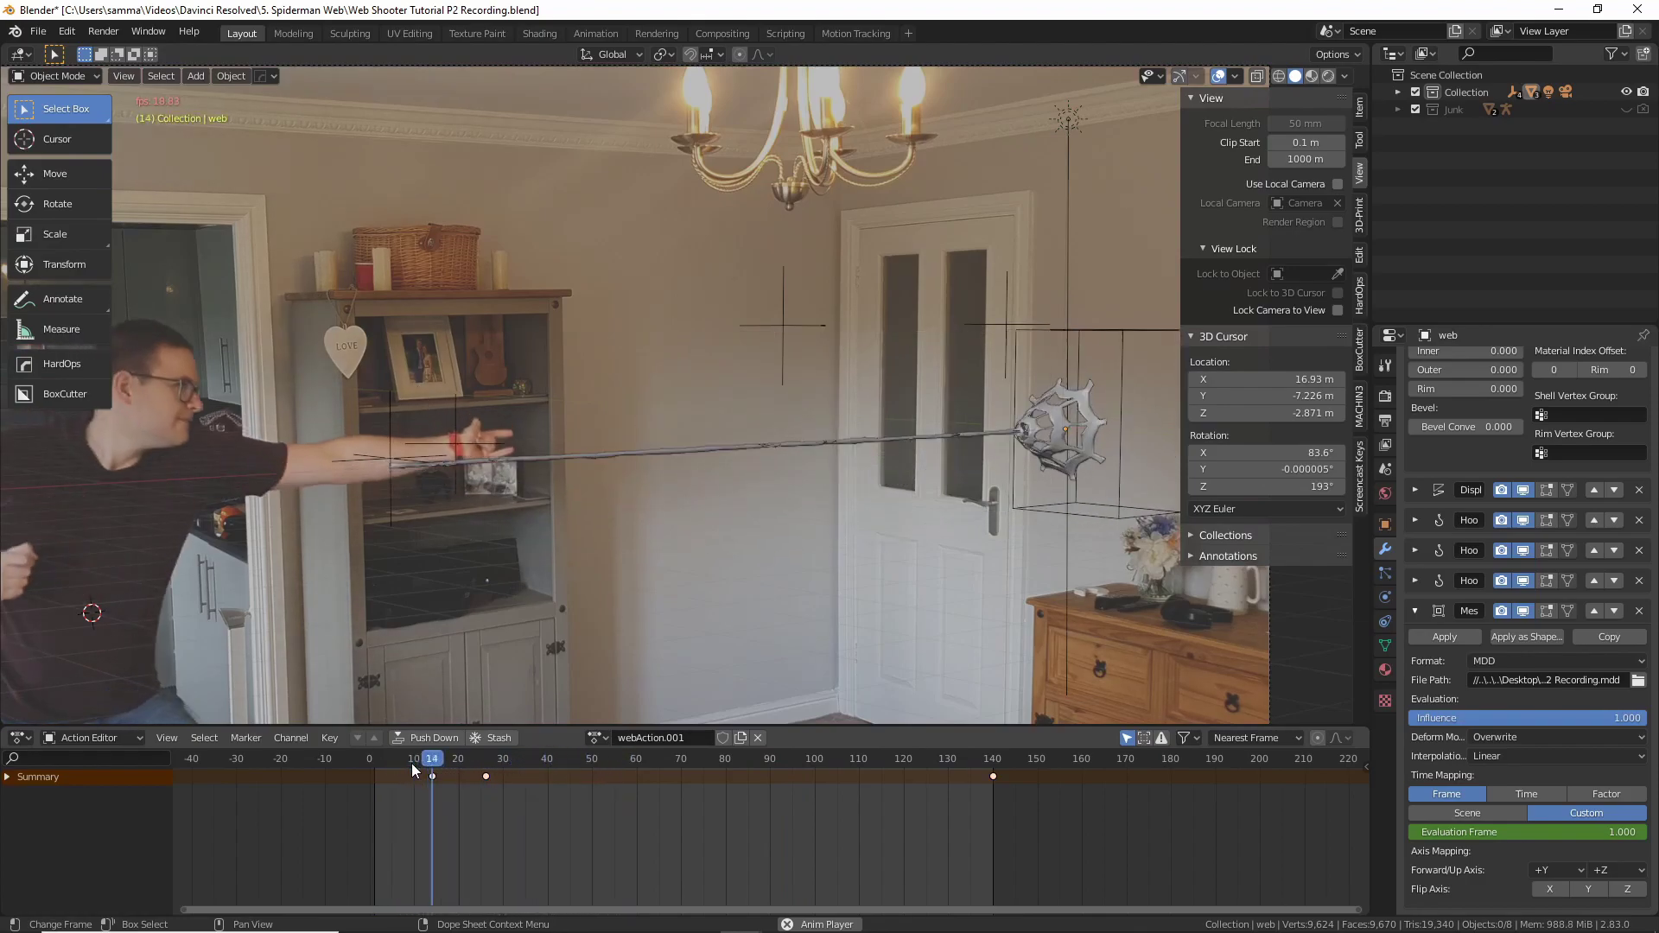
Restart the running playback from about frame 10 several times to recheck the web's motion
click(412, 764)
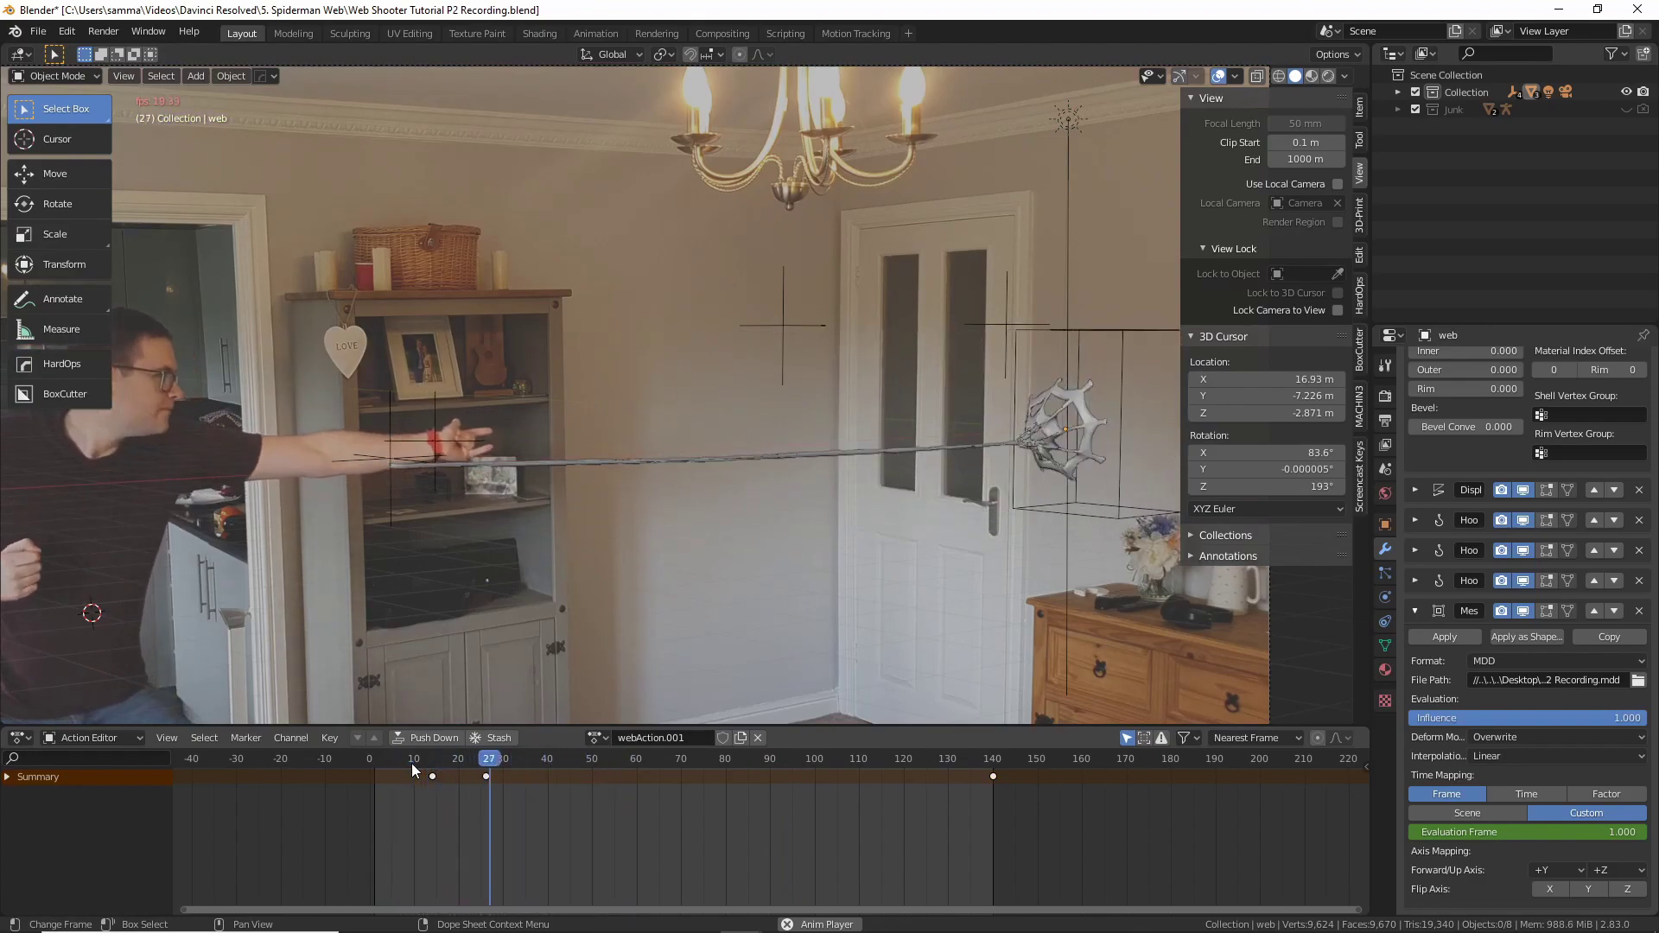
click(413, 765)
click(413, 766)
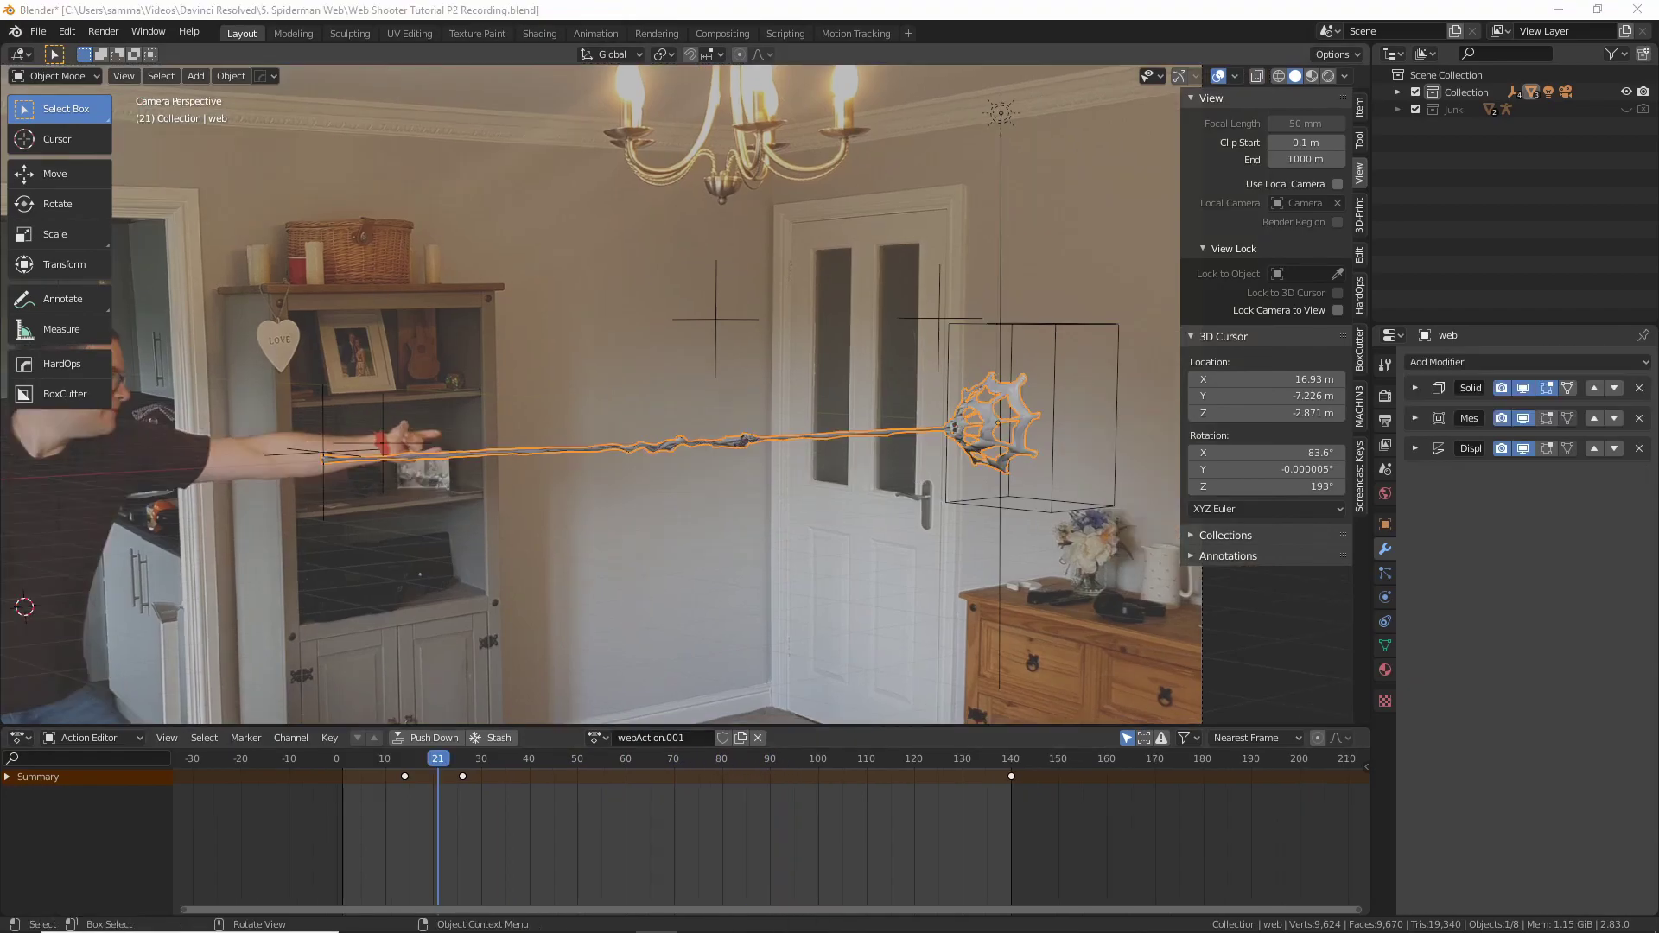
Go to frame 58 and add three Hook modifiers to the web object
scroll(850, 315, down, 2)
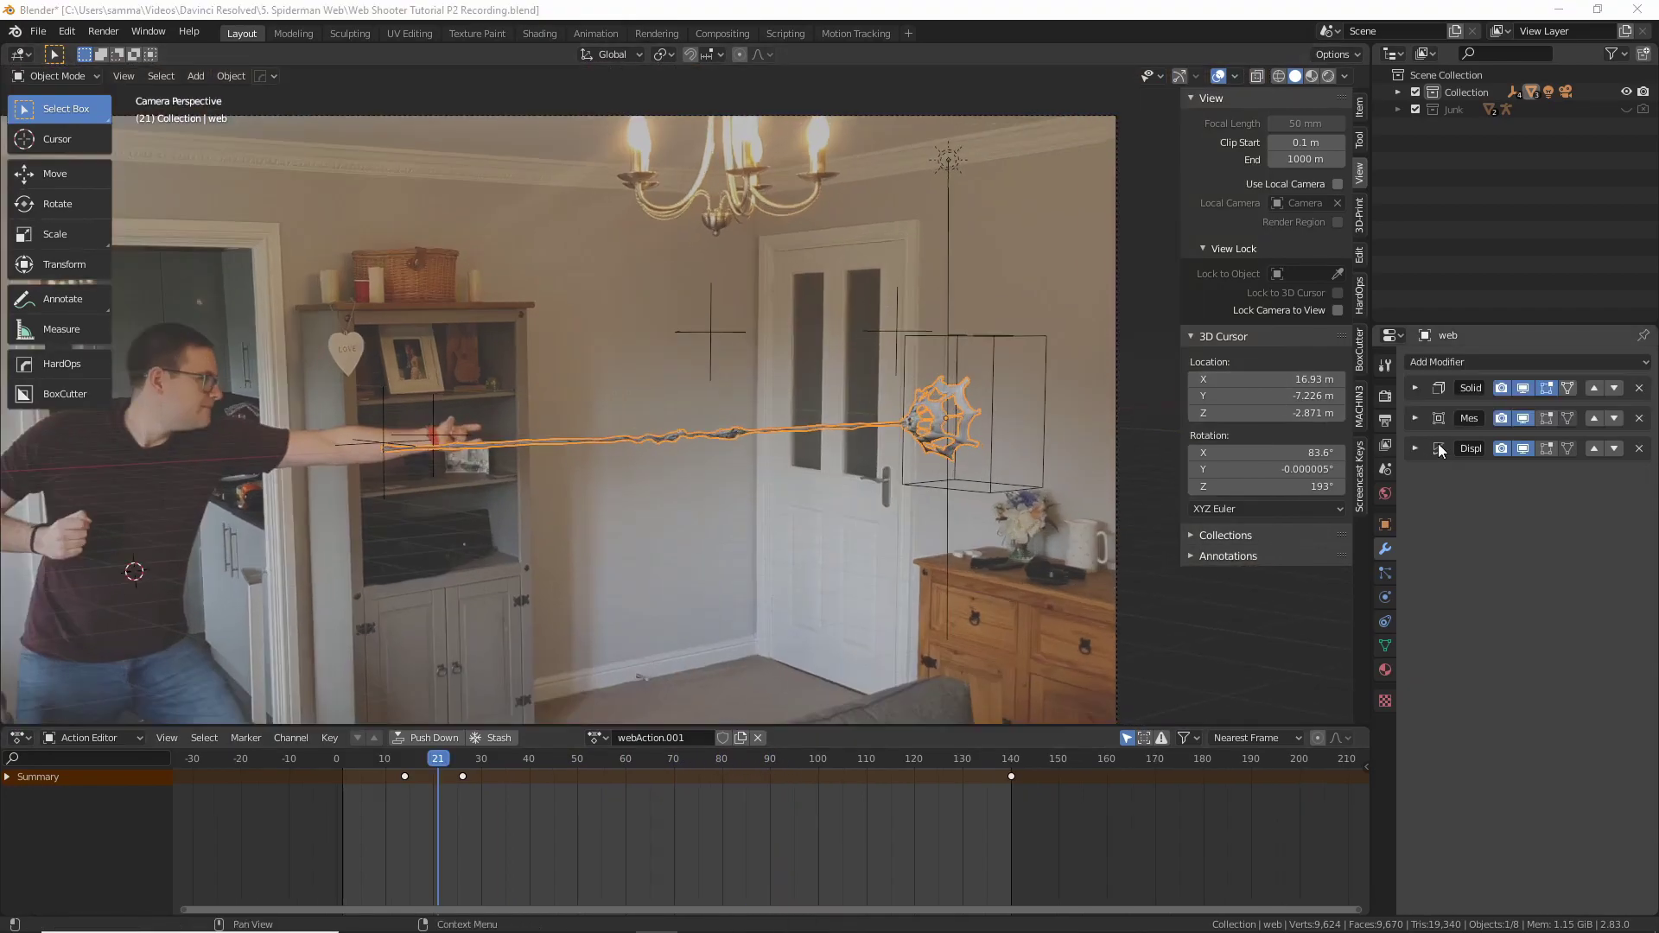
click(1417, 419)
click(1417, 419)
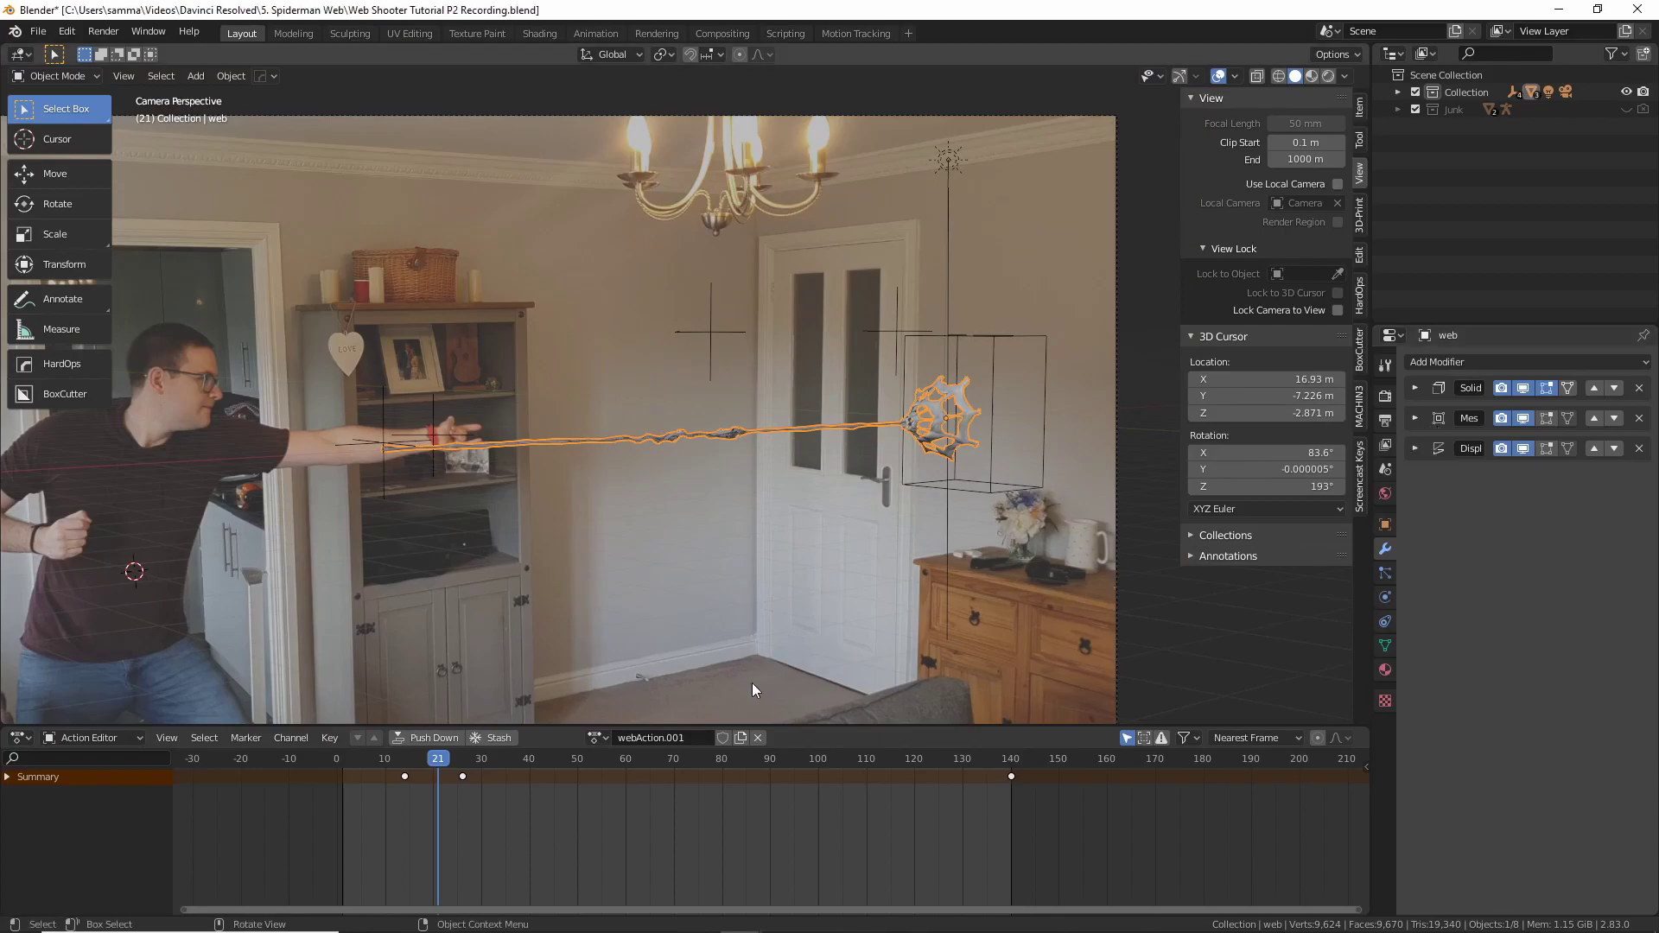
drag(440, 769, 615, 769)
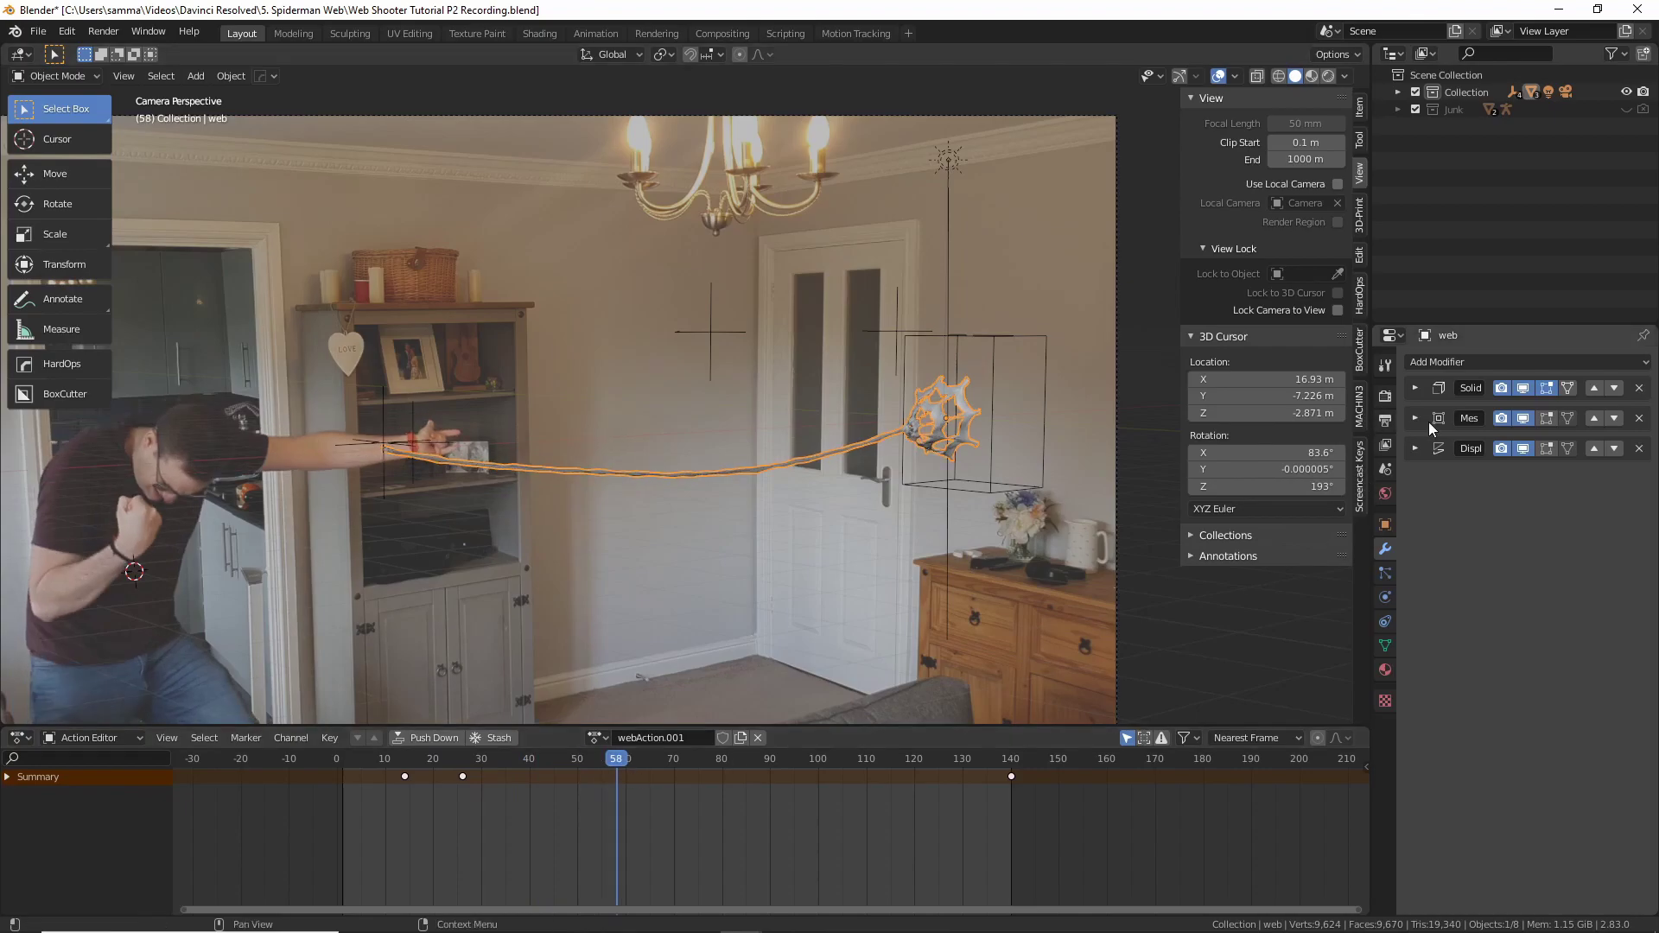
click(1461, 363)
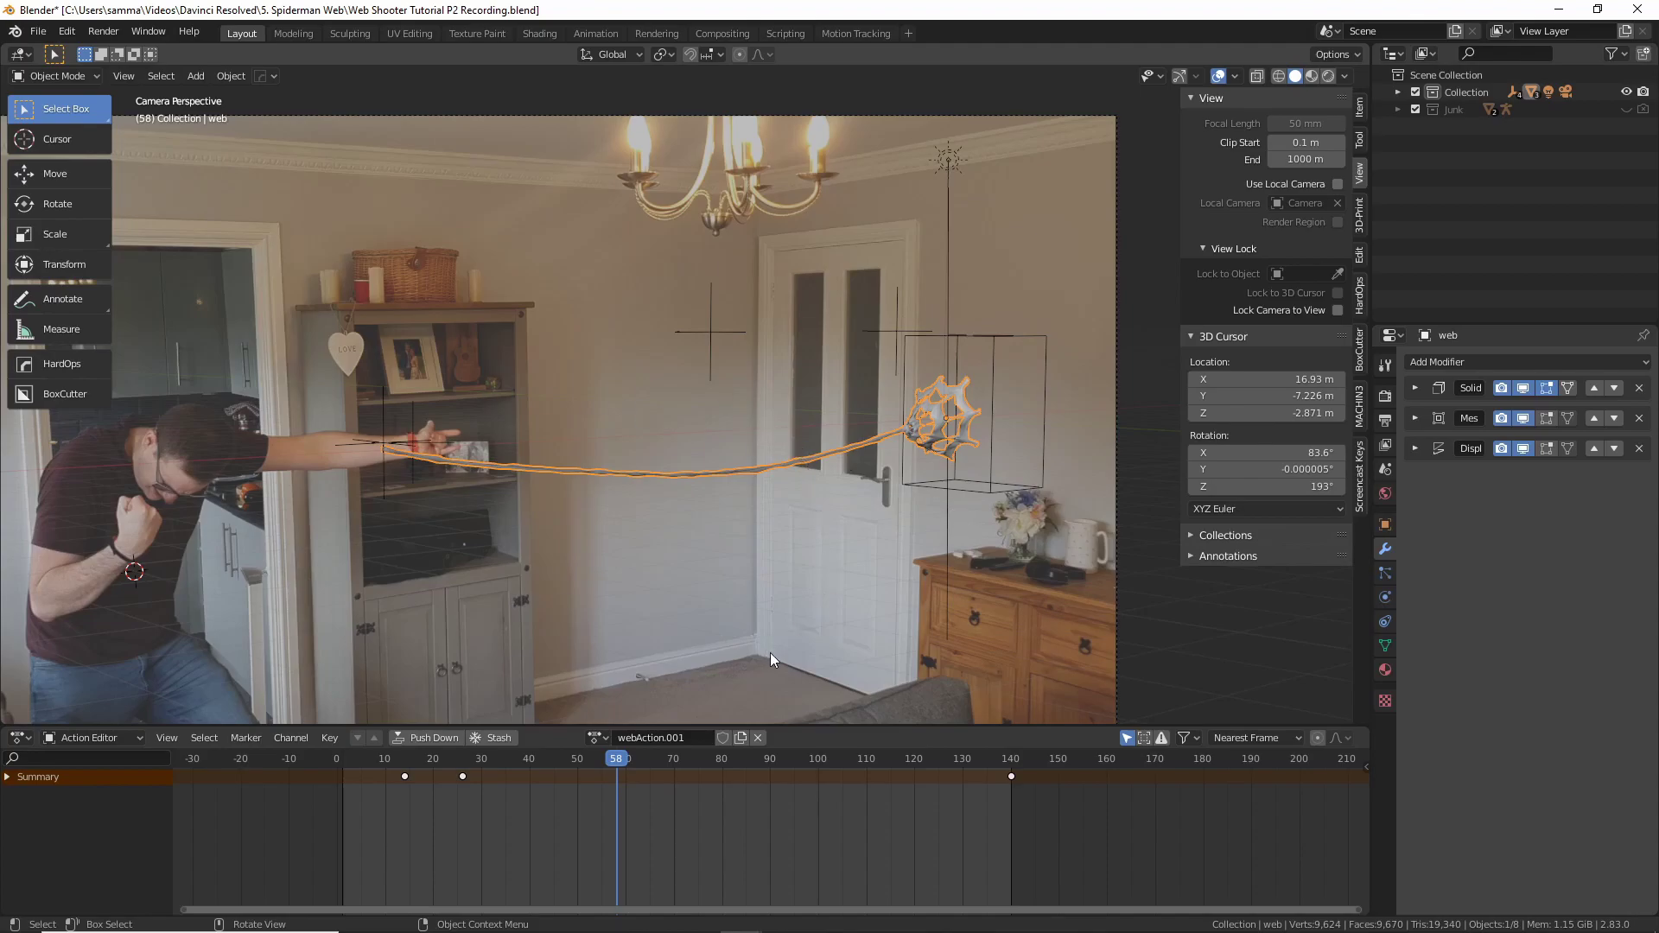
click(1515, 514)
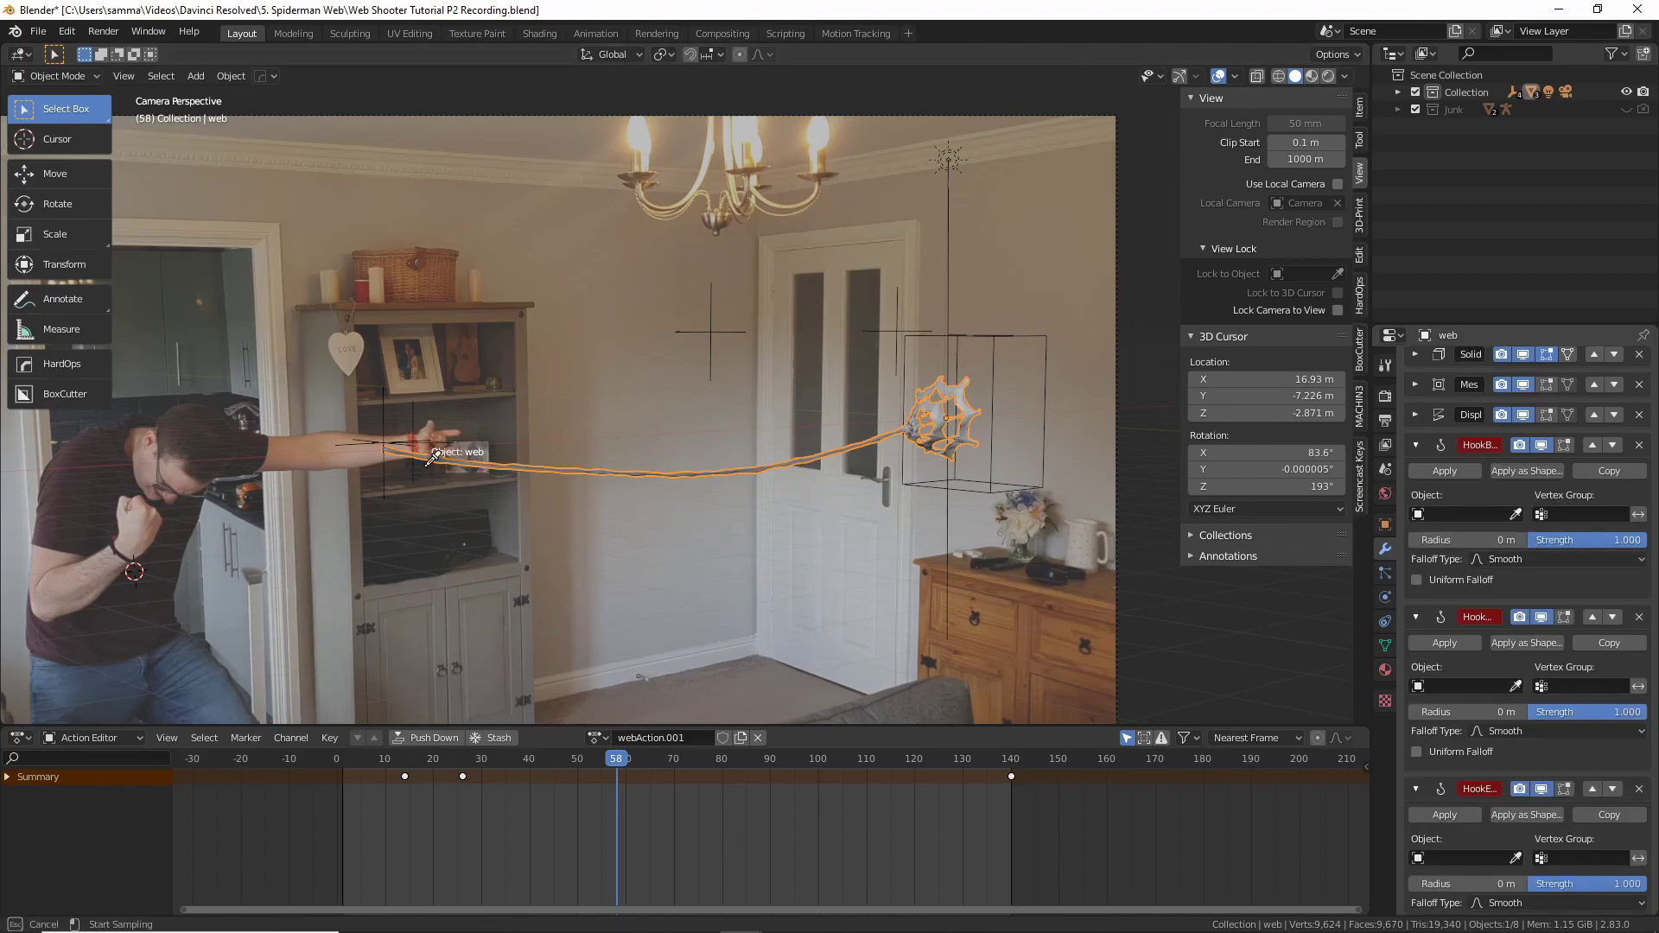
Assign the HookBase, HookMiddle and HookEnd empties and their vertex groups to the three Hook modifiers
click(422, 458)
click(1578, 514)
click(1525, 538)
click(1557, 687)
click(1552, 744)
scroll(1542, 760, down, 1)
click(1515, 823)
click(897, 323)
click(1577, 824)
click(1538, 661)
Try moving the HookBase empty around the hand to test how it pulls the web's base
click(408, 475)
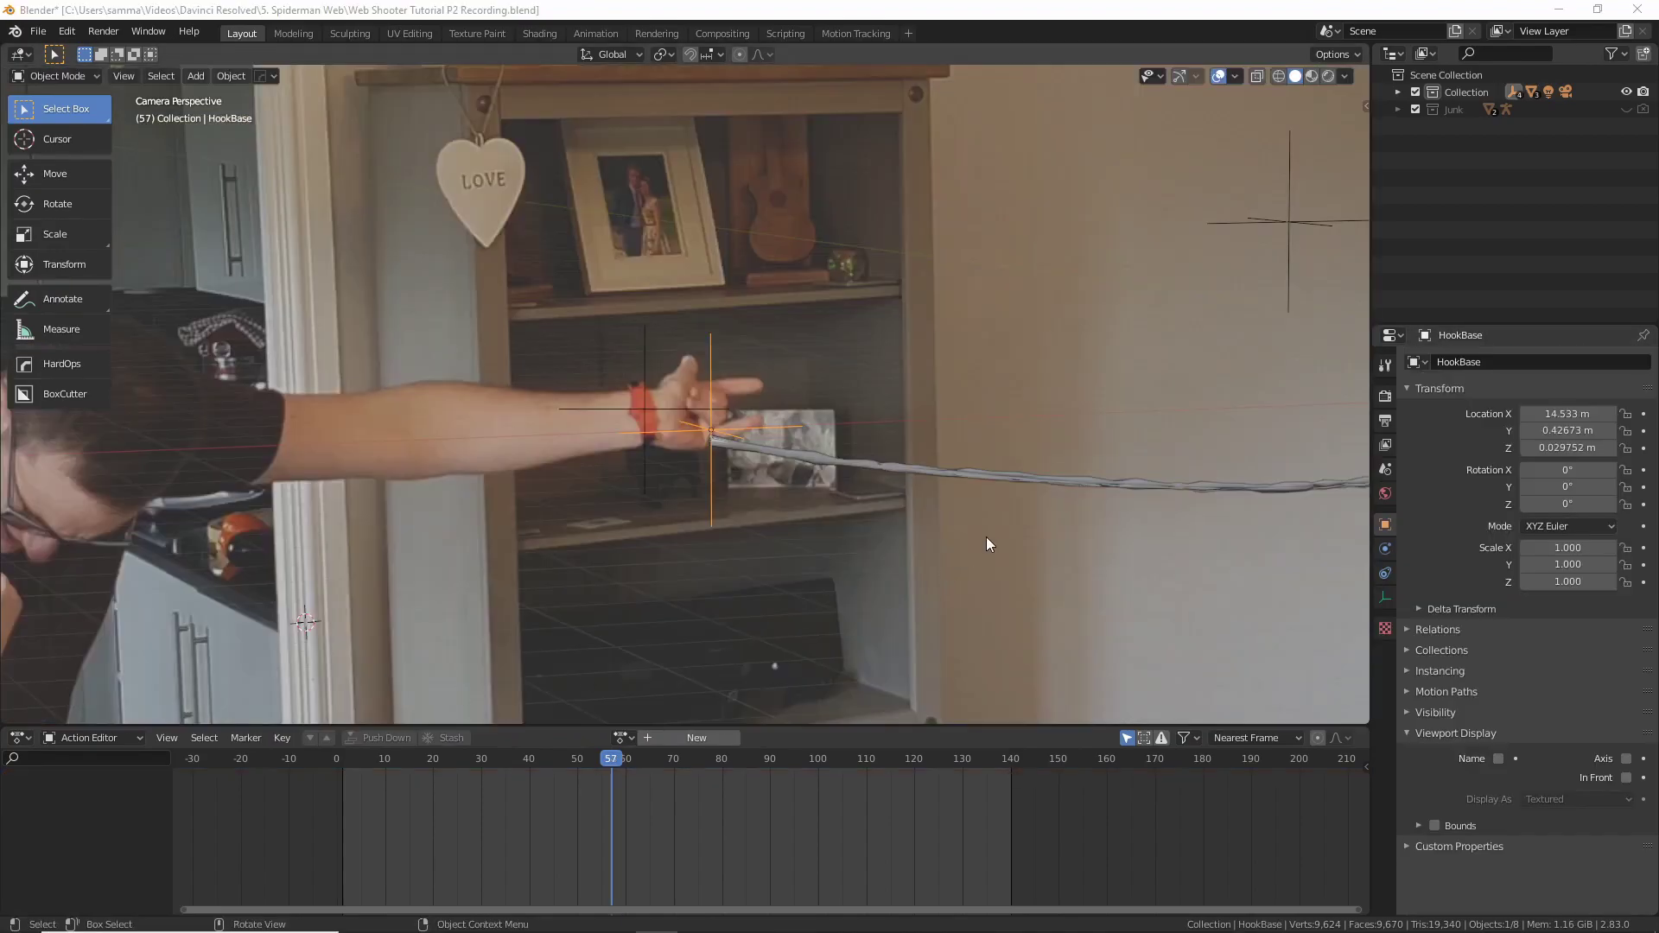
scroll(875, 489, down, 4)
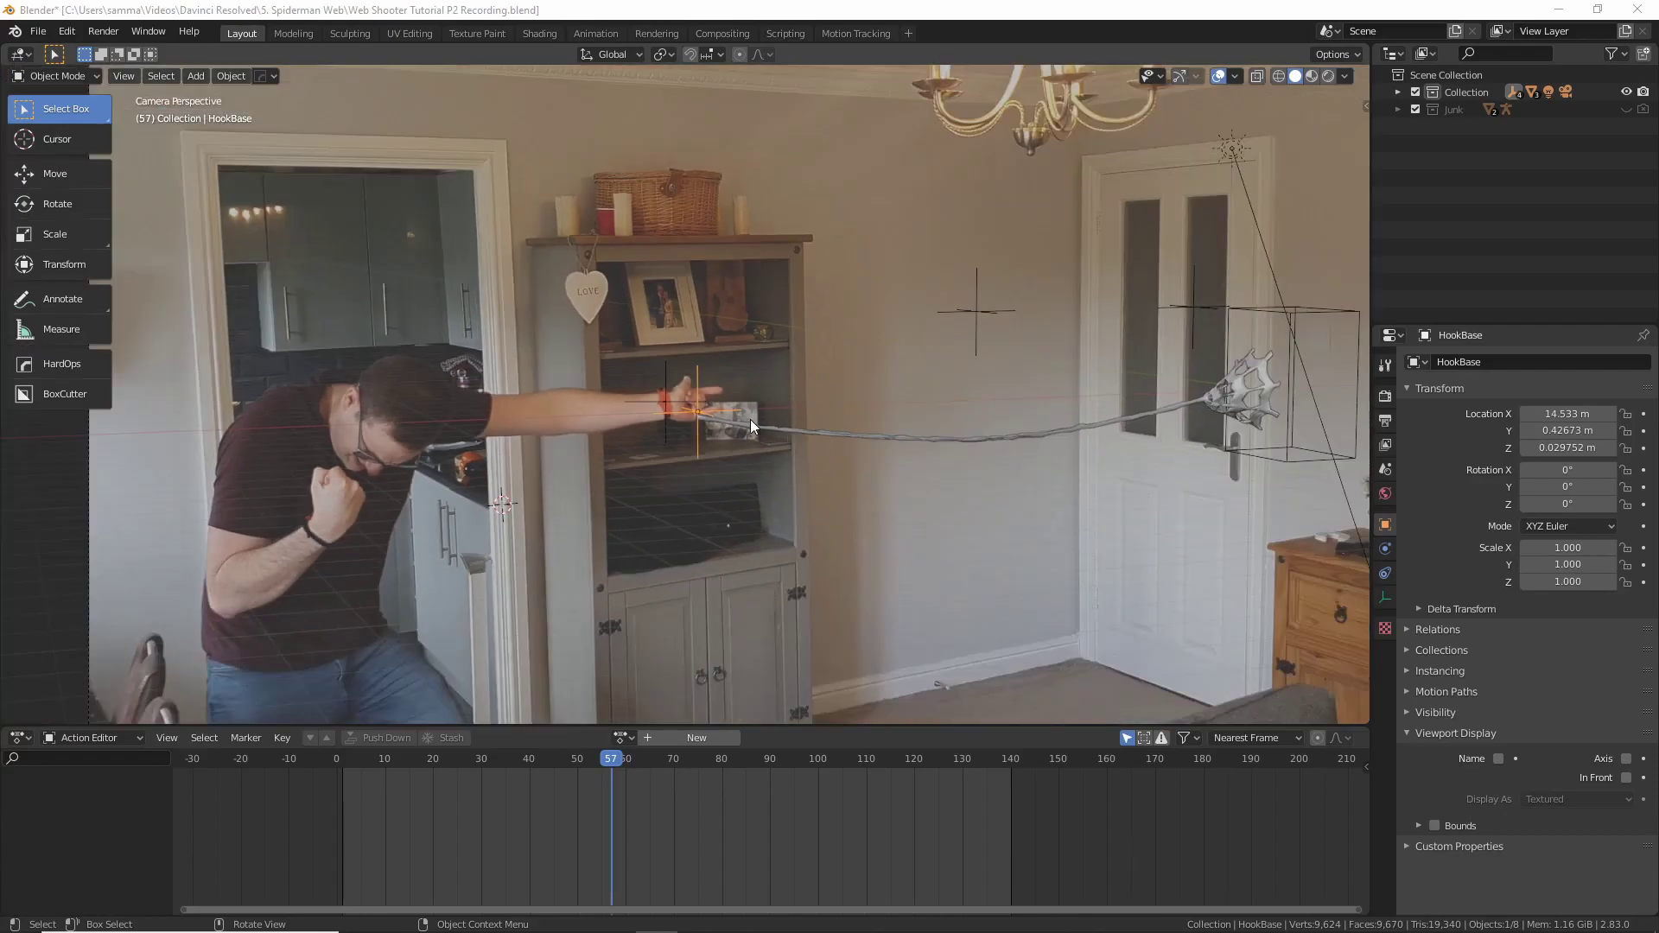
click(708, 407)
key(g)
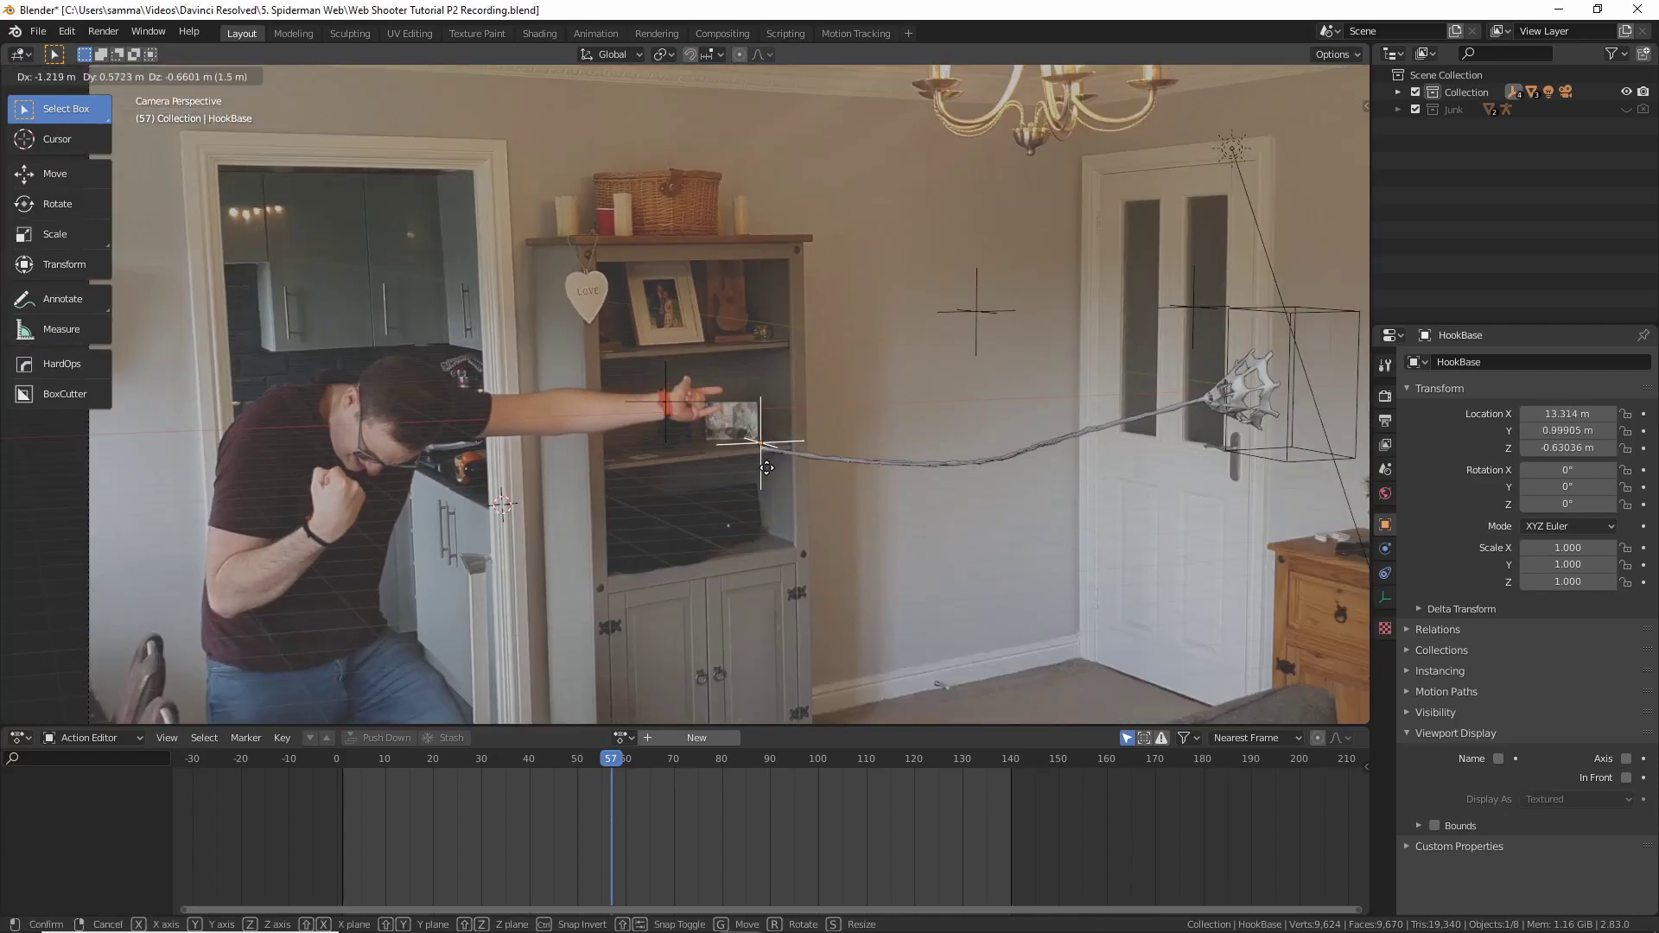
click(692, 444)
scroll(692, 443, up, 4)
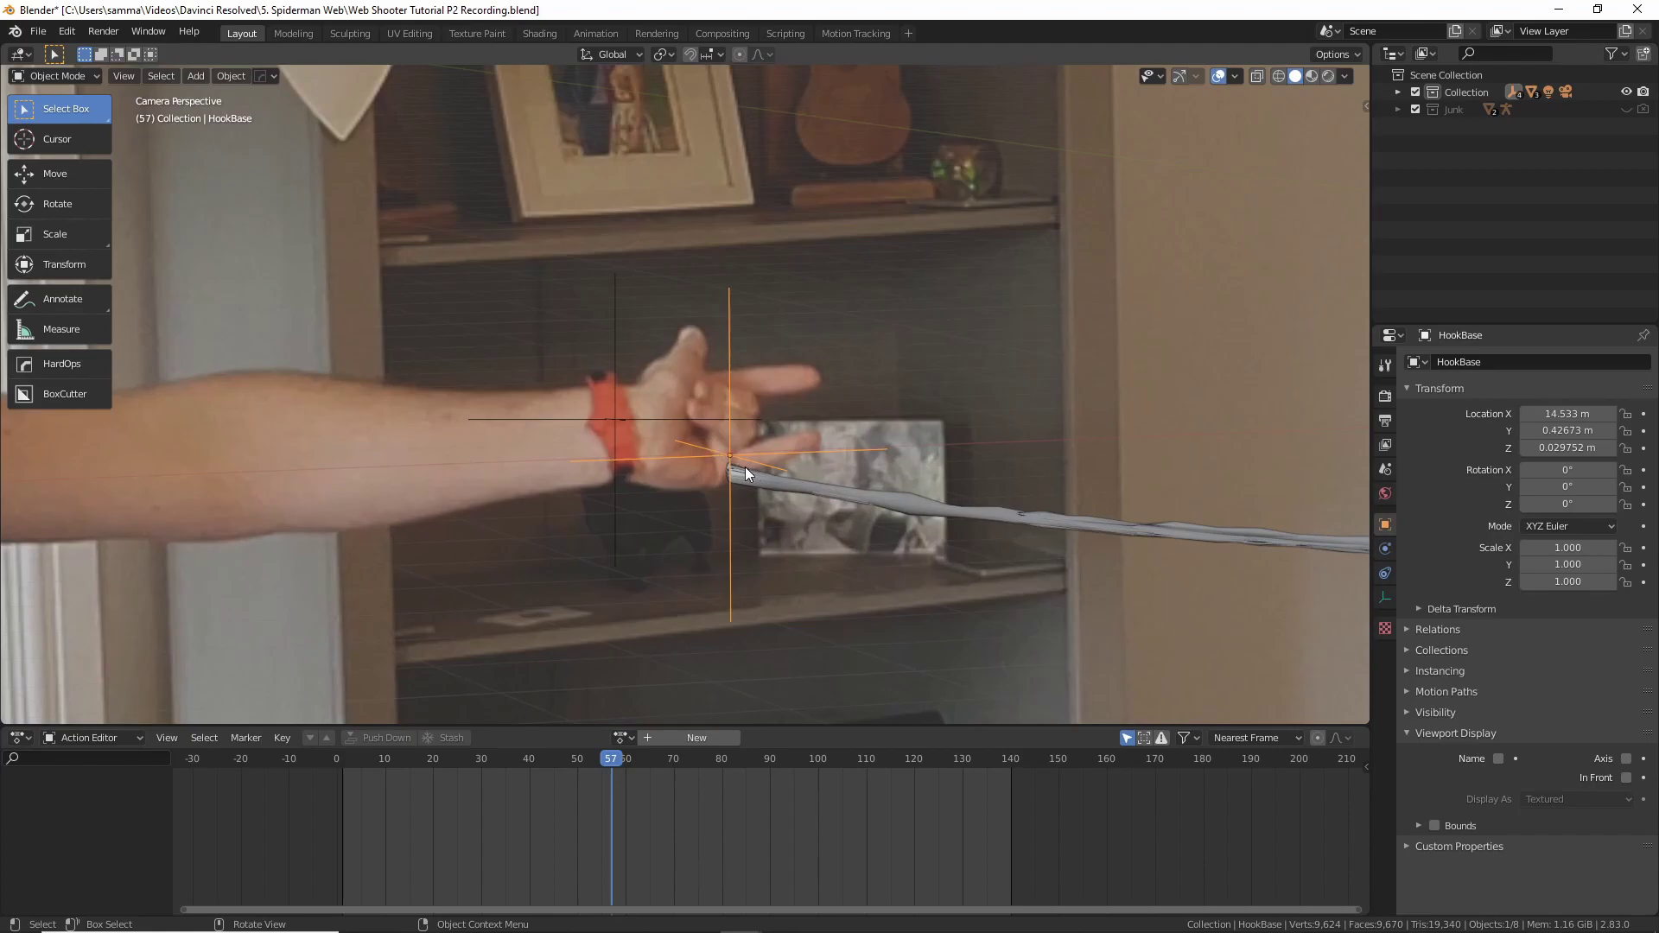
key(g)
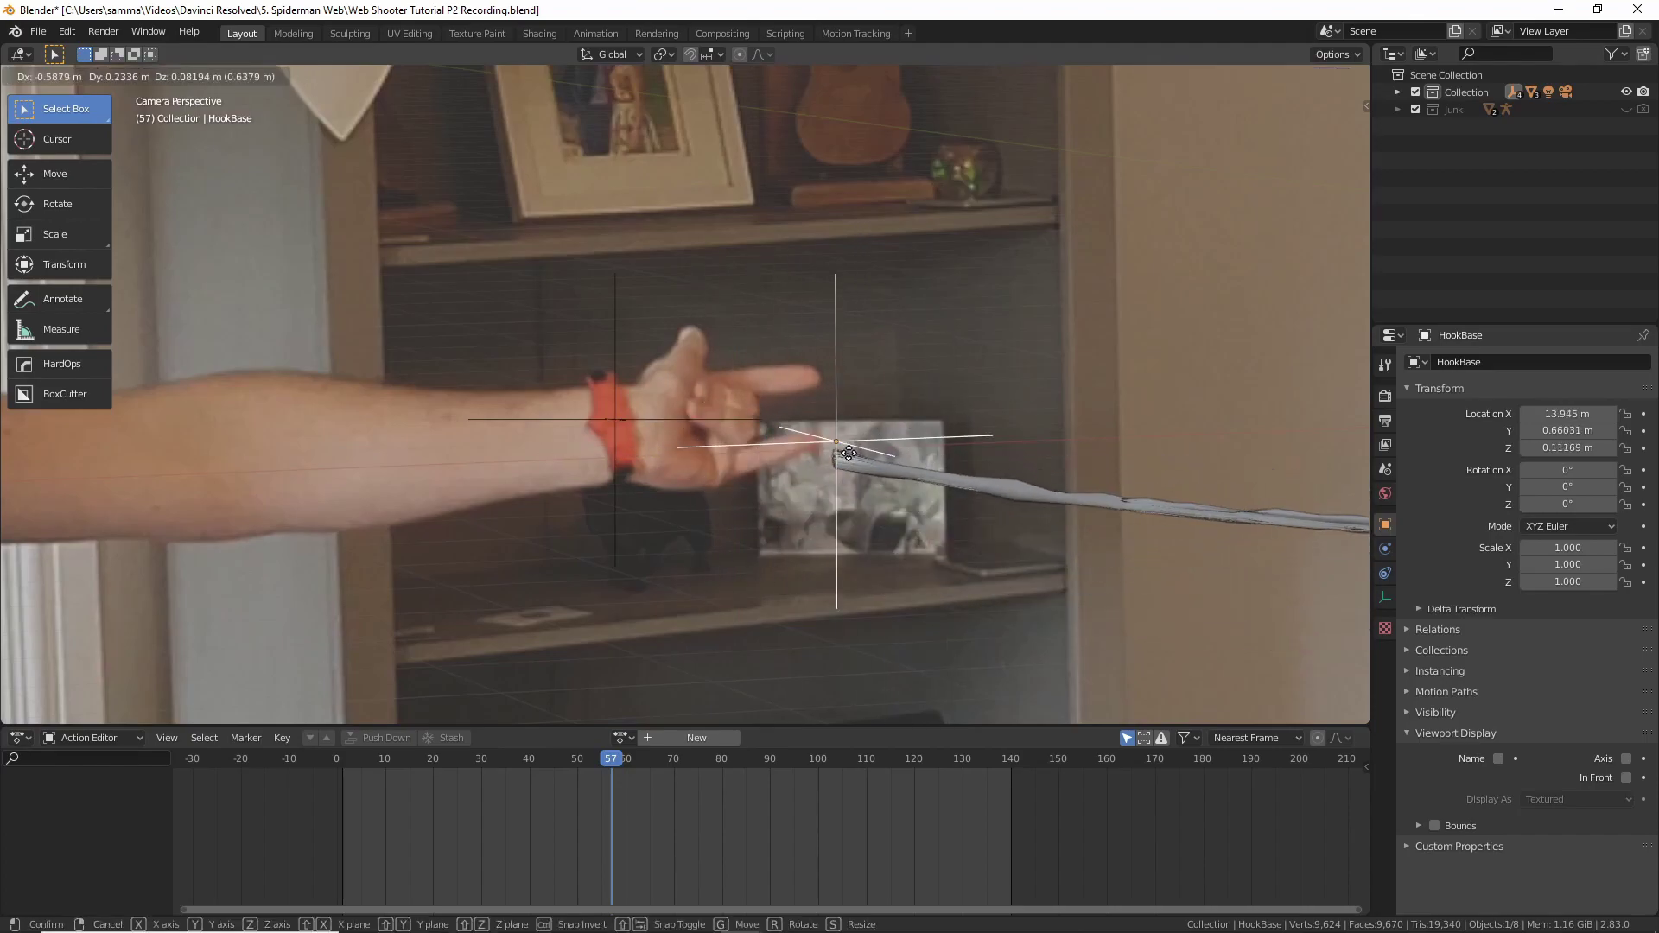
click(692, 428)
click(691, 429)
click(868, 448)
Move the HookBase empty to the edge of the red wristband, at about X 15.02 m, Y 0.20 m, Z 0.29 m
scroll(868, 448, down, 3)
shift+middle_drag(868, 448, 618, 436)
key(g)
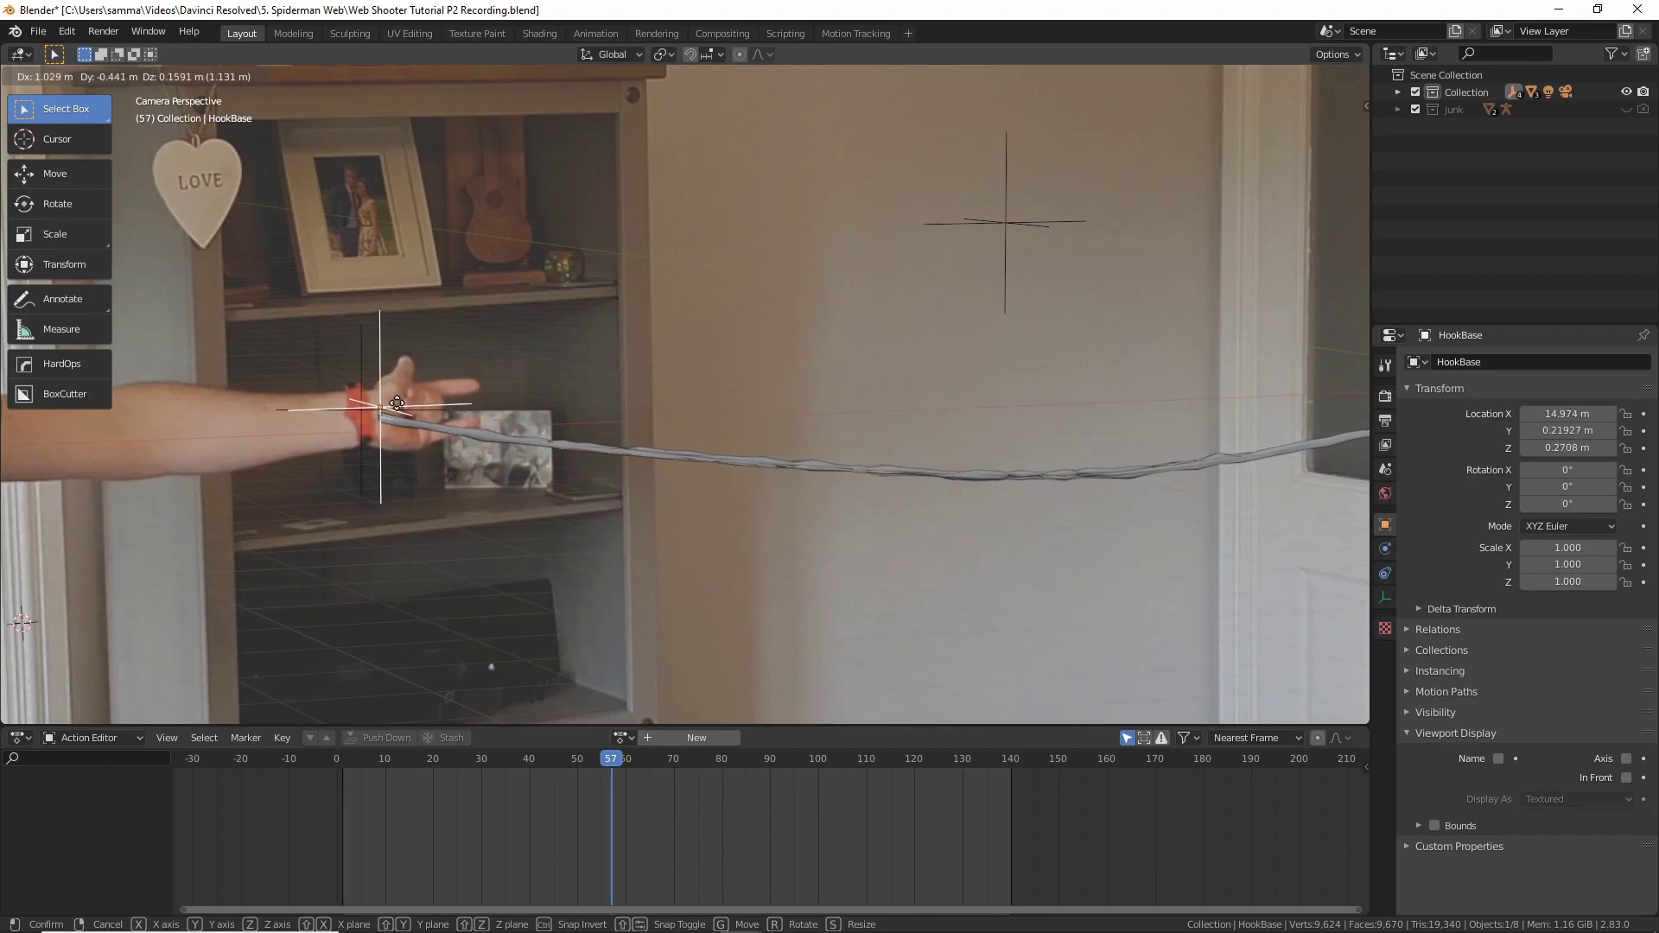
click(395, 403)
scroll(401, 406, up, 3)
shift+middle_drag(401, 406, 934, 431)
scroll(670, 447, up, 2)
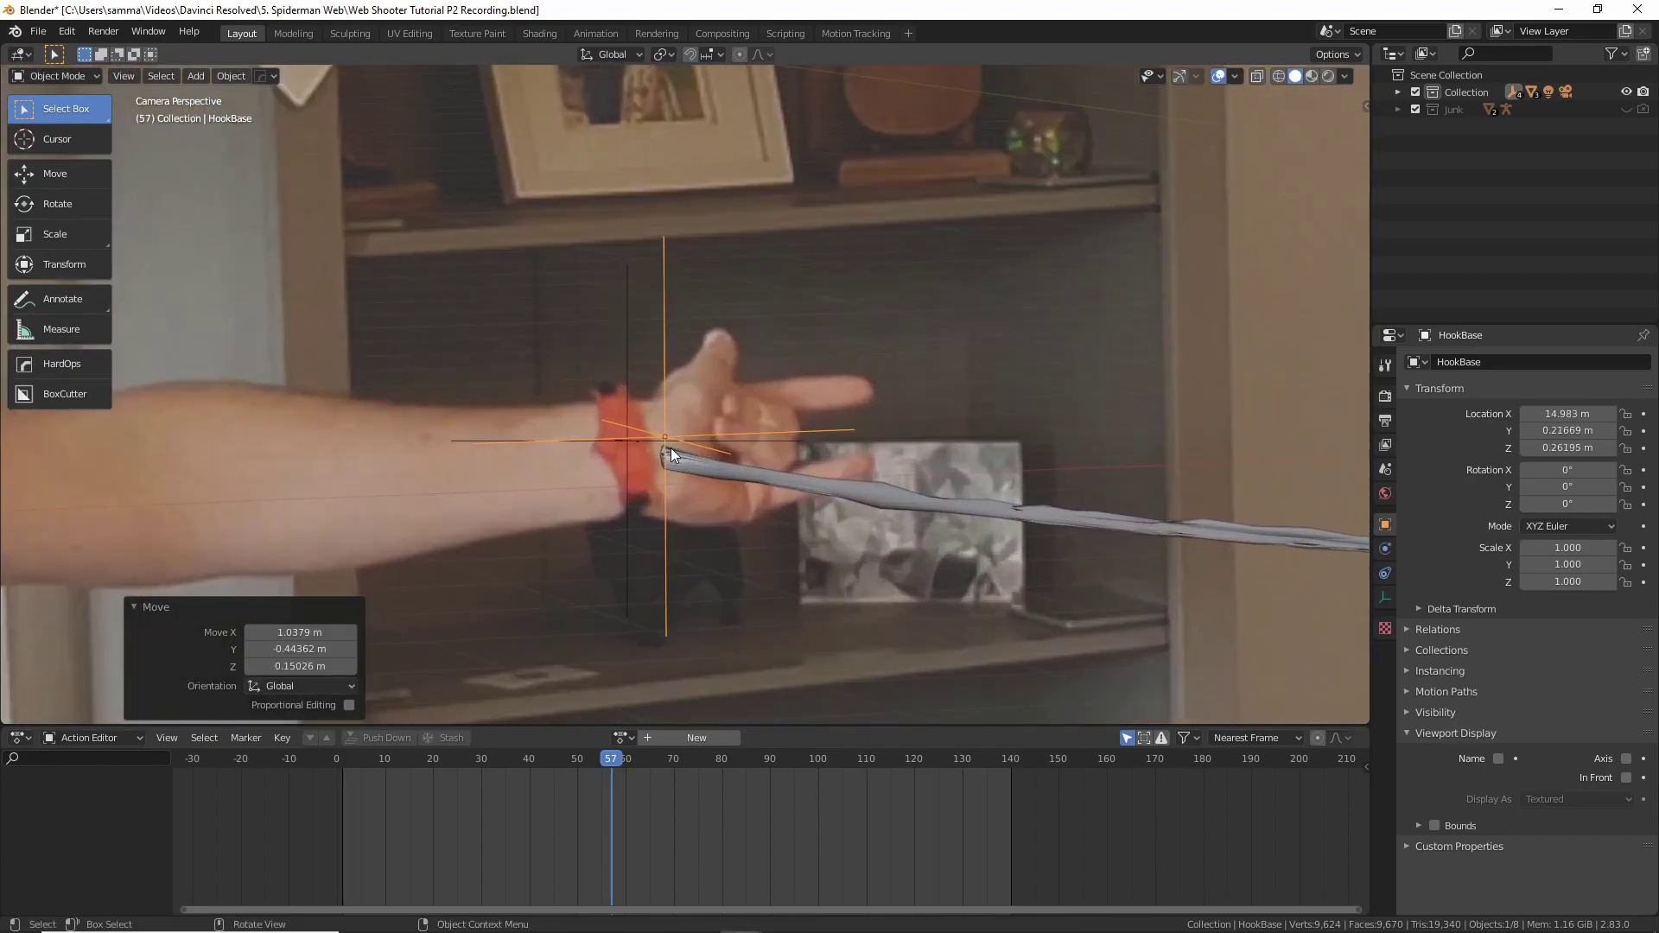
key(g)
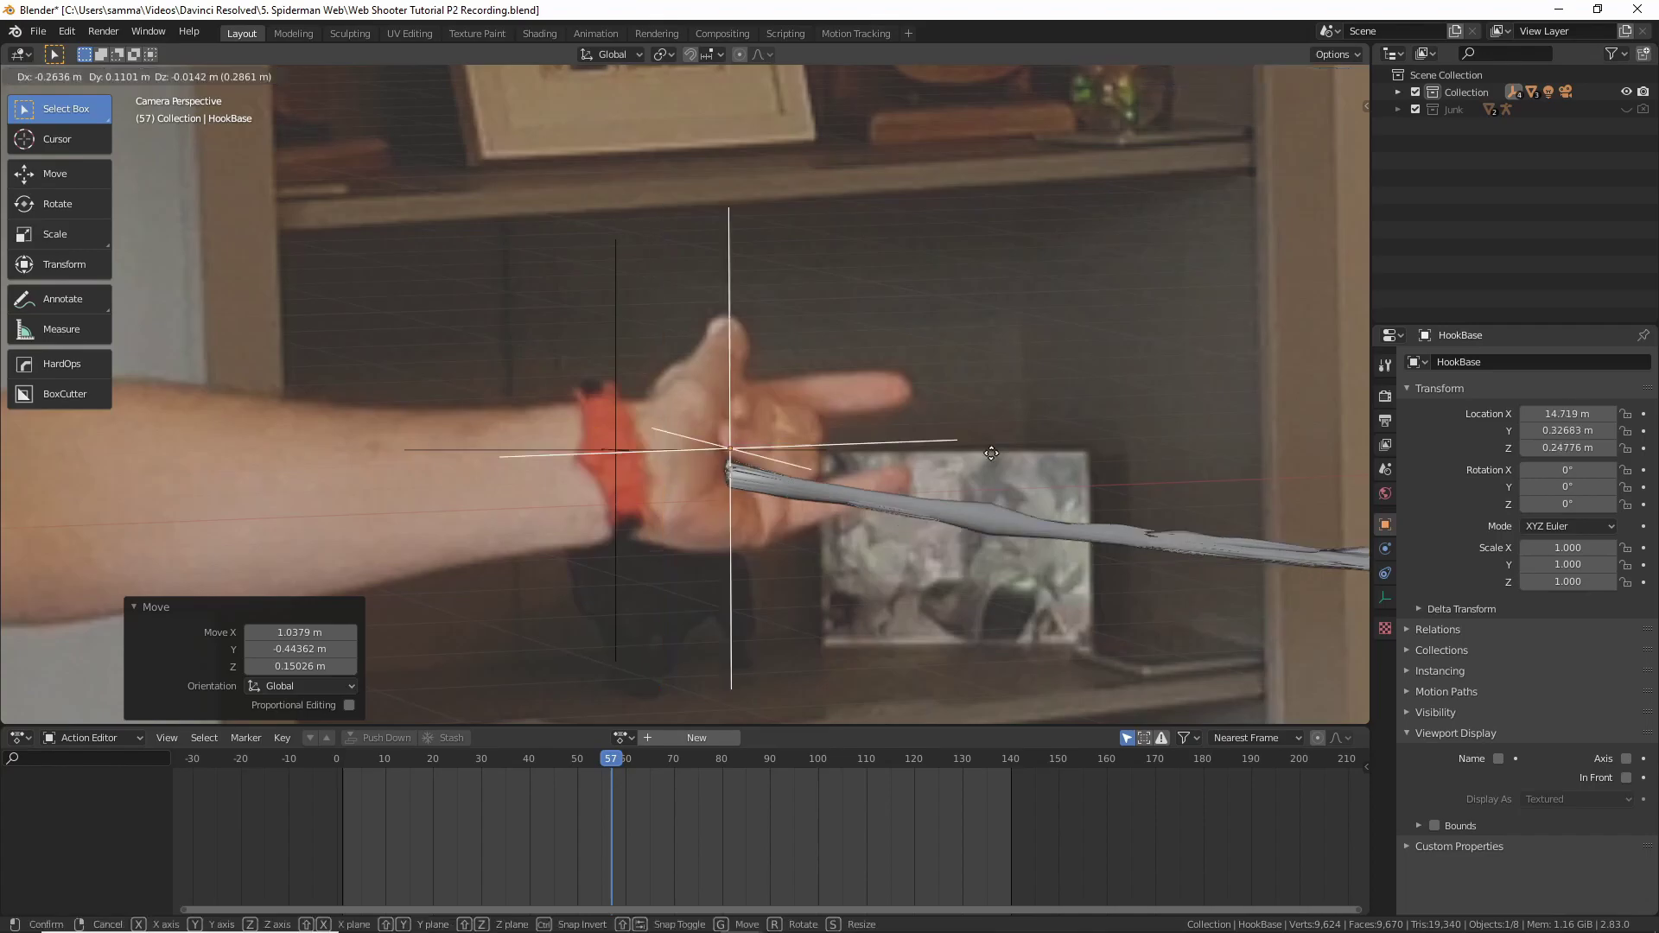
click(596, 484)
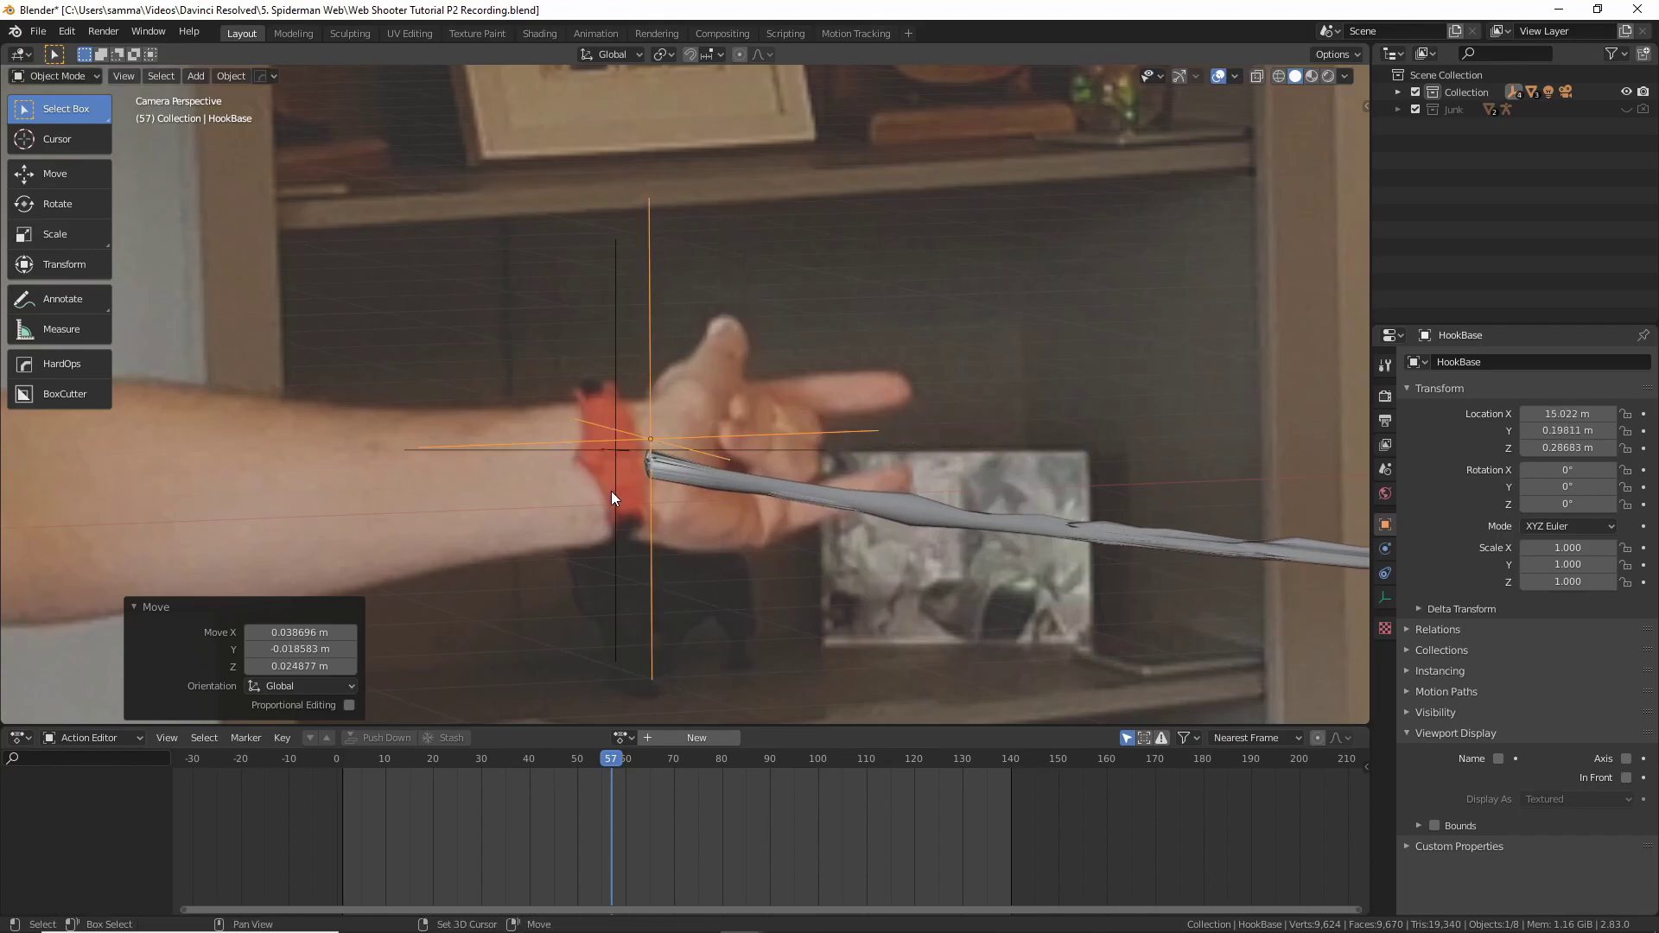
Parent the HookBase empty to the Track empty on the wrist, using the Object option
shift+click(618, 491)
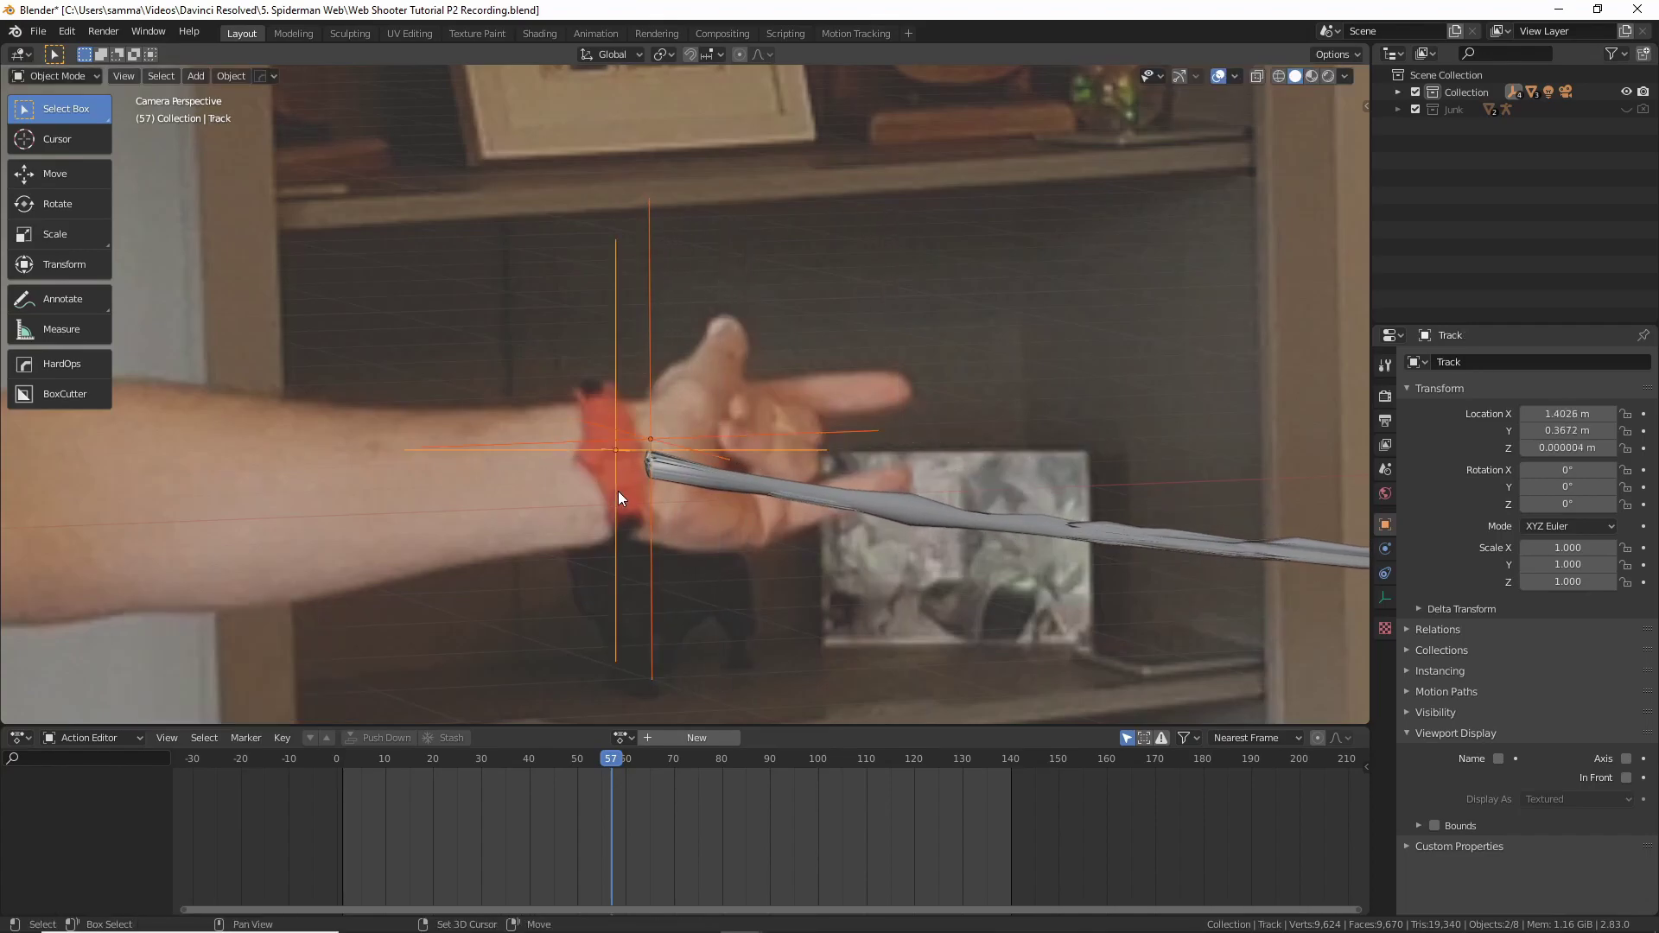
key(ctrl+p)
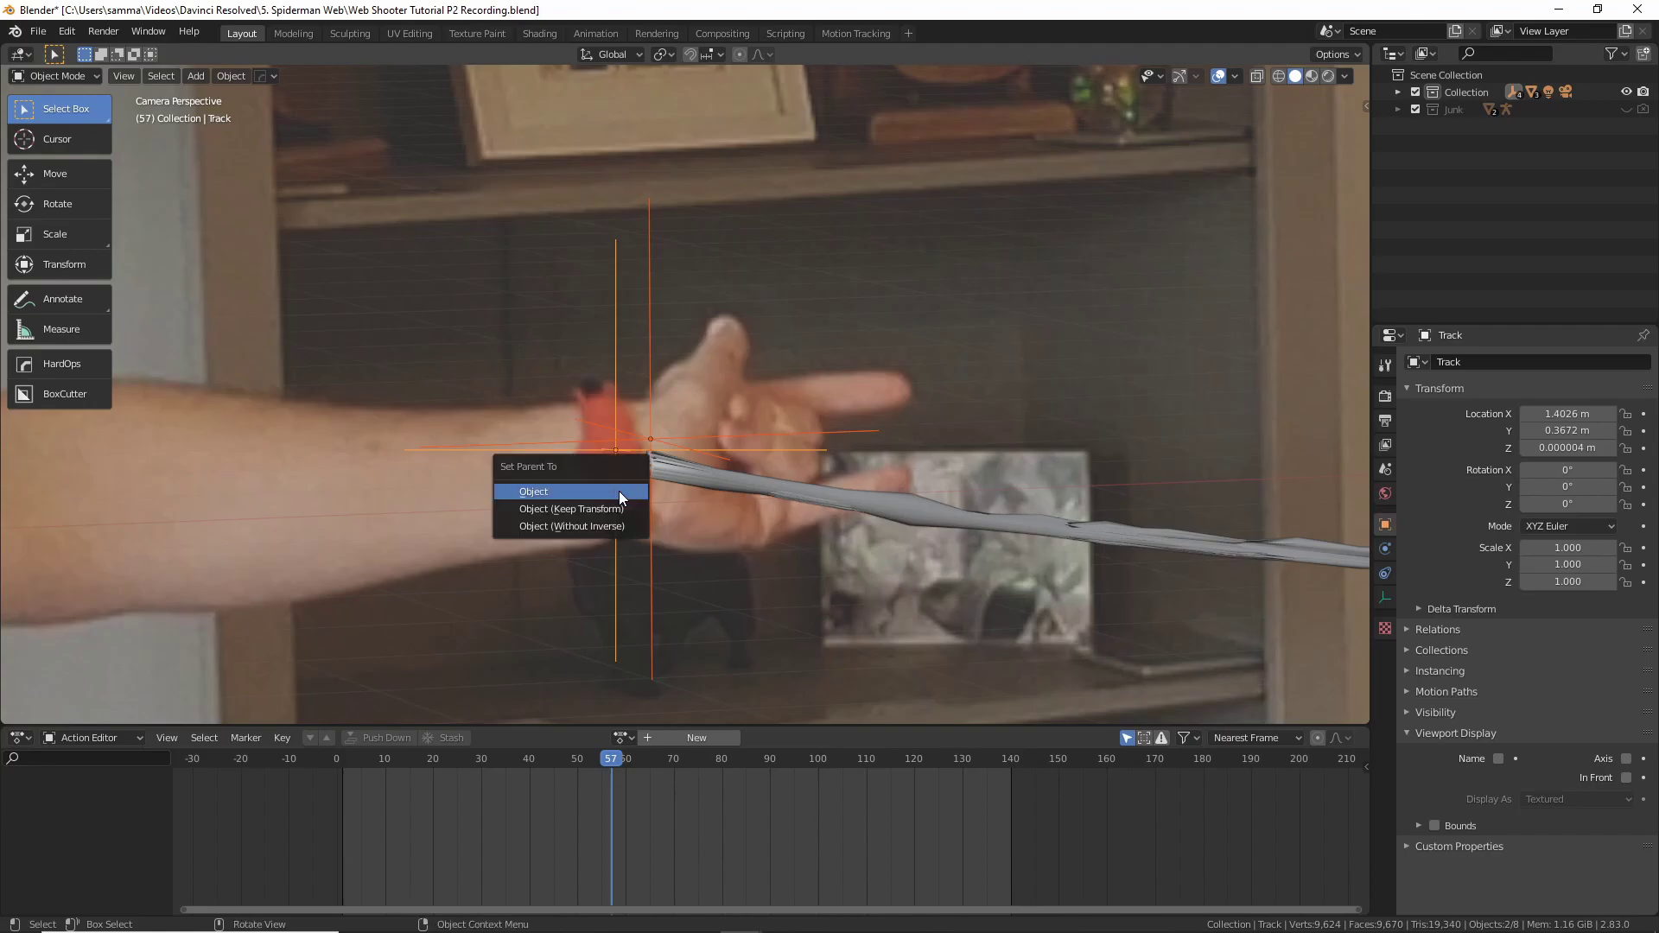
click(619, 491)
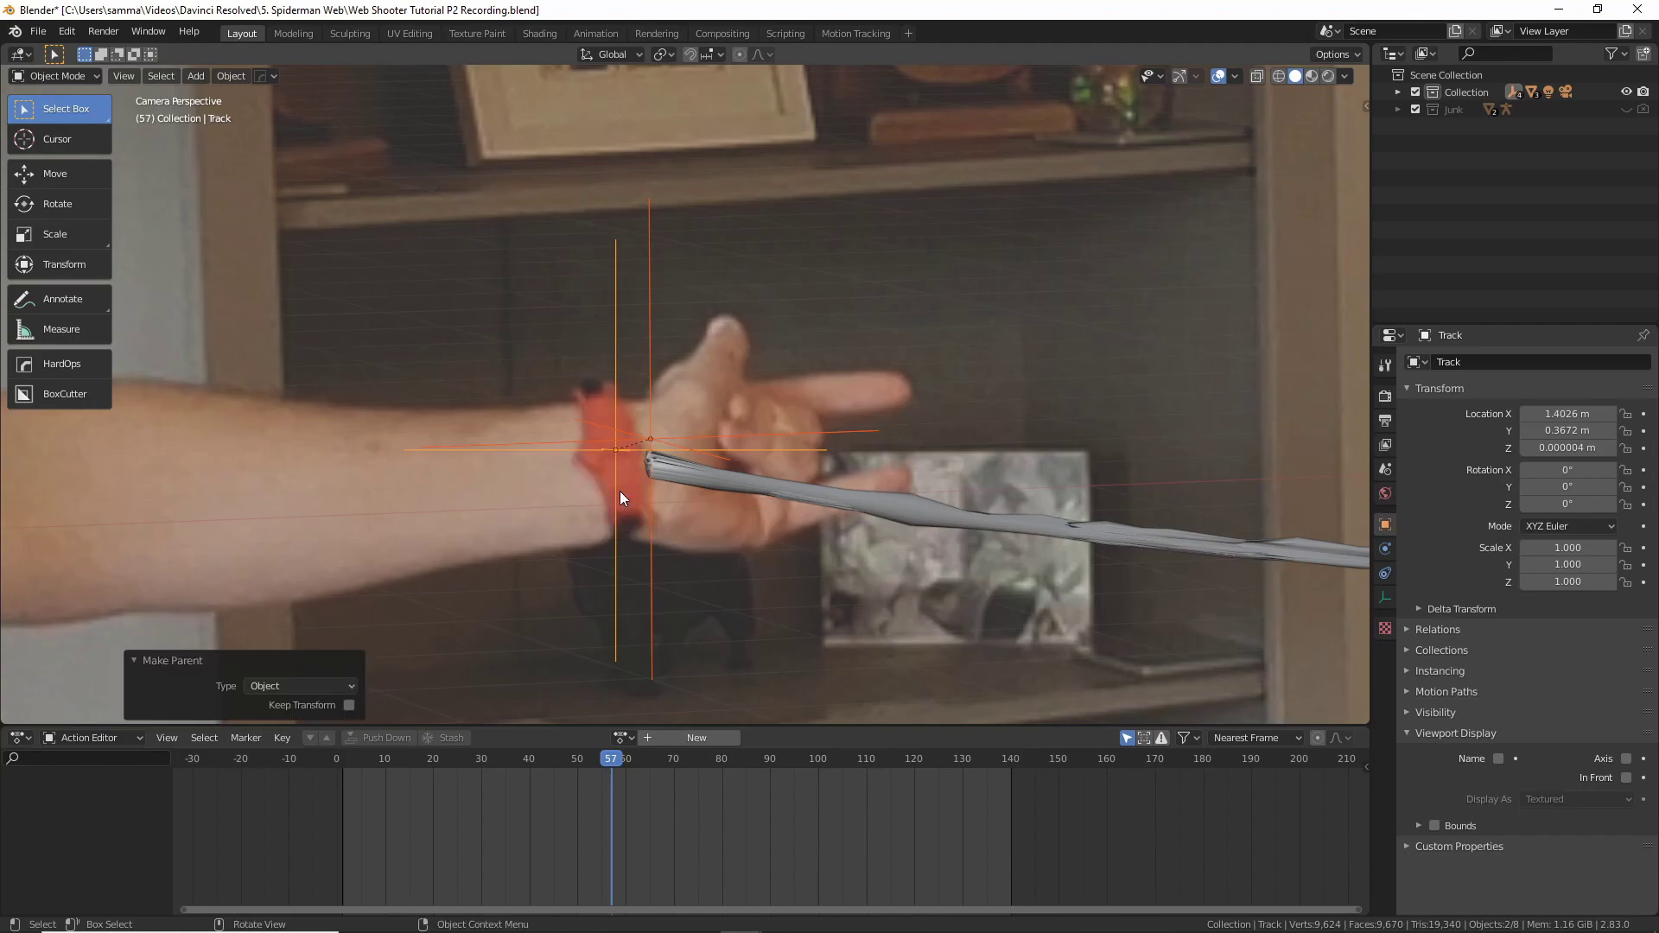
Play and scrub through the animation to check how the web's base follows the tracked wrist
scroll(620, 491, up, 4)
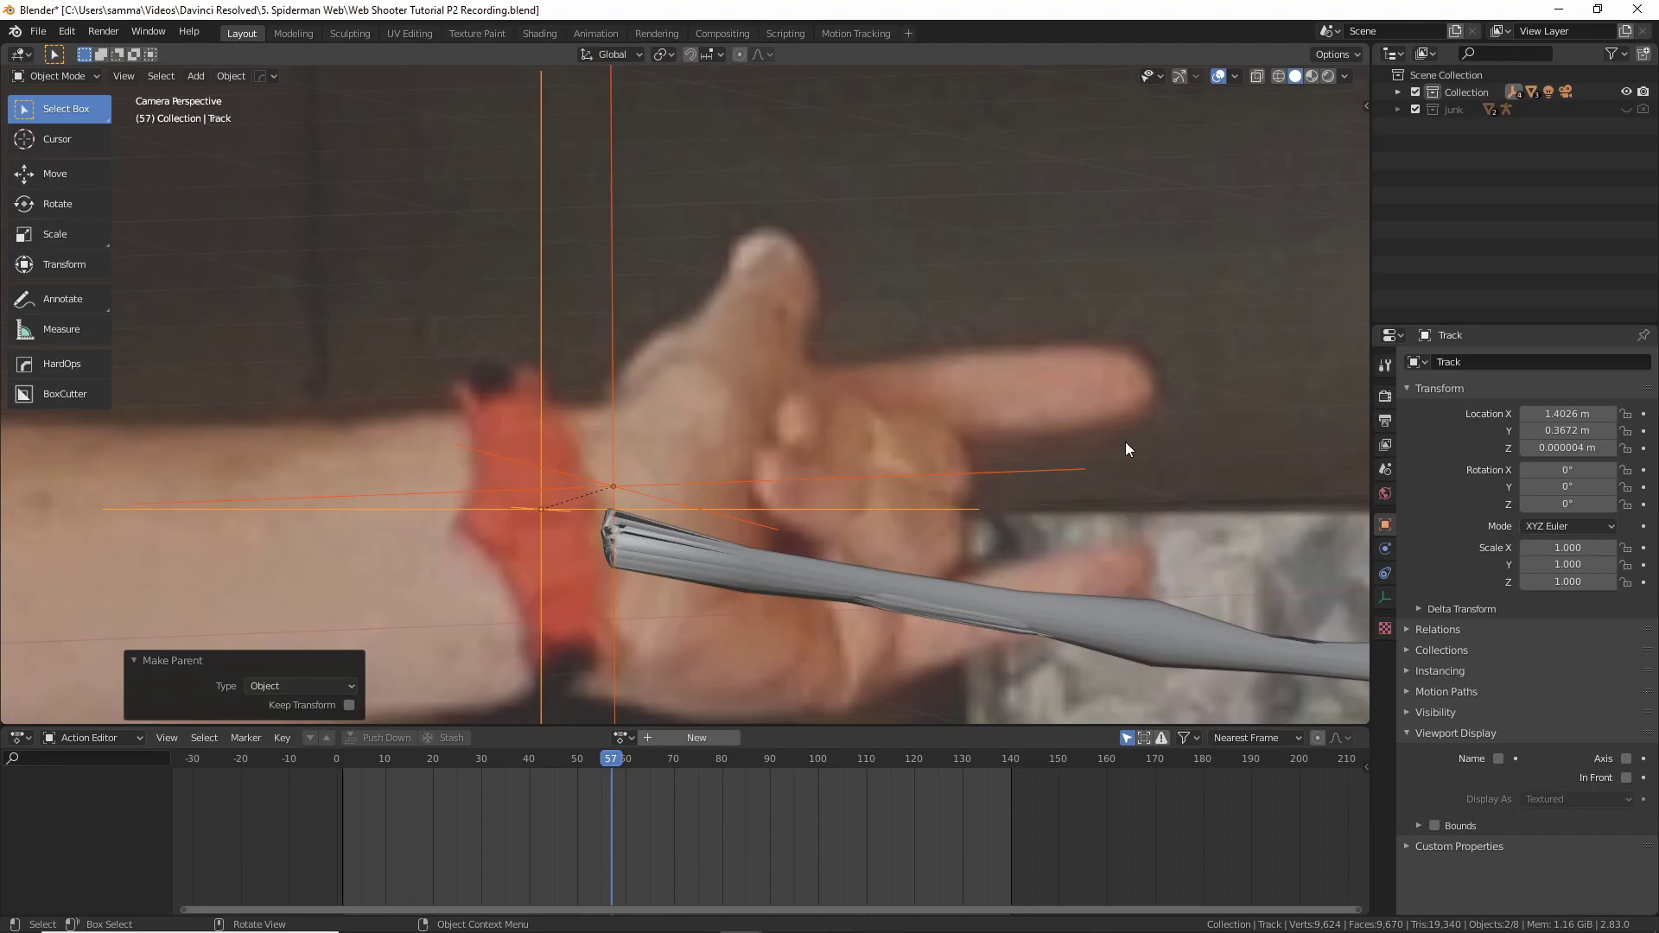
scroll(1126, 443, down, 9)
shift+middle_drag(1119, 435, 875, 439)
scroll(875, 439, down, 4)
key(space)
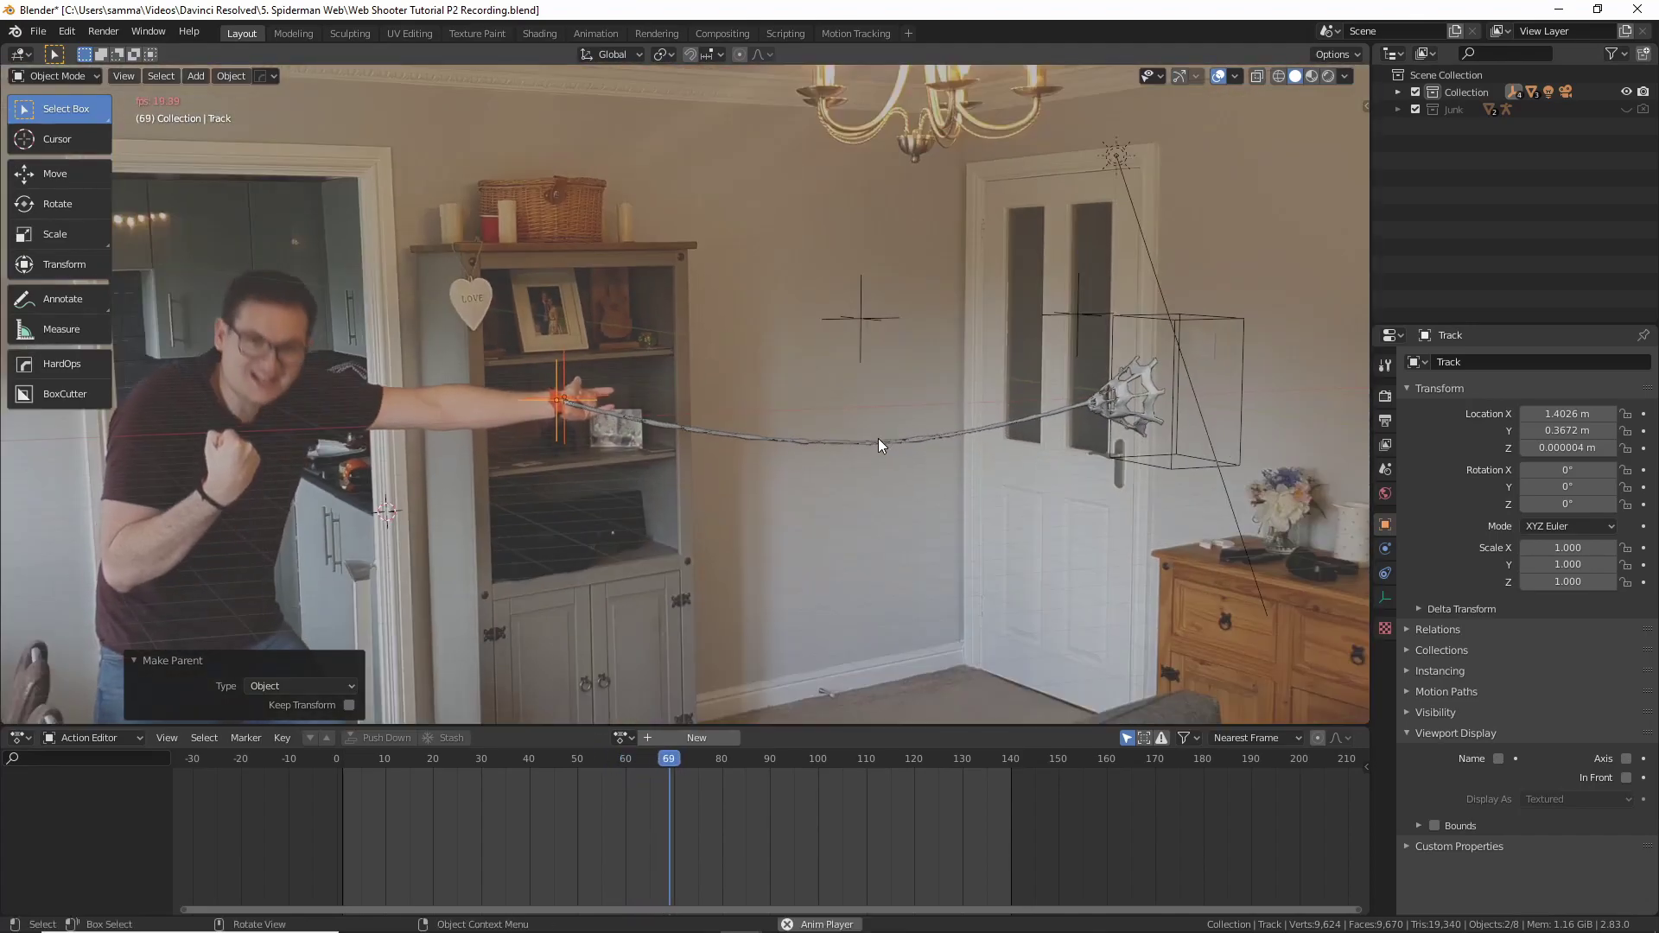
key(space)
drag(775, 766, 532, 801)
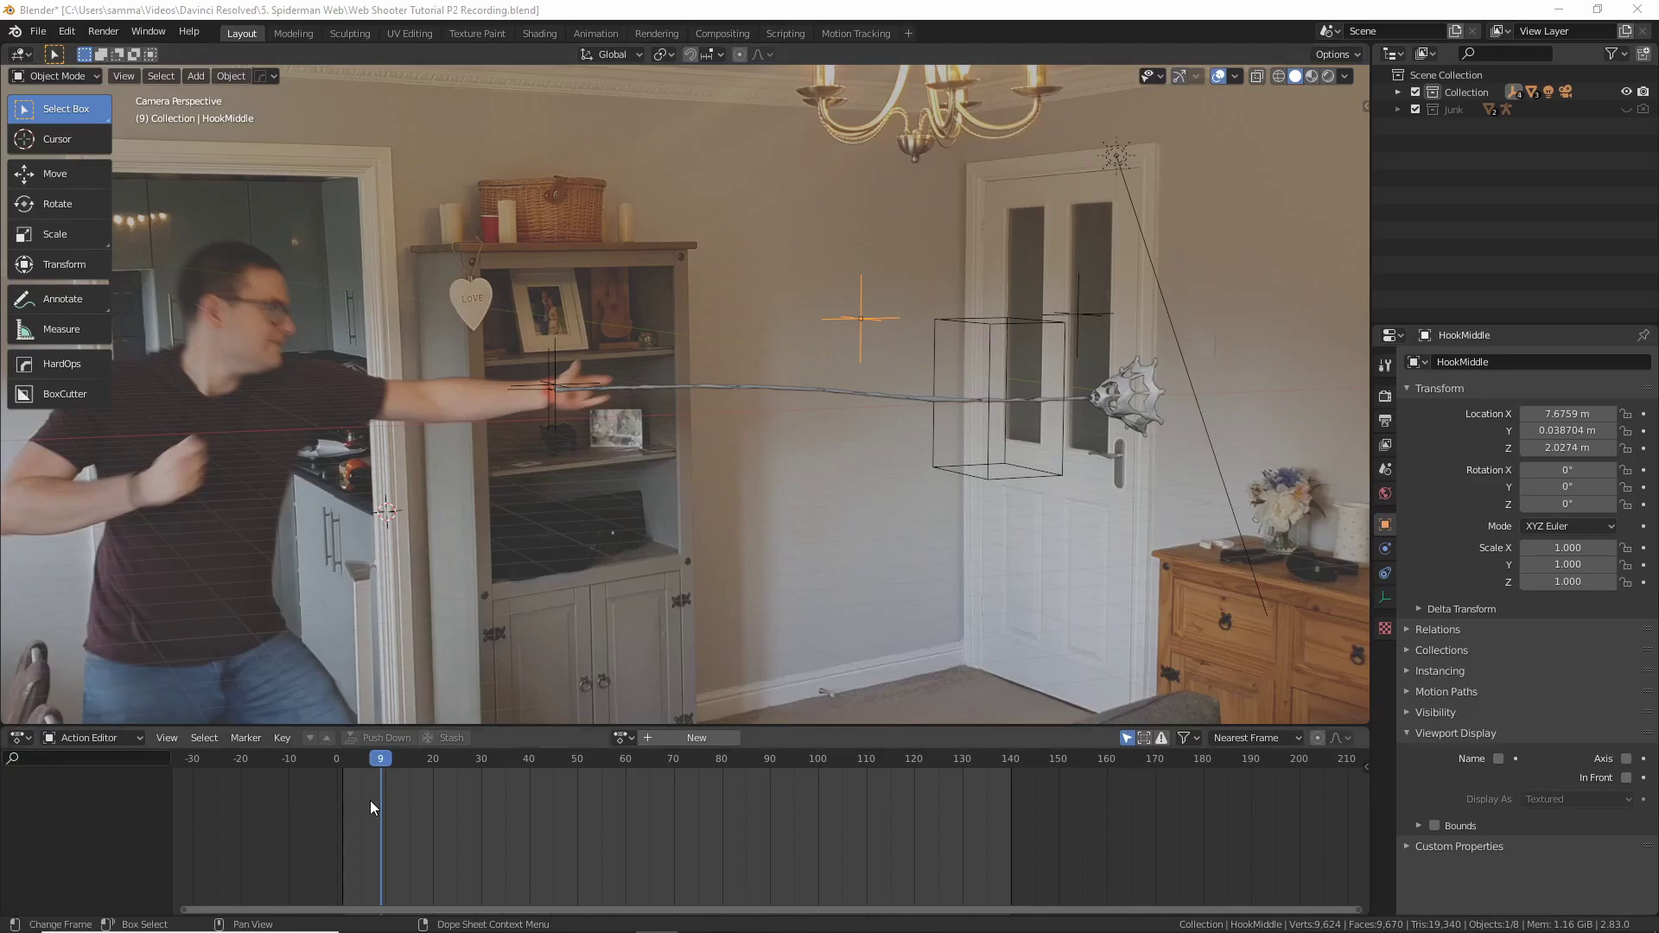
drag(372, 764, 734, 781)
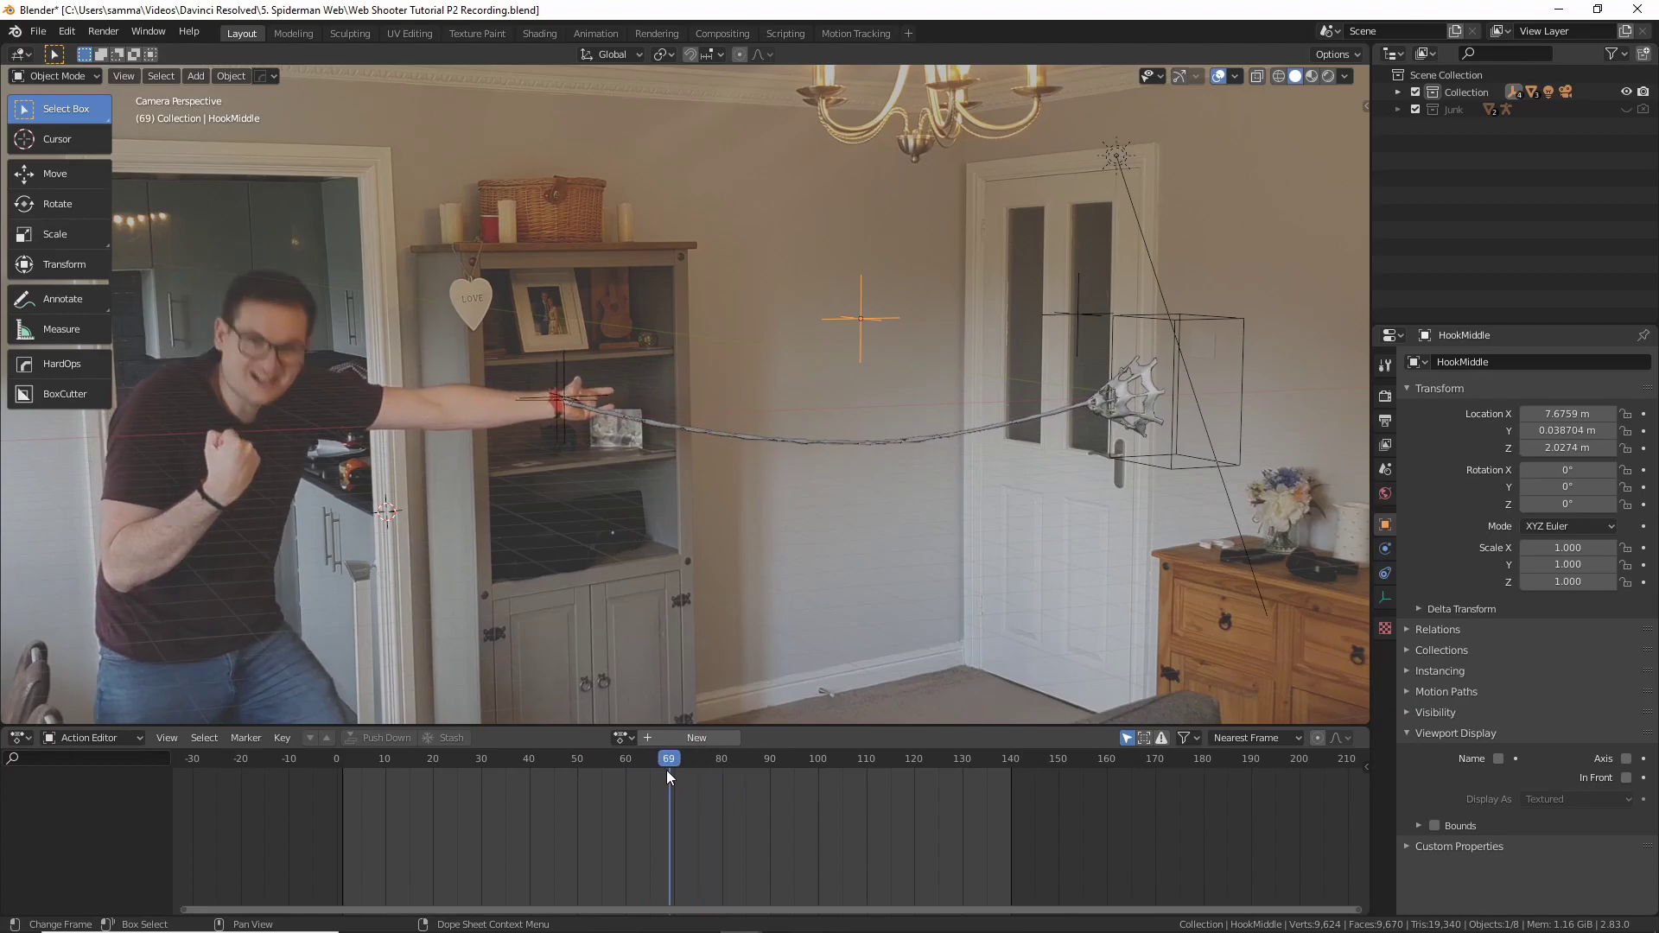
drag(837, 759, 691, 769)
drag(816, 759, 908, 759)
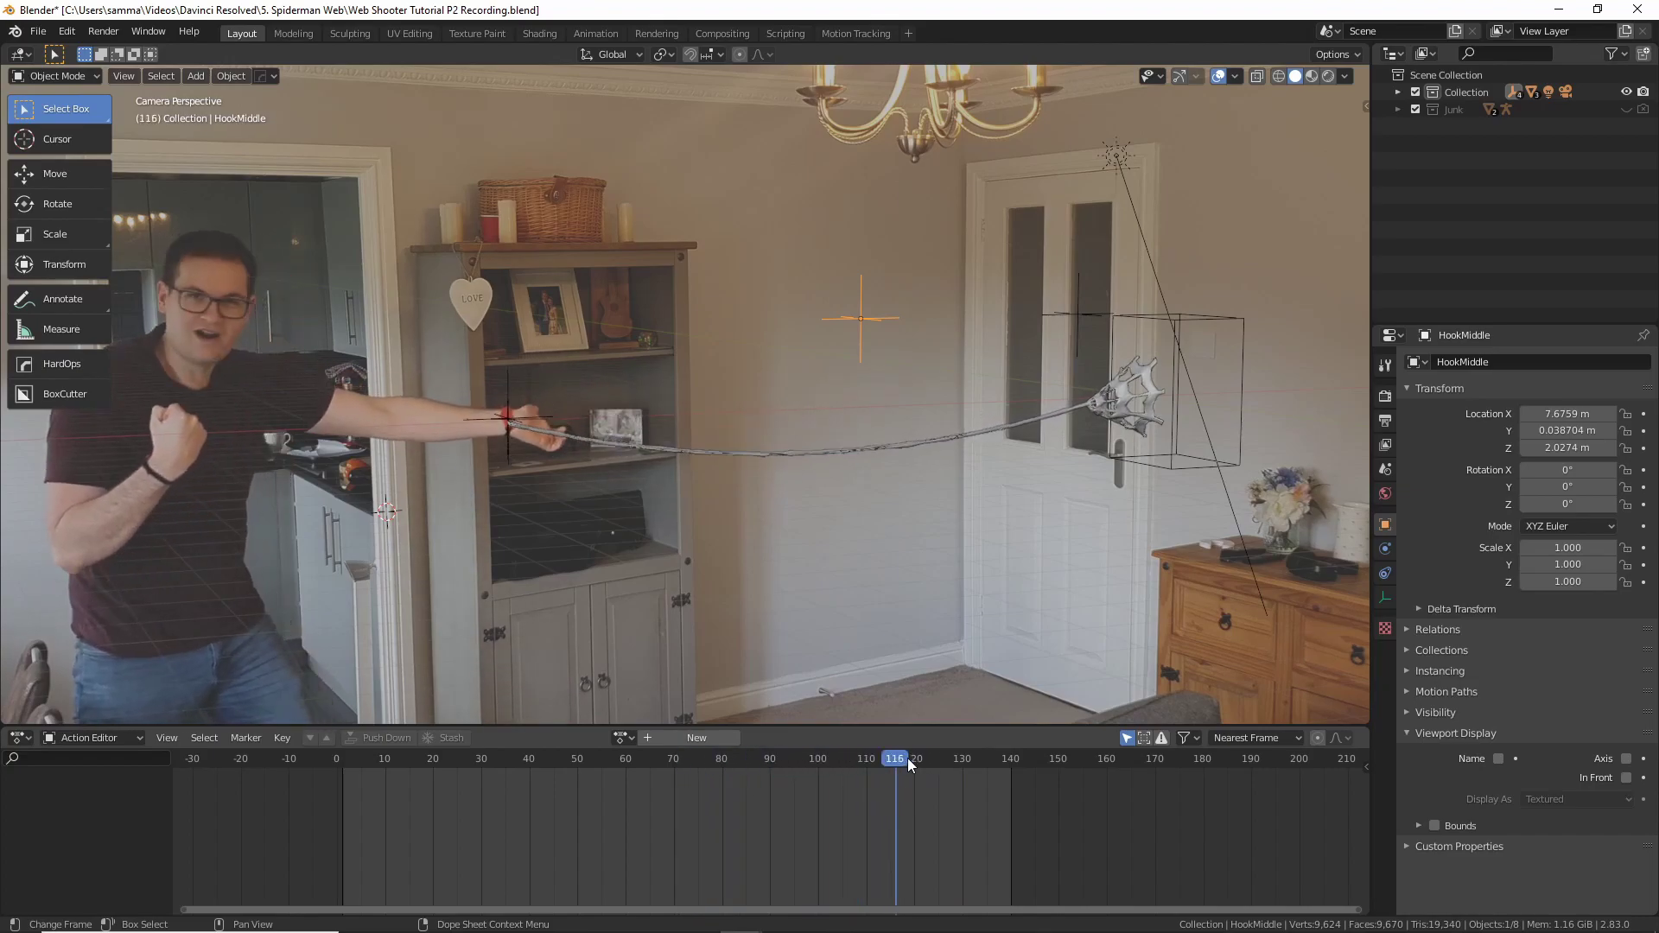
Try raising the HookMiddle empty at frame 119 to lift the web's middle, and undo the move
key(g)
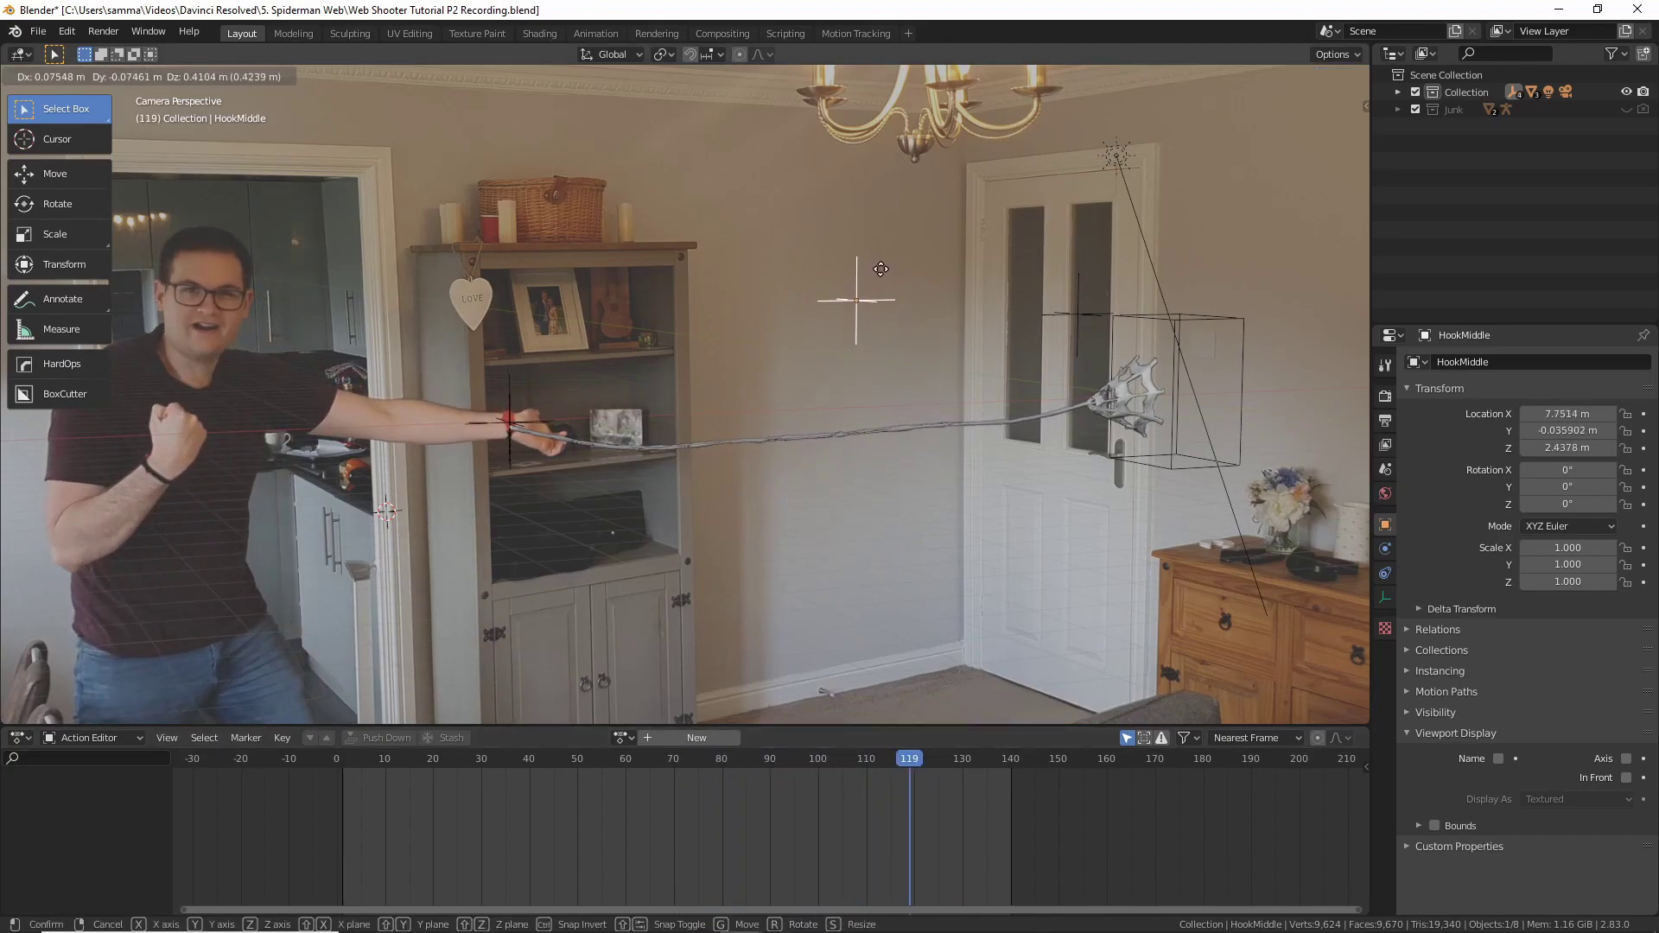
click(885, 270)
key(ctrl+z)
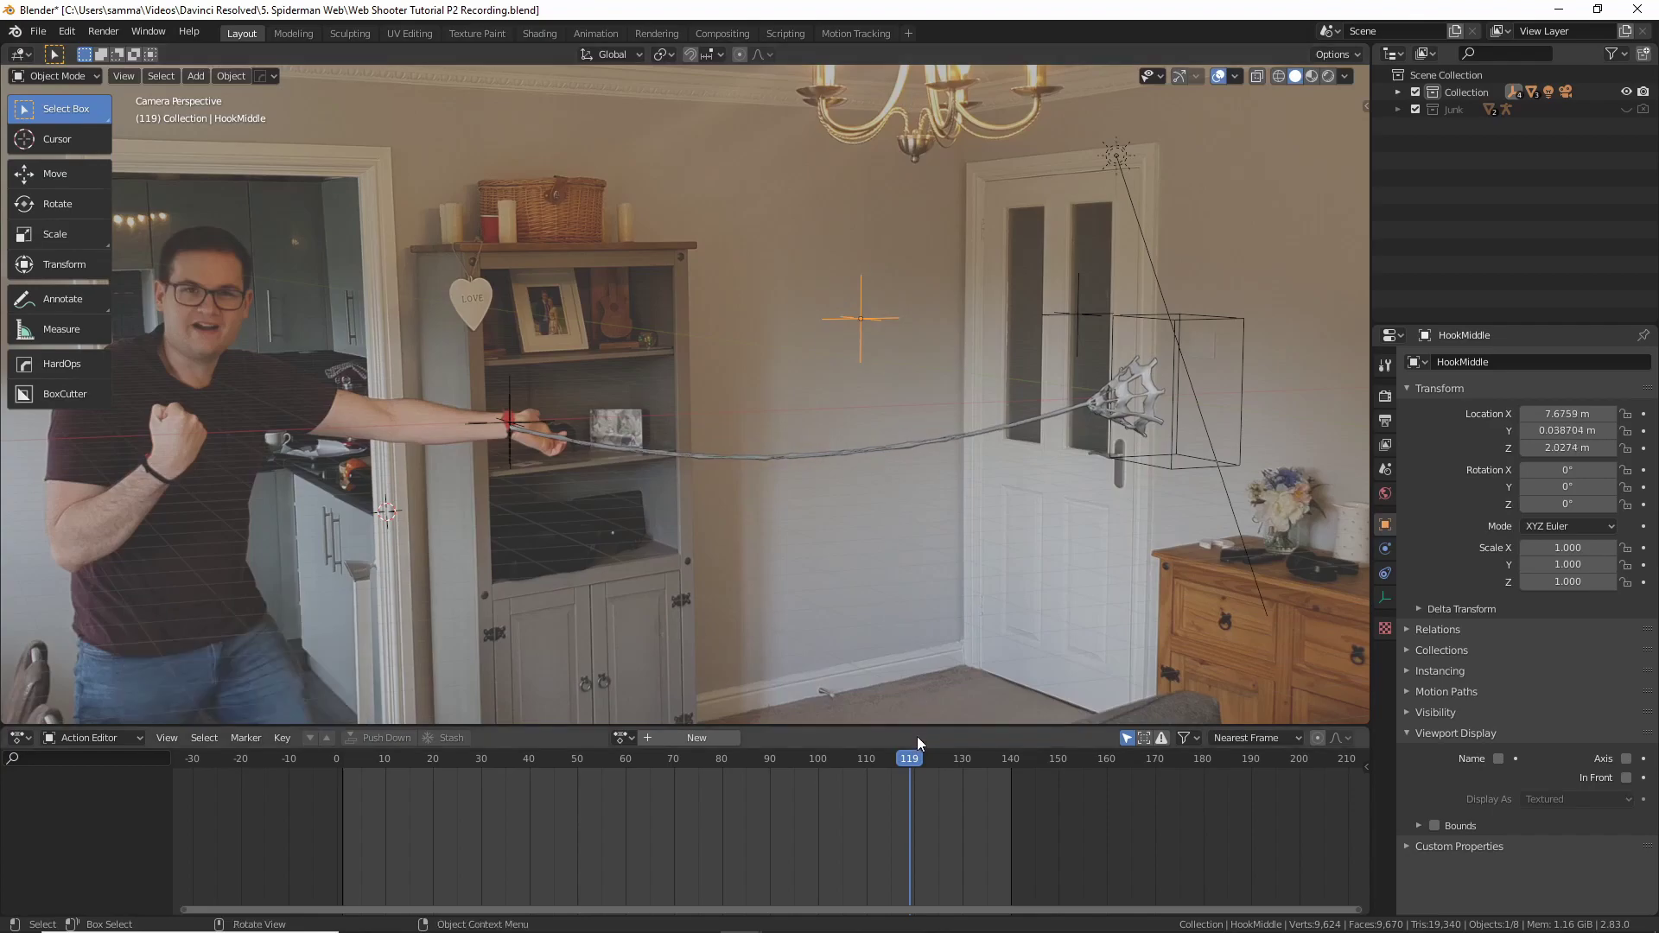
Go to frame 99 and insert a Location keyframe on the HookMiddle empty
drag(884, 757, 813, 734)
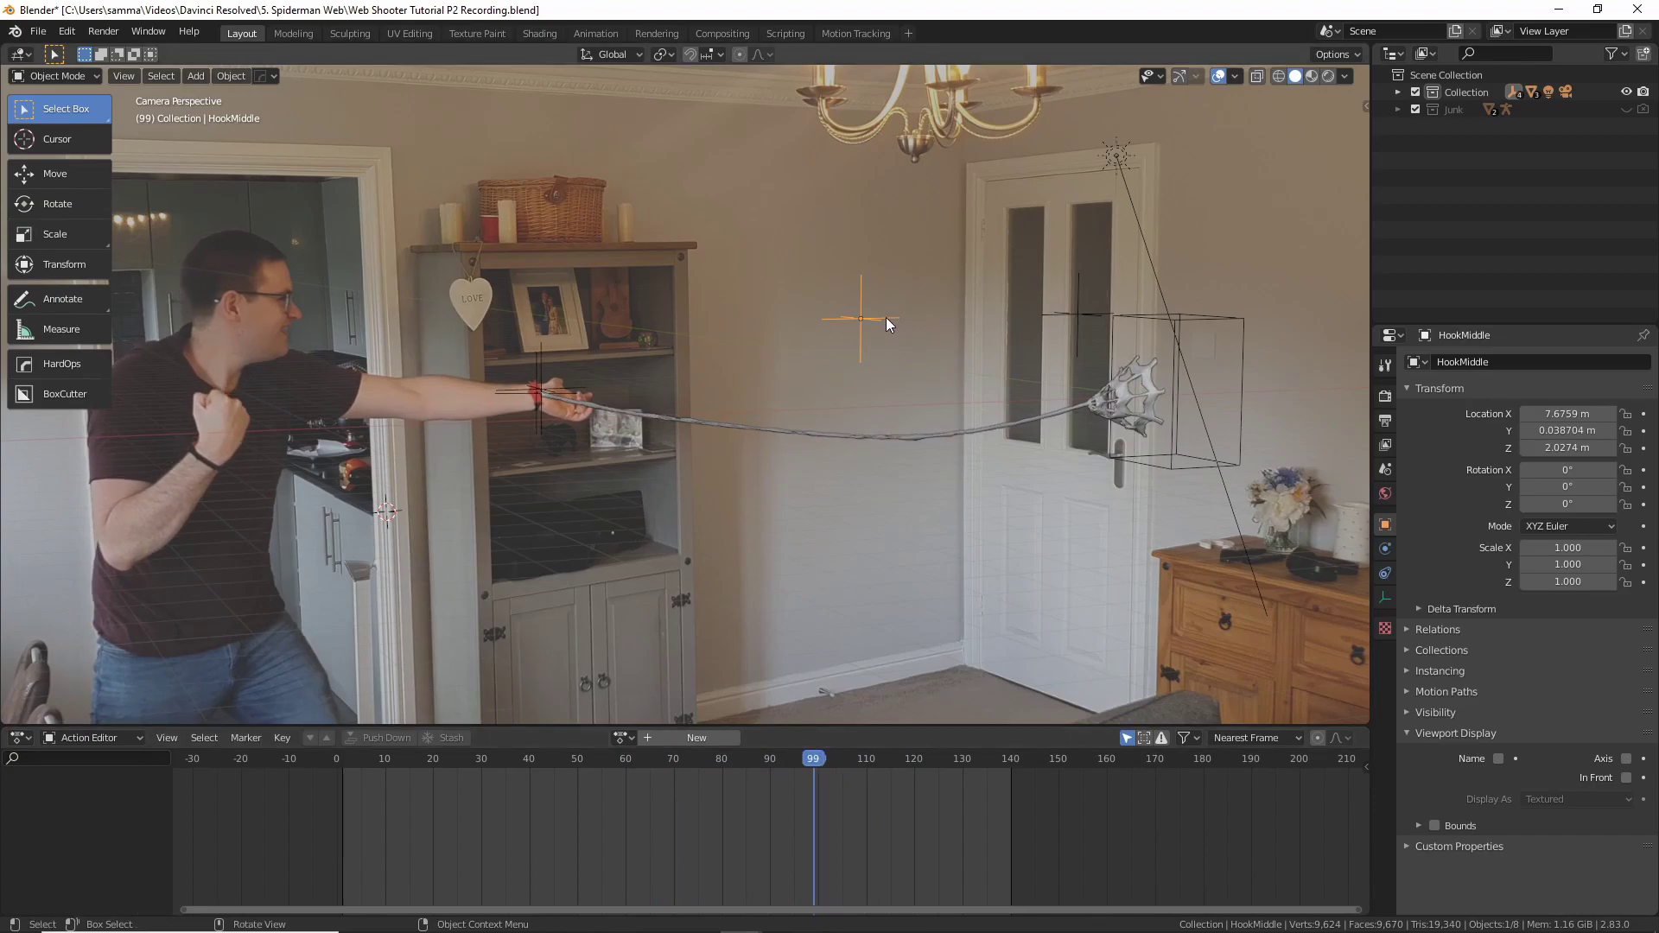
key(i)
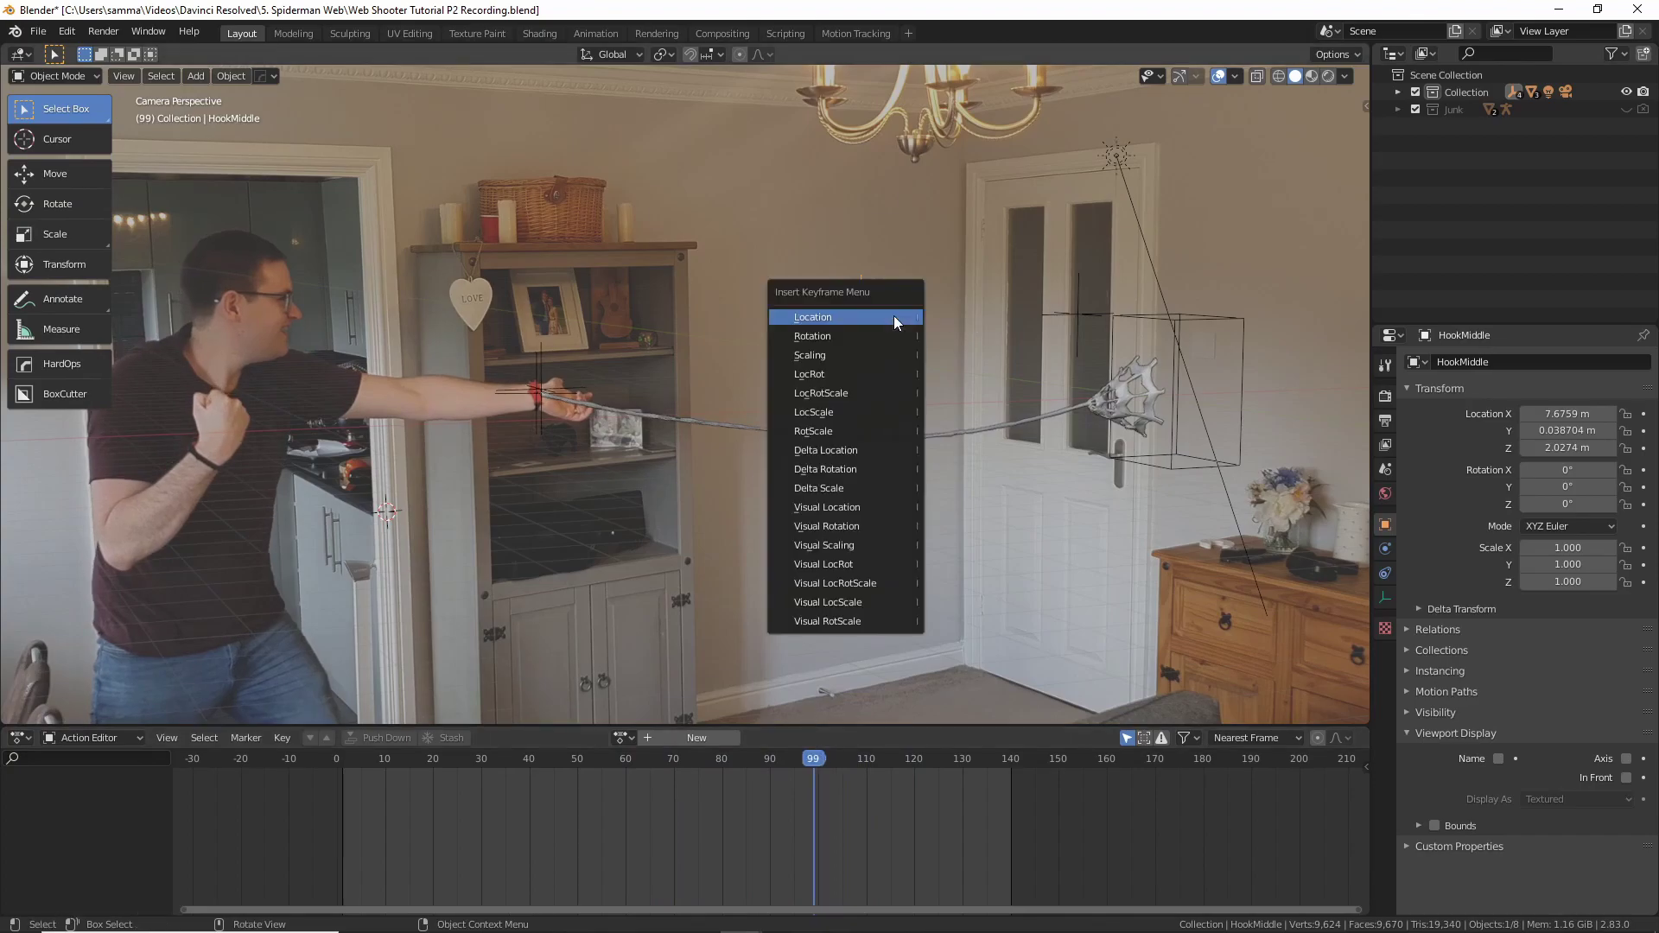
click(879, 317)
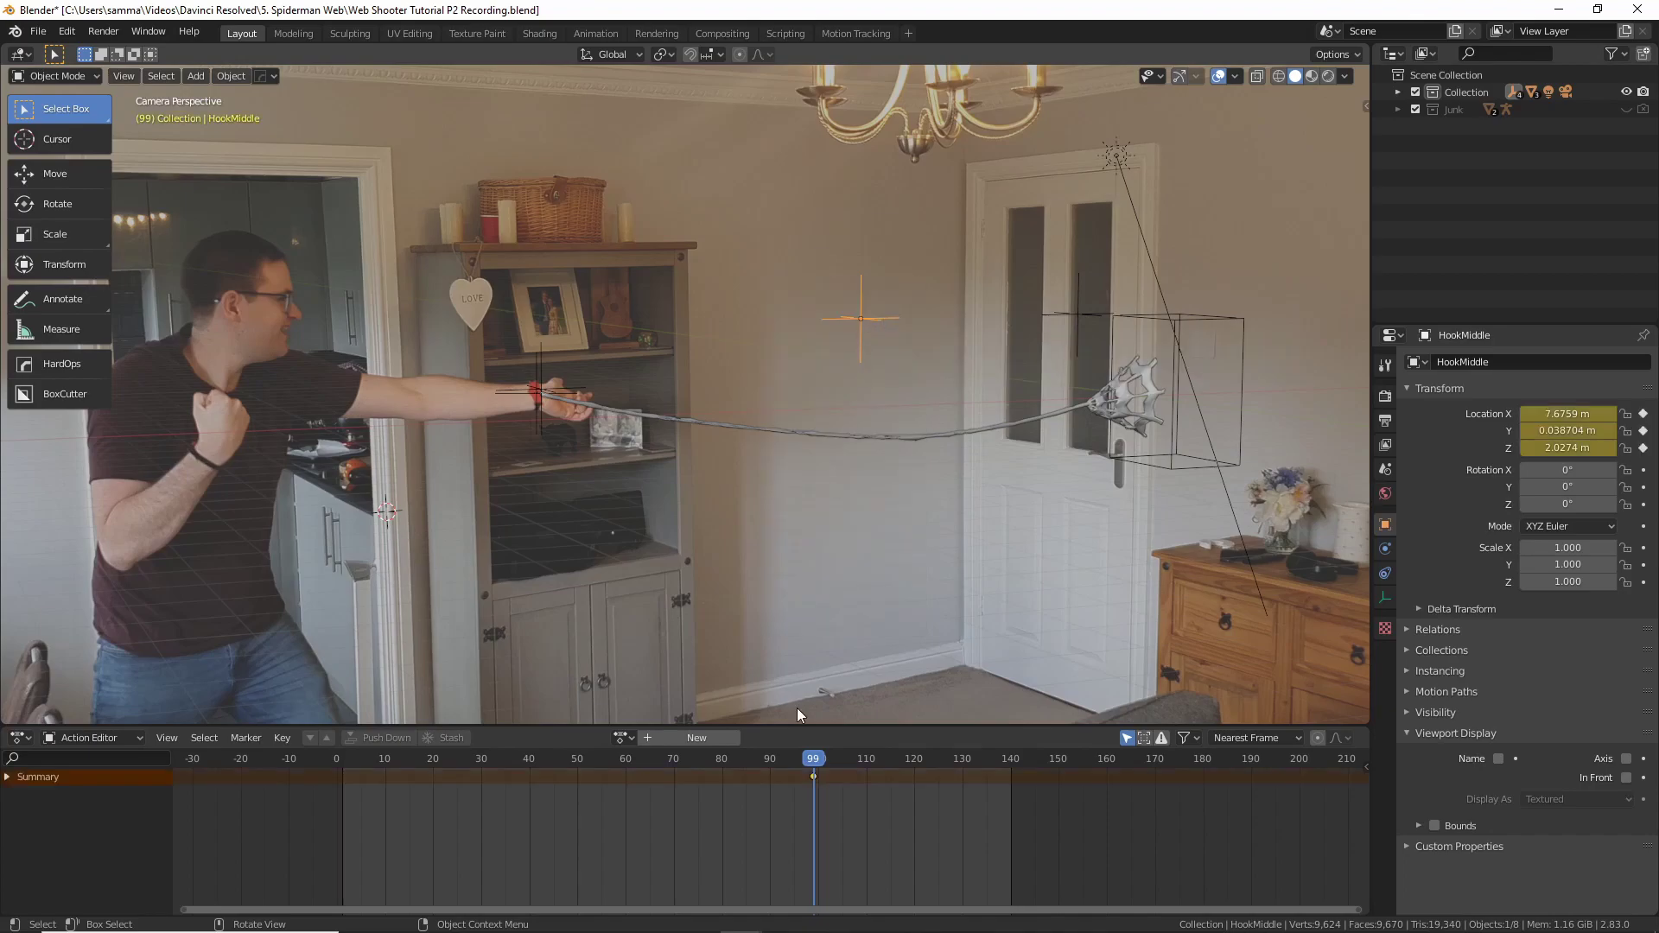
At frame 115, raise the HookMiddle empty to about Z 2.28 m and insert a Location keyframe
drag(815, 761, 892, 744)
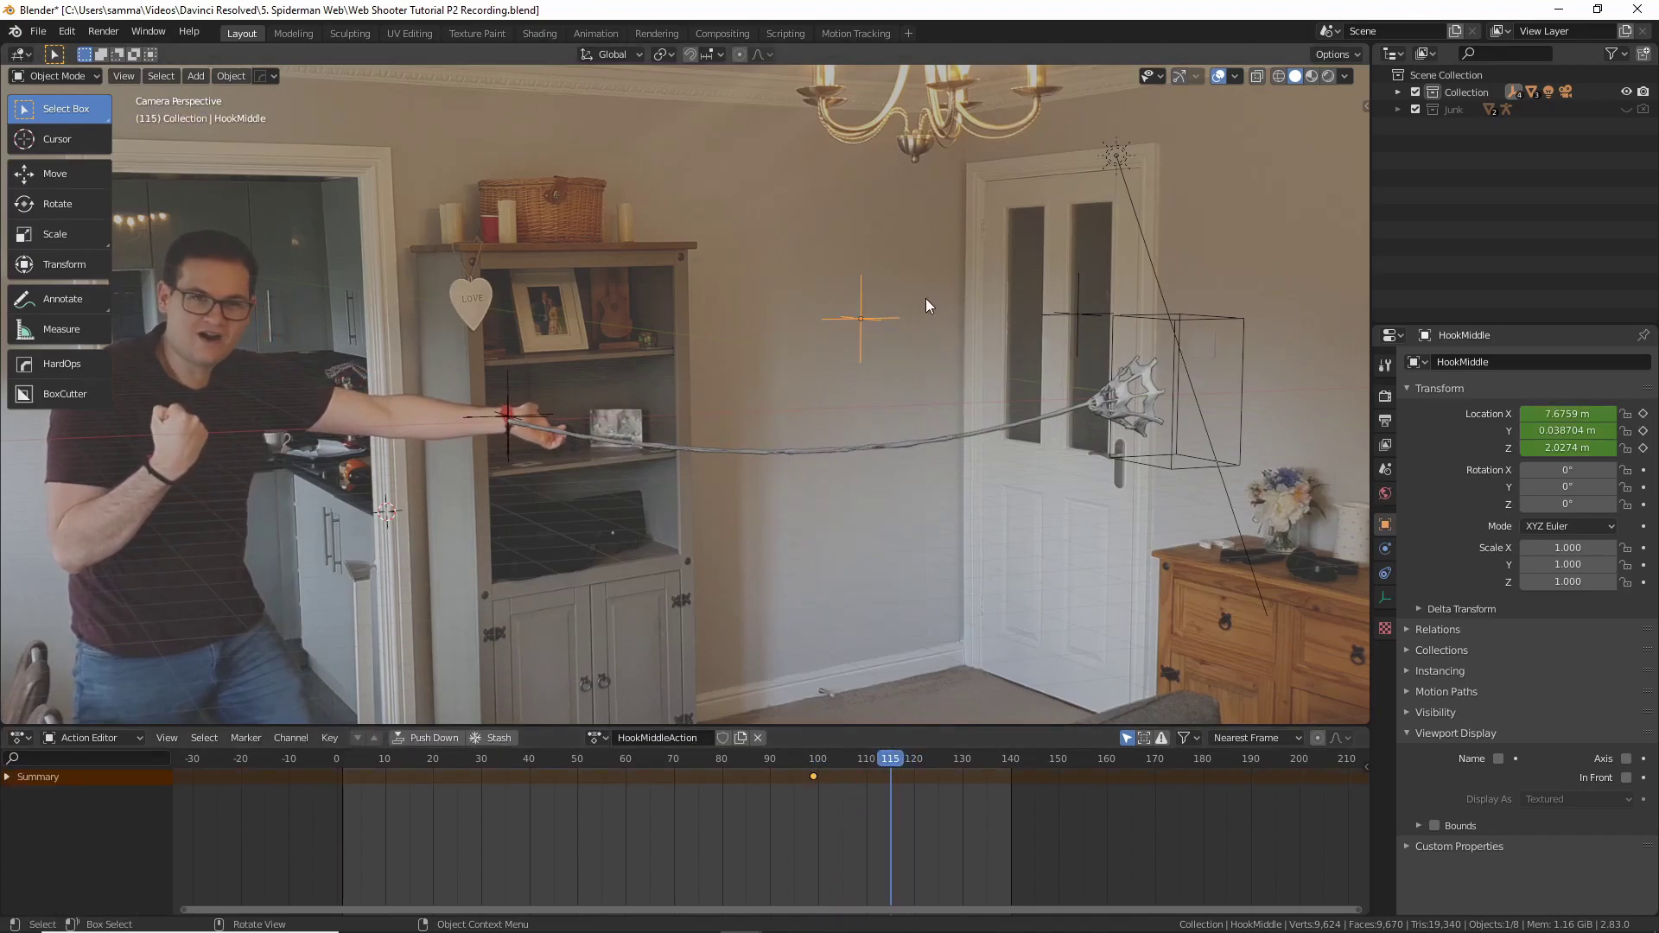
key(g)
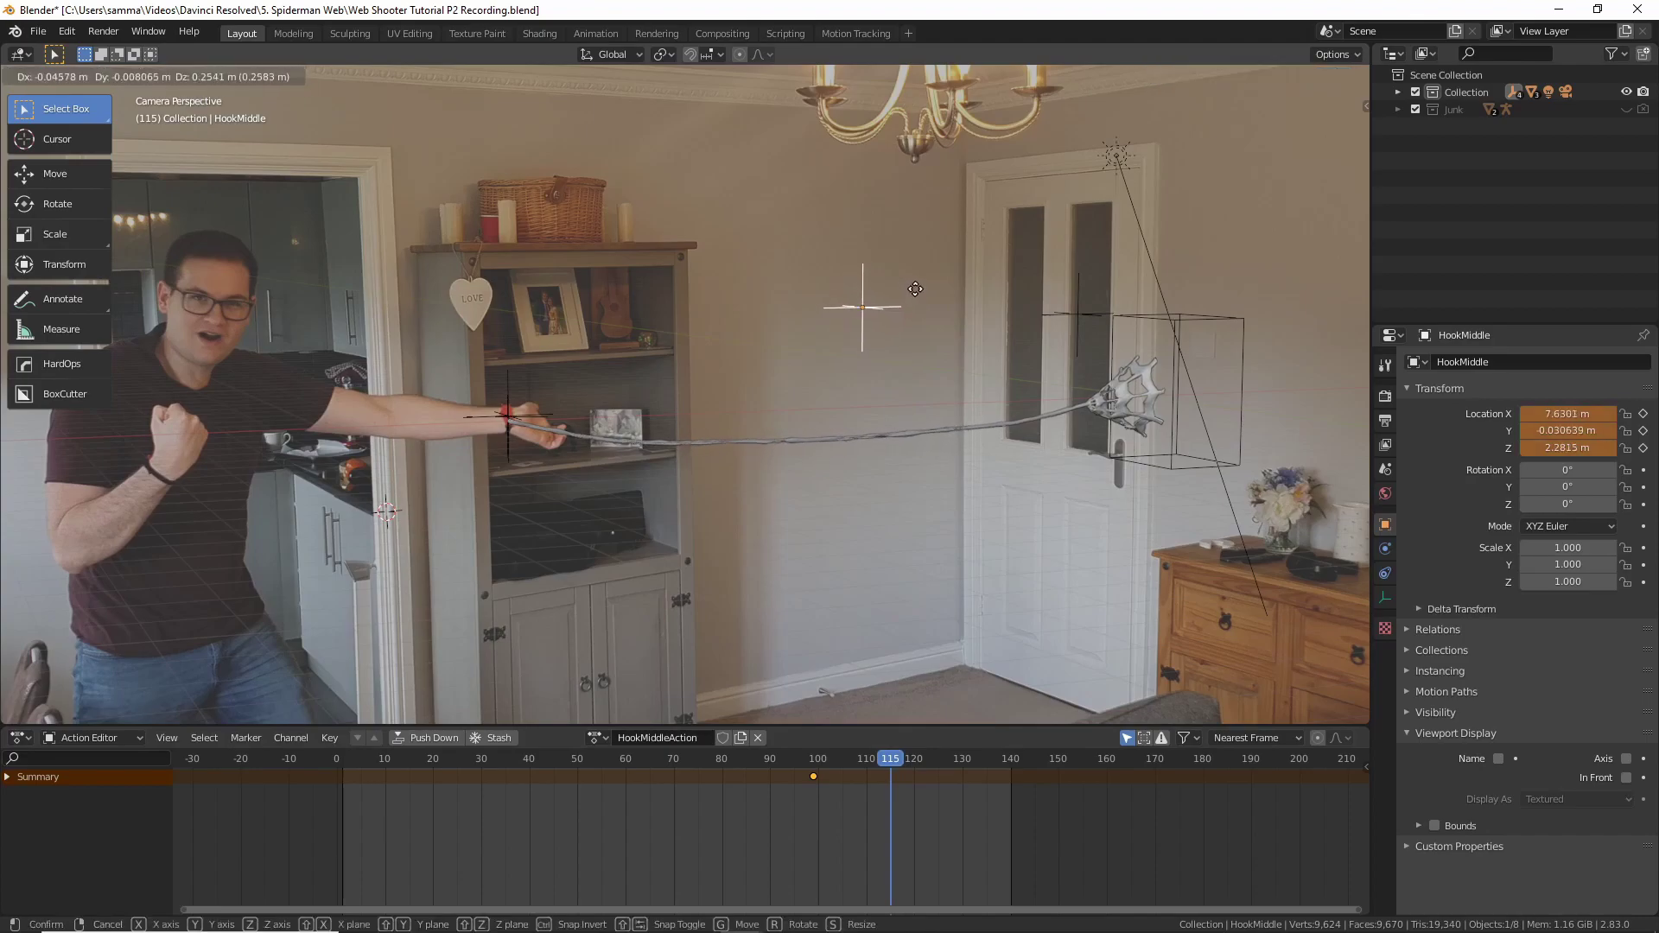
click(915, 289)
key(i)
click(915, 289)
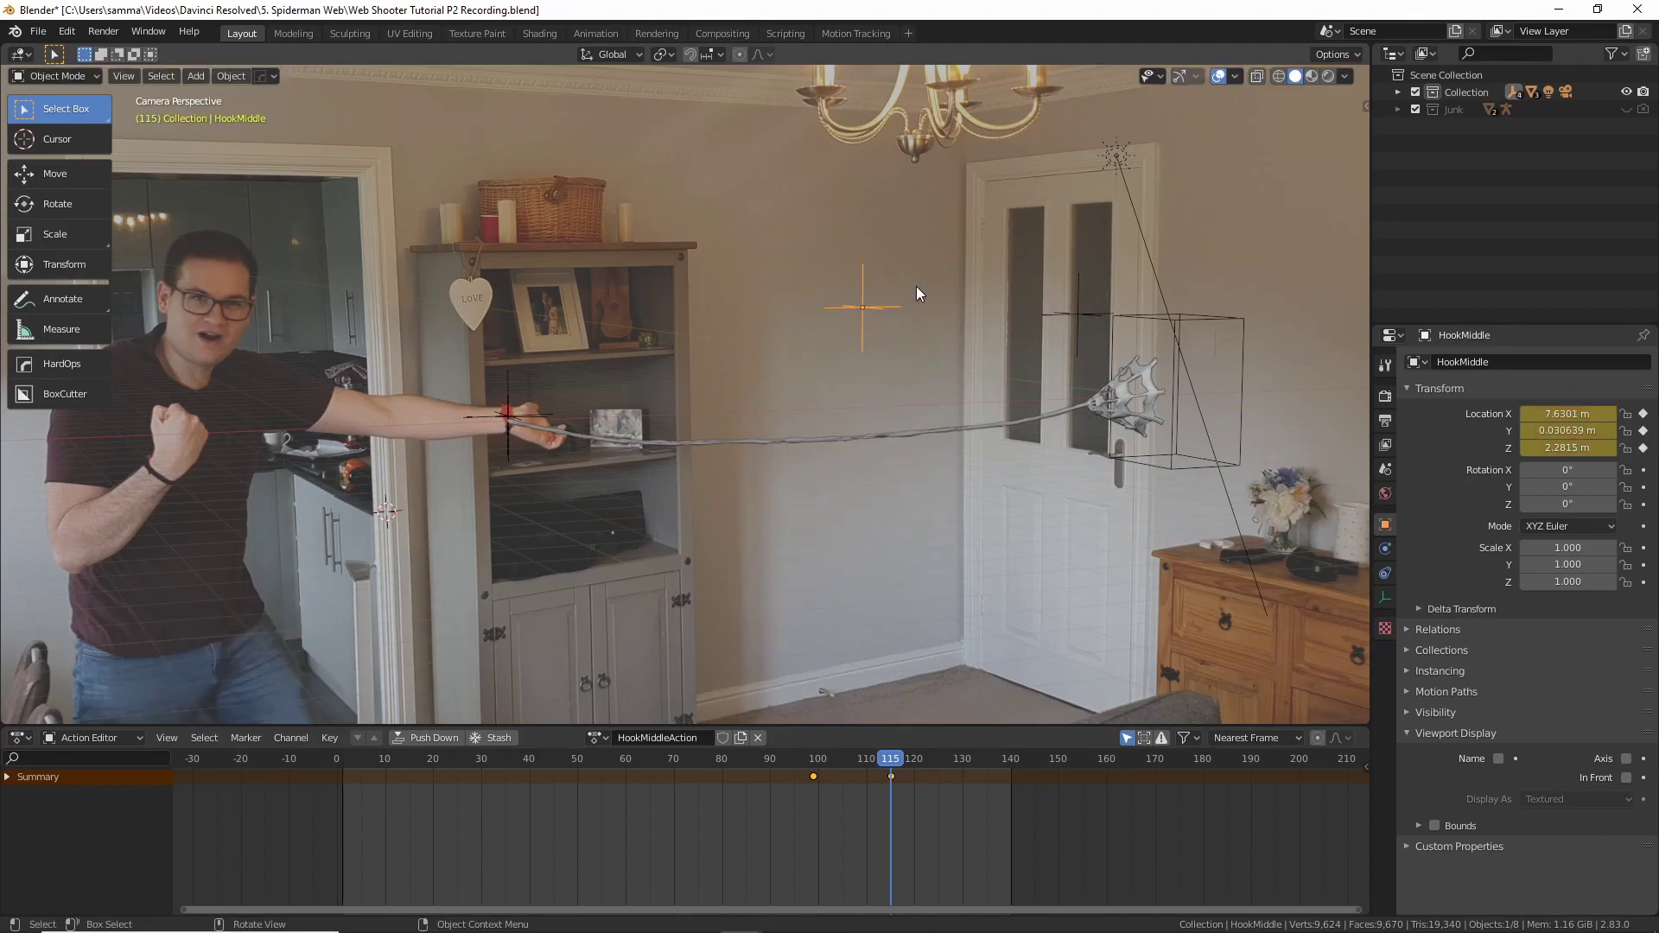
Select the HookEnd empty, go to frame 99 and insert a Location keyframe on it
drag(896, 757, 967, 759)
click(1077, 315)
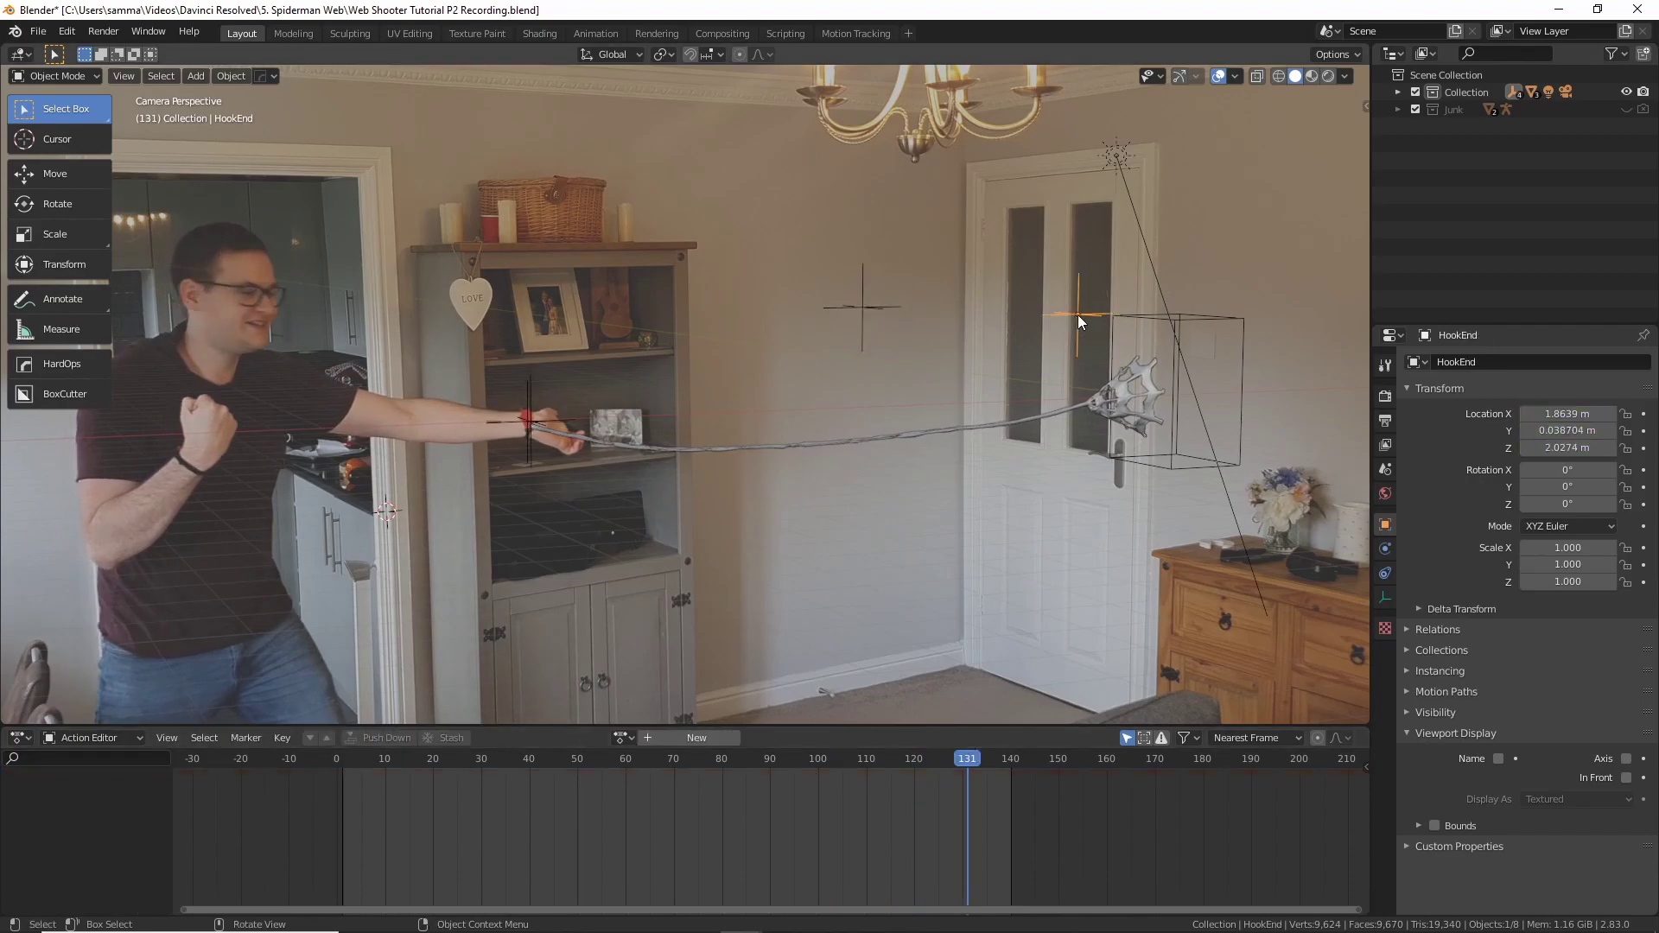
drag(985, 757, 813, 757)
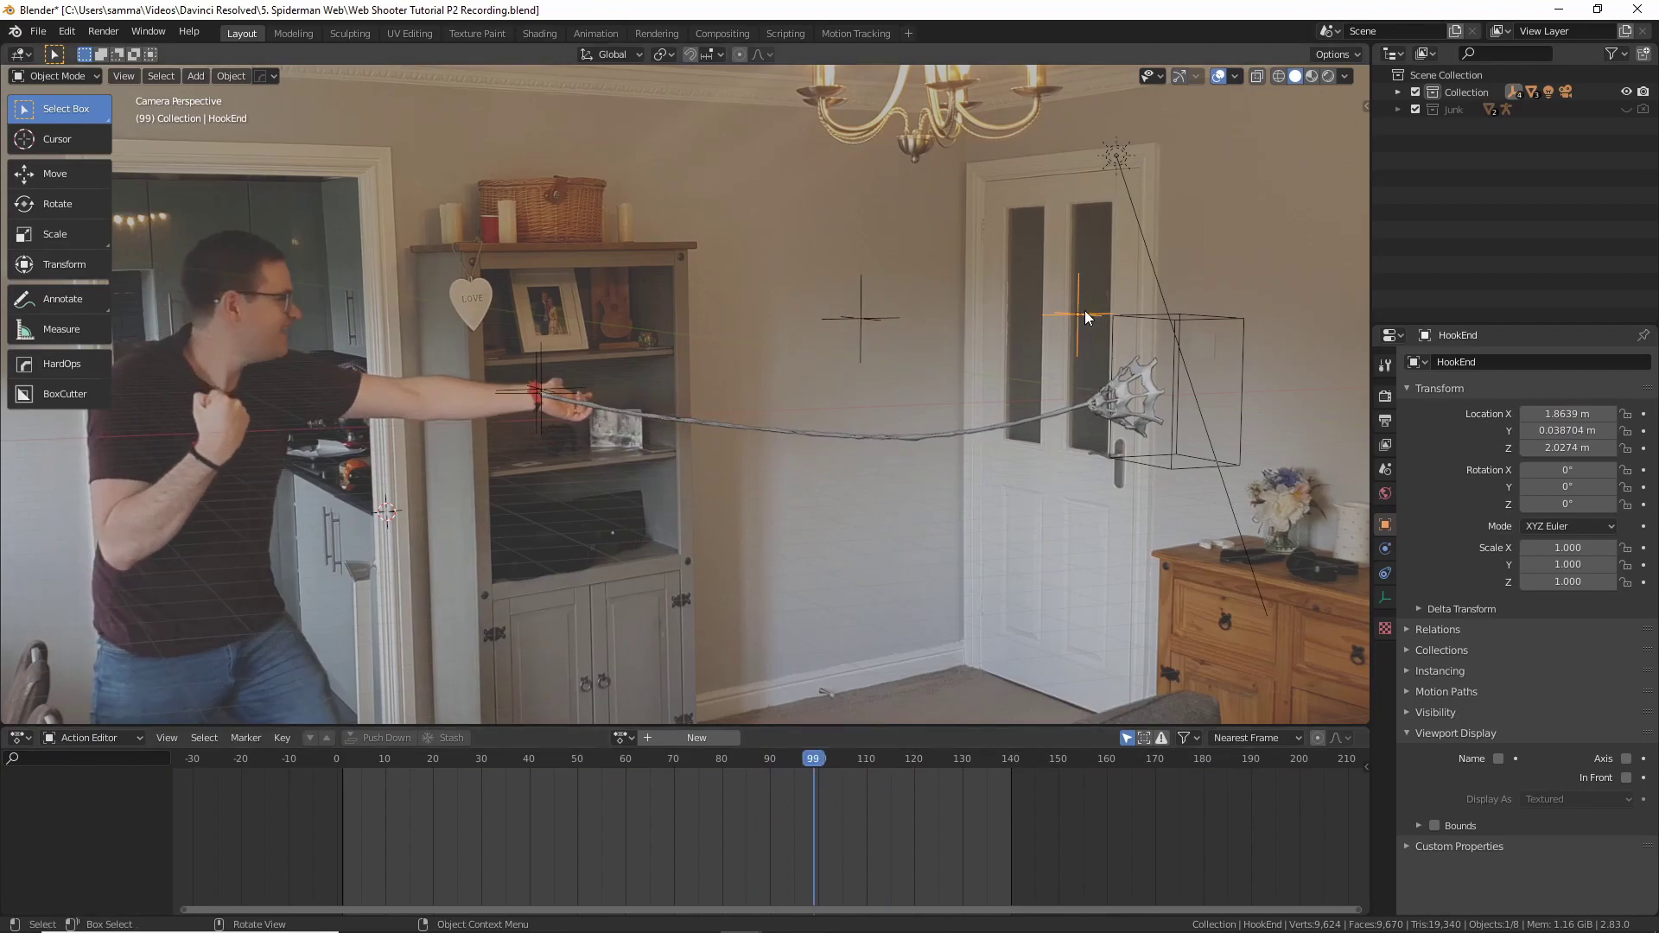
key(i)
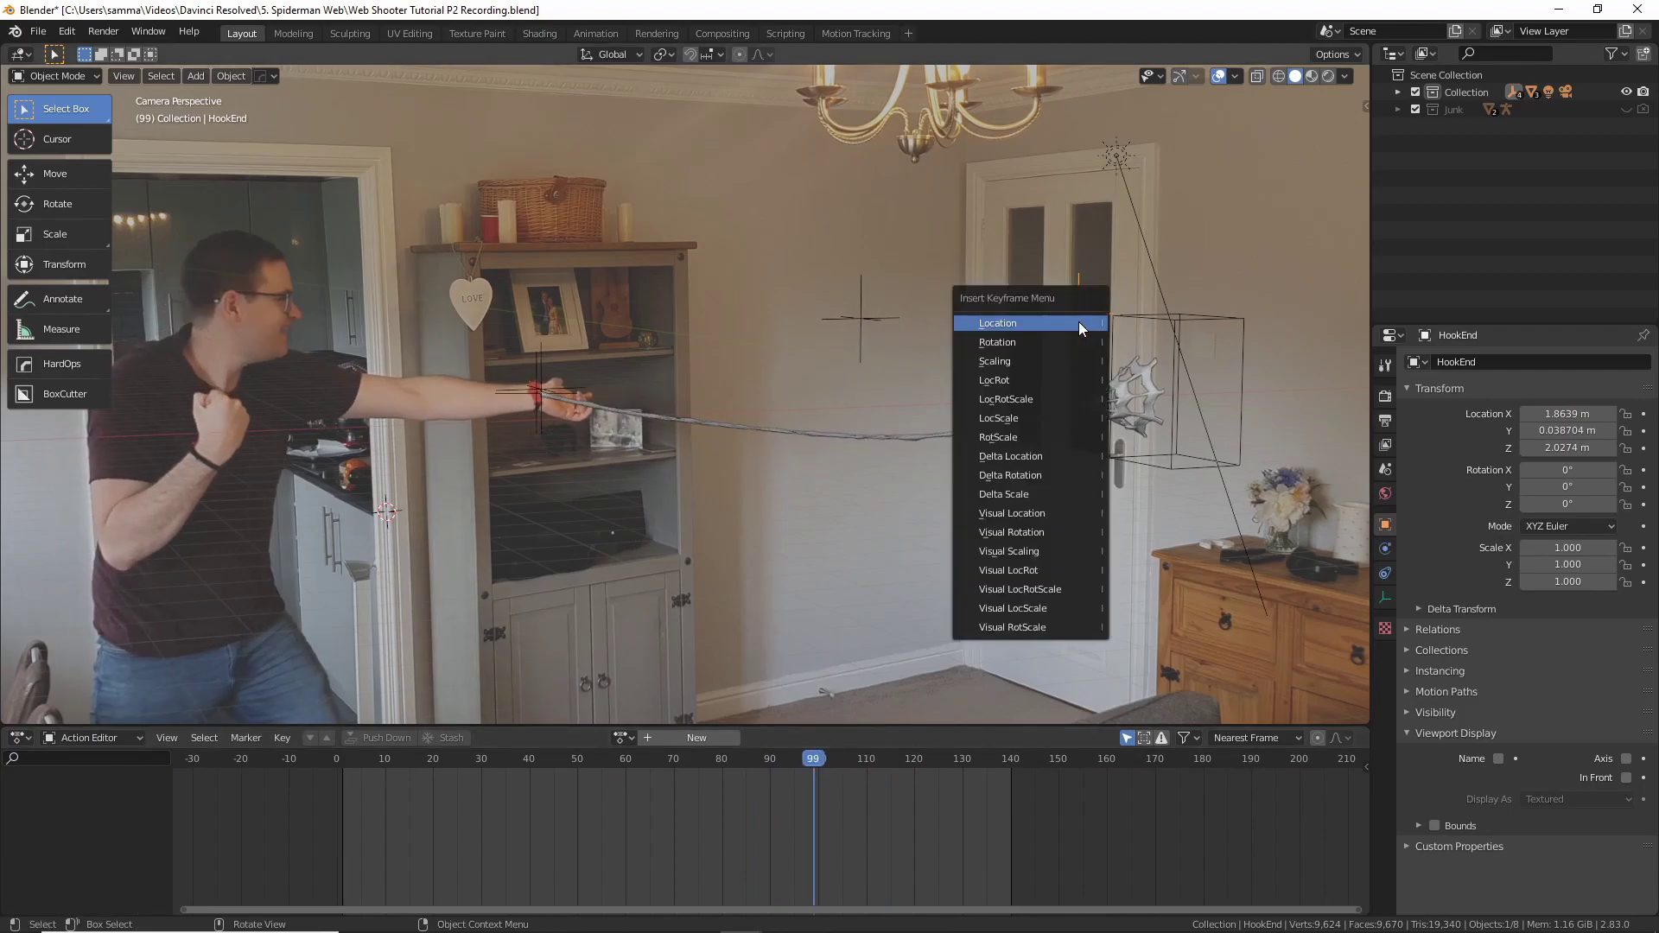
click(1078, 325)
At frame 119, move the HookEnd empty to about X 2.09 m, Y 0.01 m, Z 1.97 m and insert a Location keyframe
drag(820, 758, 912, 768)
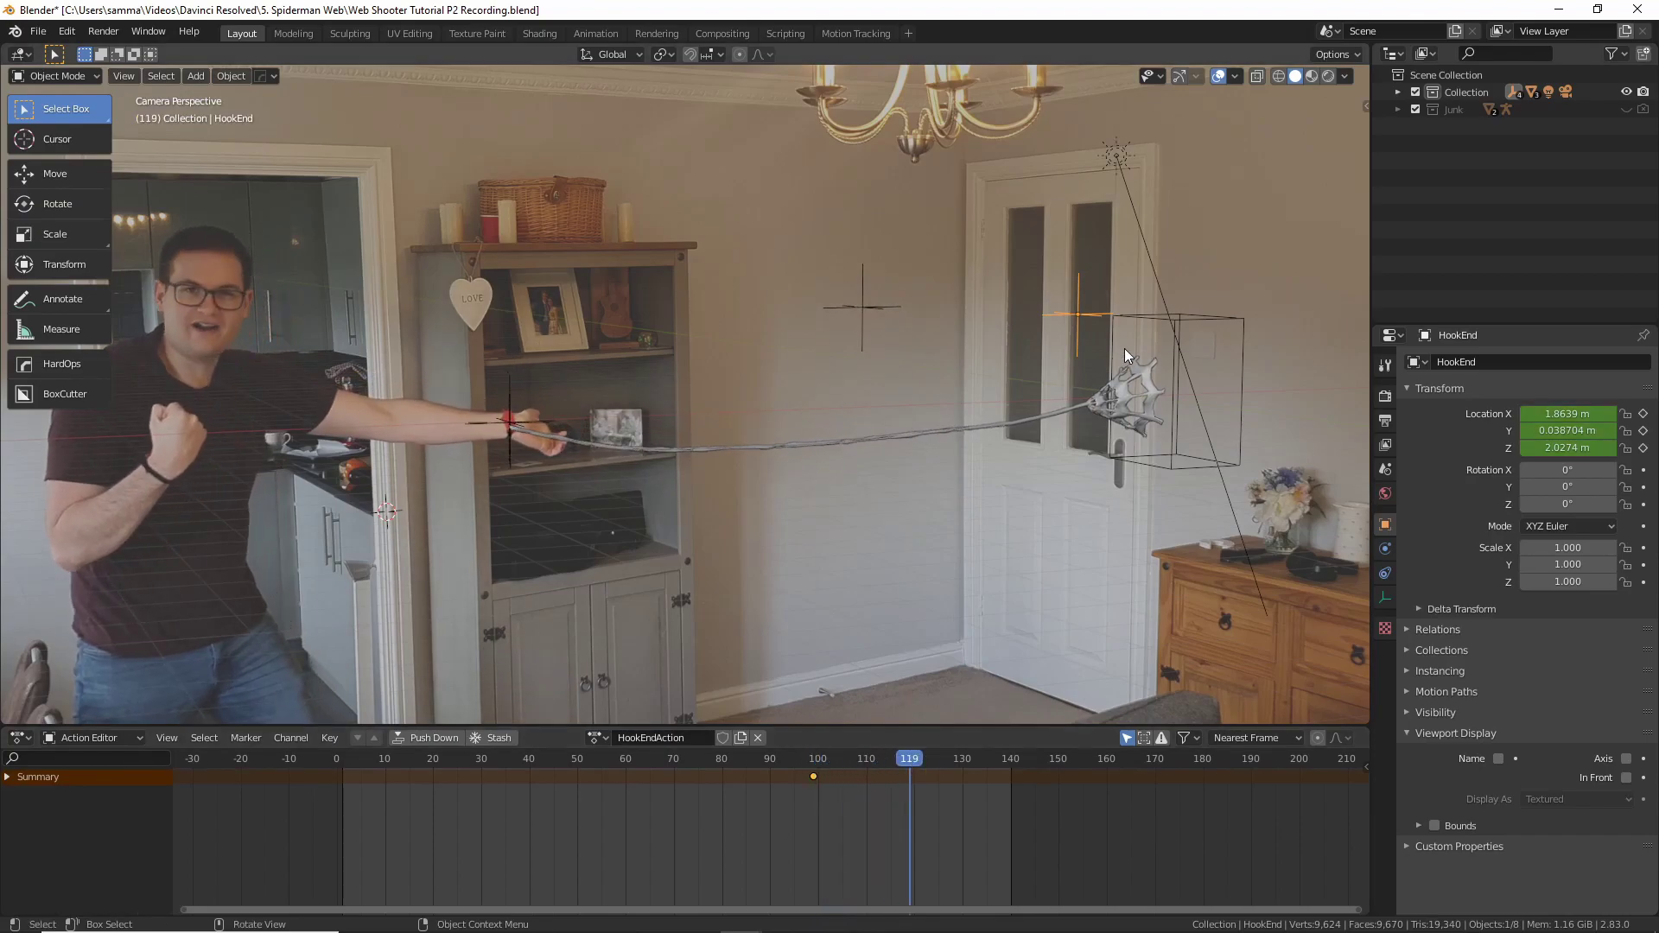
key(g)
key(x)
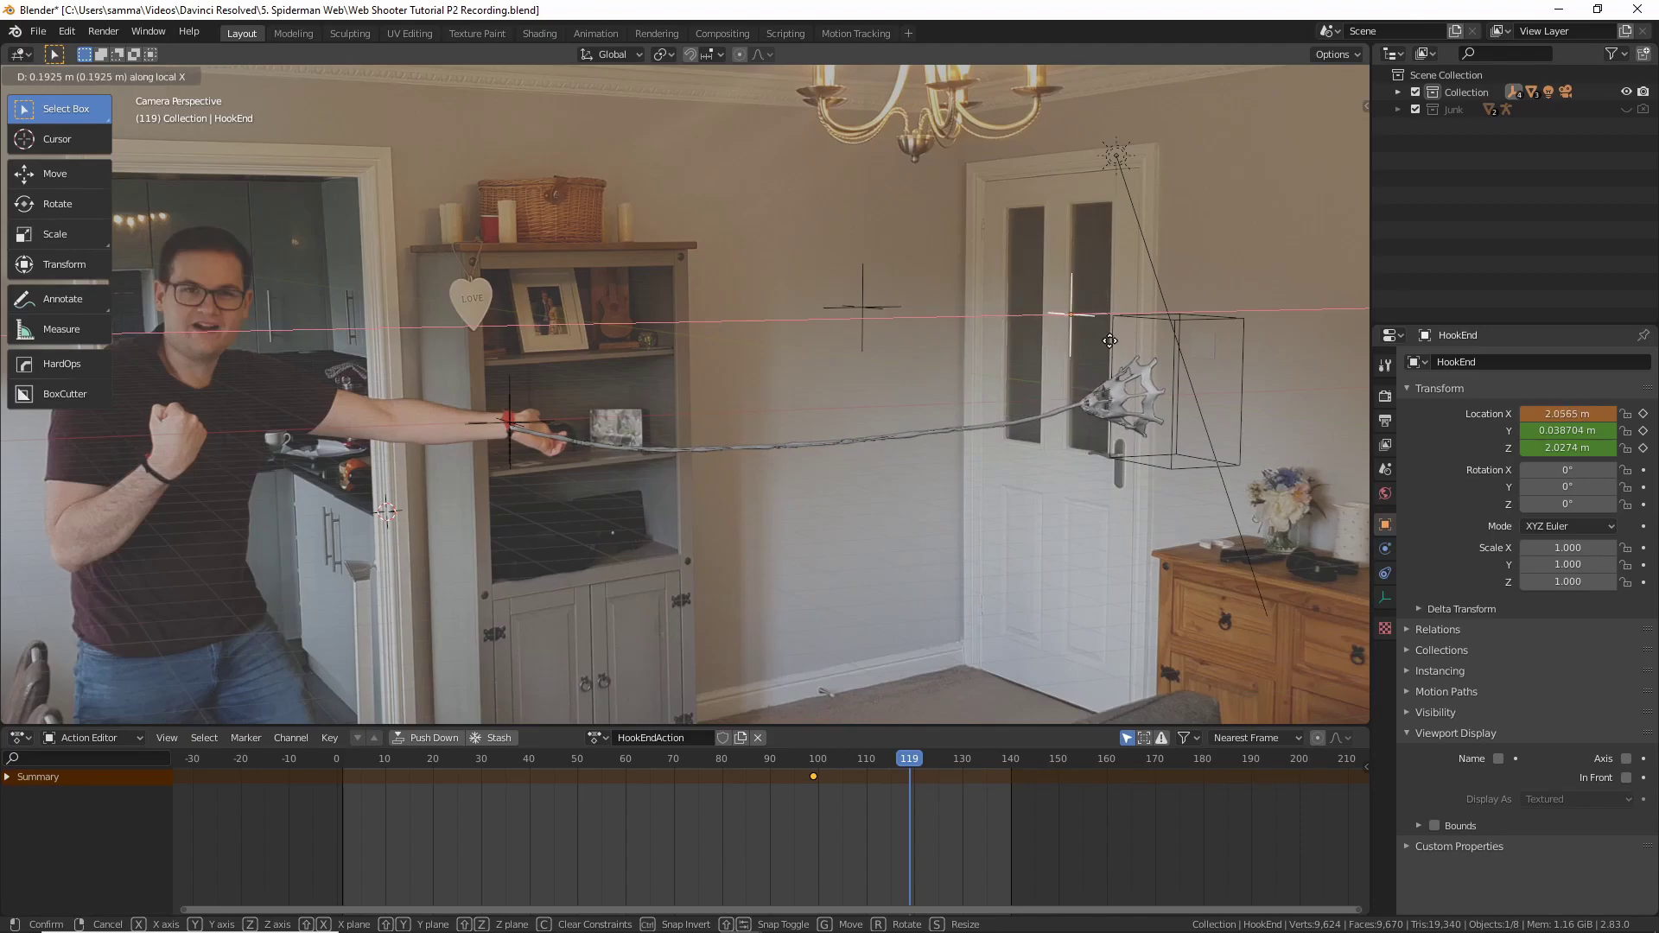
click(1116, 343)
key(g)
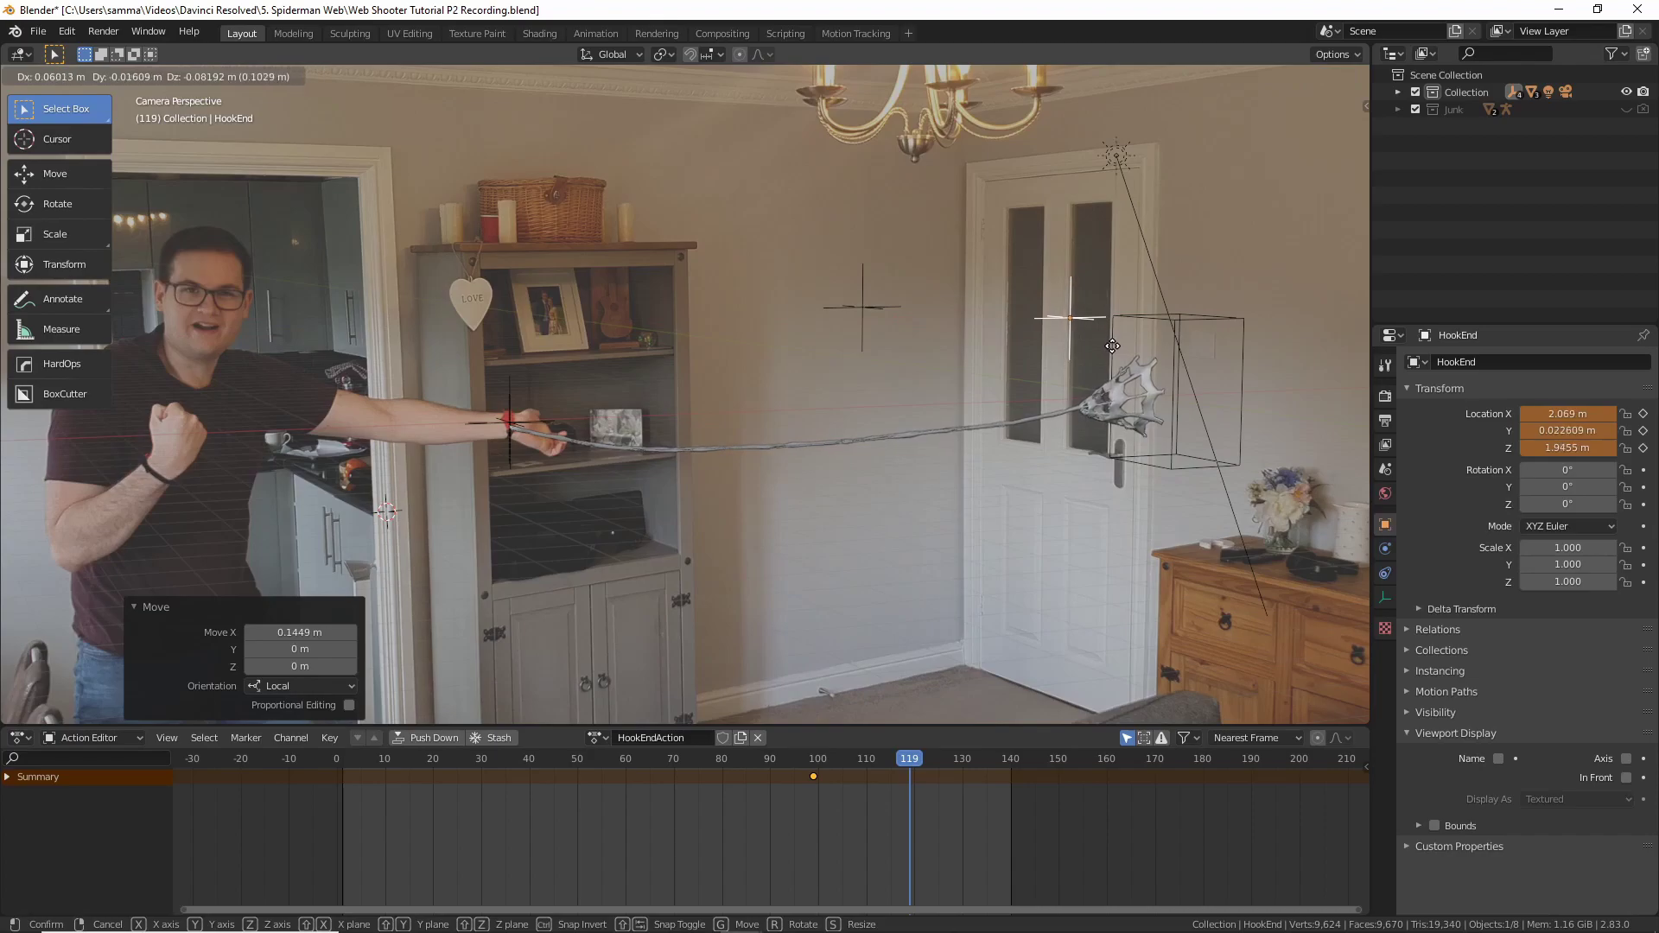
click(1112, 345)
key(i)
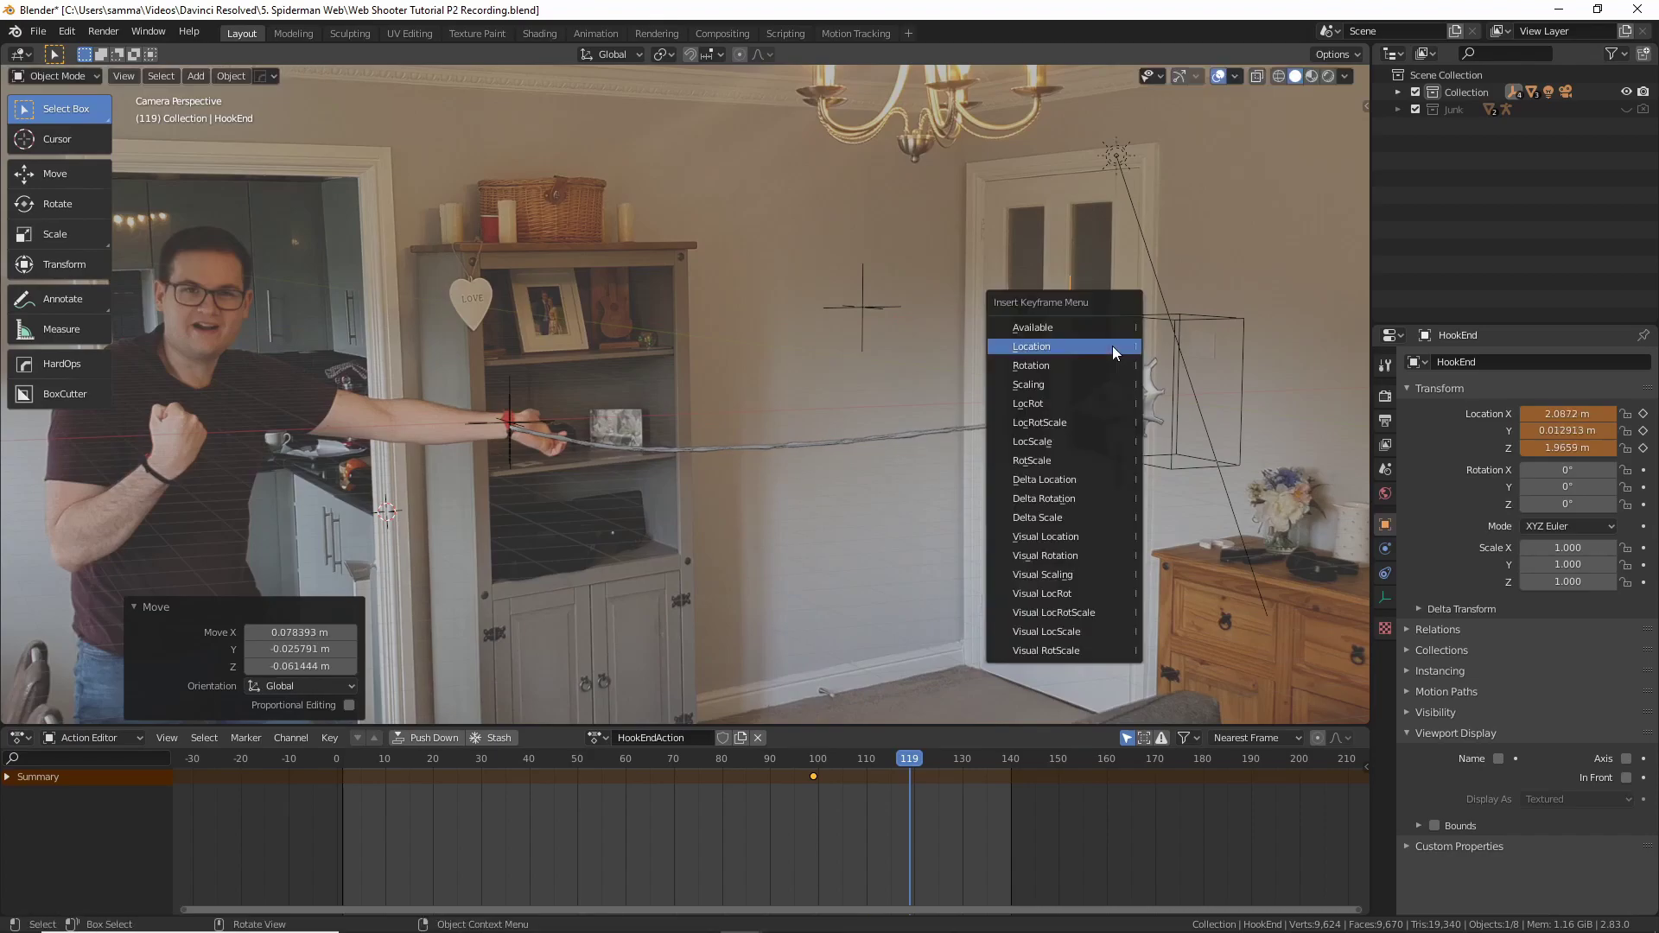
click(1112, 346)
drag(937, 761, 864, 738)
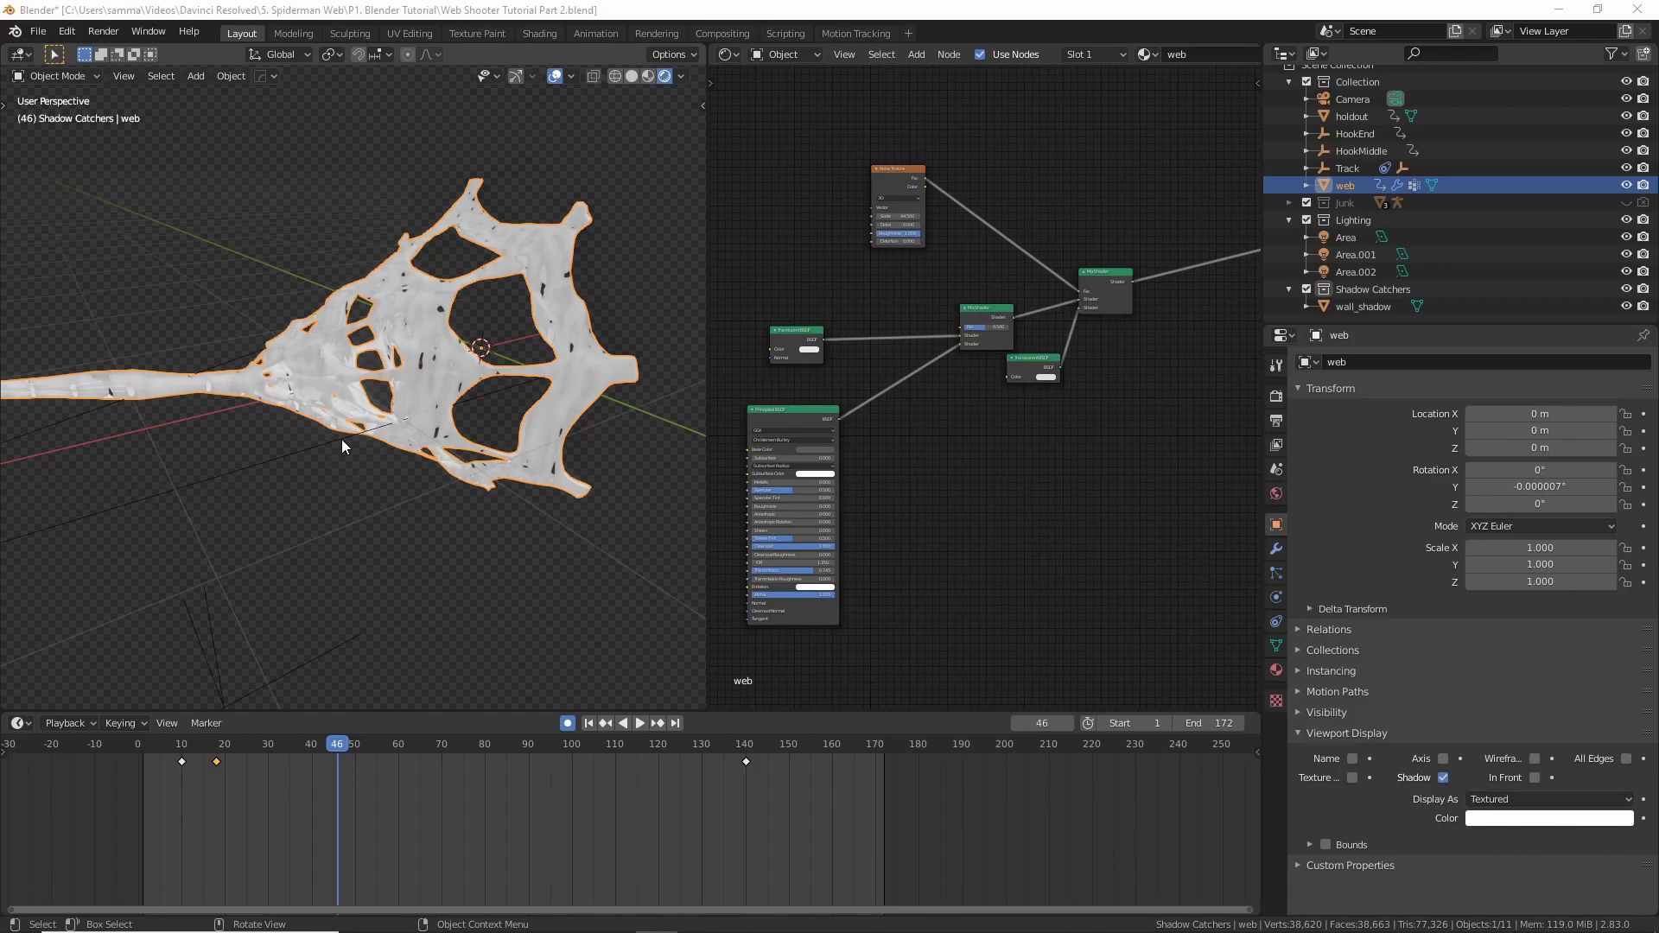
Examine the web's splayed end and its shader from several angles and distances in the rendered viewport
middle_drag(342, 443, 532, 397)
middle_drag(981, 349, 1113, 313)
scroll(418, 341, up, 7)
middle_drag(420, 346, 470, 367)
scroll(505, 351, down, 8)
scroll(470, 366, up, 5)
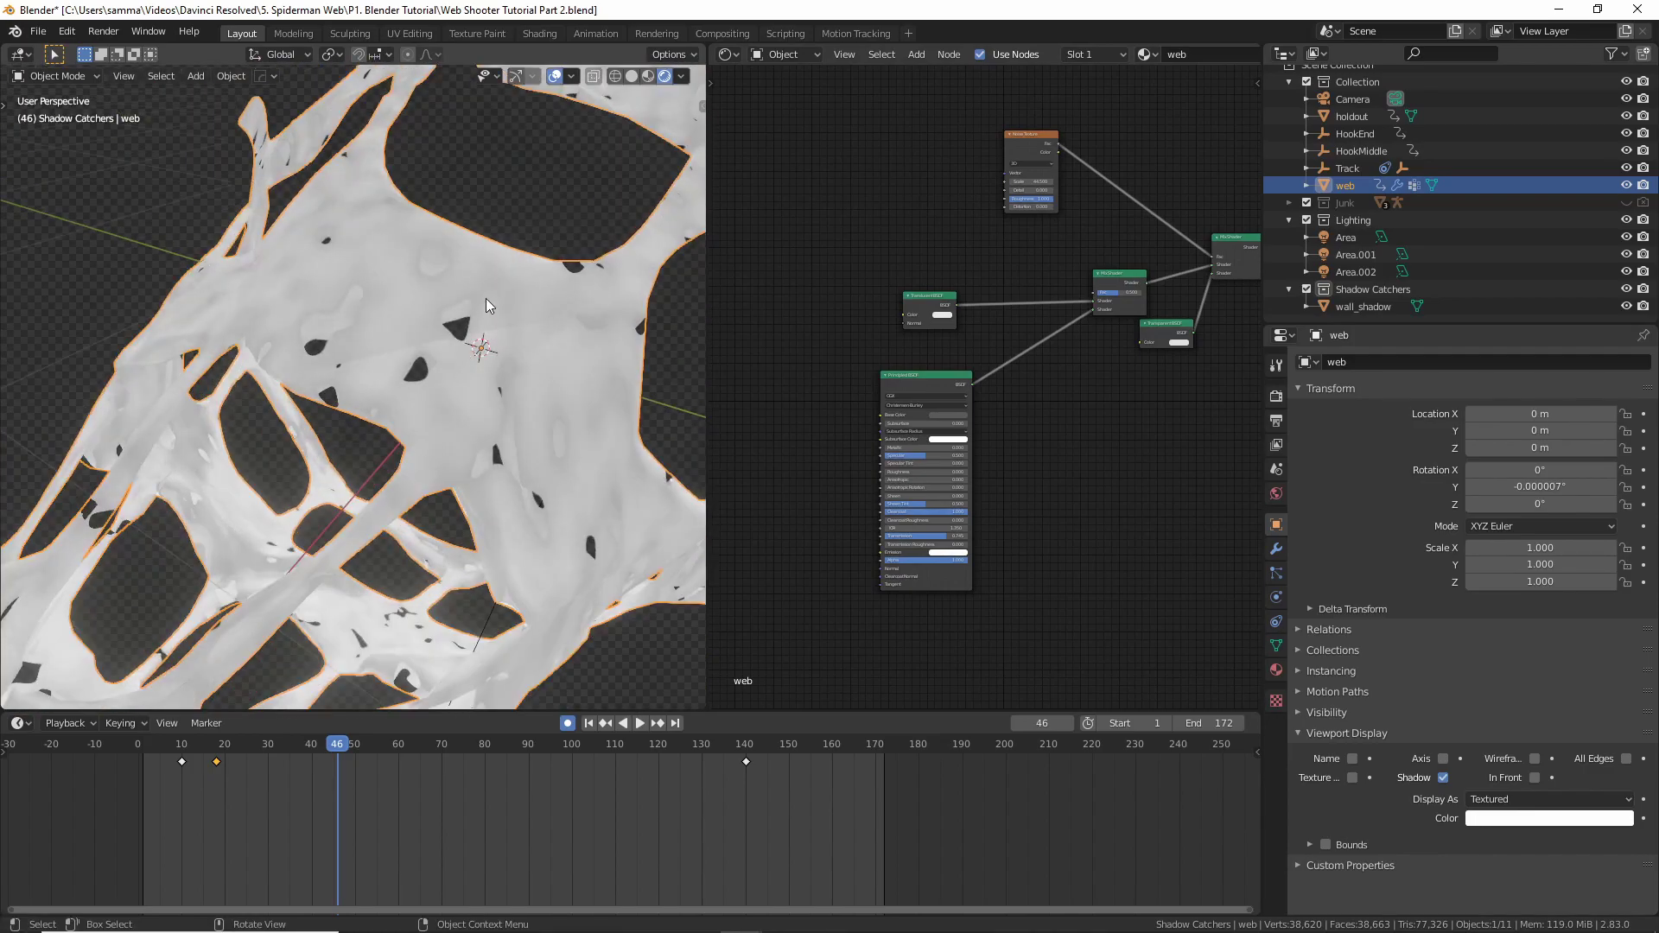
scroll(412, 460, down, 4)
middle_drag(412, 460, 612, 350)
Rearrange the web material's nodes, spacing out the Transparent, Mix, Translucent and Principled shaders and moving the Material Output closer
middle_drag(1074, 278, 957, 299)
scroll(867, 275, up, 1)
drag(1023, 364, 1099, 406)
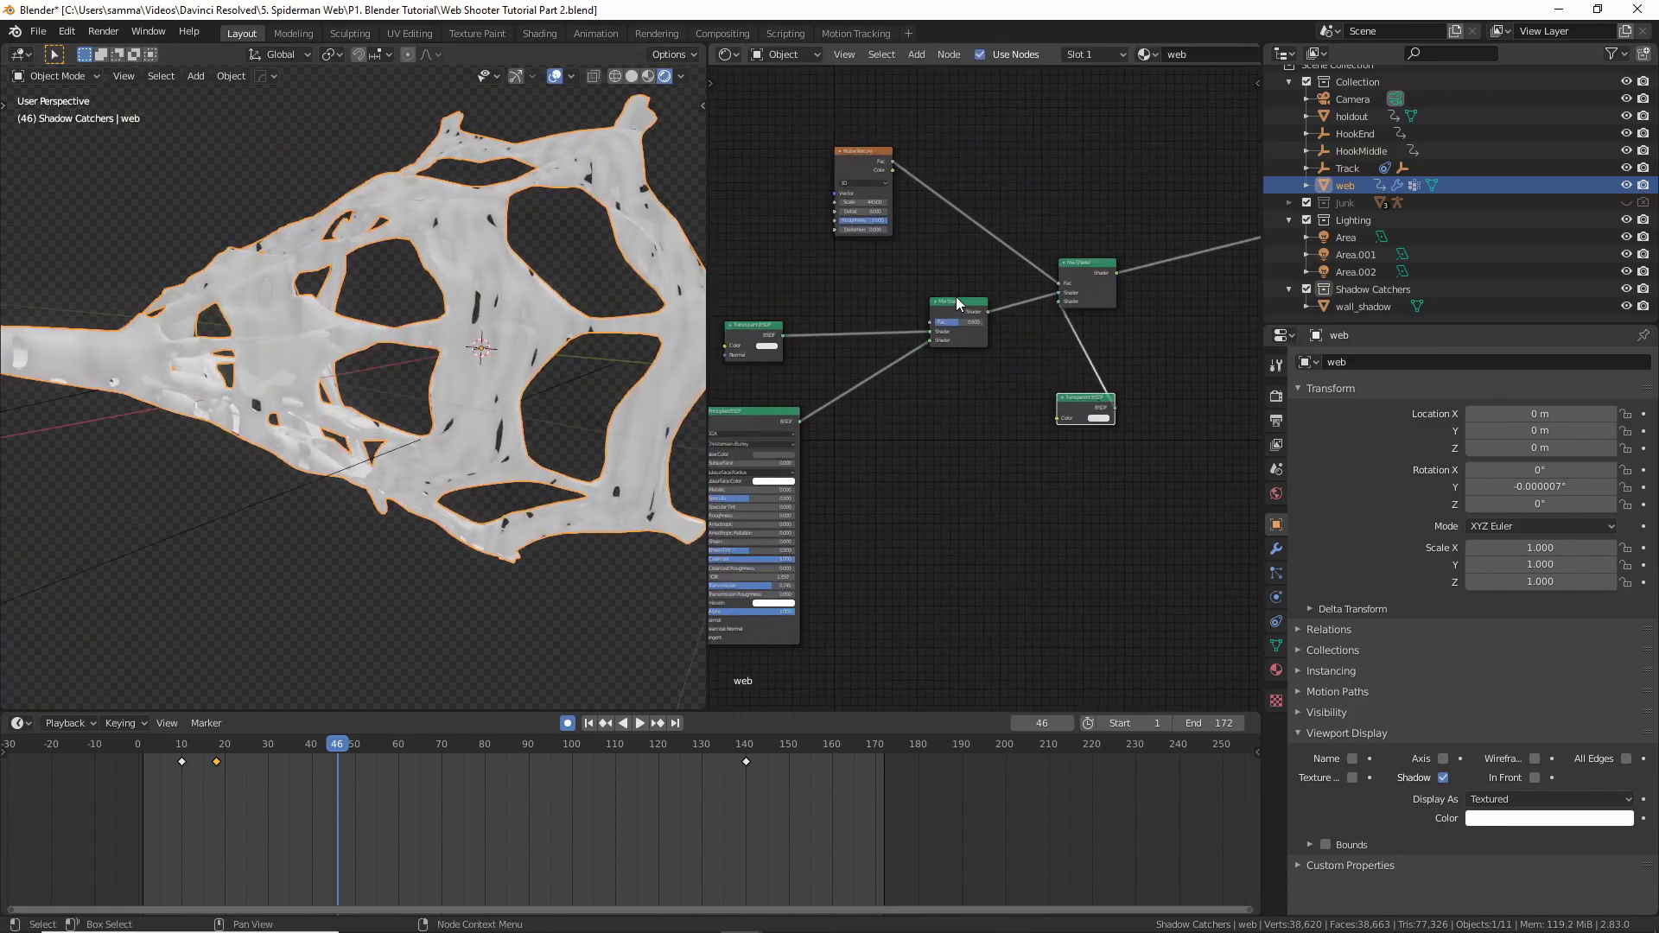
drag(957, 304, 1003, 279)
drag(747, 345, 903, 276)
drag(782, 423, 917, 339)
middle_drag(1170, 258, 1013, 337)
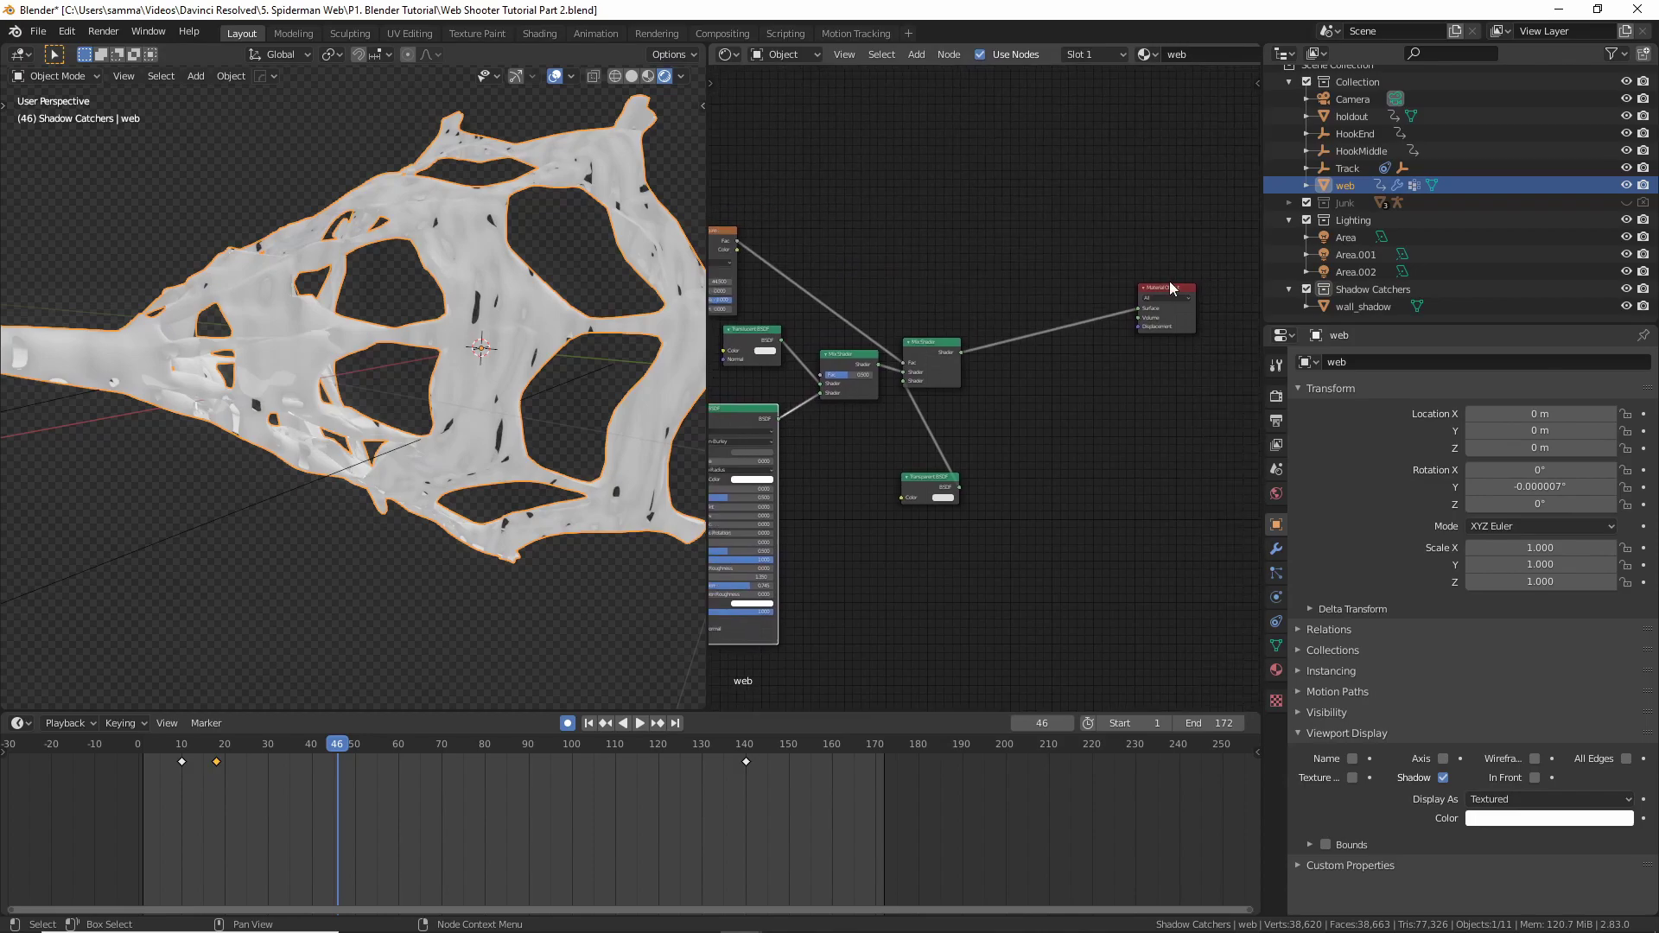
drag(1182, 290, 1057, 324)
middle_drag(847, 327, 956, 284)
scroll(1006, 290, up, 1)
scroll(956, 286, up, 1)
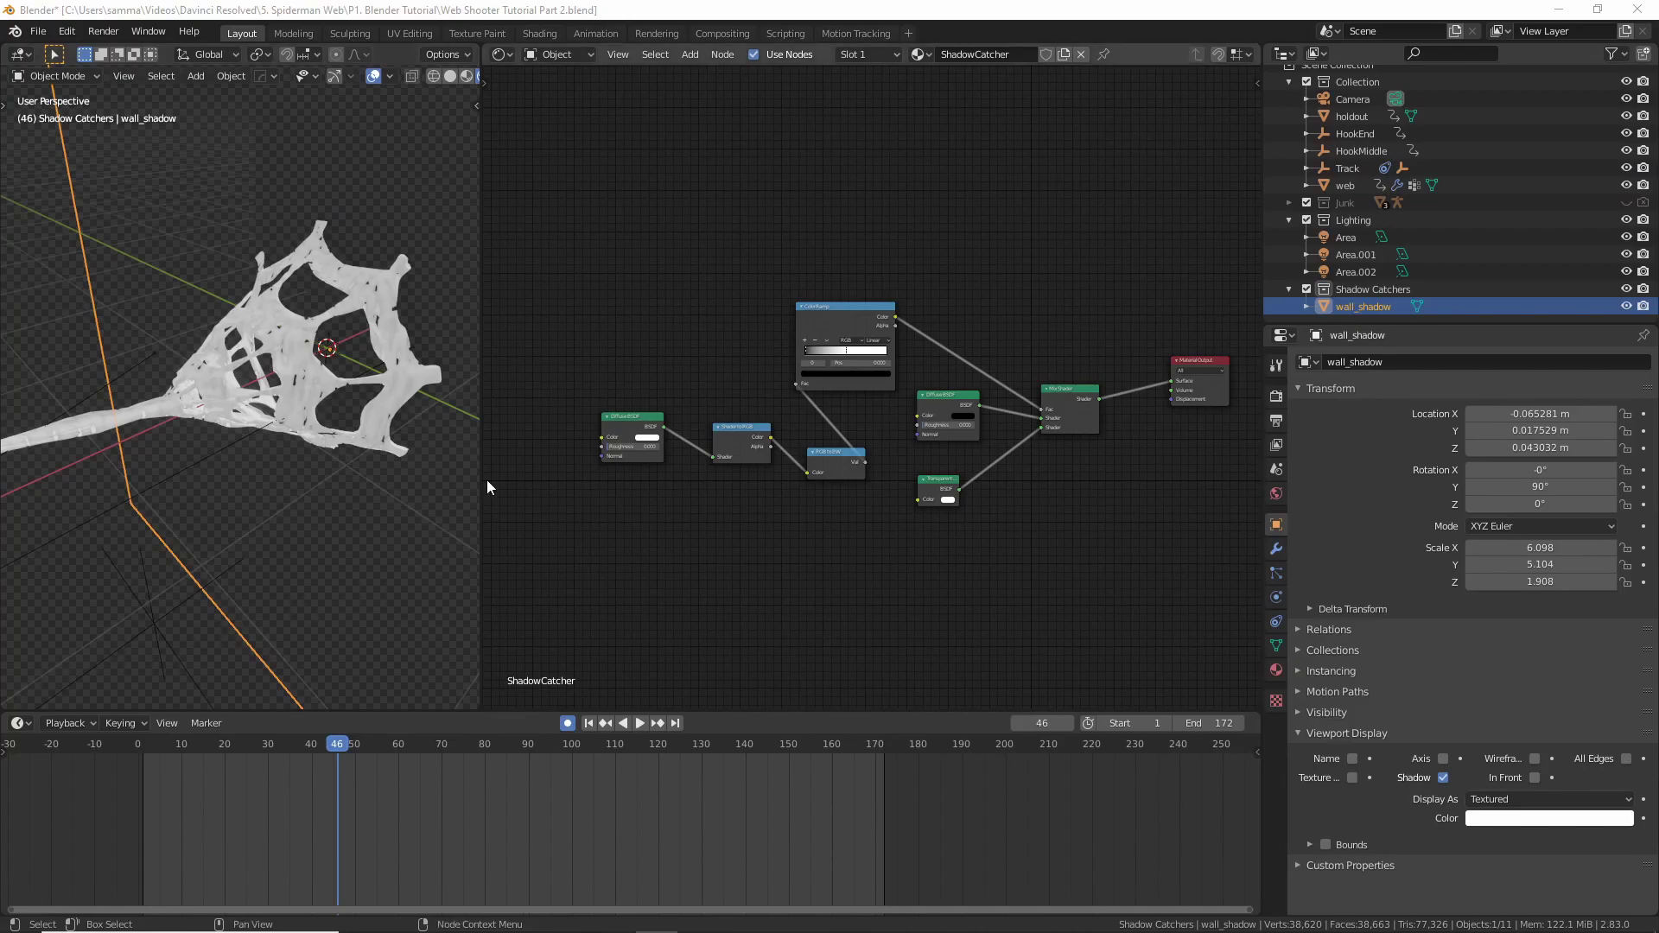
Examine the wall_shadow plane's placement around the web's end, widening the 3D viewport for a better look
mouse_move(471, 475)
middle_down()
mouse_move(344, 456)
mouse_move(292, 395)
mouse_move(226, 397)
mouse_move(460, 463)
middle_up()
middle_drag(340, 281, 320, 406)
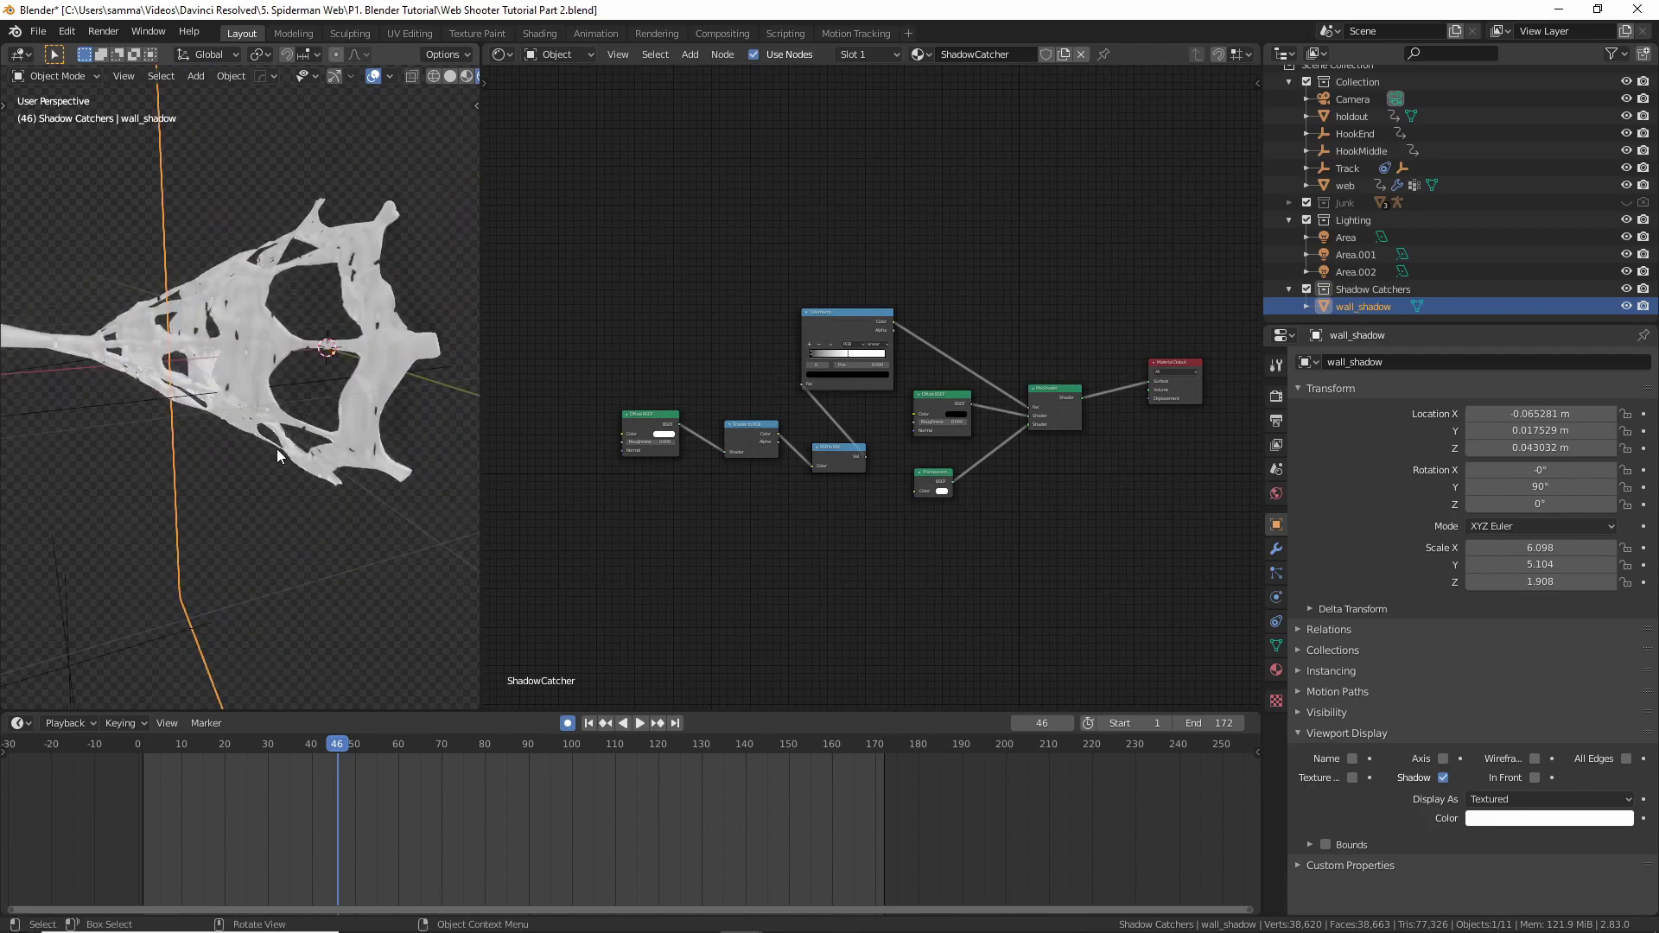
middle_drag(318, 270, 332, 394)
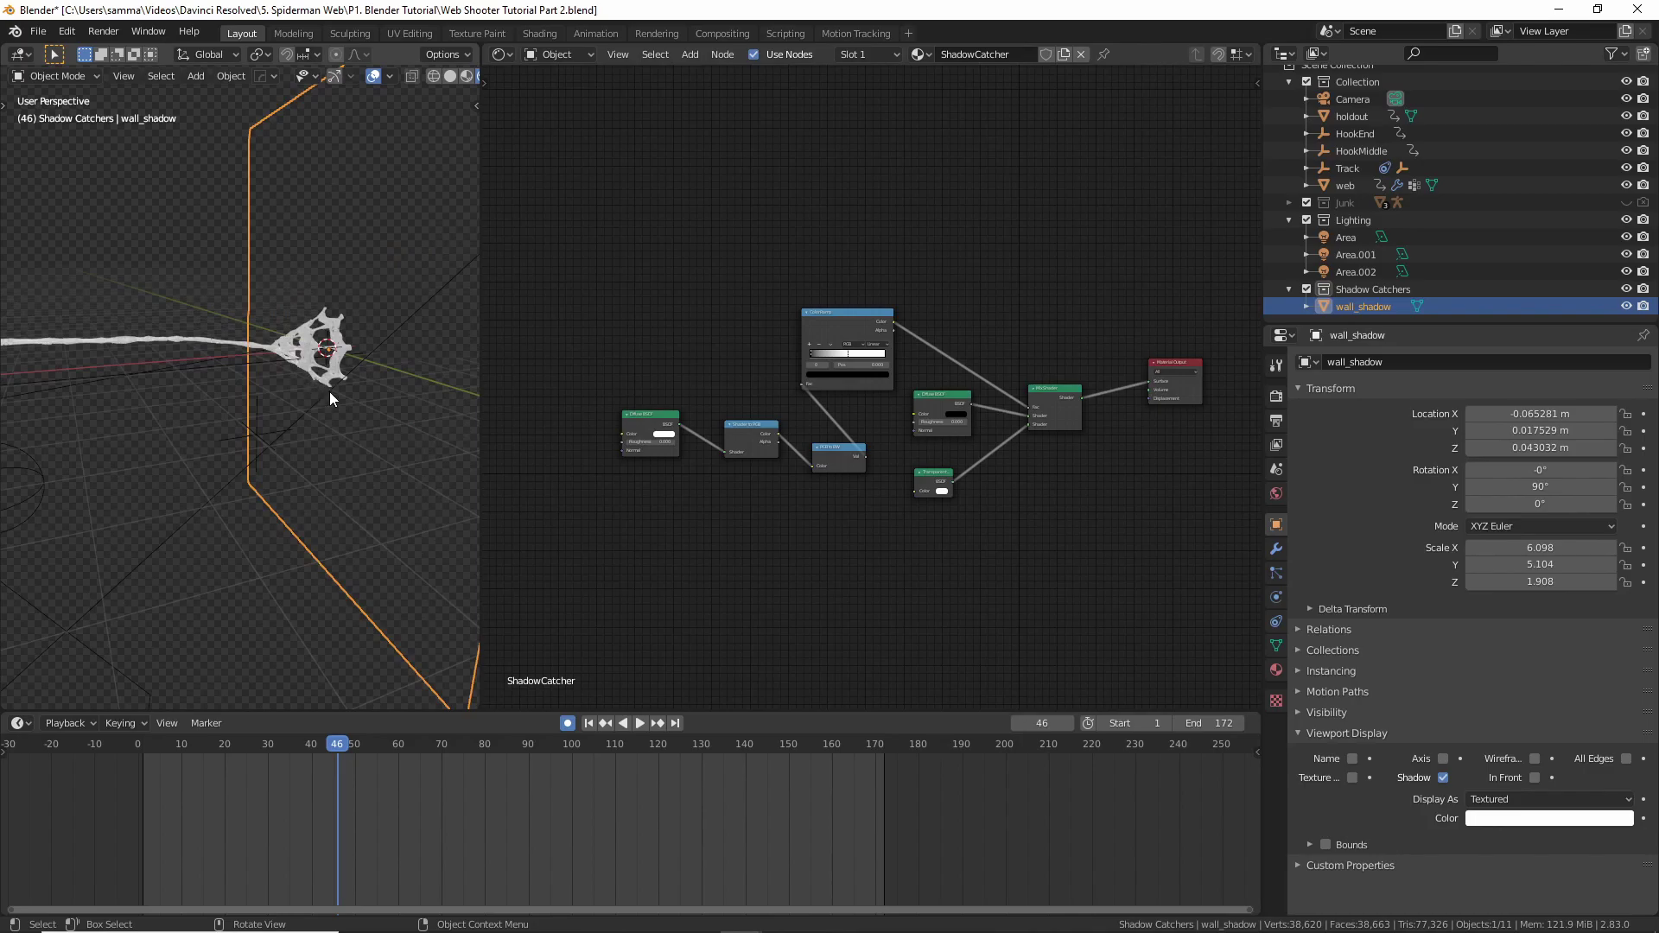
drag(481, 398, 829, 403)
middle_drag(344, 313, 356, 257)
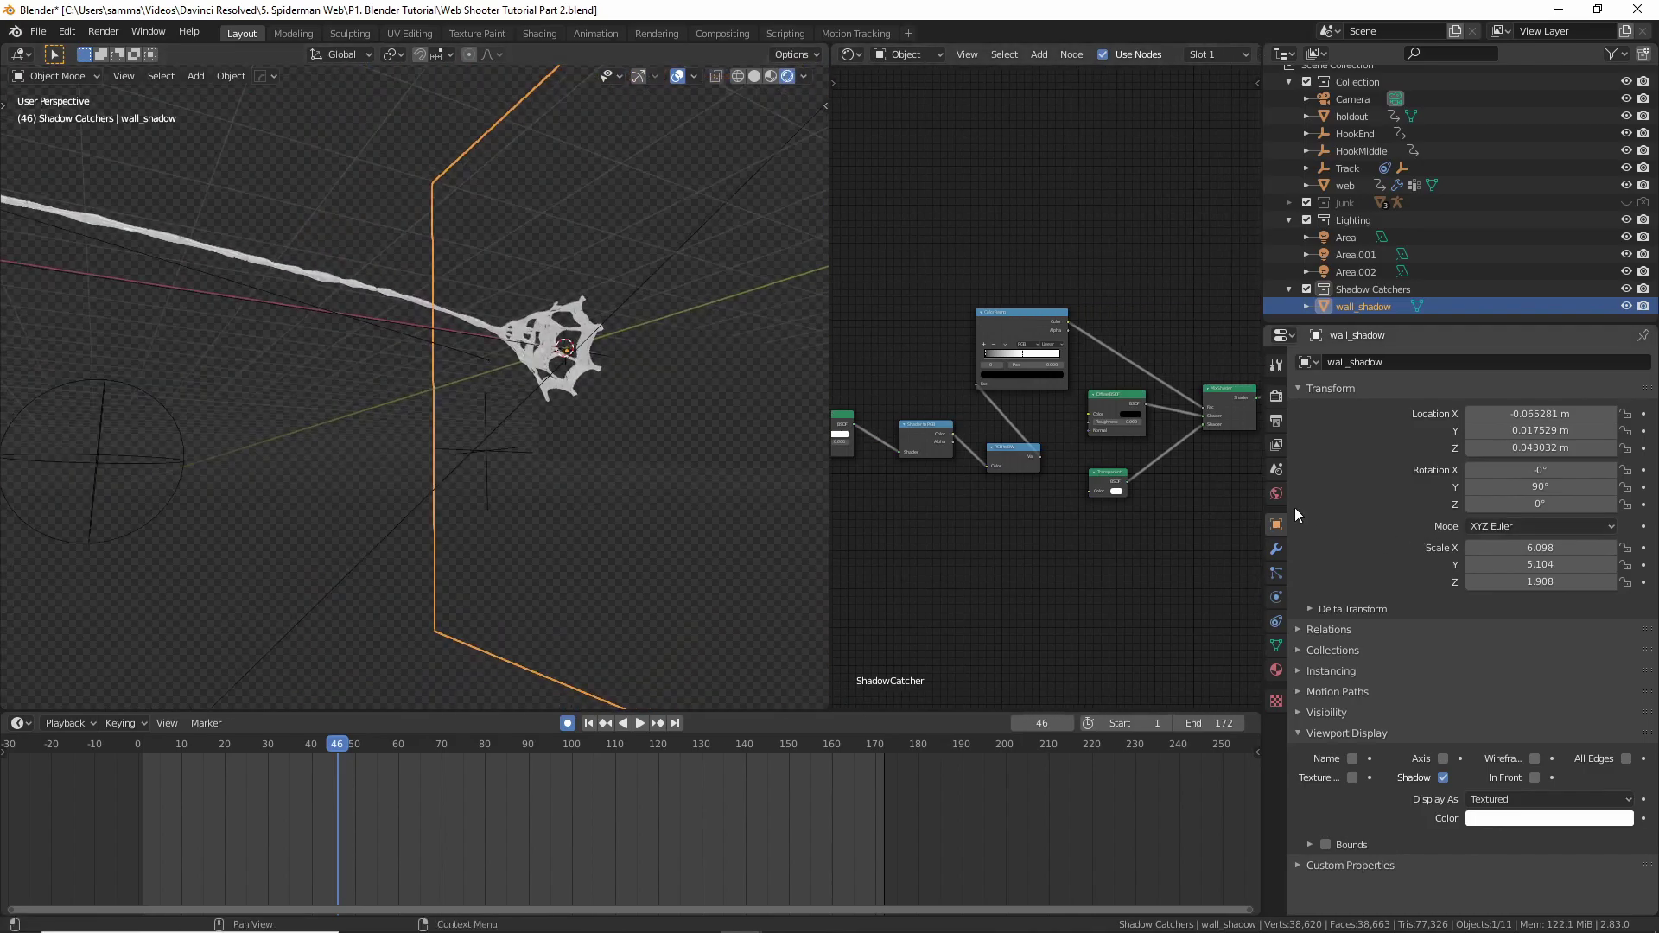
Show the wall_shadow plane's material settings and examine the ShadowCatcher blend options together with its node setup
click(1278, 674)
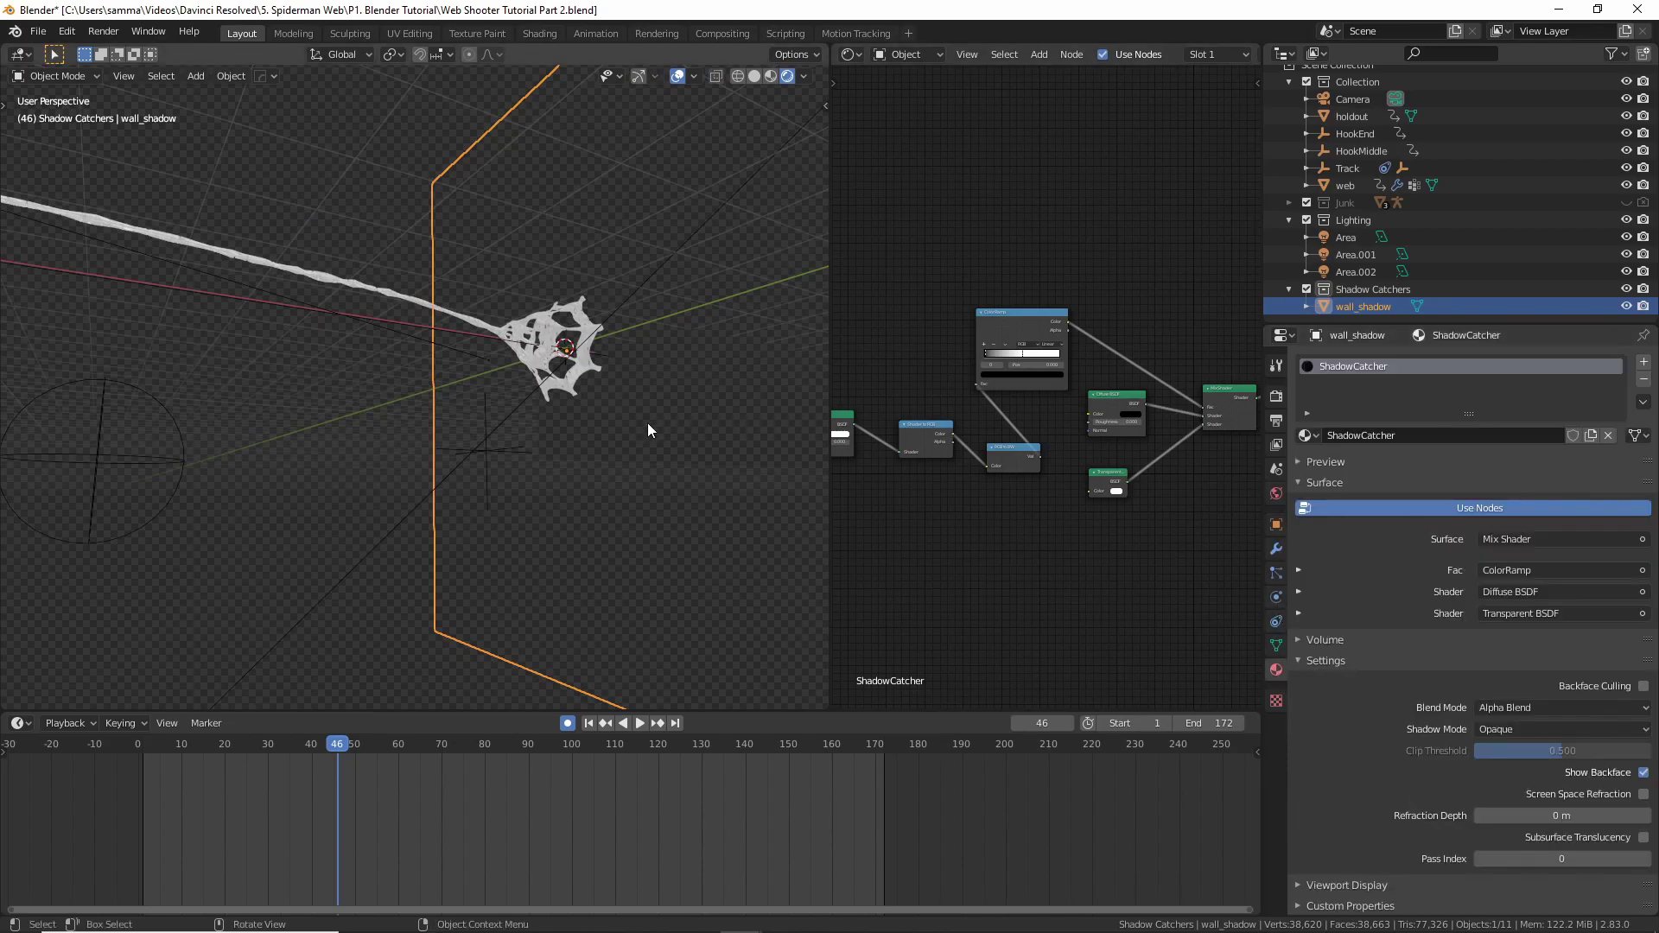
scroll(645, 424, down, 1)
middle_drag(537, 391, 513, 450)
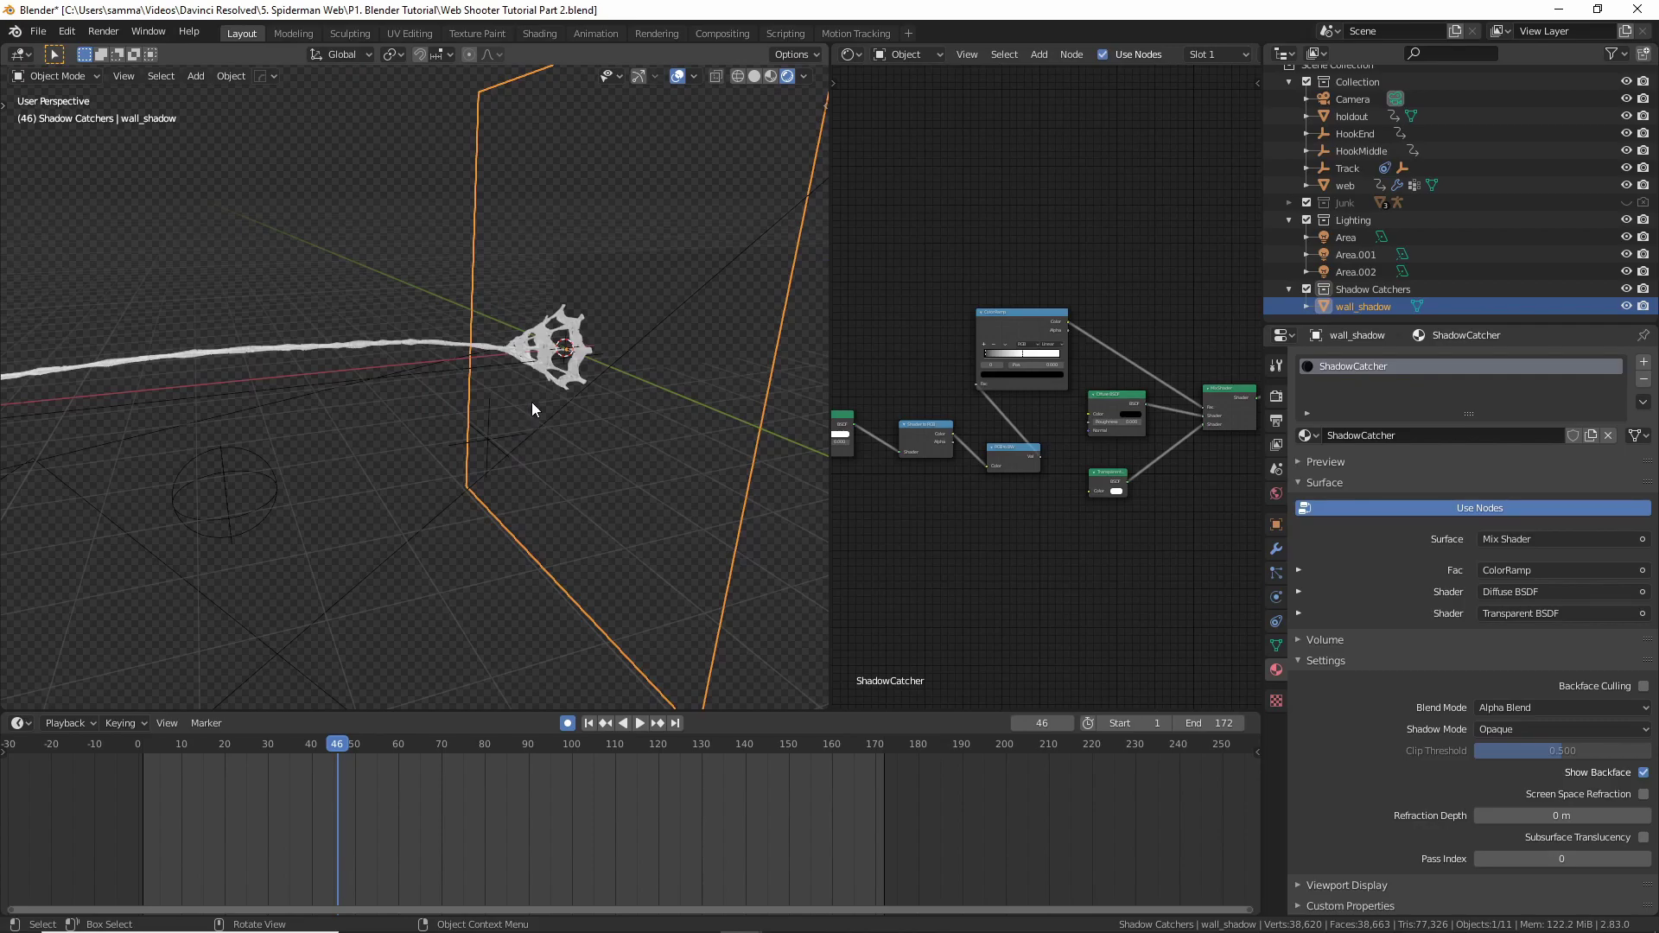
drag(821, 479, 603, 479)
middle_drag(898, 432, 827, 422)
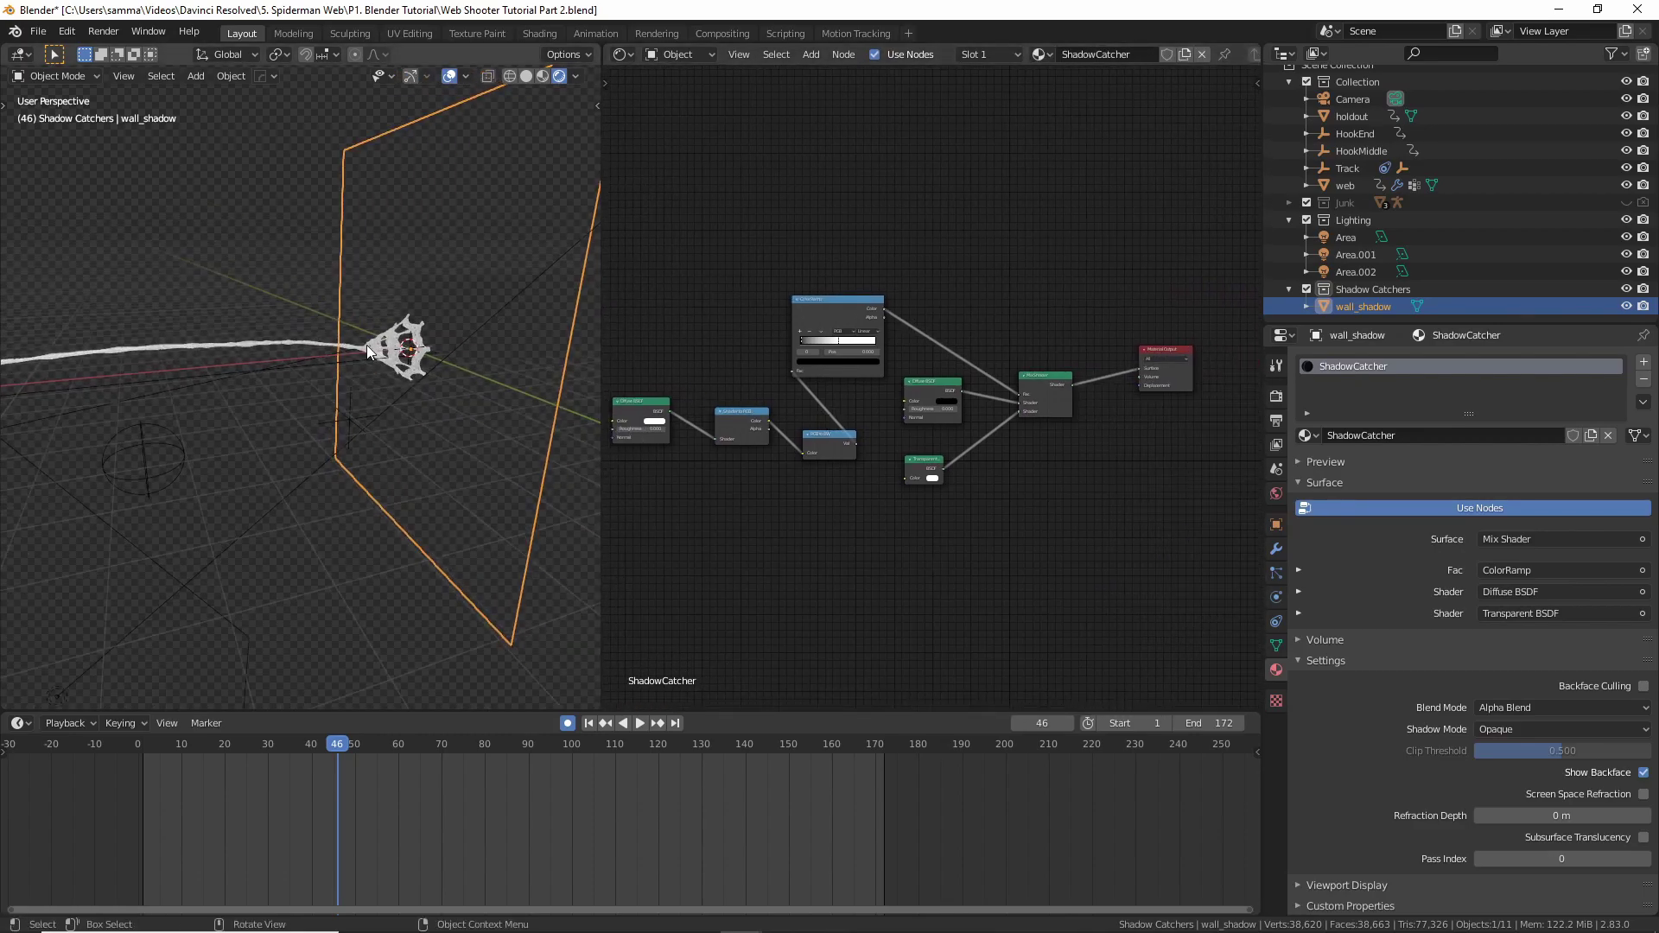
scroll(879, 428, up, 1)
middle_drag(947, 424, 965, 367)
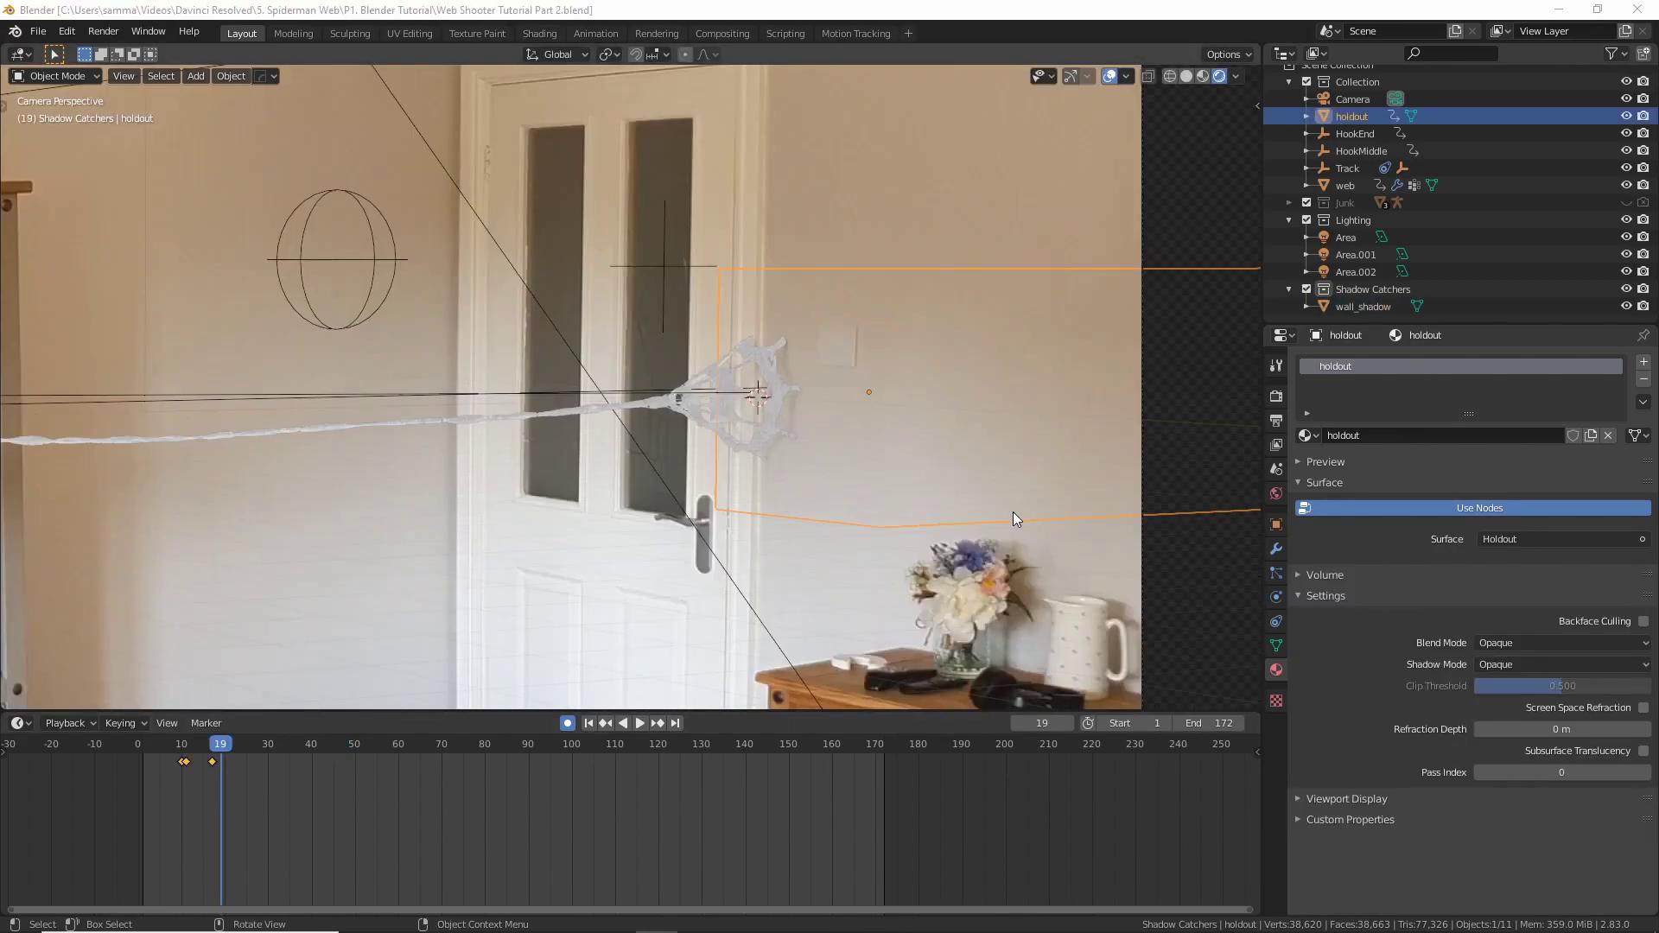
Switch the viewport to solid shading and step through the animation to frame 24 to watch the holdout box's movement
scroll(1015, 517, up, 4)
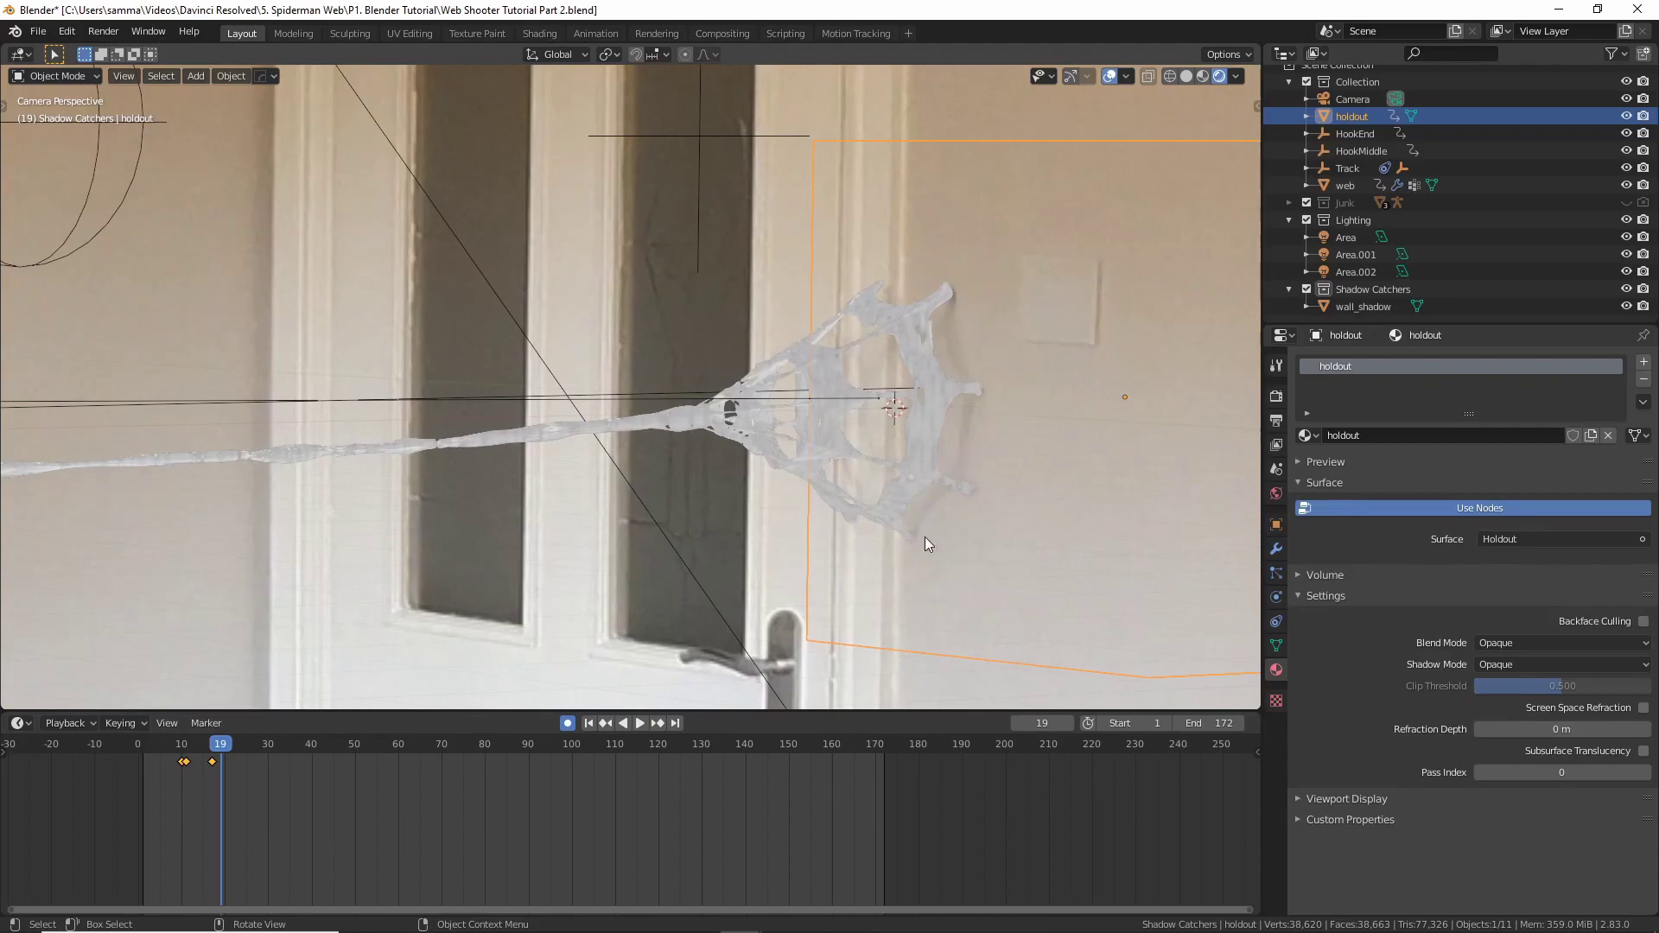
scroll(844, 474, down, 5)
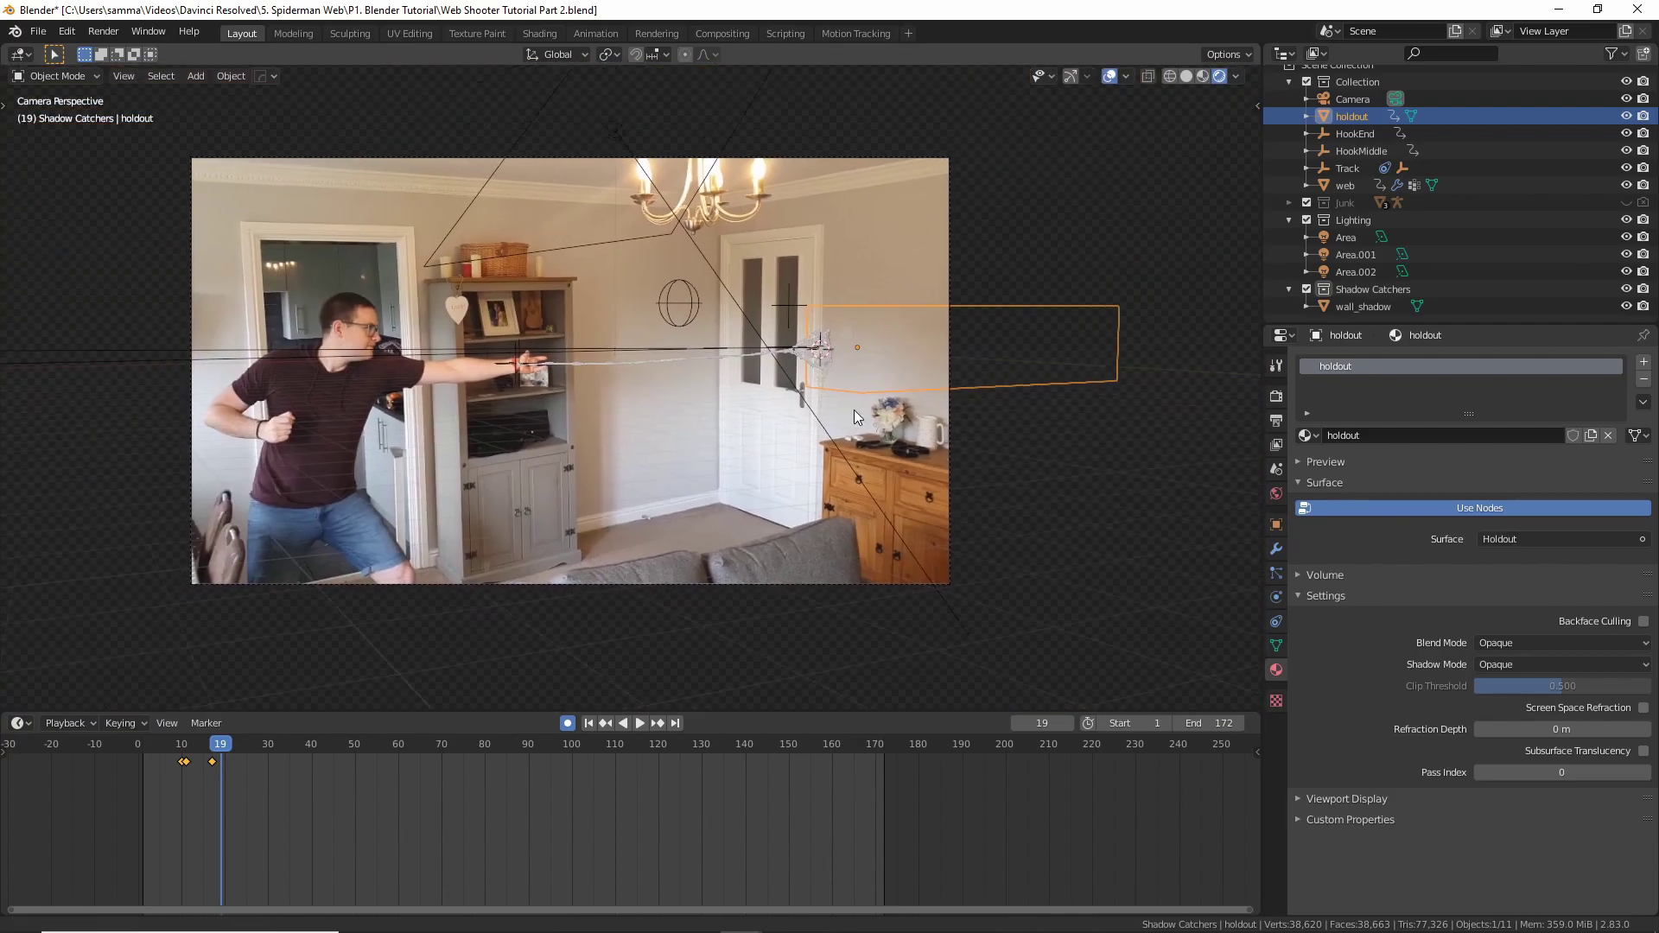
click(1188, 76)
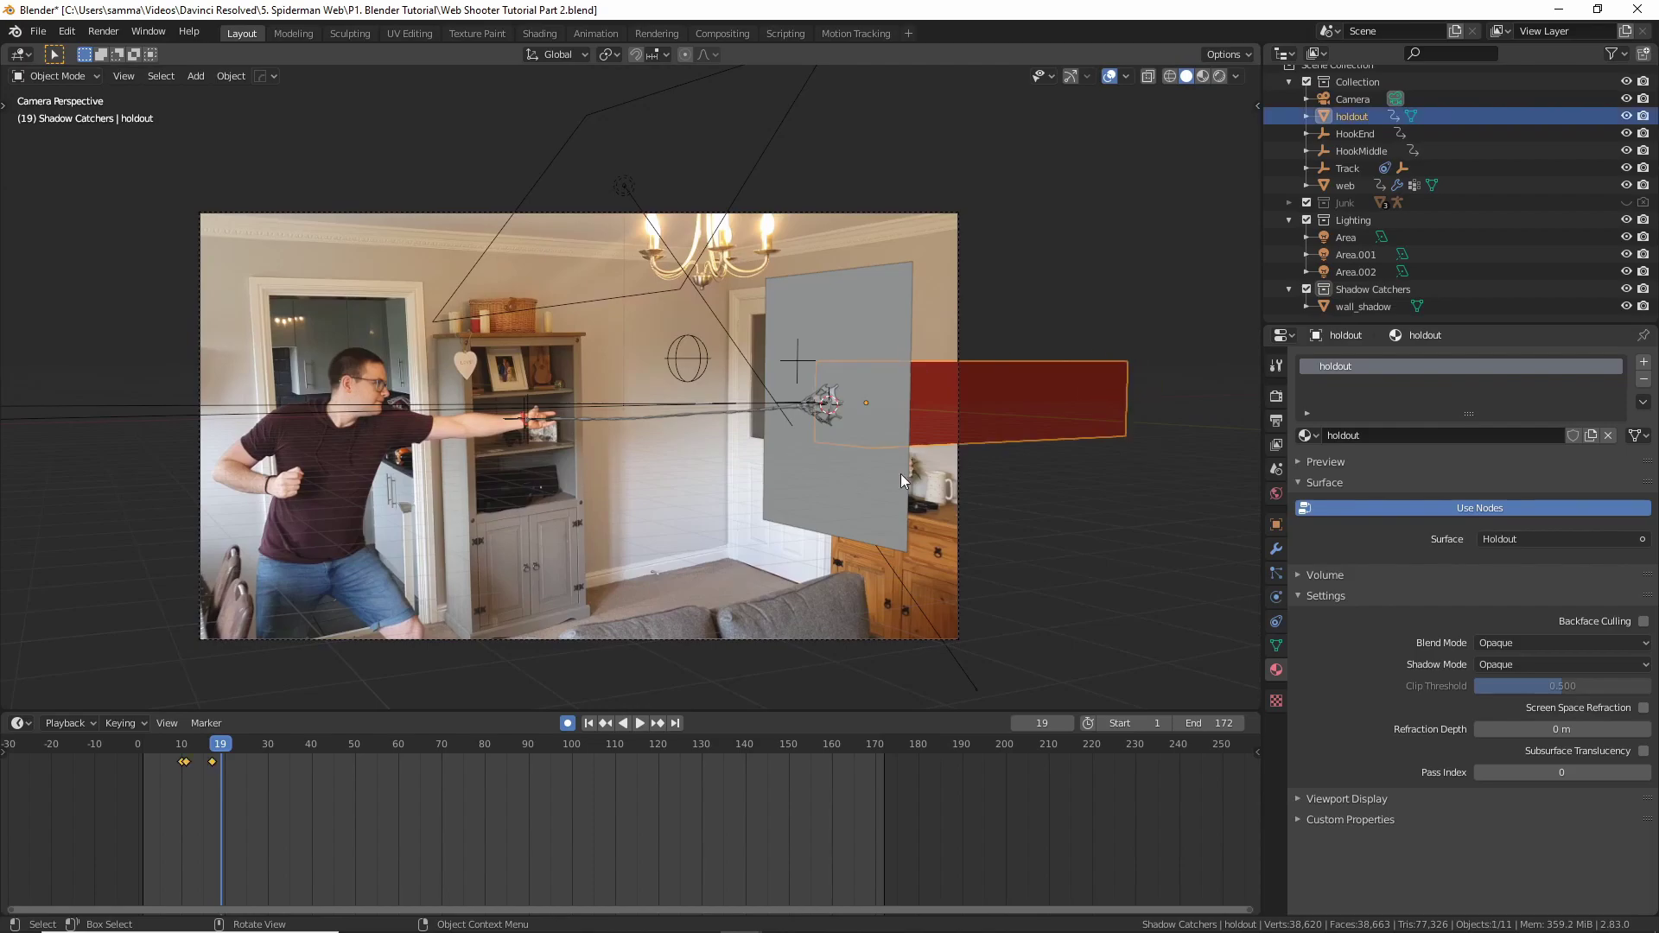
key(shift+ctrl+space)
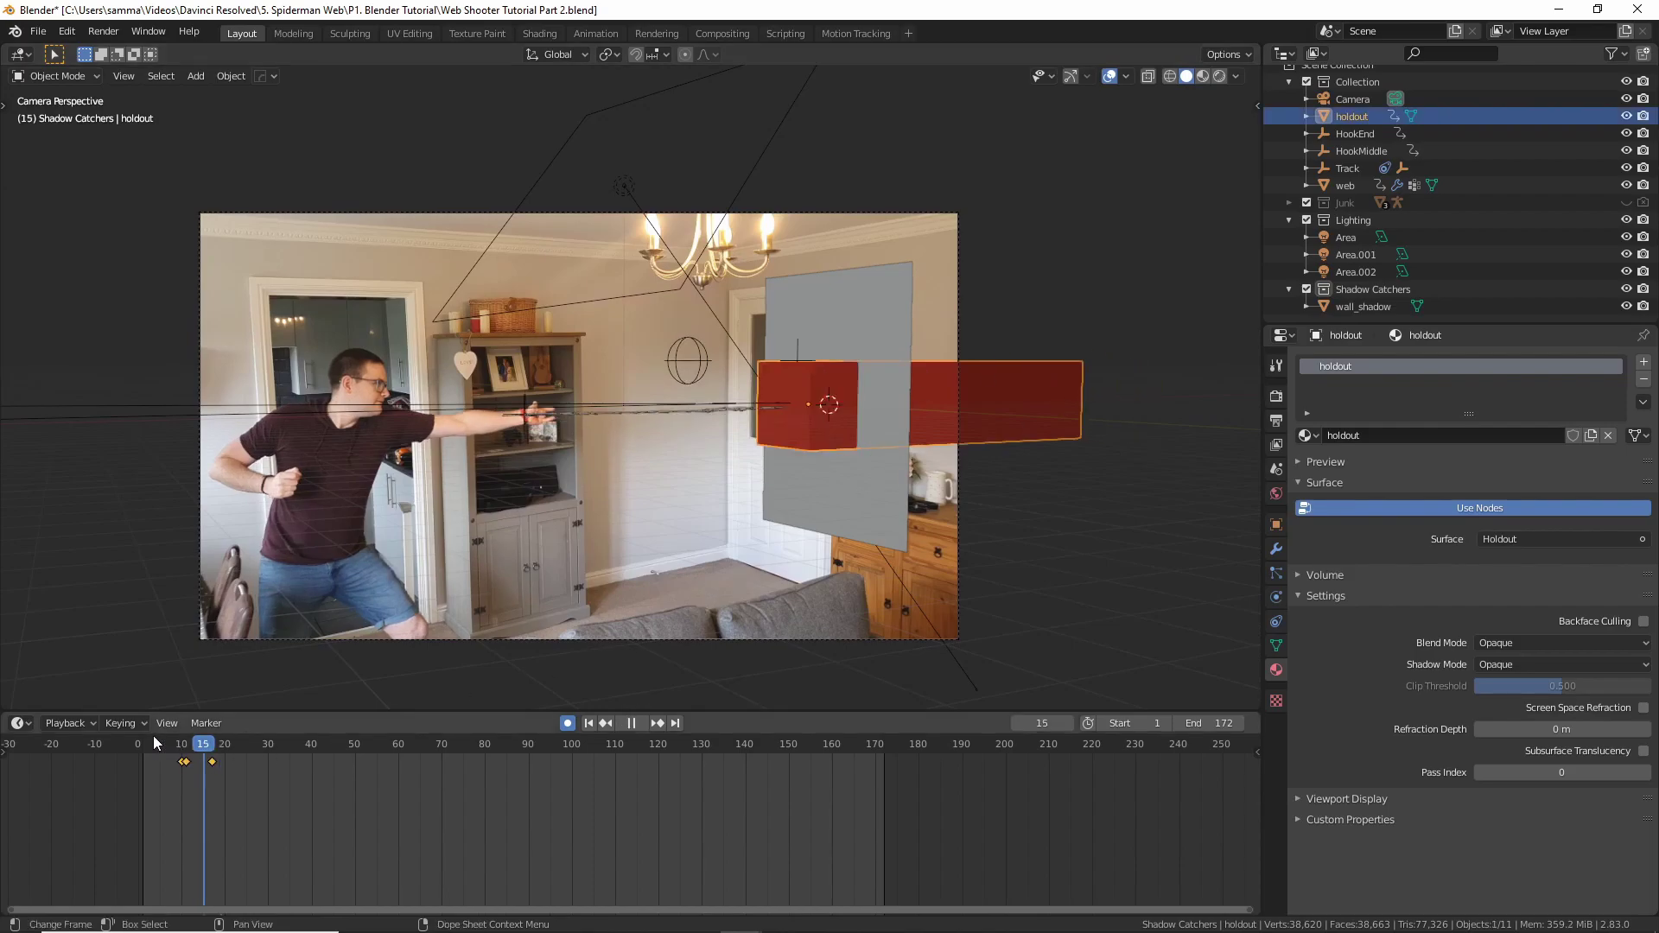
drag(149, 745, 242, 740)
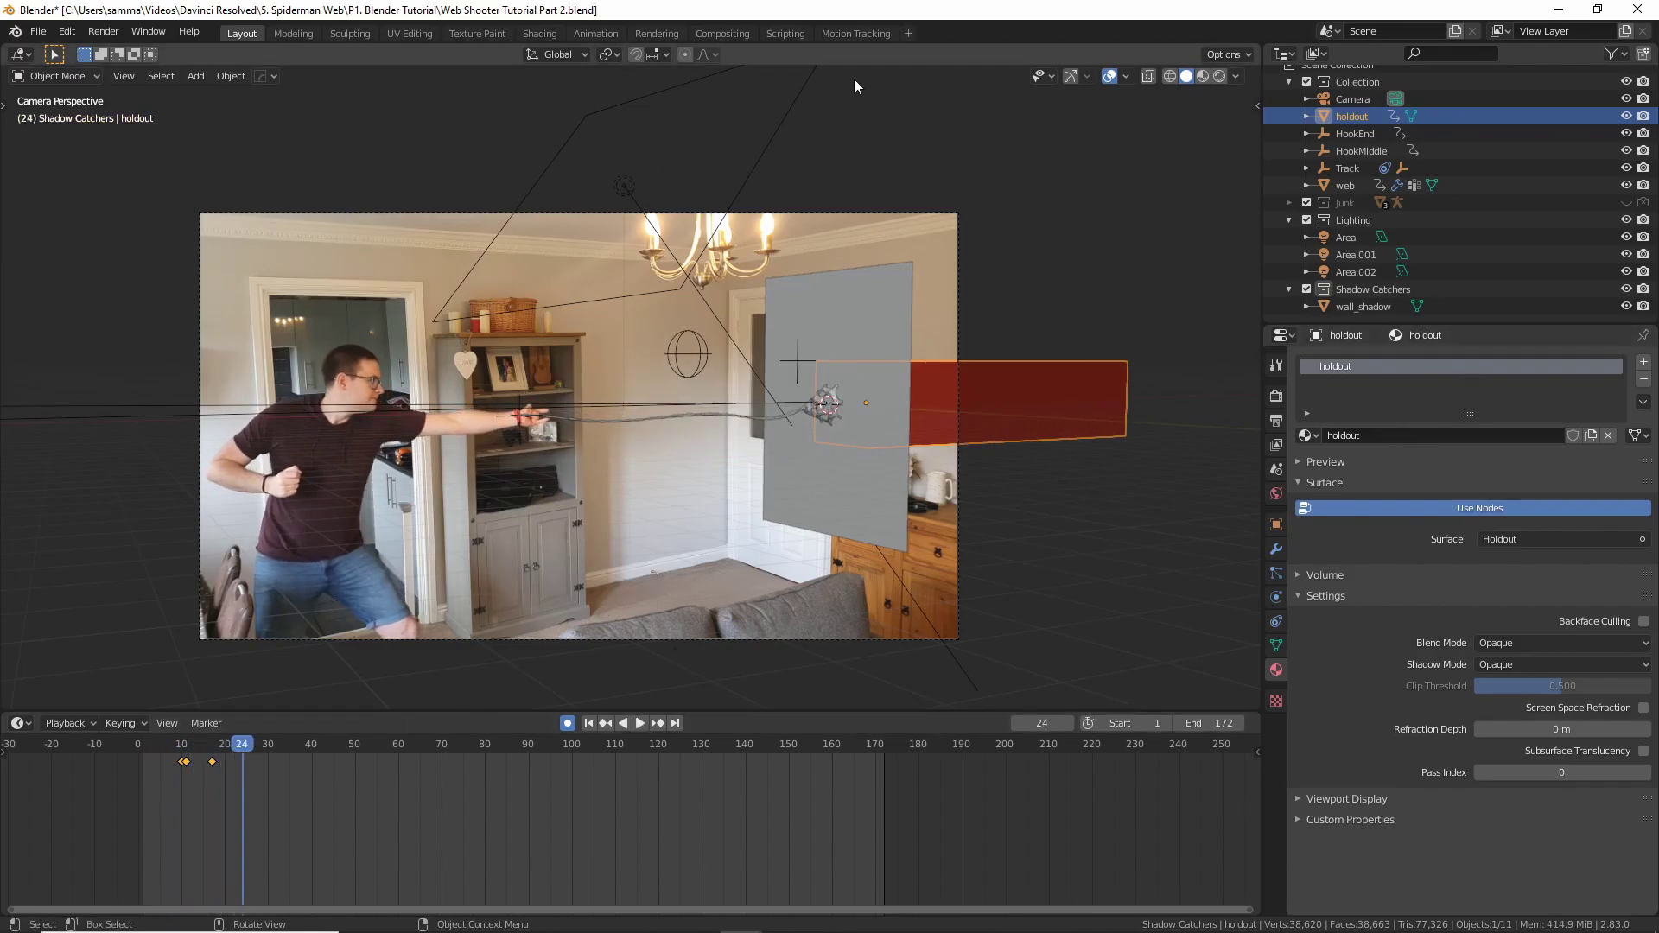
Return the viewport to rendered shading and play the animation to check how the holdout masks the web
click(1220, 76)
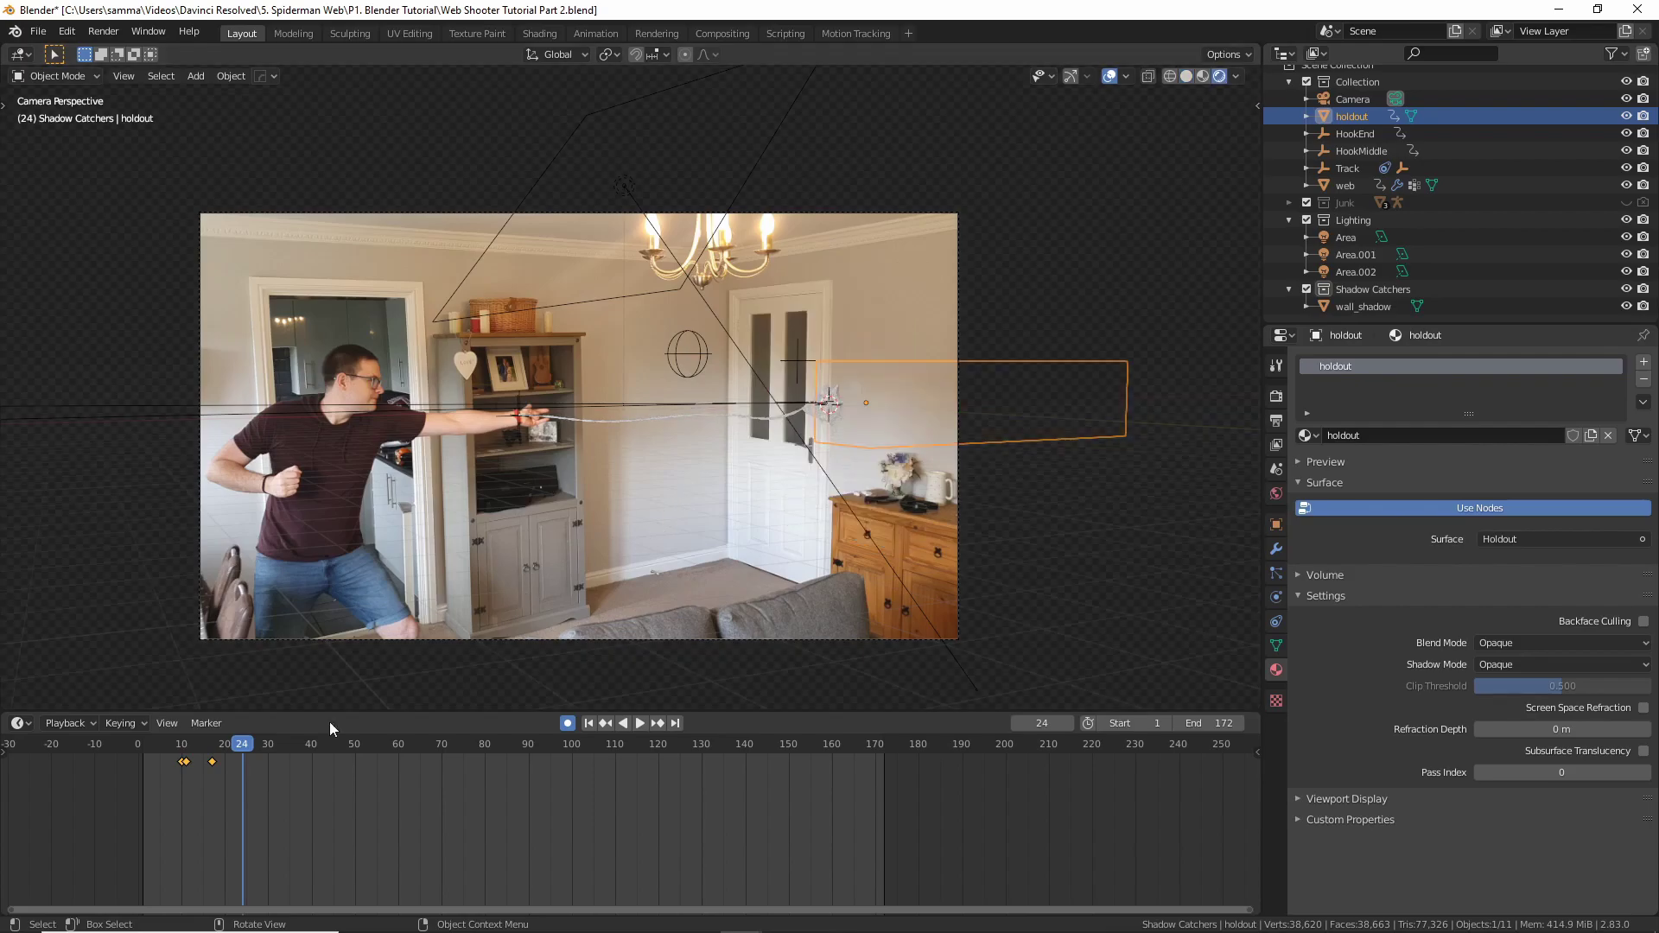
drag(246, 753, 173, 757)
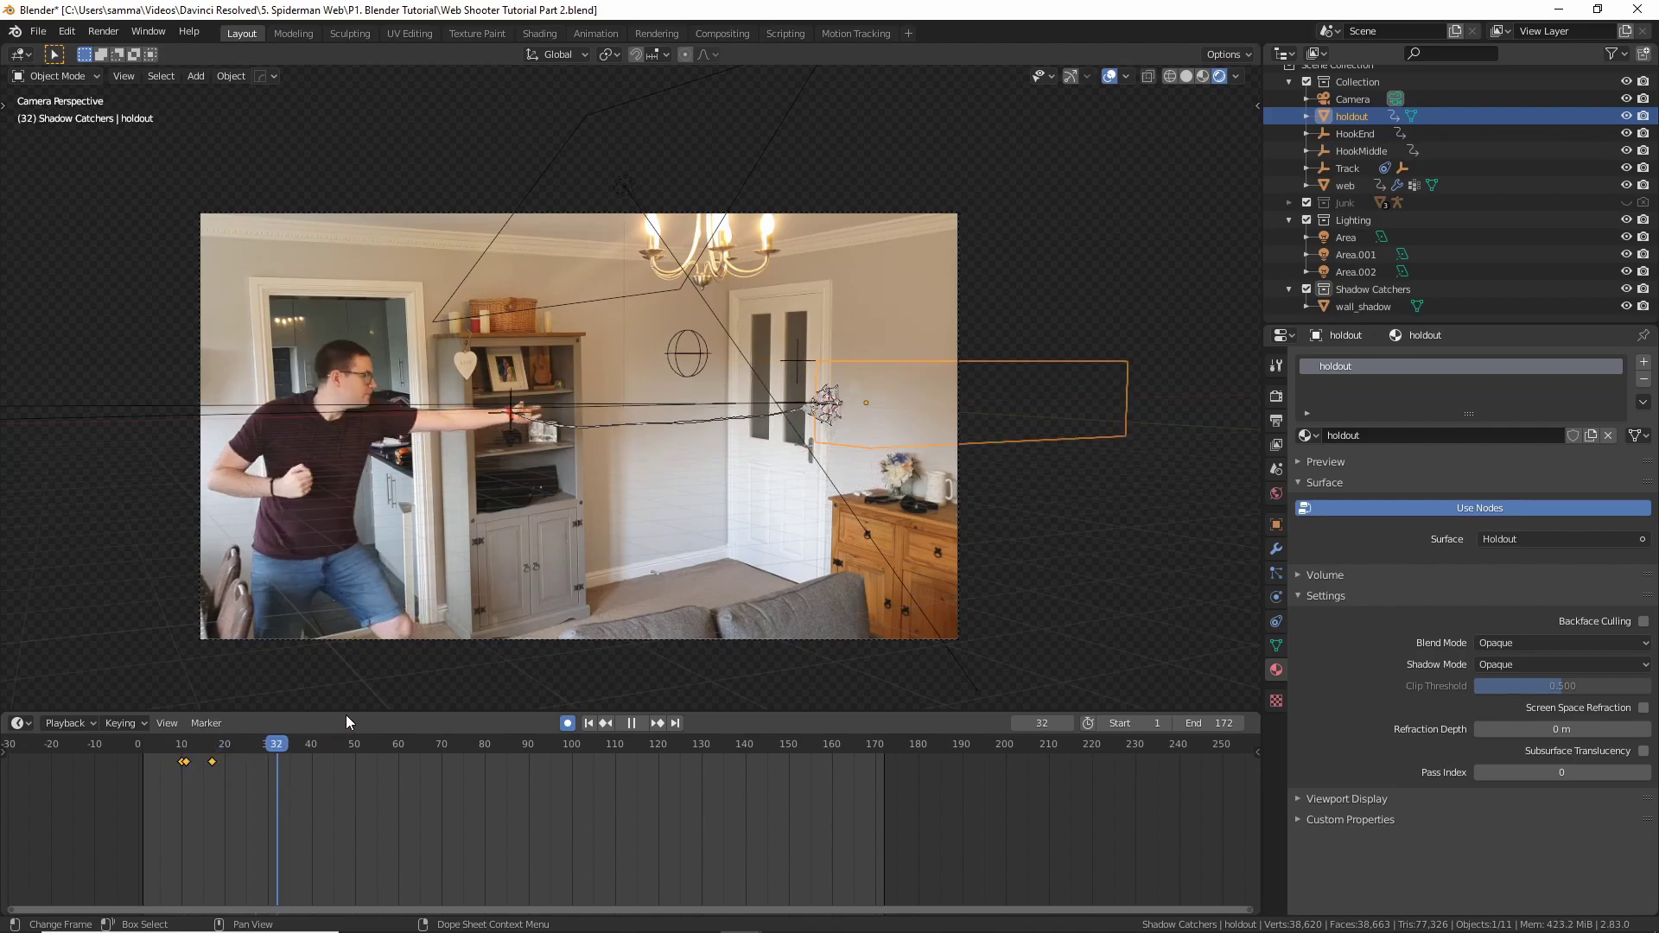
key(space)
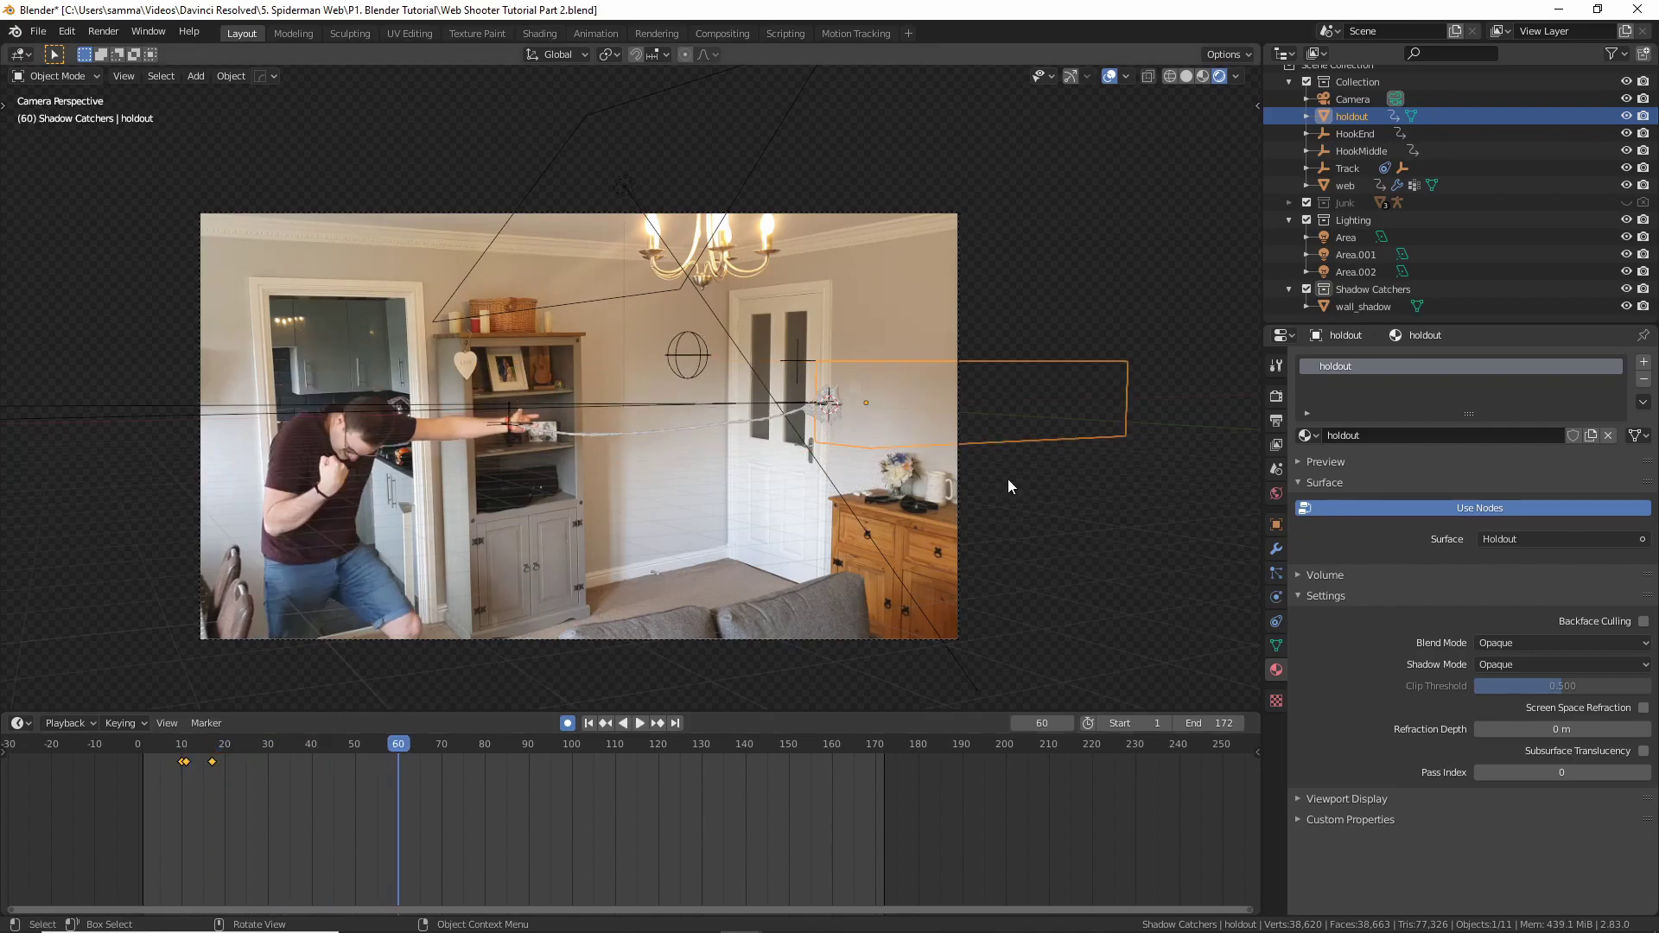
click(1151, 481)
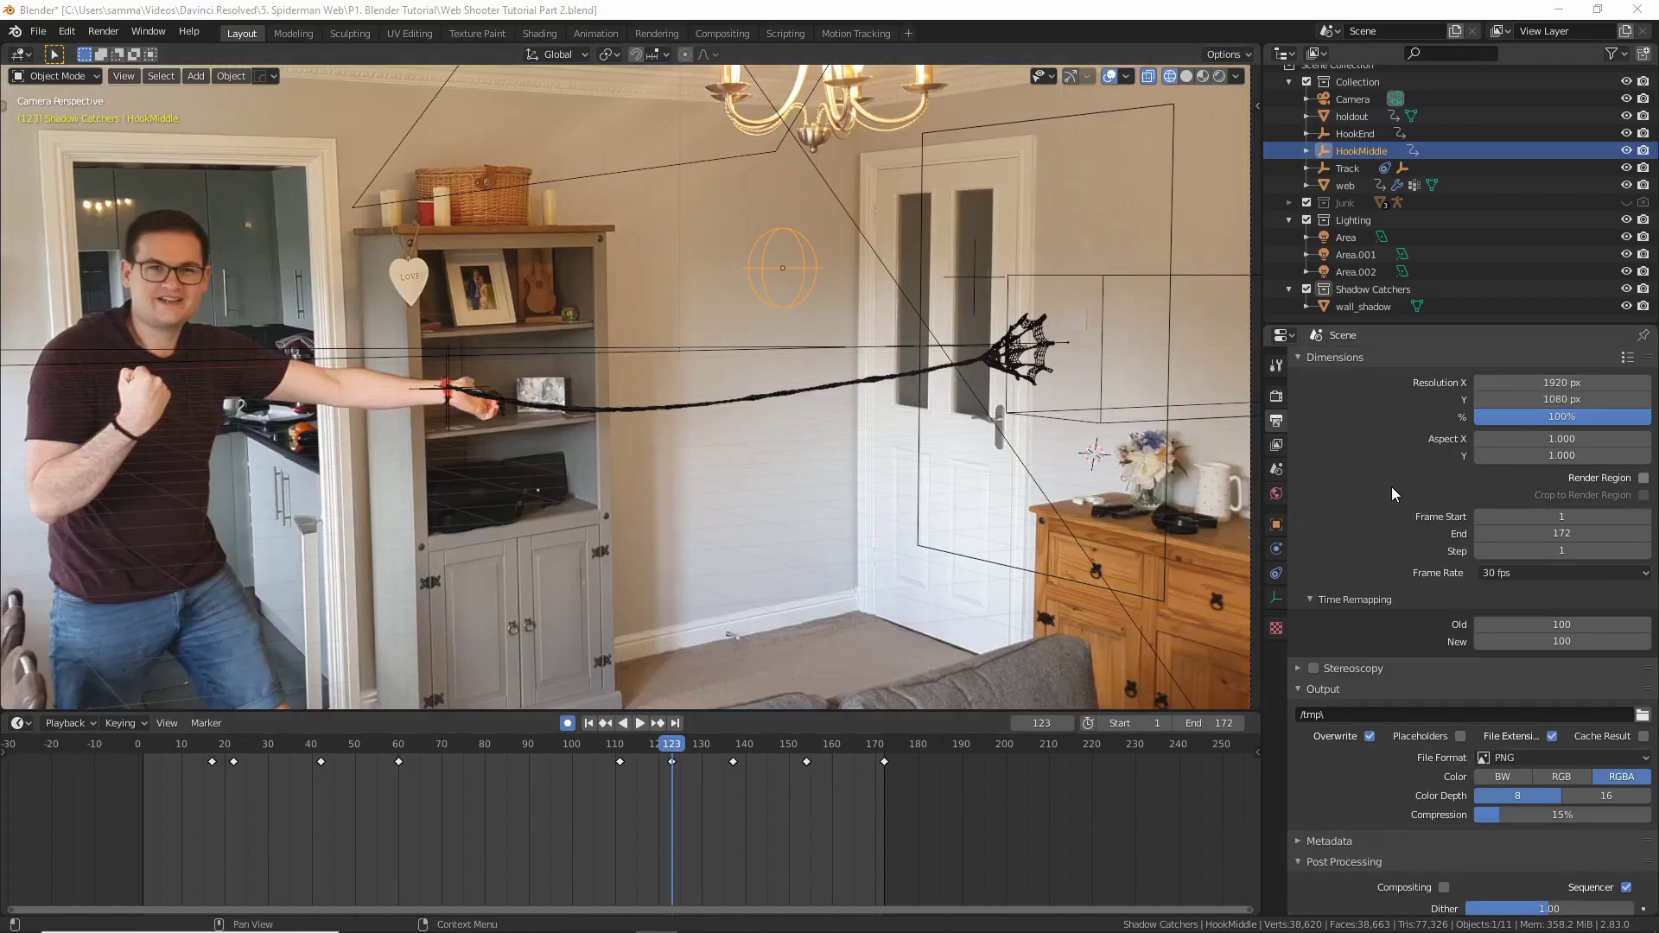
Review the scene's output dimensions, frame range, PNG format and RGBA colour settings, ending in the camera view
scroll(1478, 652, down, 1)
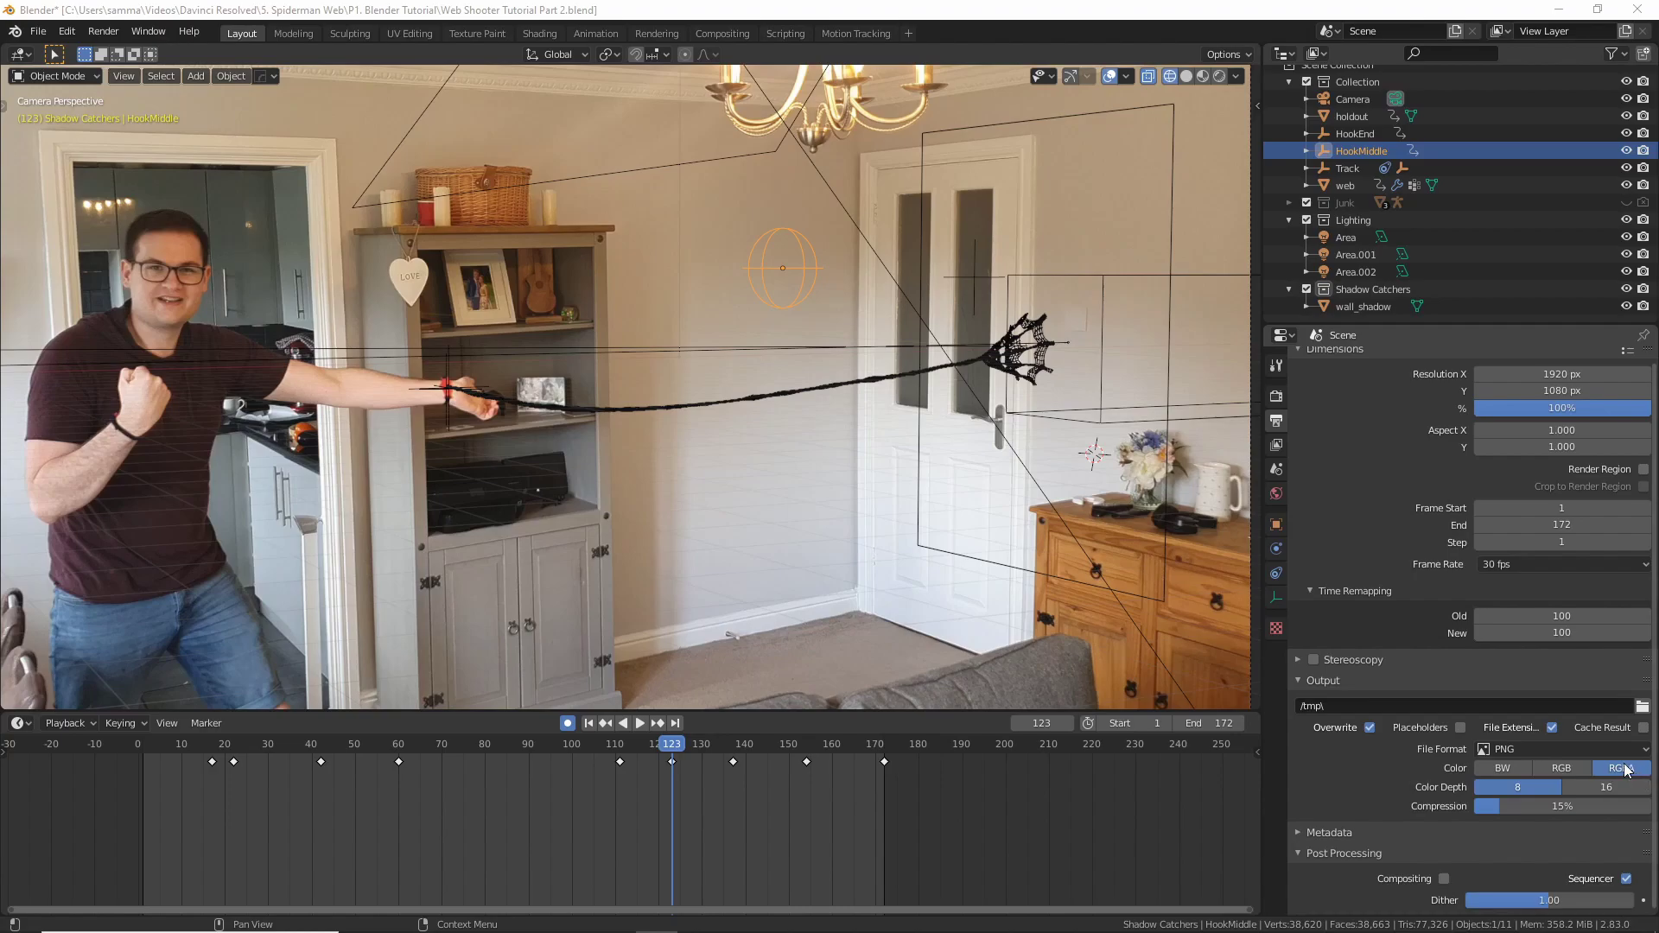
scroll(883, 349, down, 2)
scroll(865, 368, up, 2)
middle_drag(847, 384, 785, 387)
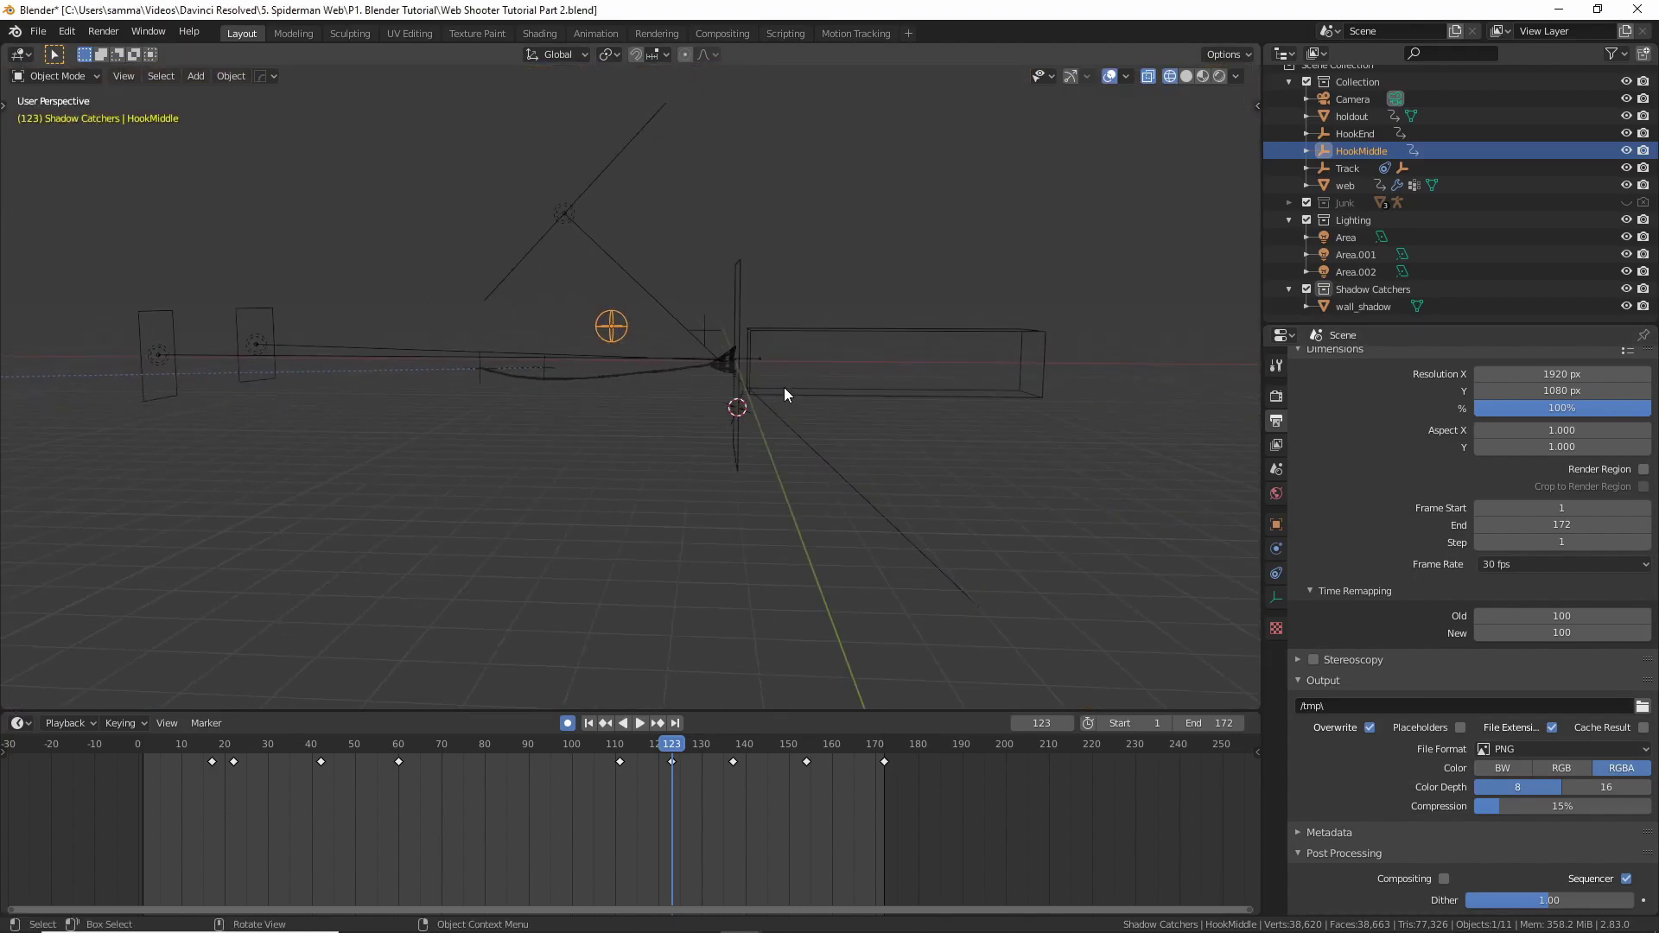
key(KP_0)
Render frame 123 as a test image, inspect the web on the transparent background and close the render window
key(ctrl+F12)
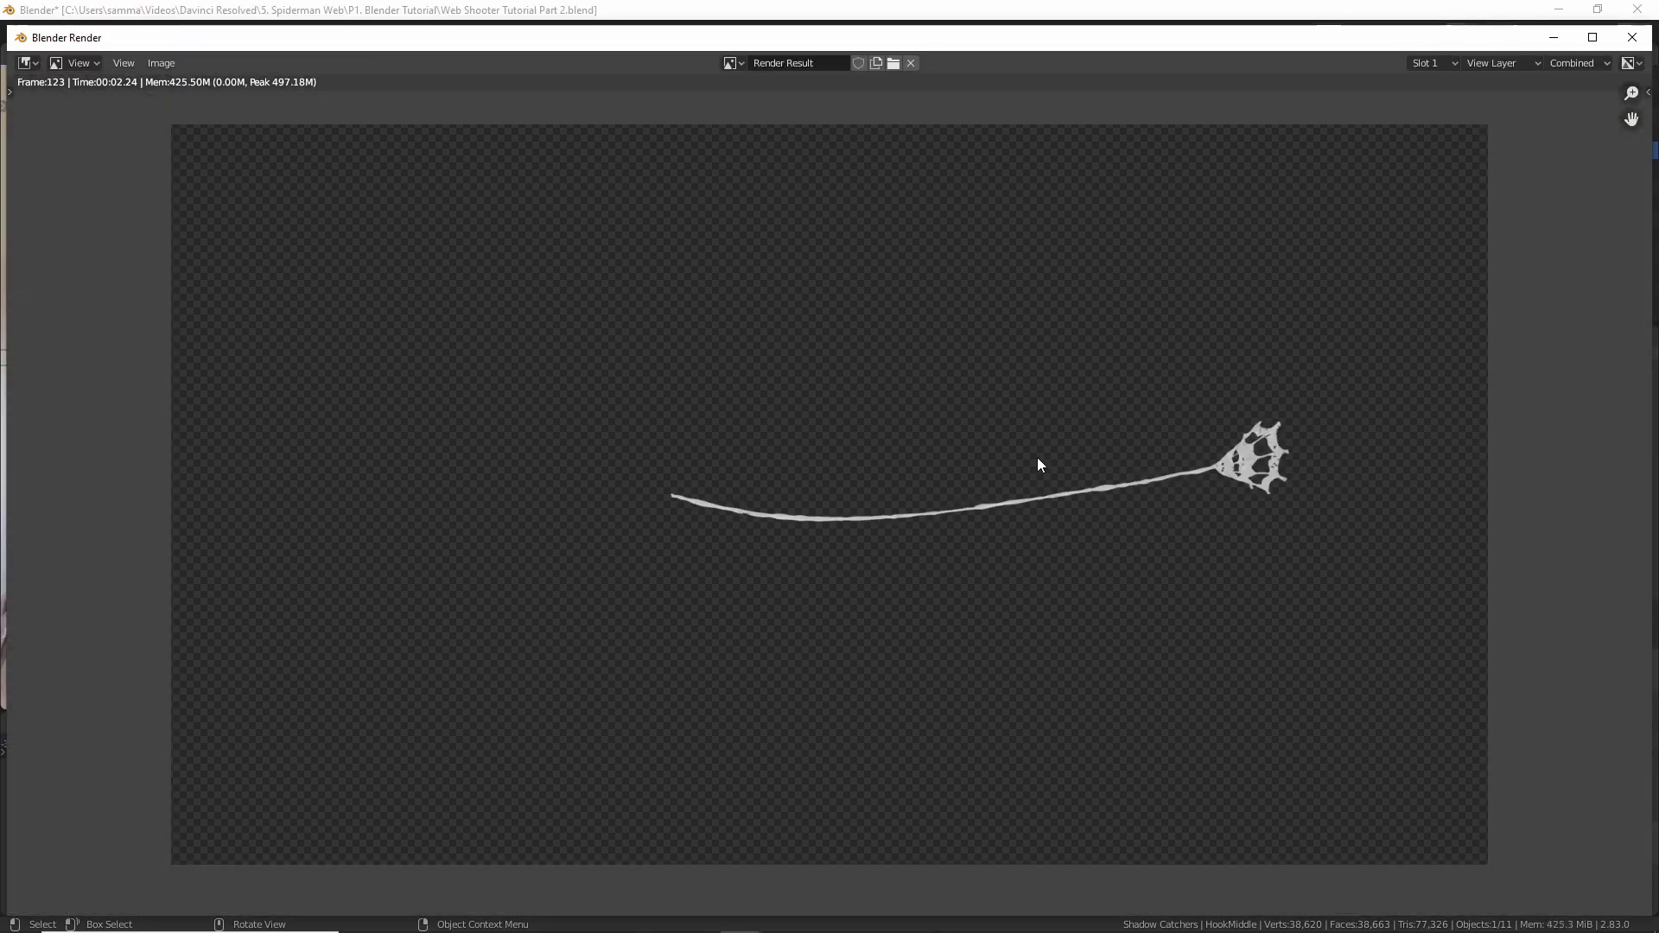
scroll(1040, 460, up, 1)
middle_drag(1332, 407, 1158, 401)
scroll(1186, 415, up, 4)
scroll(1217, 429, down, 3)
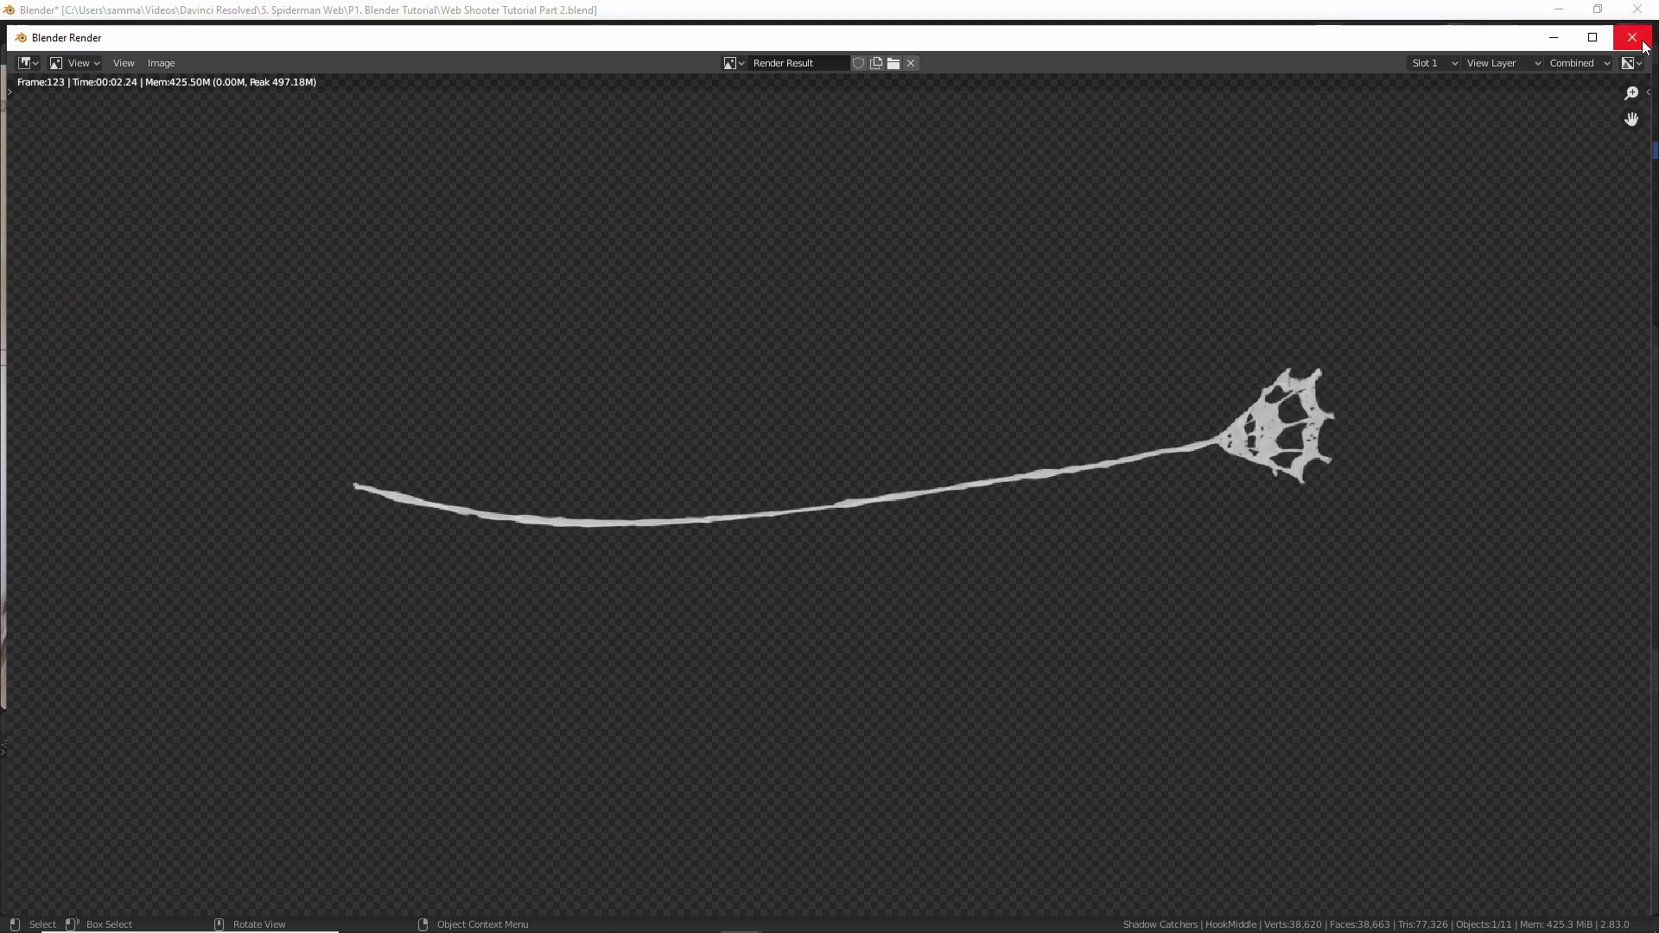
click(1632, 38)
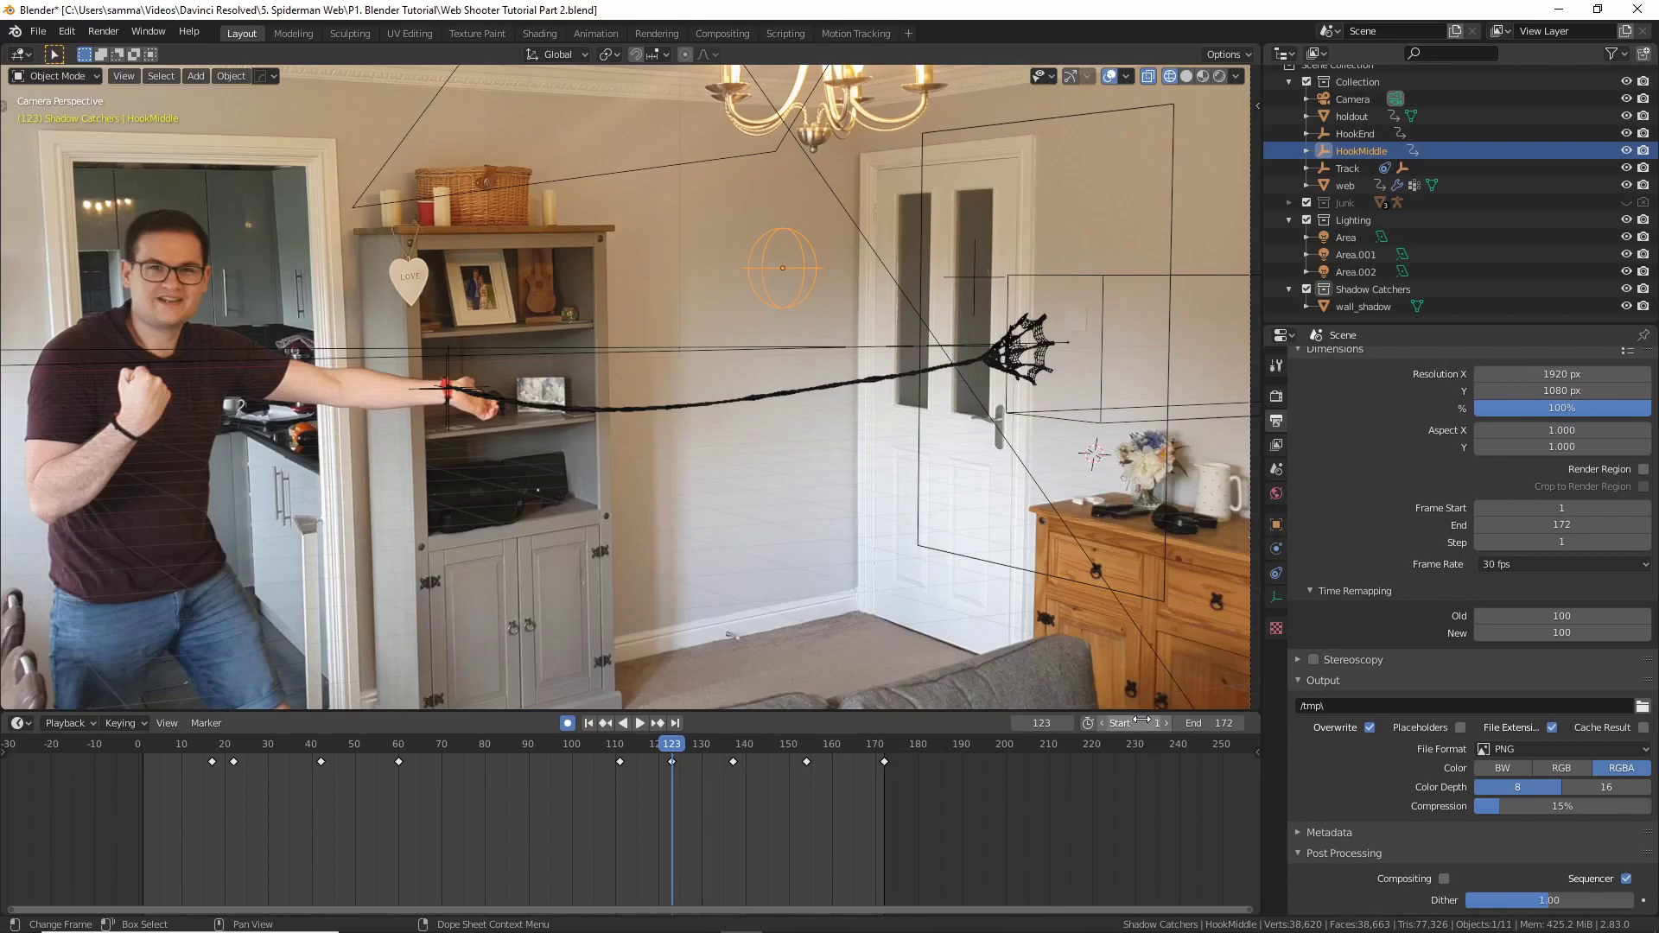
Start rendering the full animation
click(103, 31)
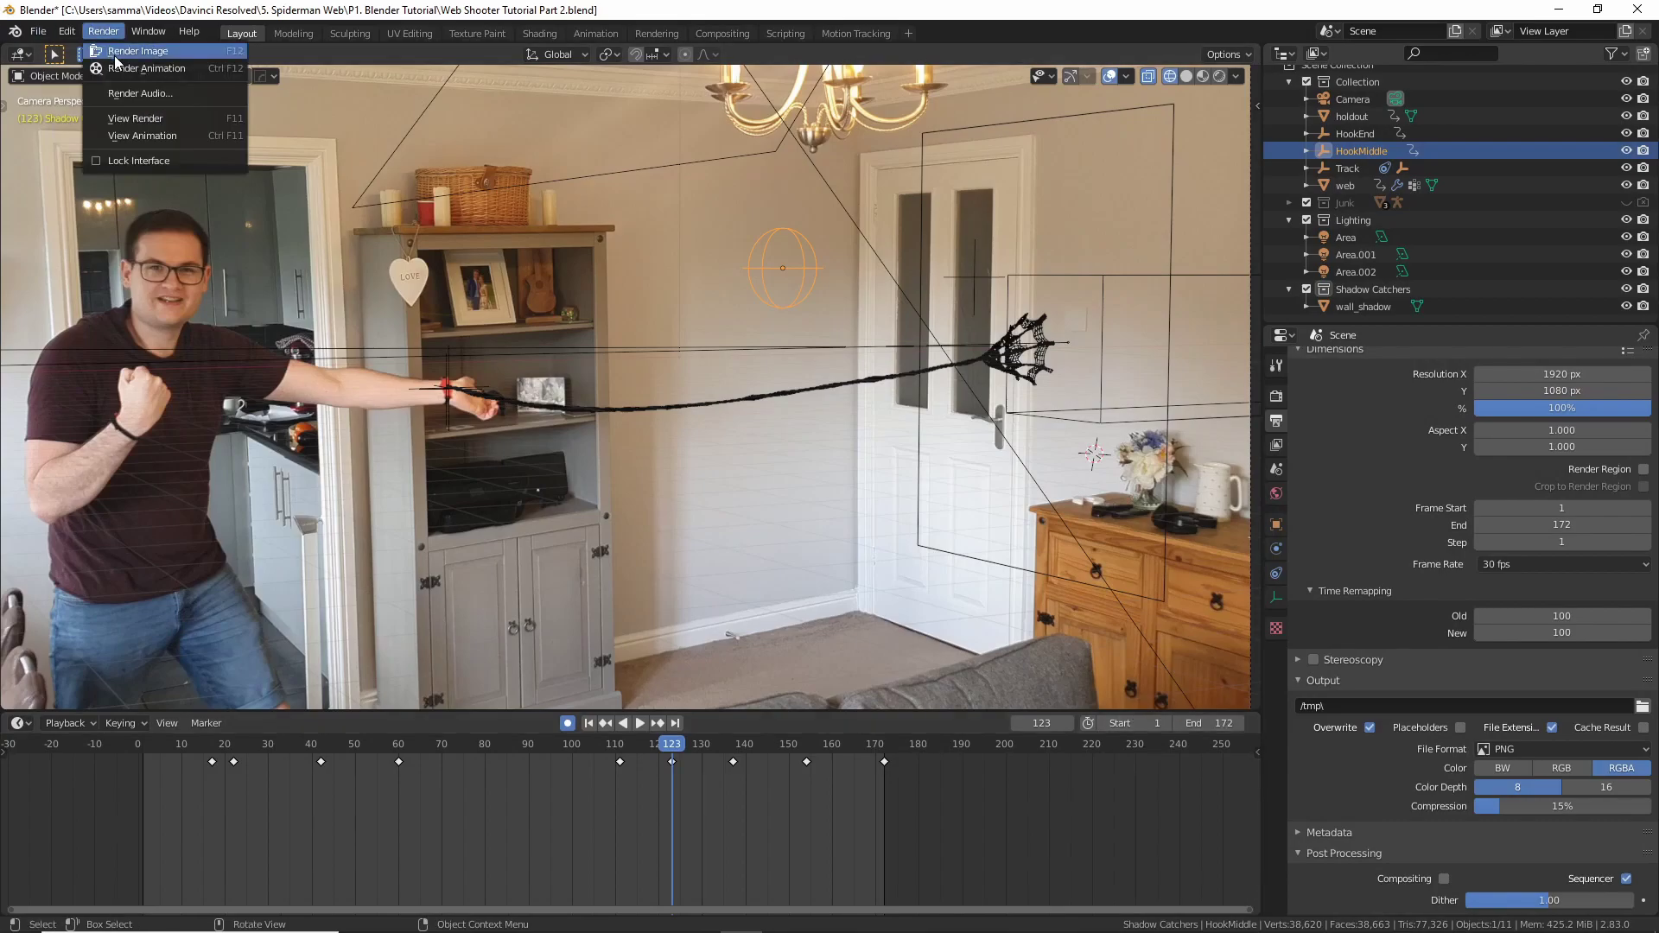
click(145, 69)
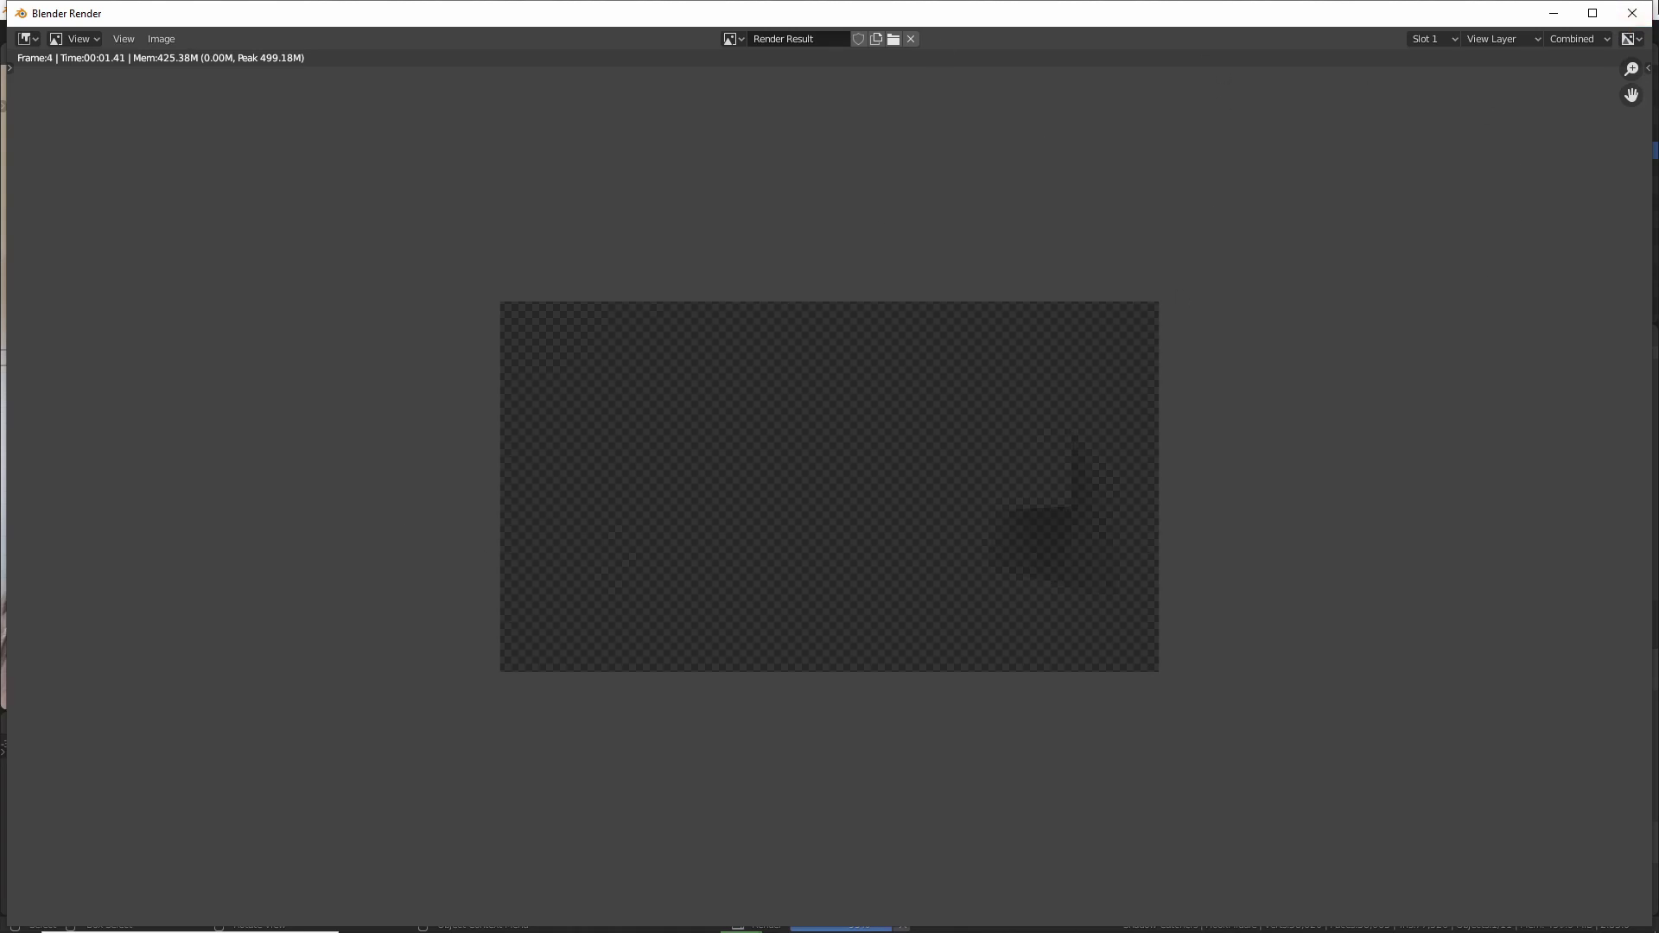
Cancel the animation render, switch to File Explorer and look through the rendered PNG sequence in the Web Render folder
key(Escape)
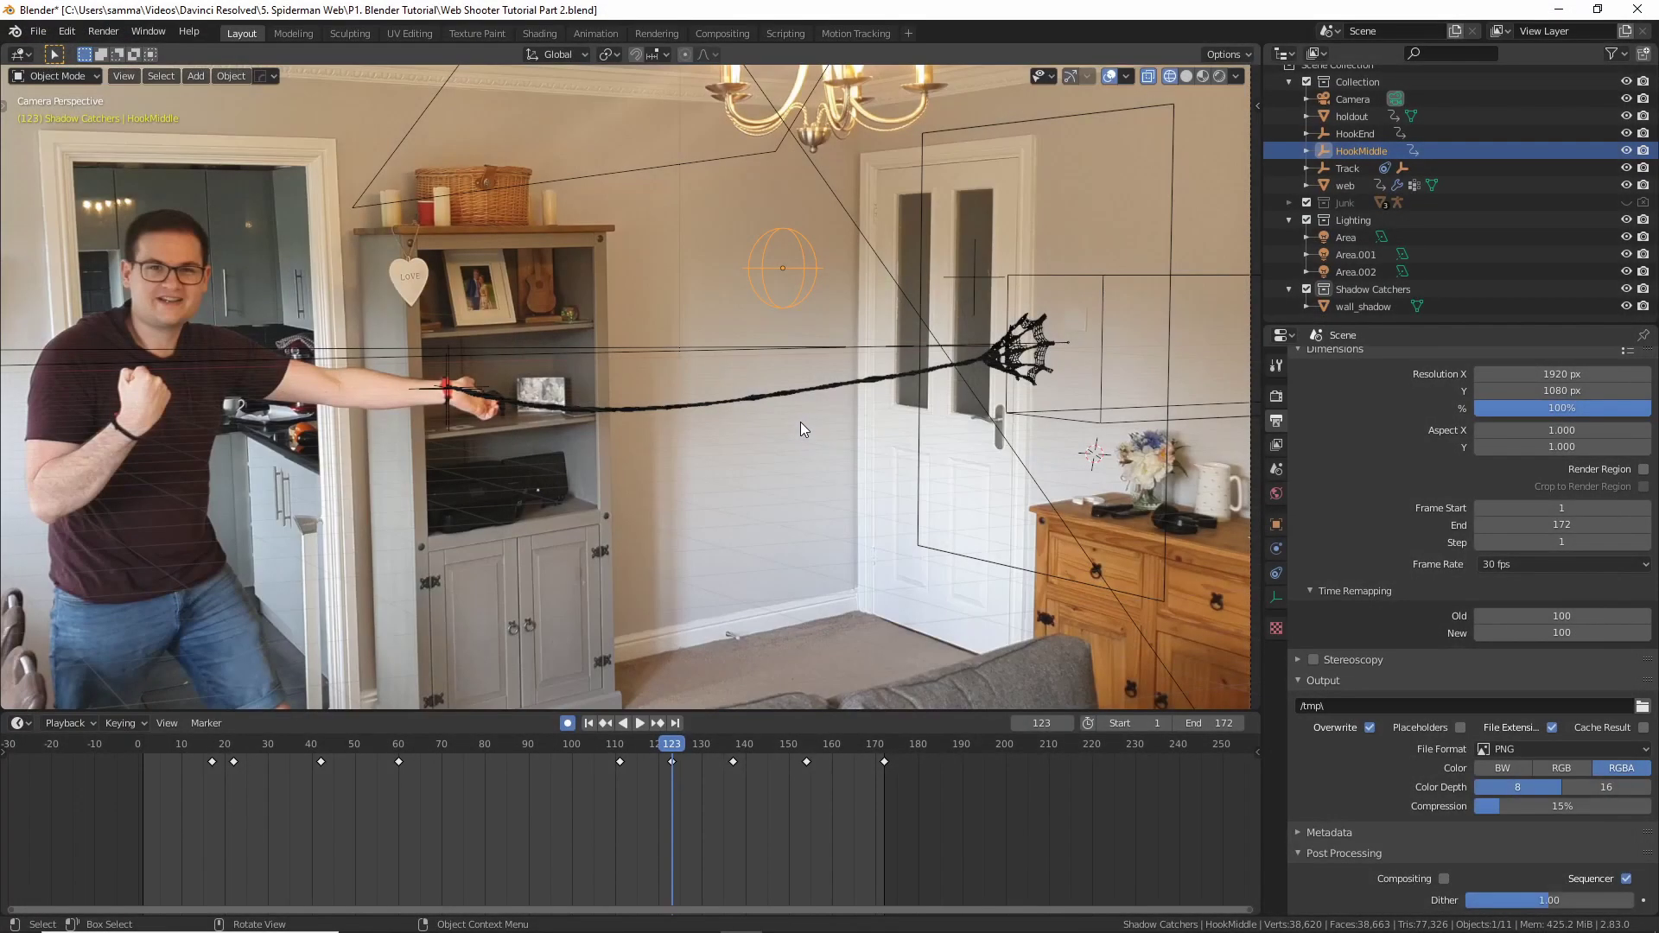
key(super)
click(496, 914)
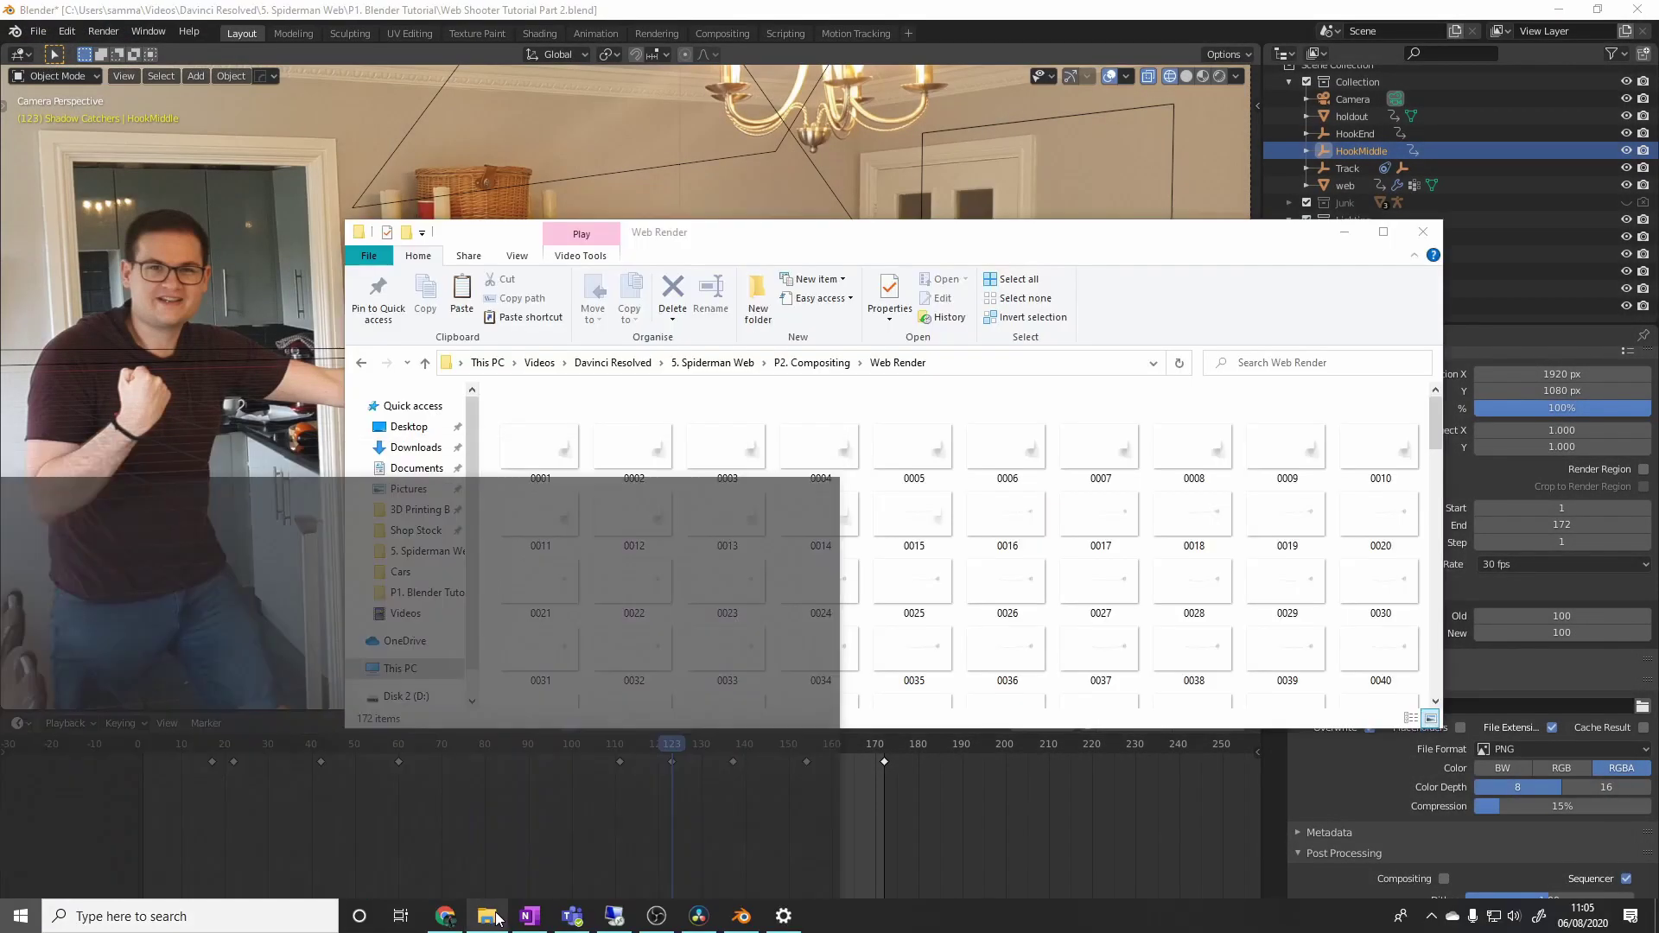
double_click(923, 240)
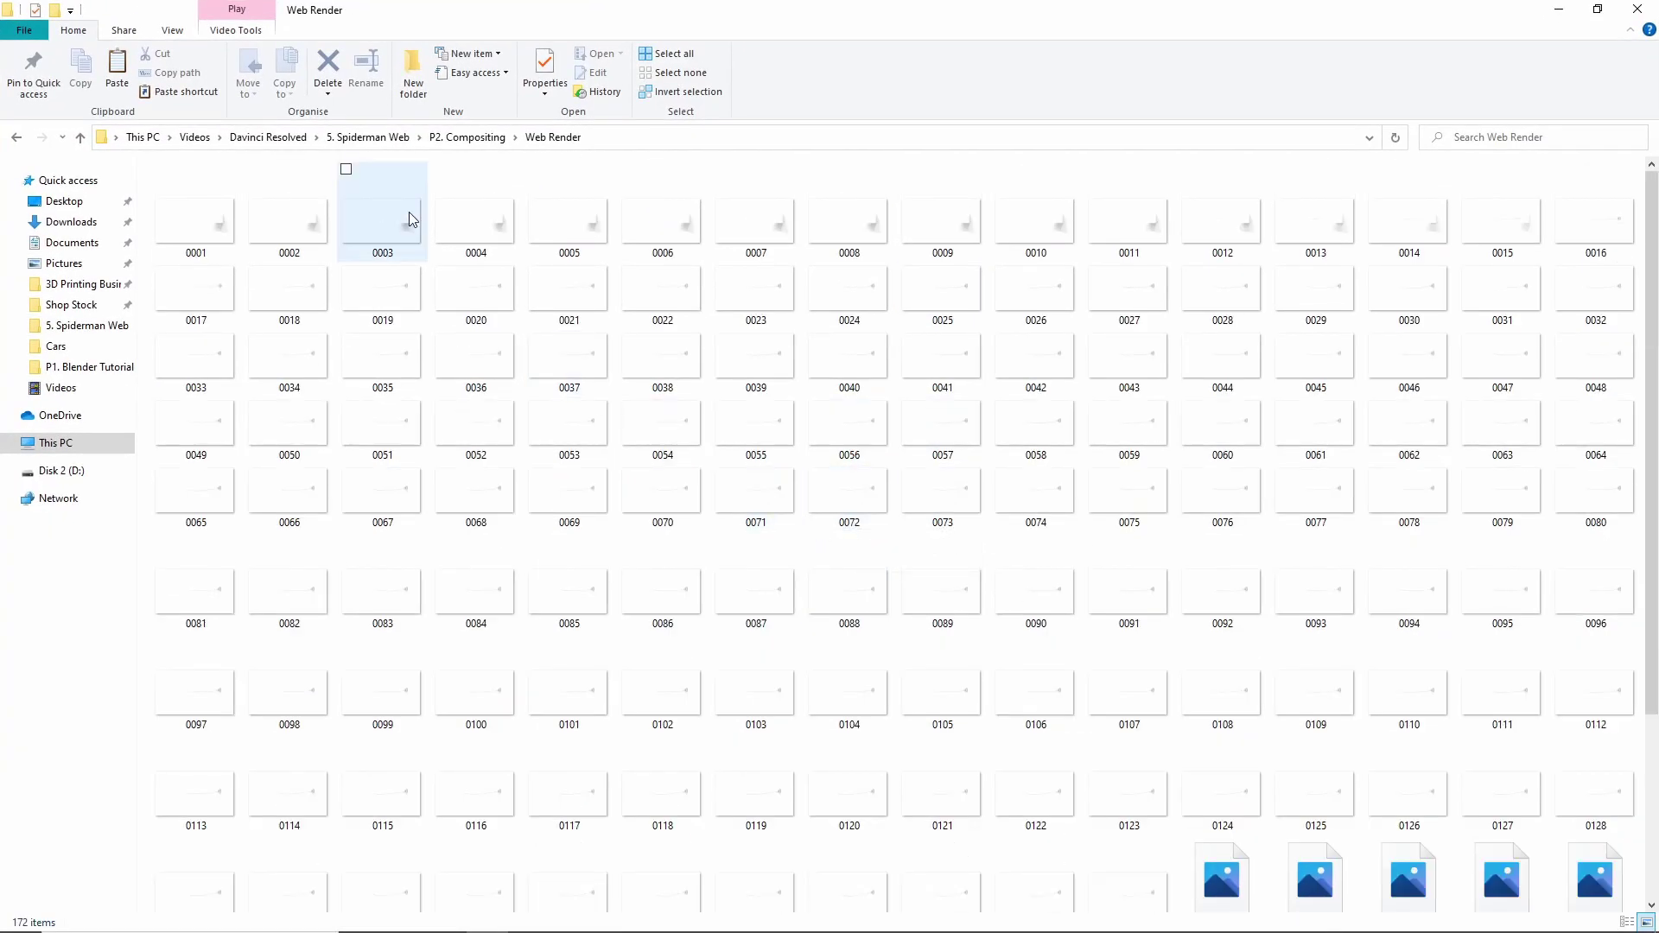
double_click(385, 273)
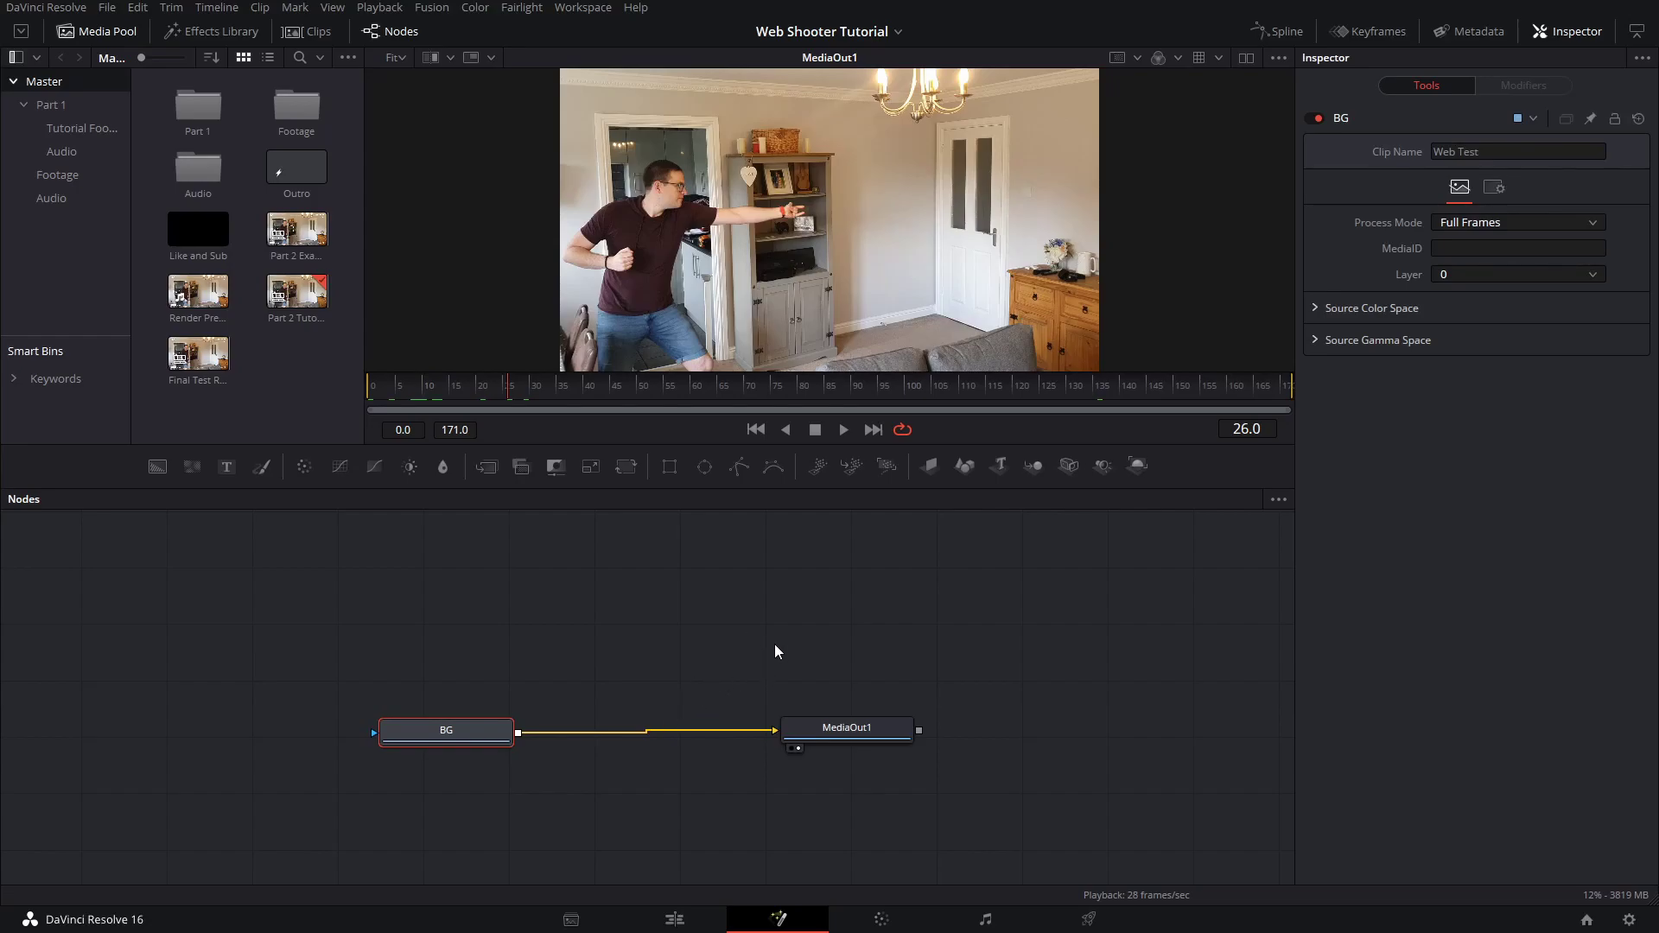
In DaVinci Resolve, add the [0001-0172] web sequence from the Footage bin, merge it over BG and show the merge in the viewer
drag(277, 629, 1137, 838)
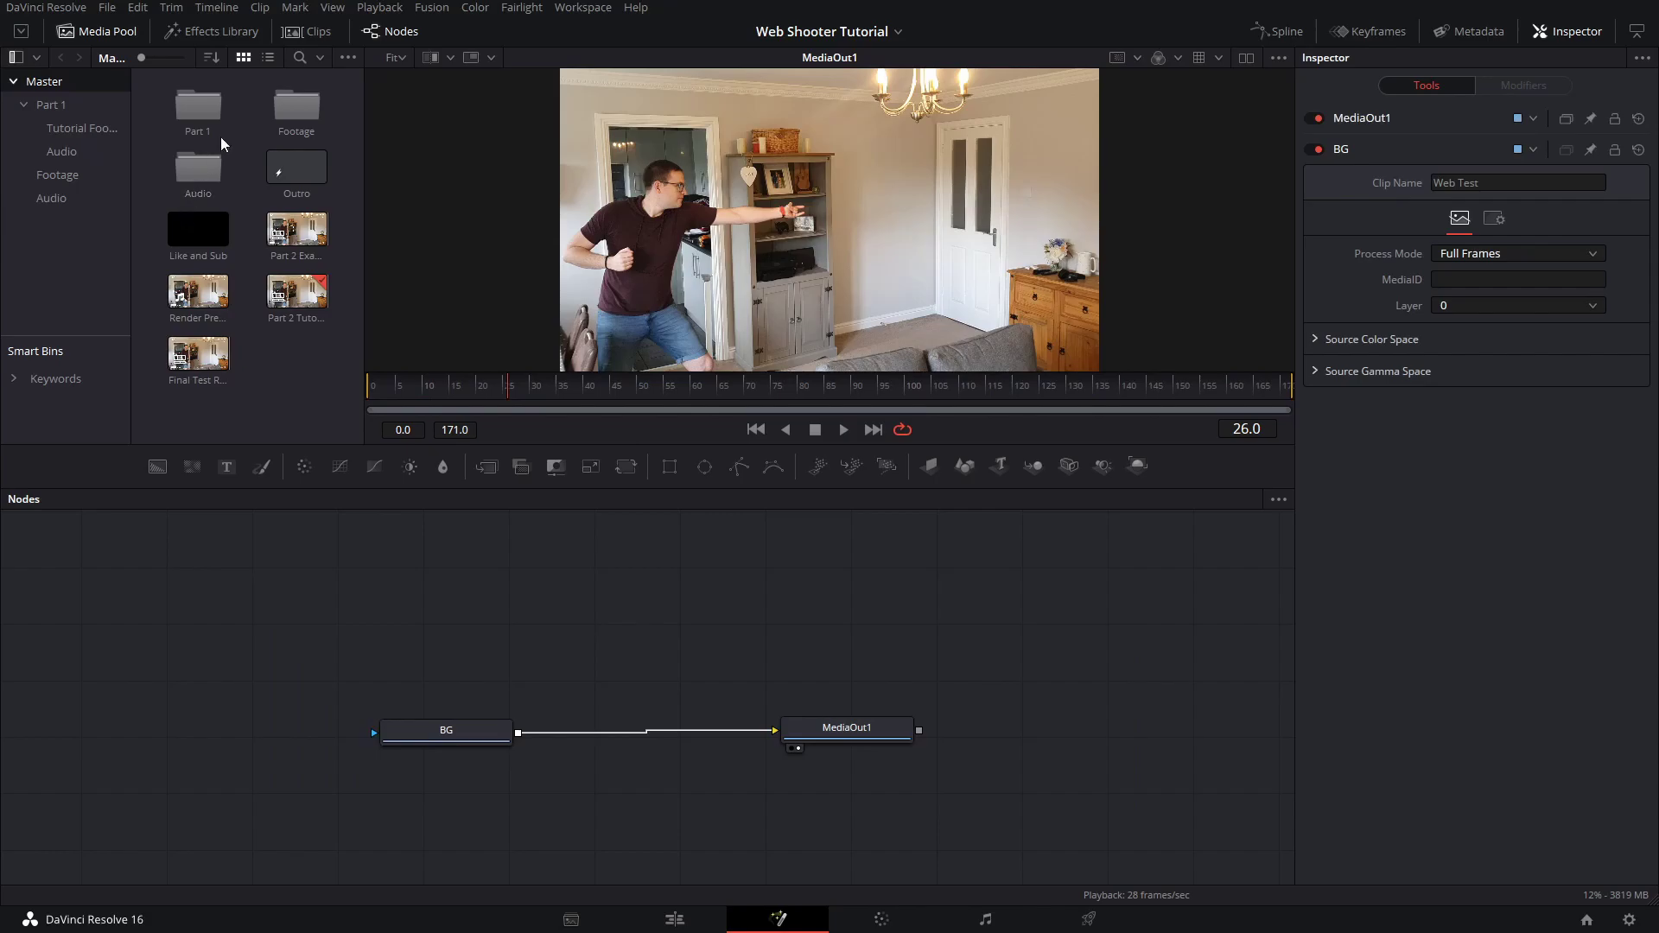
double_click(296, 106)
drag(190, 111, 564, 610)
drag(533, 700, 520, 734)
mouse_move(636, 734)
mouse_down()
mouse_move(656, 708)
mouse_move(646, 734)
mouse_up()
key(2)
Play the composite and examine the web over the footage, both in full and close up at frame 42
click(844, 430)
ctrl+scroll(862, 240, up, 2)
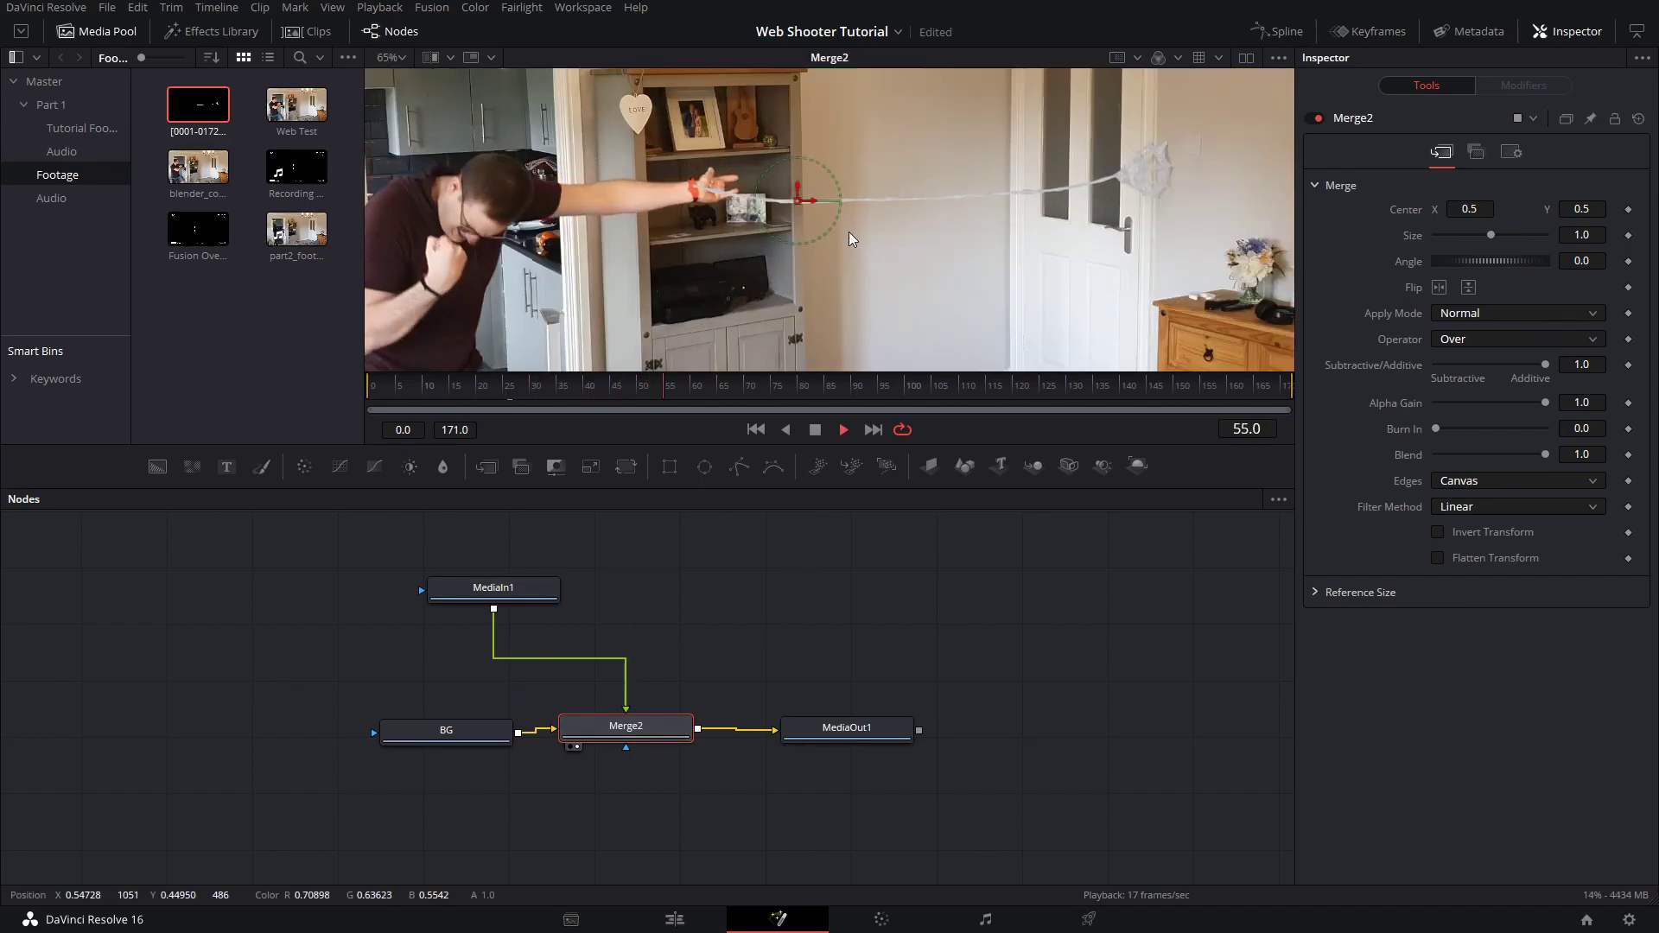
ctrl+scroll(843, 230, down, 2)
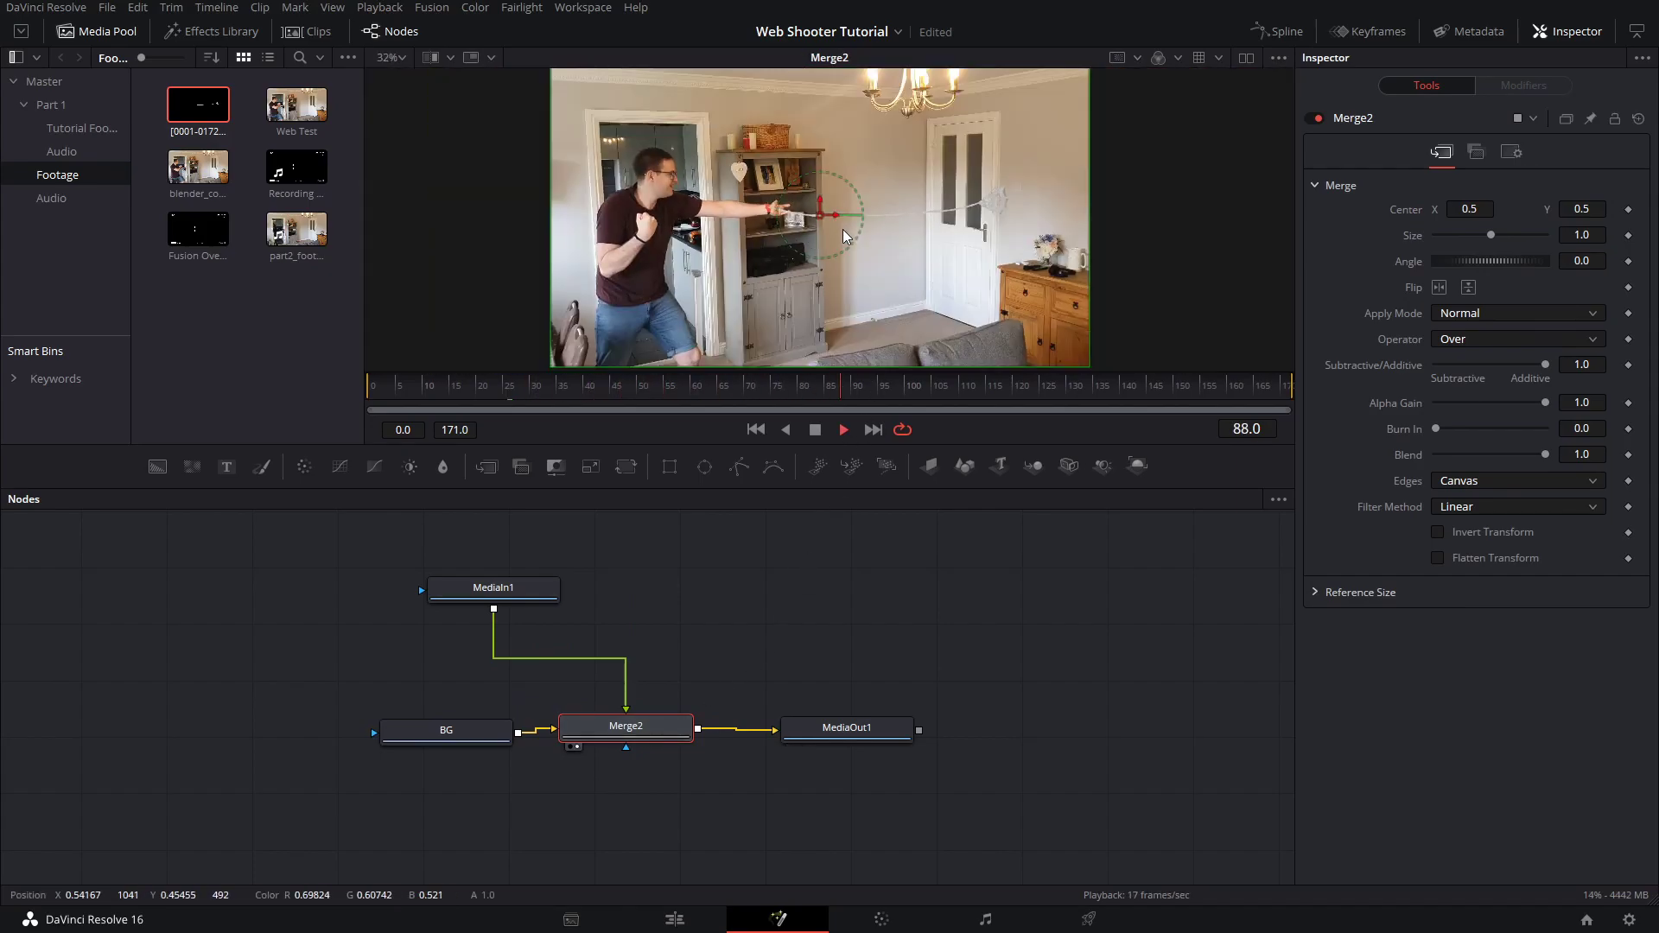
drag(957, 389, 592, 401)
ctrl+scroll(929, 251, up, 5)
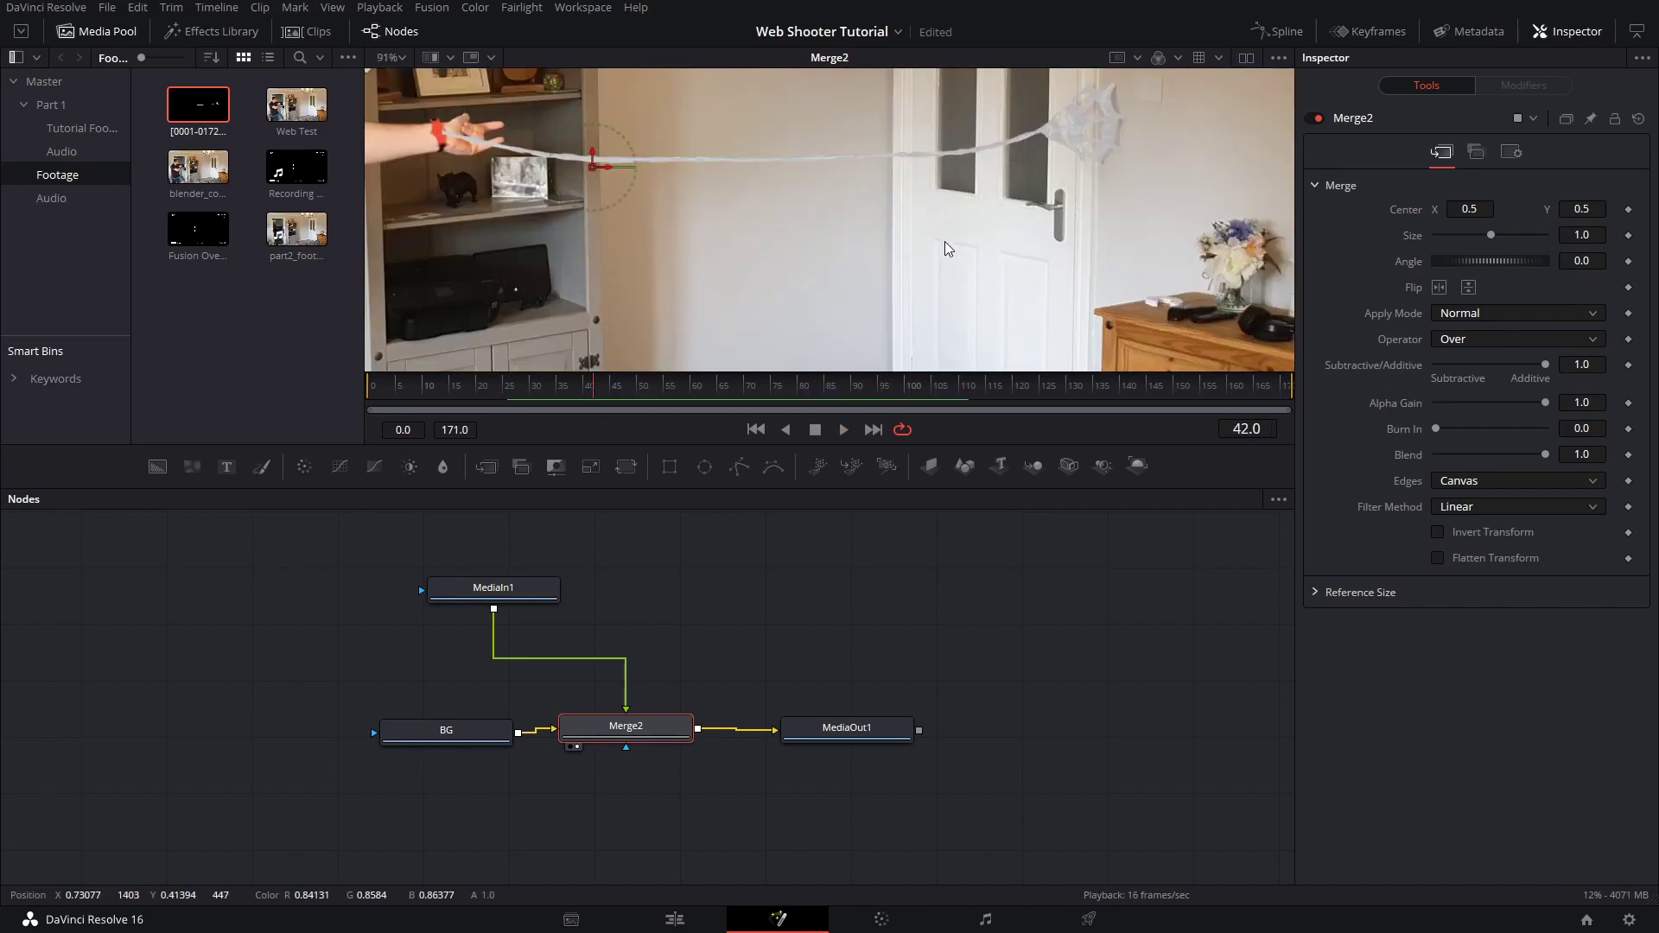
ctrl+scroll(968, 230, down, 2)
Set the apply mode of the Merge2 node to Luminosity
middle_drag(747, 625, 881, 613)
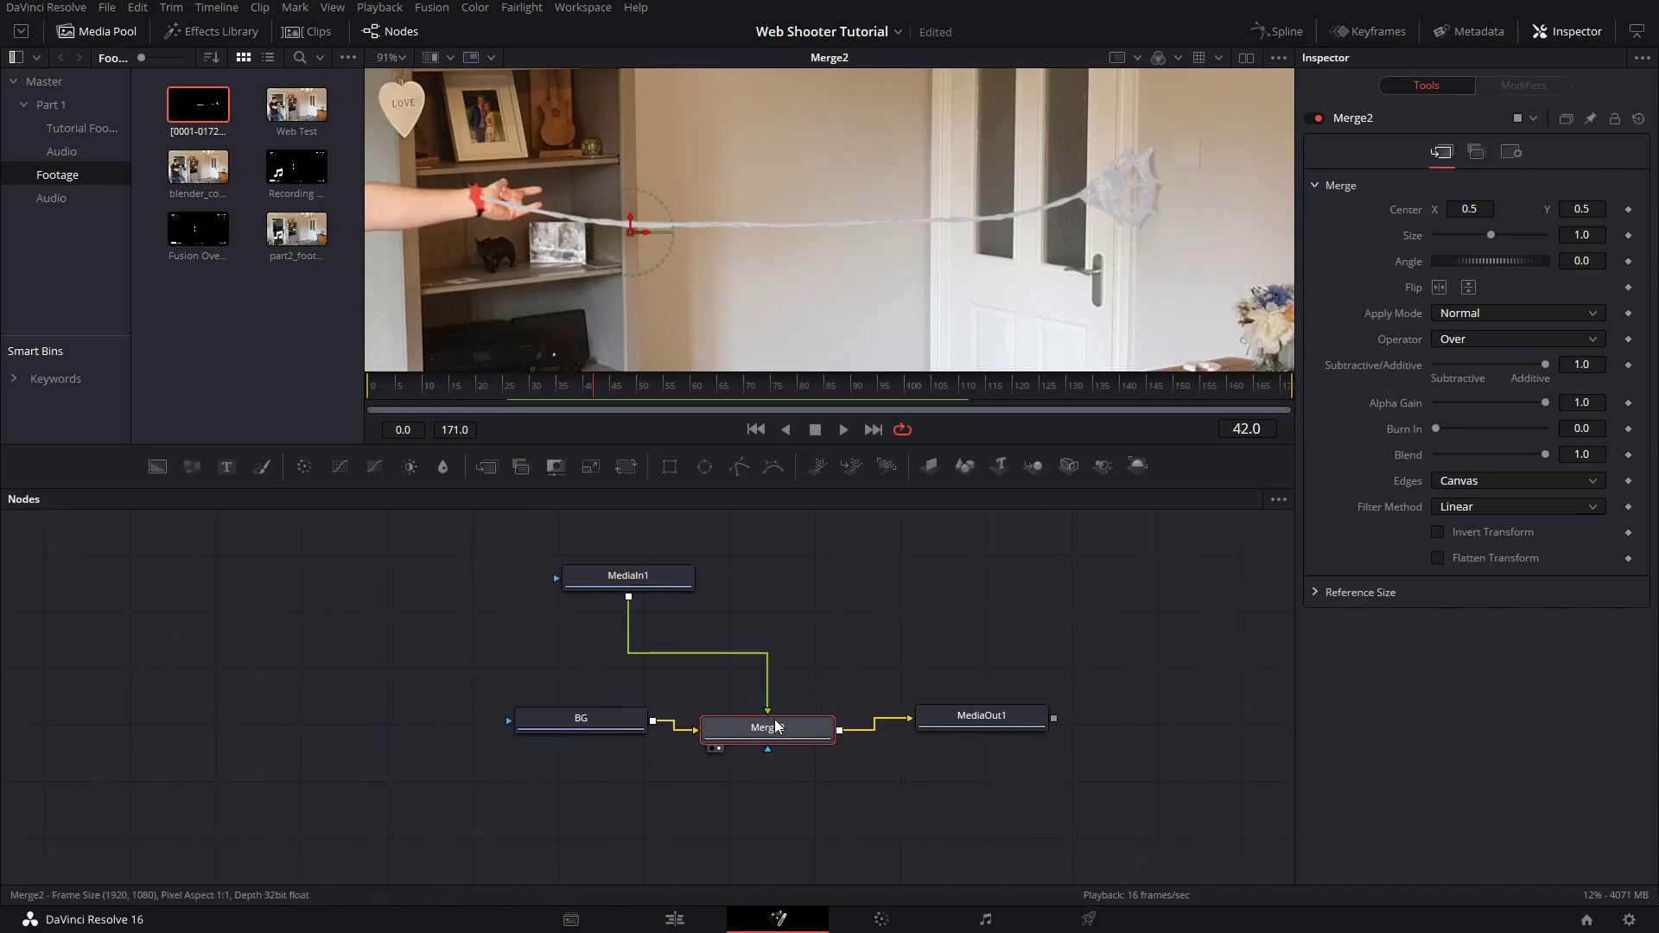
click(1490, 314)
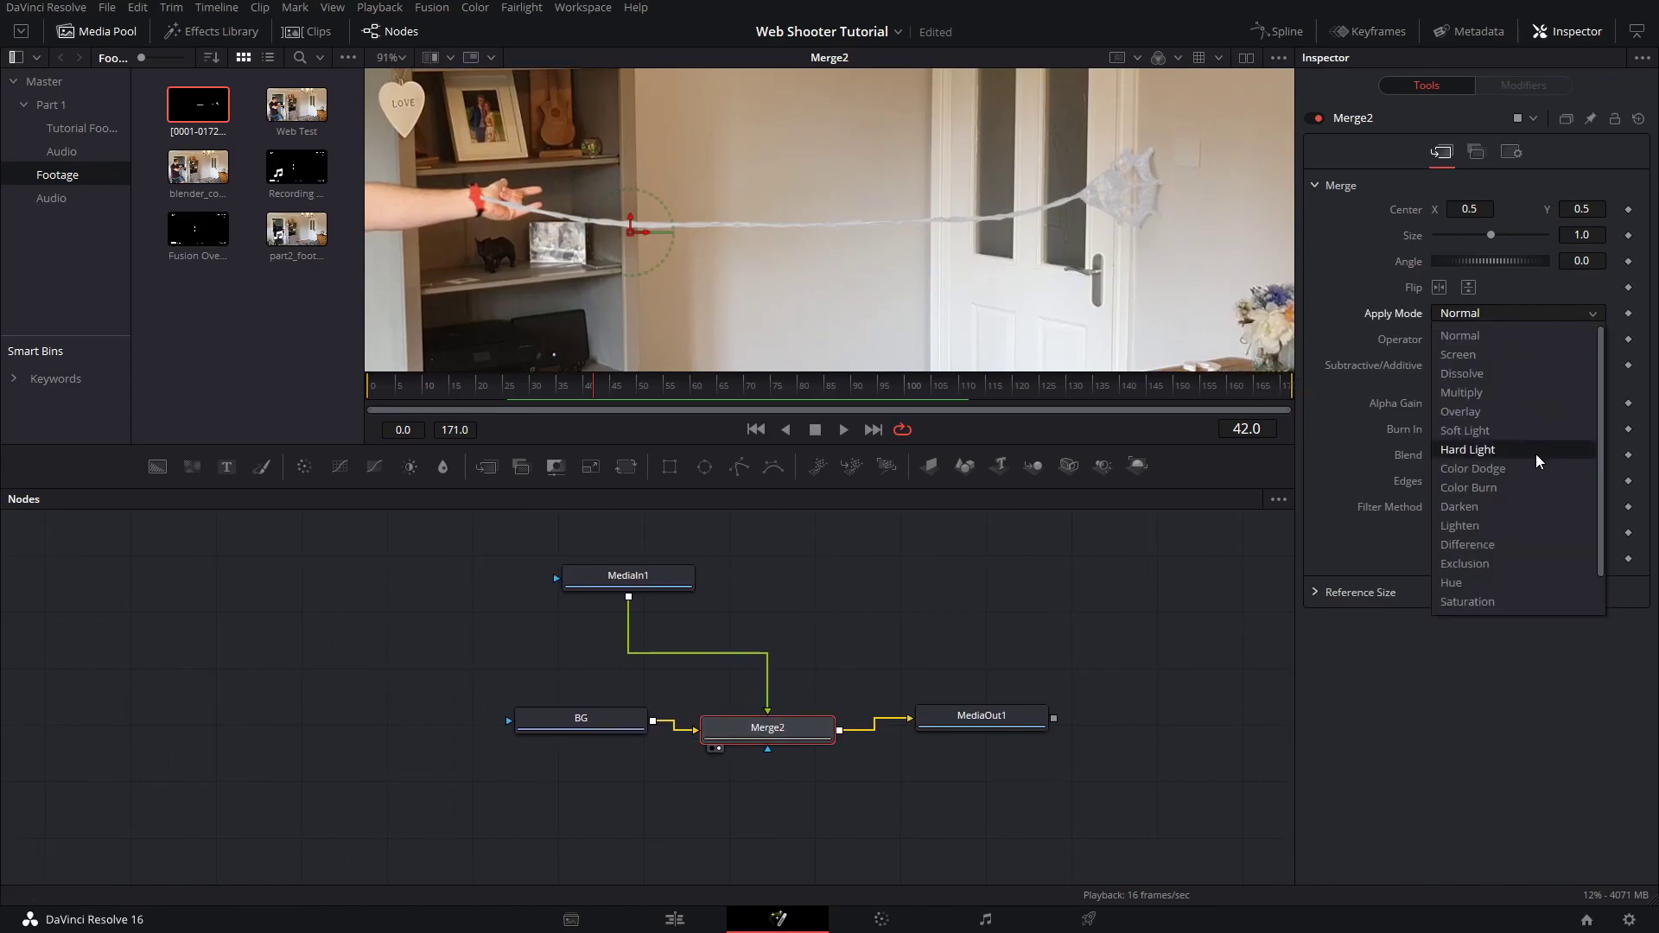
click(1480, 596)
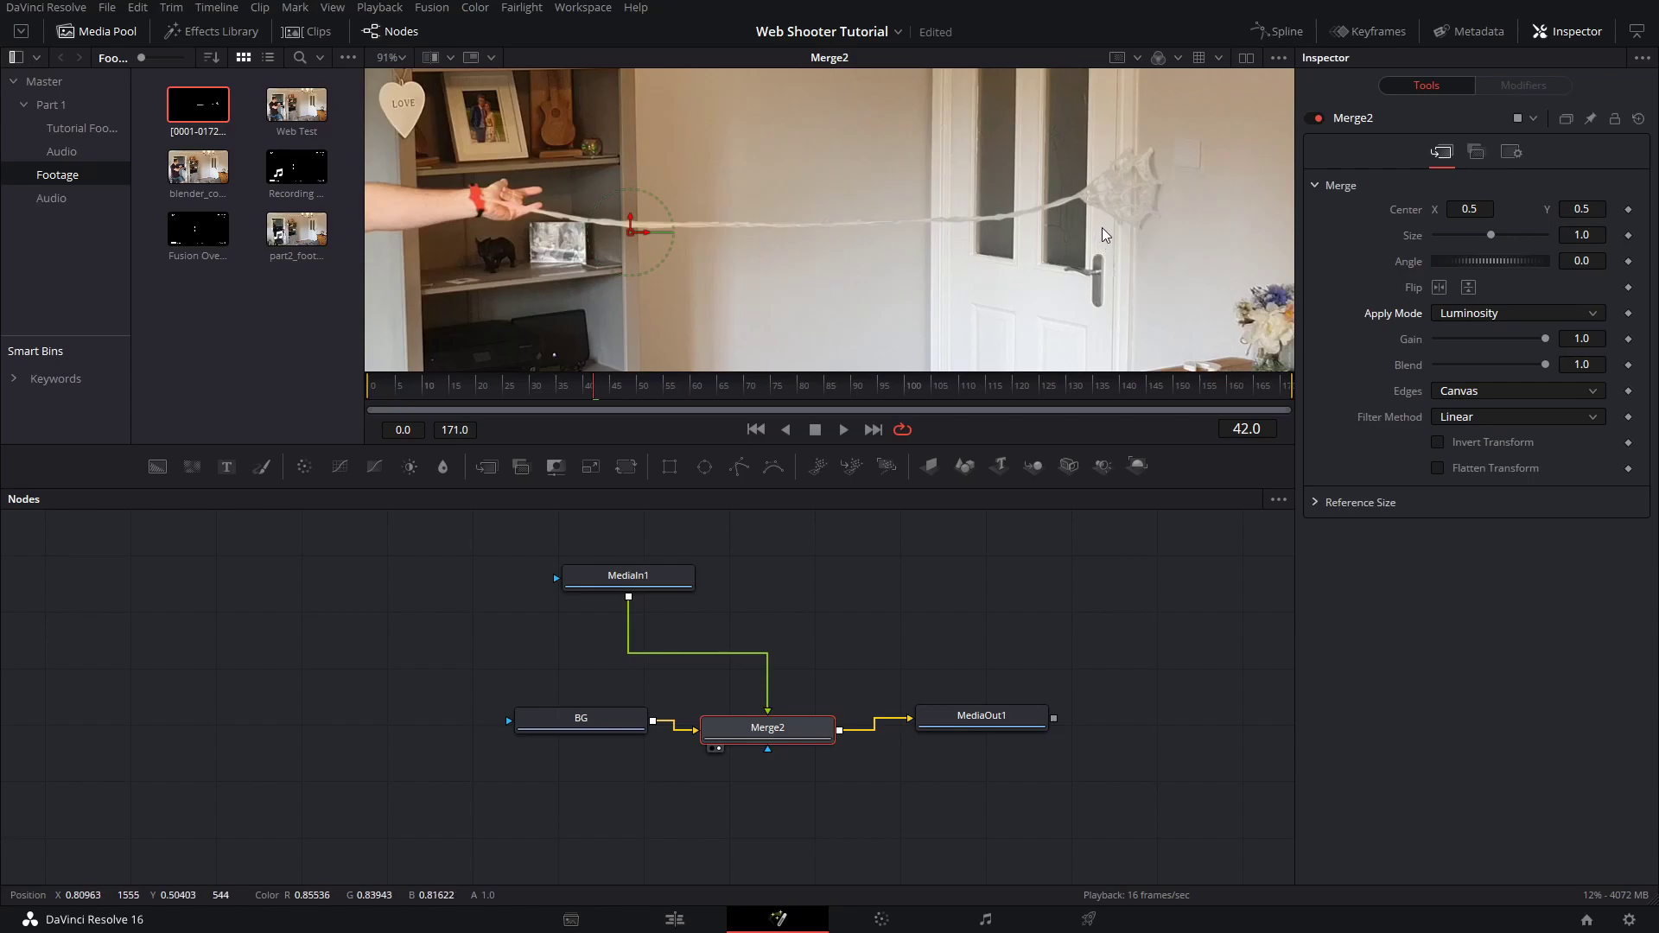
Examine closely how the web strand and its splayed end blend with the door and wall at frame 42
middle_drag(1222, 157, 1147, 186)
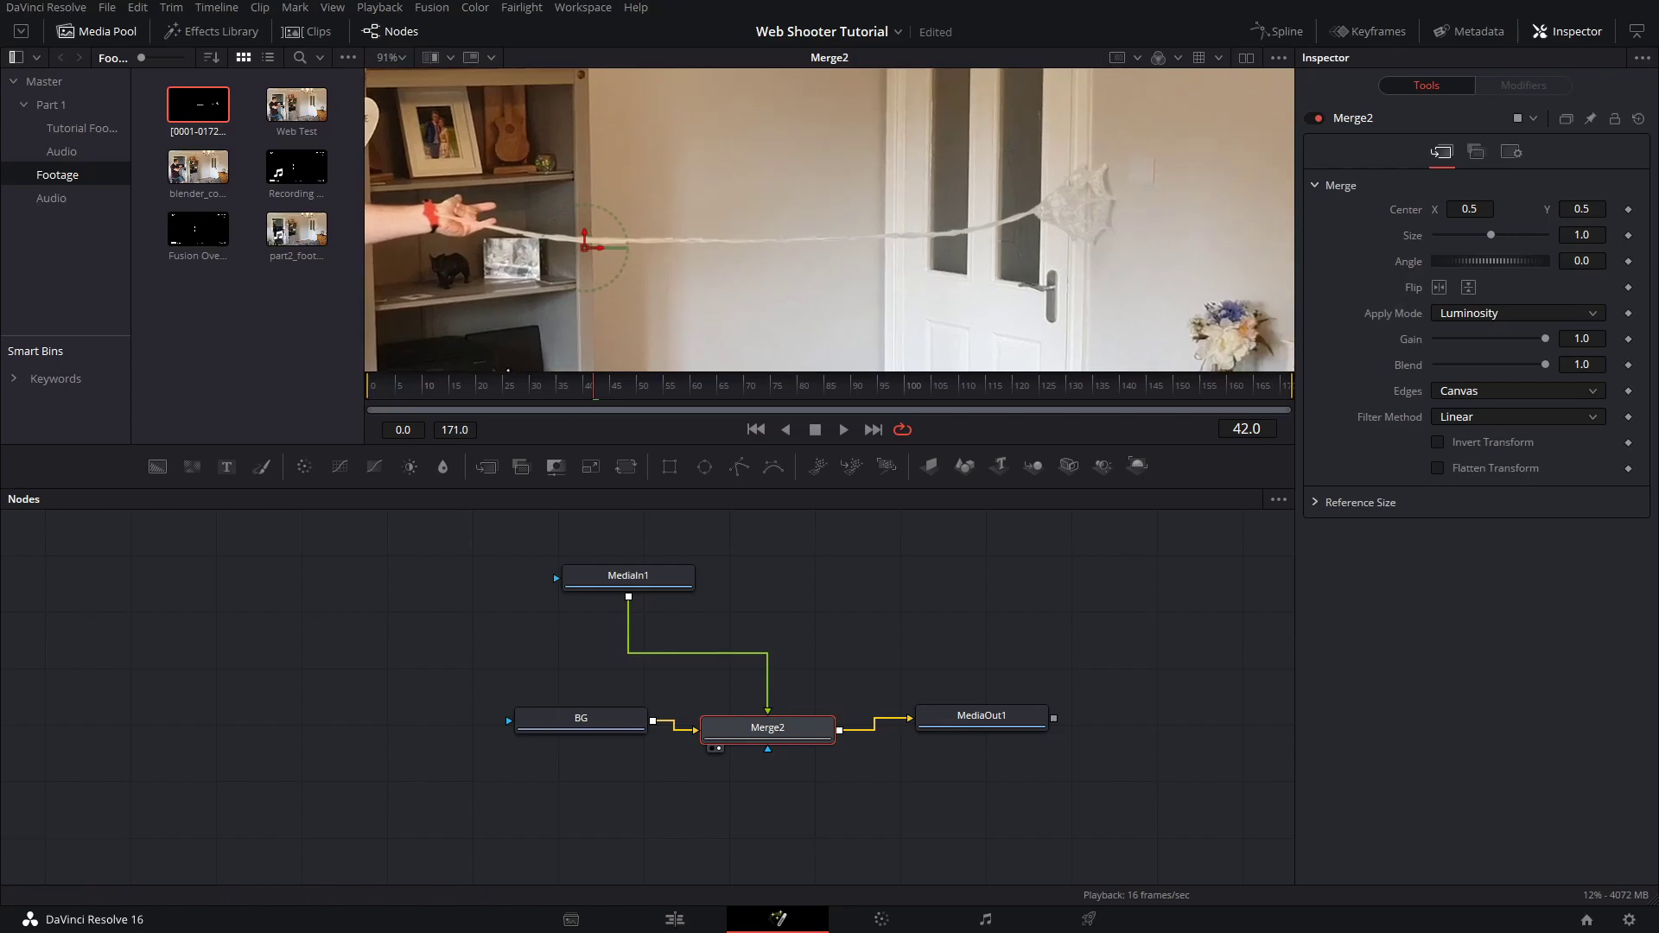
ctrl+scroll(1144, 244, up, 6)
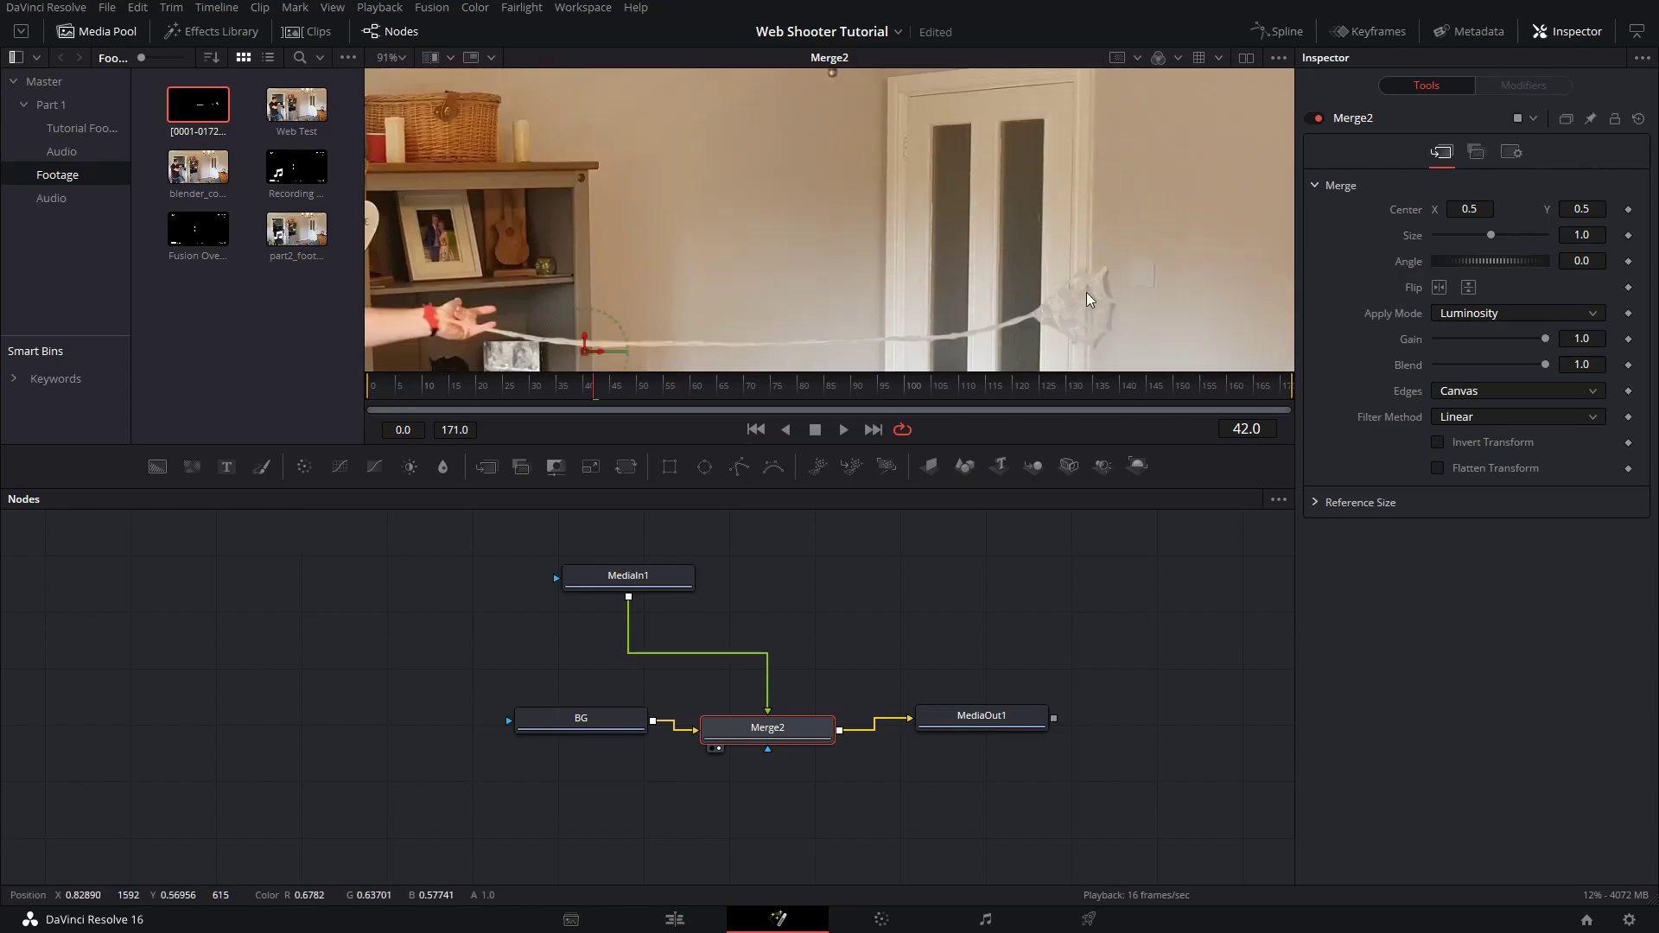
middle_drag(1108, 334, 1132, 192)
middle_drag(1044, 296, 1285, 236)
ctrl+scroll(778, 279, up, 2)
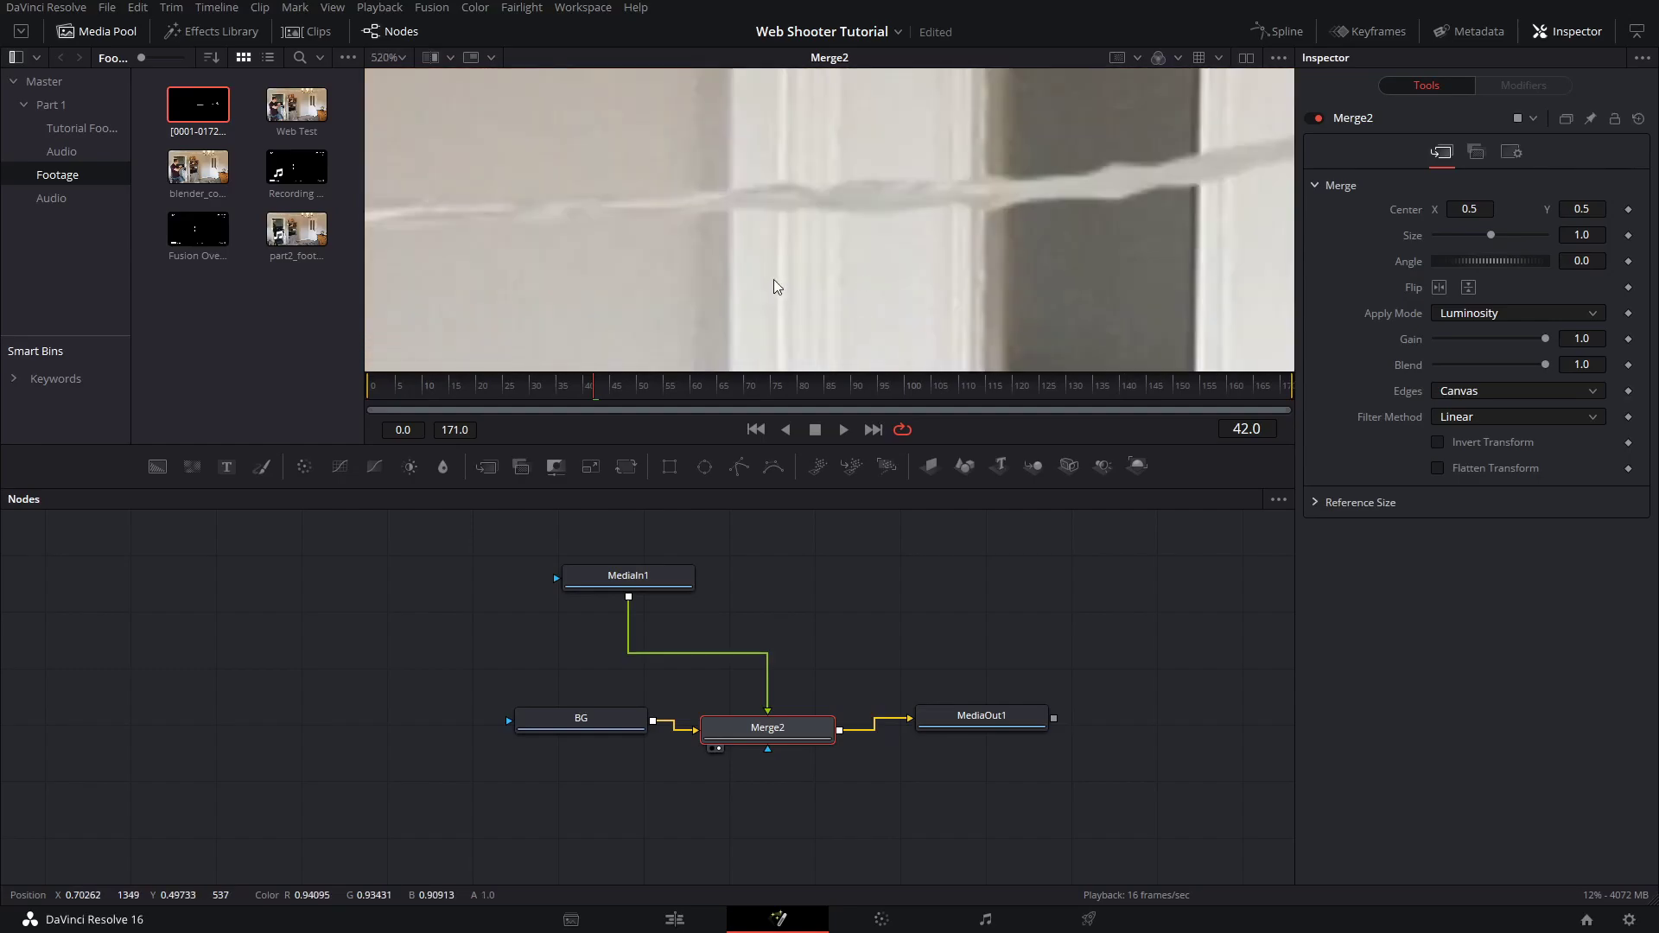
middle_drag(1242, 142, 456, 300)
middle_drag(842, 225, 554, 356)
ctrl+scroll(994, 118, down, 2)
middle_drag(994, 118, 1121, 76)
Add a Blur node after MediaIn1 and set its blur size to 0.4
drag(680, 584, 684, 550)
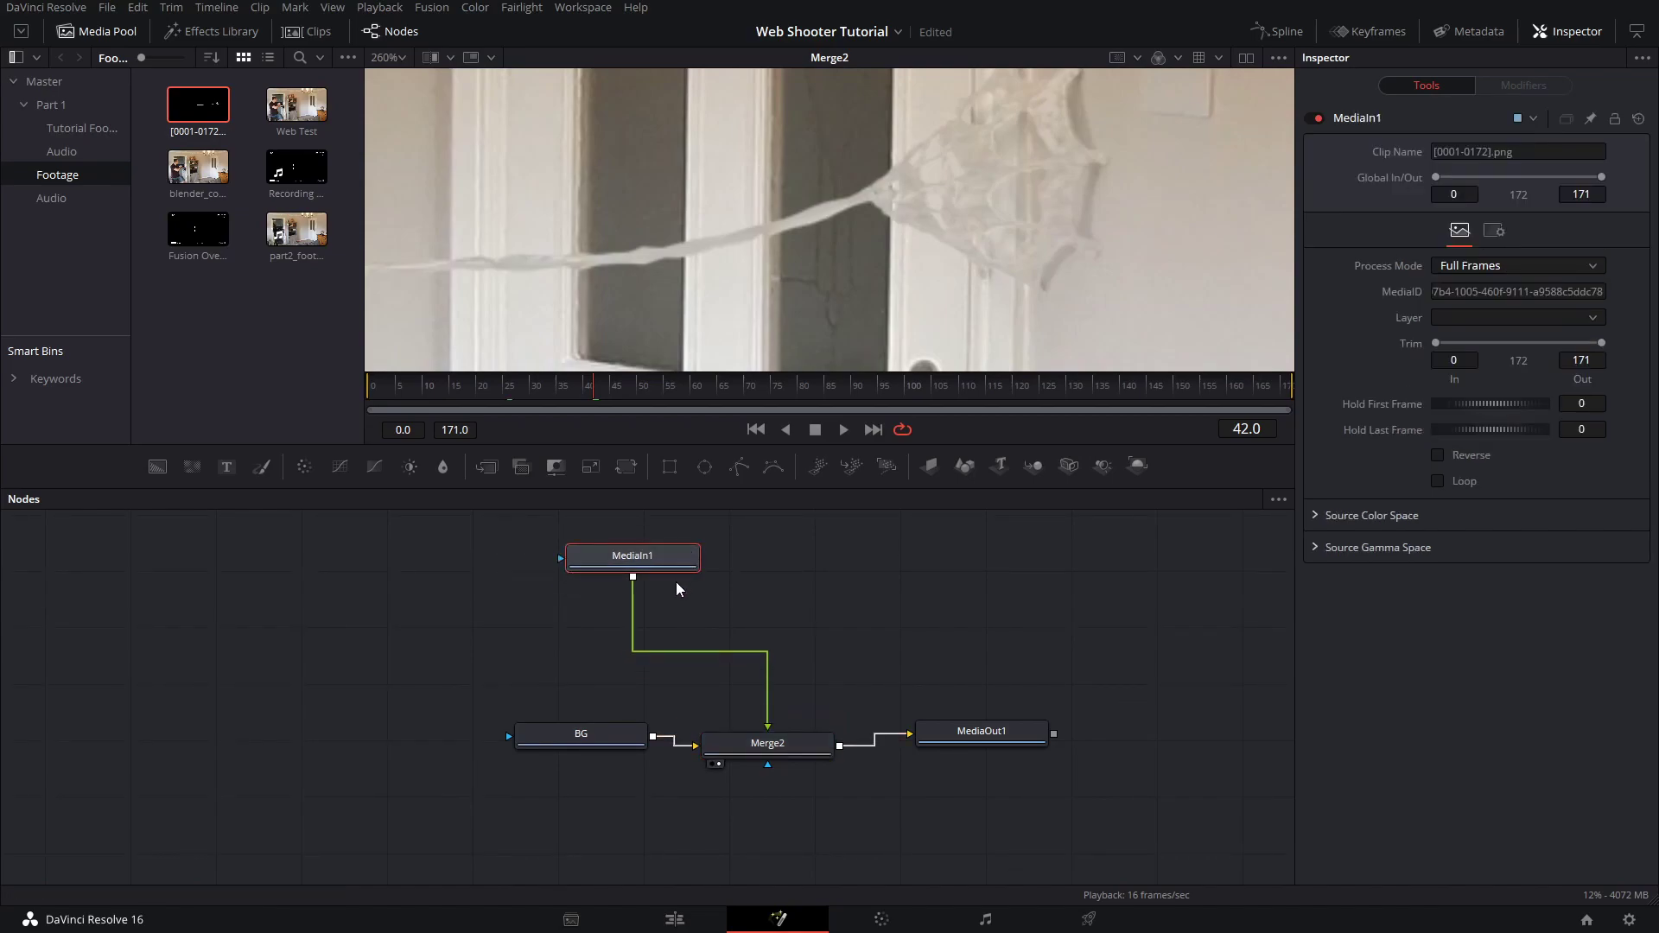
key(shift+space)
text(blur)
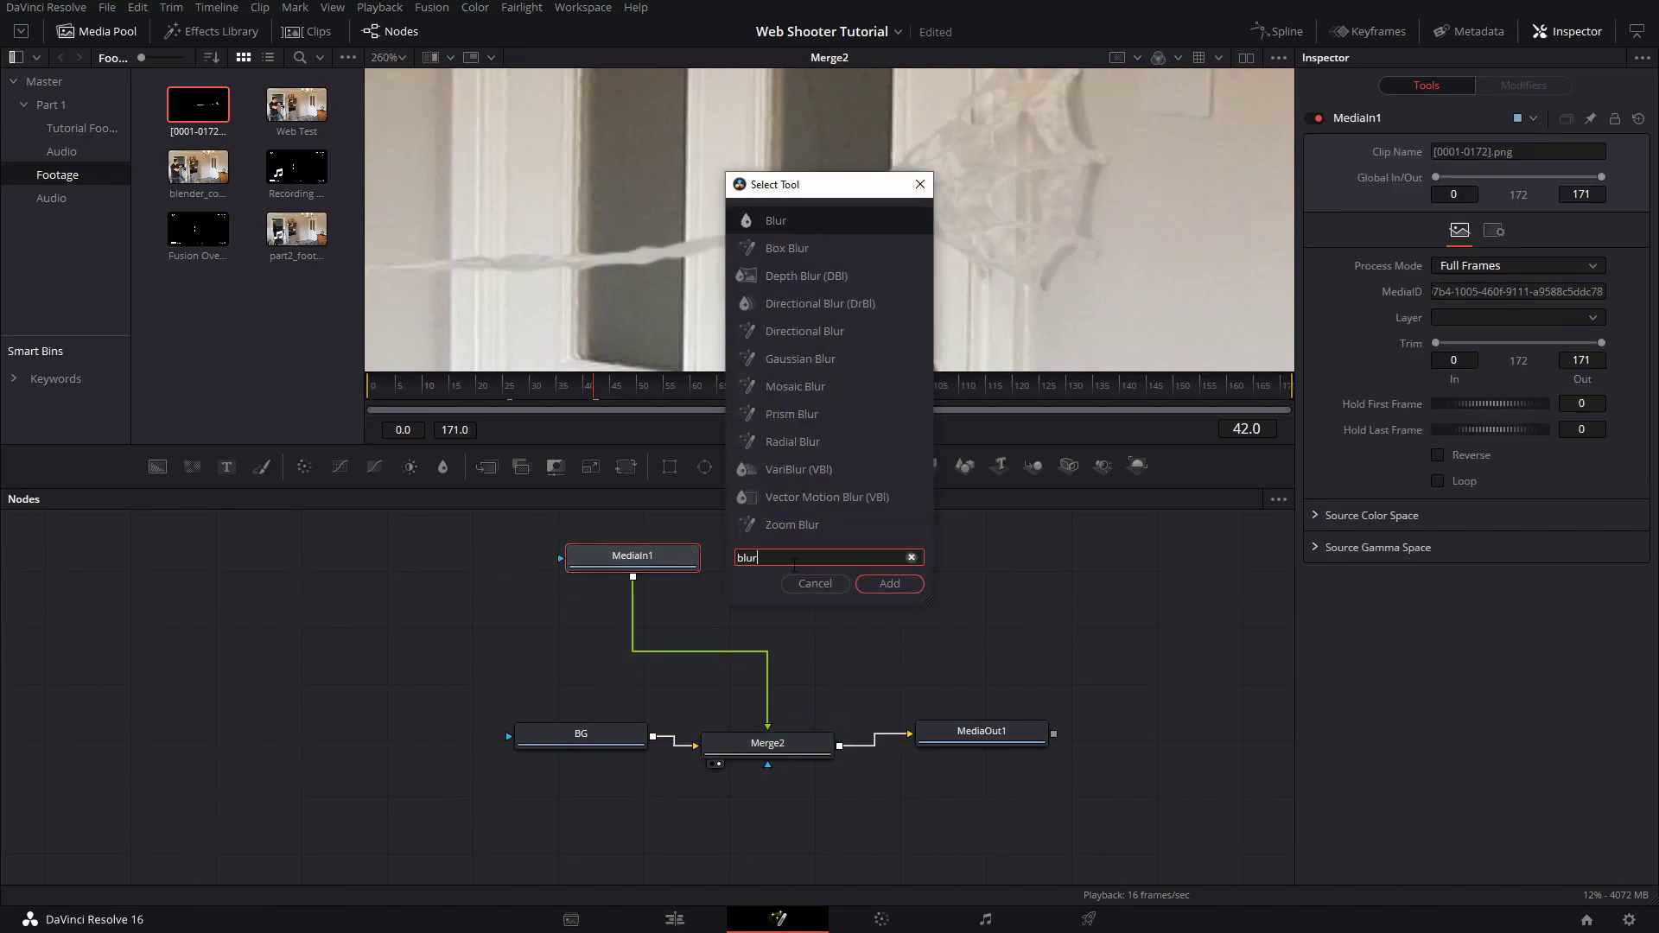
key(Return)
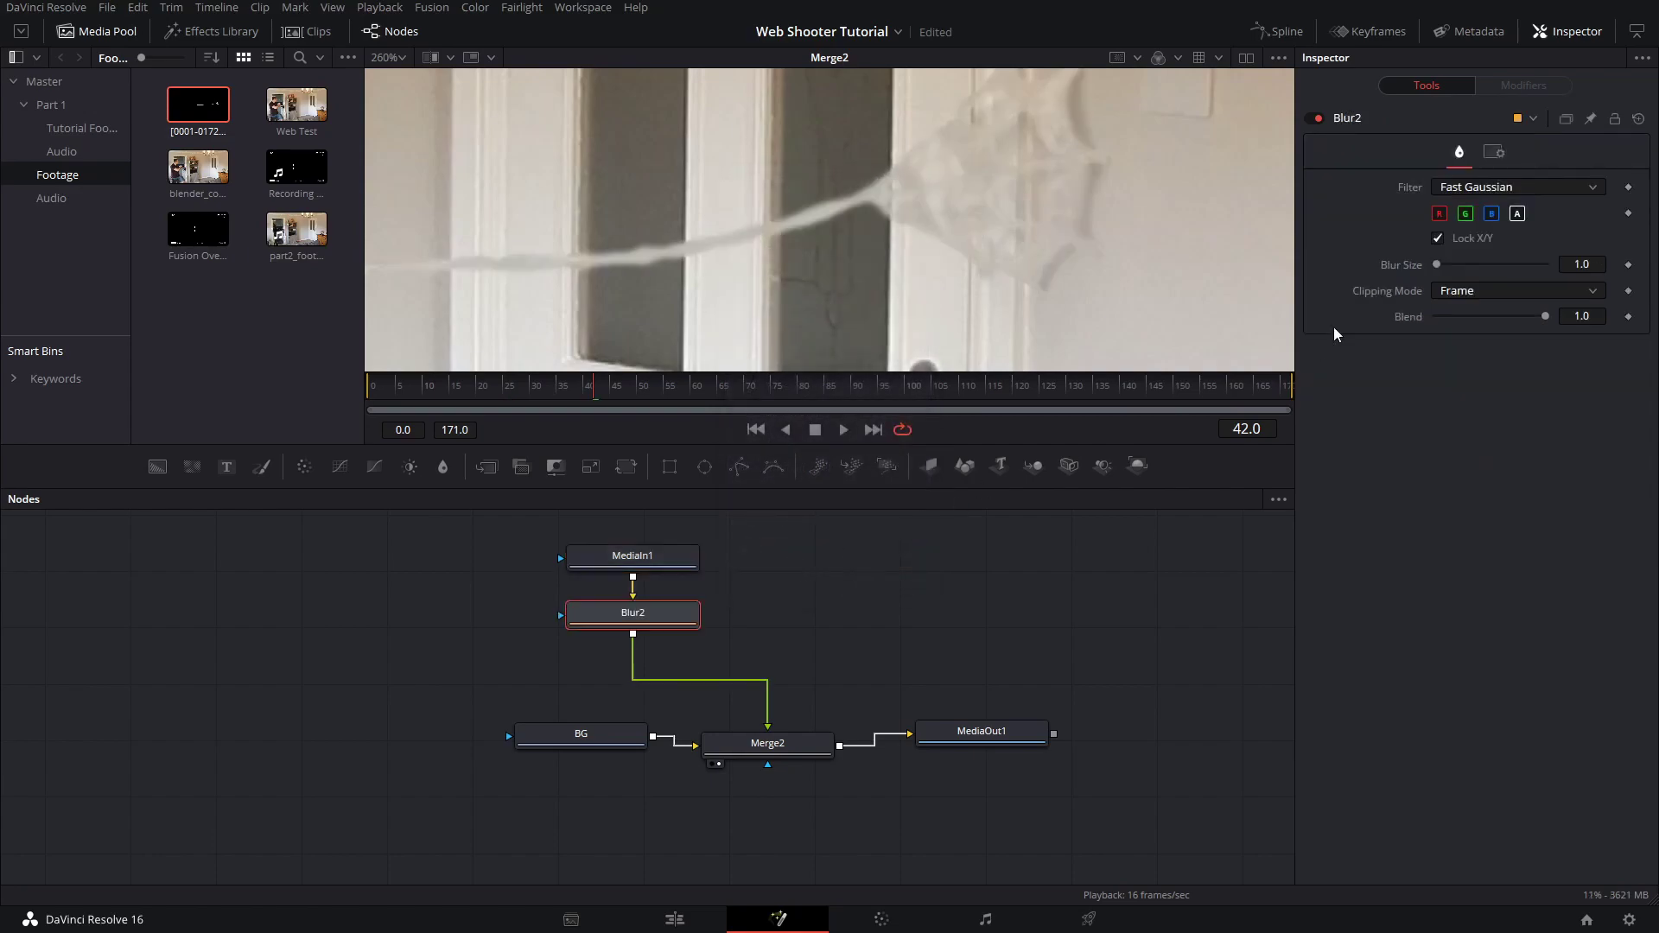
drag(1437, 264, 1434, 264)
click(1596, 263)
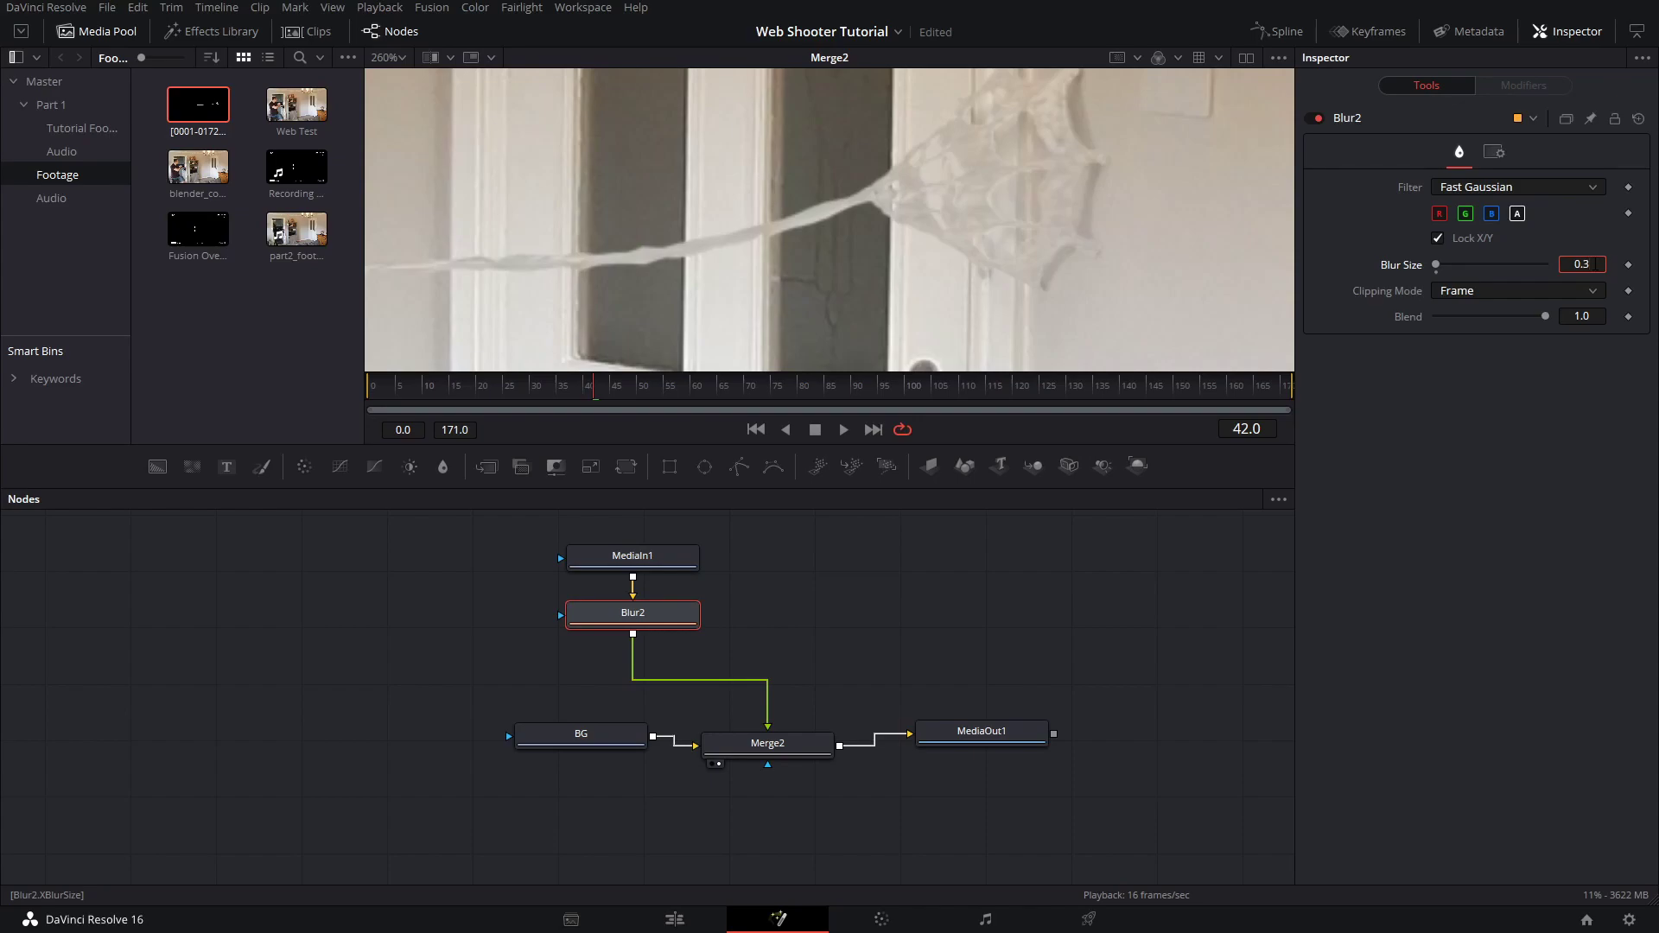
key(Return)
click(901, 638)
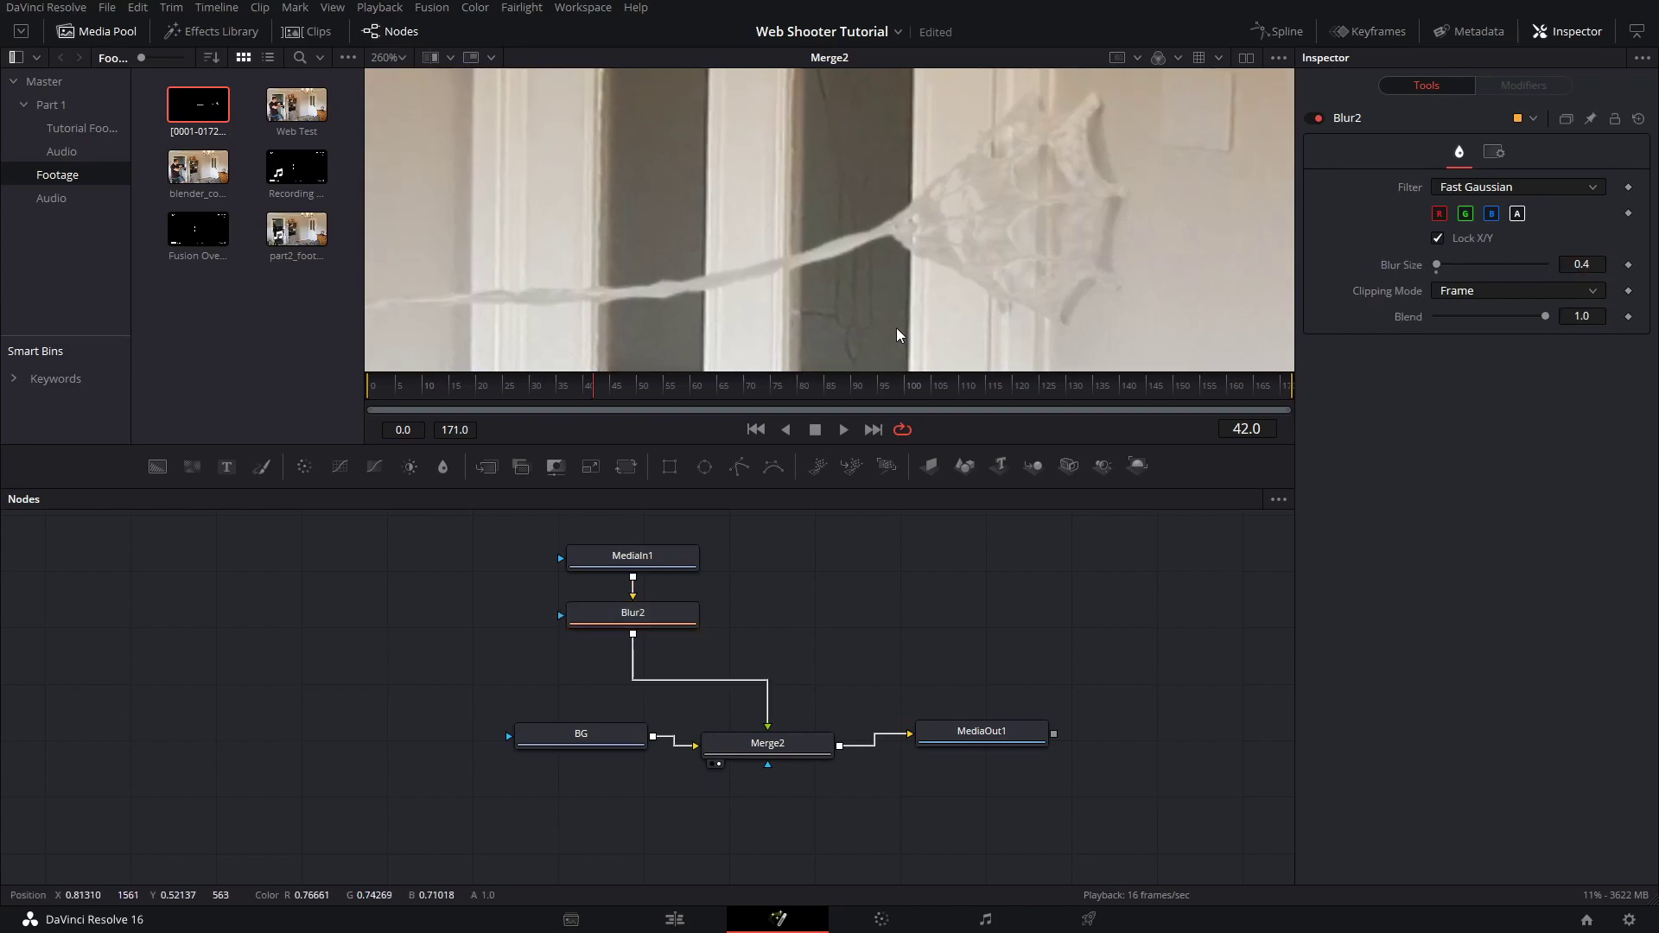
Add a Grain node after the blur and set its power to 1.1
click(666, 618)
key(shift+space)
text(blur)
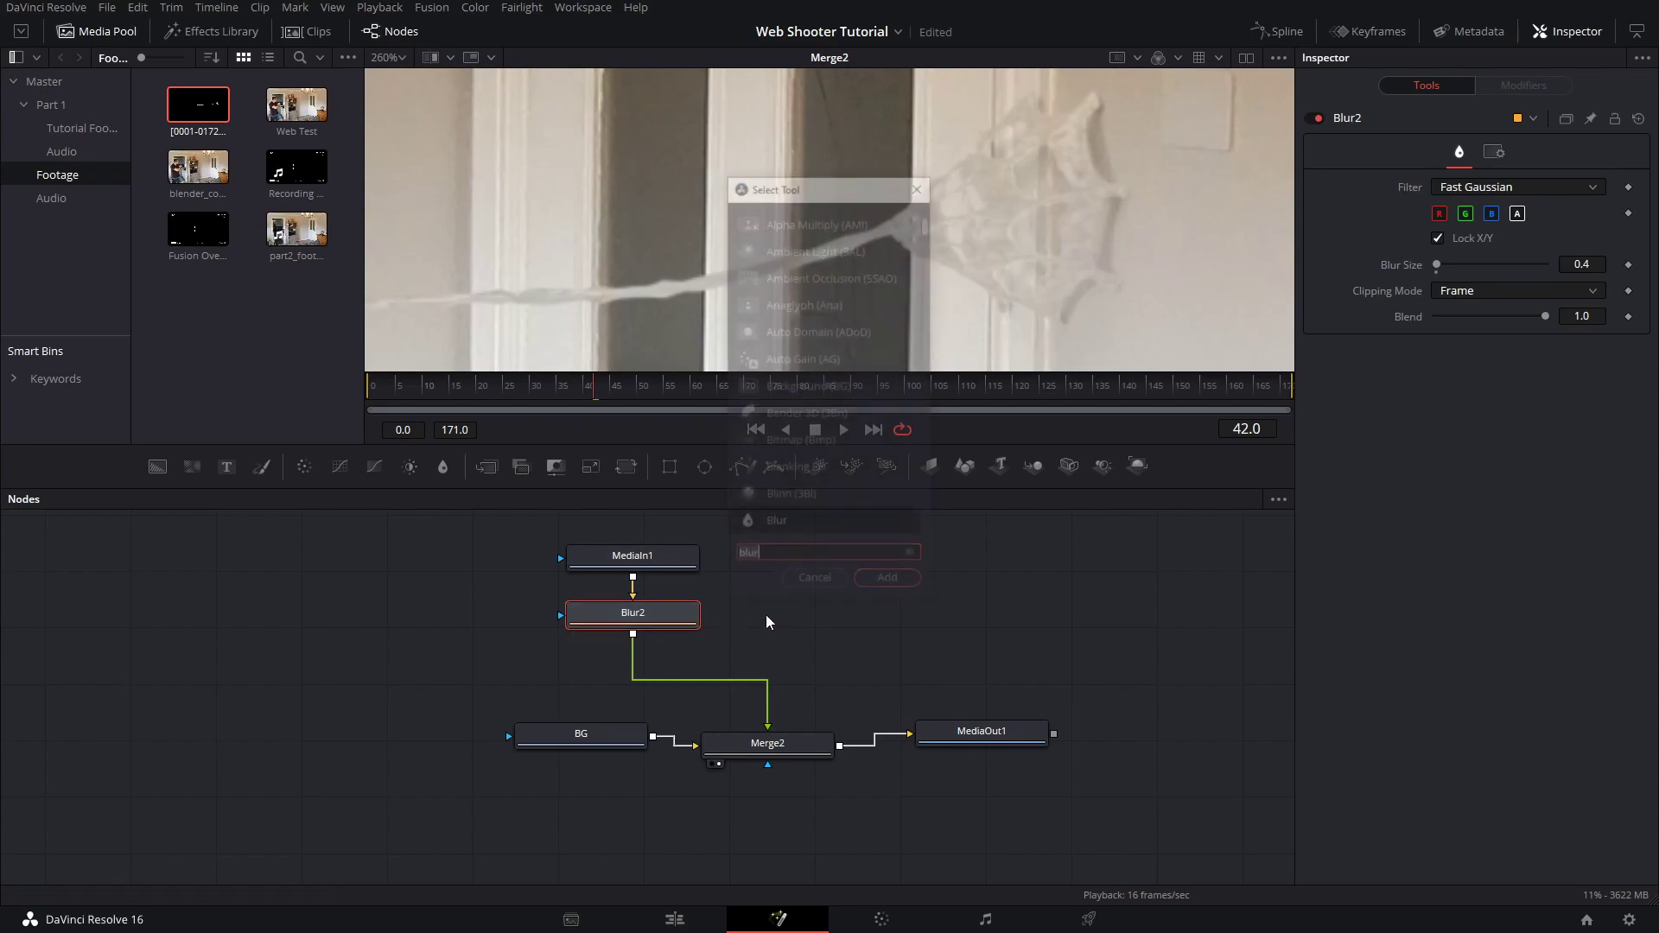
key(BackSpace)
key(BackSpace)
key(BackSpace)
key(BackSpace)
text(grain)
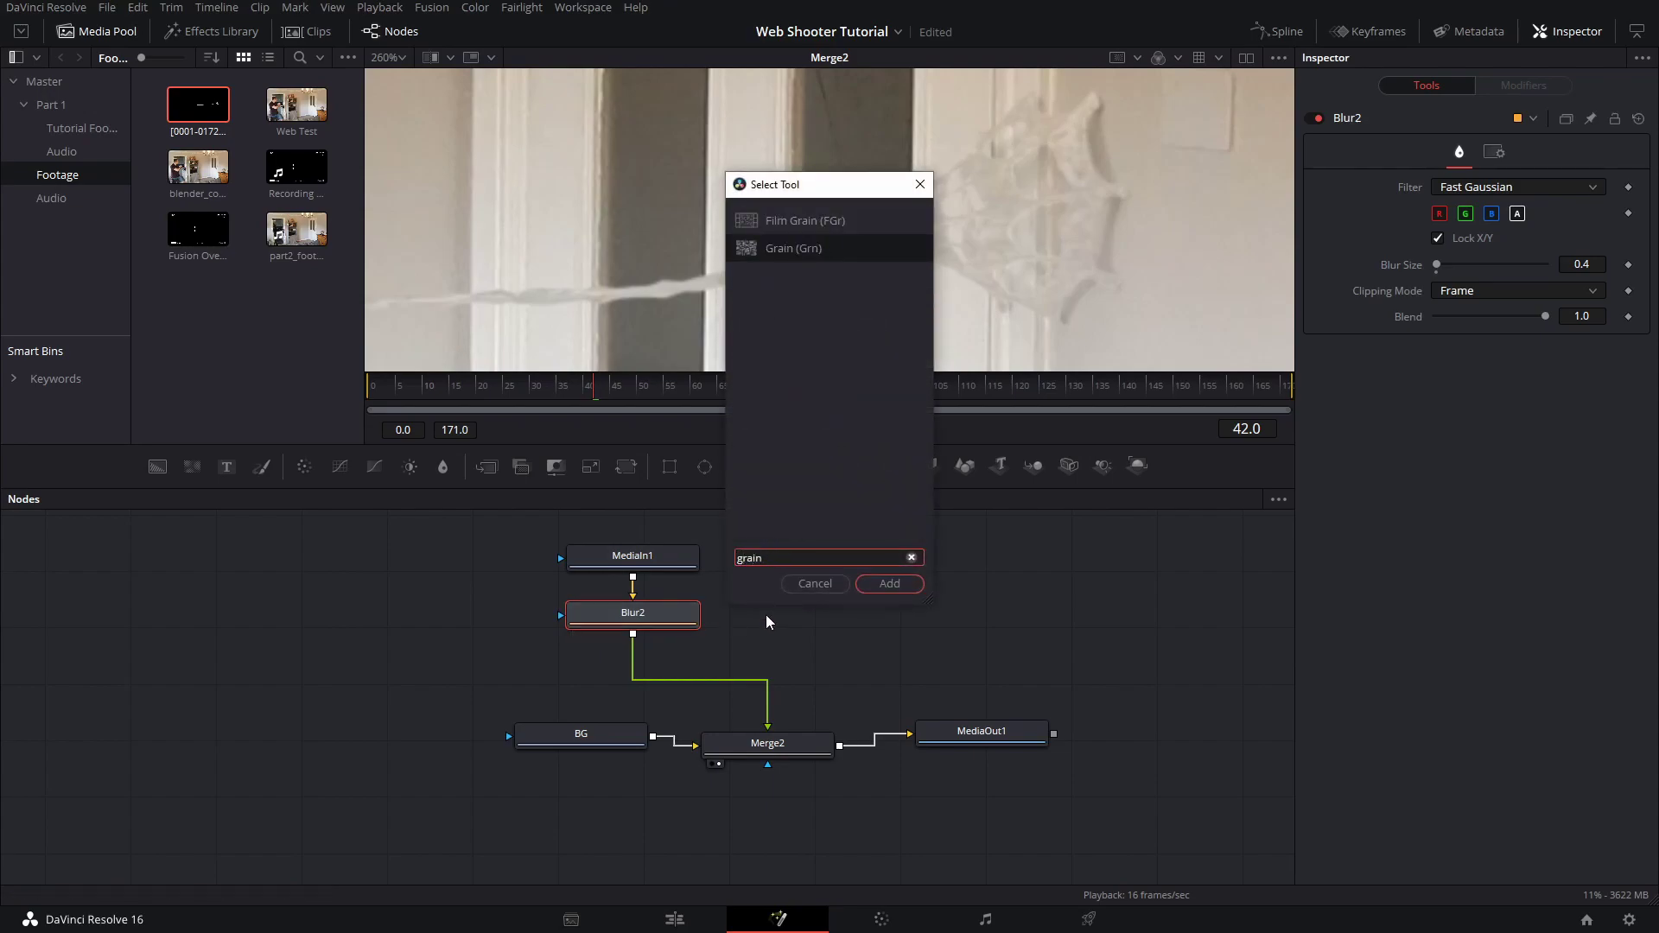
key(Return)
drag(1469, 187, 1439, 195)
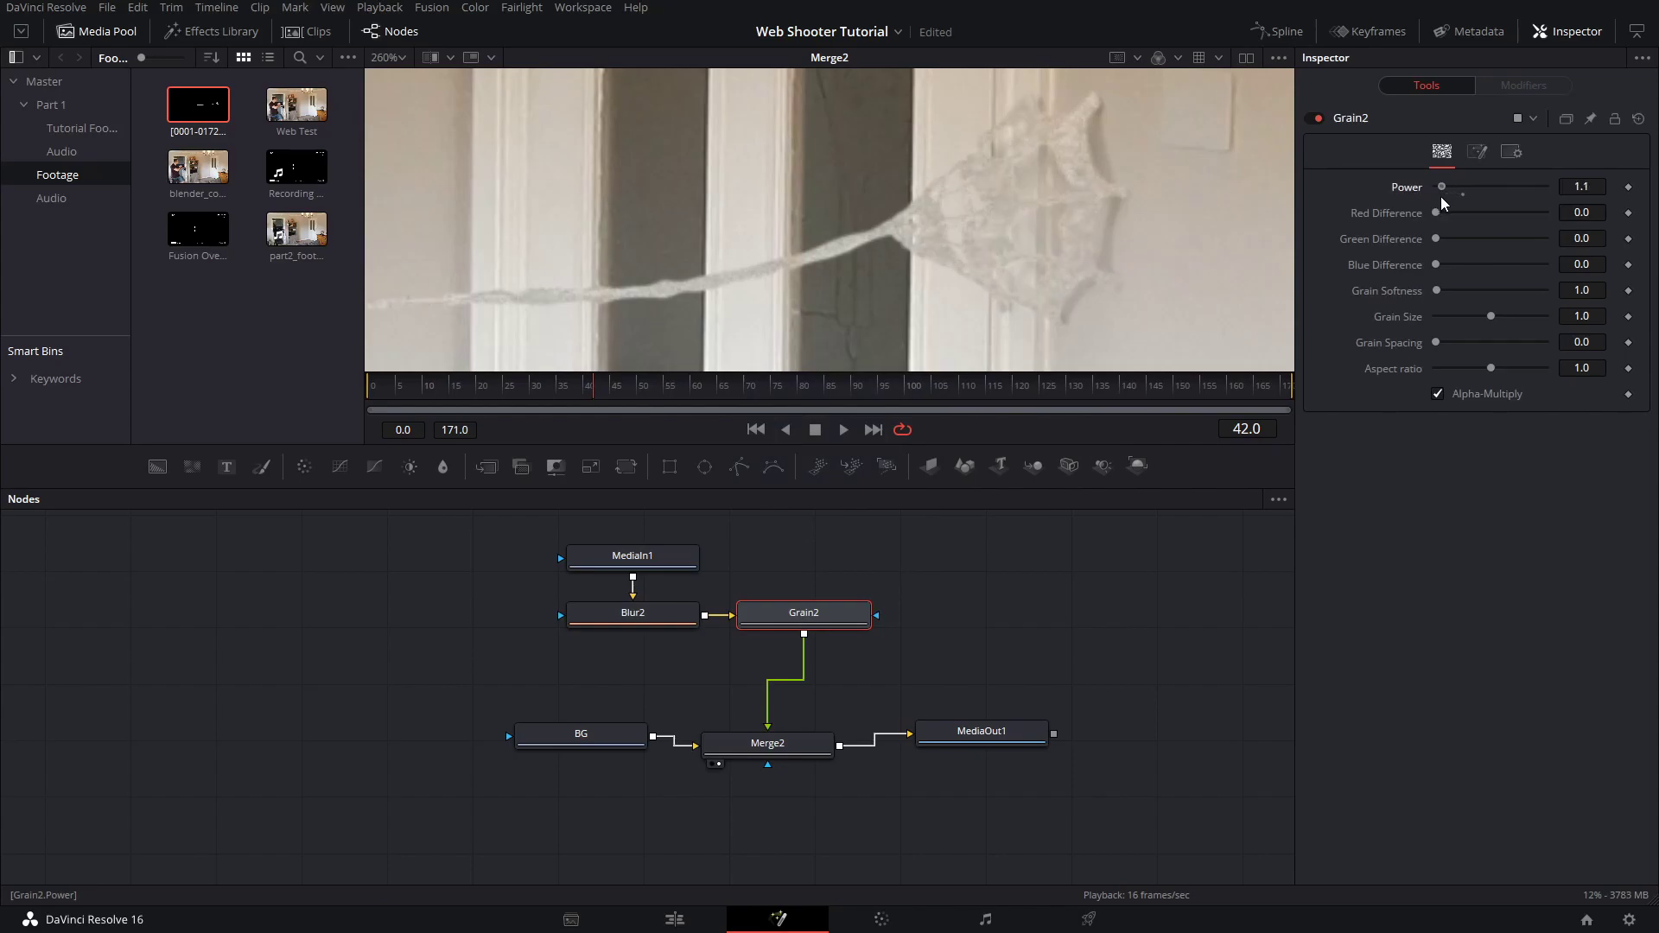
Play the composite to check the grain, and inspect the web from the hand to the door at frames 61 and 23
key(space)
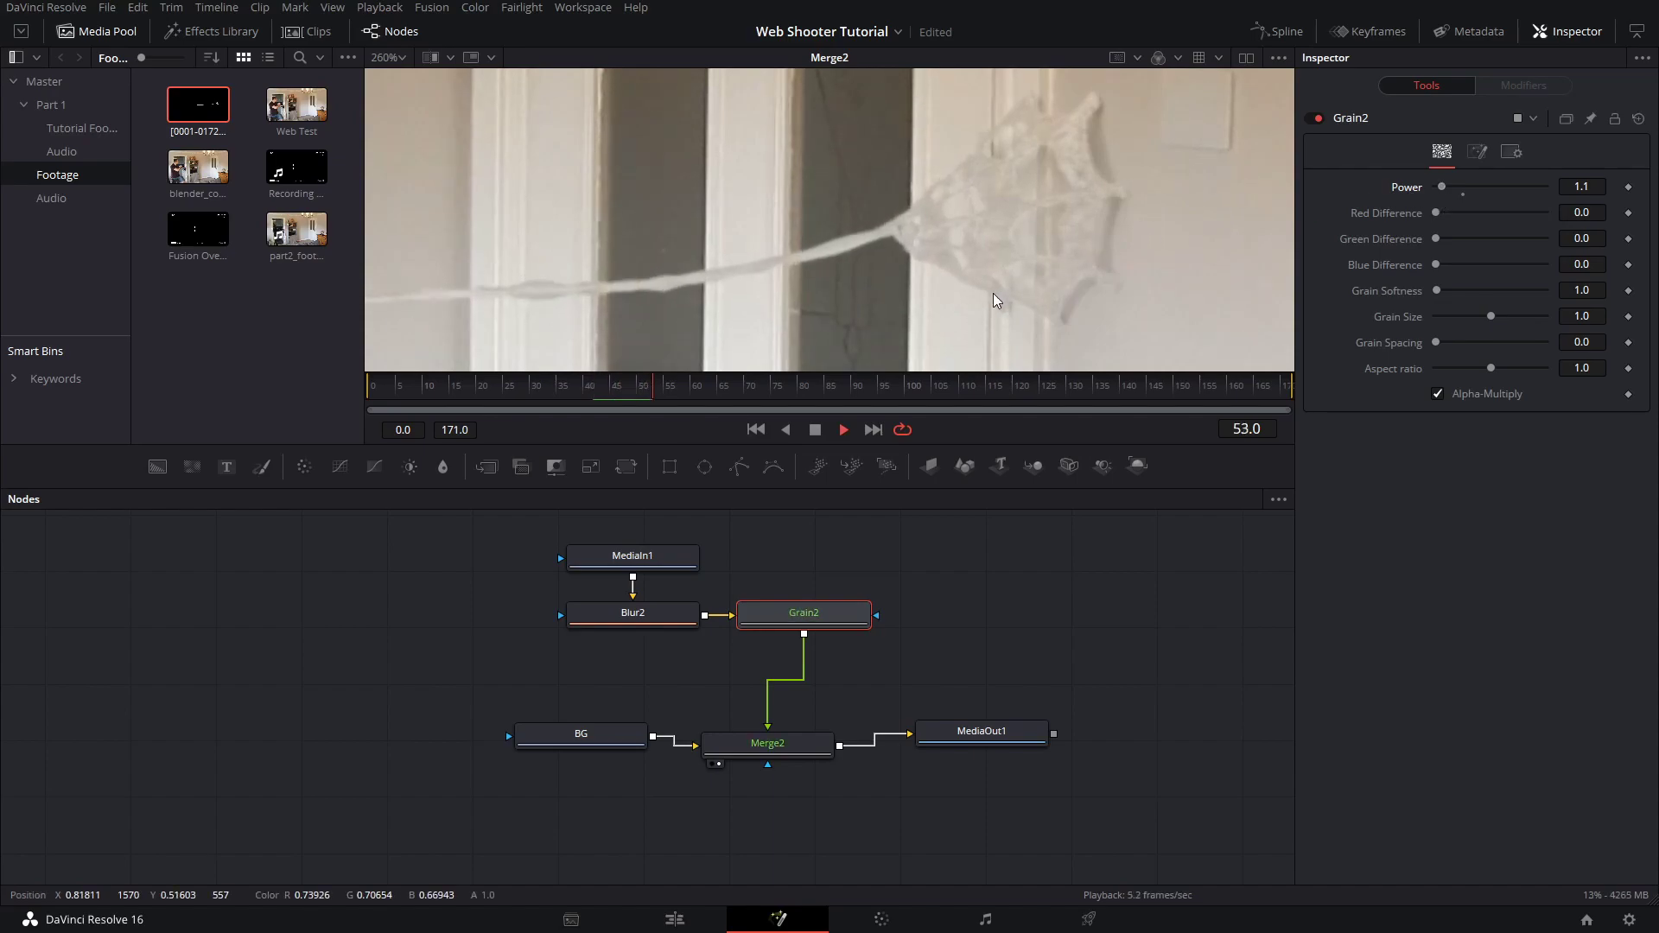
key(space)
scroll(764, 214, down, 3)
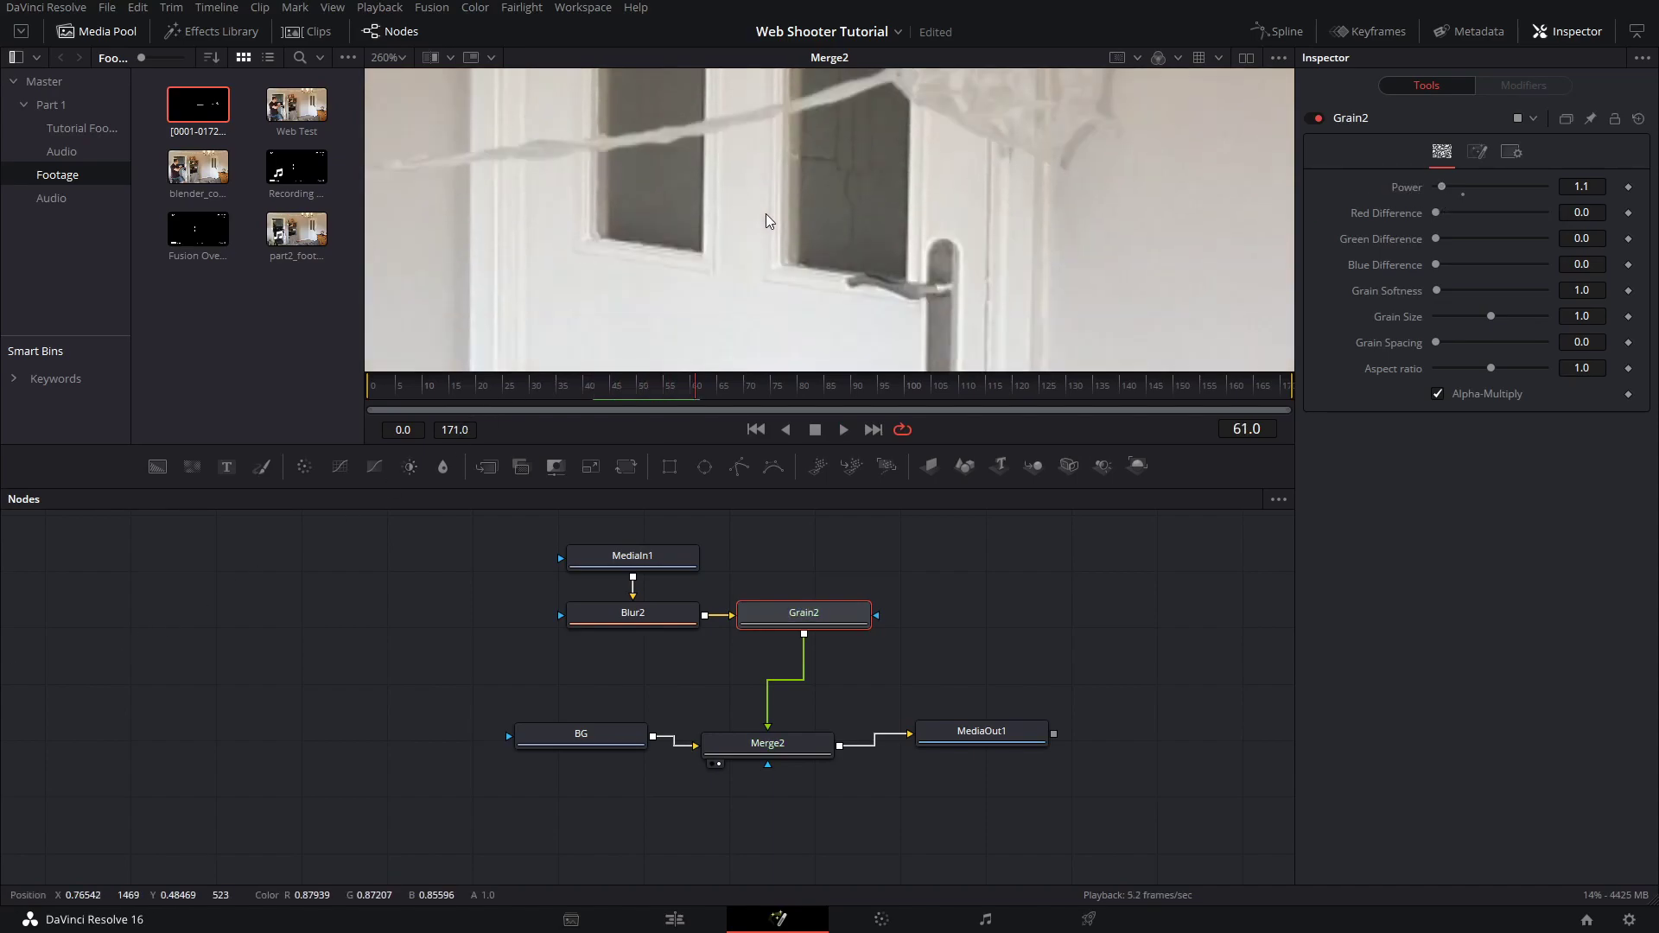
ctrl+scroll(765, 214, down, 3)
middle_drag(785, 220, 1106, 216)
middle_drag(724, 213, 852, 271)
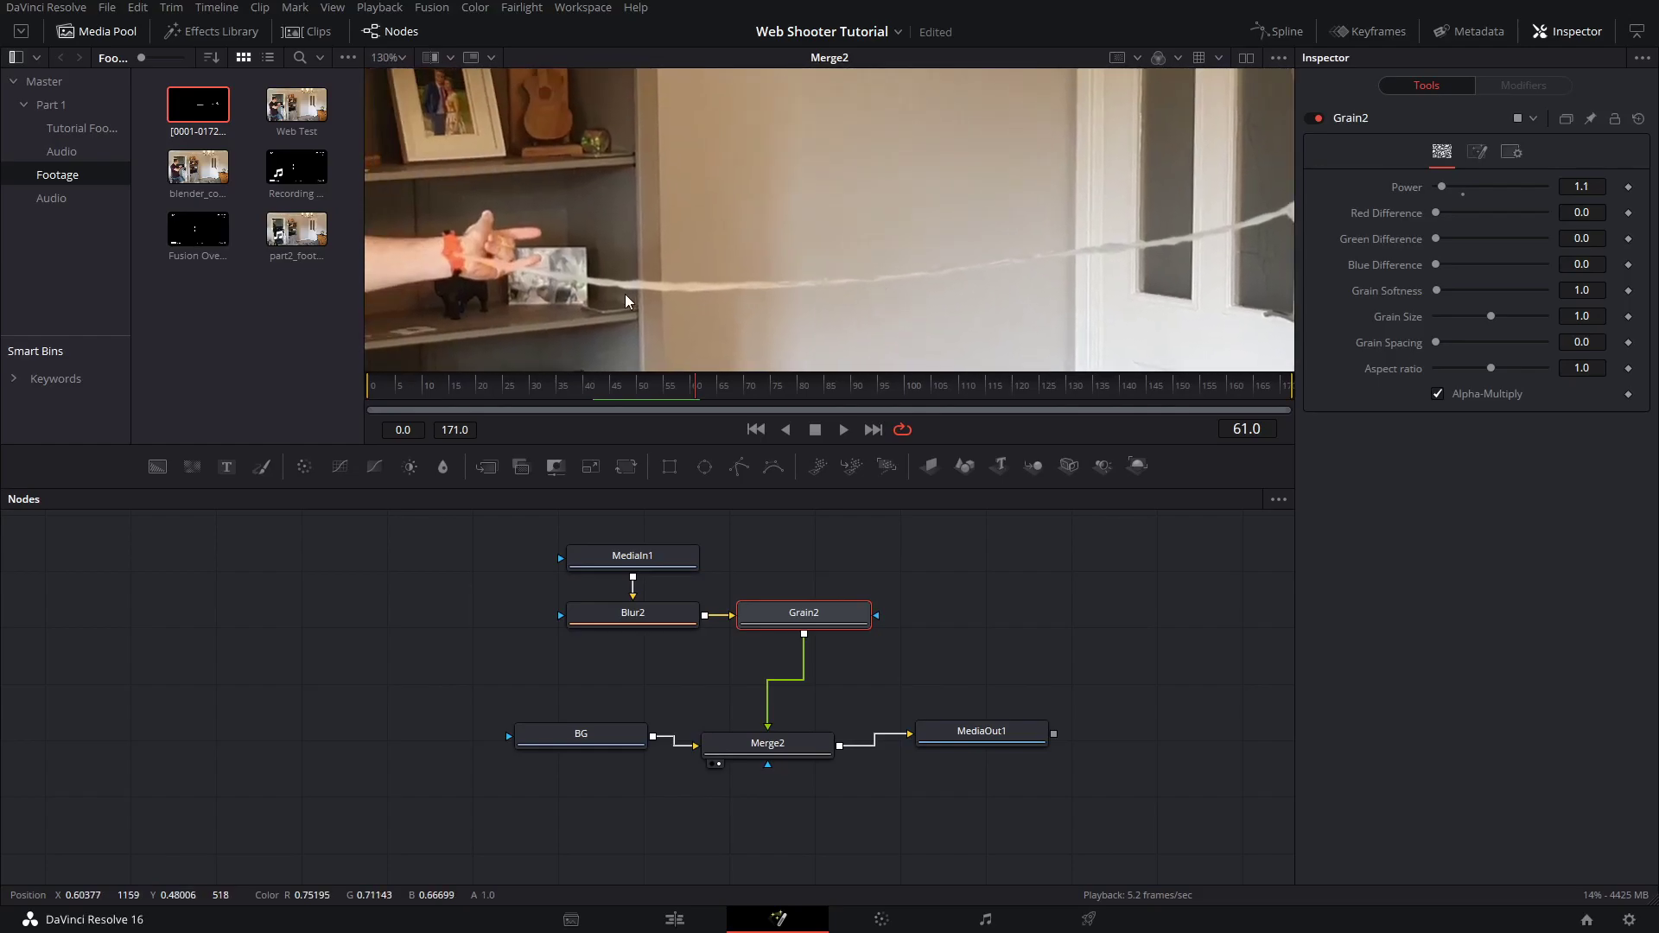
middle_drag(590, 278, 785, 278)
click(659, 386)
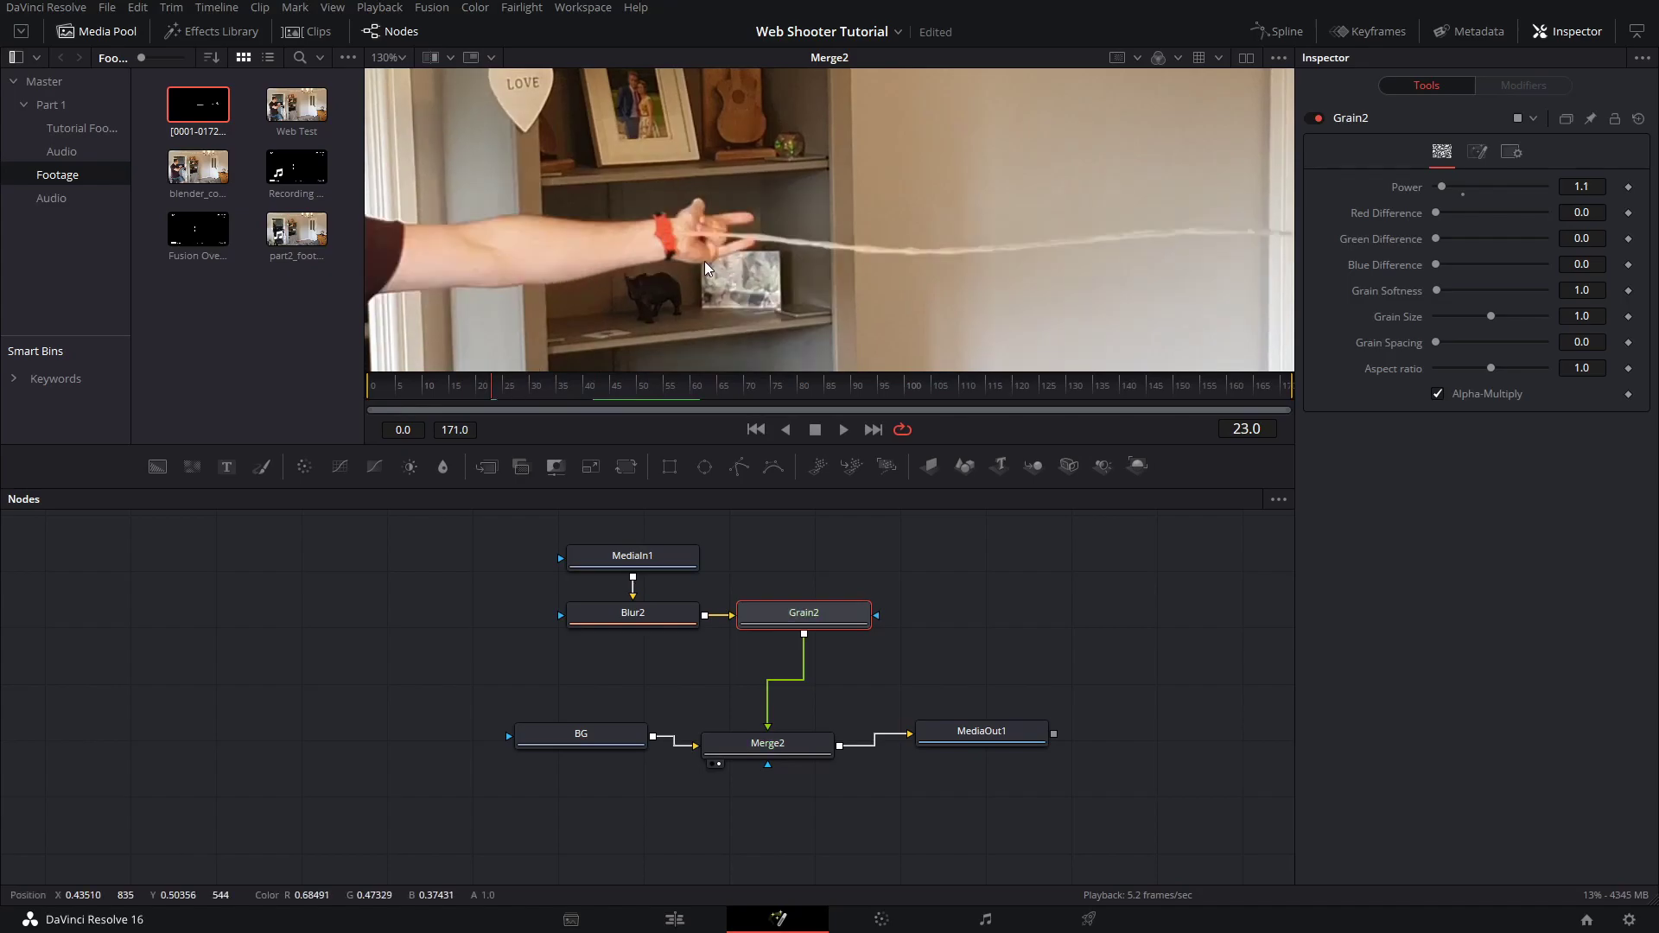
middle_drag(890, 232, 749, 258)
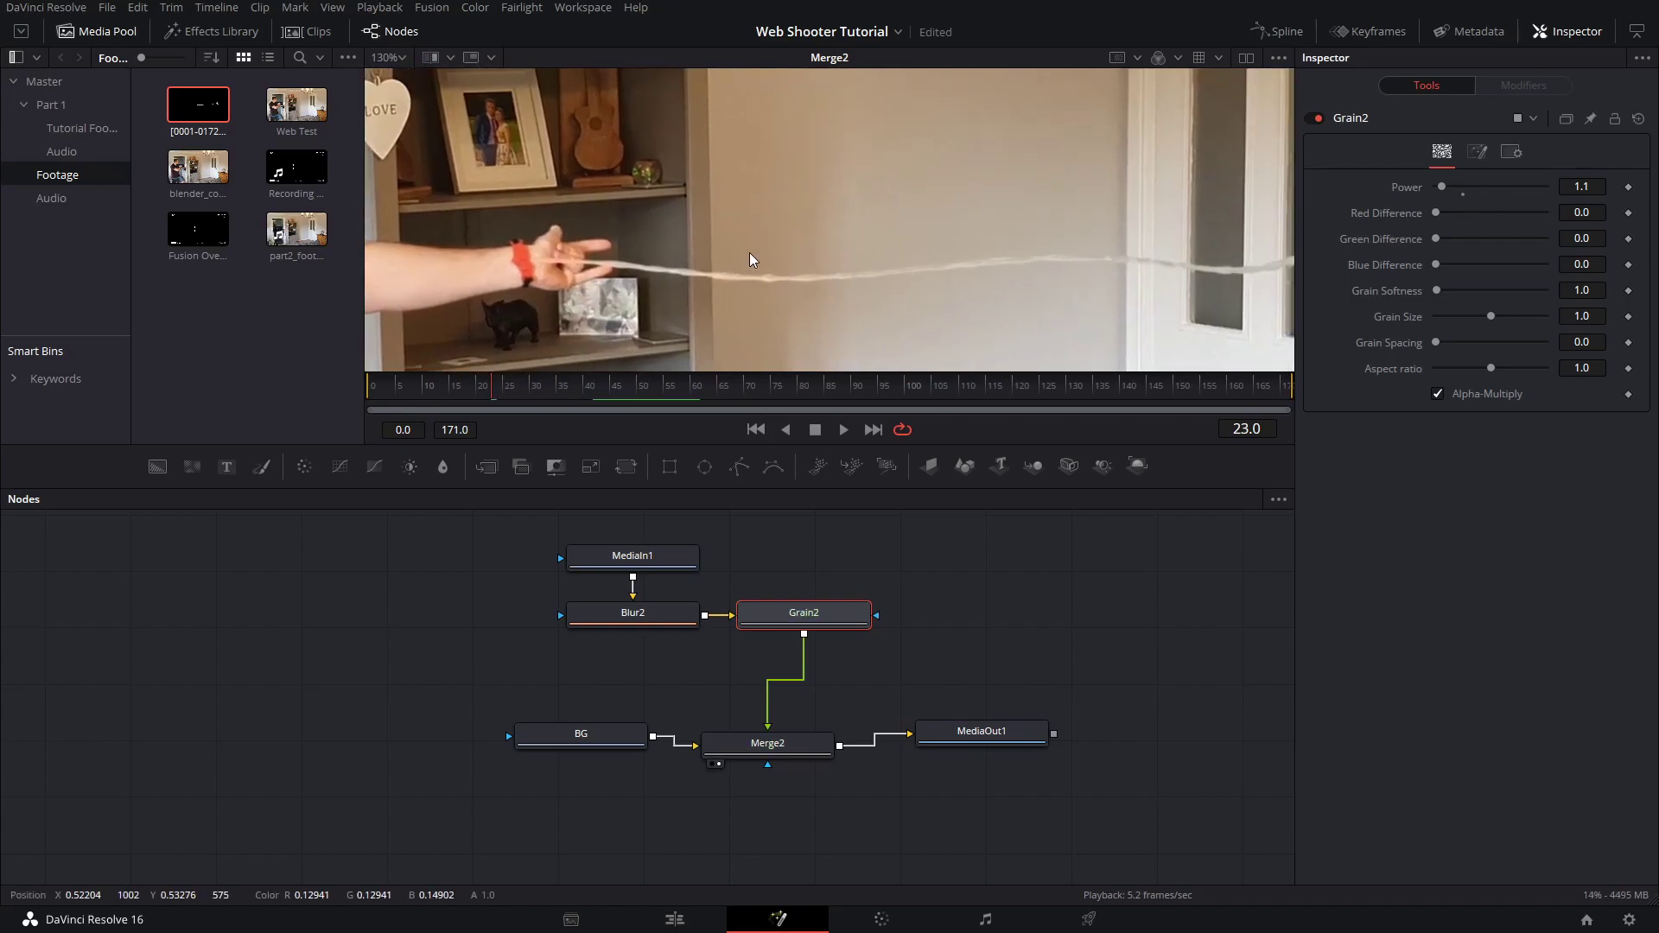
ctrl+scroll(750, 258, down, 2)
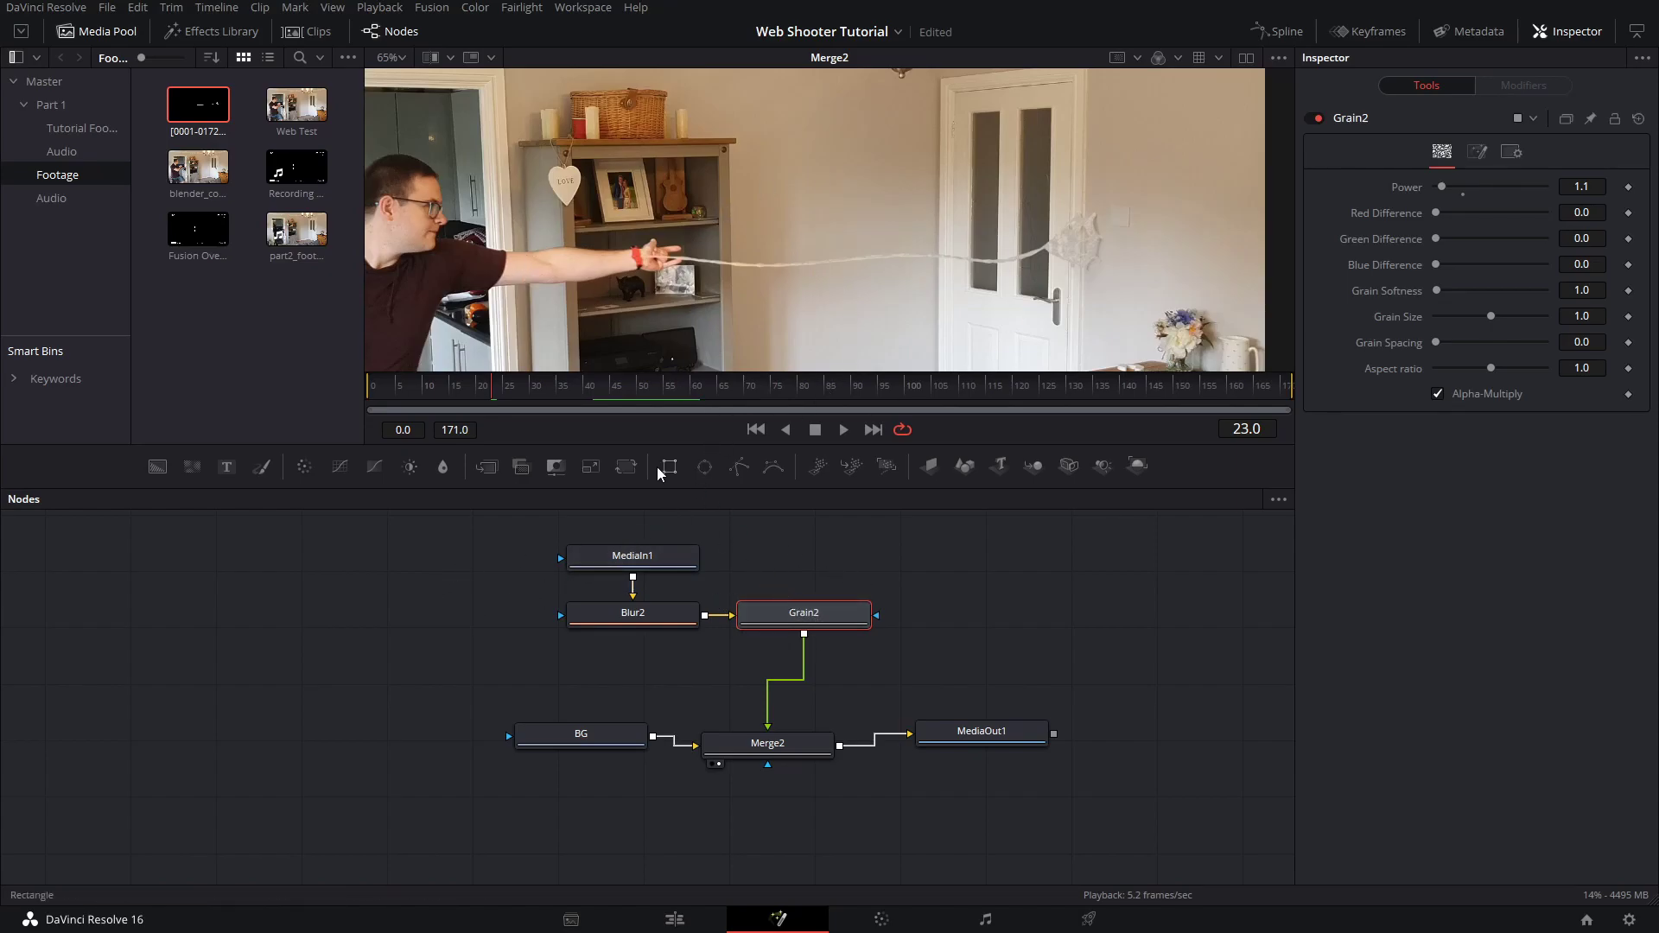
ctrl+scroll(652, 259, up, 3)
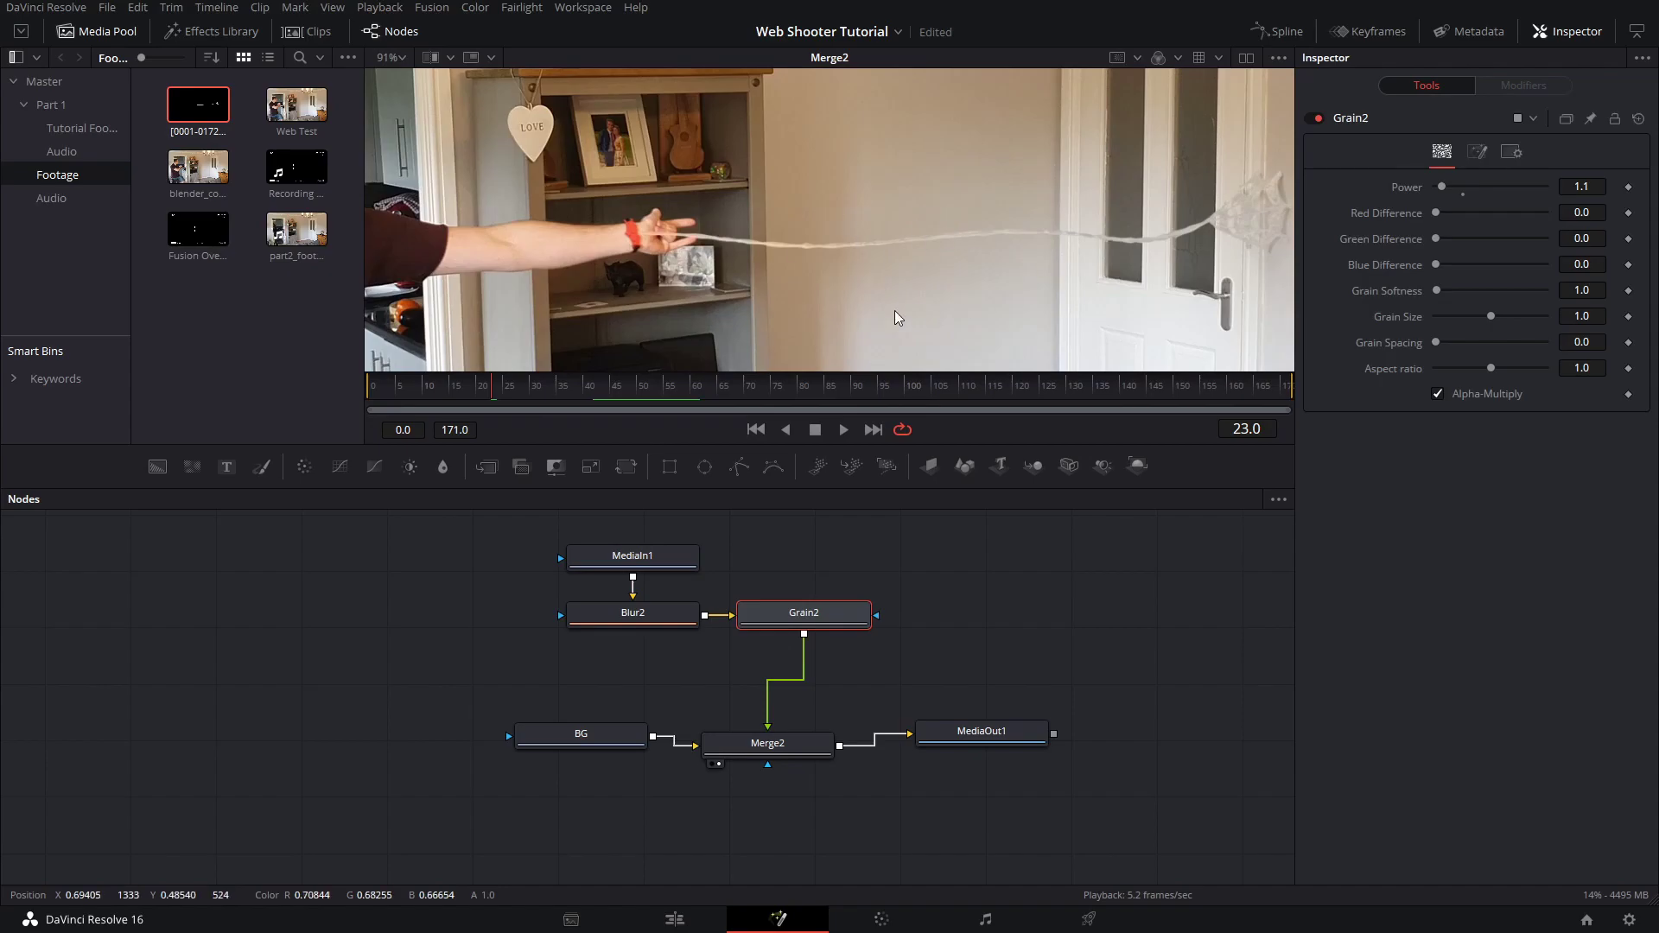
ctrl+scroll(651, 232, up, 2)
Step through the frames around 9 to 11 to examine the web as it leaves the hand, ending on frame 11
click(435, 388)
drag(434, 393, 418, 383)
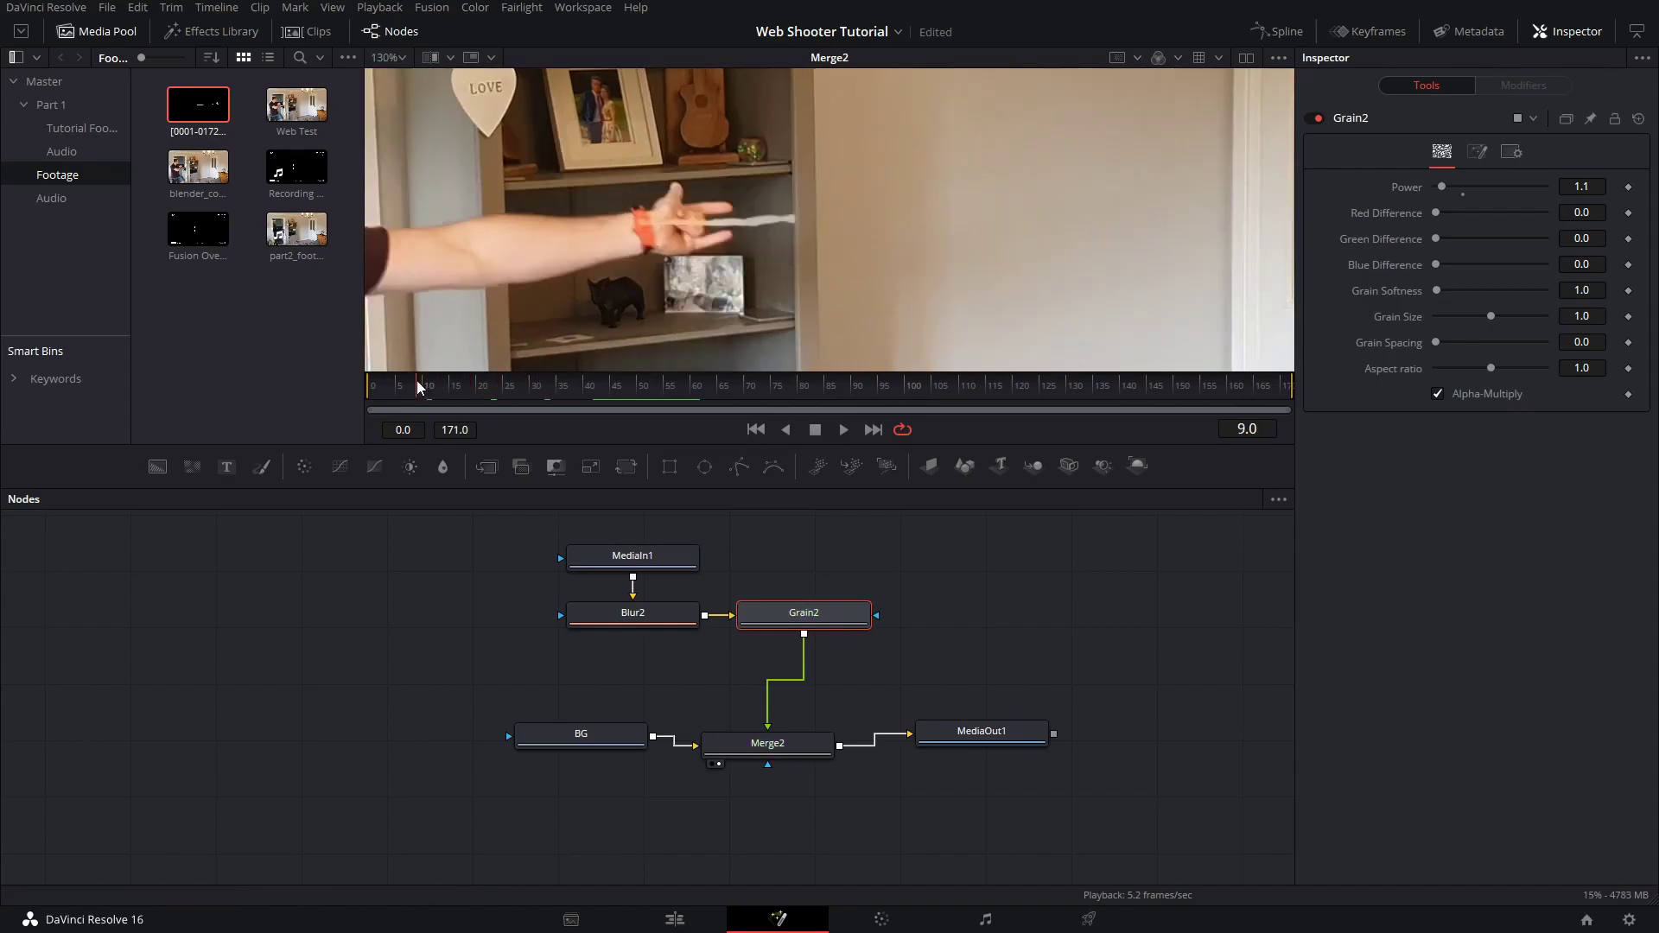
key(Right)
key(Right)
key(Right)
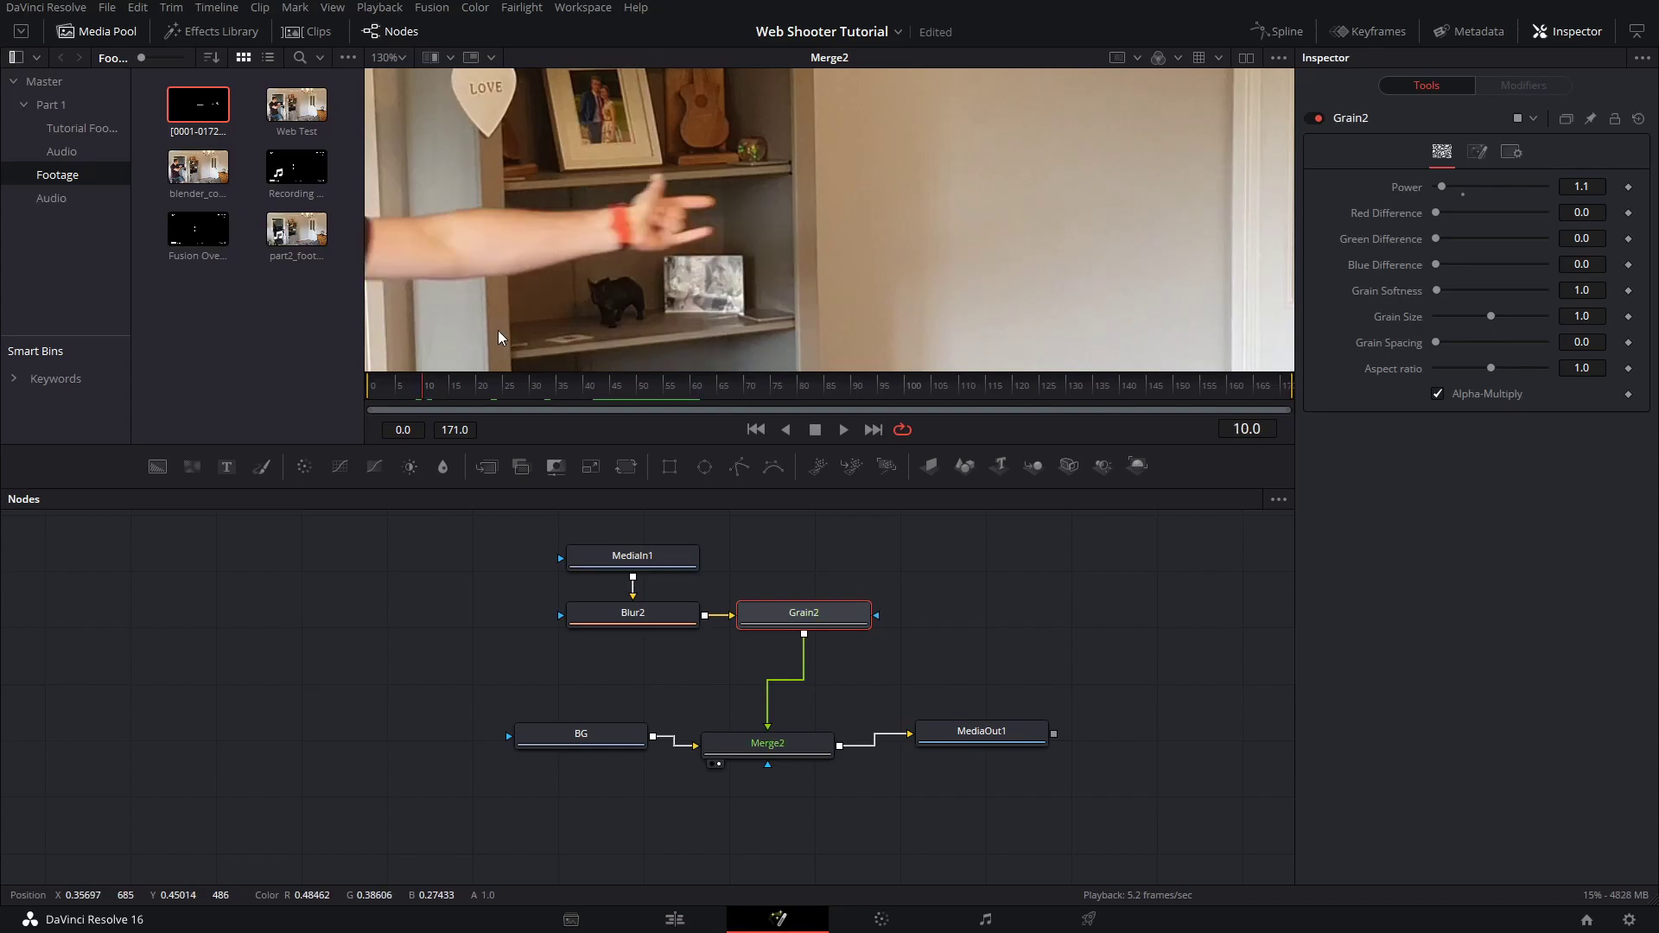
key(Left)
key(Left)
key(Right)
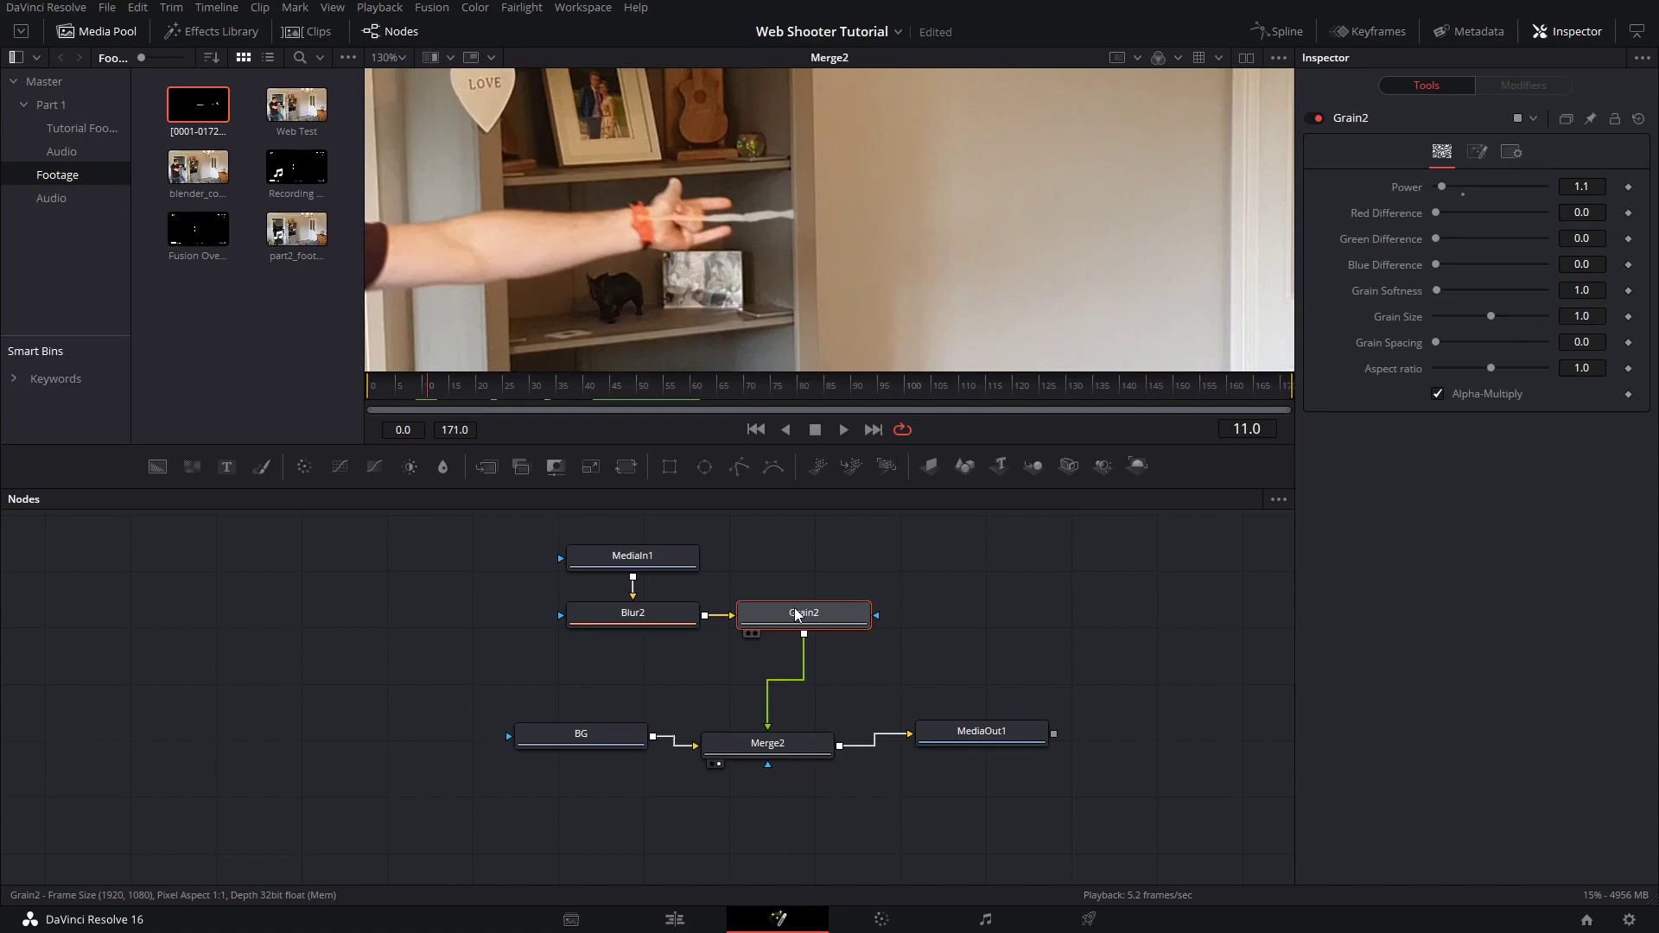
Add a Directional Blur node between the grain and the merge
key(shift+space)
text(grain)
key(BackSpace)
key(BackSpace)
key(BackSpace)
key(BackSpace)
key(BackSpace)
text(dir)
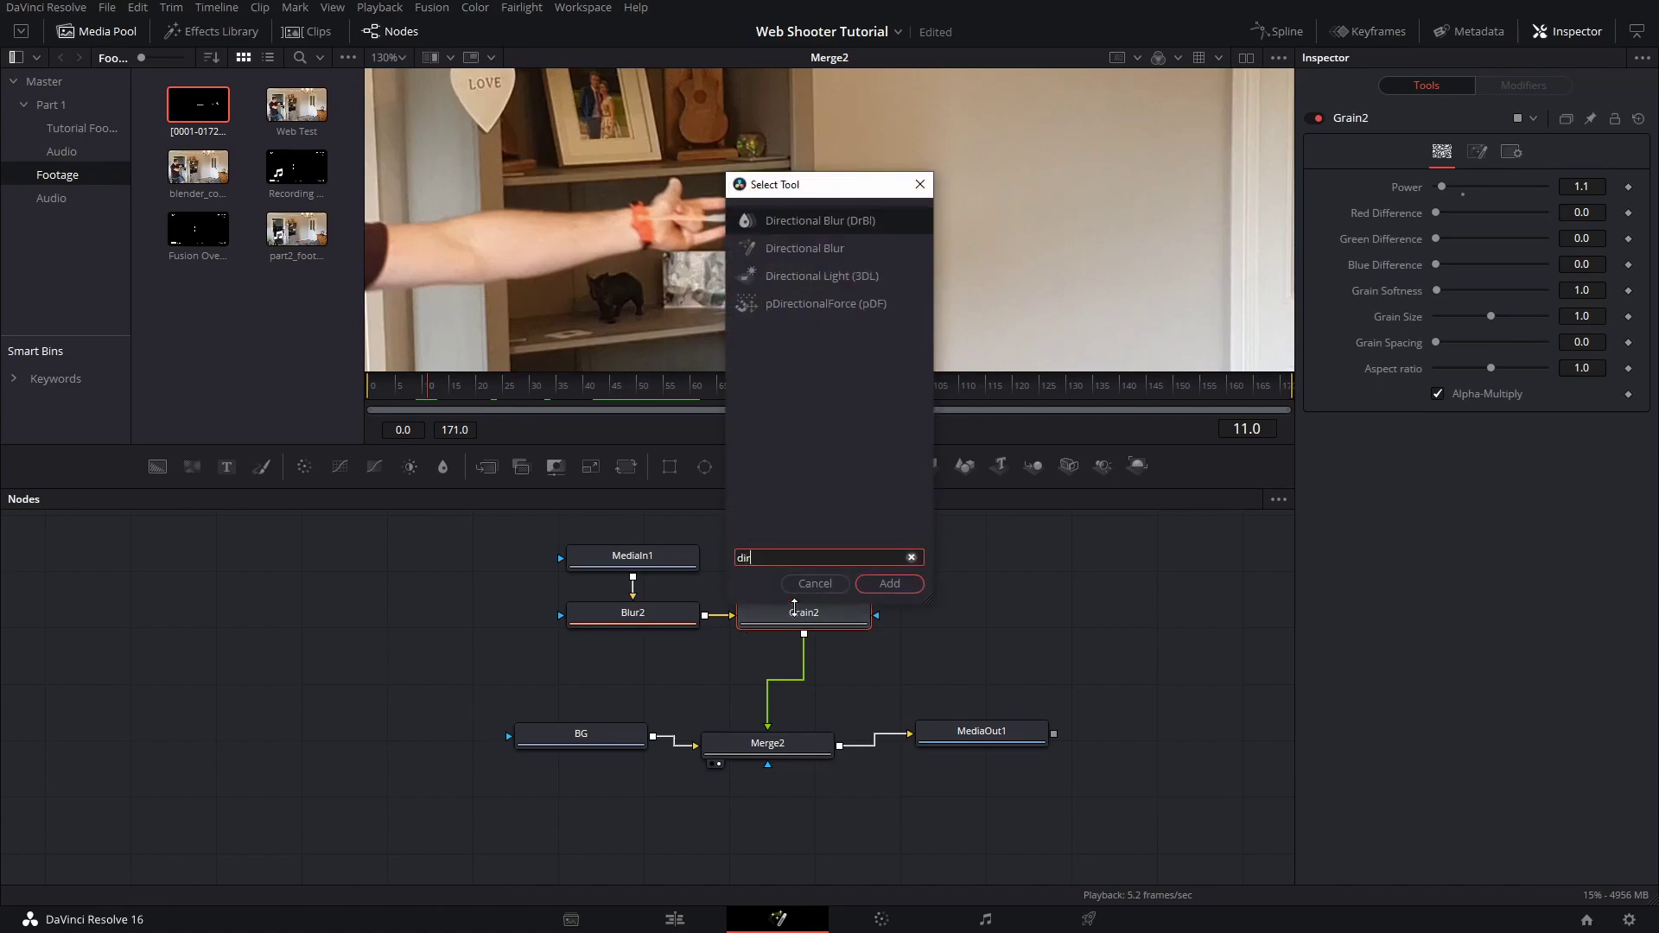
key(Down)
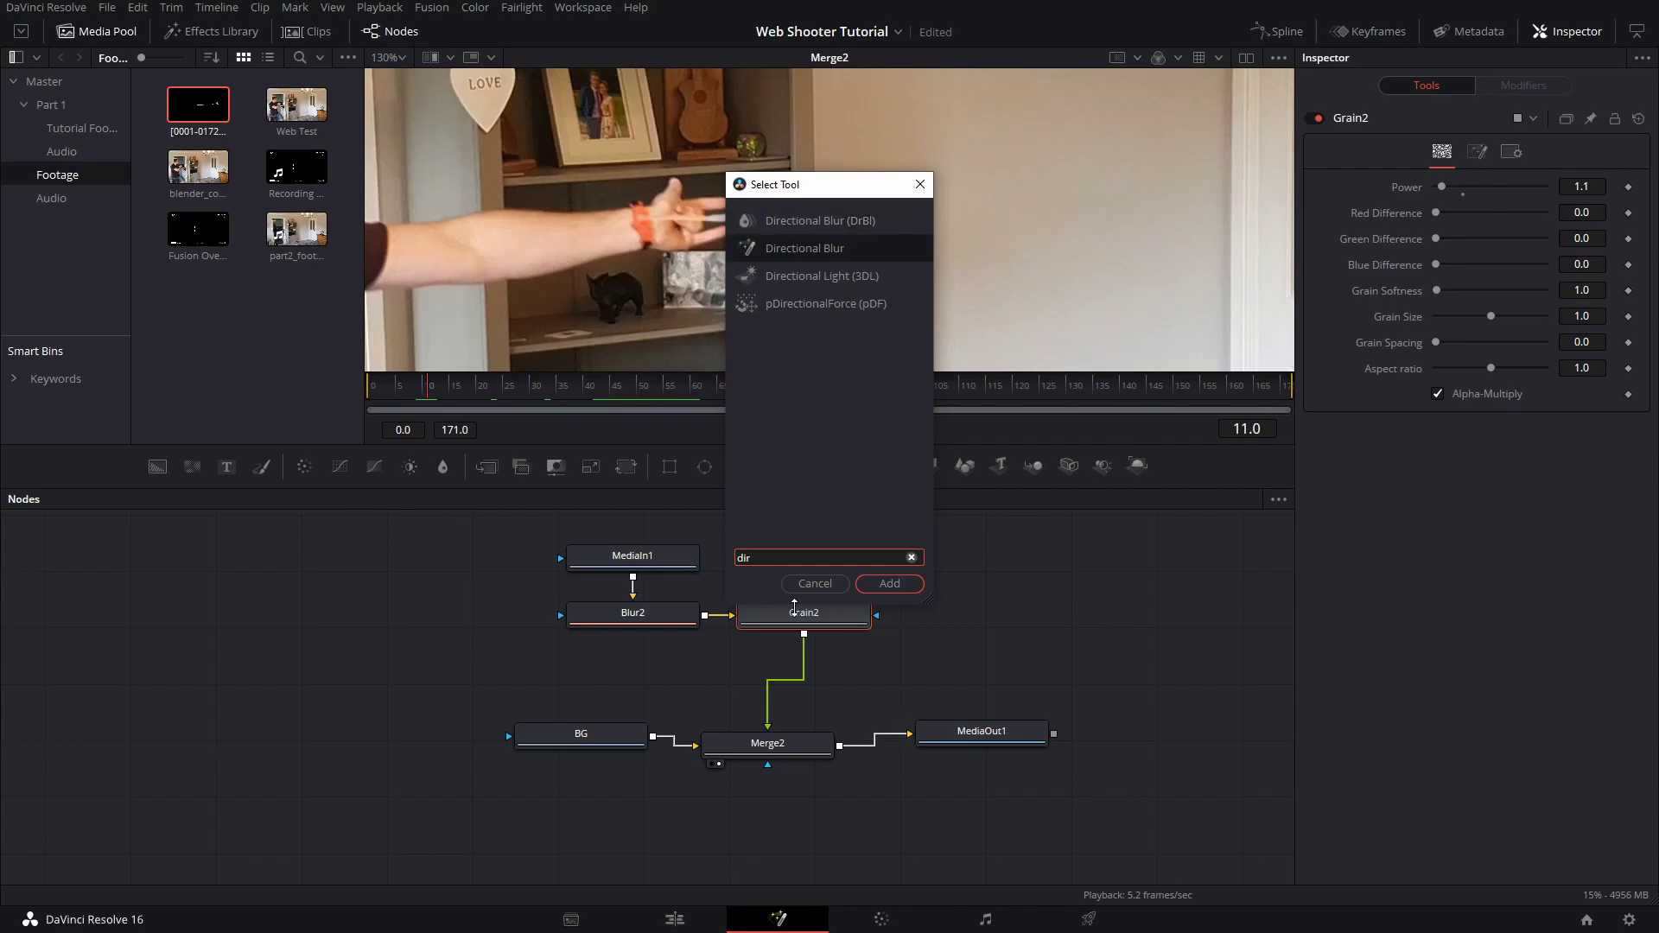
key(Return)
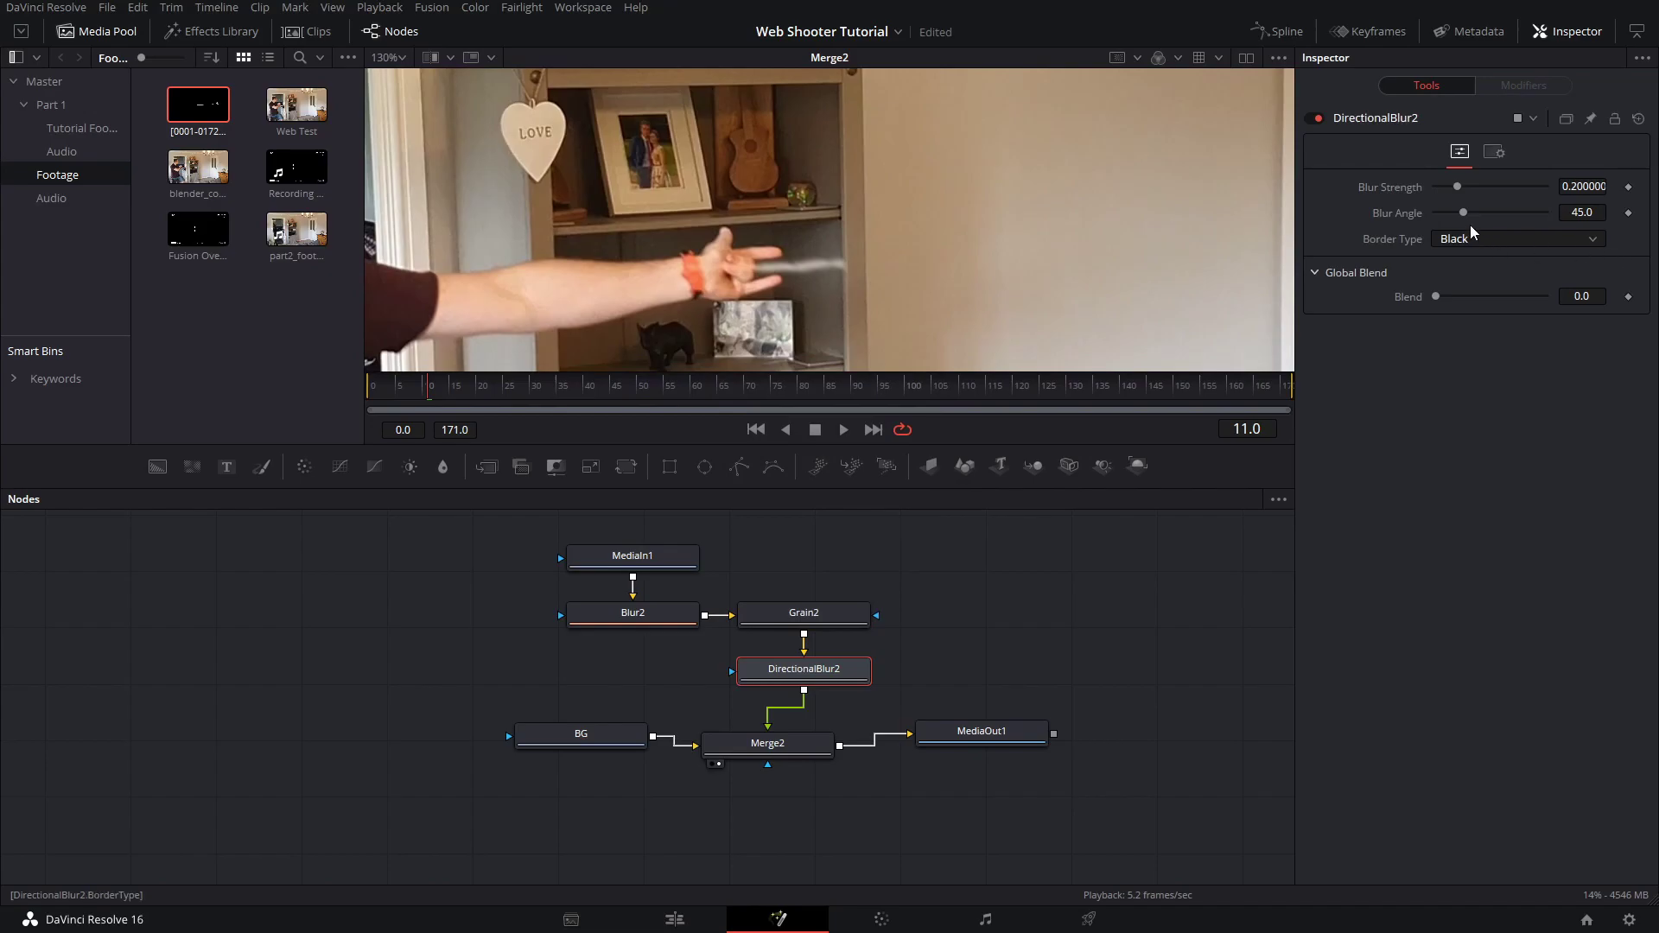
Set the Directional Blur's angle to 15.6 and strength to 0.299, and keyframe the strength at frame 11
drag(1464, 213, 1513, 219)
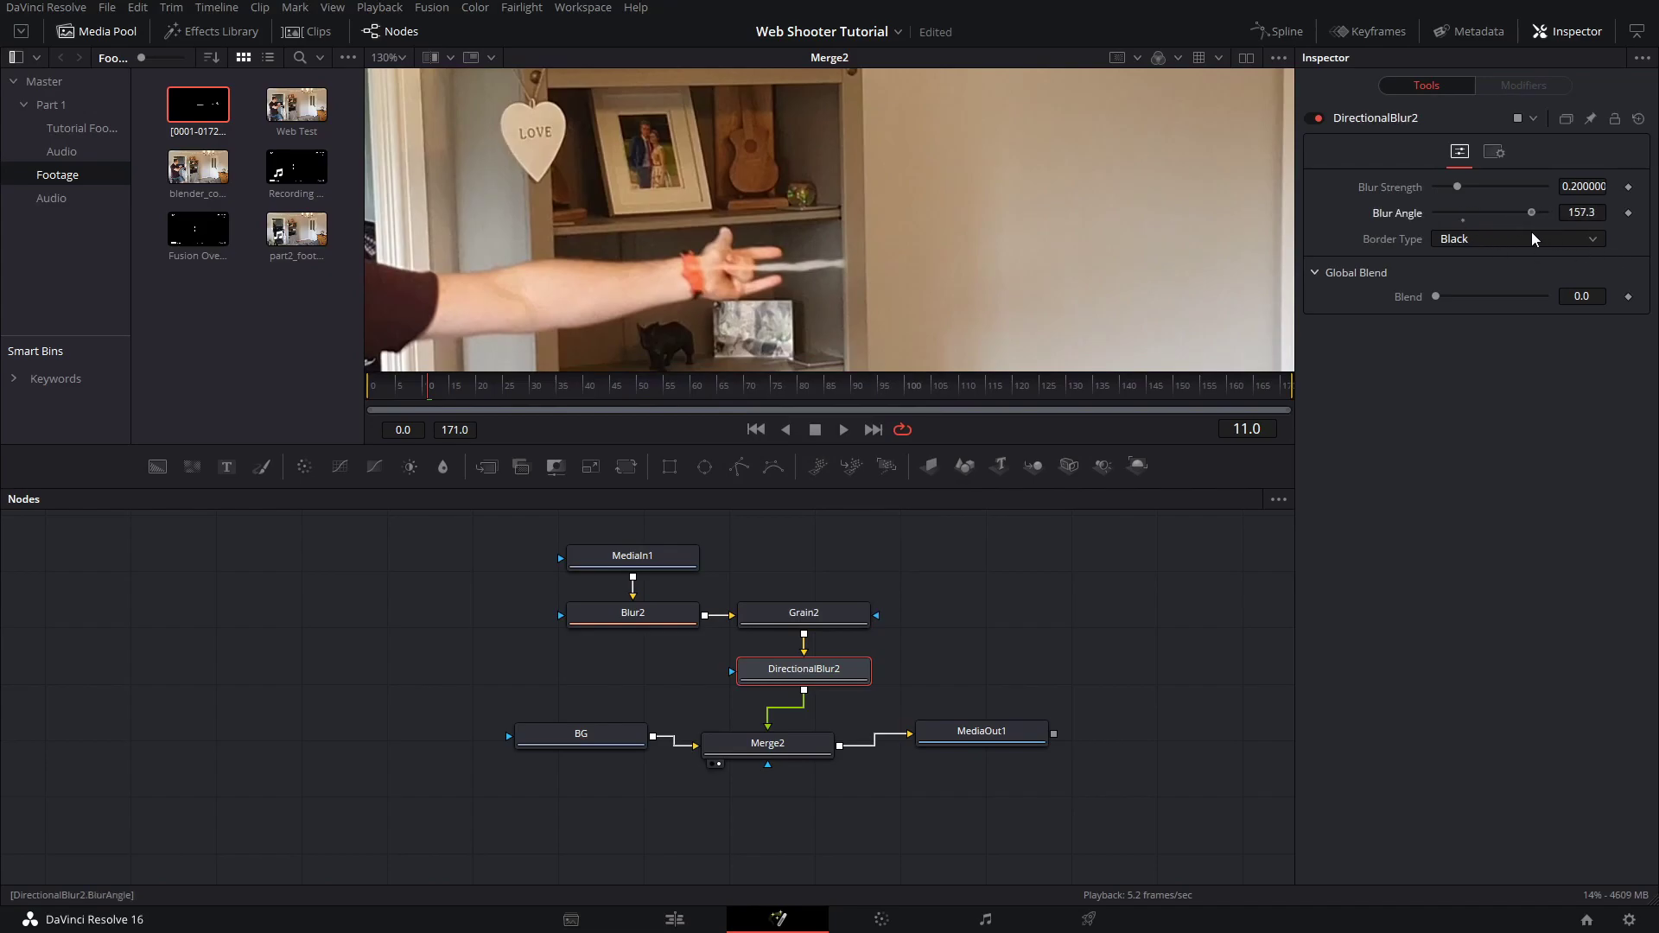
mouse_move(1457, 193)
mouse_down()
mouse_move(1475, 211)
mouse_move(1447, 214)
mouse_move(1467, 185)
mouse_up()
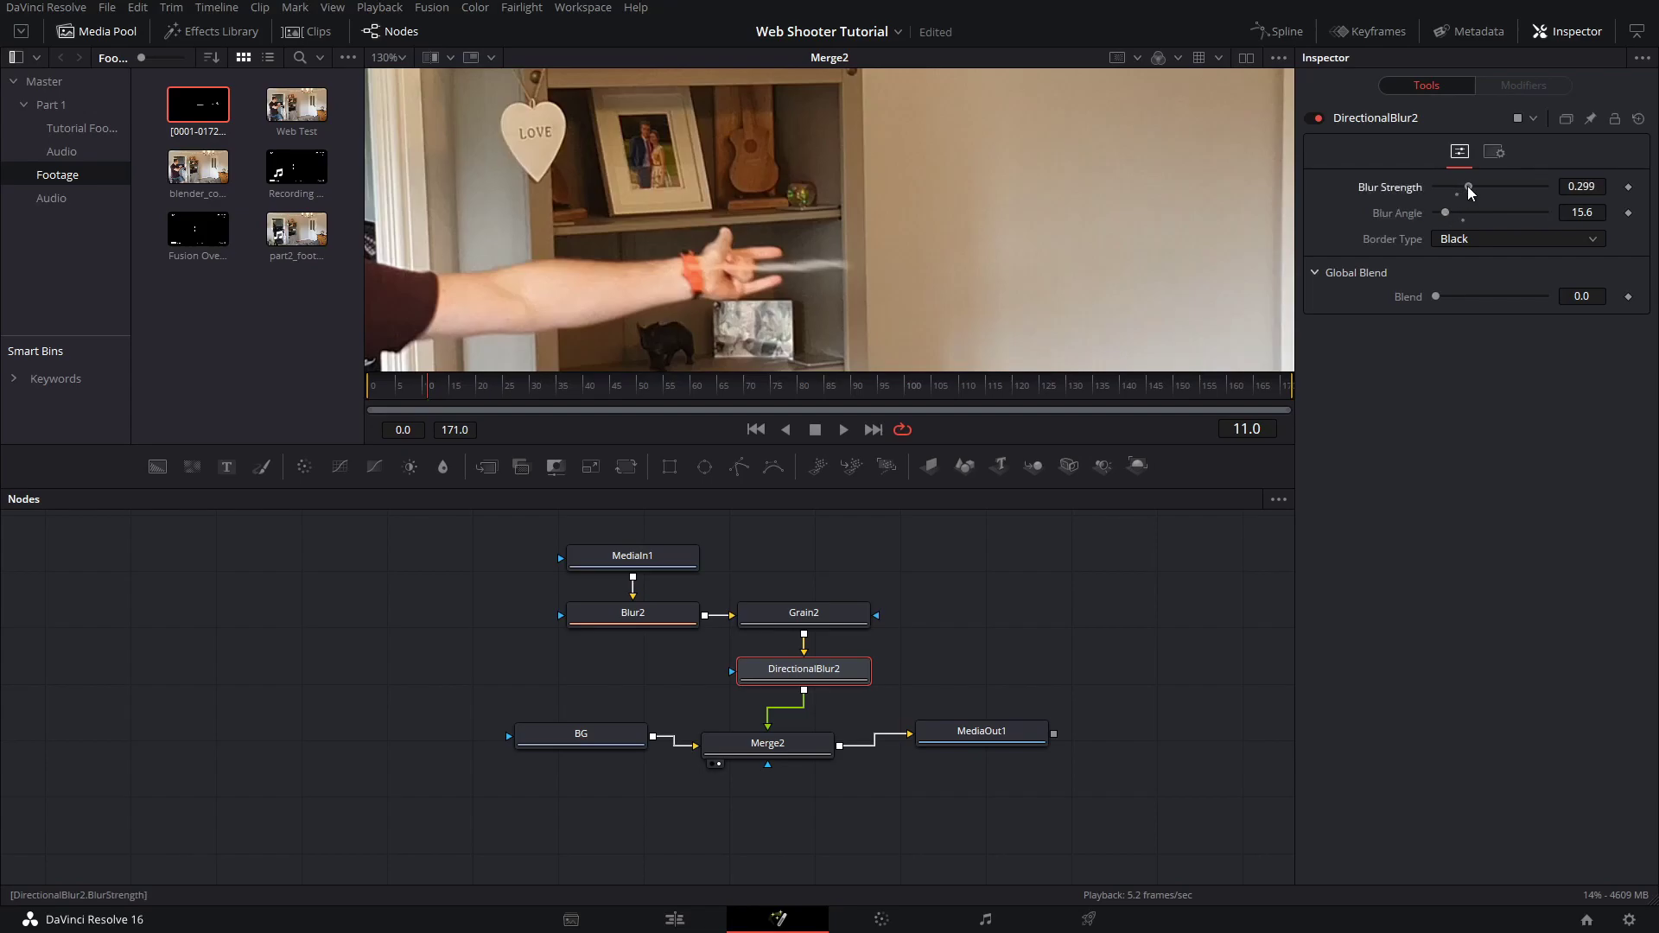
click(1628, 186)
Keyframe the blur strength at 0.299 on frame 15 and at 0 on frame 17, where the web has hit the door
scroll(956, 214, down, 2)
middle_drag(956, 214, 860, 194)
key(Right)
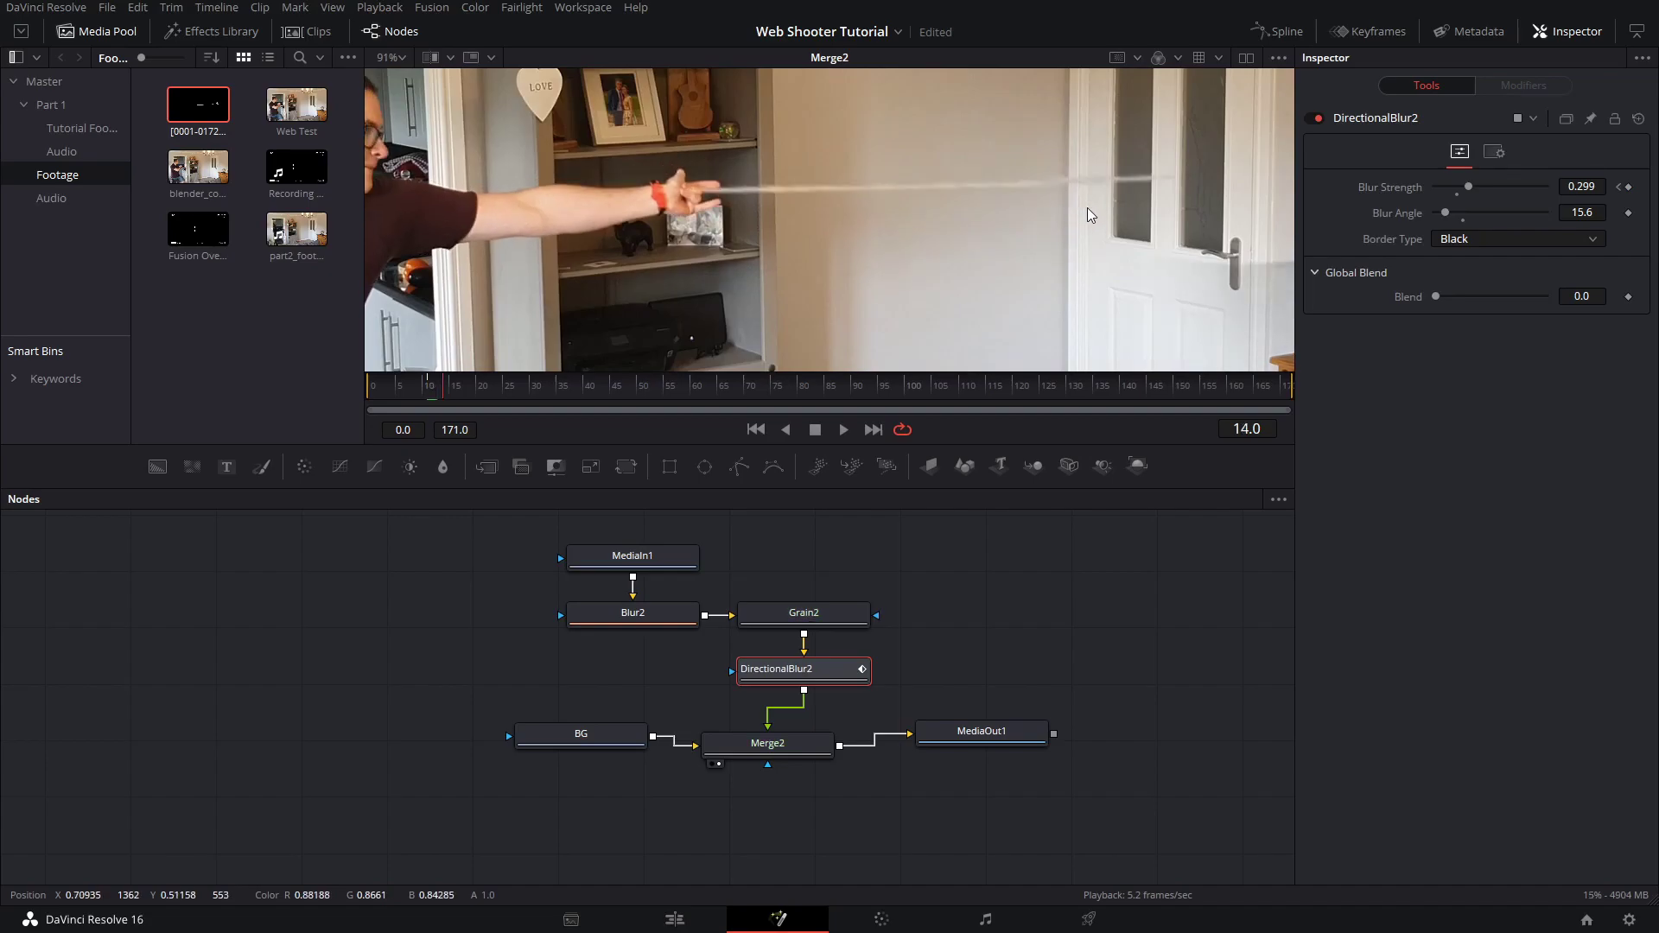
middle_drag(1087, 206, 805, 262)
key(Right)
key(Left)
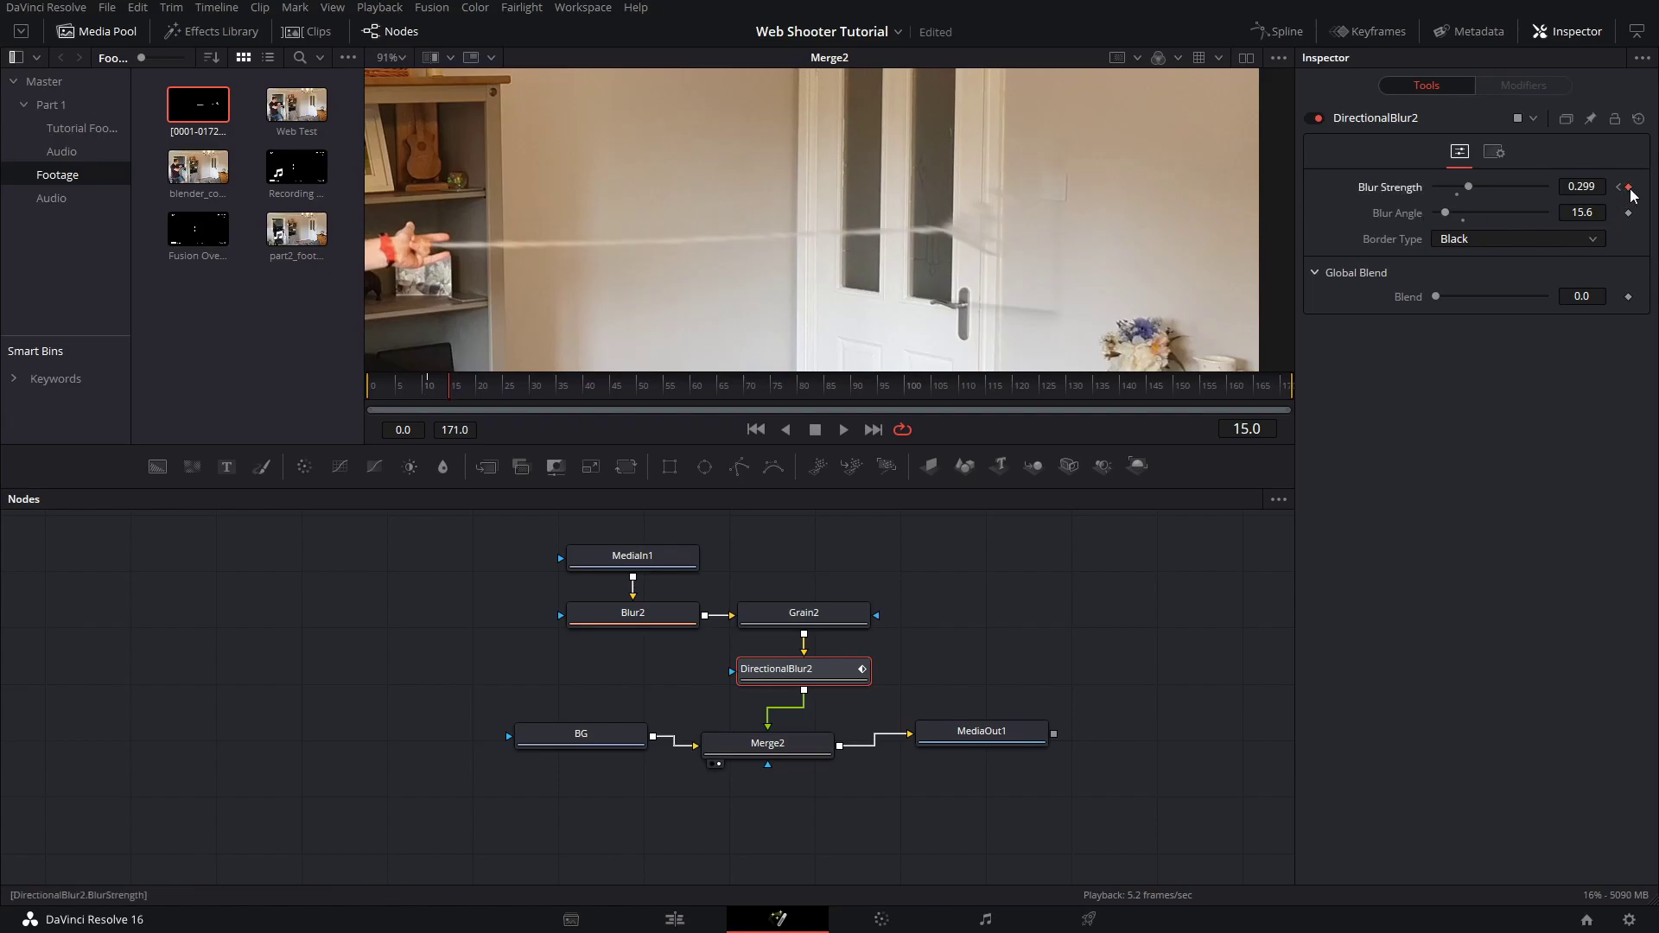
key(Right)
key(Right)
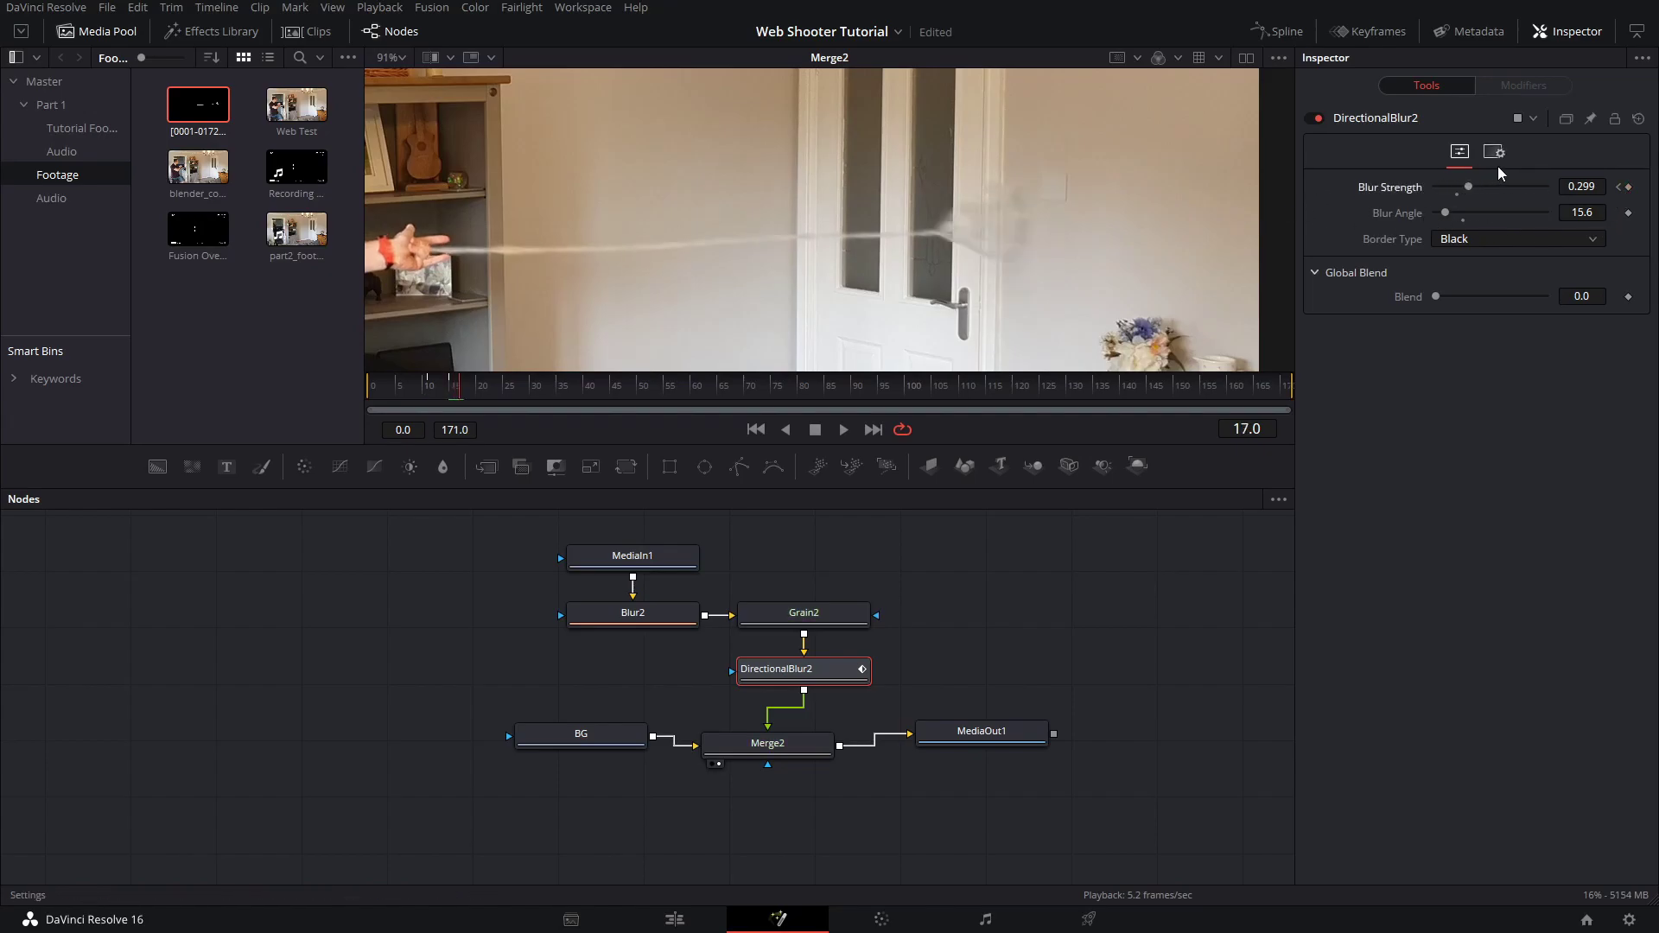
key(Tab)
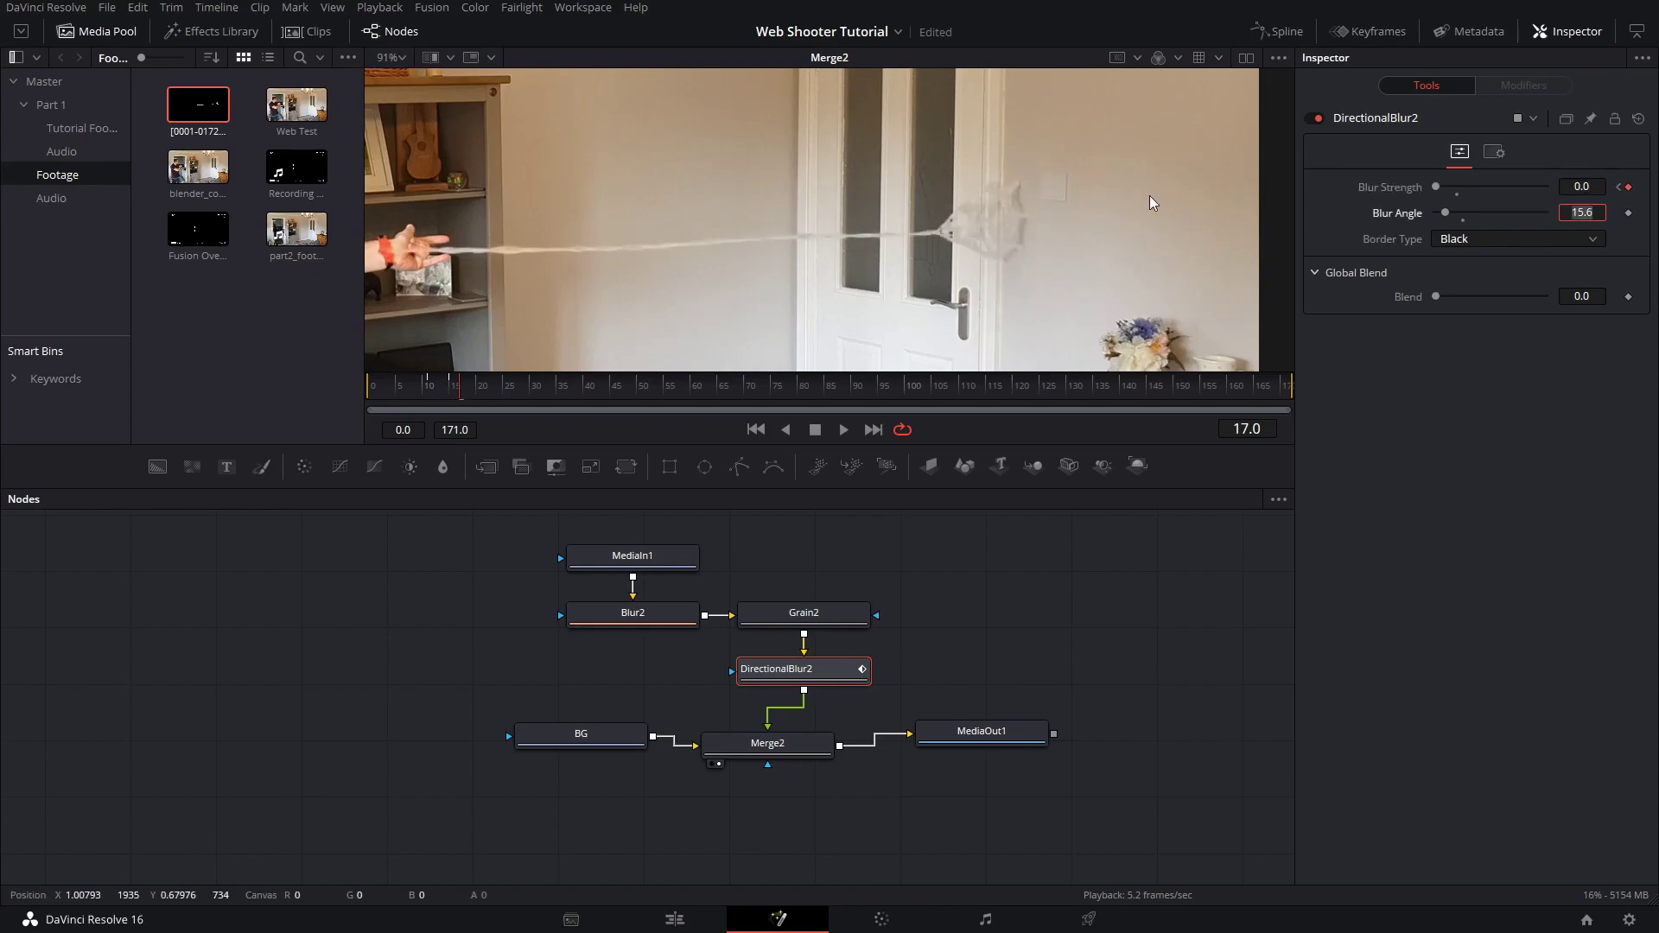
Play the composite from frame 10 to check the animated directional blur on the shooting web
click(447, 387)
click(423, 388)
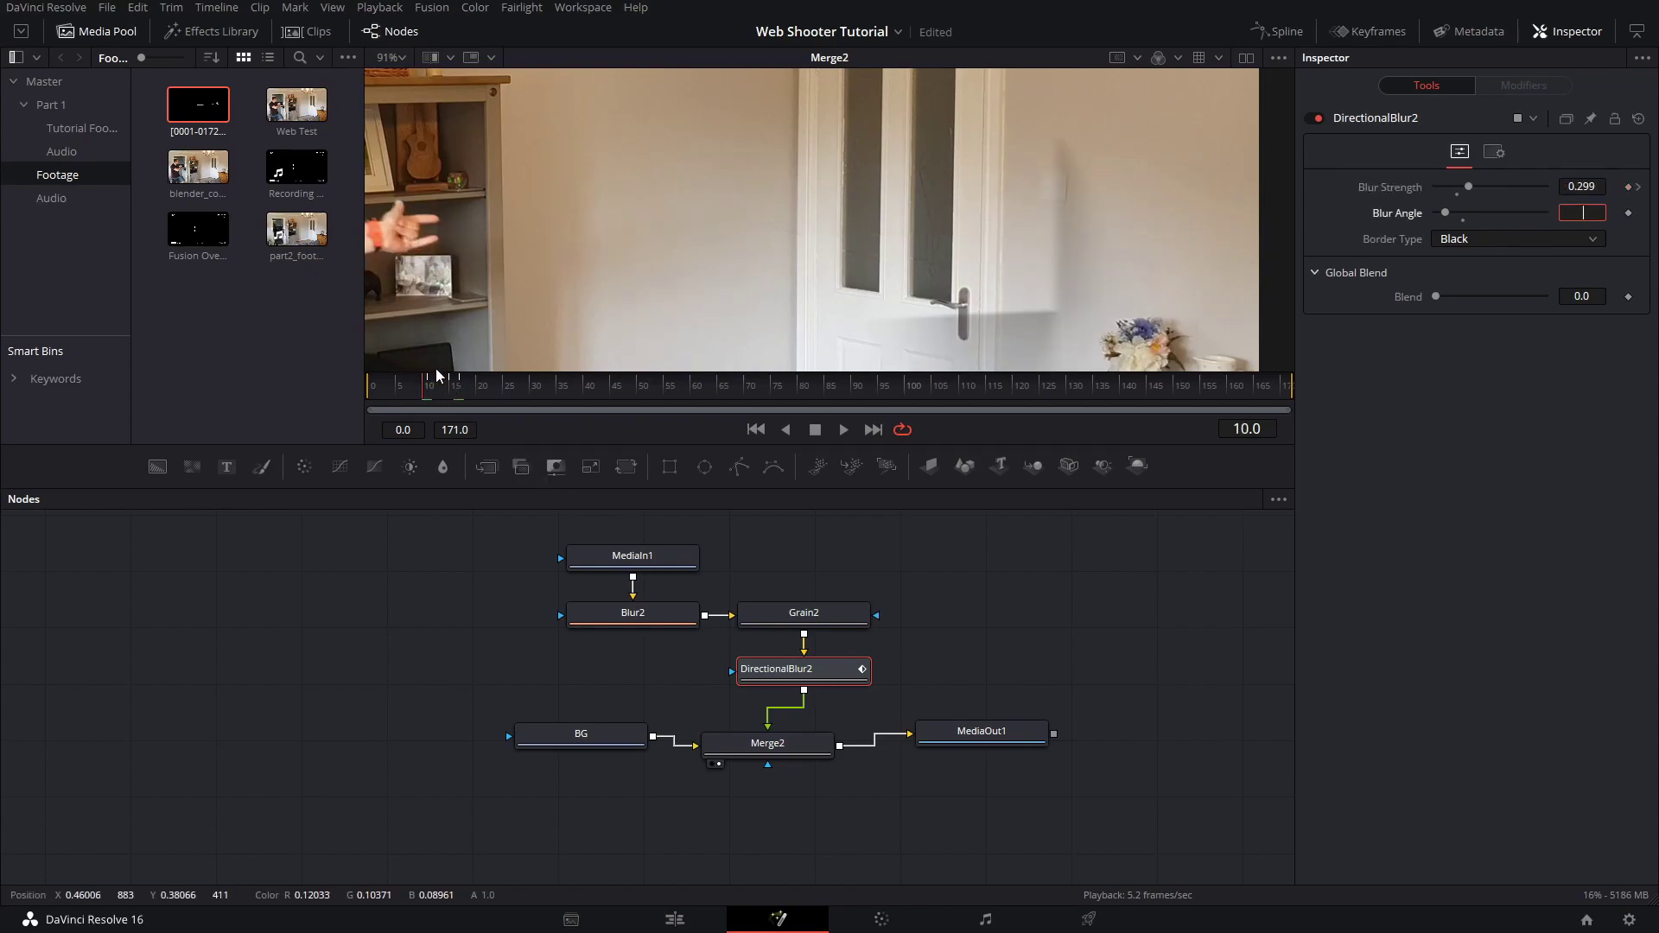
click(836, 432)
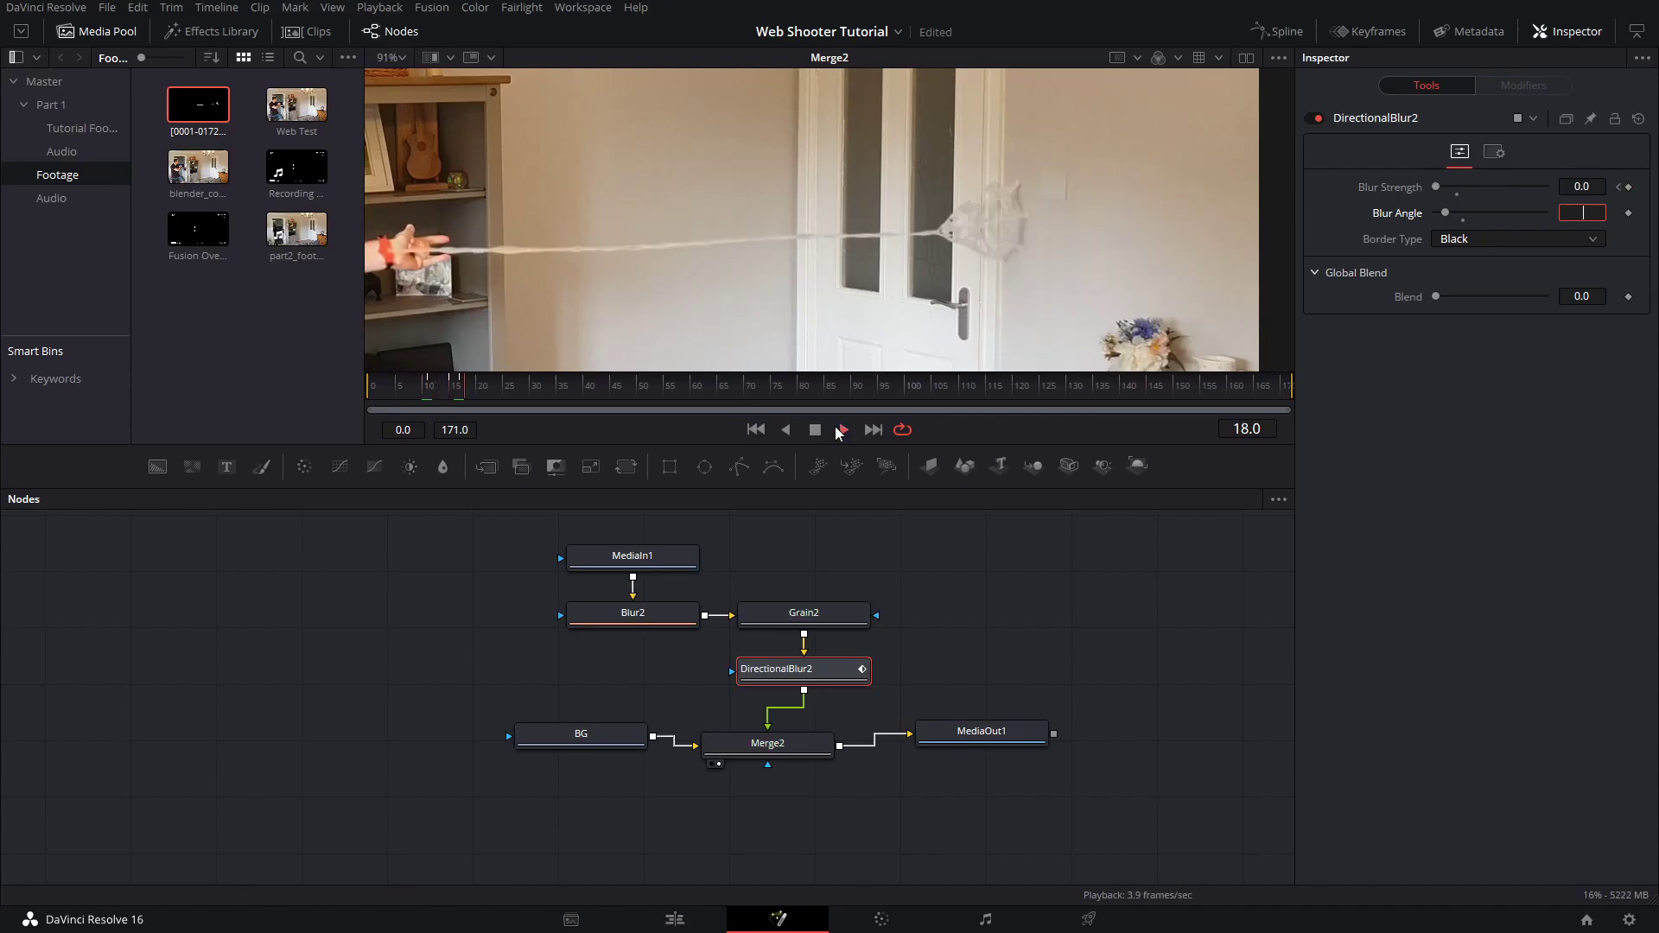
ctrl+scroll(781, 297, down, 3)
middle_drag(781, 297, 860, 241)
key(space)
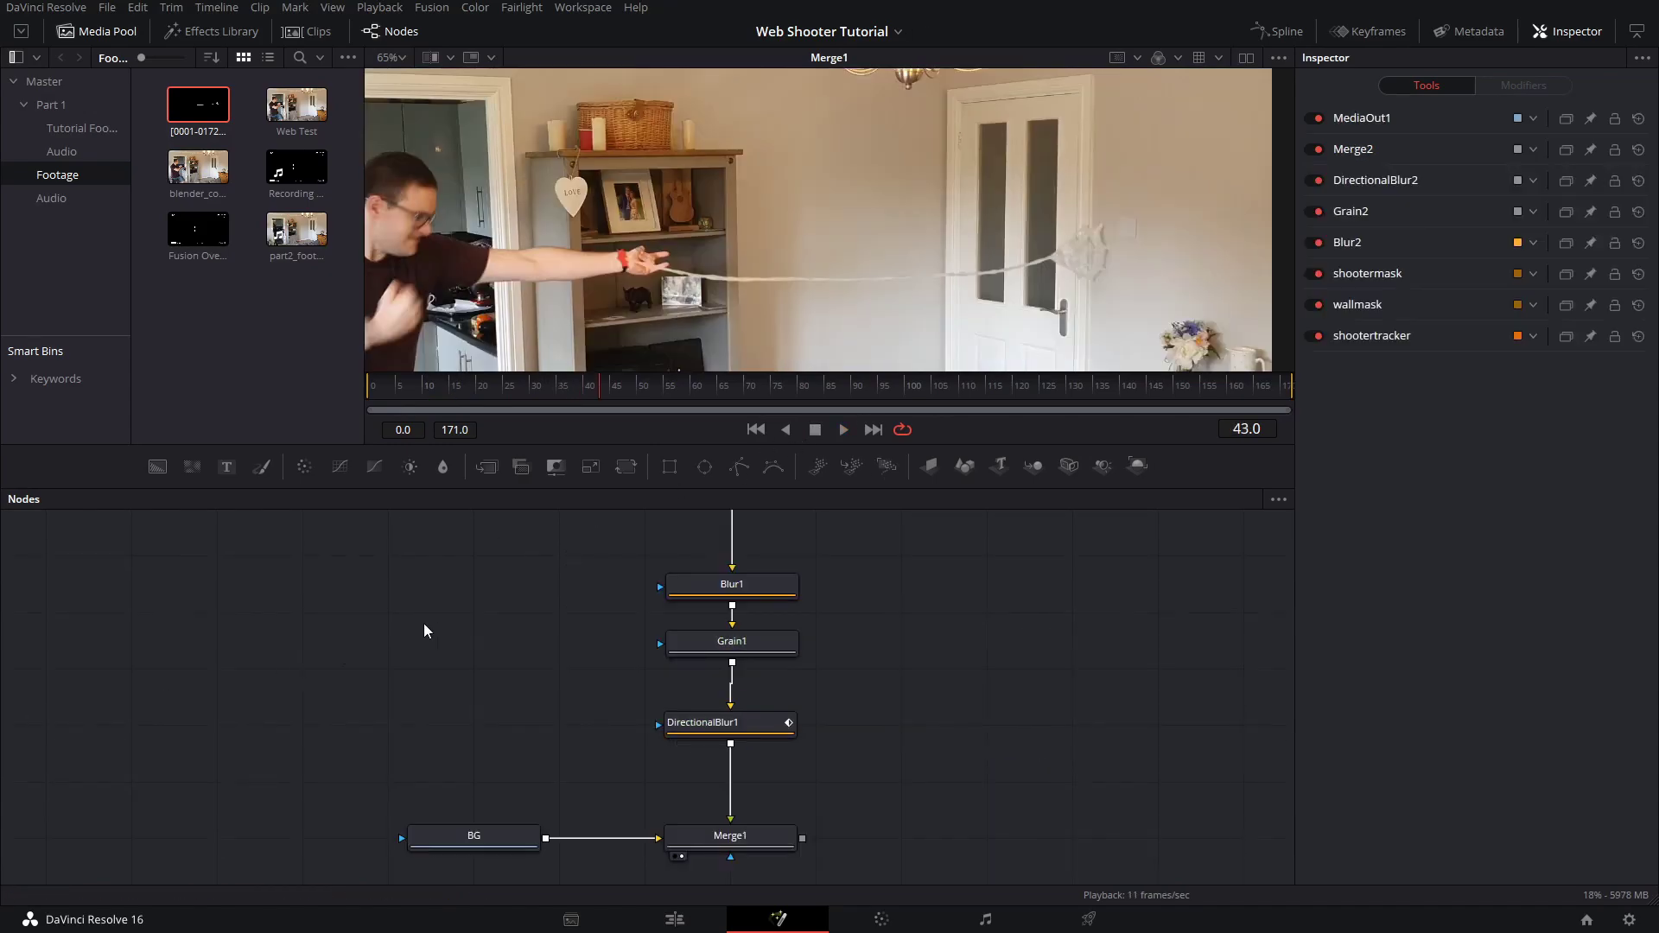
Inspect the finished composite at frame 43, from the red wristband along the web to the door
middle_drag(772, 210, 783, 270)
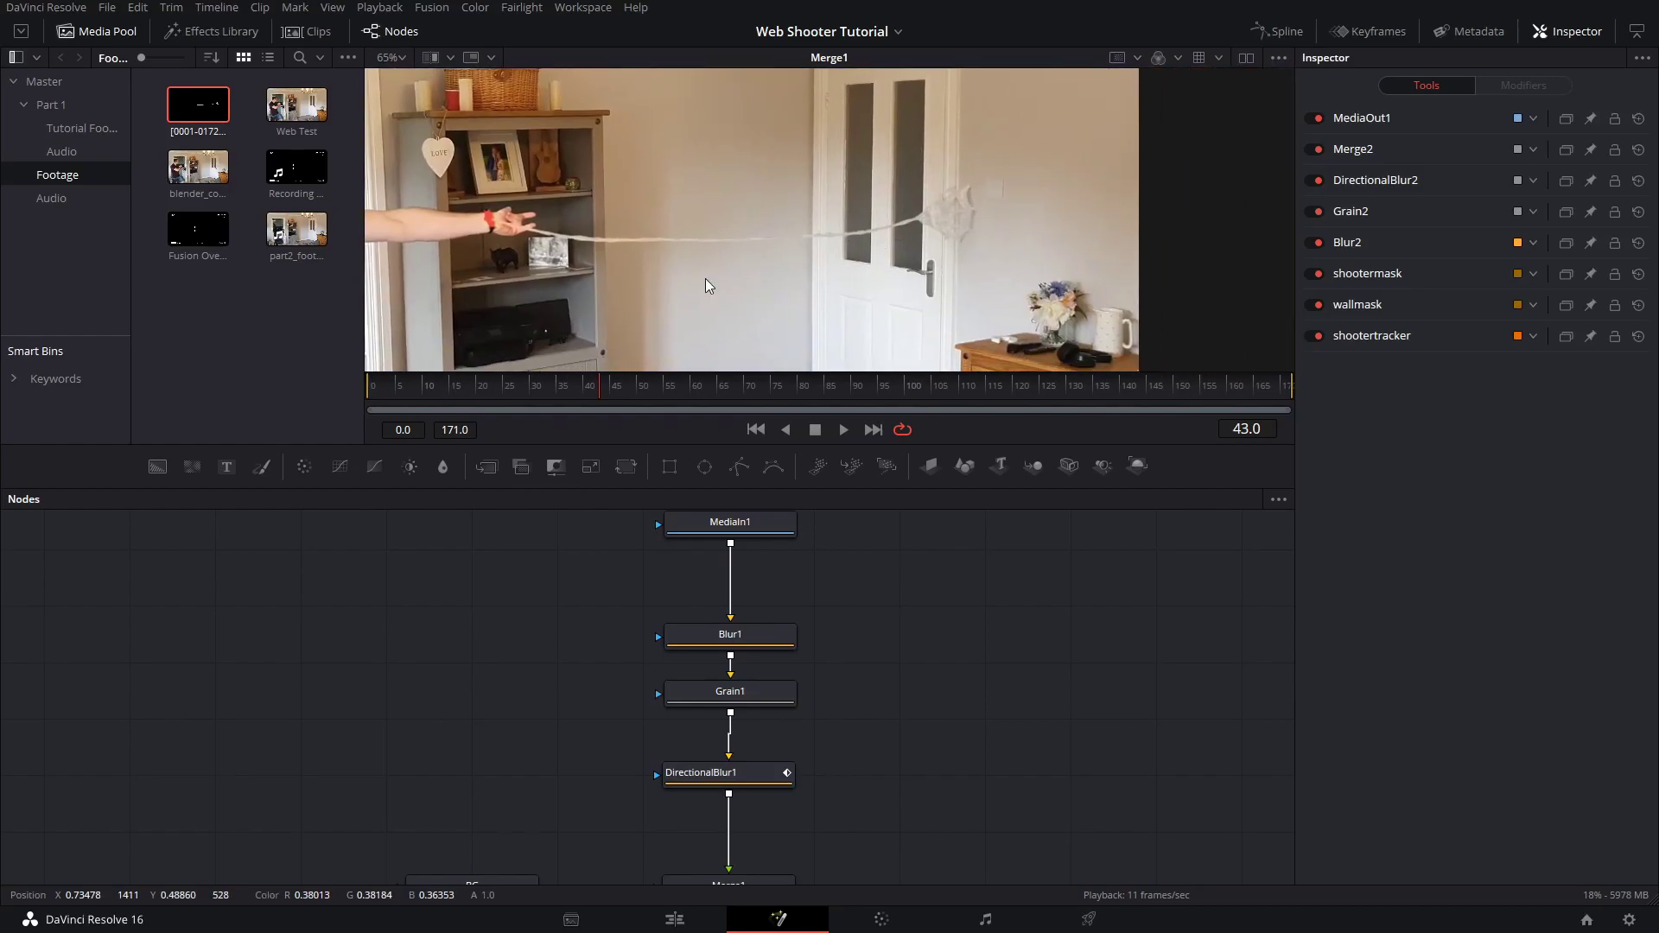
ctrl+scroll(467, 234, up, 8)
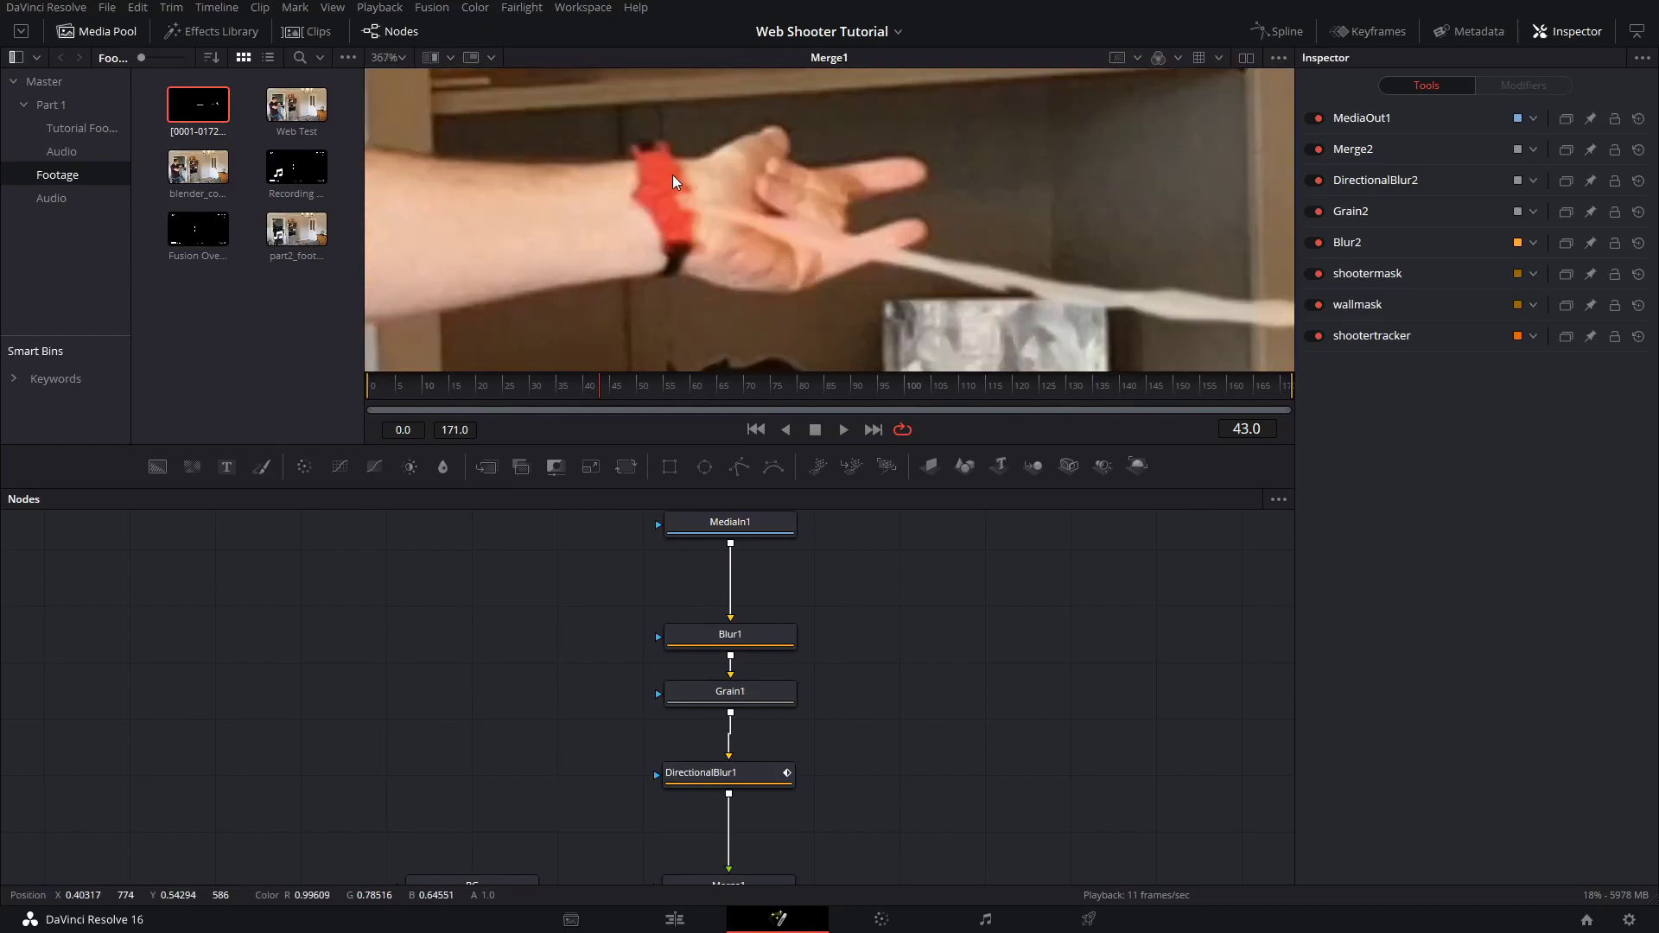
ctrl+scroll(1067, 267, down, 4)
middle_drag(1283, 218, 830, 245)
ctrl+scroll(1077, 236, down, 1)
middle_drag(1077, 237, 993, 230)
Play the finished composite from frame 4 and step back through the frames where the web shoots toward the door
drag(584, 383, 445, 400)
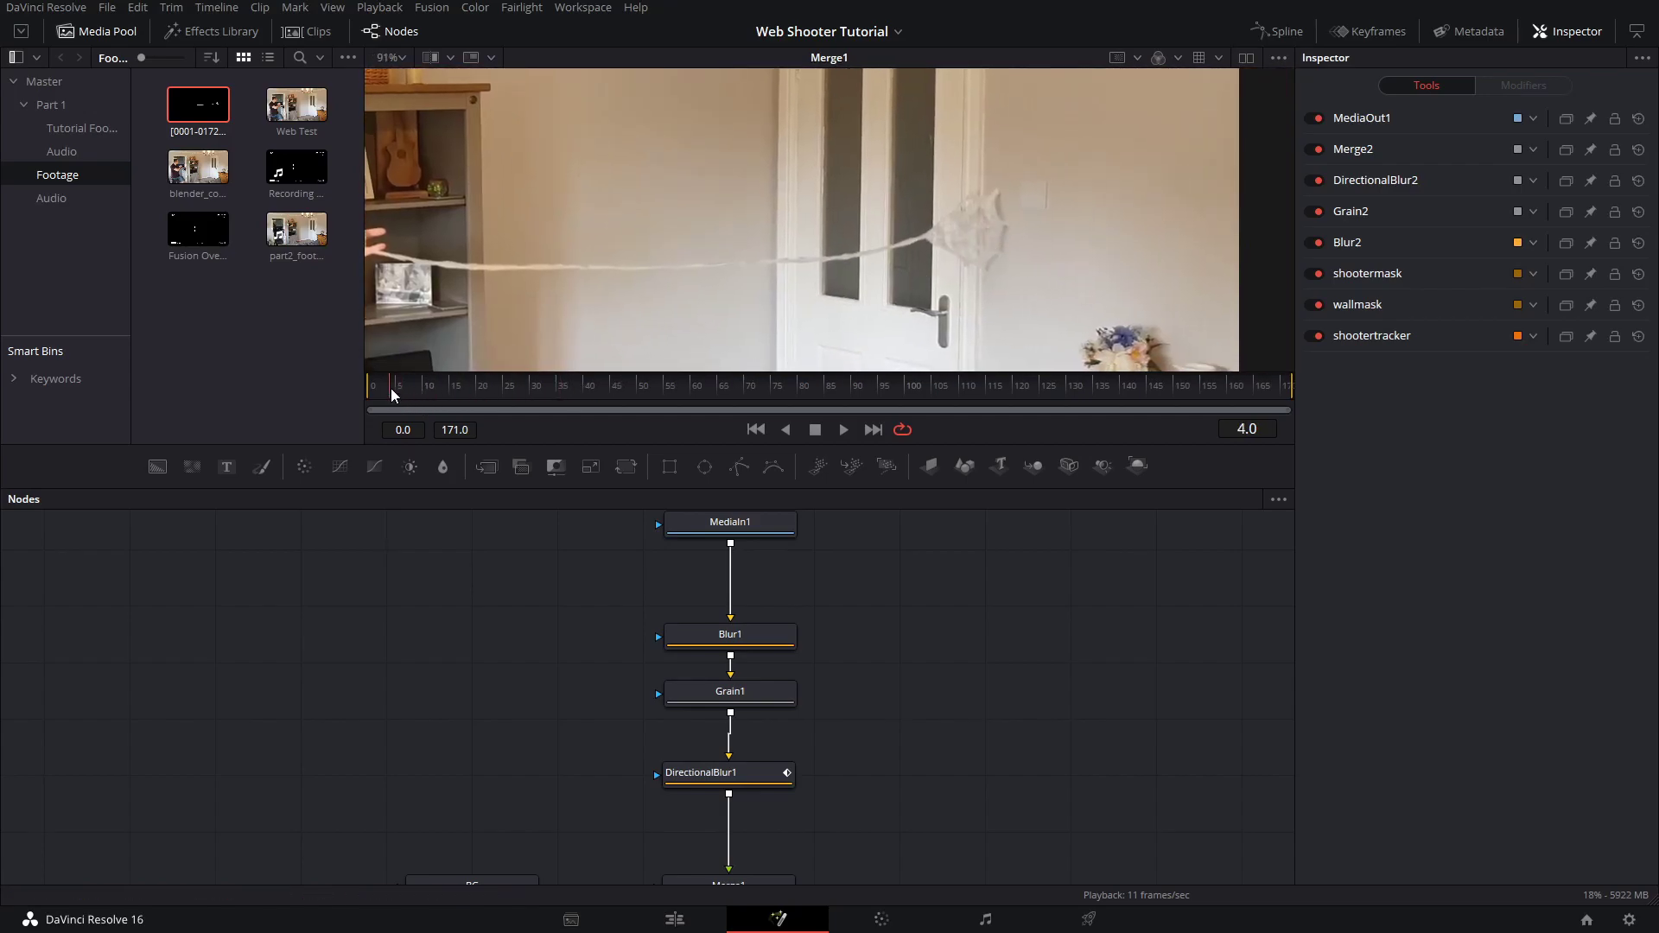
middle_drag(1034, 204, 1001, 236)
ctrl+scroll(1054, 208, down, 2)
key(space)
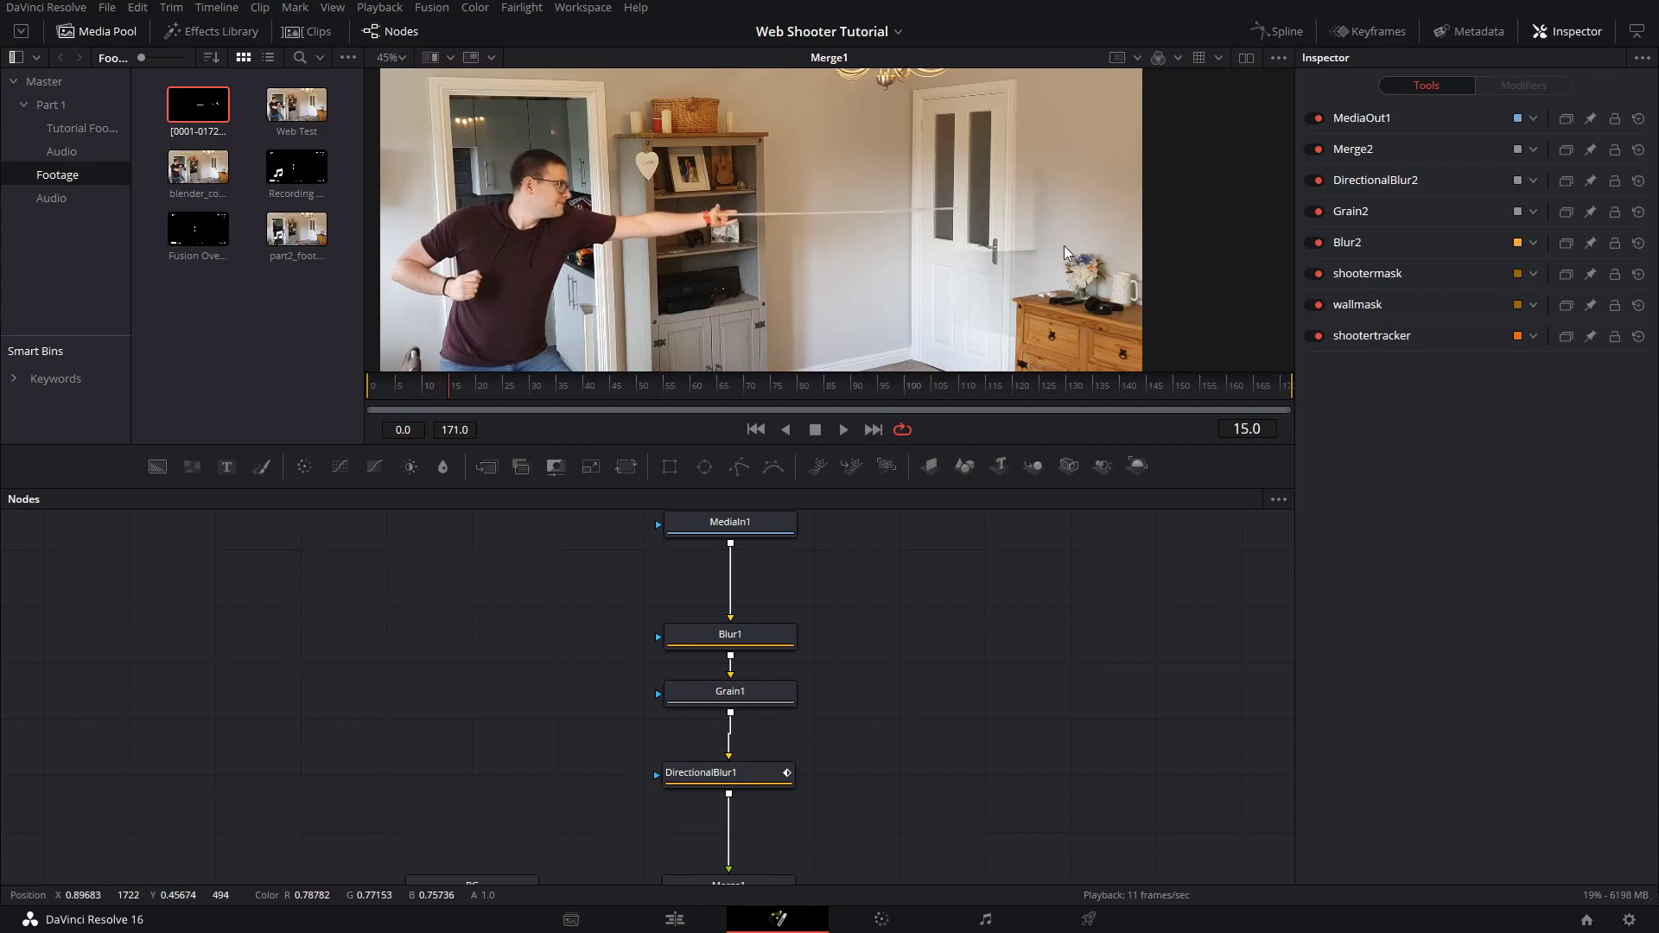
middle_drag(1073, 253, 1123, 361)
key(Left)
key(Left)
key(Left)
key(Left)
key(Left)
key(Left)
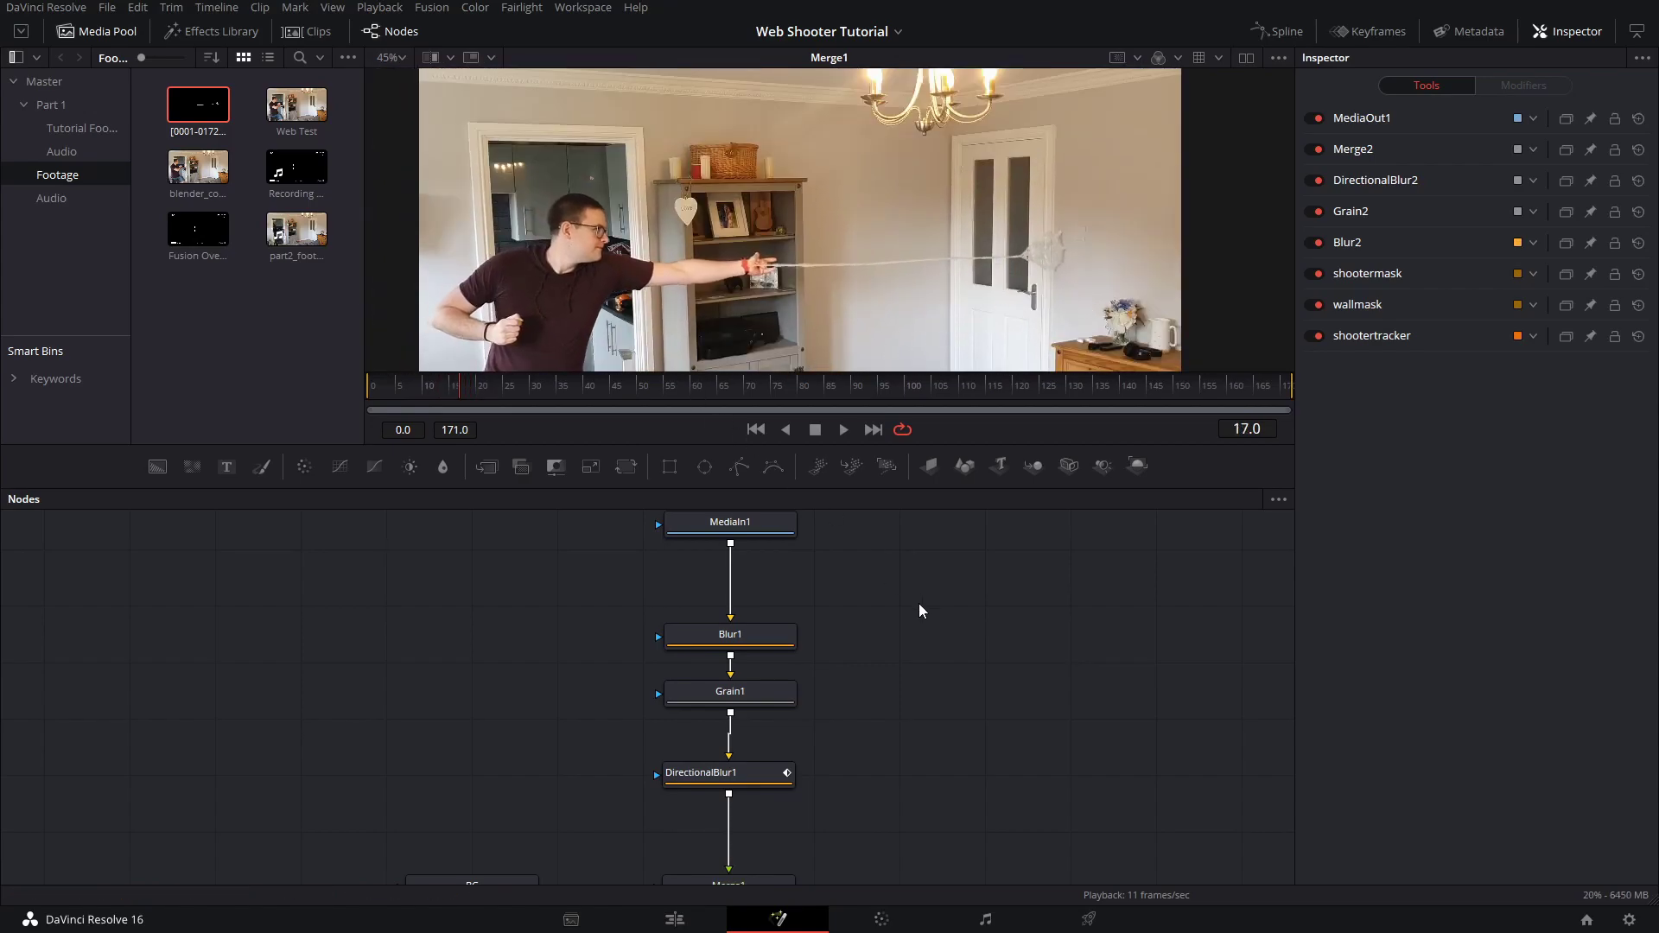
key(Left)
key(Left)
key(Left)
At frame 21, add a Tracker node between the BG node and Merge1
drag(425, 393, 484, 390)
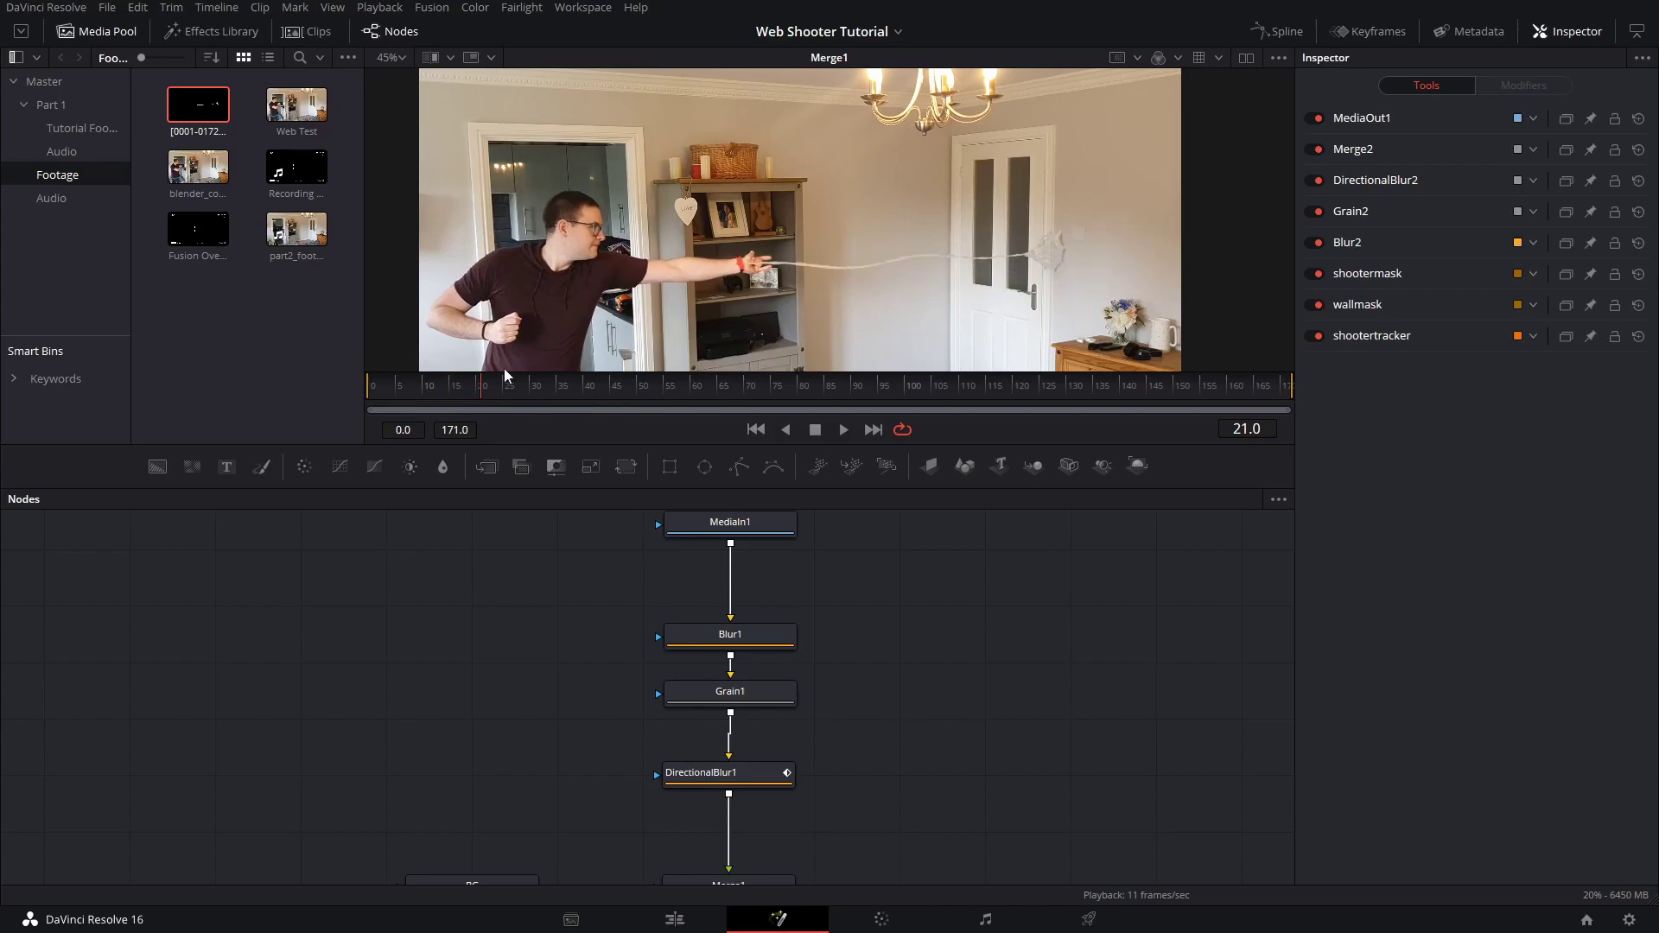
ctrl+scroll(778, 216, up, 8)
middle_drag(878, 227, 969, 209)
middle_drag(891, 640, 907, 496)
drag(478, 745, 280, 718)
key(shift+space)
text(dir)
key(BackSpace)
key(BackSpace)
key(BackSpace)
text(track)
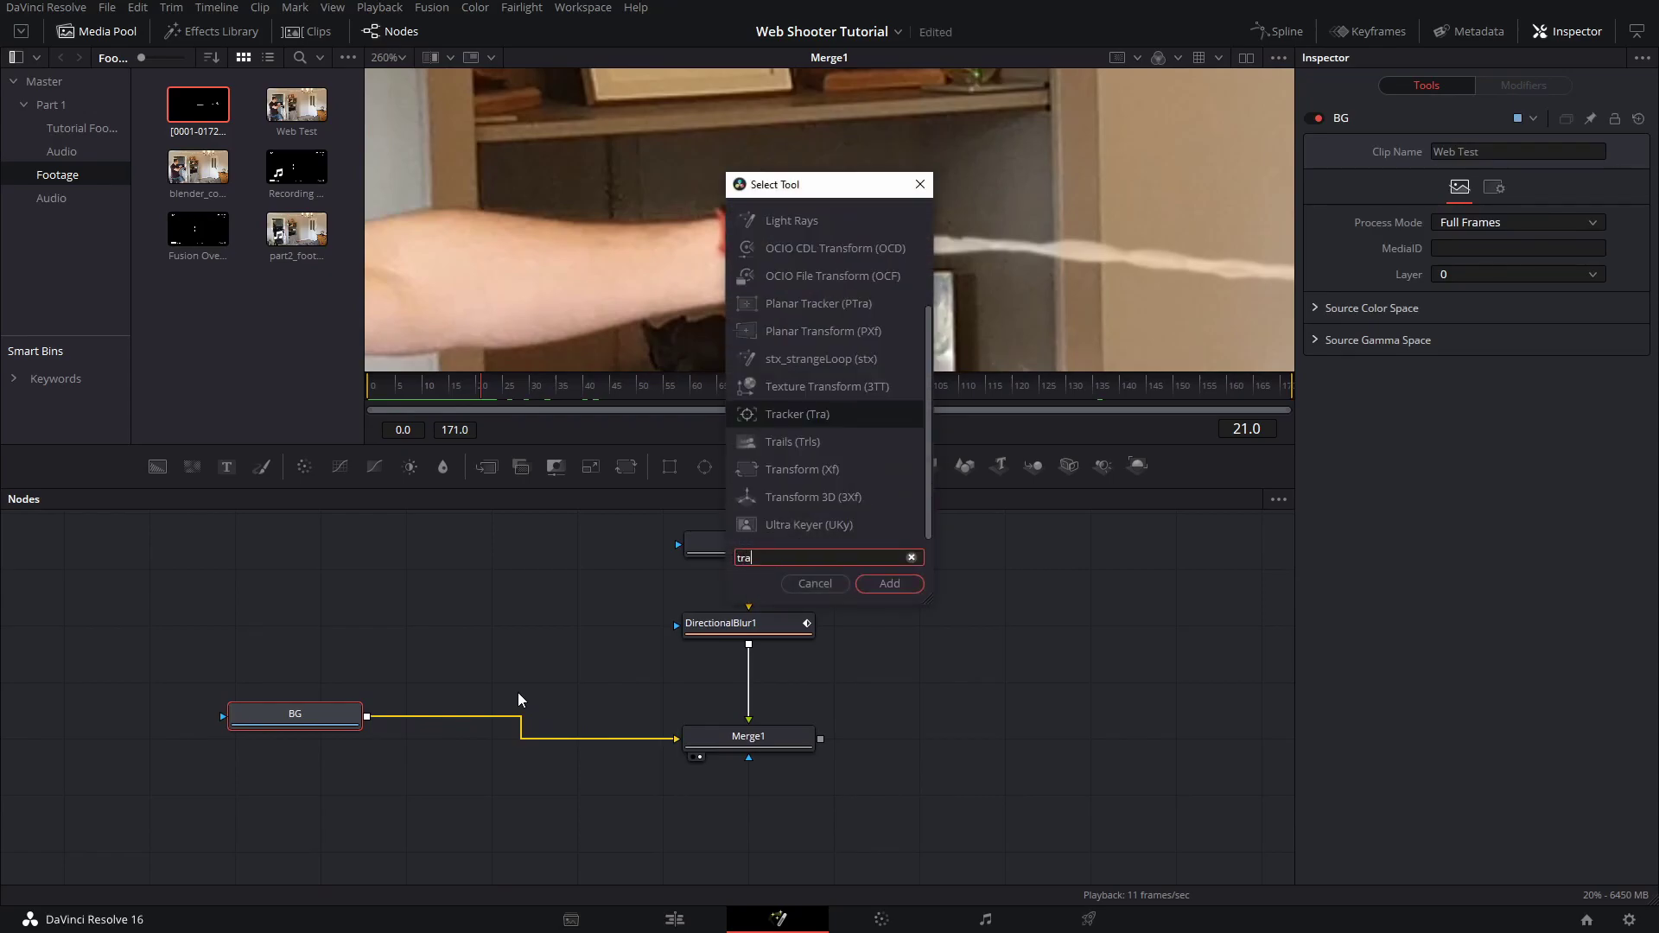
Fit the tracker pattern around the red wristband at frame 21 and track it forward to the end of the clip
ctrl+scroll(691, 195, down, 8)
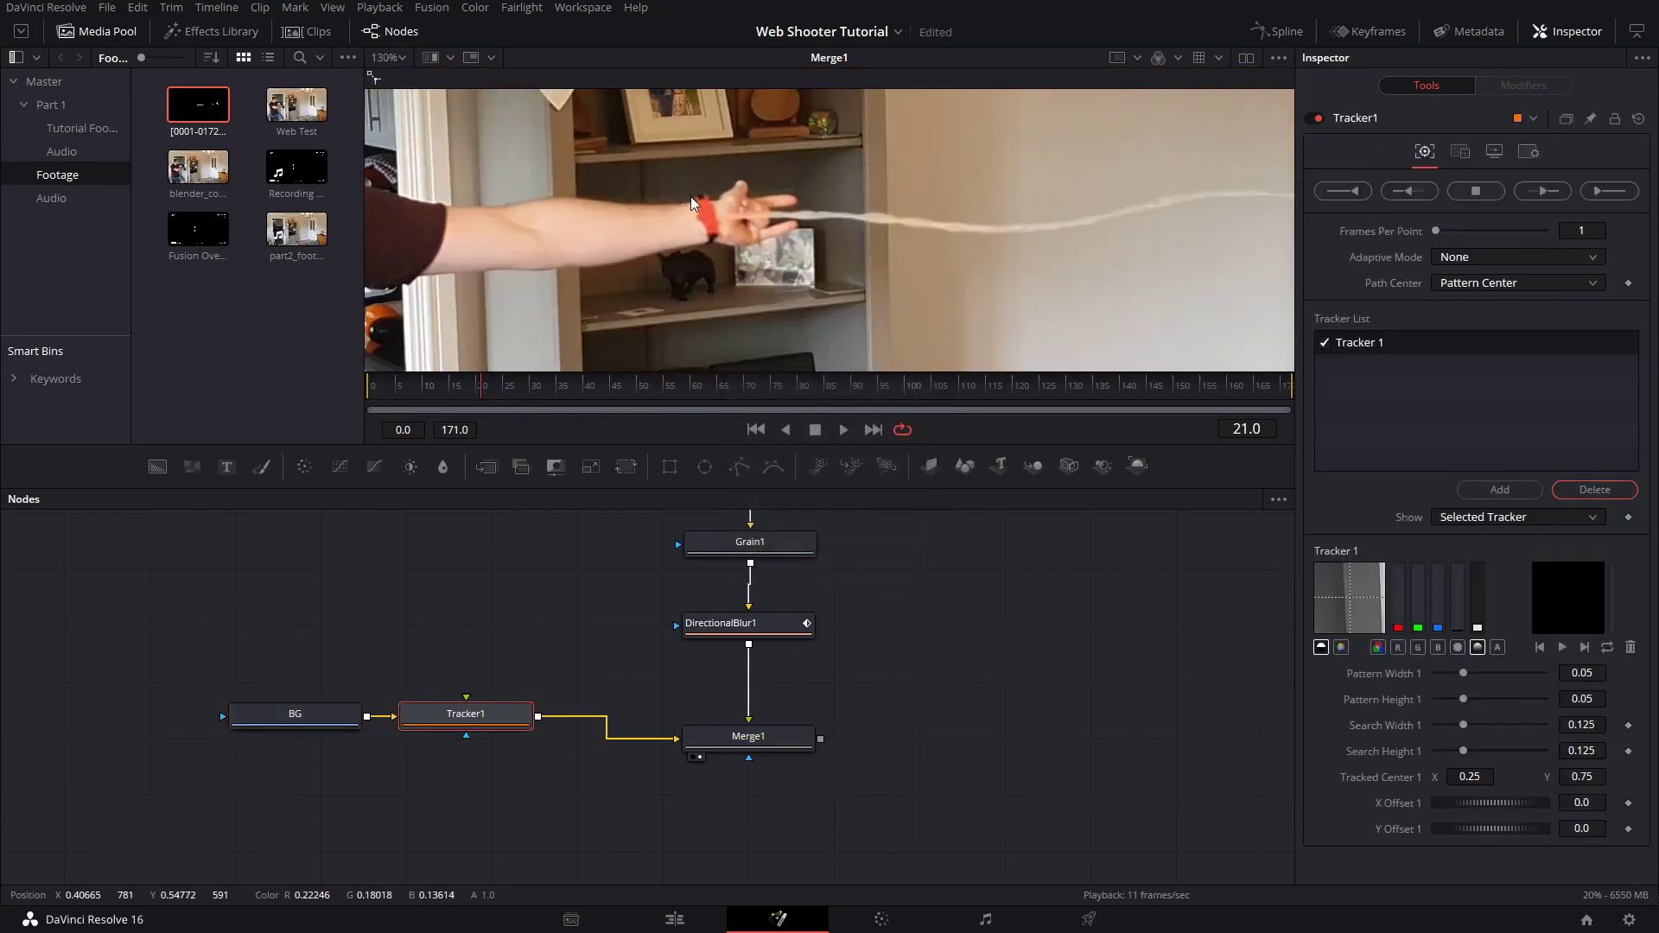
drag(685, 179, 850, 297)
ctrl+scroll(863, 301, up, 1)
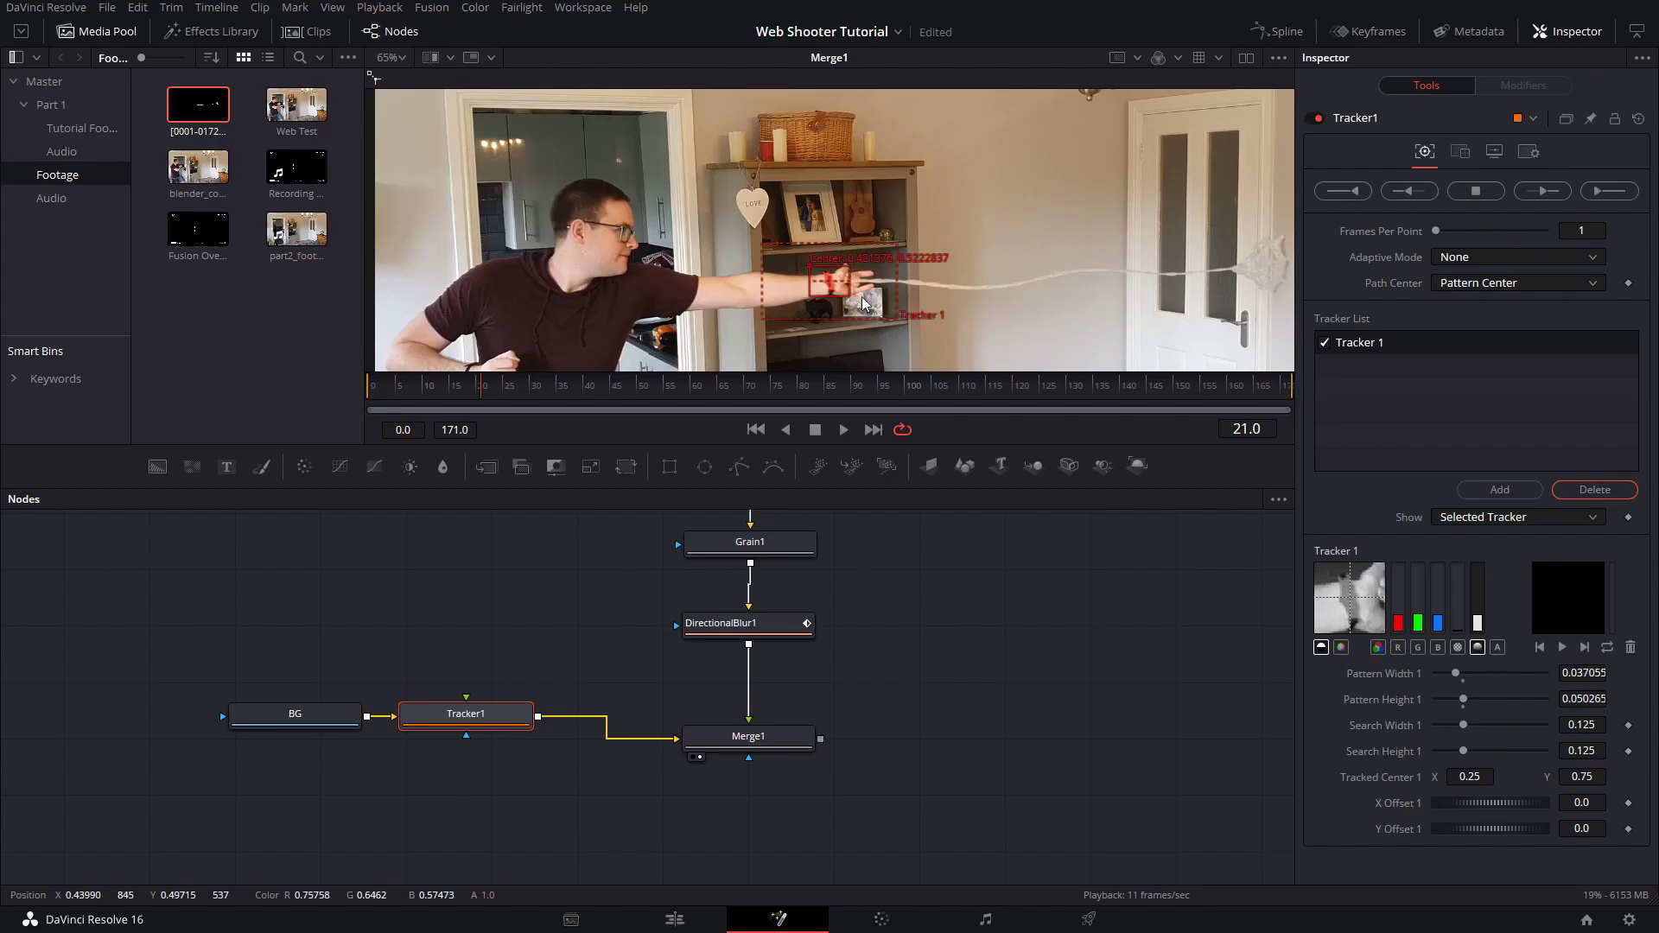
ctrl+scroll(892, 303, up, 1)
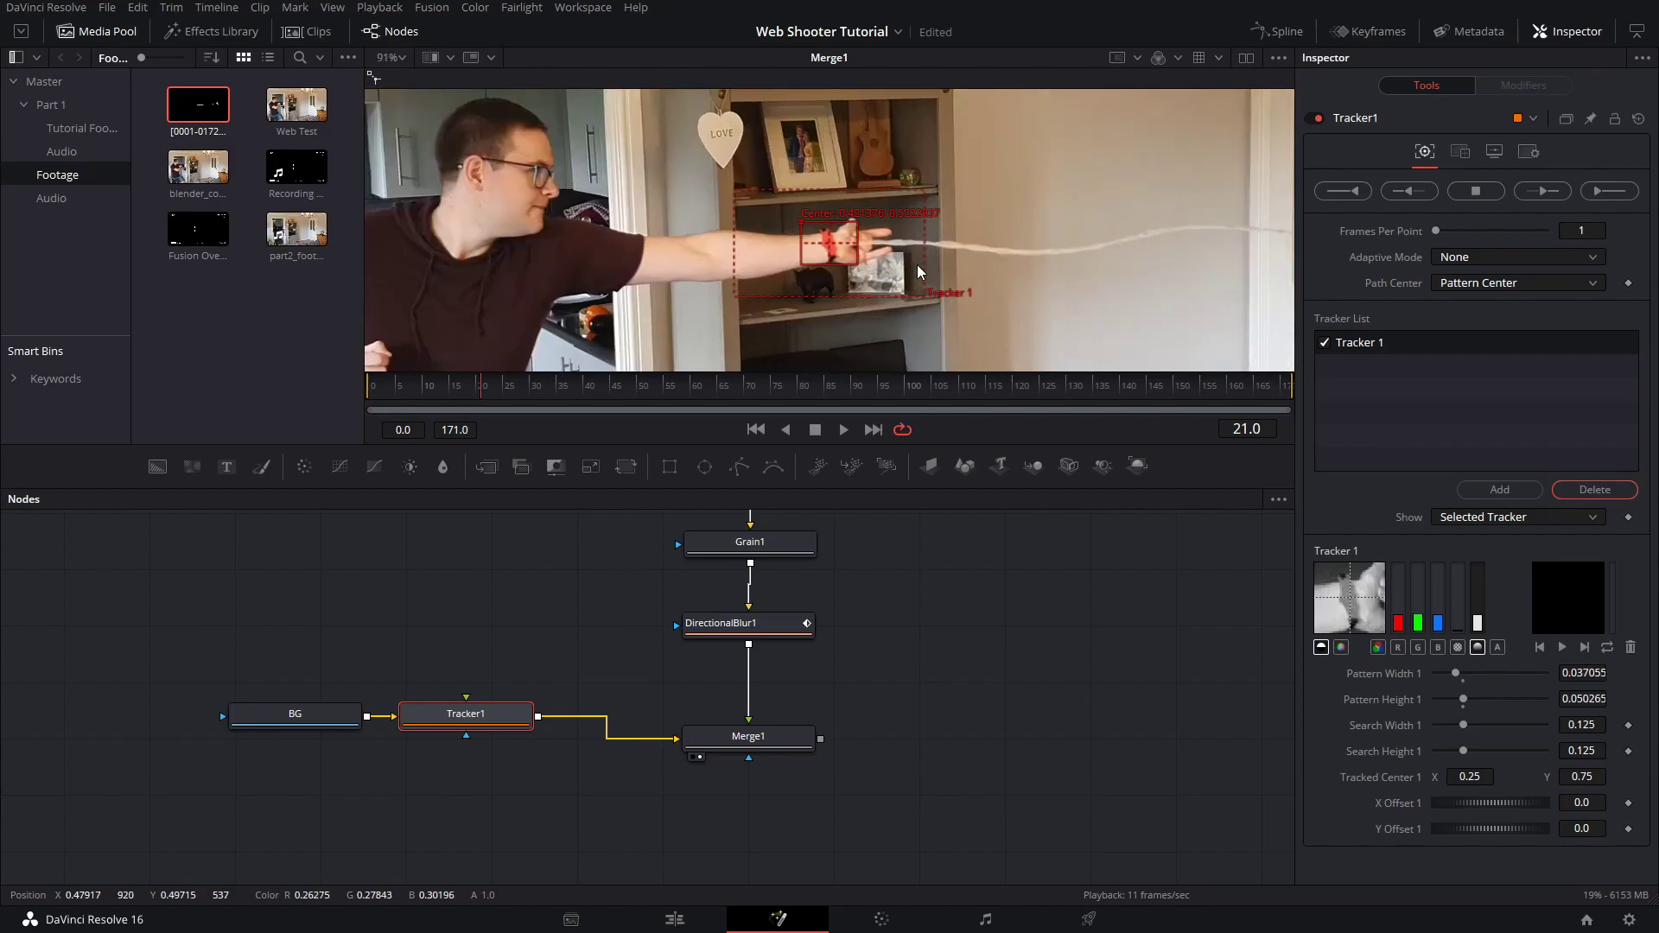
click(1544, 192)
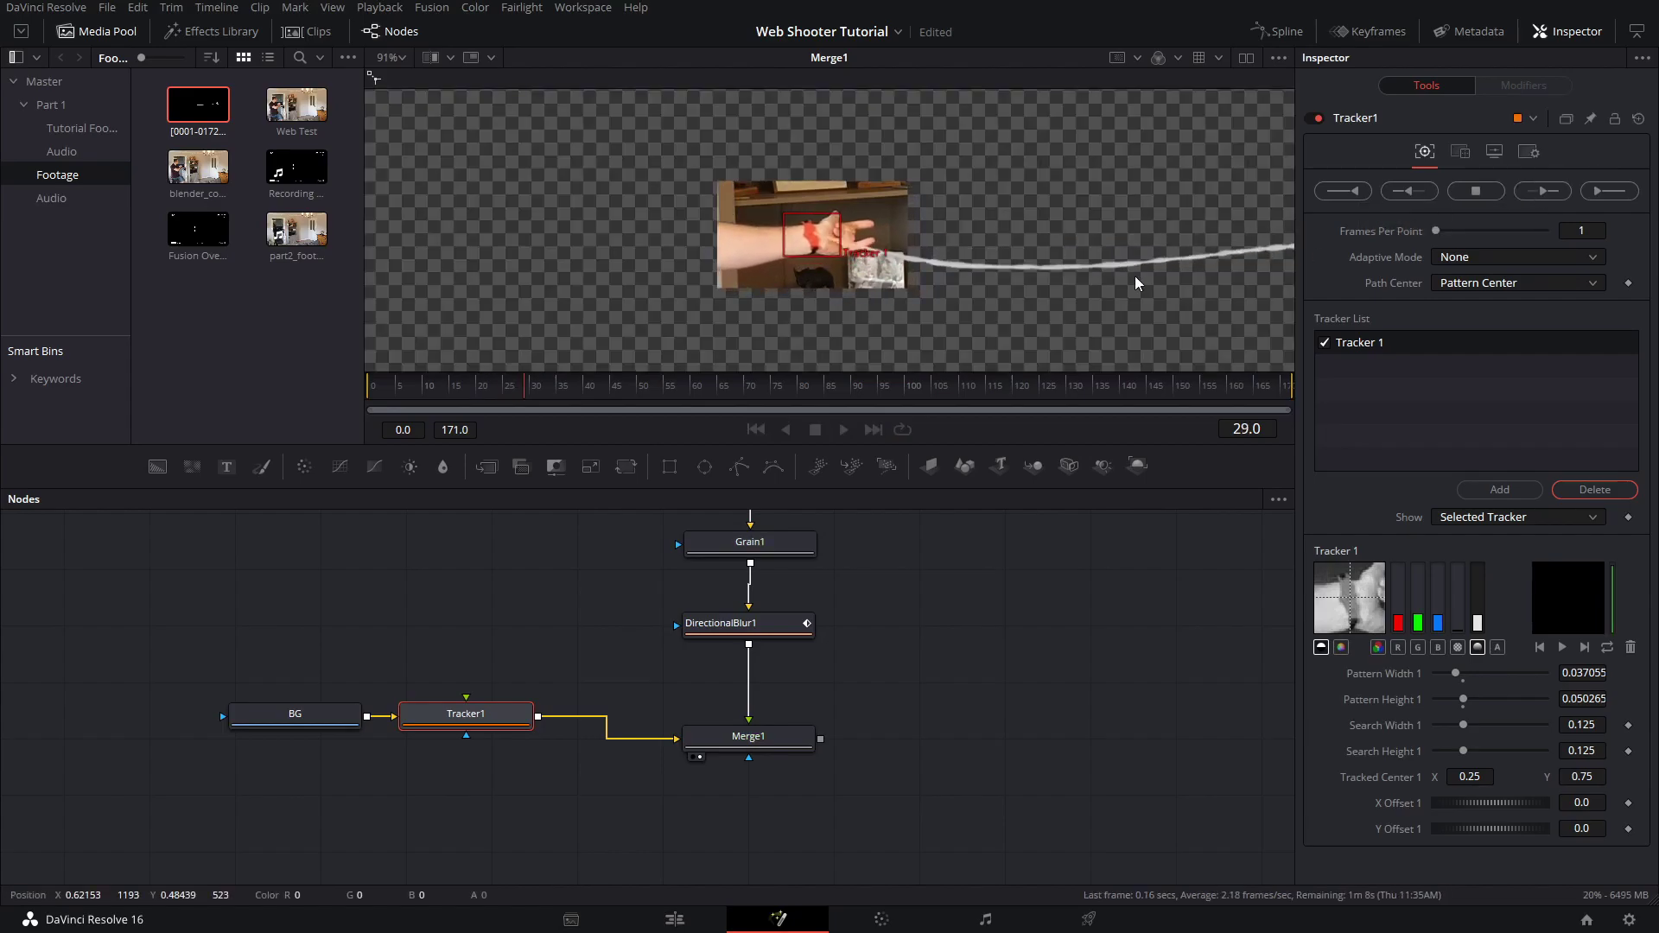
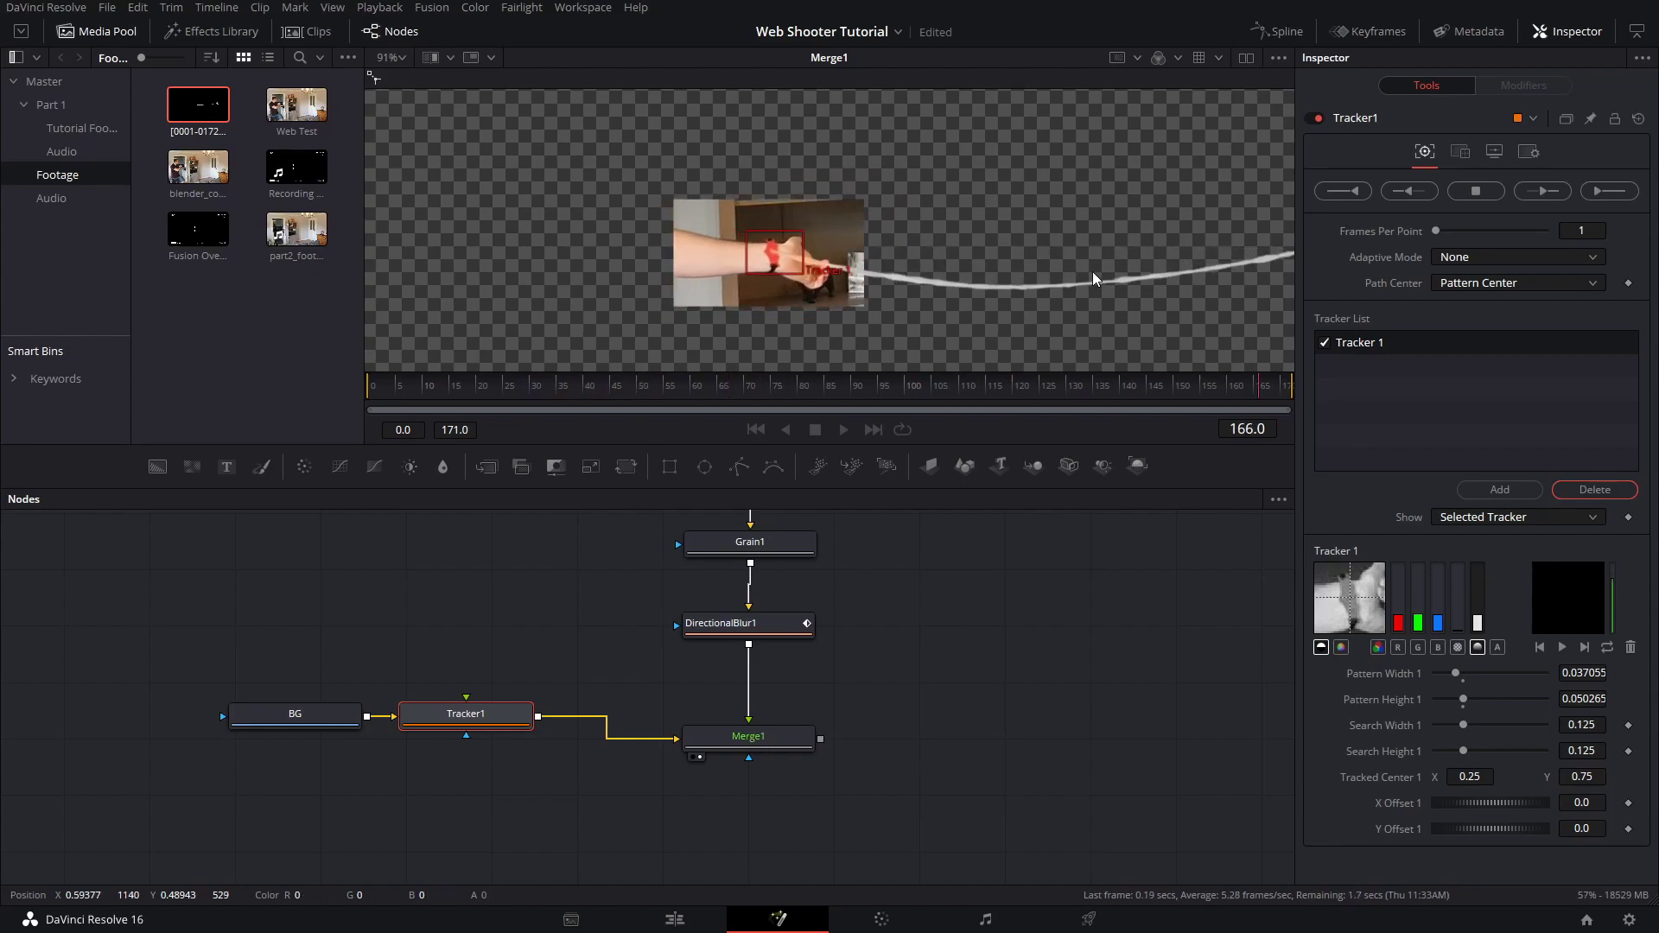
Back at frame 21, shrink the tracker's search area to about 0.067 by 0.094 and track in reverse to the start
drag(490, 385, 485, 385)
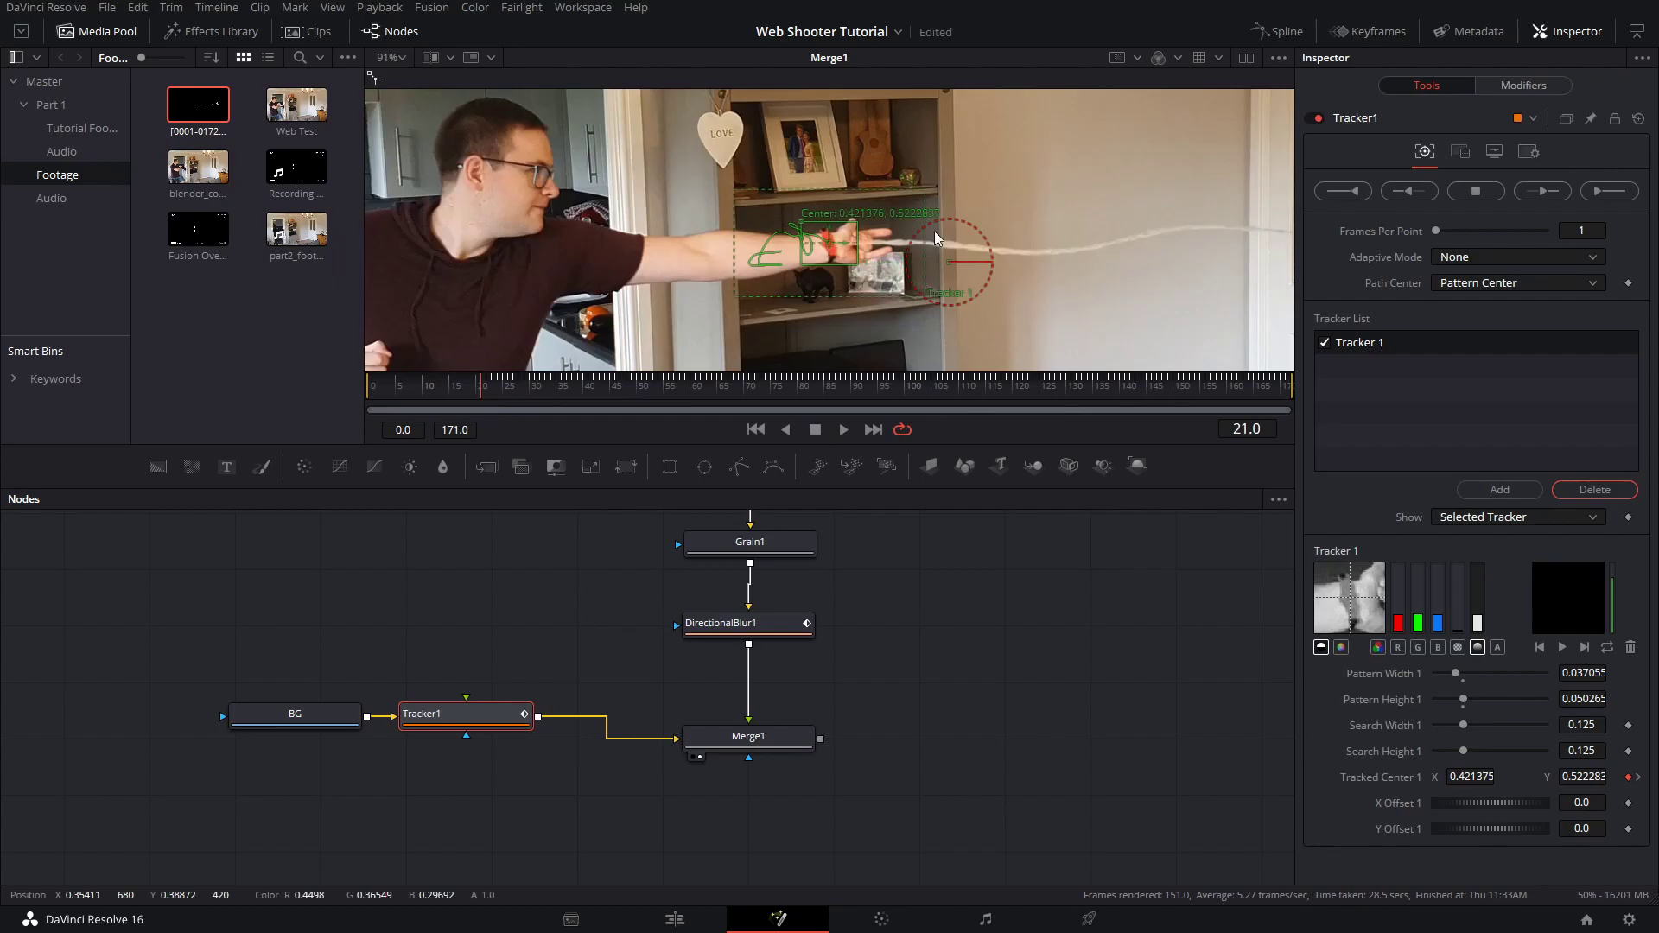
drag(917, 298, 880, 284)
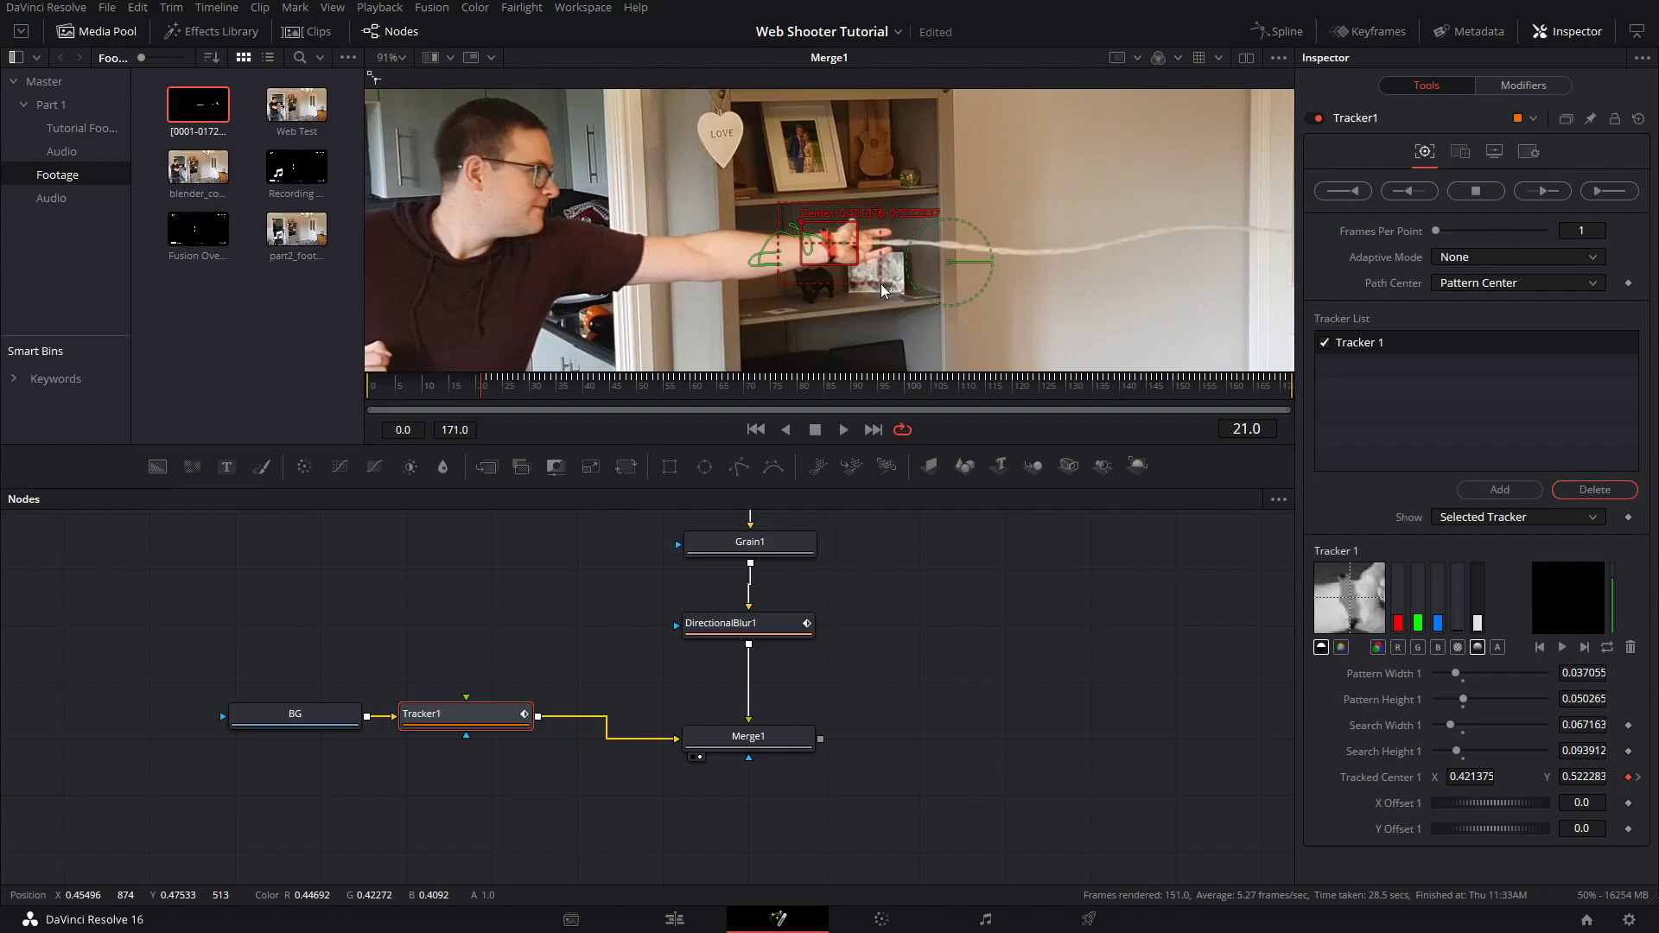
click(1403, 194)
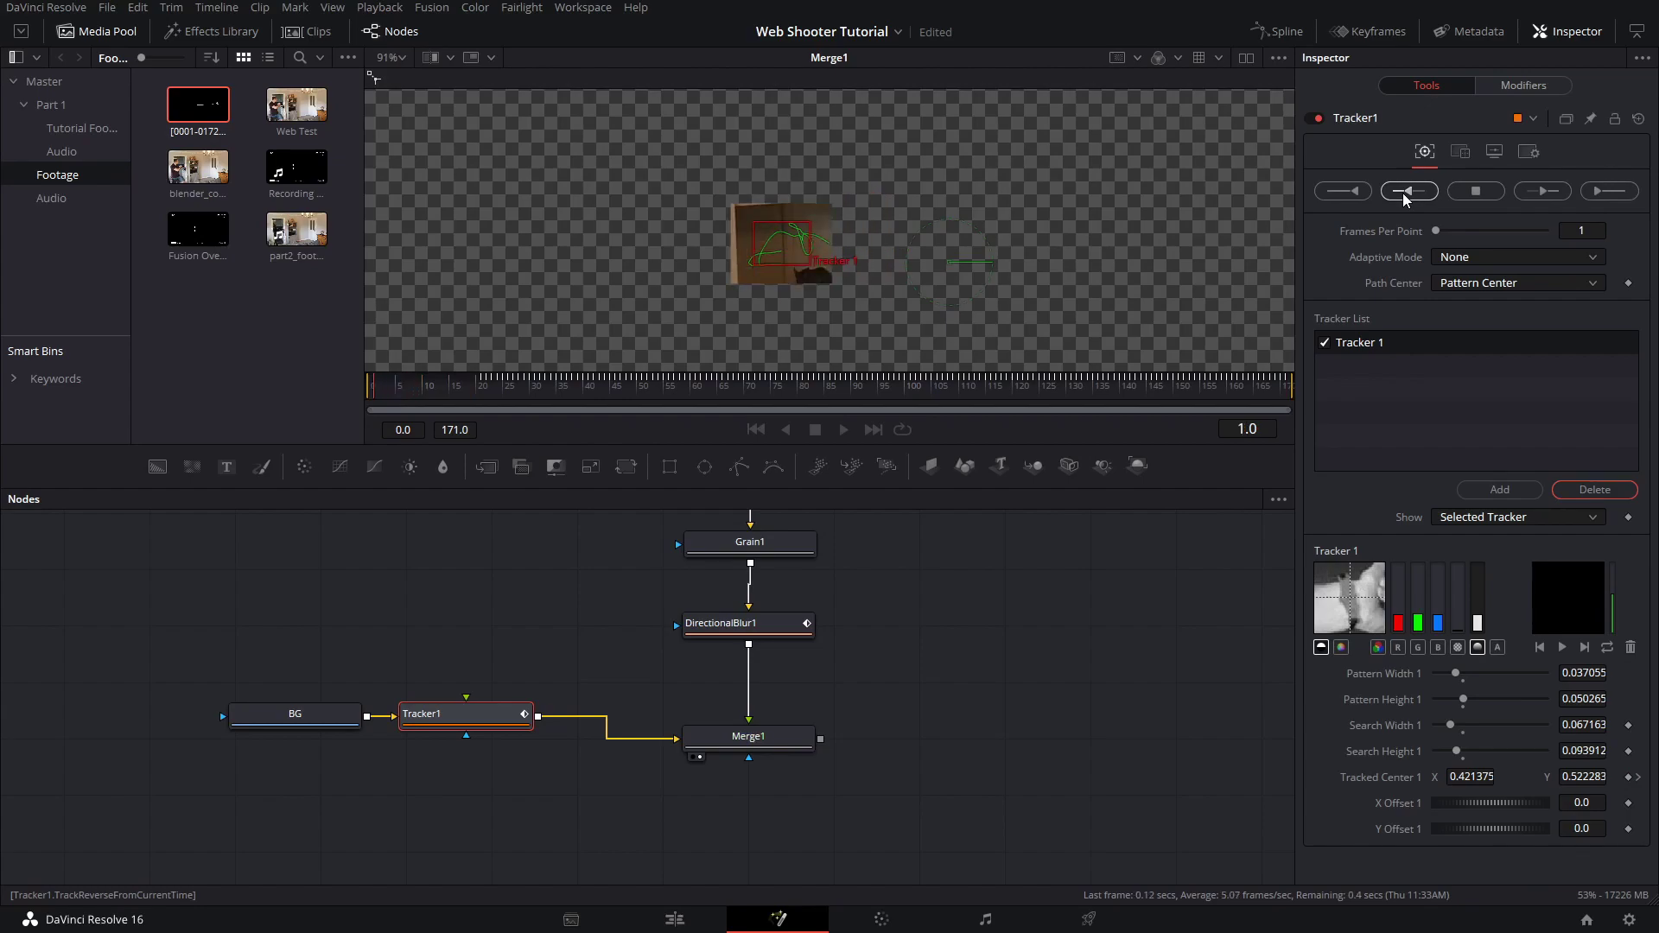
click(996, 544)
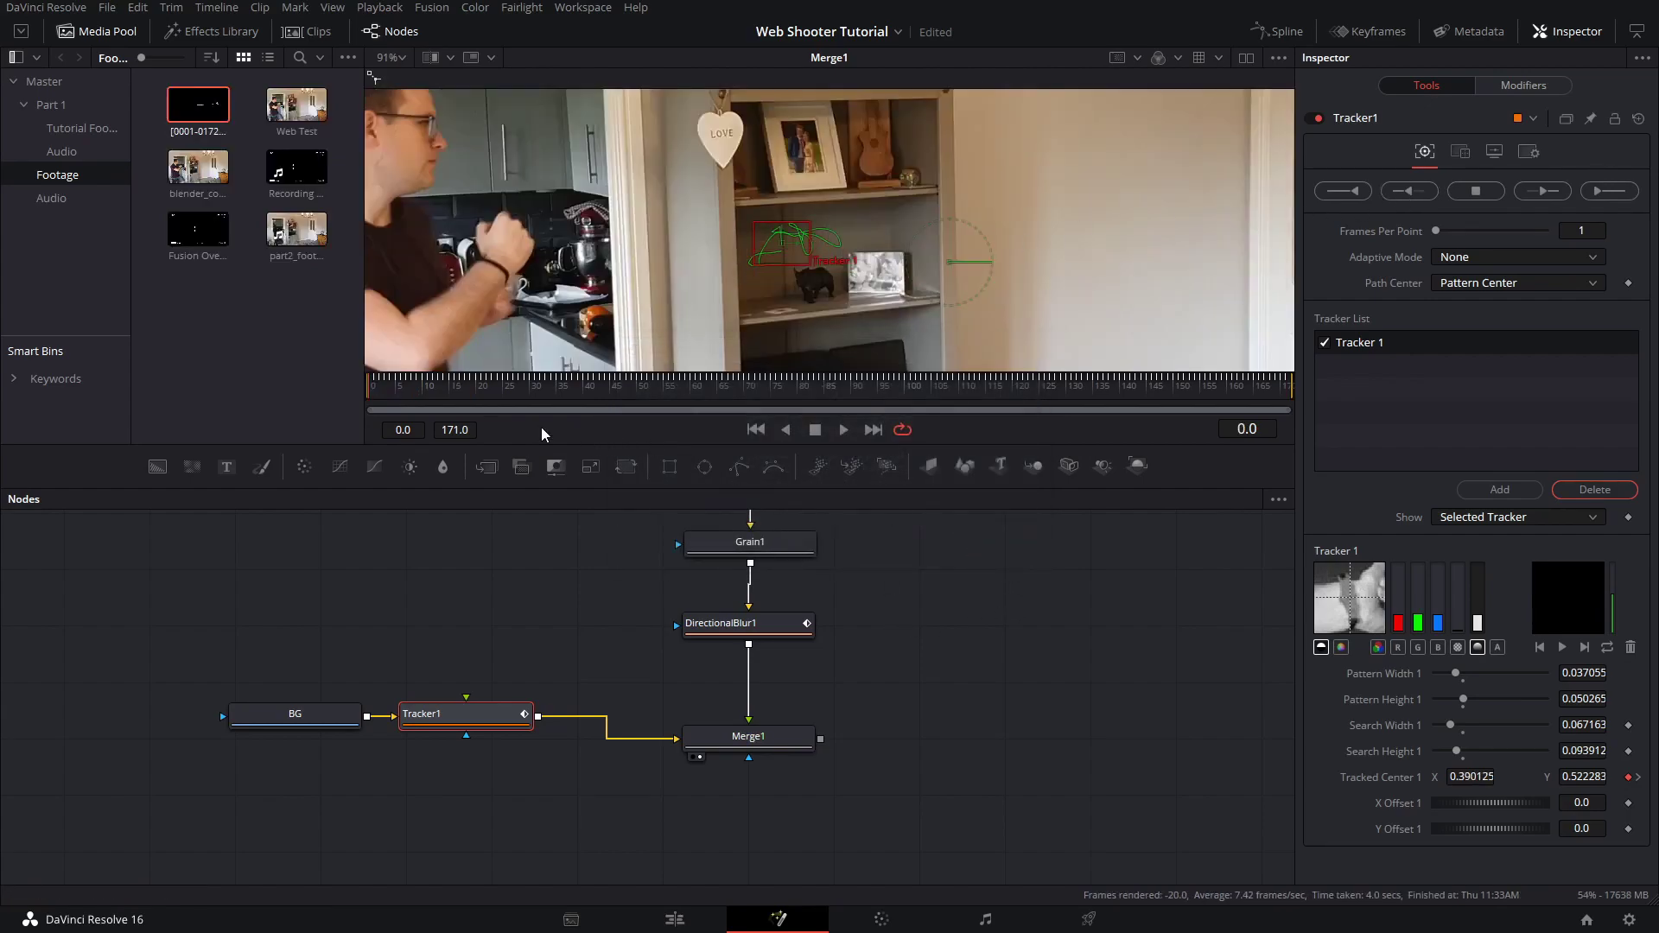
Scrub from the start to frame 8 to check how the tracker follows the wristband
drag(377, 374, 415, 390)
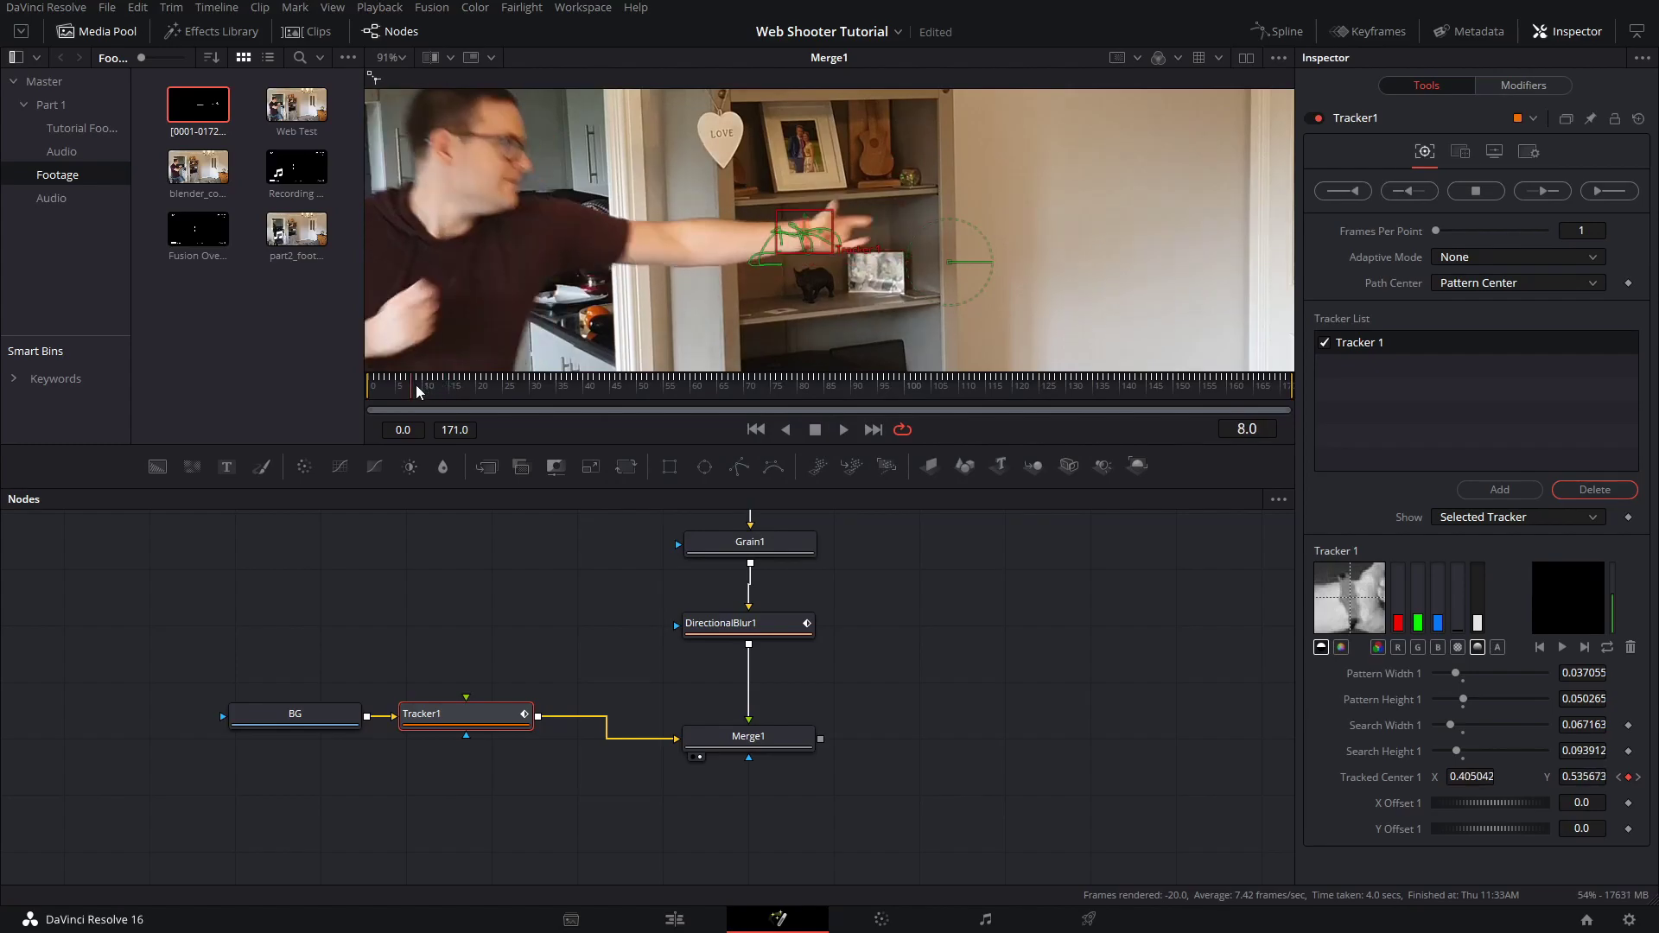
click(931, 710)
middle_drag(926, 702, 935, 656)
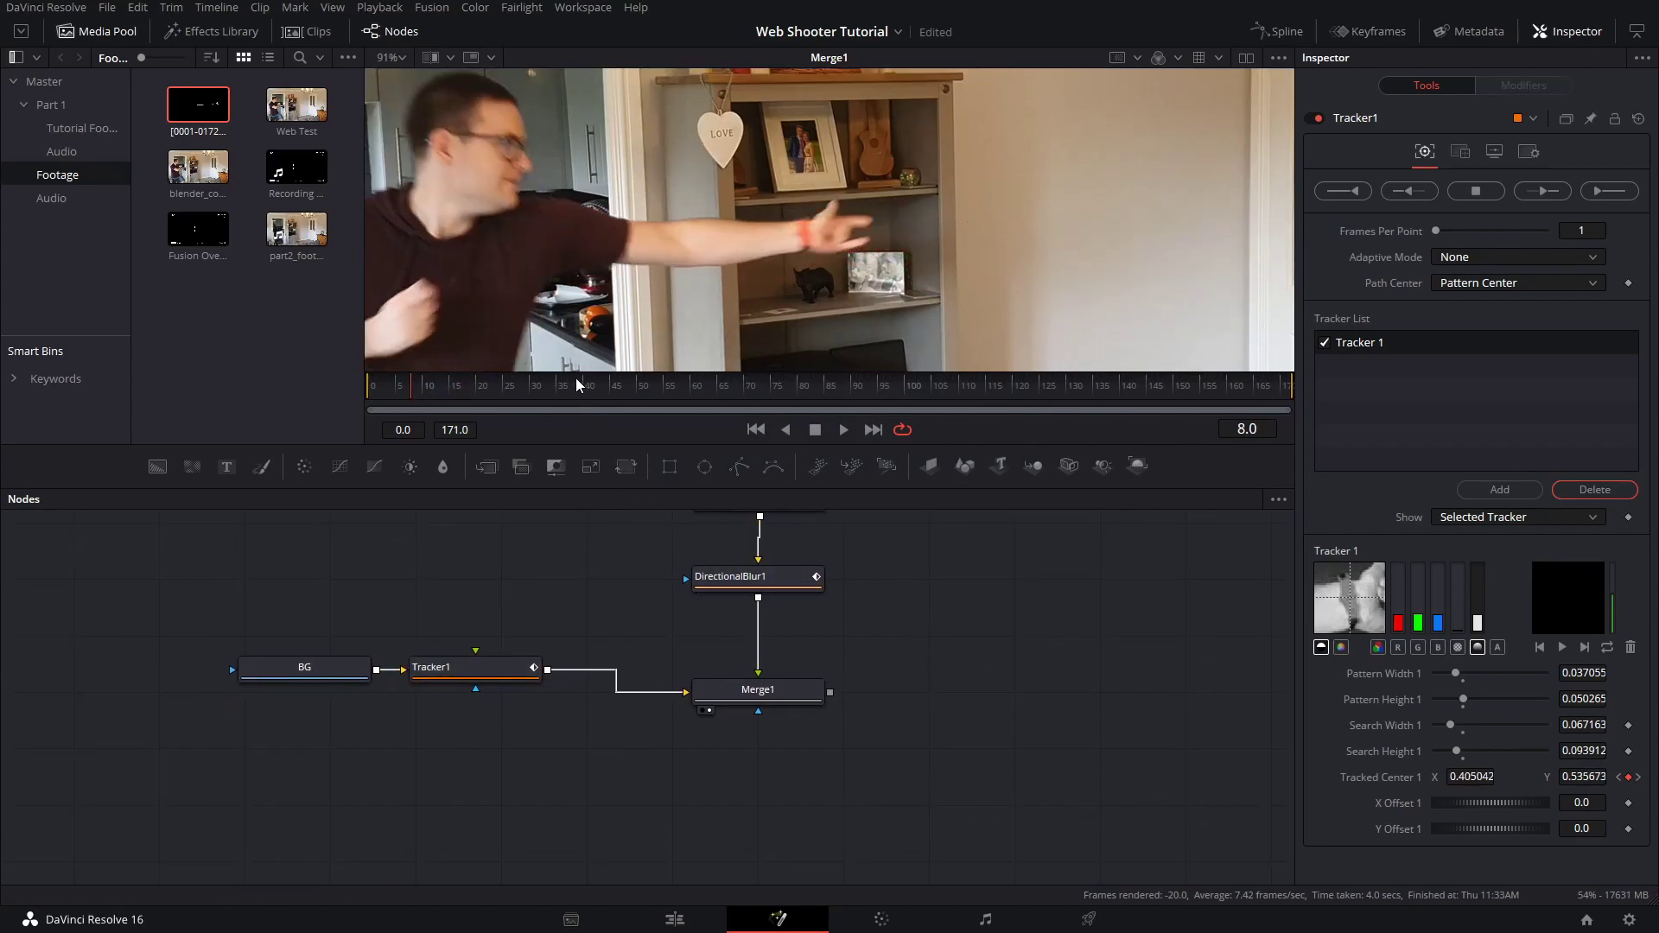
At frame 46, create an unconnected Polygon mask and draw it around the wristband and the adjoining wrist
click(618, 389)
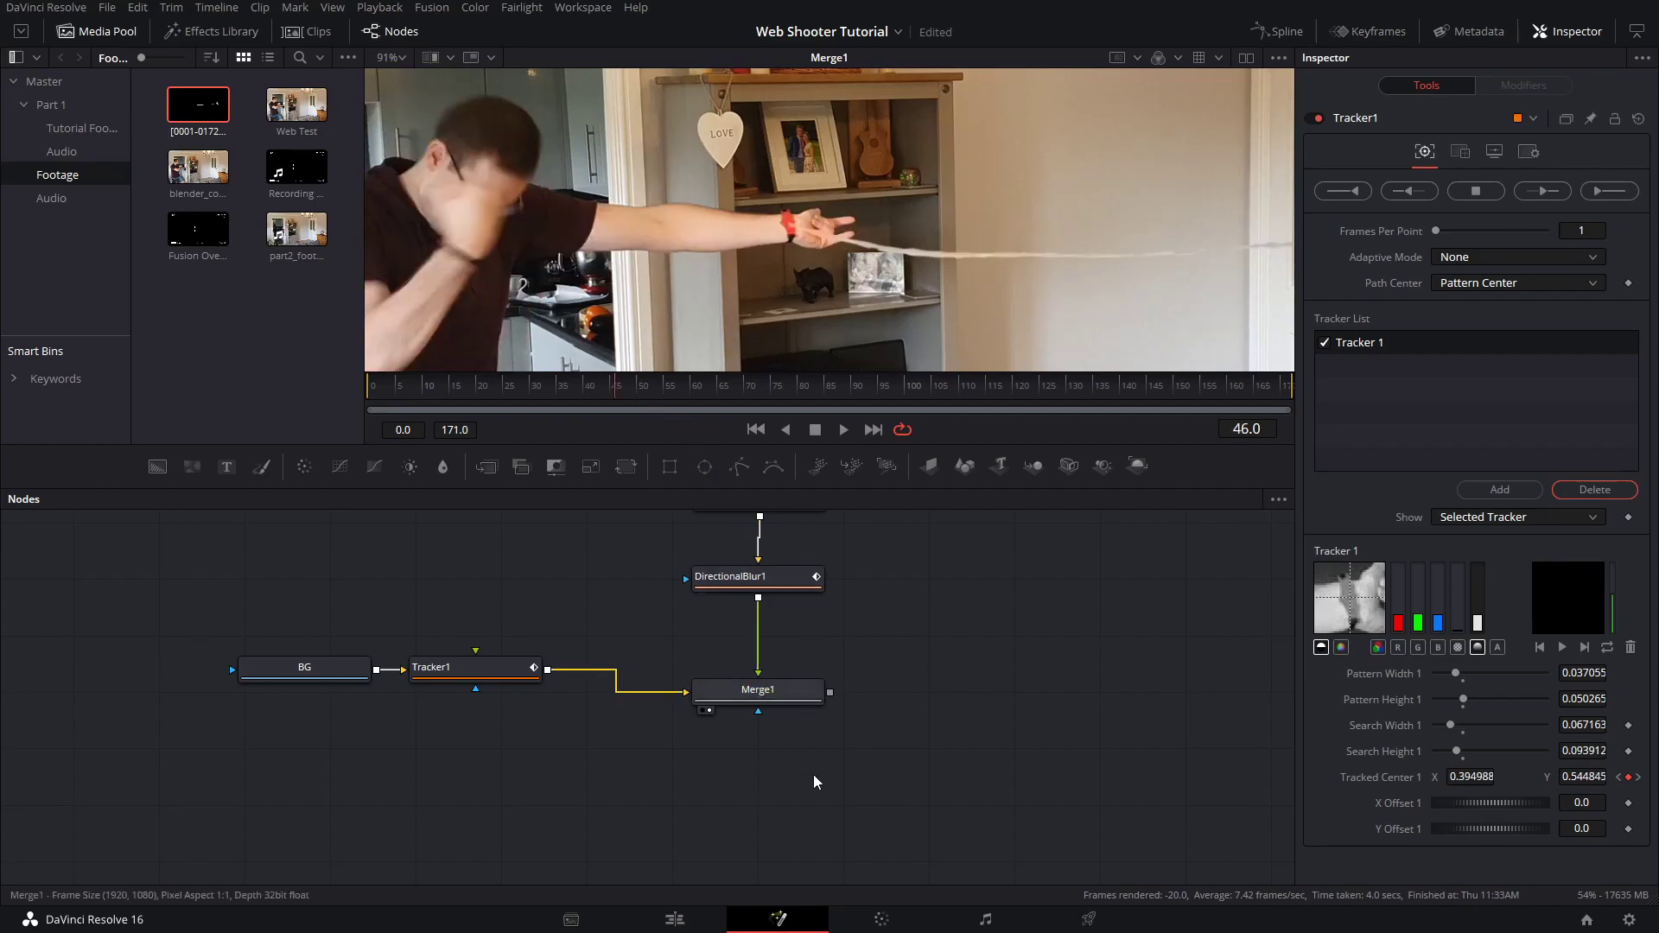
click(783, 700)
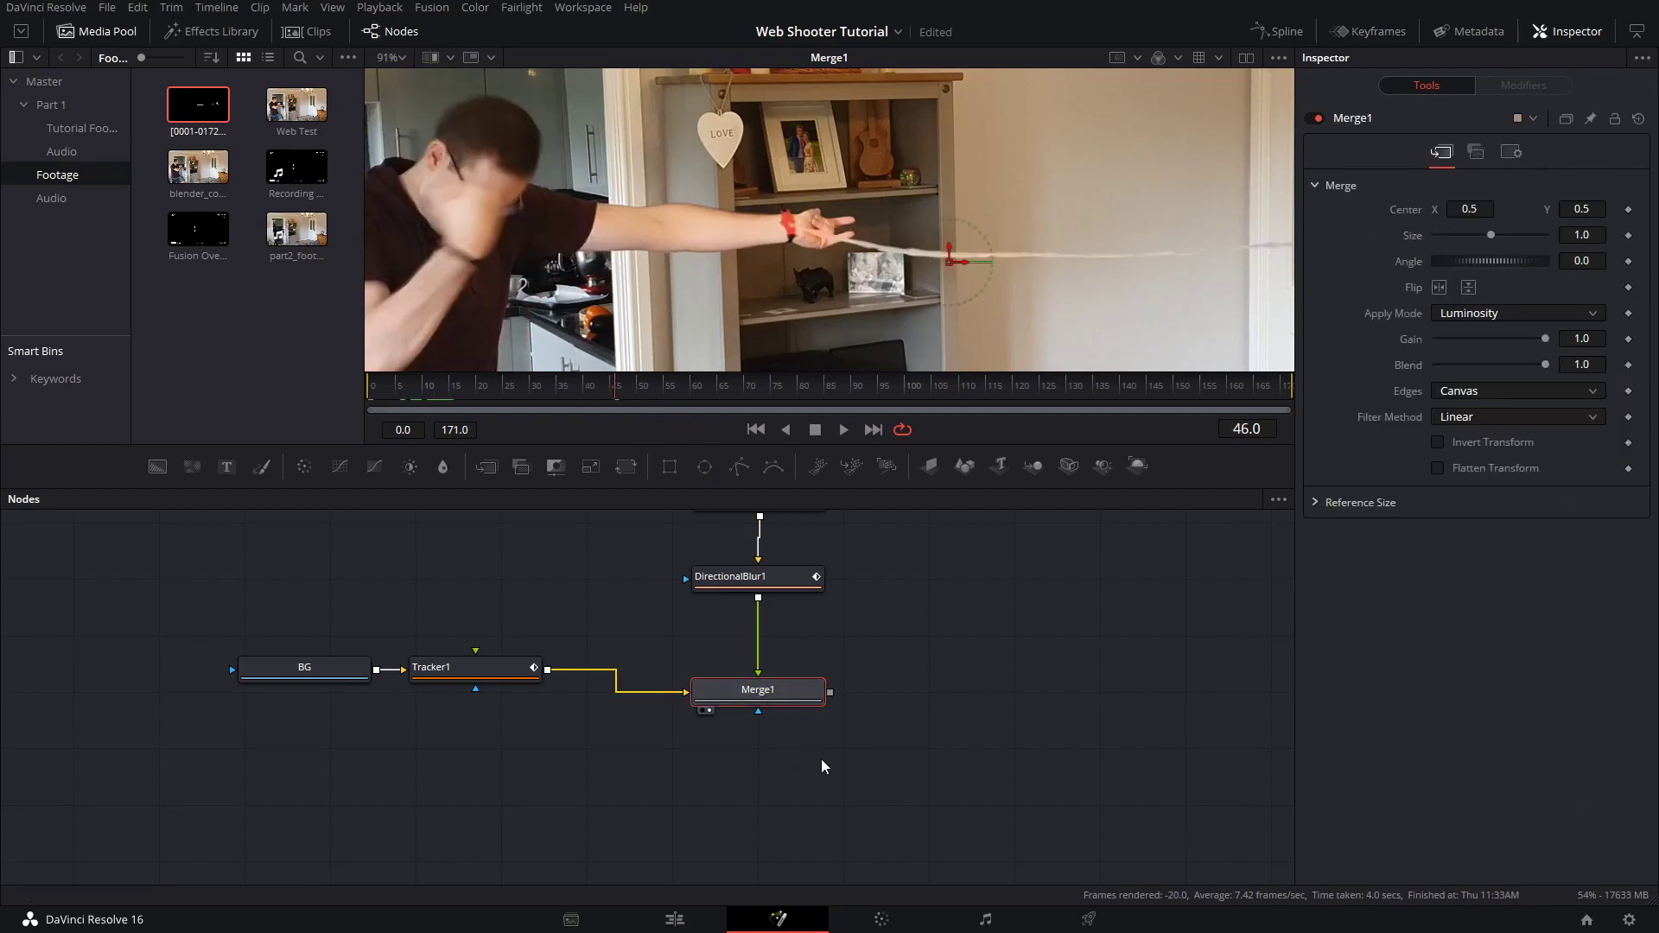
click(1004, 721)
scroll(738, 226, up, 5)
middle_drag(640, 278, 743, 273)
click(740, 468)
click(578, 286)
click(585, 219)
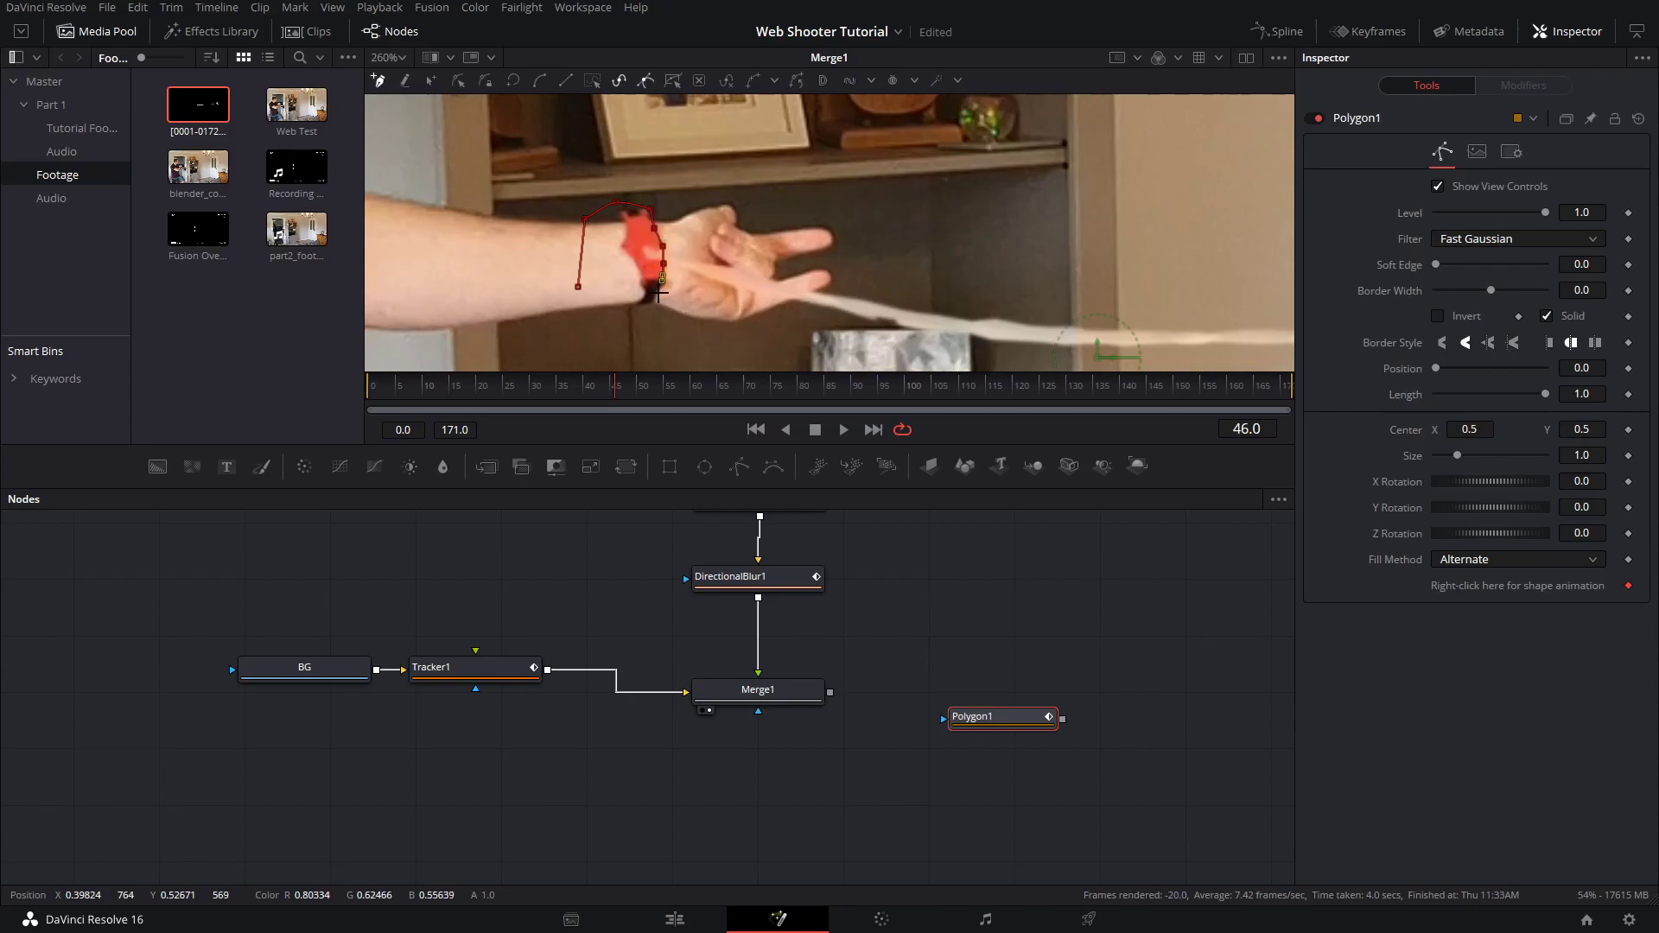
Connect the polygon to Merge1 as its effect mask and invert it so the web is hidden over the wristband
middle_drag(580, 286, 609, 286)
drag(960, 724, 677, 771)
drag(779, 766, 760, 696)
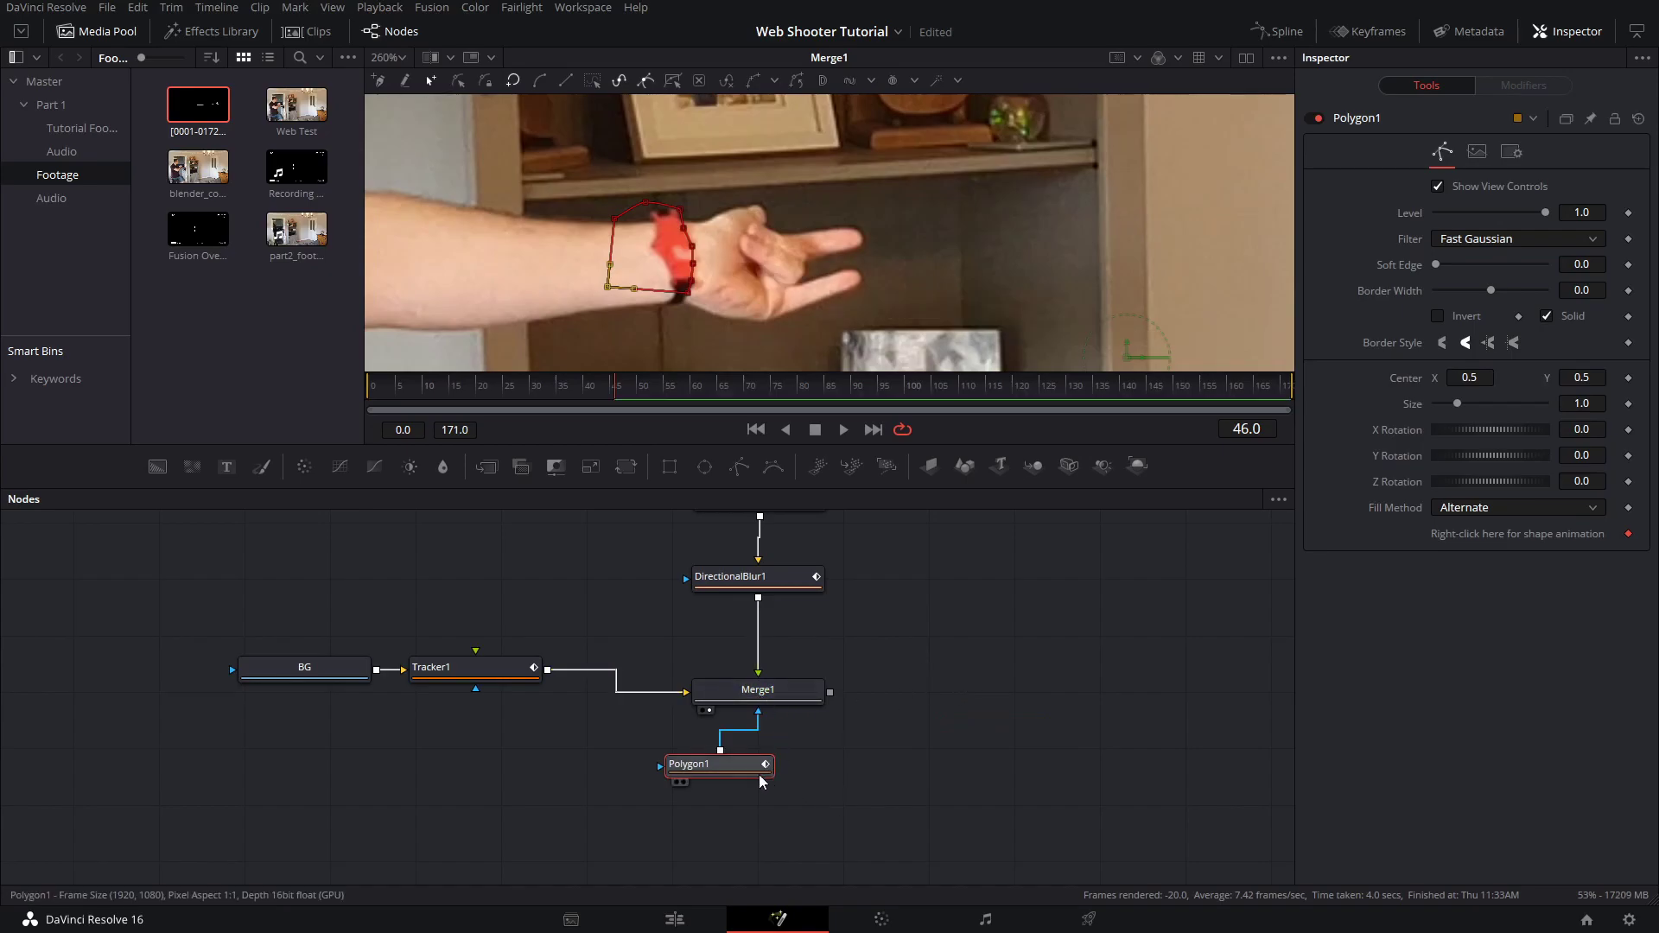
drag(761, 775, 803, 787)
click(1438, 317)
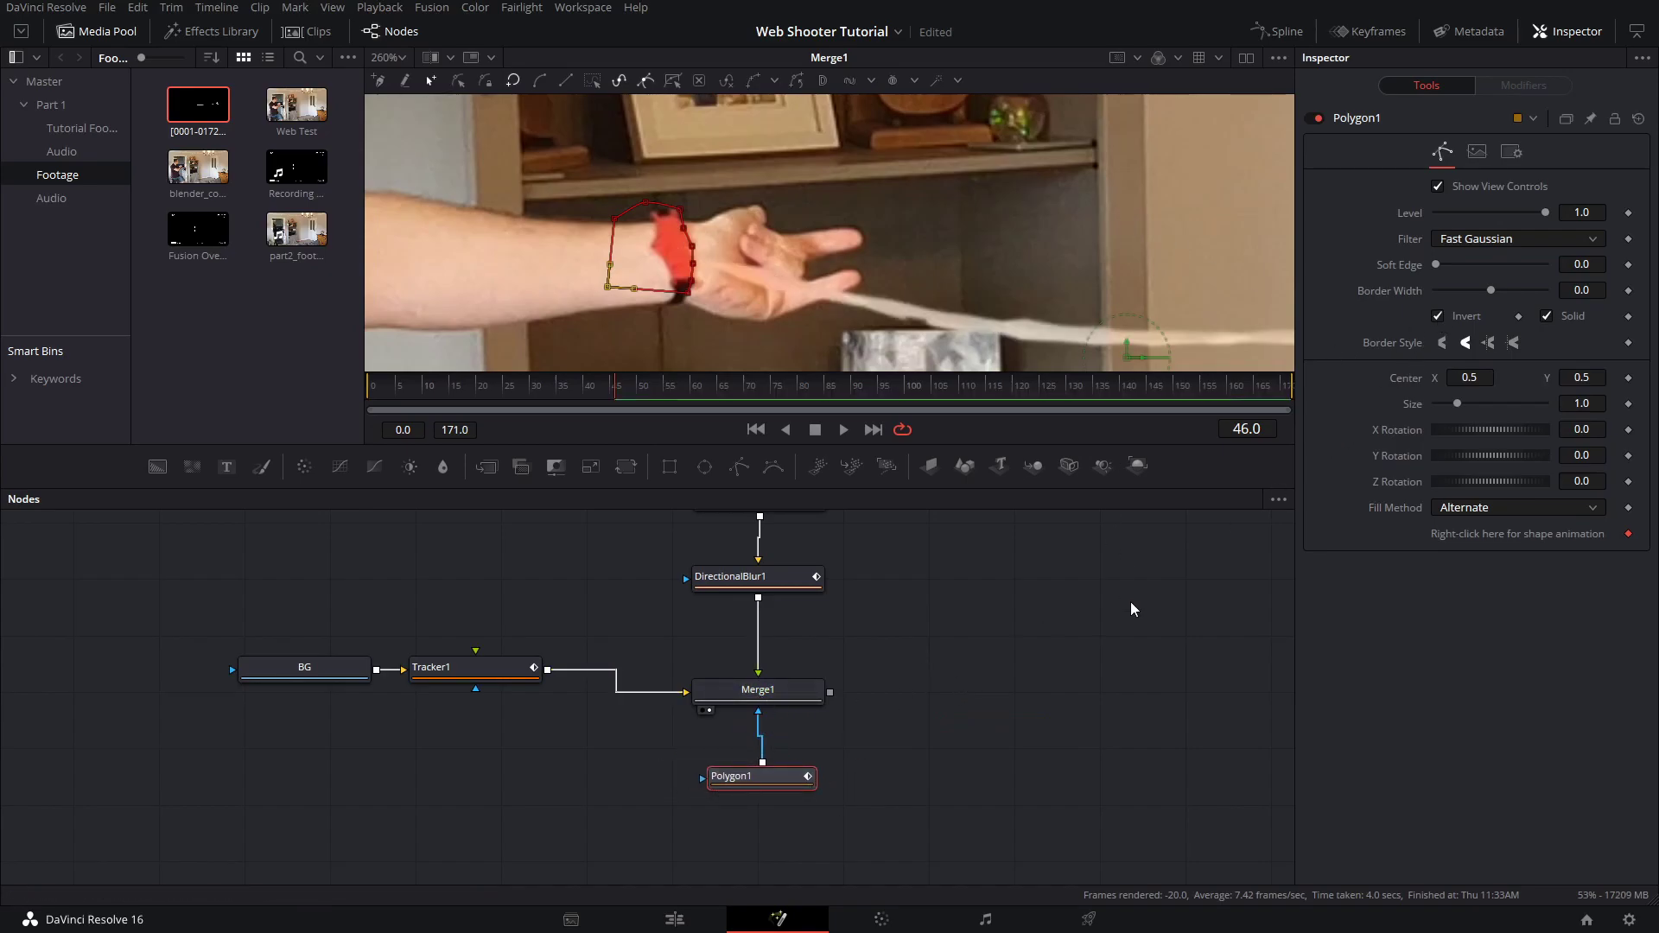
Connect Polygon1's Center to the Position of Tracker1Tracker1Path1 so the mask follows the wristband track
key(ctrl+f)
ctrl+scroll(785, 294, up, 6)
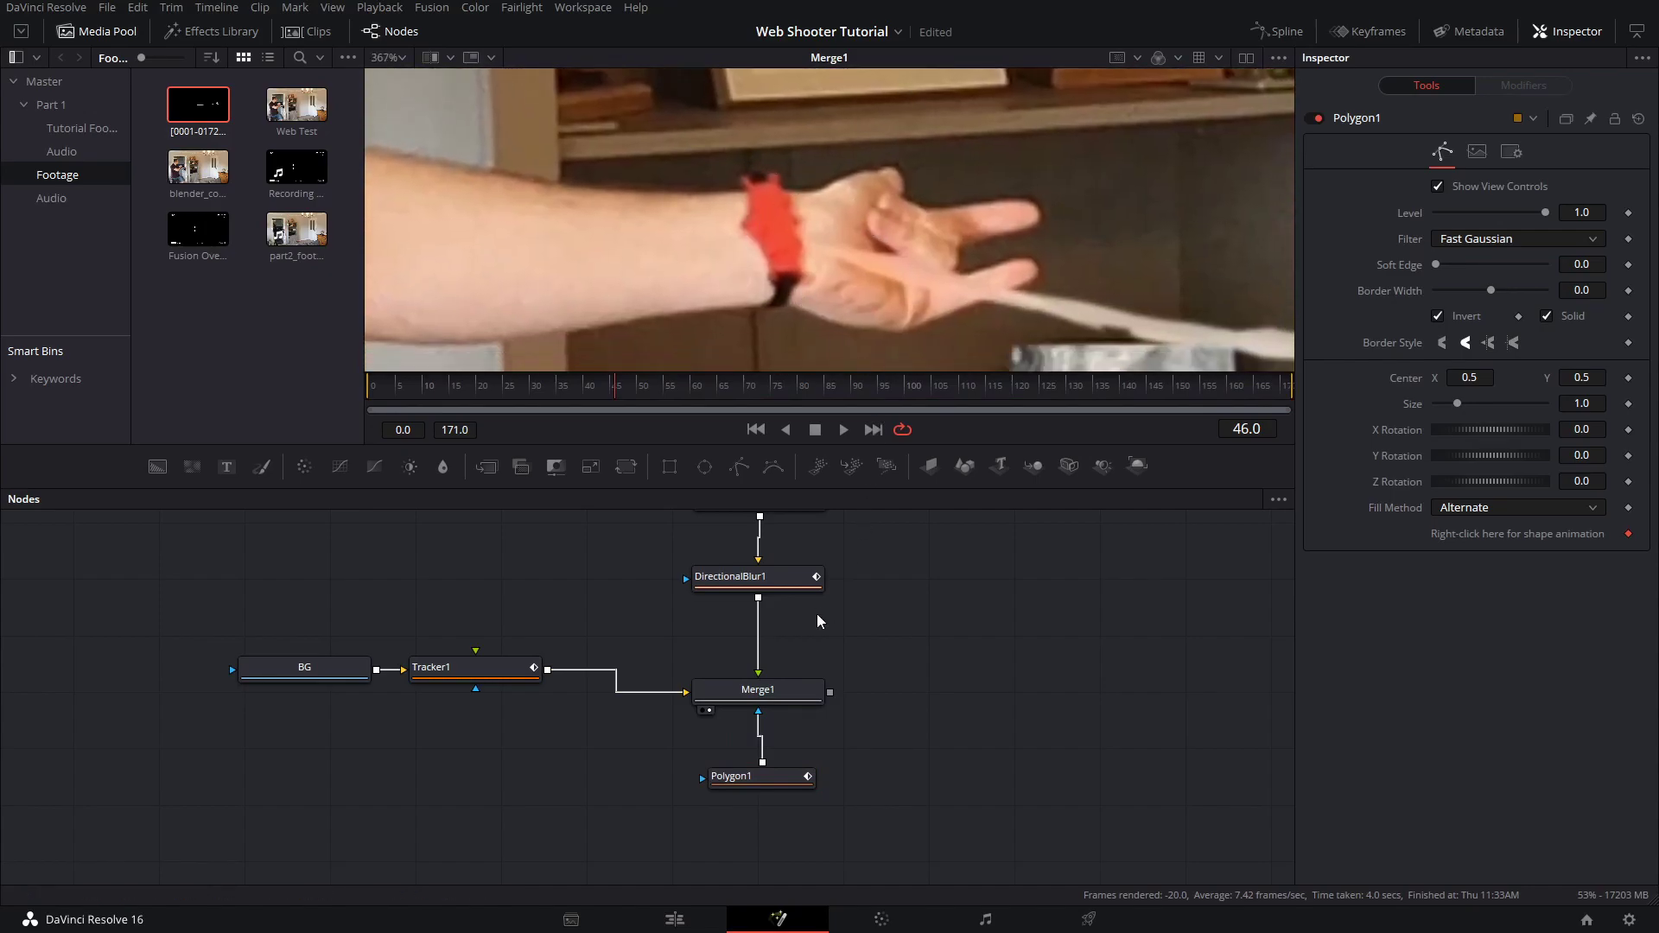
click(810, 782)
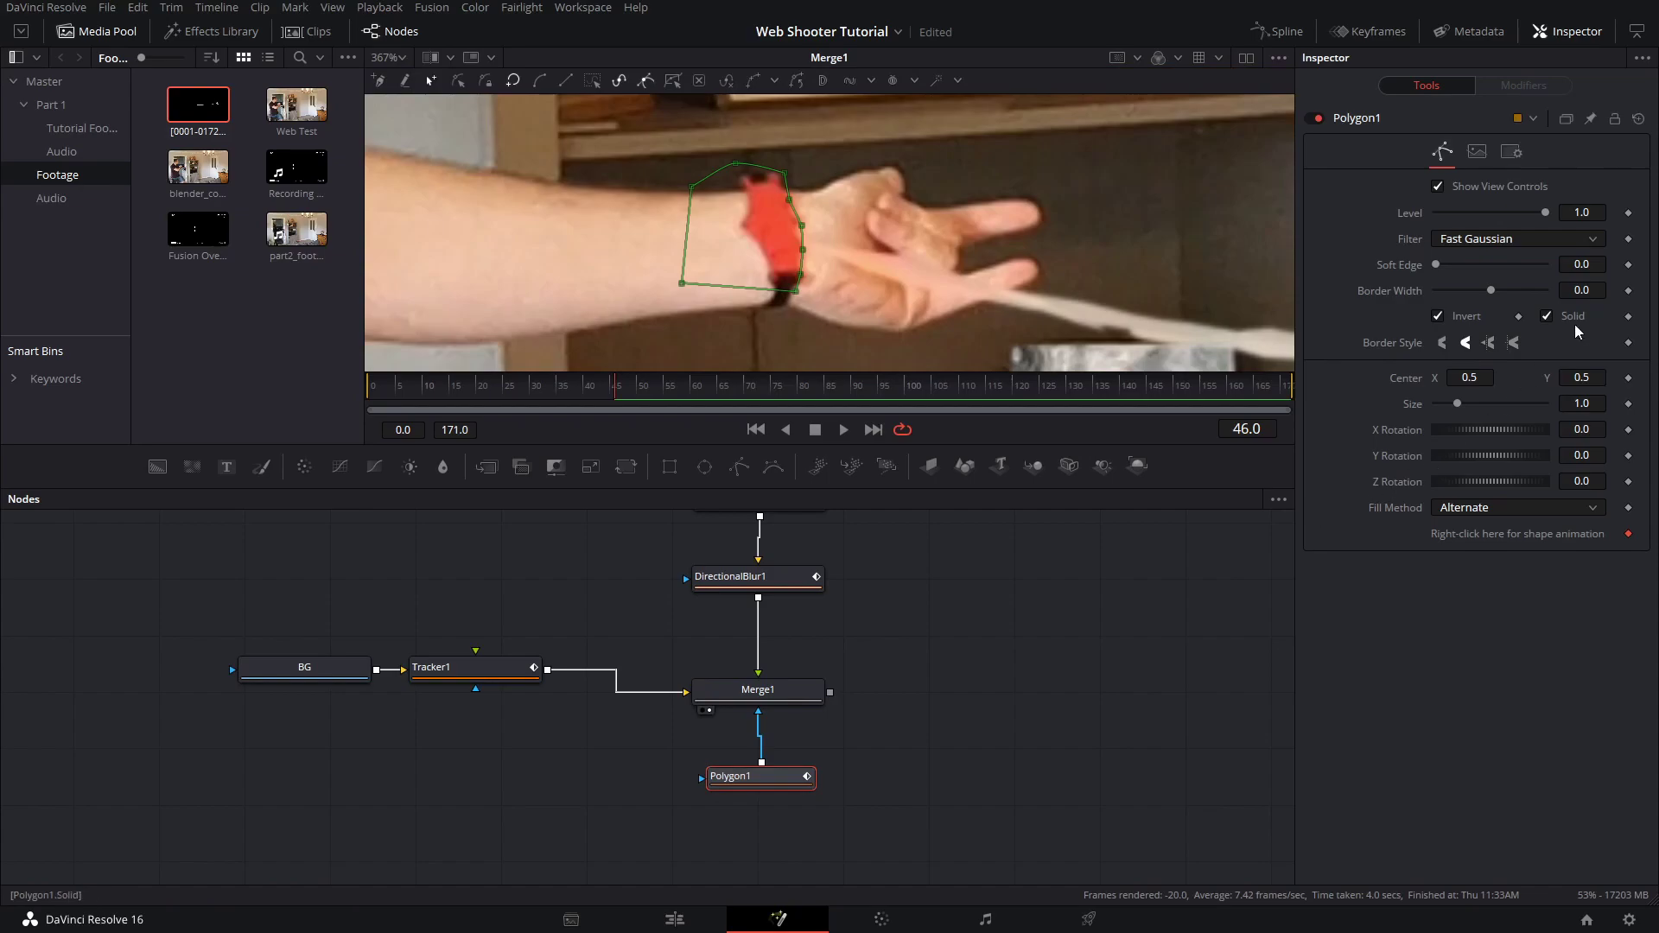
right_click(1628, 382)
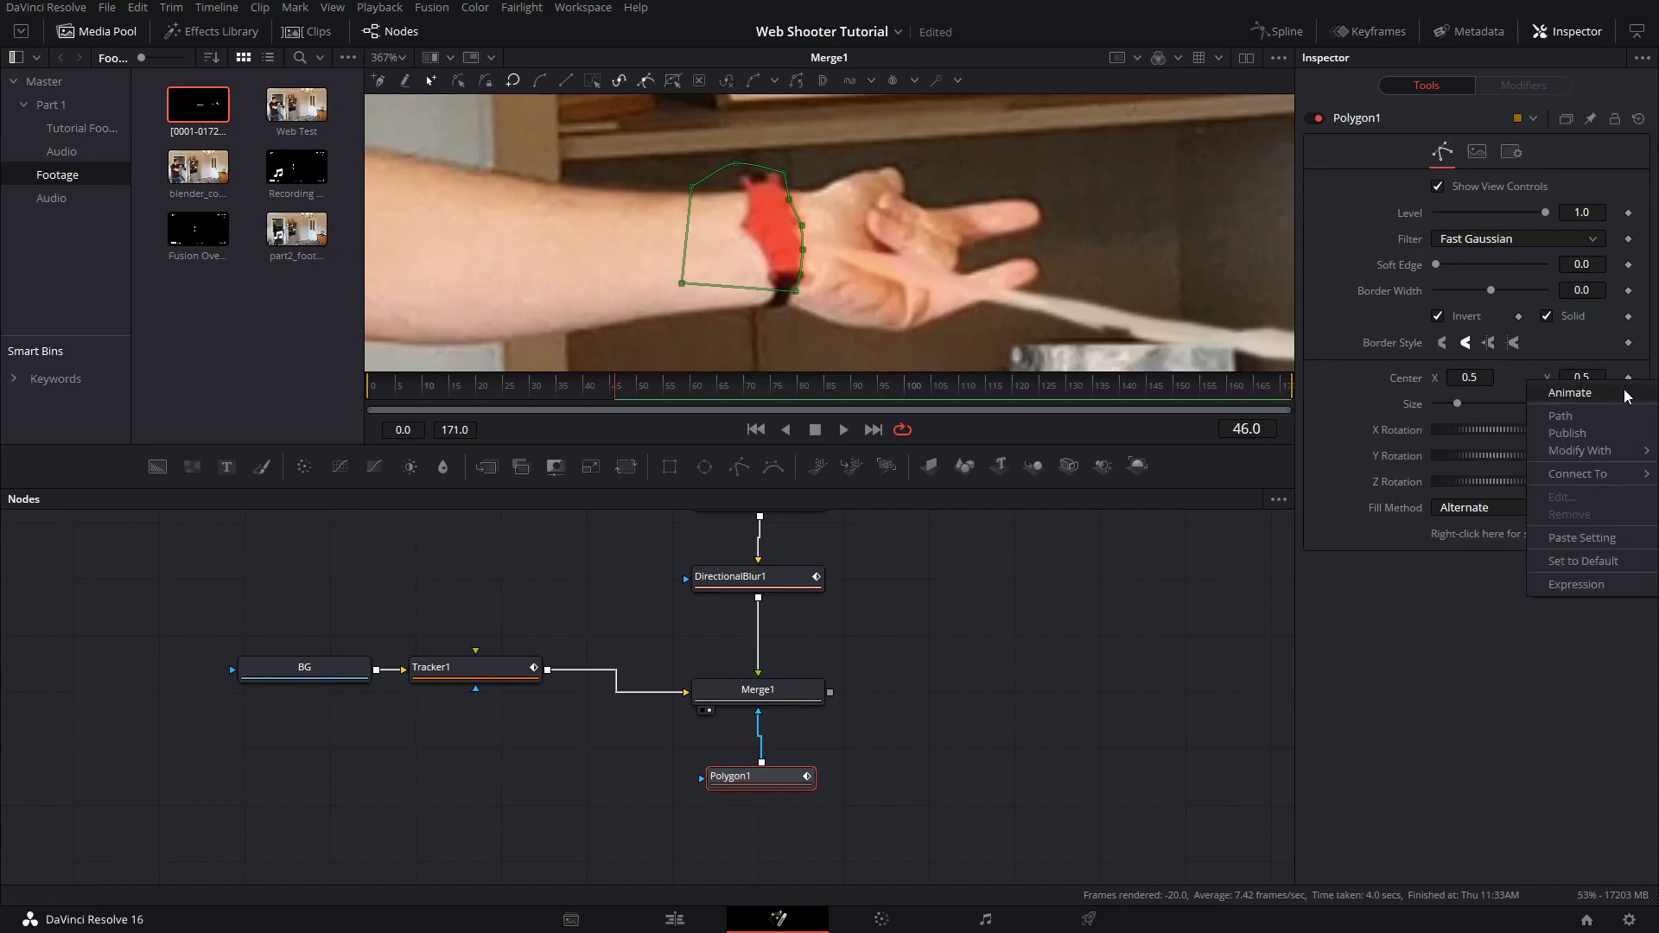
middle_drag(1008, 630, 835, 704)
scroll(835, 704, down, 3)
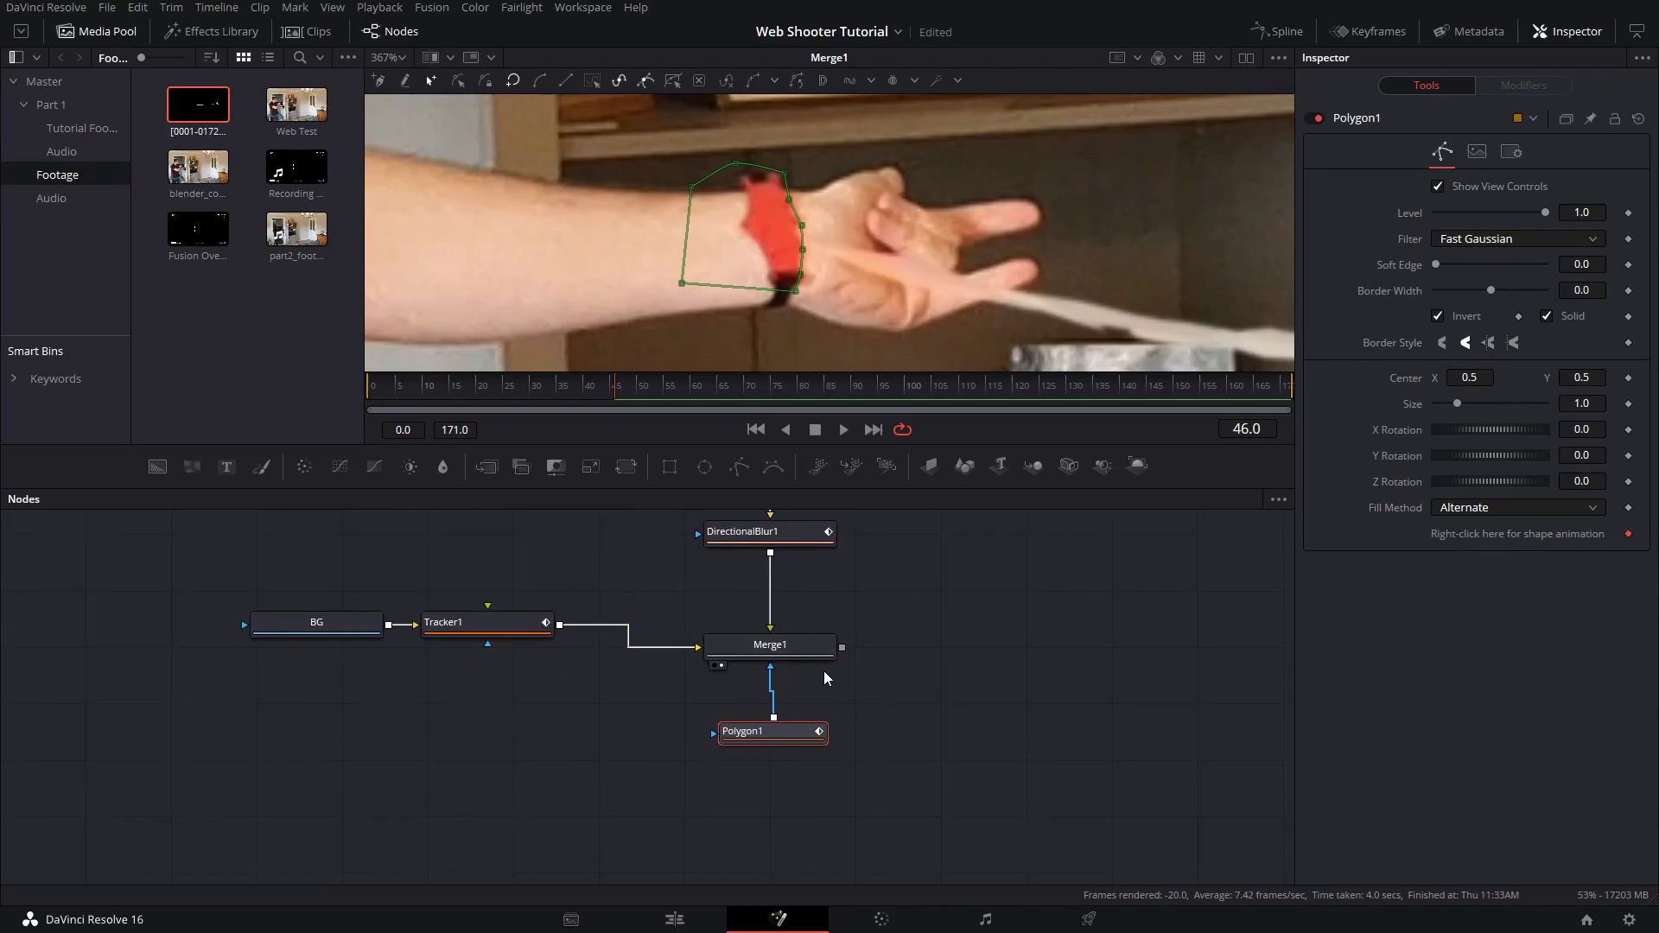
right_click(1630, 386)
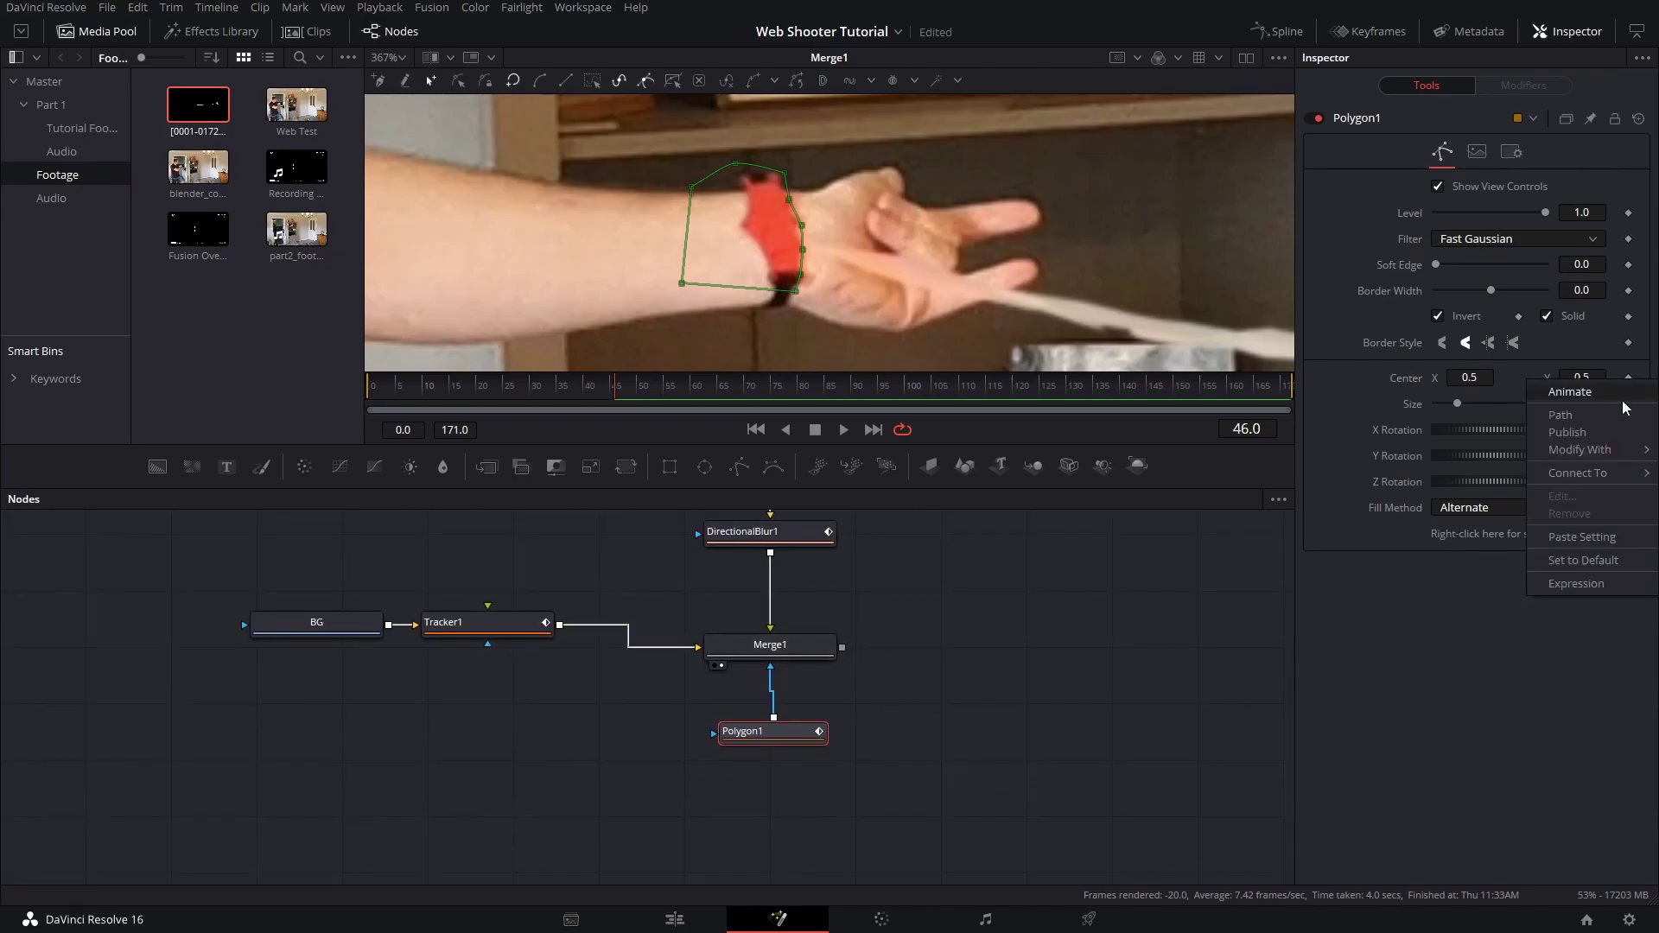
mouse_move(1630, 477)
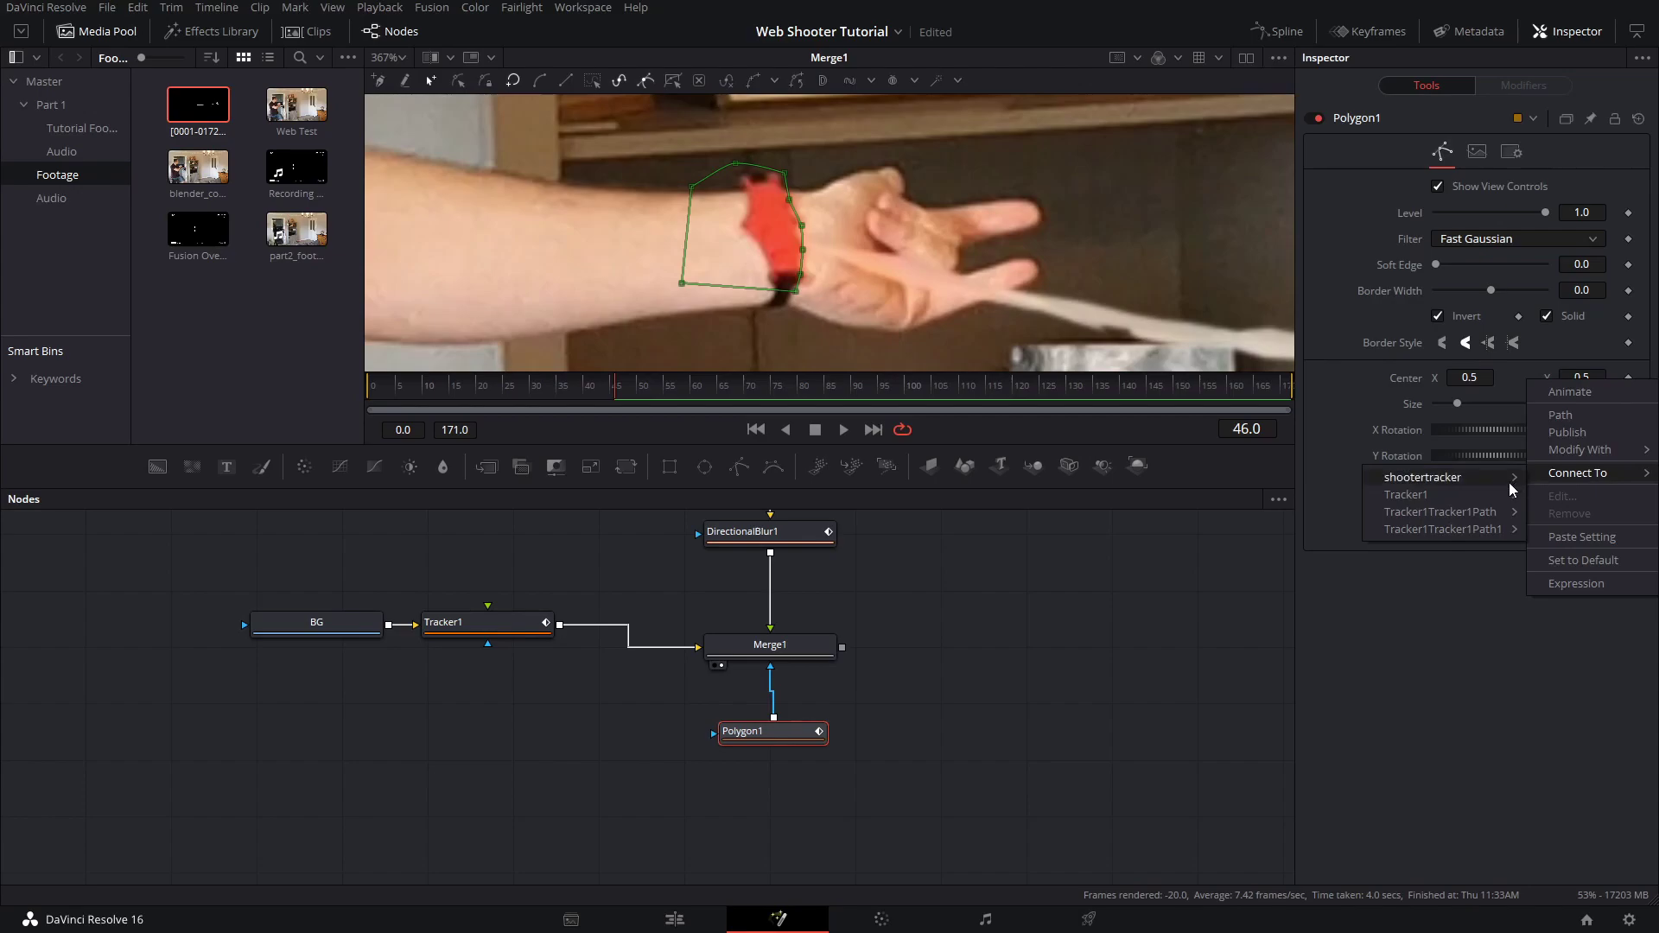
mouse_move(1494, 526)
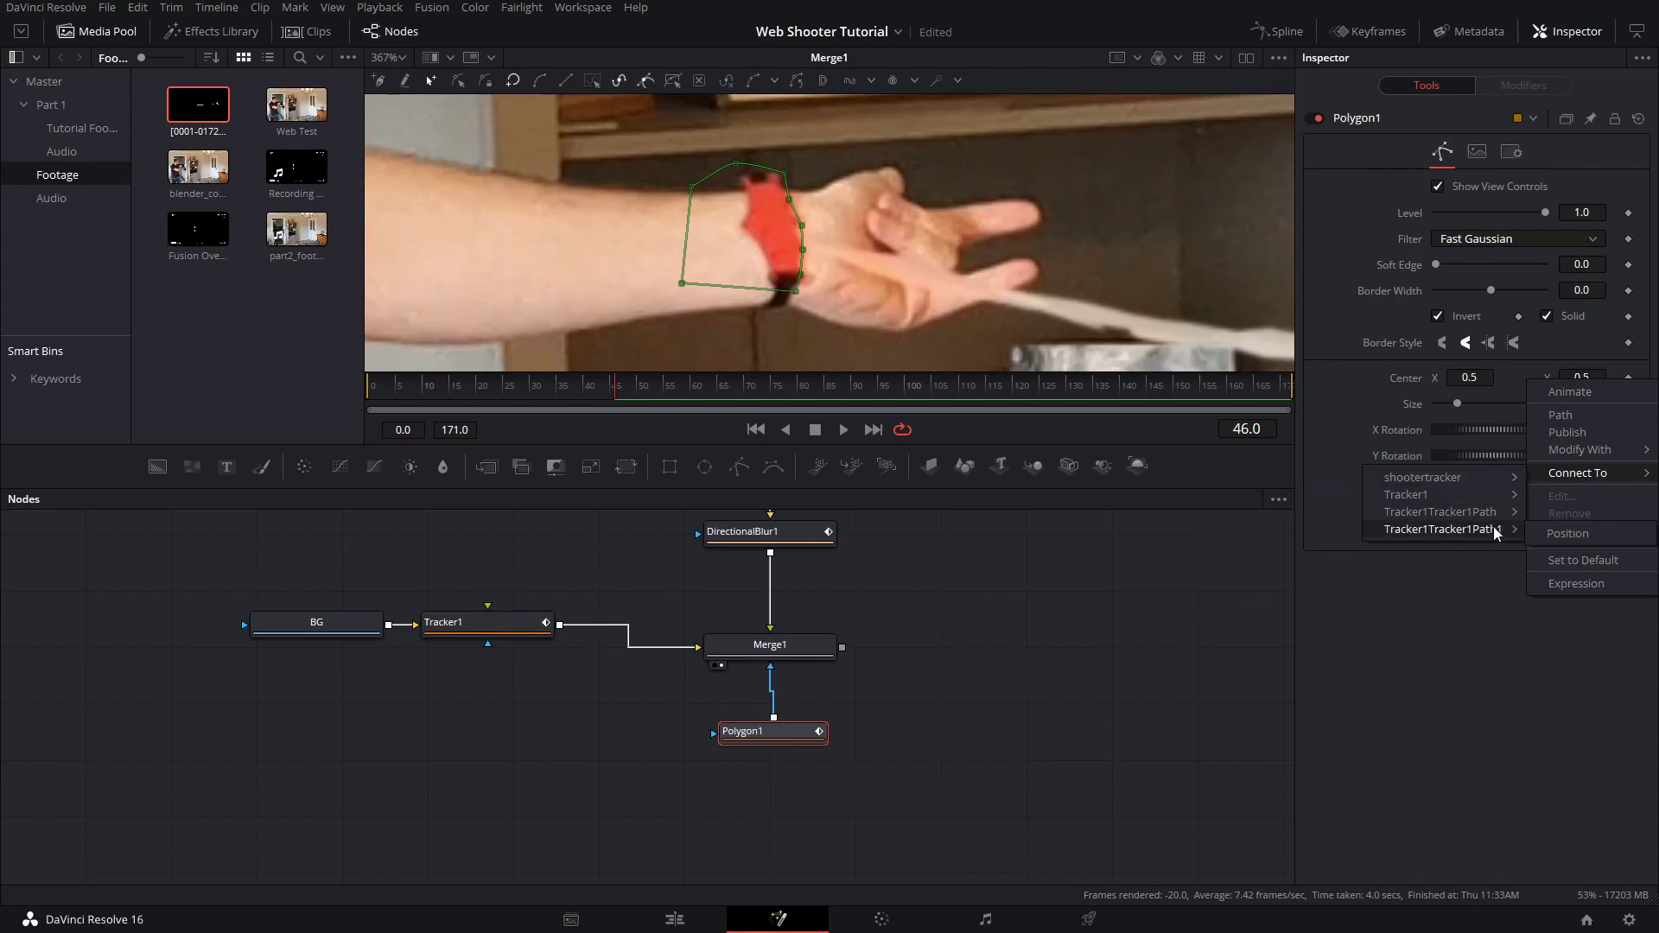
click(1574, 537)
At frame 52, select all points of Polygon1 and move the offset shape back over the wristband and adjoining wrist
ctrl+scroll(875, 230, down, 3)
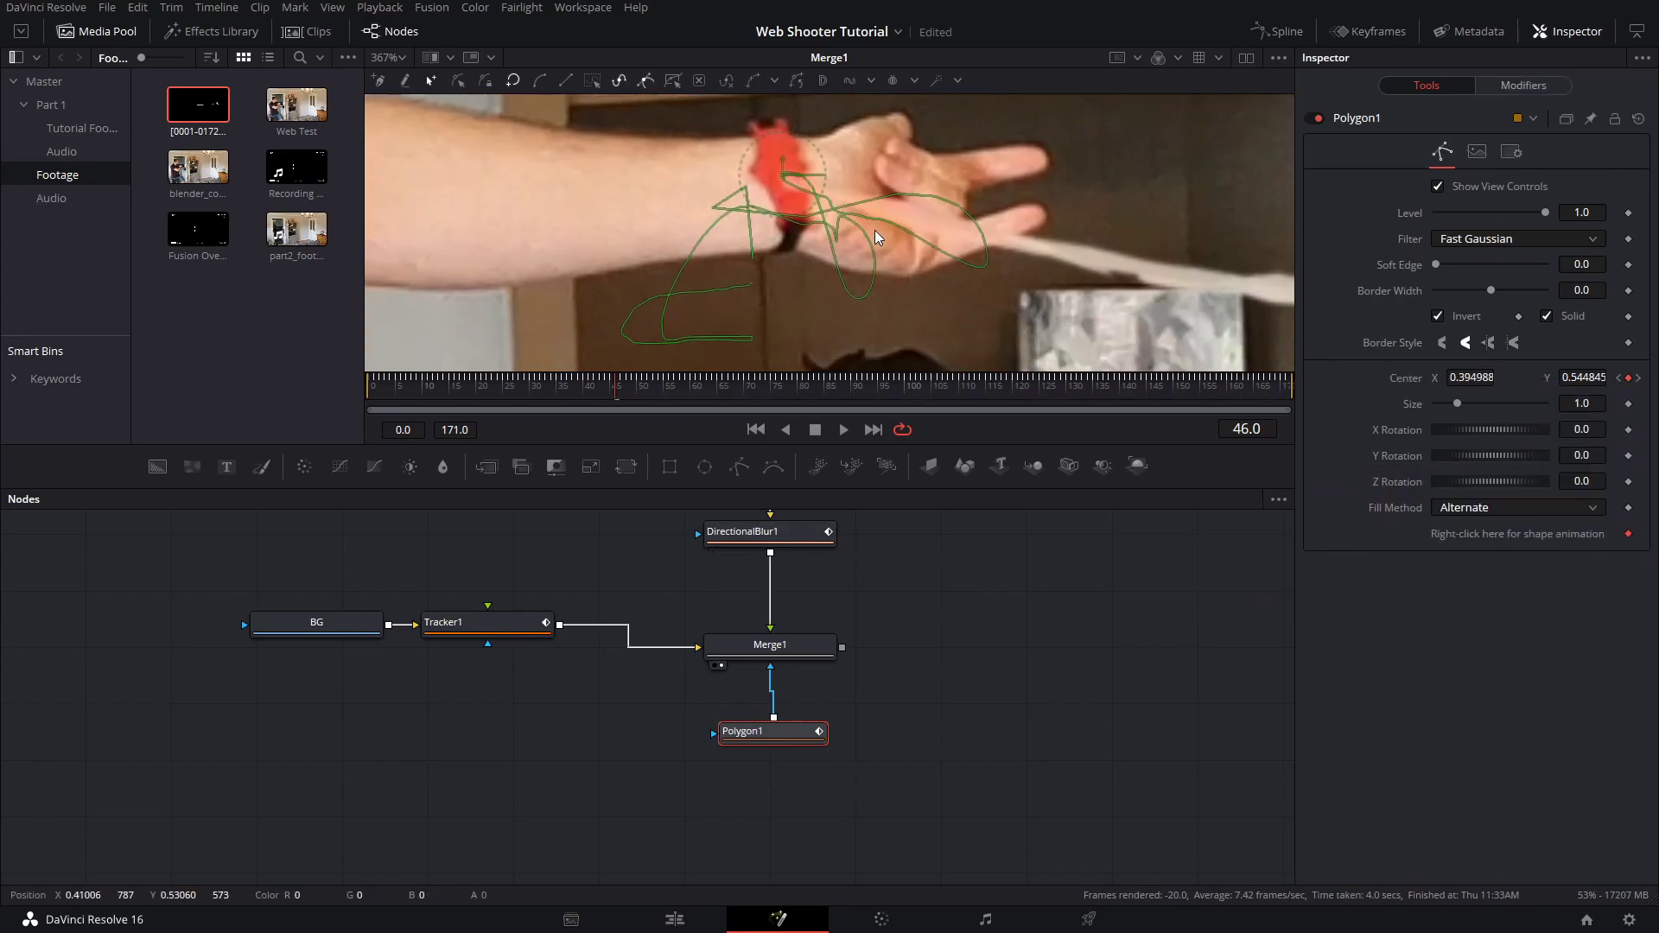
ctrl+scroll(994, 229, down, 1)
middle_drag(995, 229, 1018, 348)
click(844, 432)
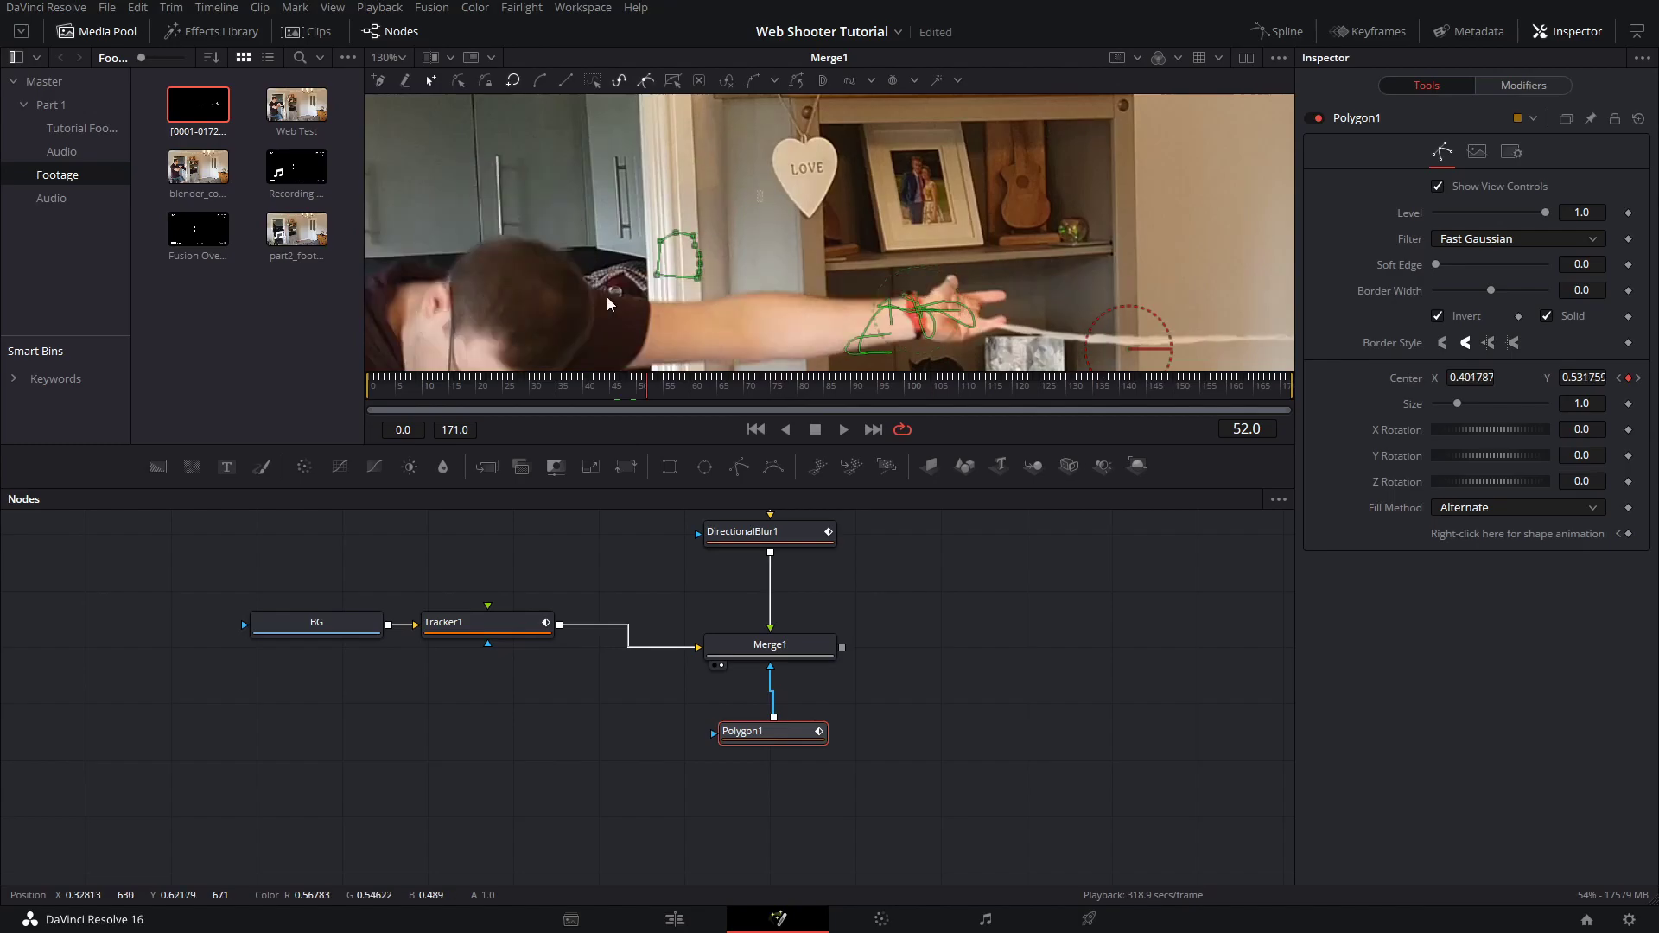
drag(705, 271, 929, 328)
scroll(929, 329, up, 5)
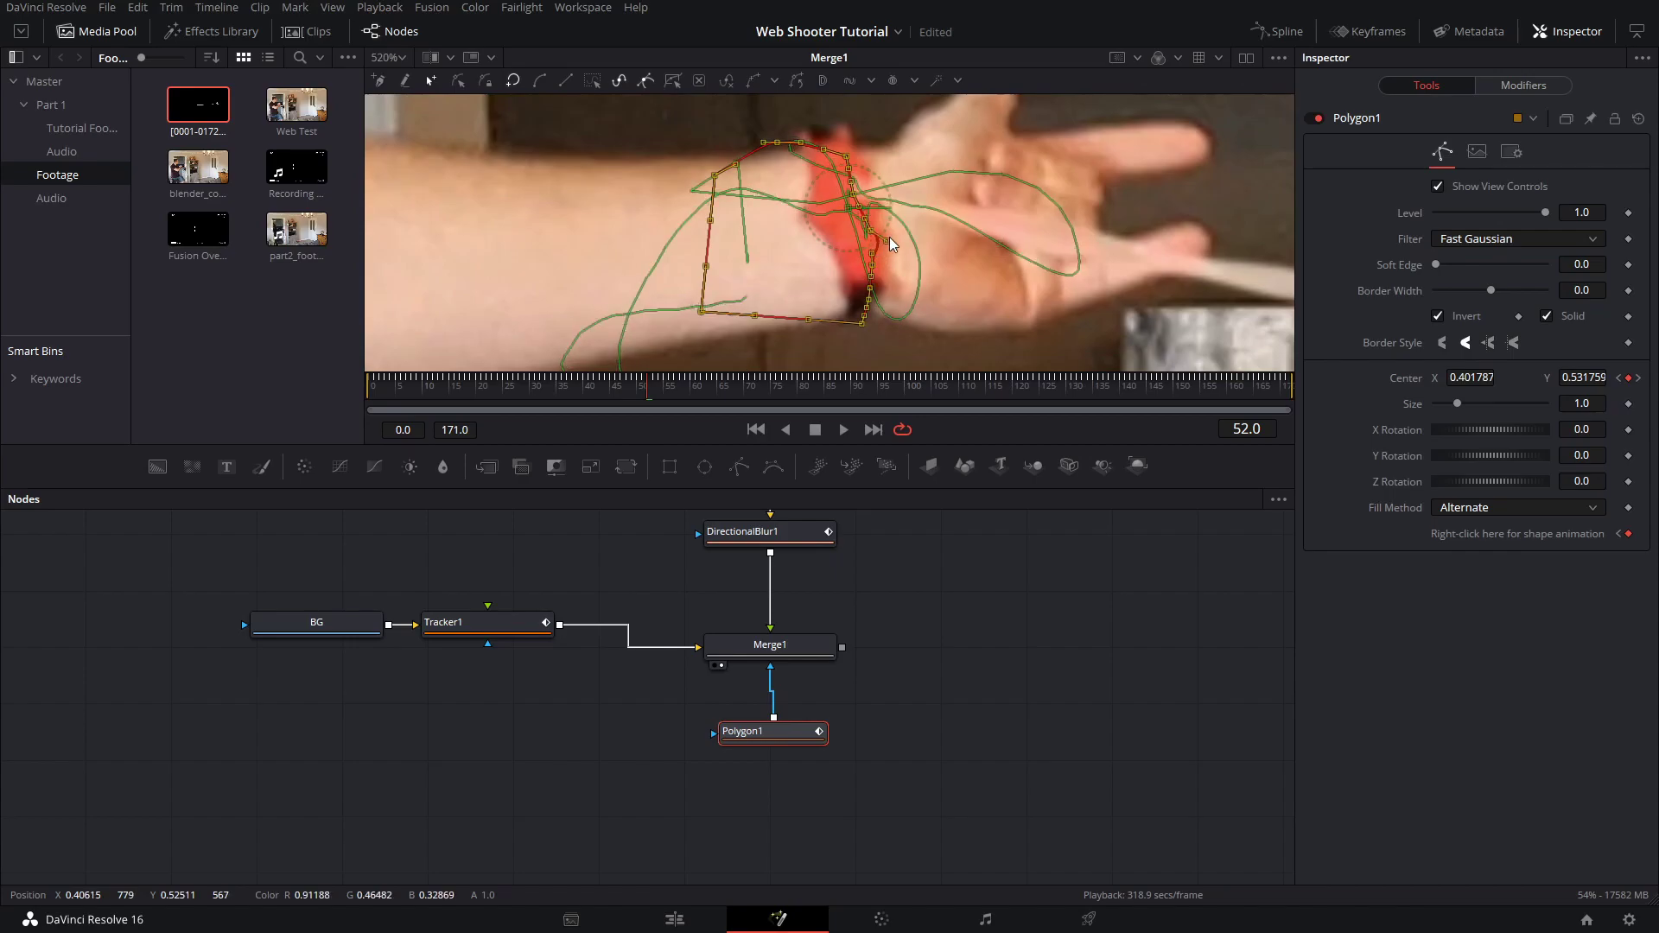
key(ctrl+z)
drag(687, 128, 923, 373)
drag(861, 325, 877, 314)
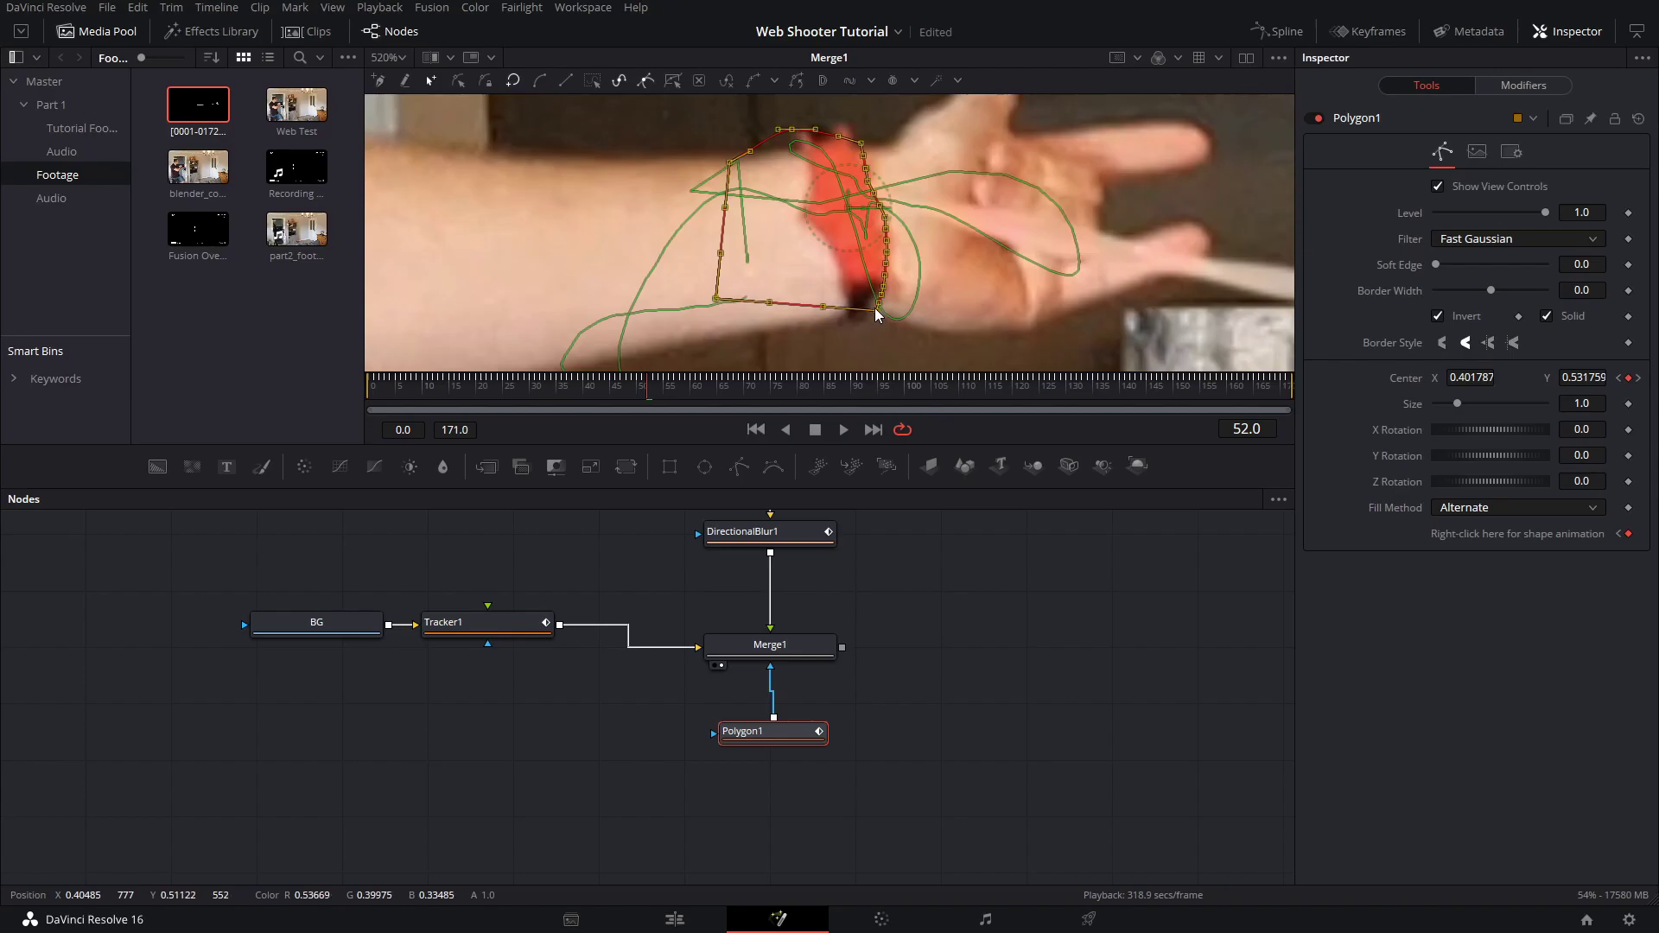
Play the composite from frame 64 to frame 122 to check how the mask follows the wristband
drag(661, 388, 717, 386)
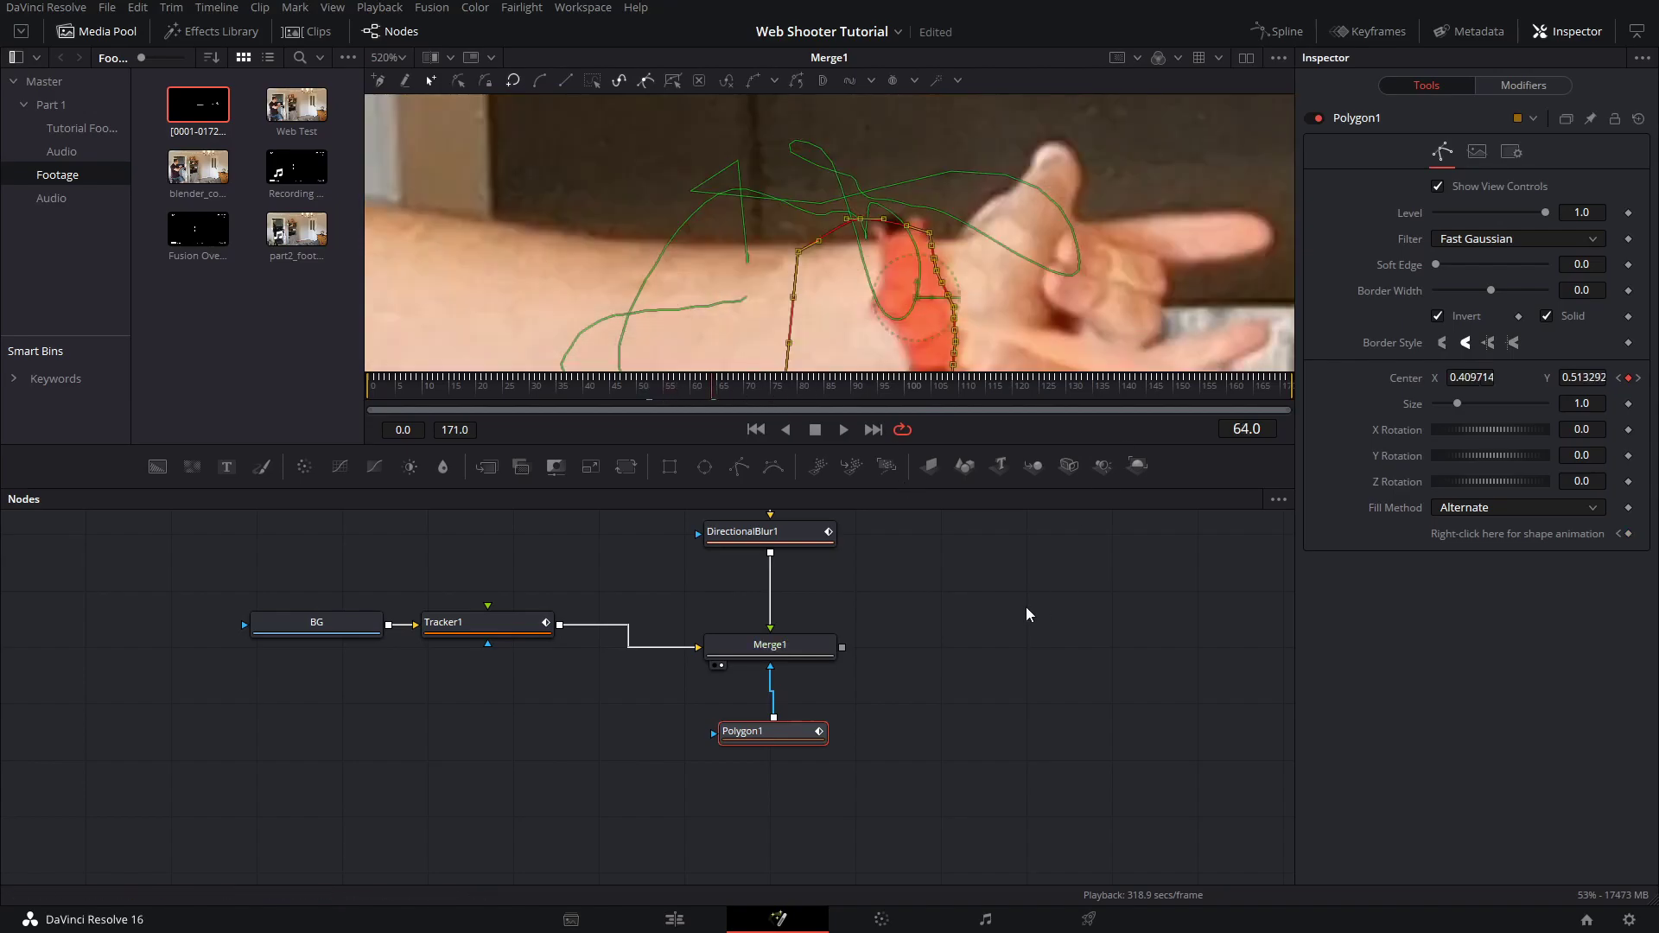
ctrl+scroll(1092, 147, down, 3)
key(space)
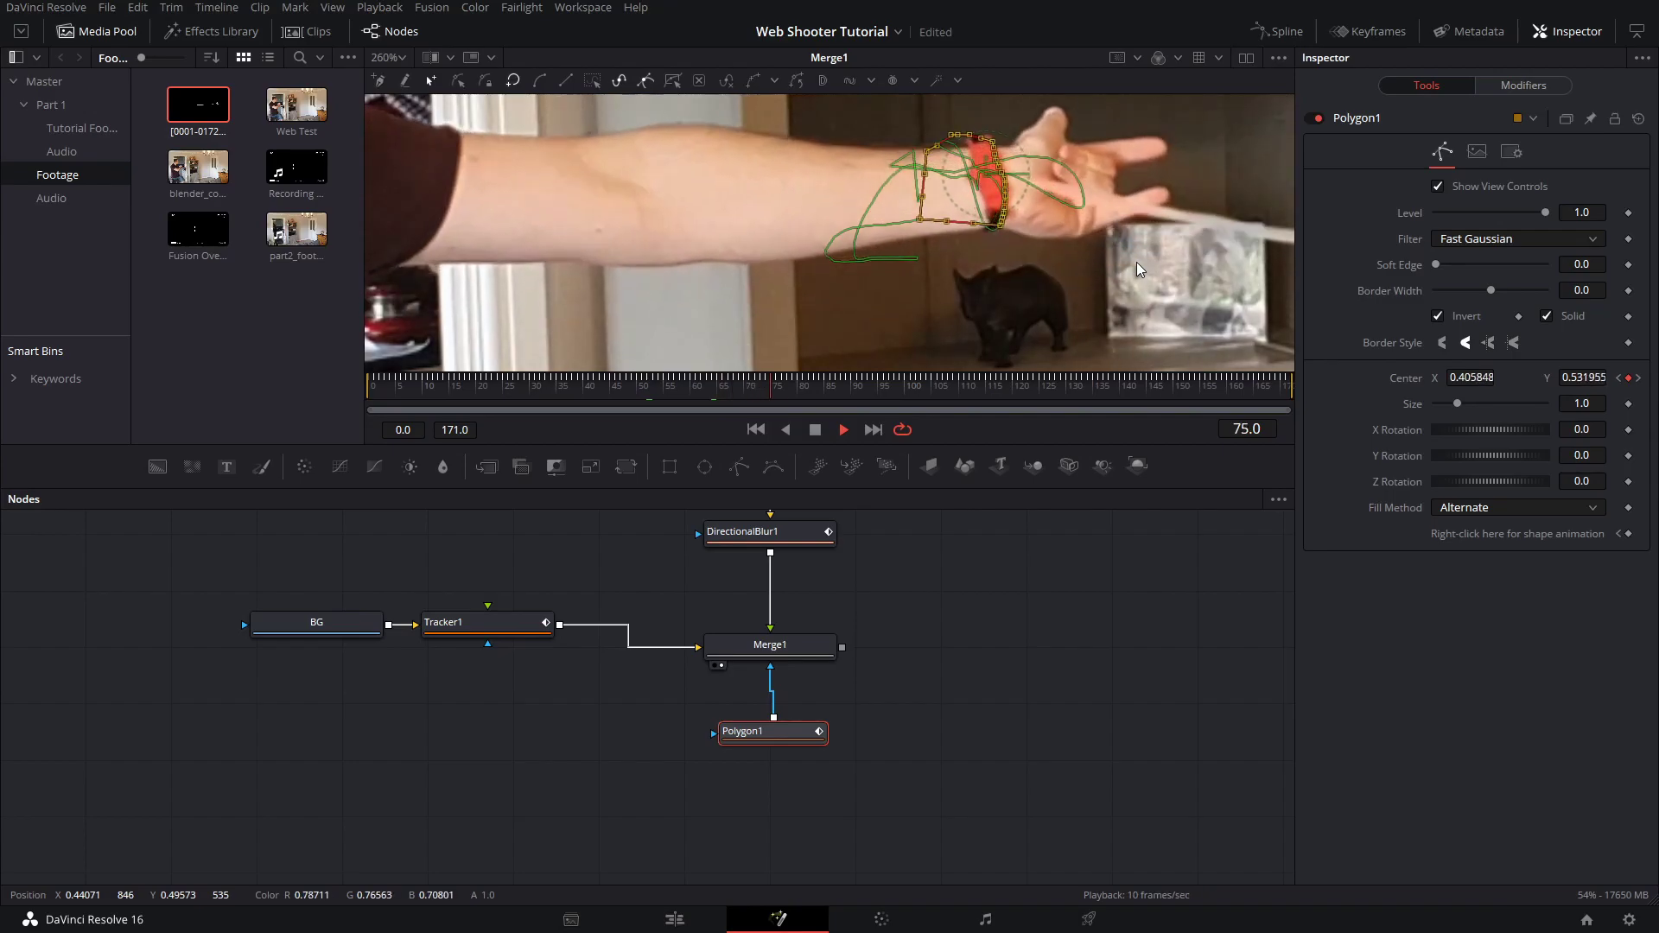
ctrl+scroll(1179, 288, down, 1)
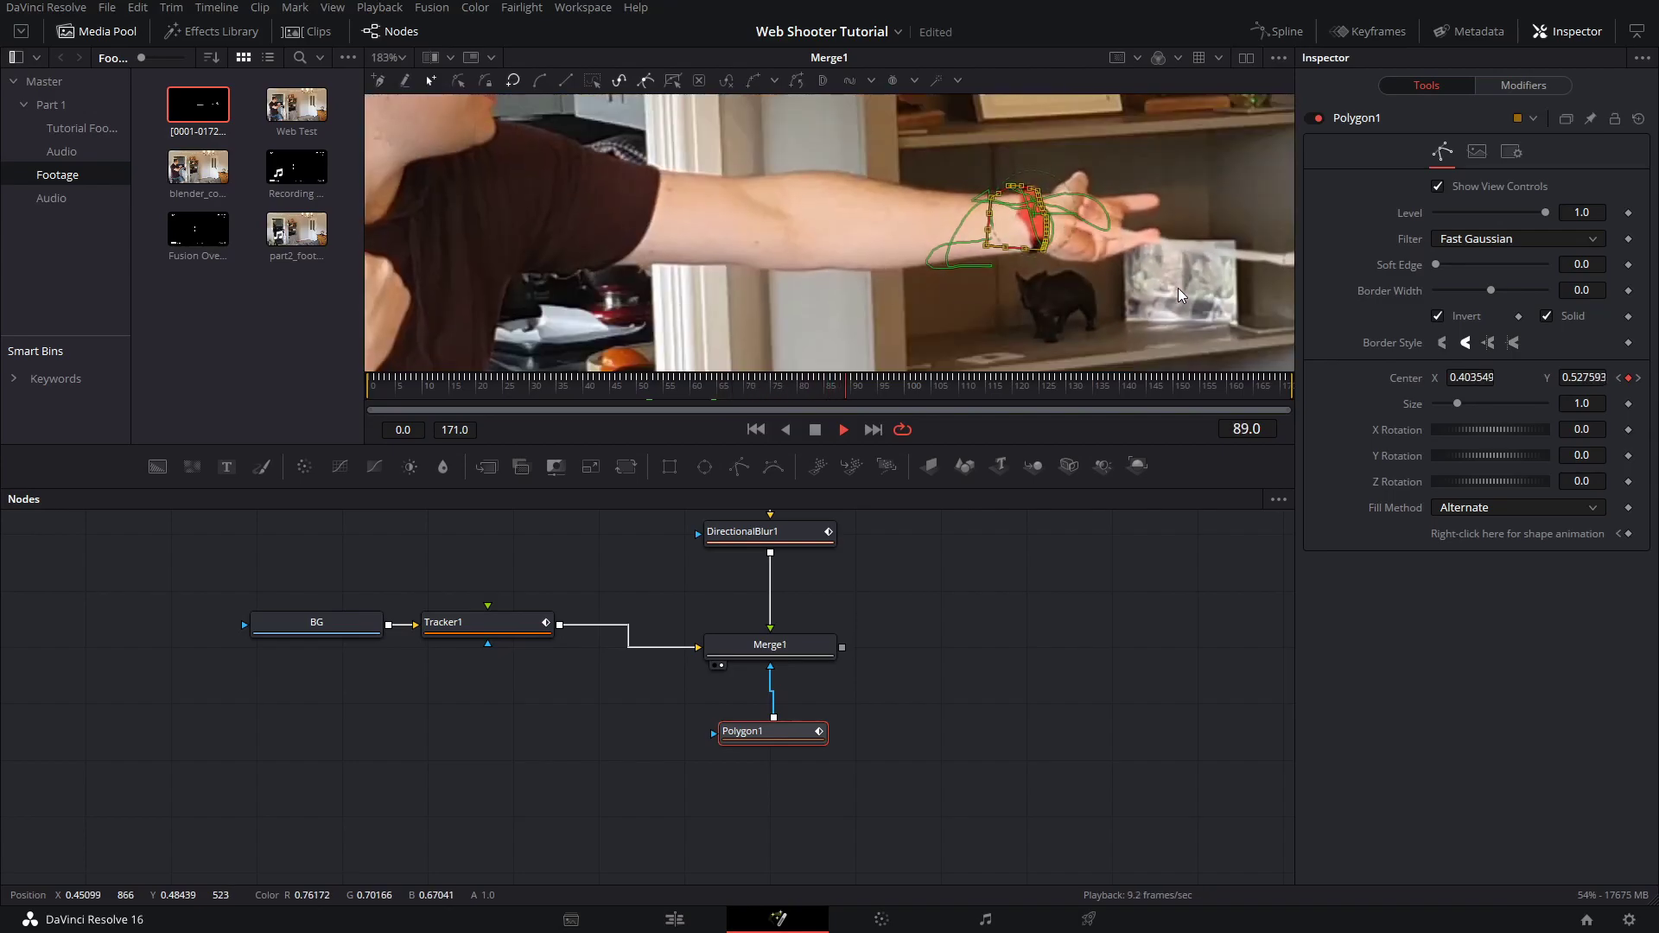
click(1180, 603)
ctrl+scroll(1127, 305, down, 2)
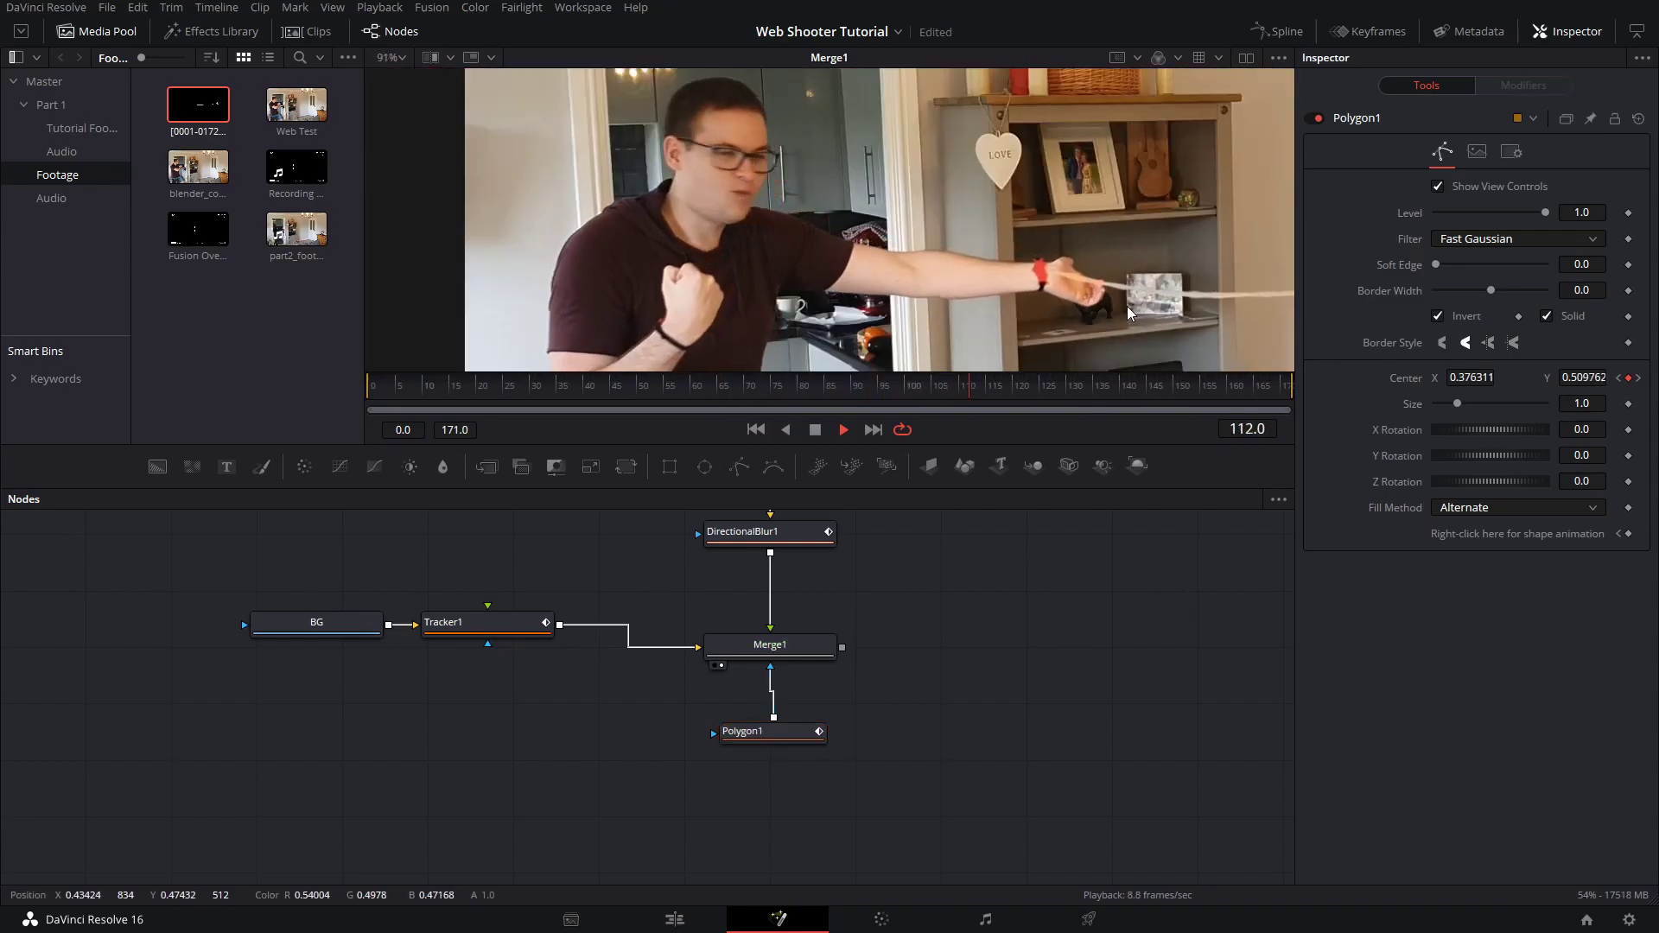
key(space)
At frame 122, adjust Polygon1's outline along the hand-side edge of the wristband
ctrl+scroll(1153, 298, up, 3)
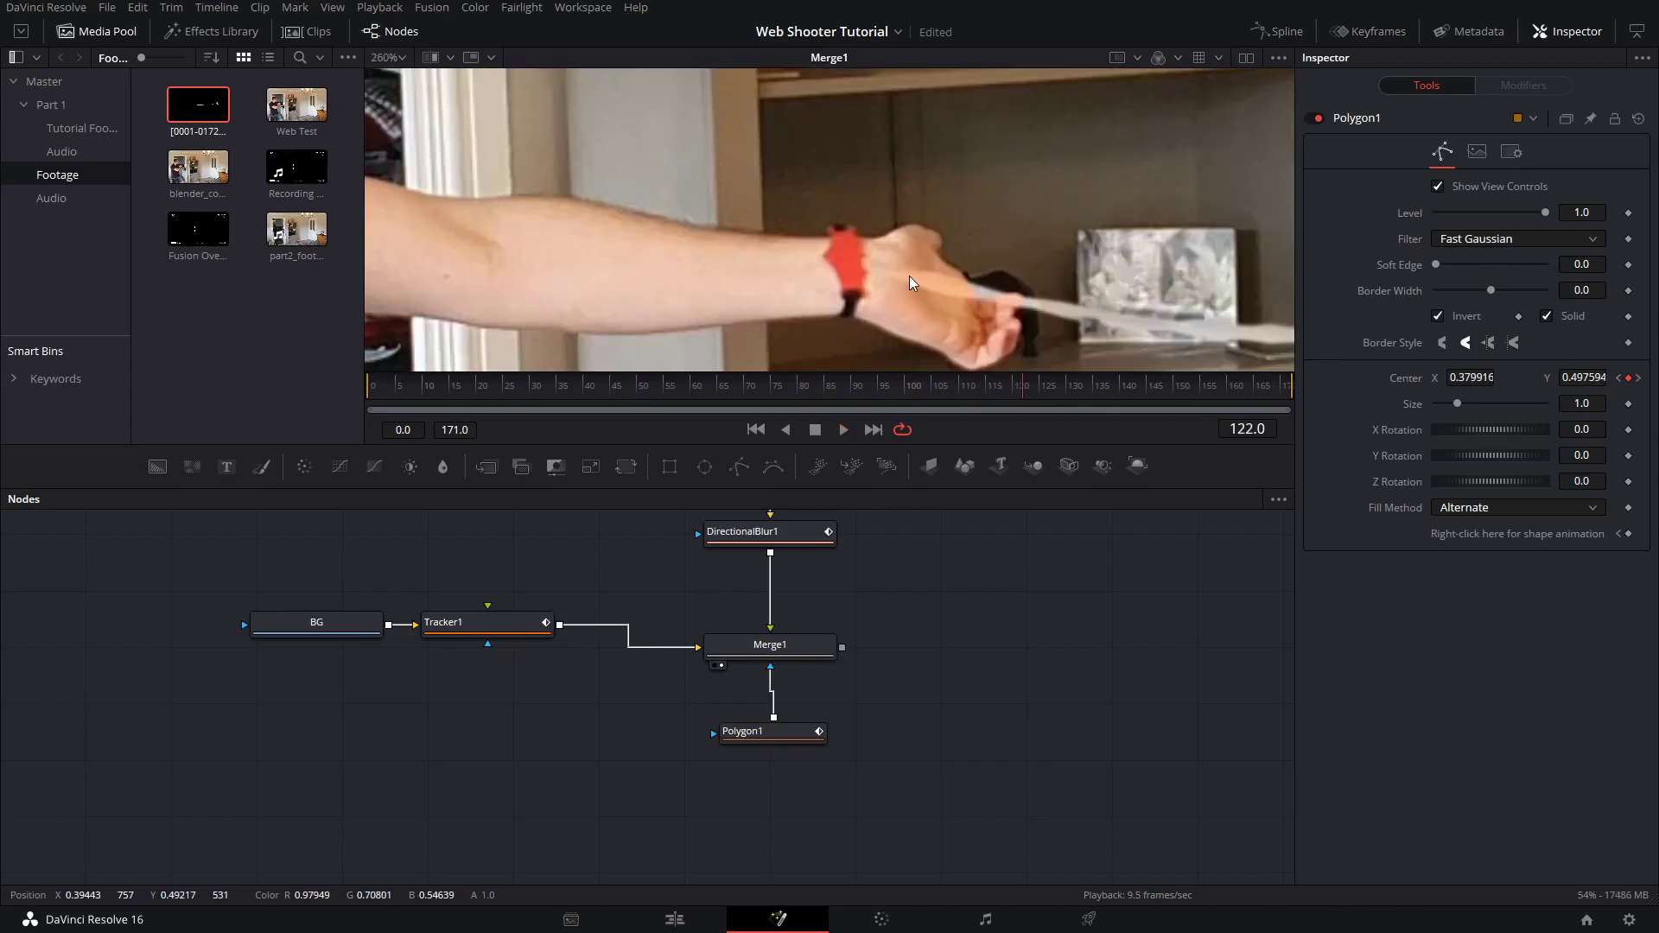
ctrl+scroll(909, 277, up, 2)
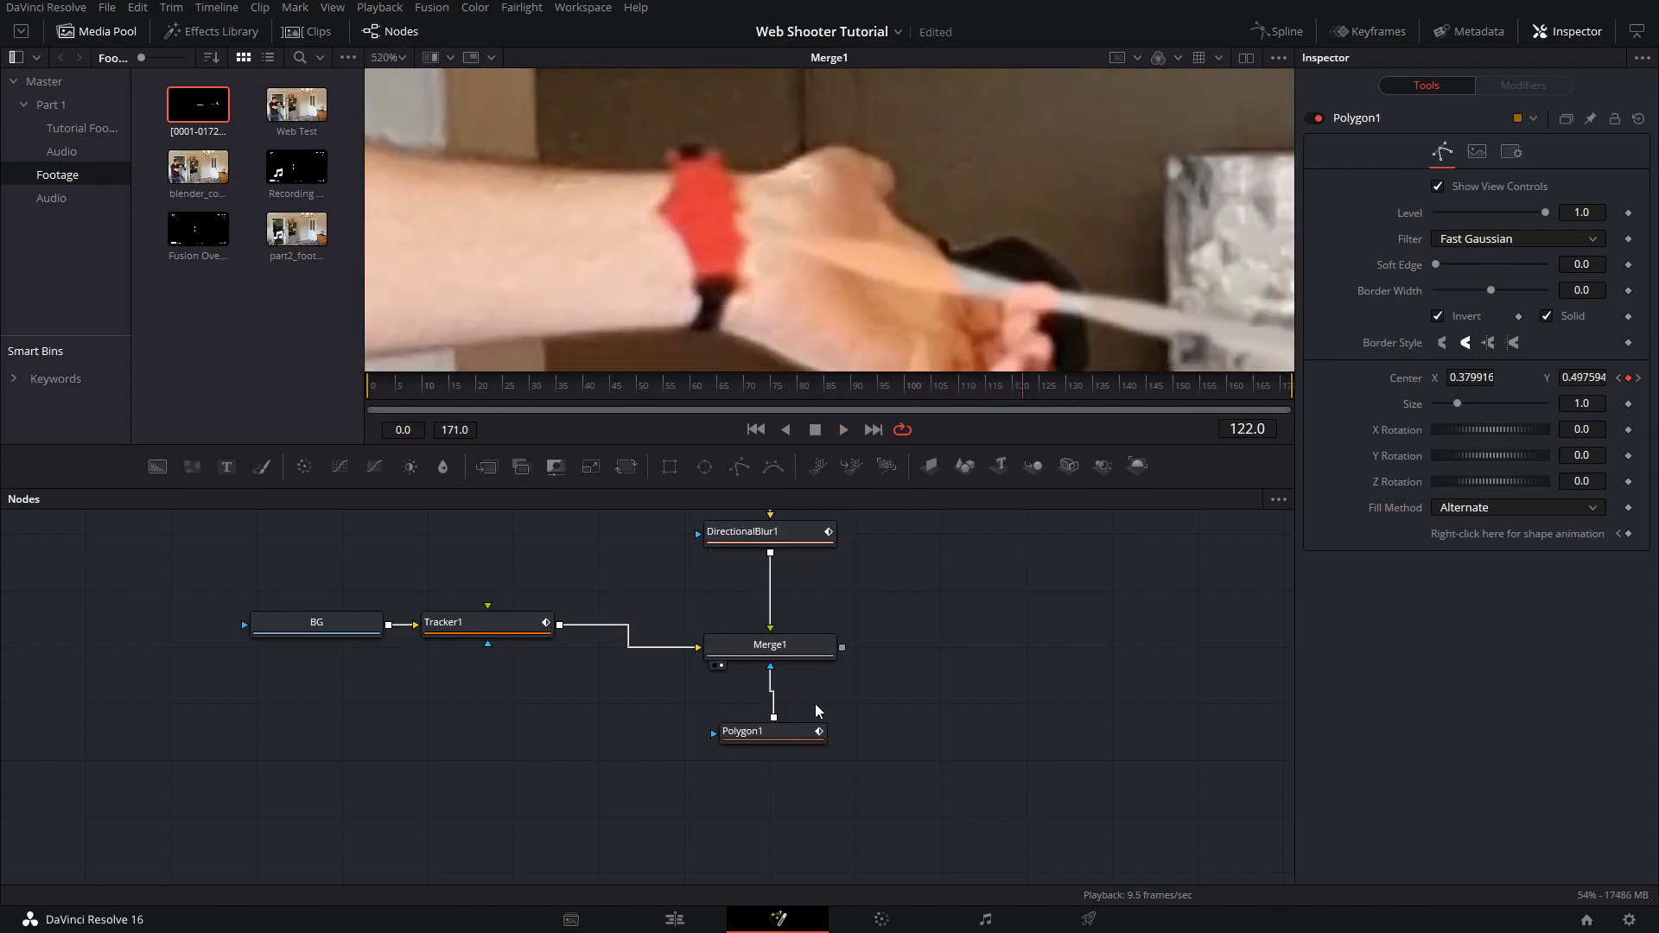
click(786, 726)
ctrl+scroll(750, 173, up, 2)
drag(700, 304, 688, 211)
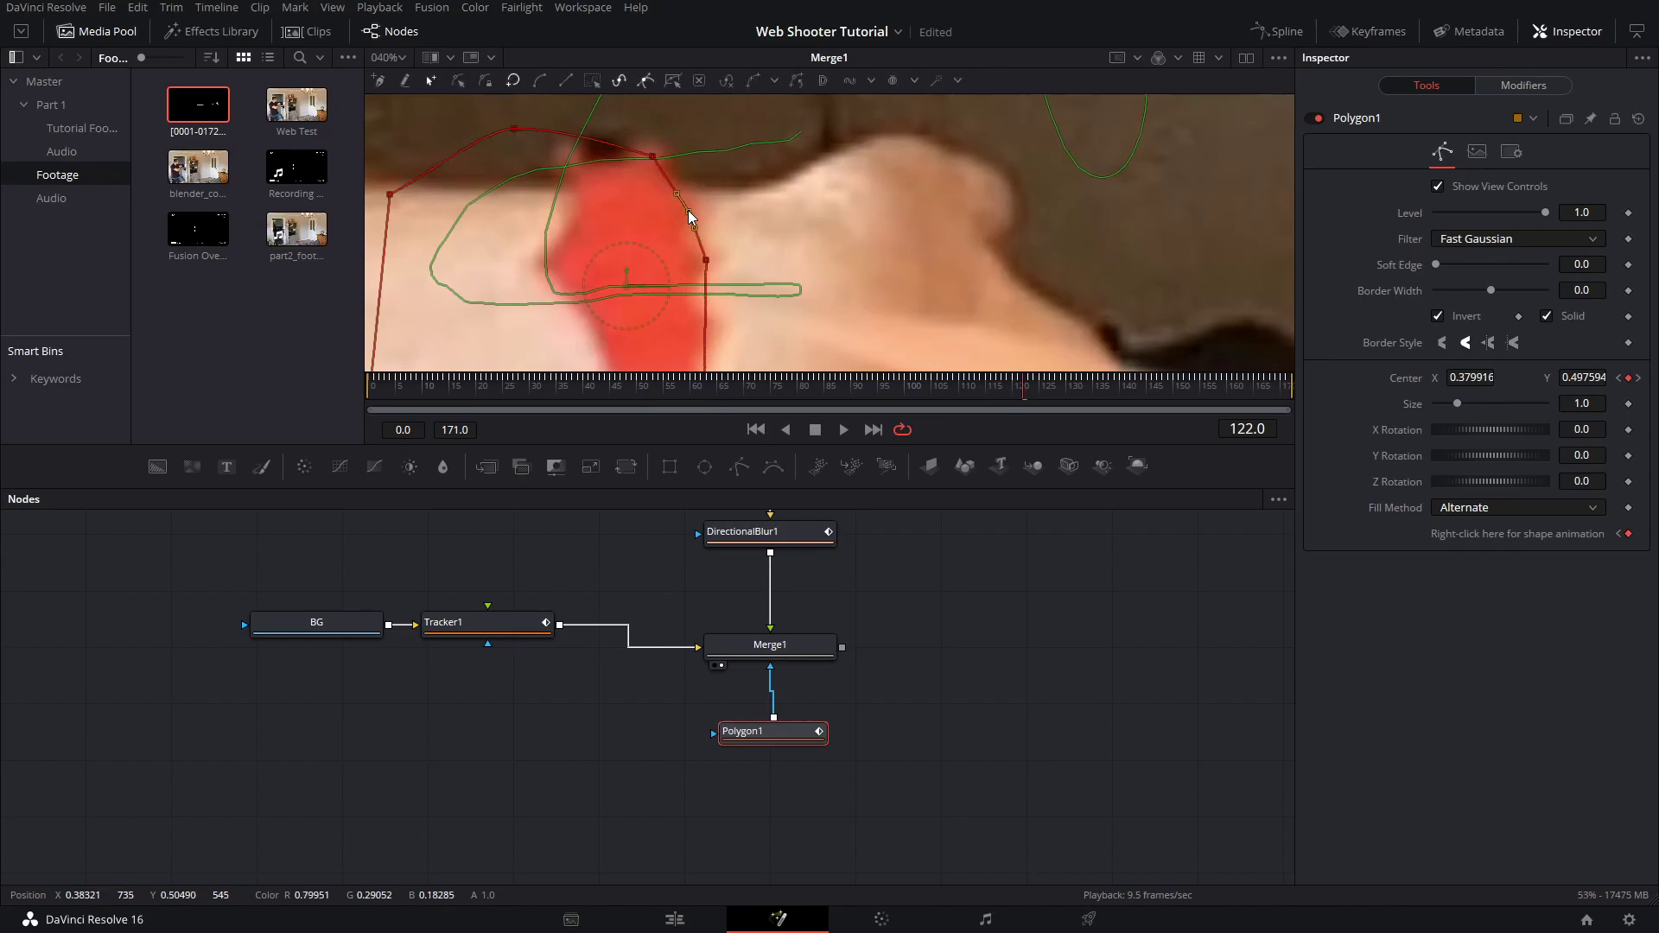
ctrl+scroll(726, 210, down, 3)
click(1032, 599)
Play on from frame 122, stop at frame 13 of the loop and examine the web's far end near the door
key(space)
ctrl+scroll(1053, 271, down, 4)
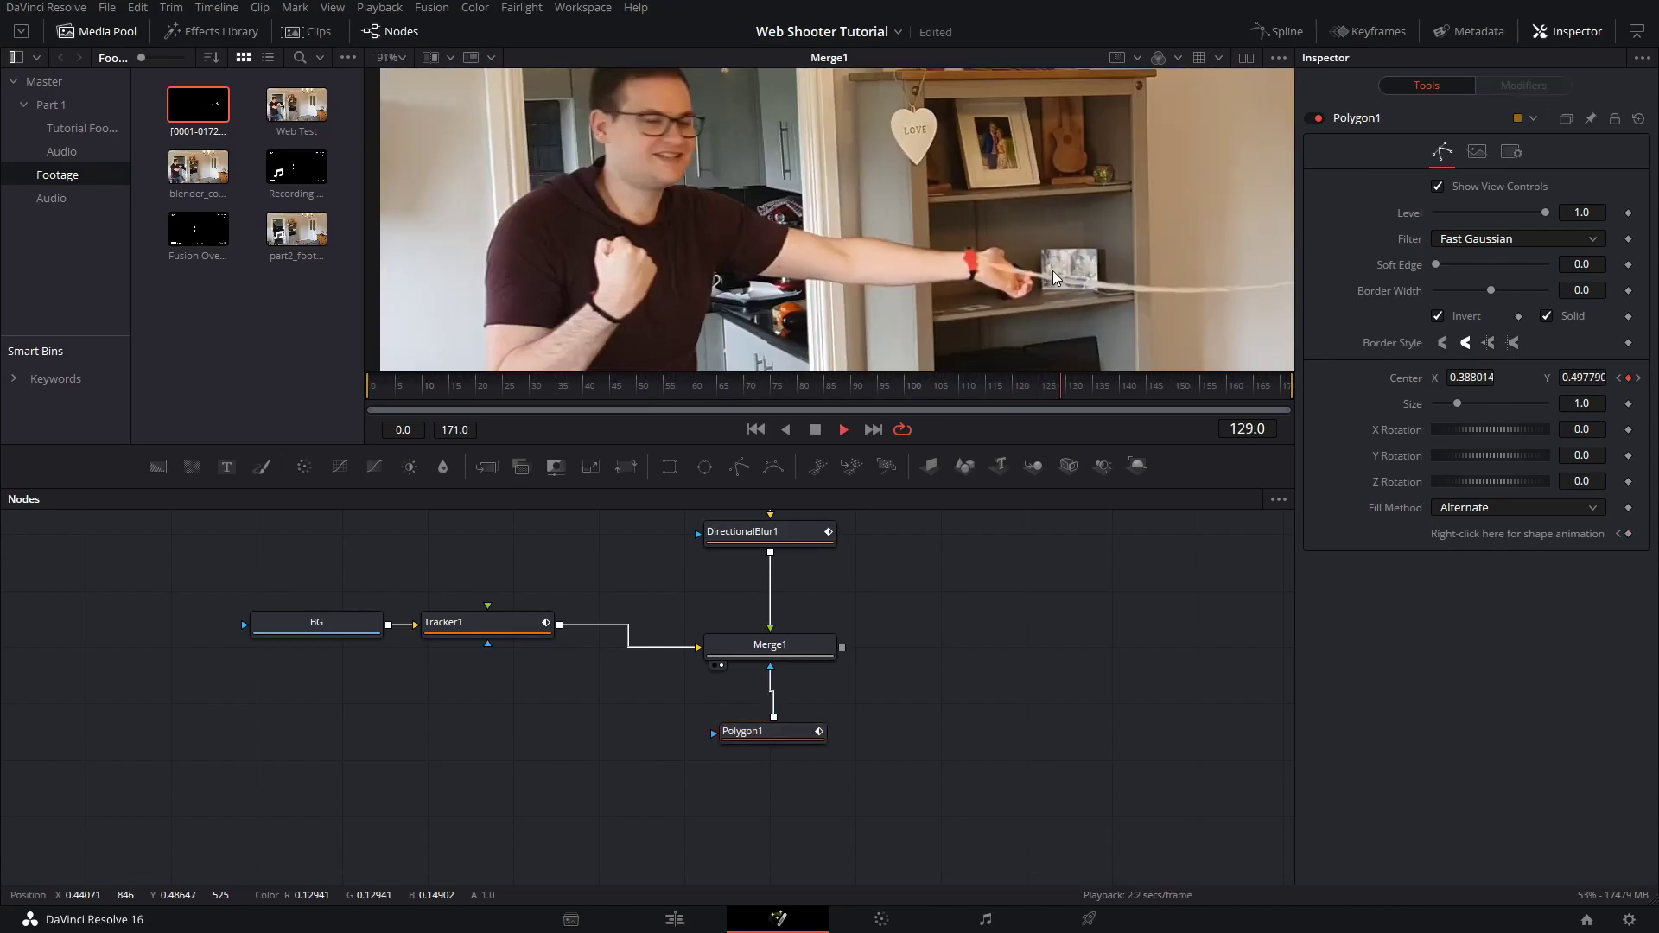
ctrl+scroll(1108, 230, down, 1)
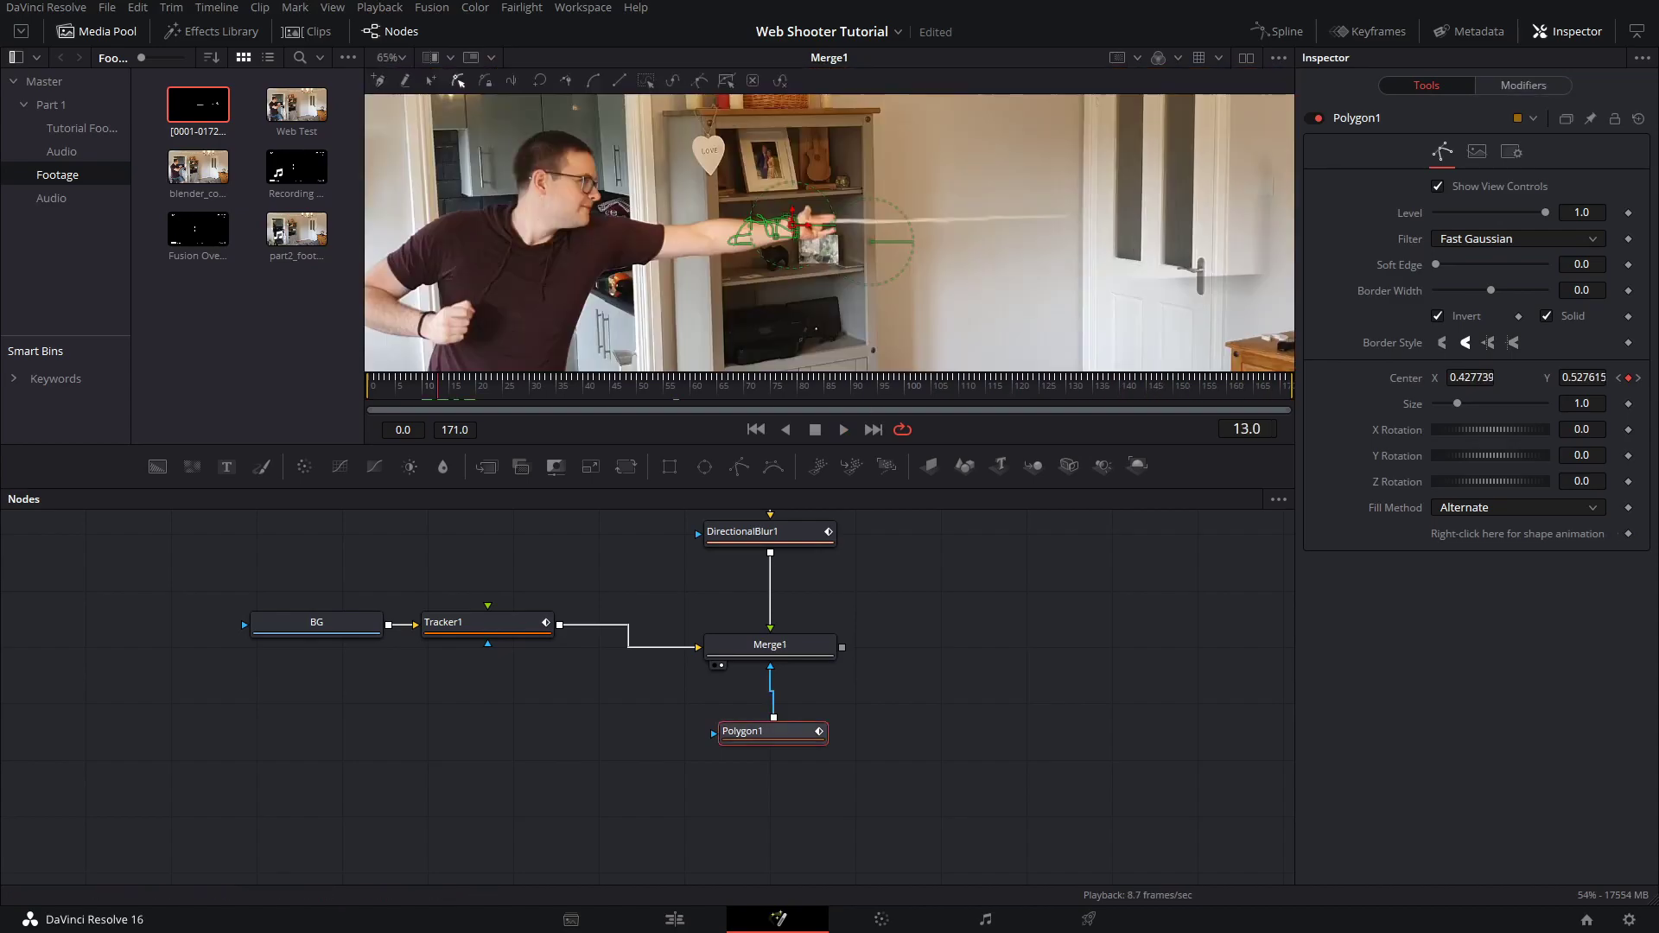
middle_drag(880, 224, 560, 198)
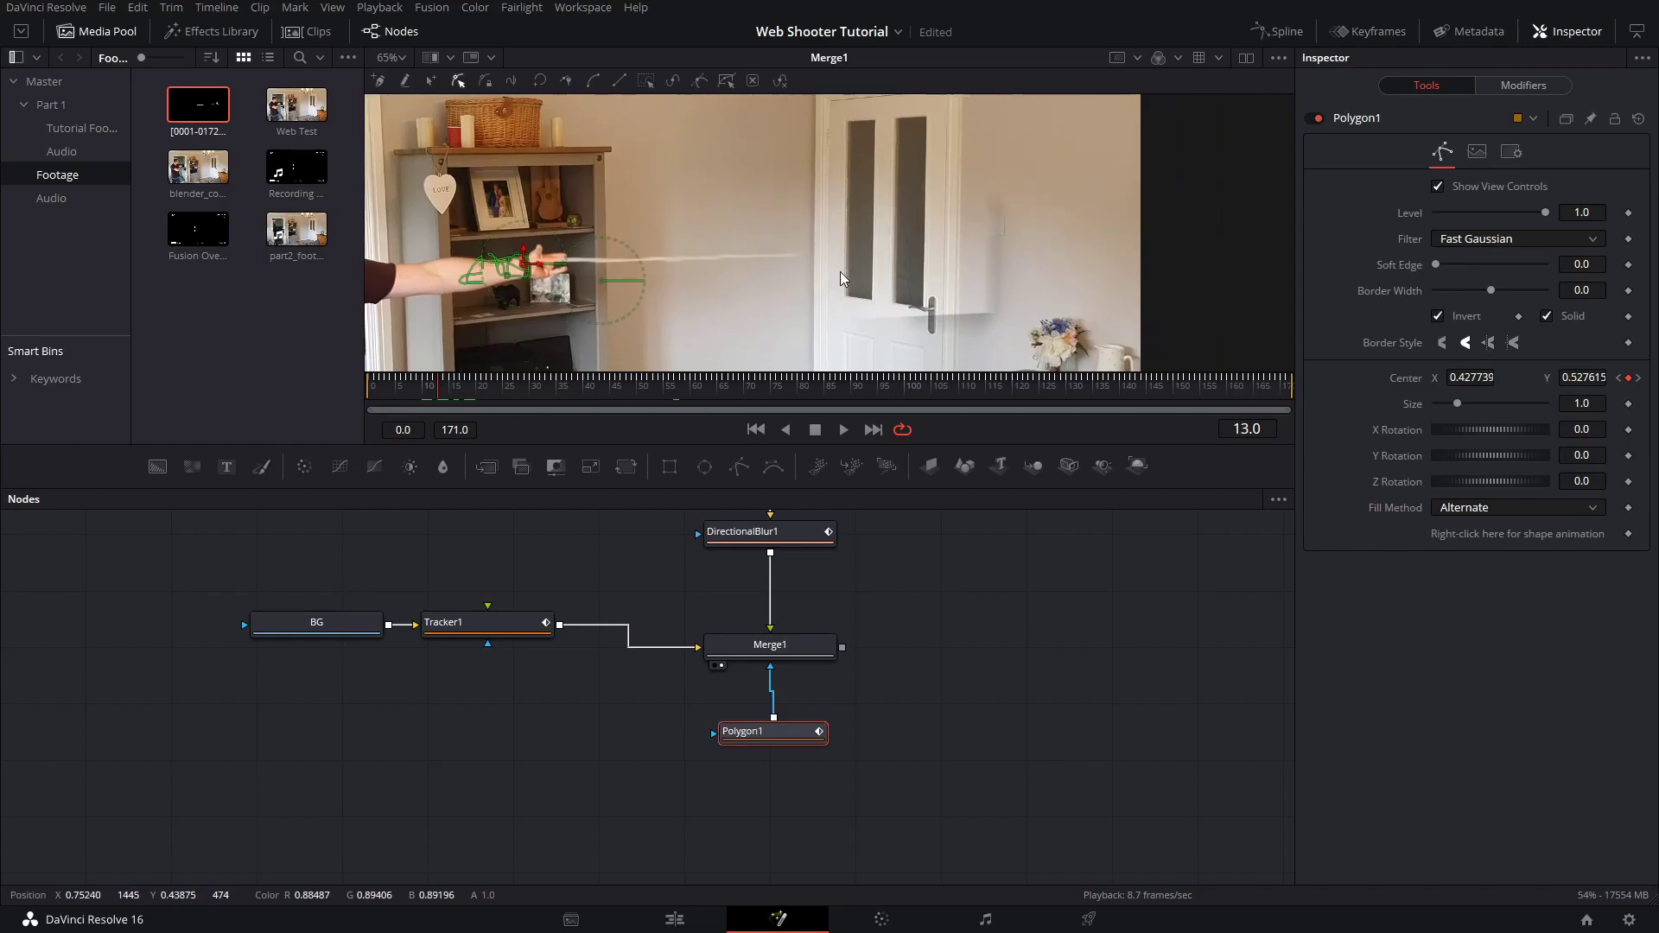
Make room below Merge1 and, at frame 13, draw an unconnected second Polygon mask around the door, wall and sideboard area
drag(797, 719, 790, 778)
click(915, 737)
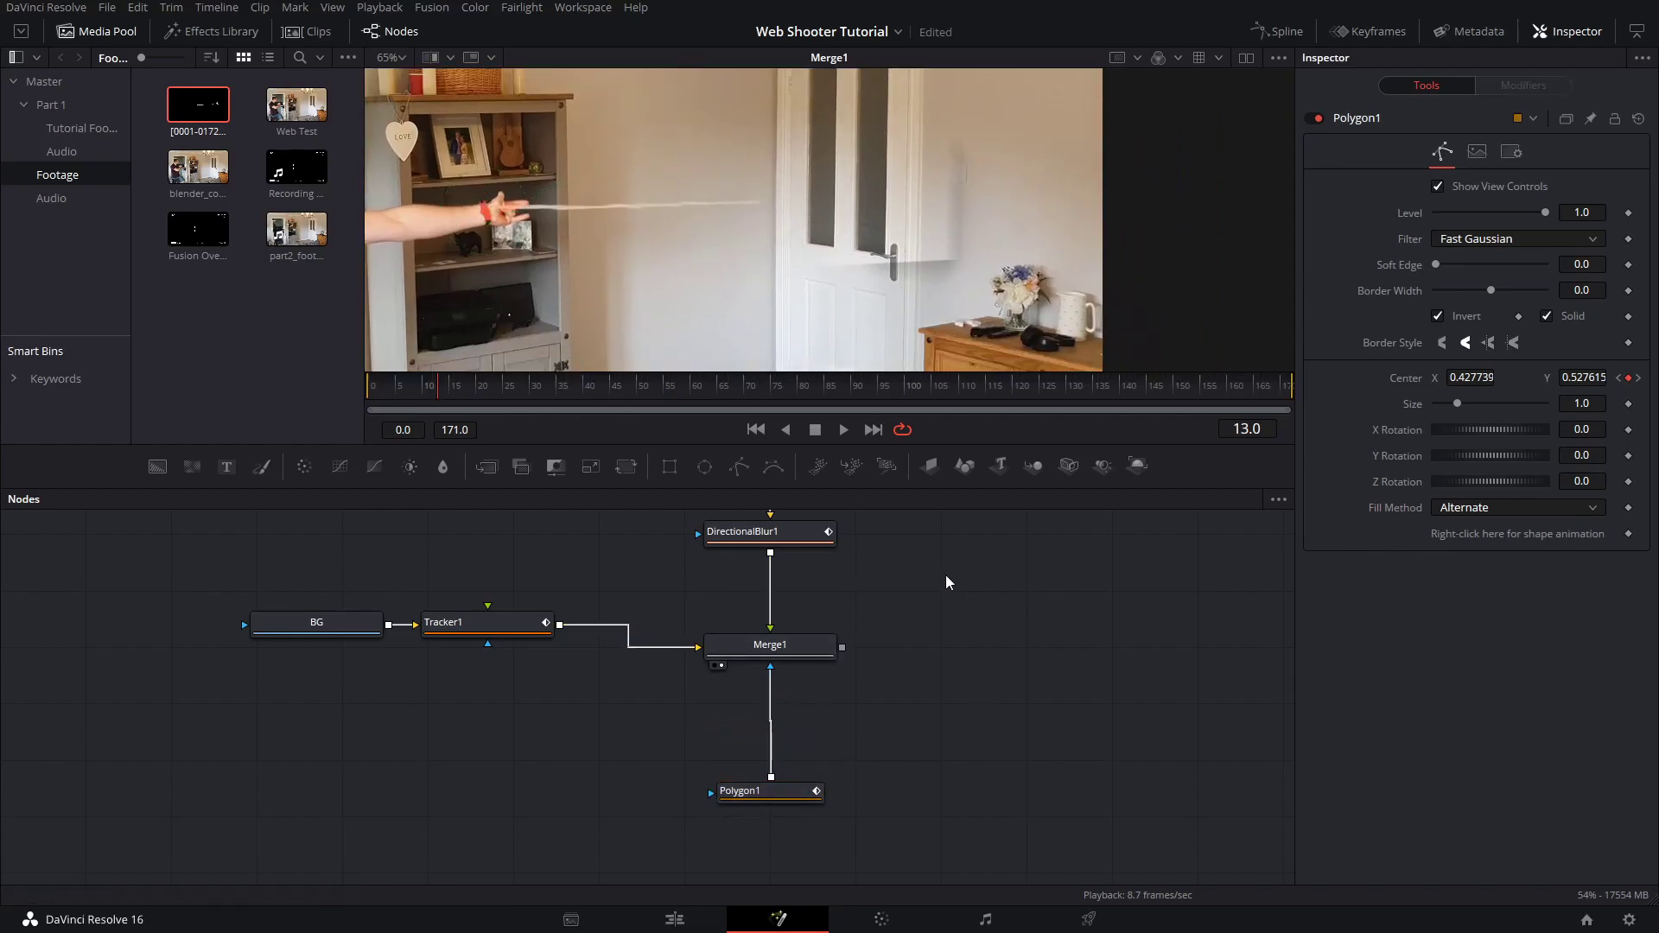
click(743, 472)
click(822, 308)
click(867, 136)
middle_drag(950, 149, 969, 247)
click(1081, 146)
middle_drag(1073, 350, 1060, 78)
click(1060, 180)
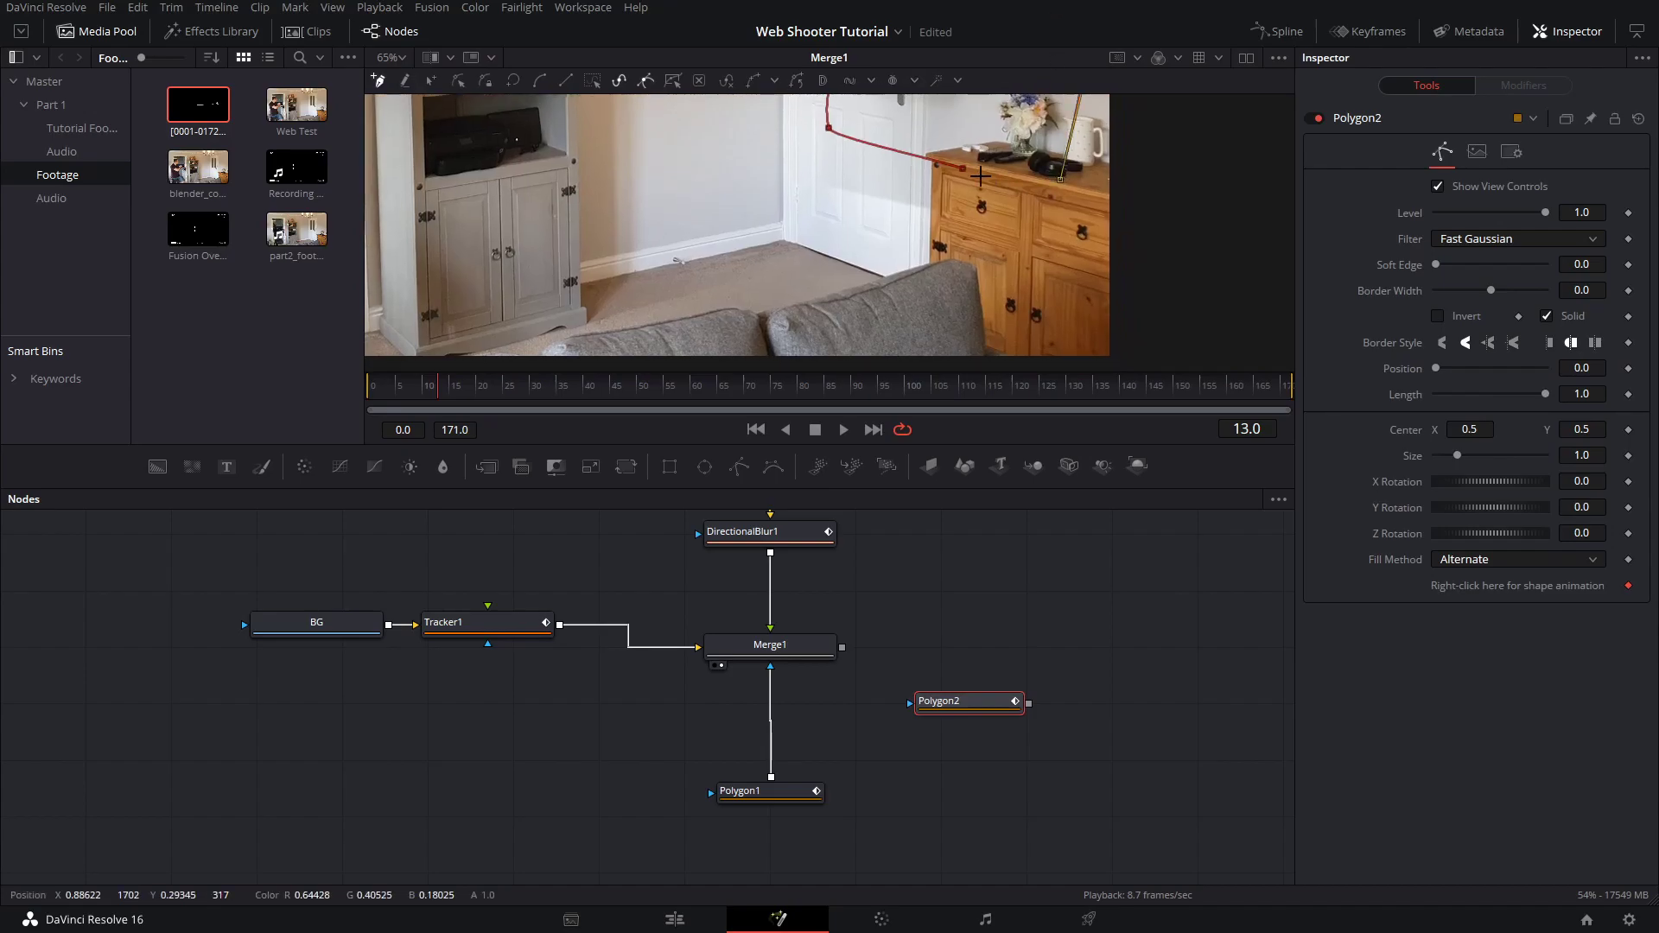
click(963, 169)
middle_drag(966, 169, 997, 313)
drag(997, 319, 971, 367)
drag(868, 276, 823, 343)
Insert Polygon2 between Polygon1 and Merge1 and set its Paint Mode to Subtract
mouse_move(978, 711)
mouse_down()
mouse_move(744, 717)
mouse_move(772, 724)
mouse_up()
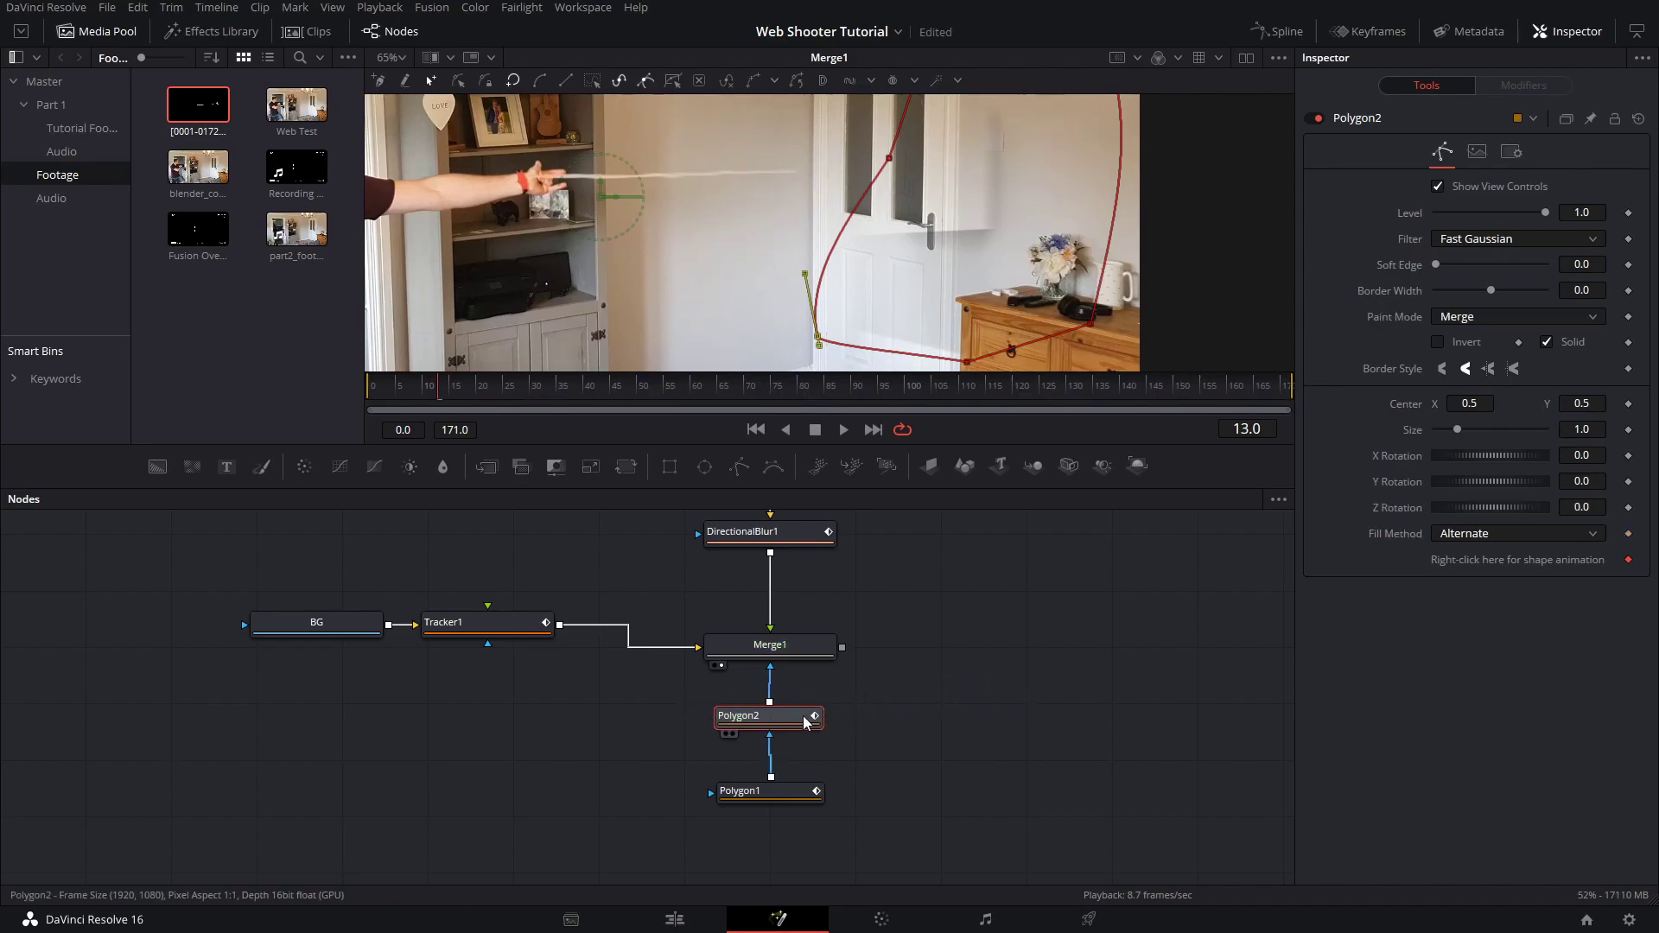
click(1556, 316)
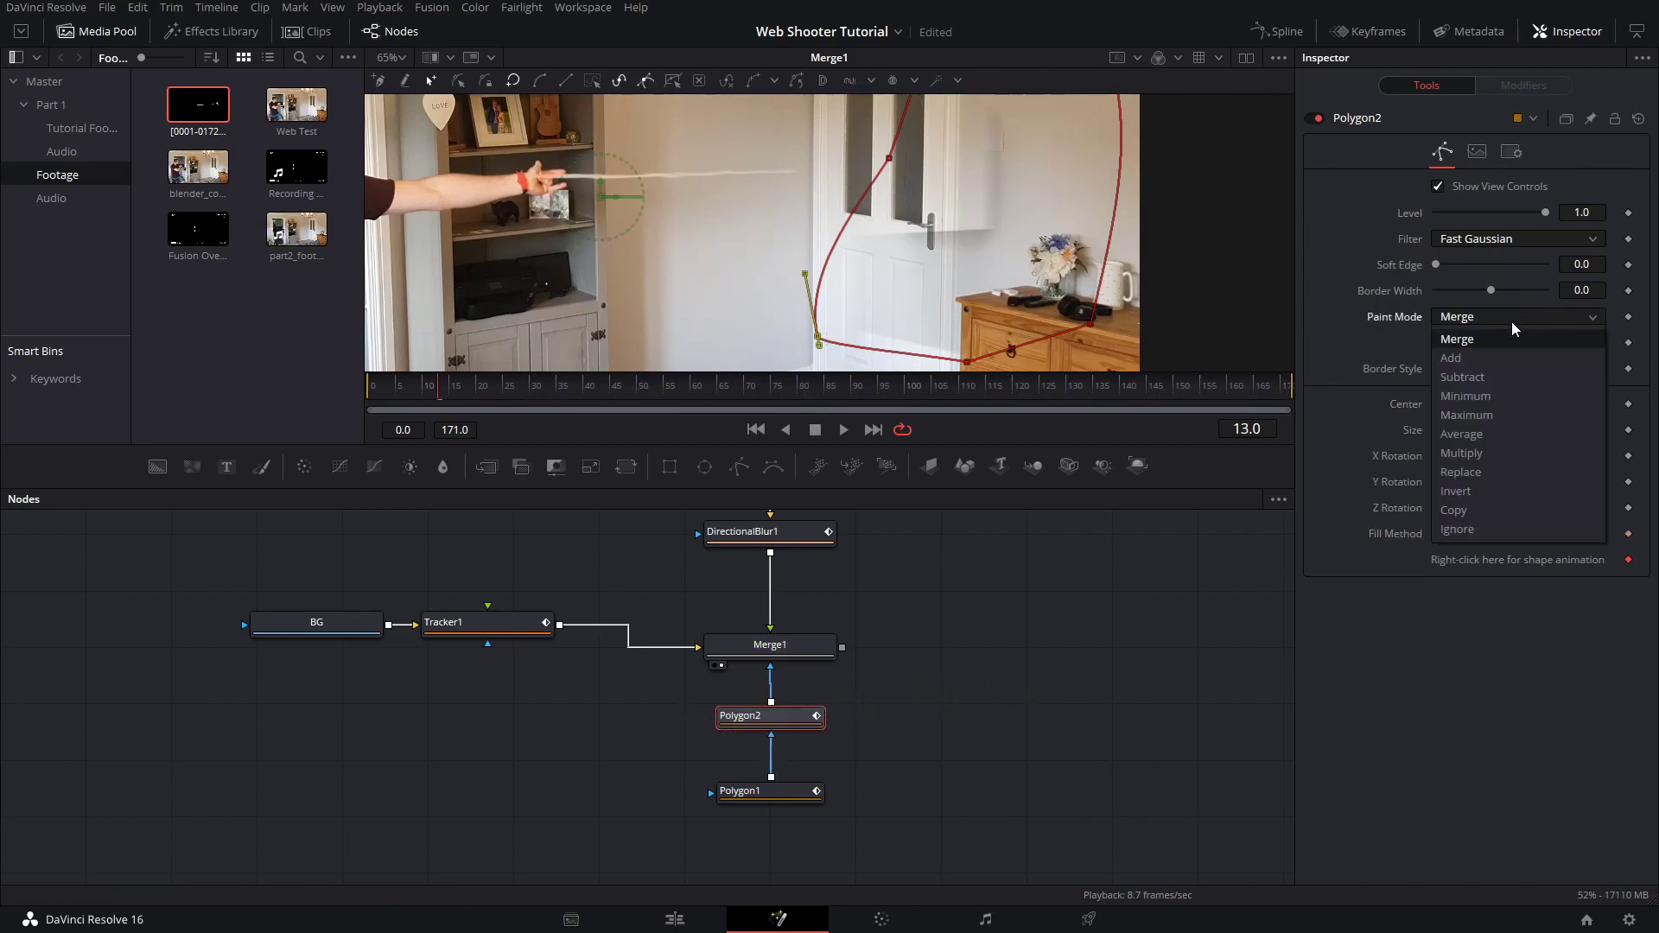
click(1478, 373)
click(981, 691)
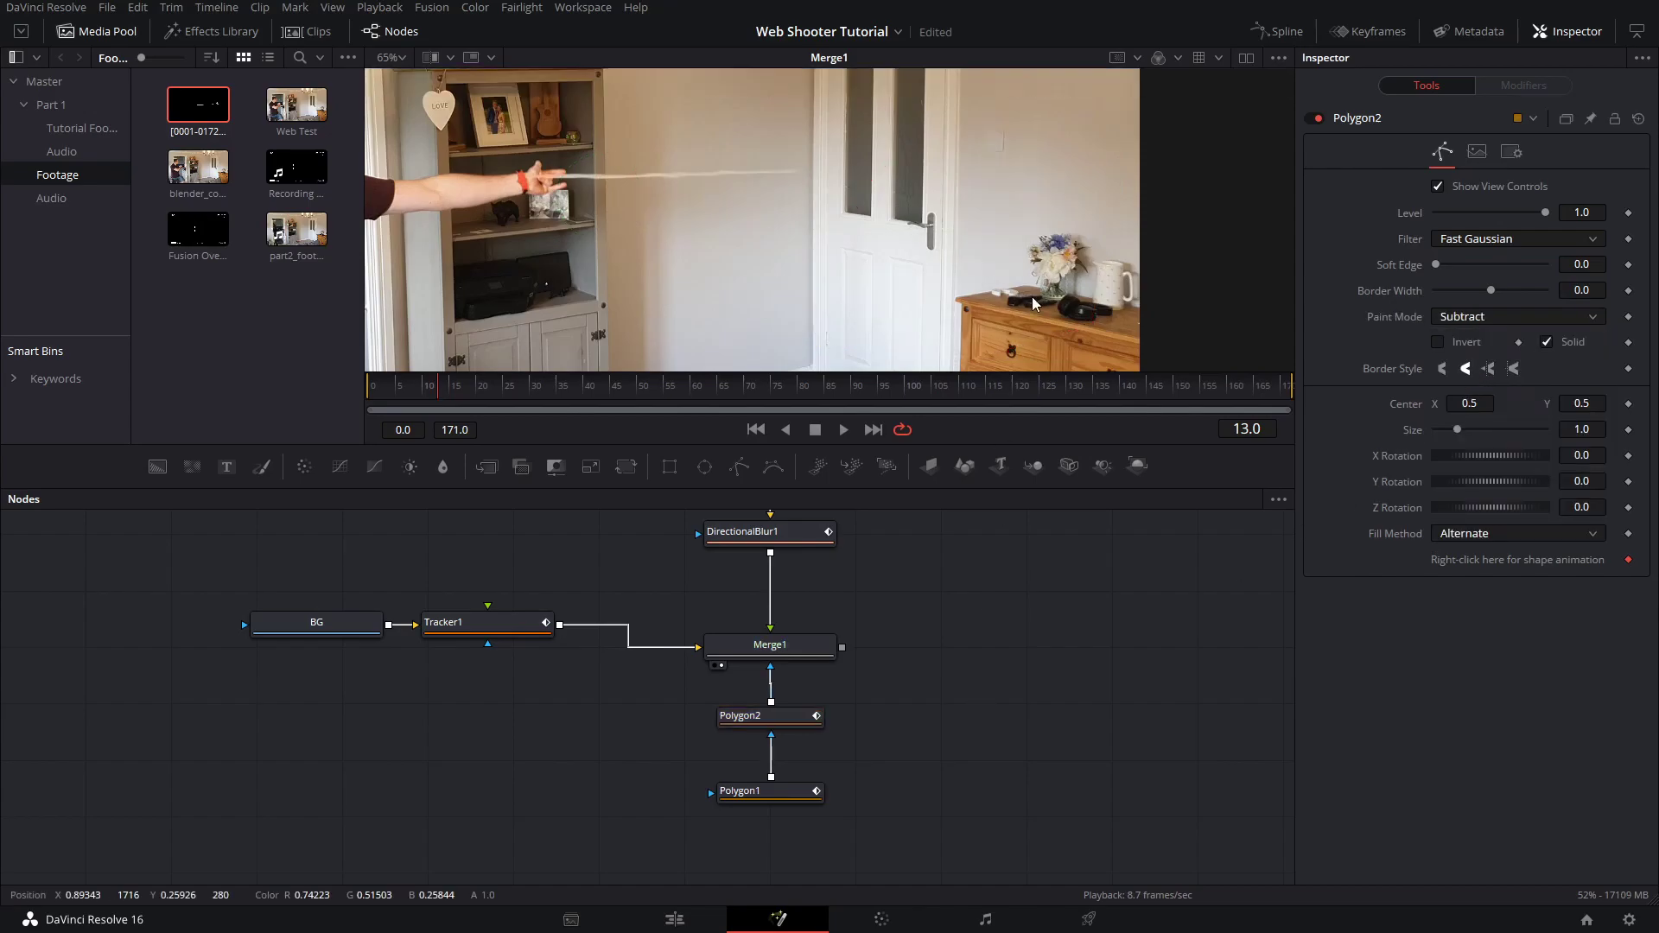
ctrl+scroll(1029, 222, down, 3)
At frame 14, pull Polygon2's door-side point away from the web and try moving the whole shape beyond the picture edge
click(752, 715)
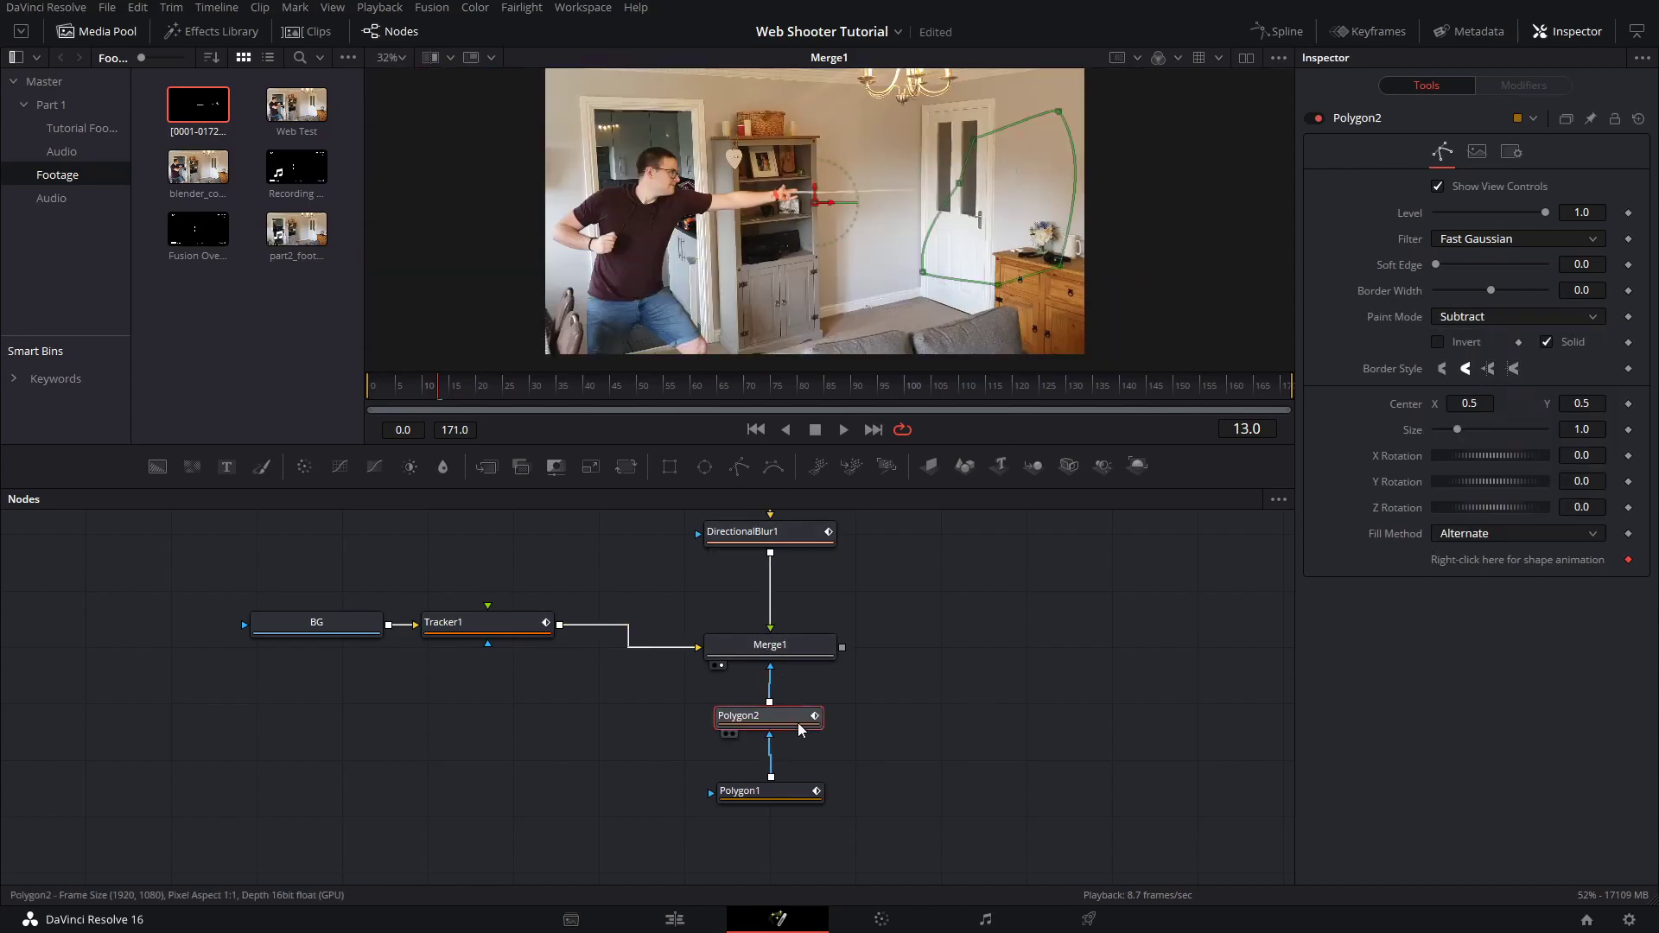
middle_drag(1033, 279, 1005, 285)
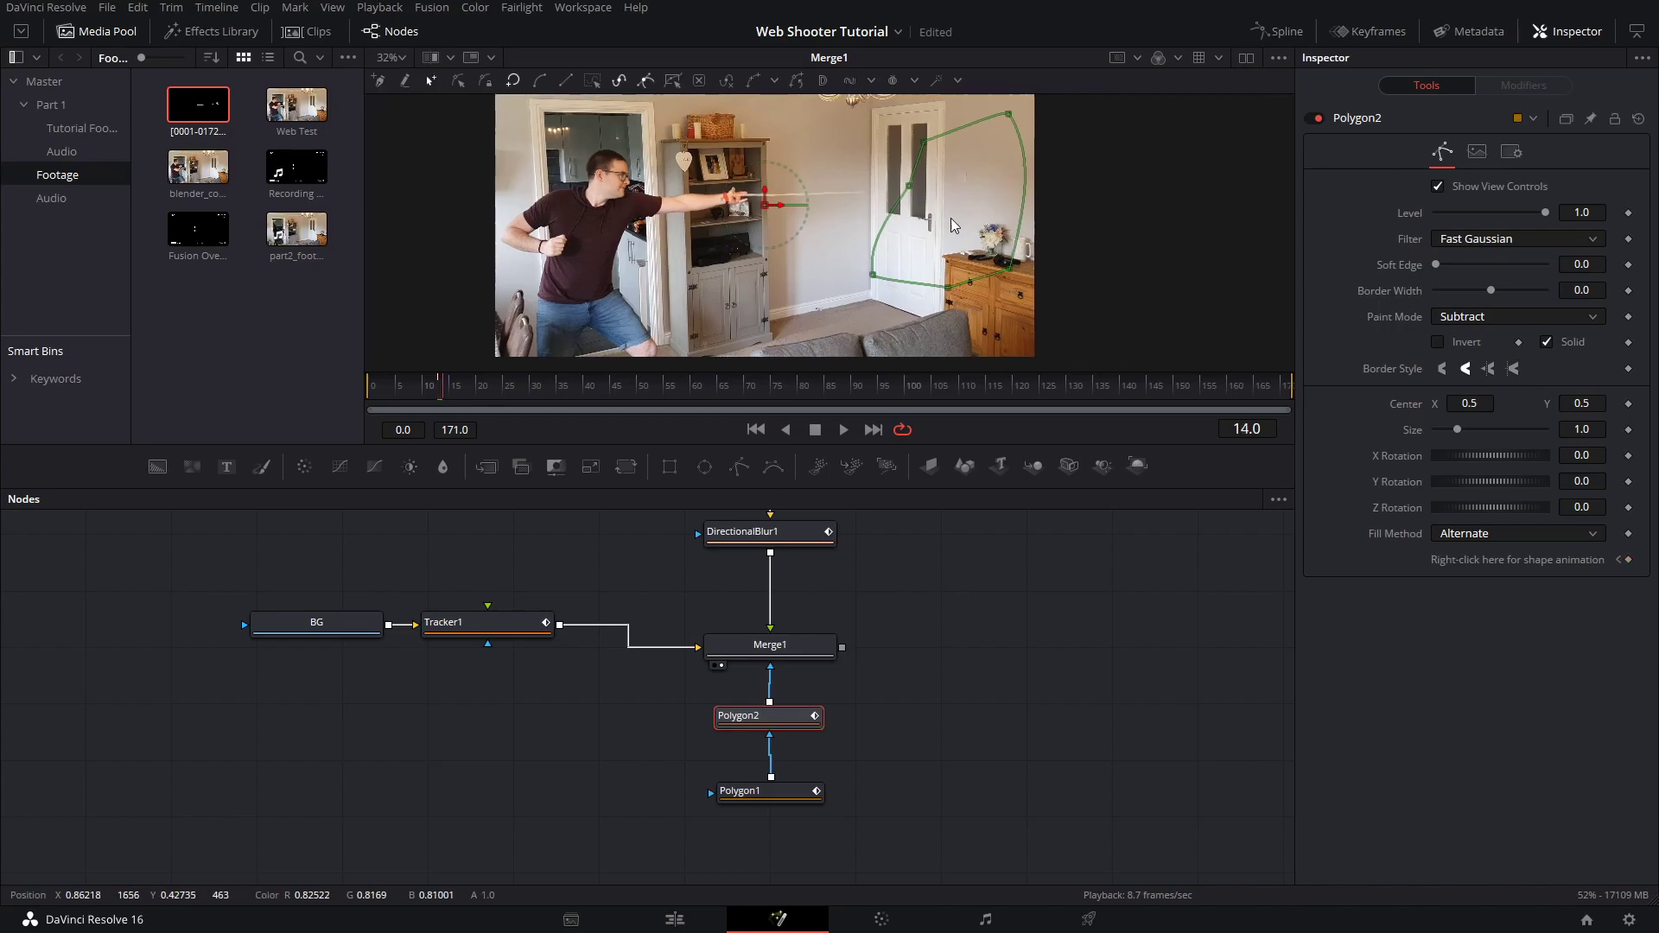
mouse_move(909, 192)
mouse_down()
mouse_move(948, 215)
mouse_move(995, 178)
mouse_move(960, 188)
mouse_move(966, 203)
mouse_up()
drag(1115, 332, 860, 102)
drag(1013, 122, 1230, 125)
key(ctrl+z)
Step back and forth through the frames around 14 and 15 to check where Polygon2 cuts off the web
key(Left)
key(Left)
key(Right)
click(1118, 584)
key(Right)
key(Left)
key(Left)
key(Left)
key(Left)
key(Left)
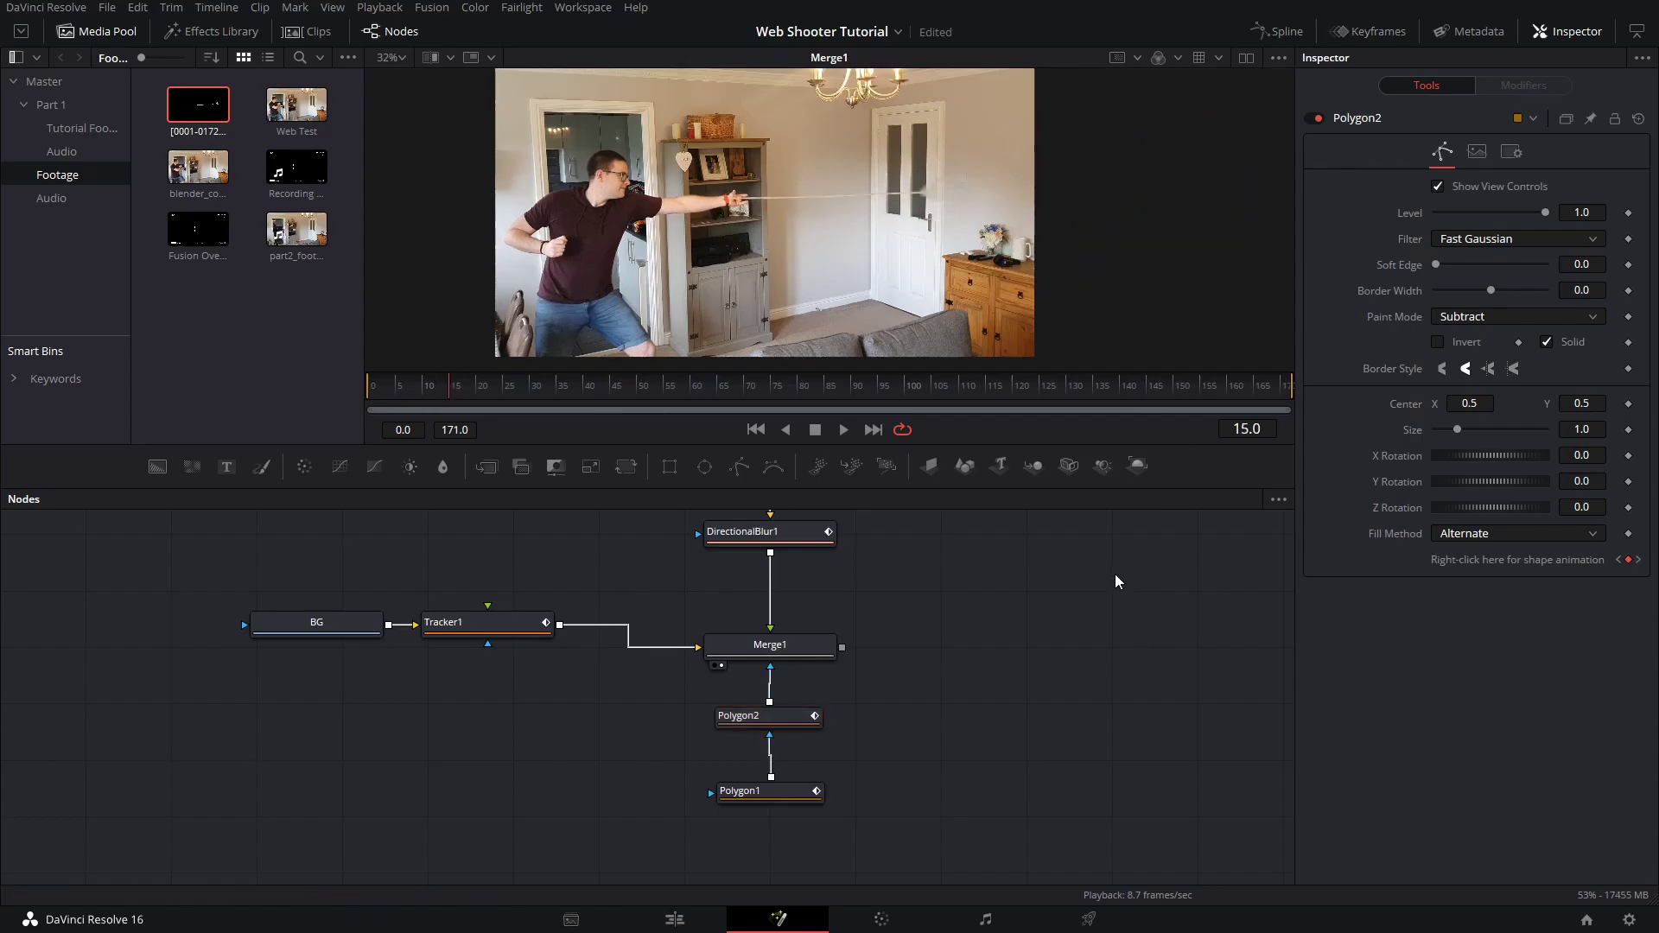
key(Right)
key(Right)
key(Right)
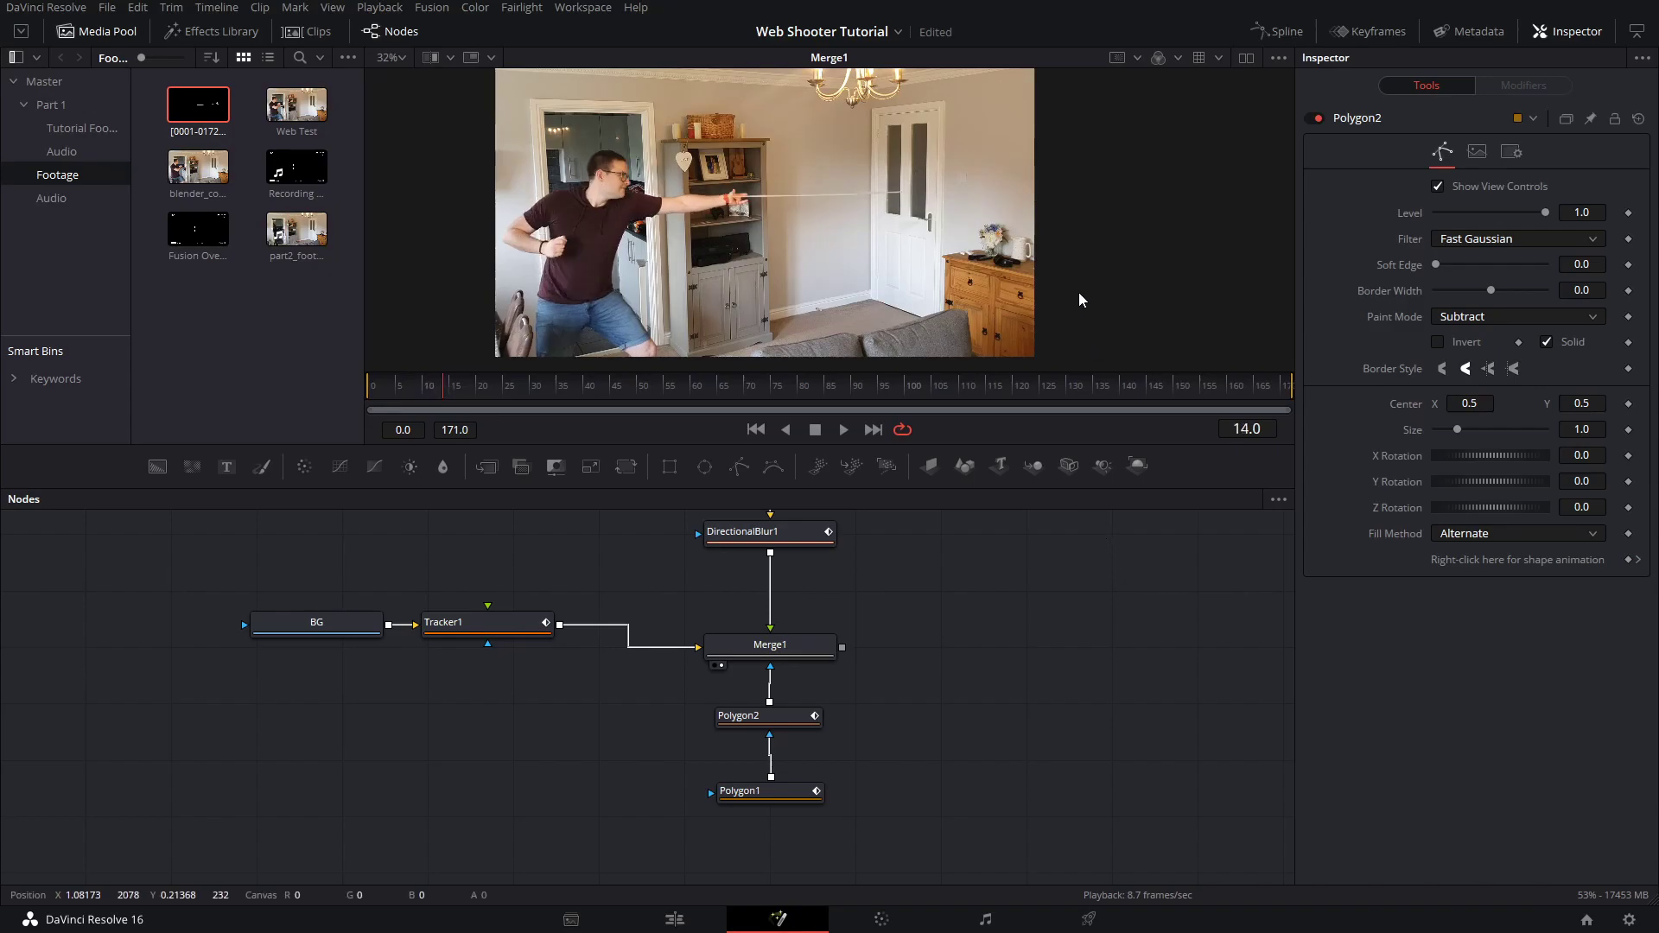
At frame 14, reshape Polygon2's edge across the door near the web's tip and check the following frames
click(752, 715)
ctrl+scroll(1063, 146, up, 5)
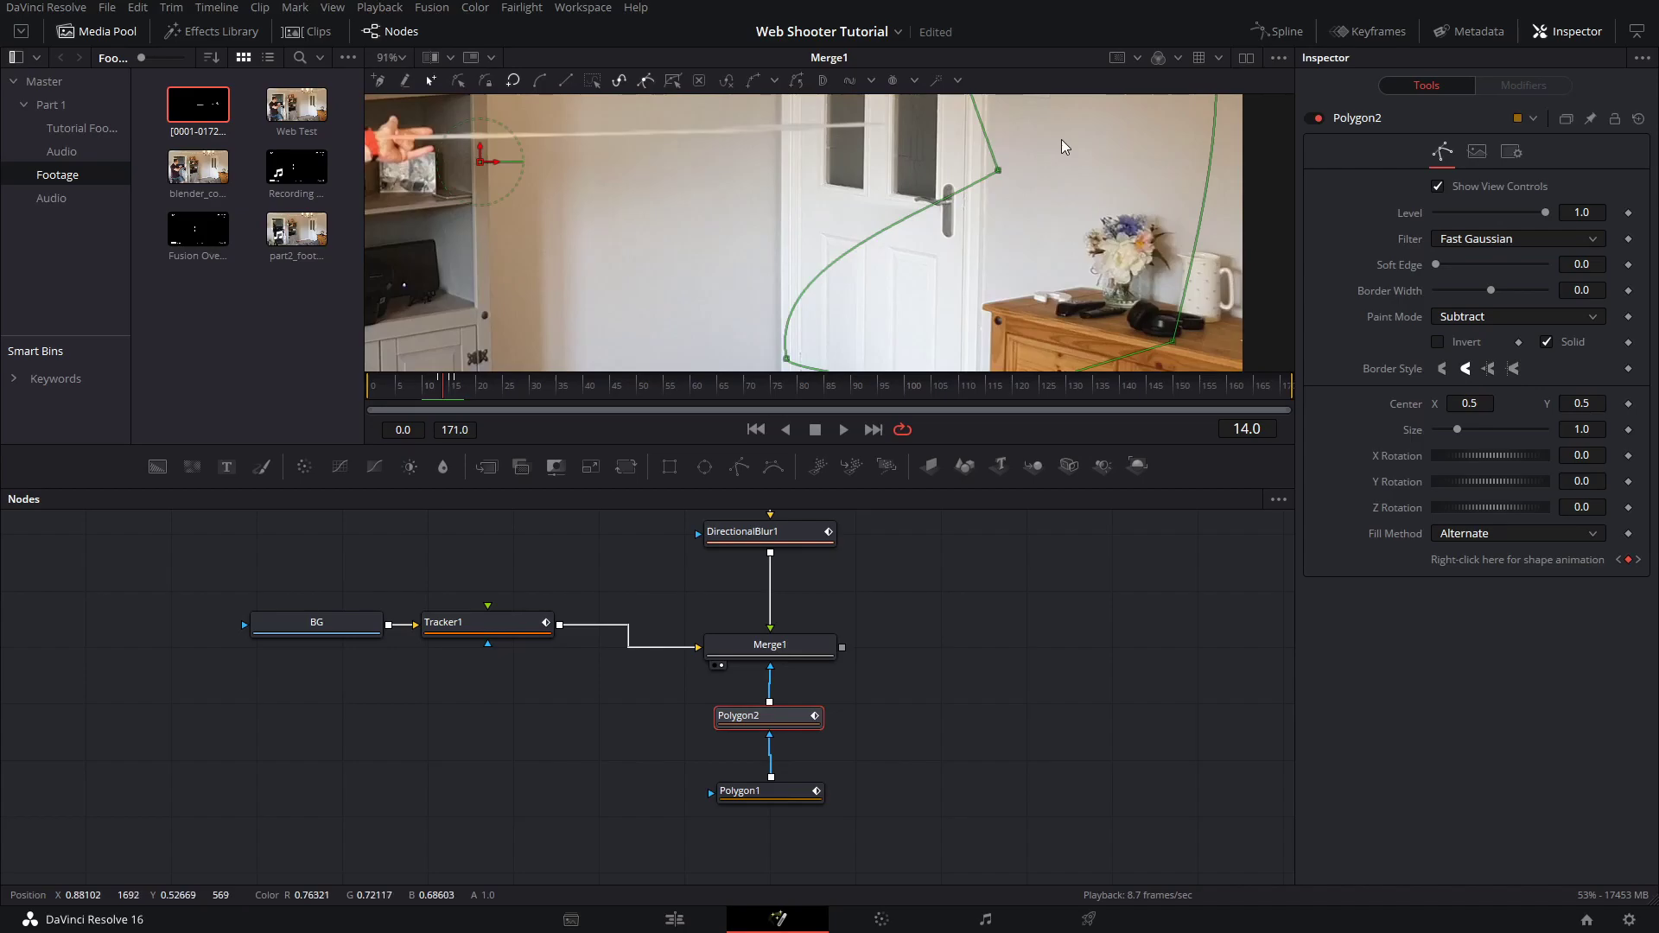
drag(859, 246, 789, 204)
click(968, 562)
ctrl+scroll(1076, 200, down, 4)
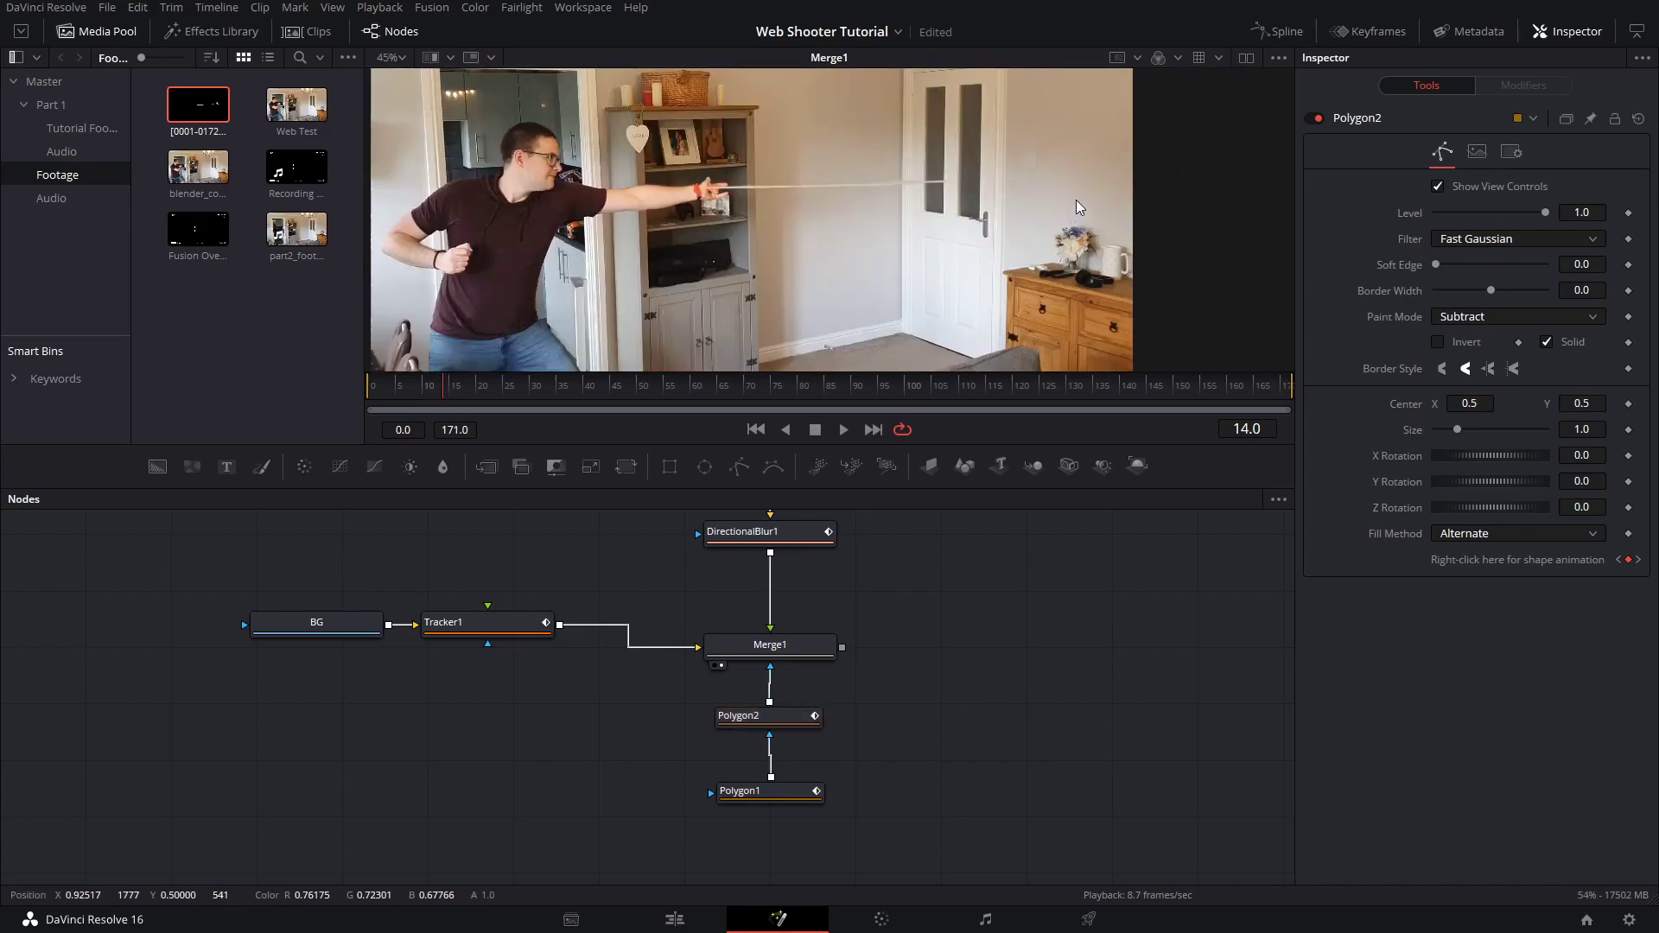
key(Right)
key(Right)
key(Right)
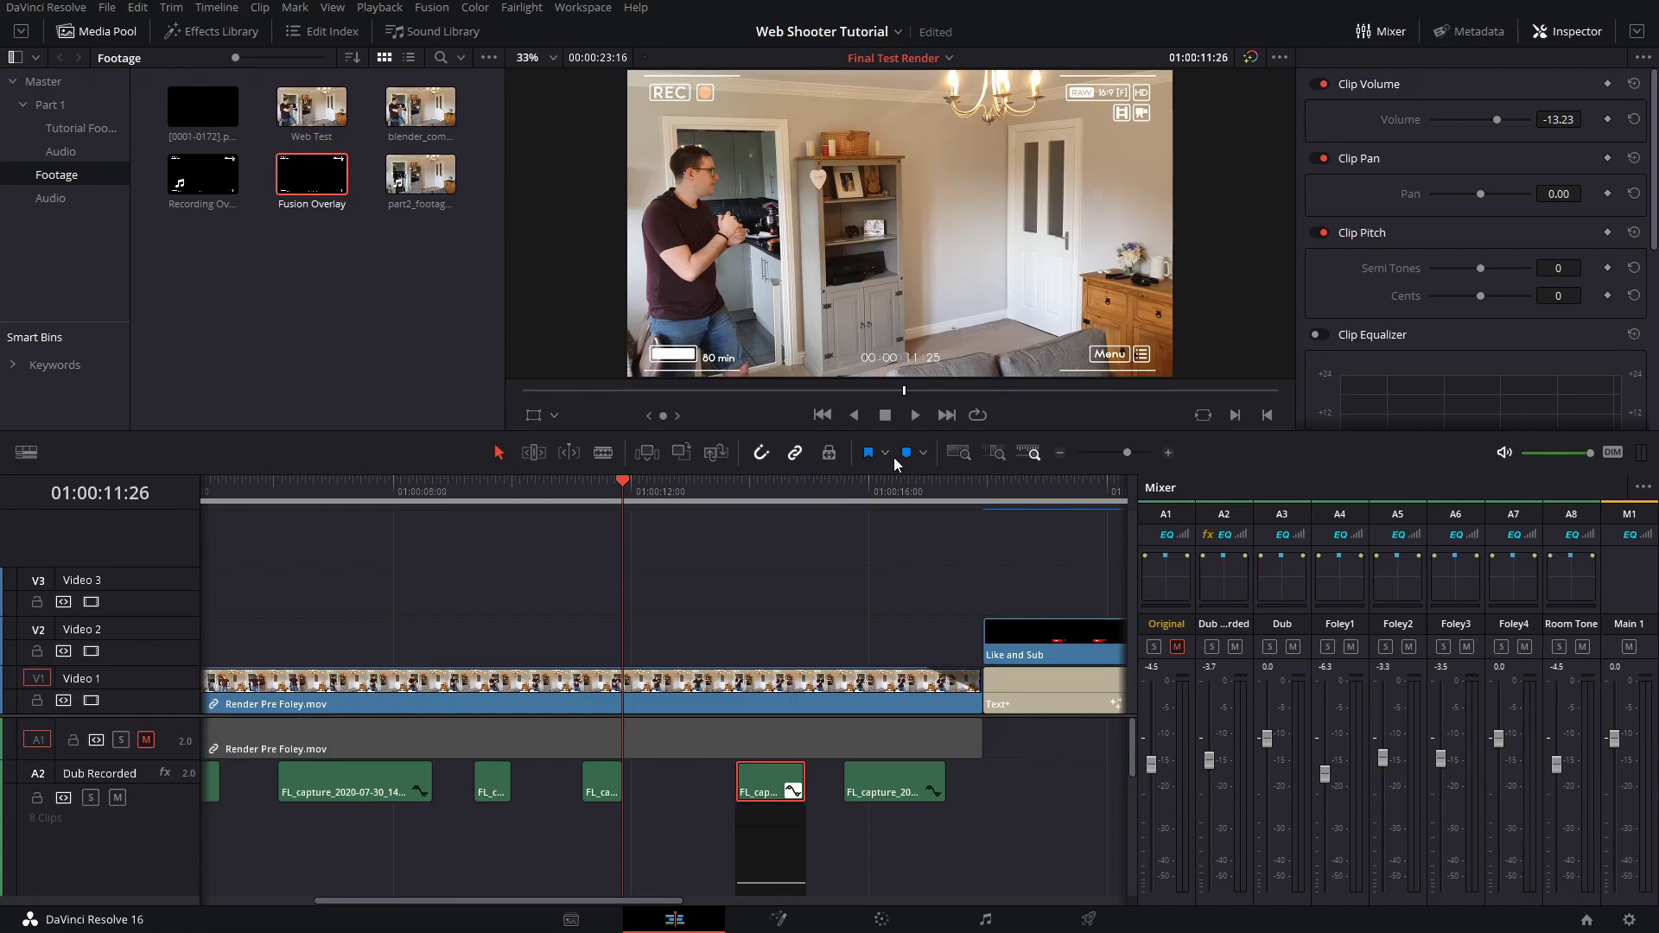
Play the Final Test Render timeline to preview the finished web shot with sound
click(915, 416)
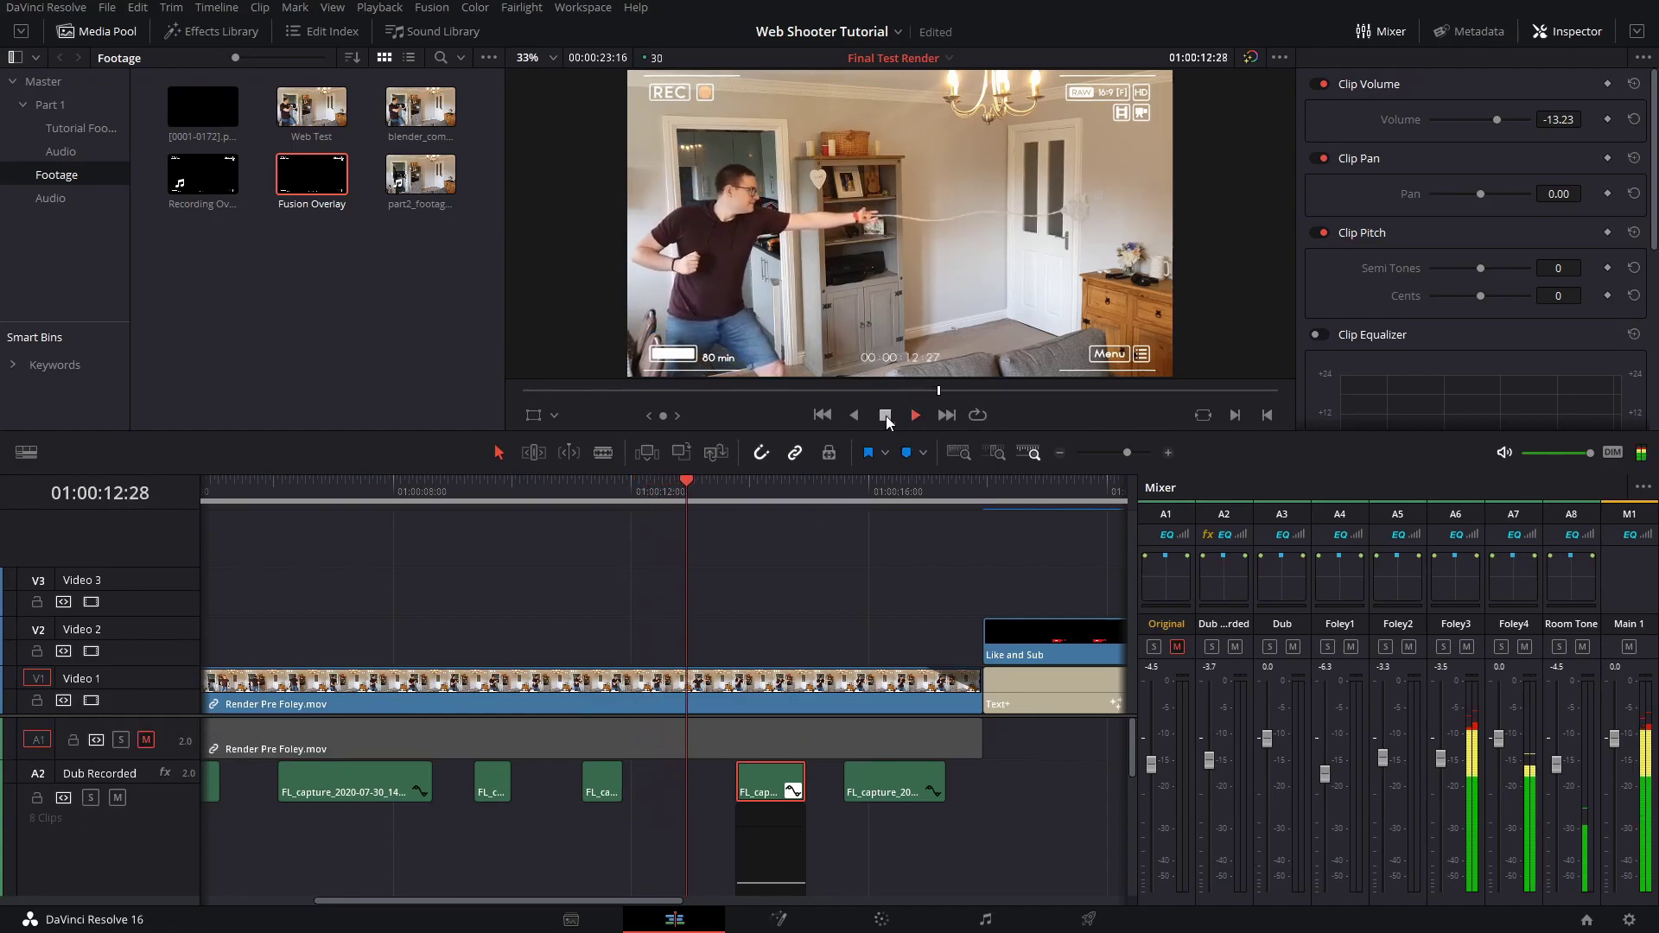